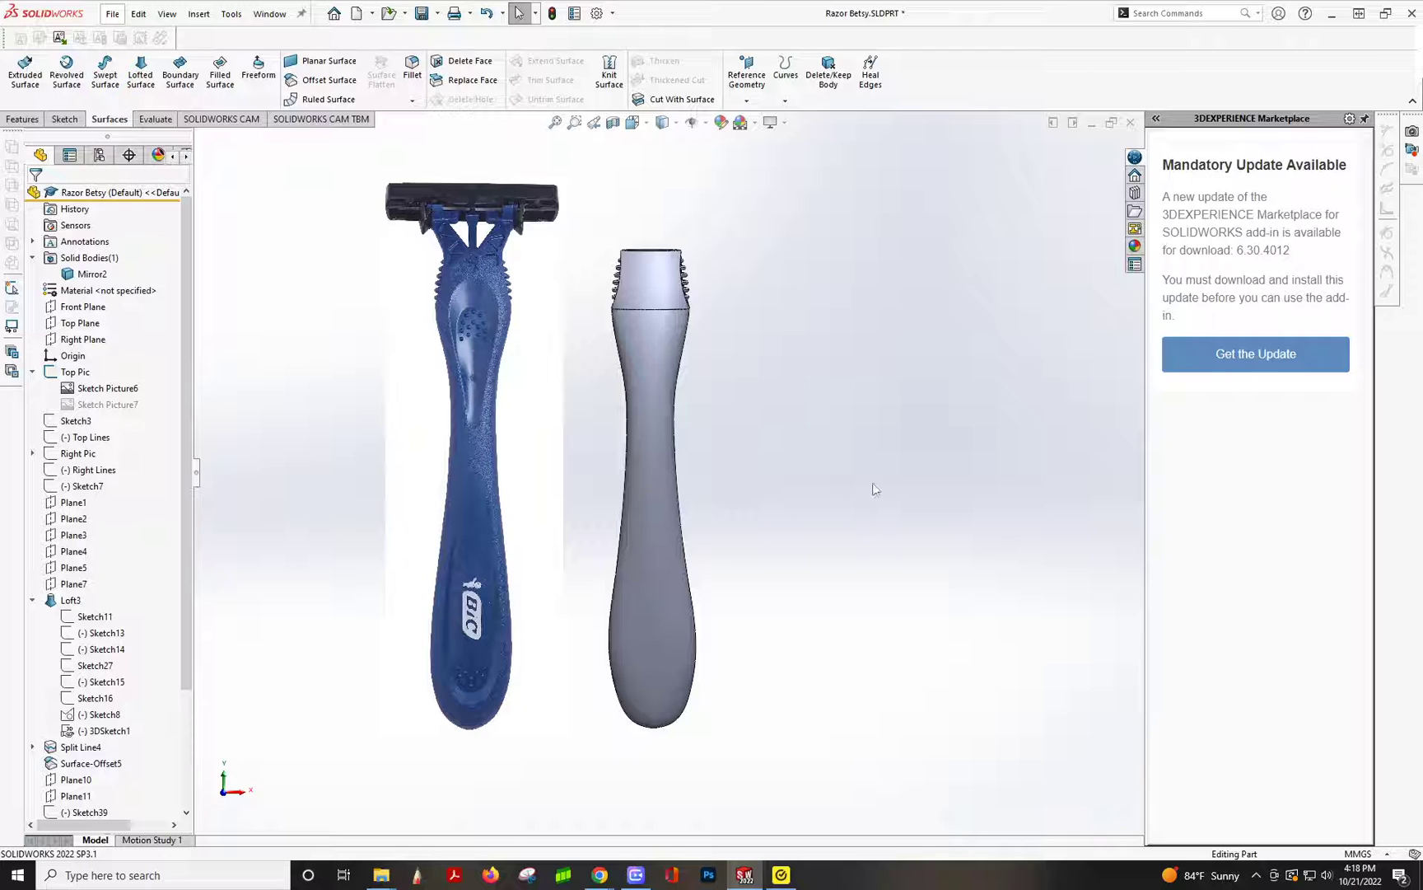
- Make two coincident copies of the handle's large lower face using Offset Surface with a 0 mm distance
{"action": "left_click", "coordinate": [326, 79]}
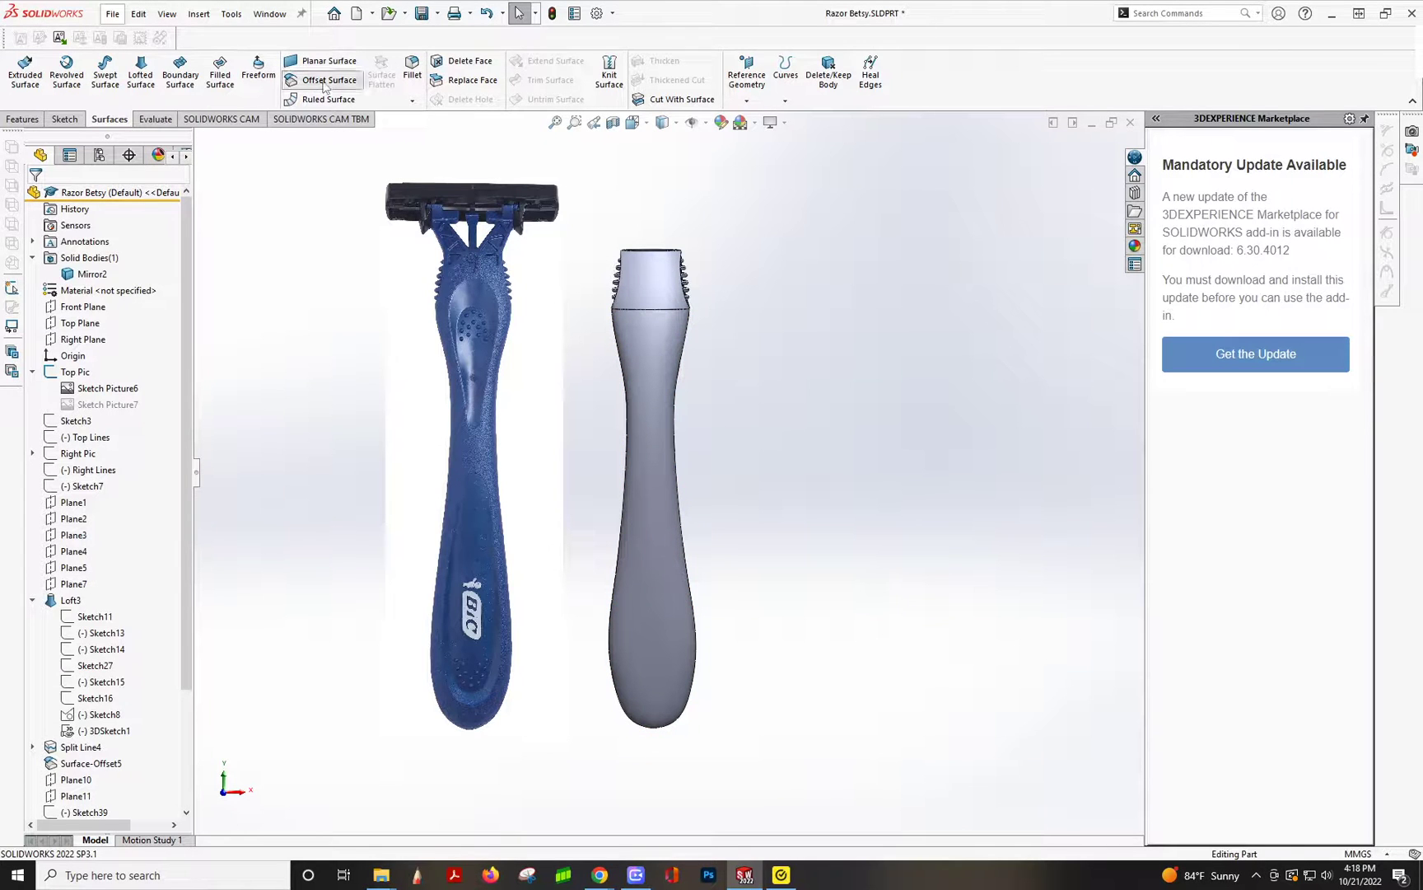
{"action": "double_click", "coordinate": [82, 276]}
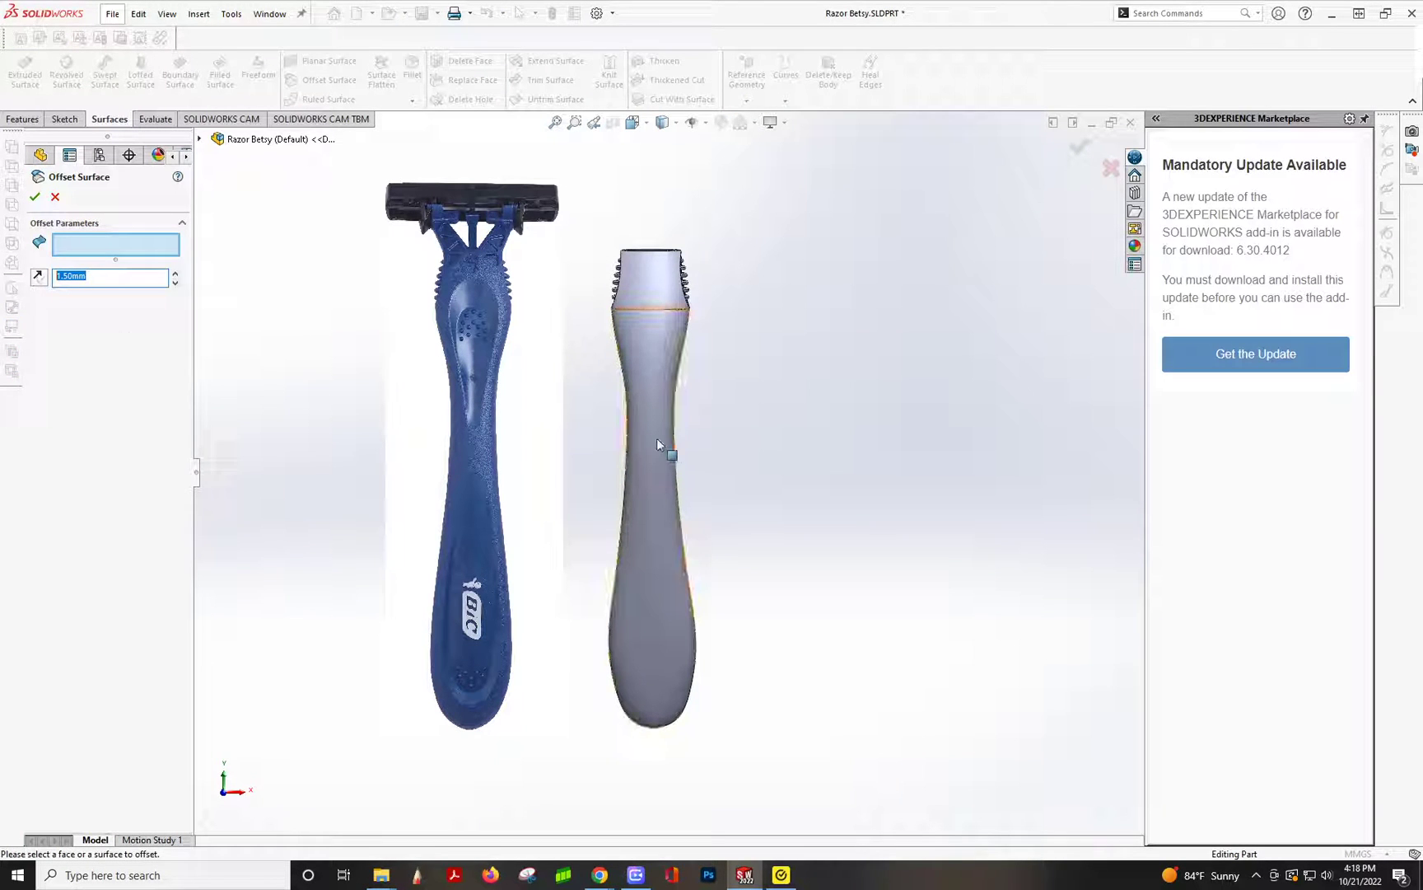
{"action": "type", "text": "0"}
{"action": "left_click", "coordinate": [646, 655]}
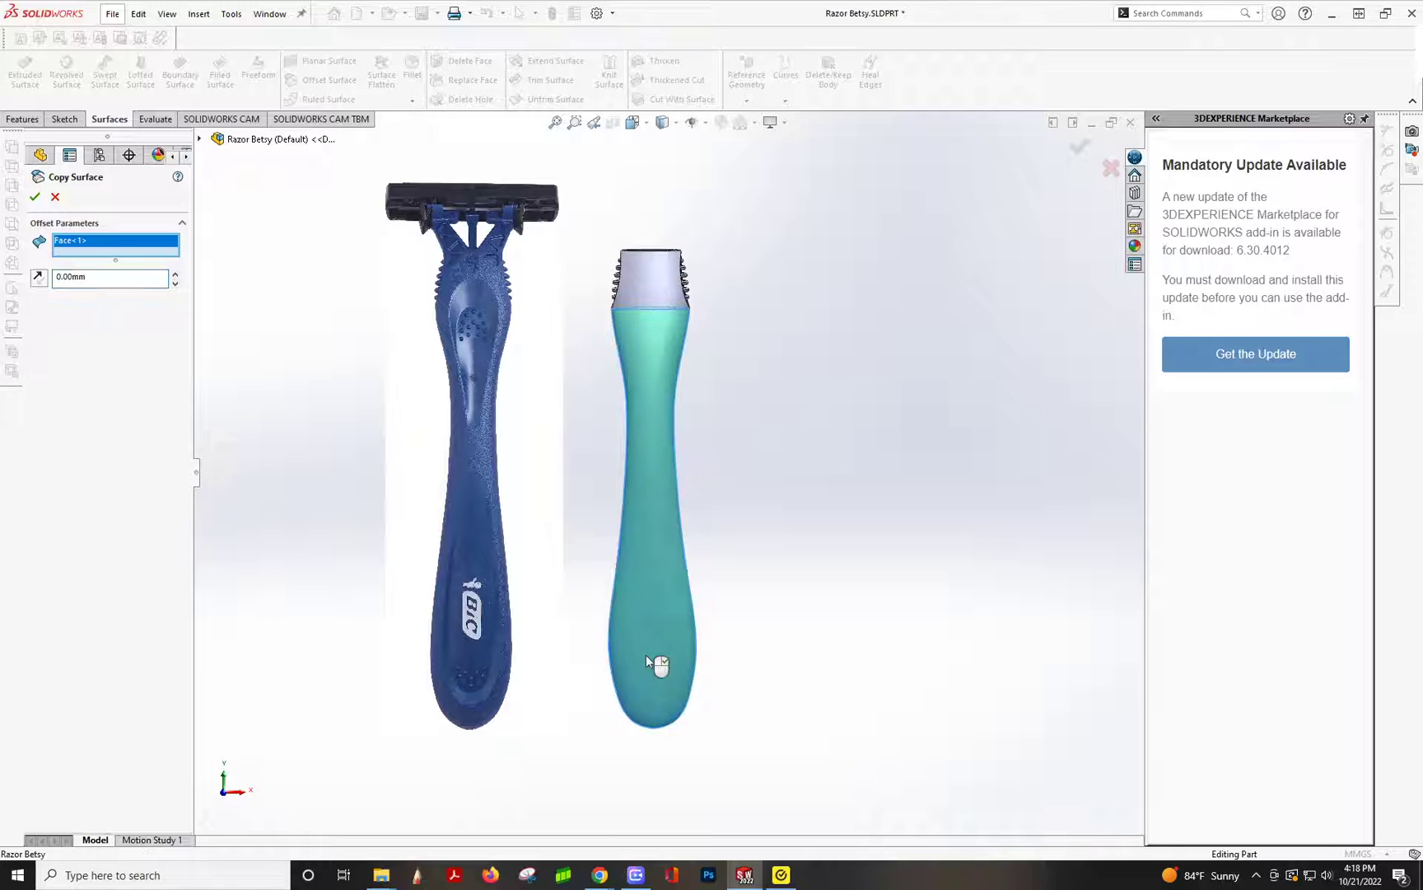
{"action": "left_click", "coordinate": [35, 198]}
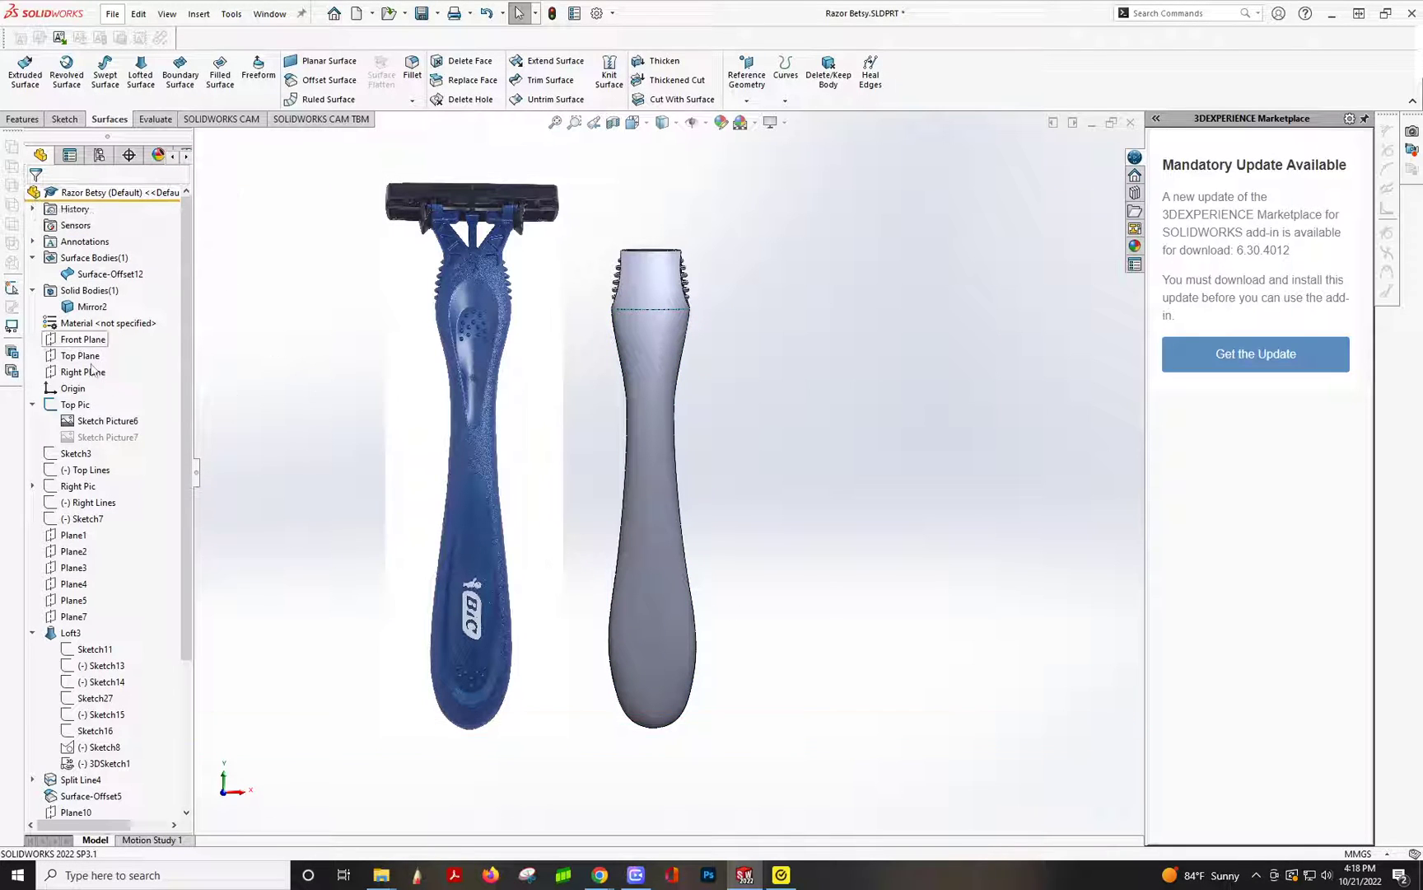
{"action": "left_click", "coordinate": [310, 81]}
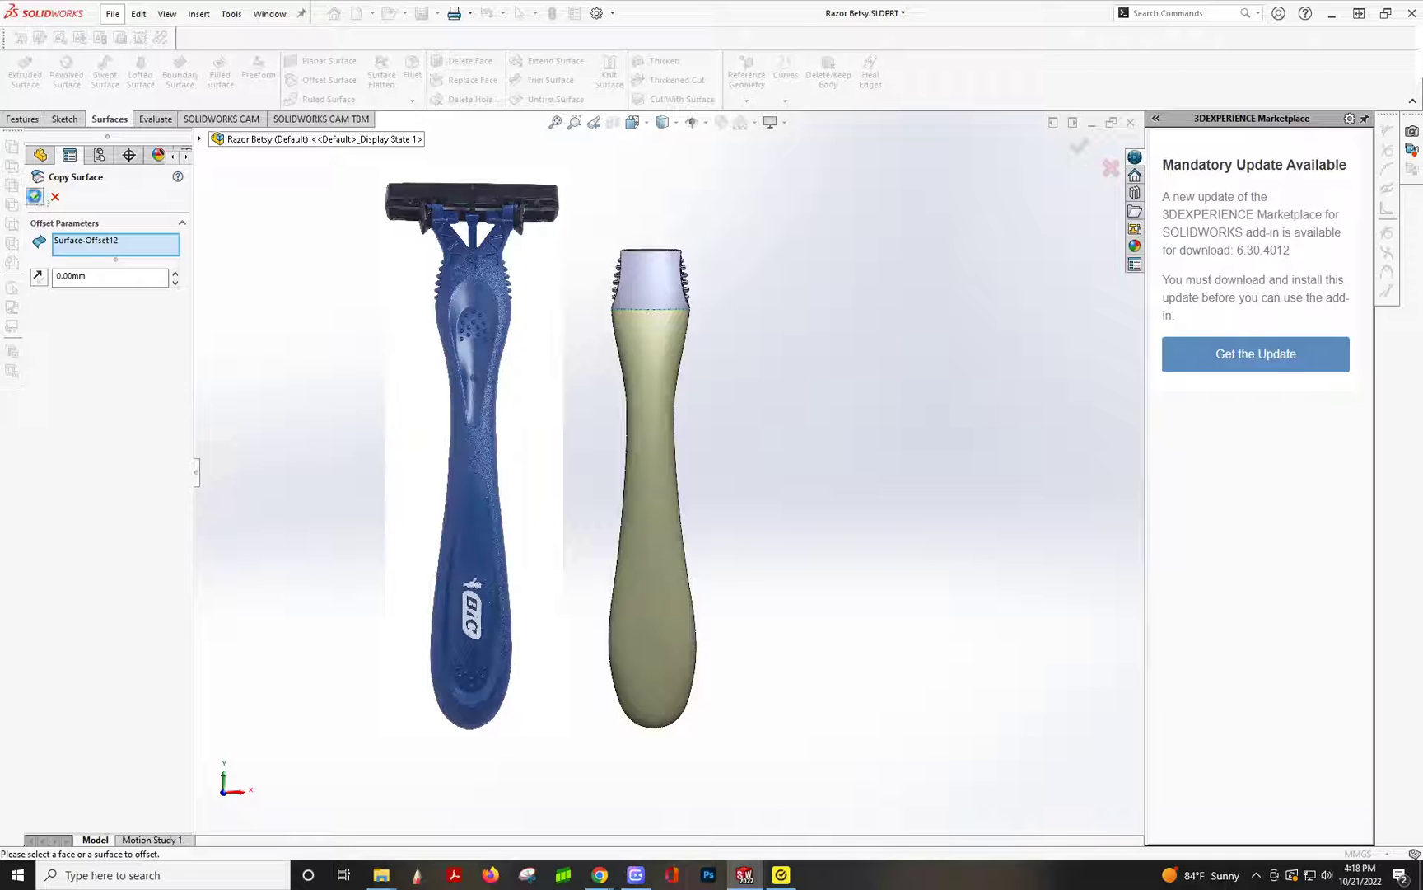
{"action": "left_click", "coordinate": [34, 196]}
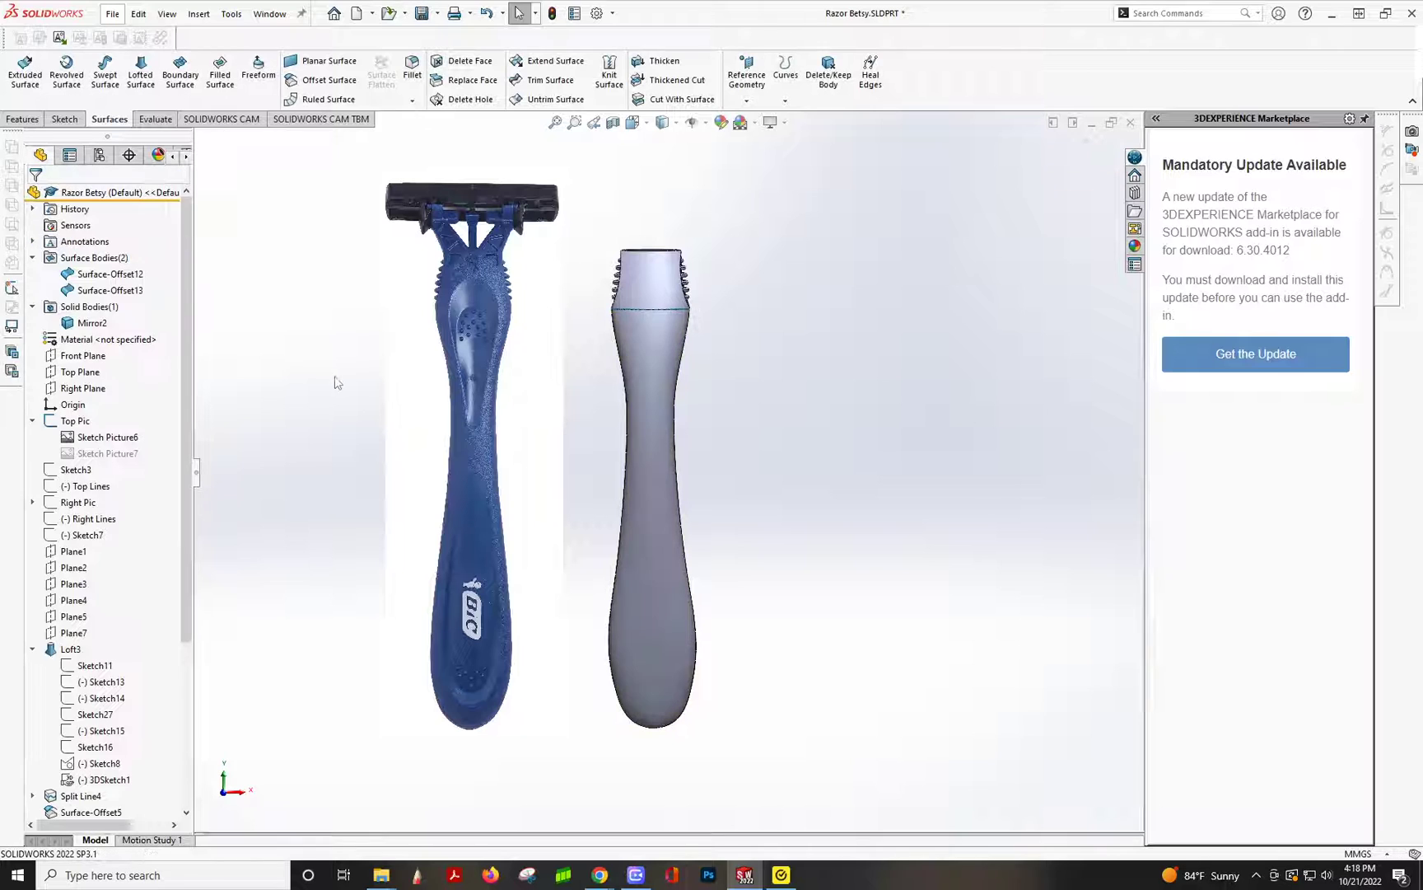
- Hide the Surface-Offset13 surface body and the Mirror2 solid body
{"action": "left_click", "coordinate": [110, 294]}
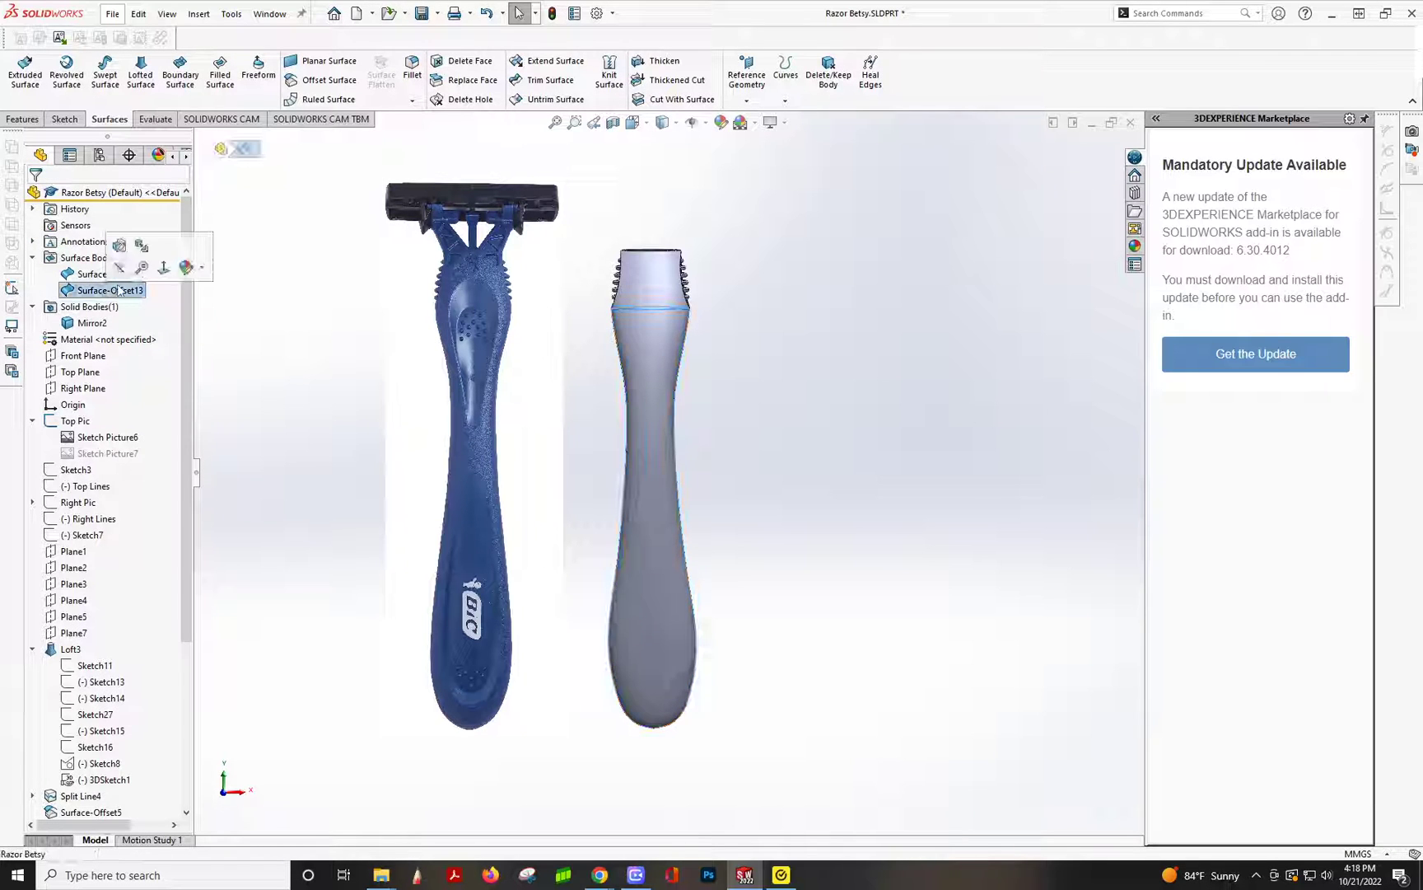
{"action": "left_click", "coordinate": [86, 323]}
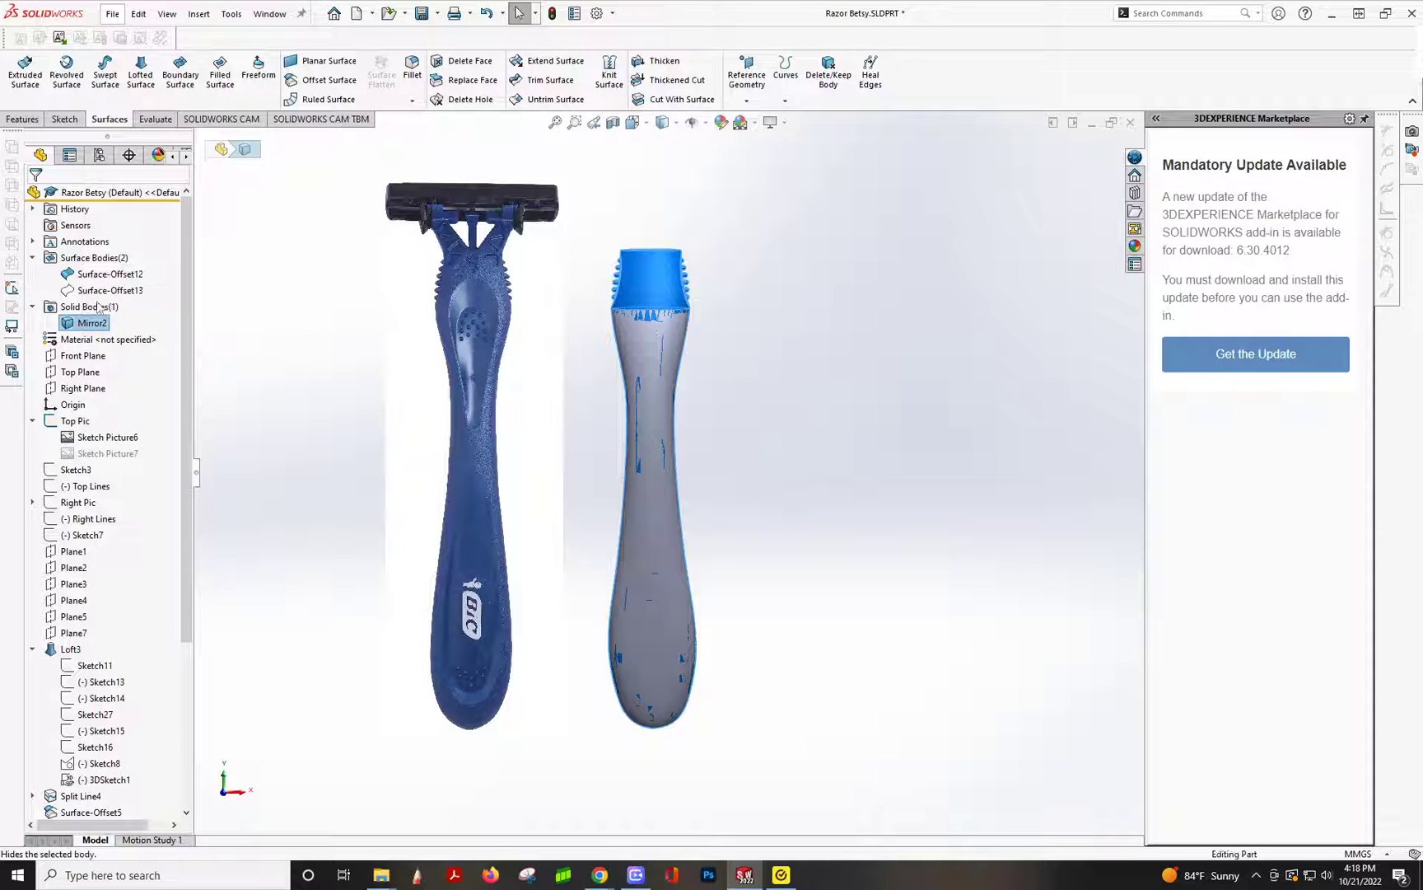
{"action": "left_click", "coordinate": [235, 351]}
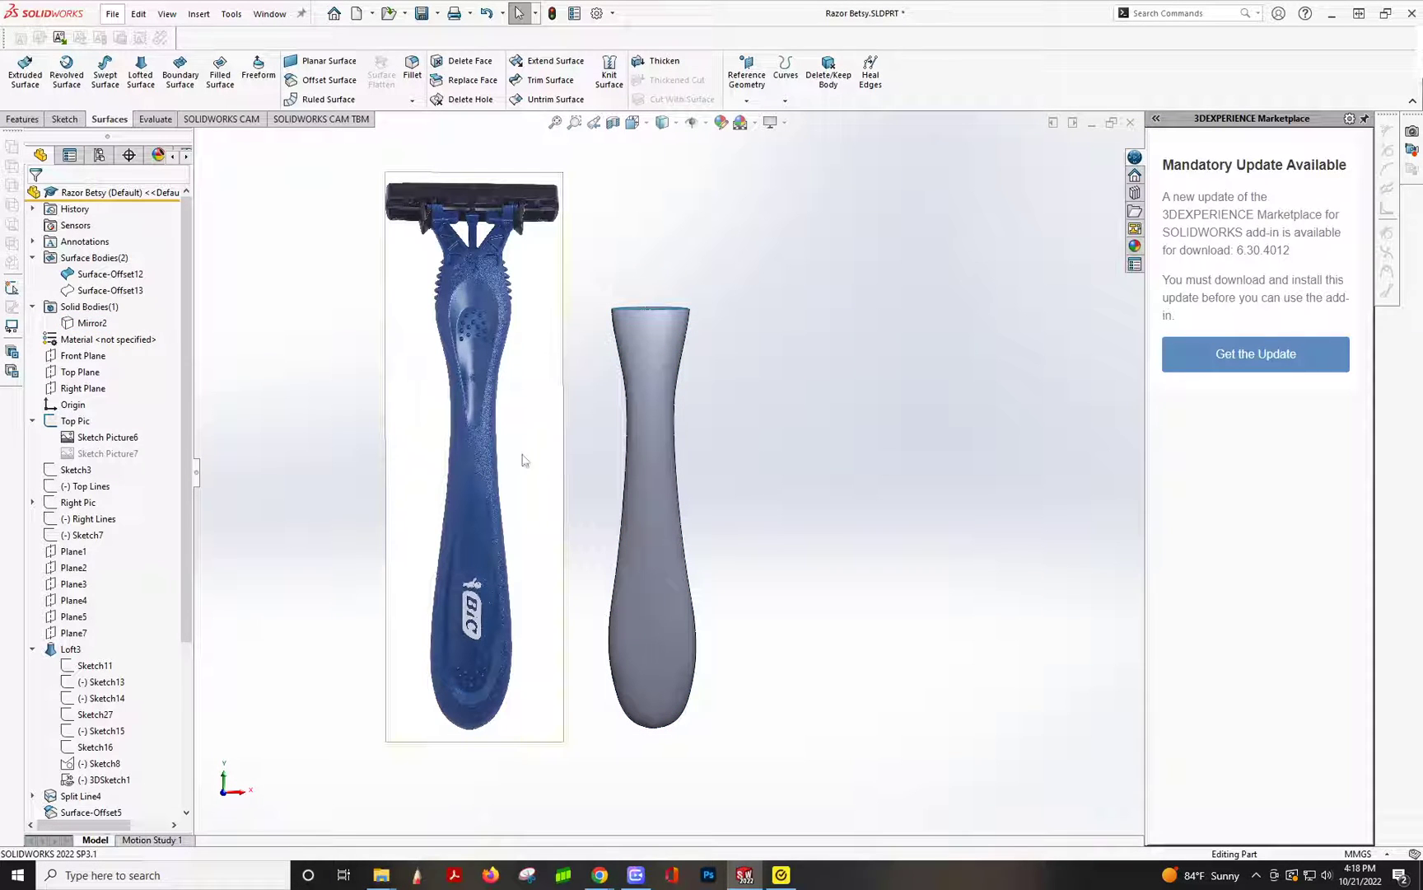
- Unsuppress Sketch Picture7 in the Top Pic sketch
{"action": "right_click", "coordinate": [89, 455]}
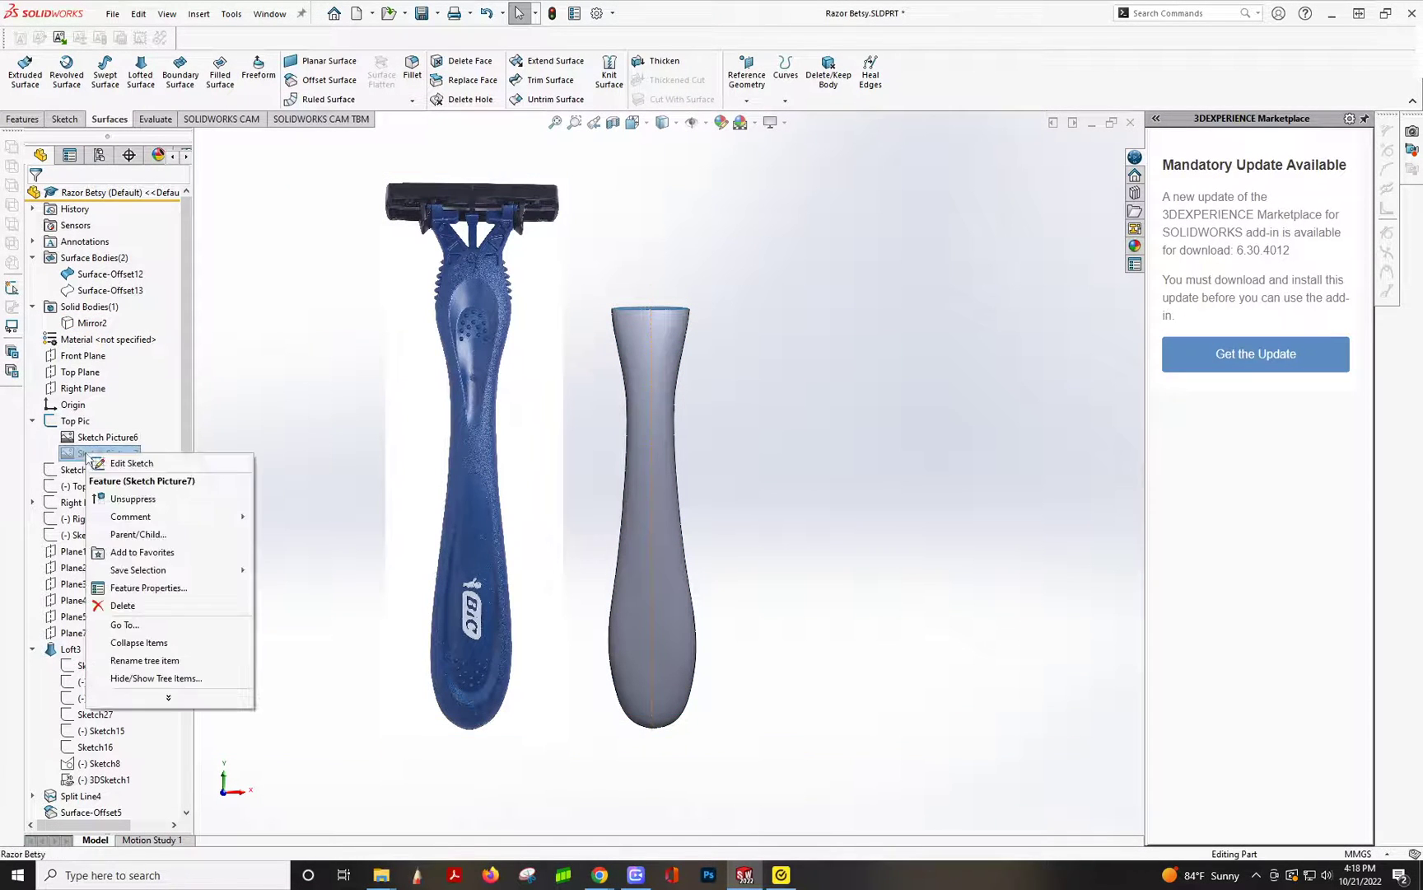
{"action": "left_click", "coordinate": [132, 498]}
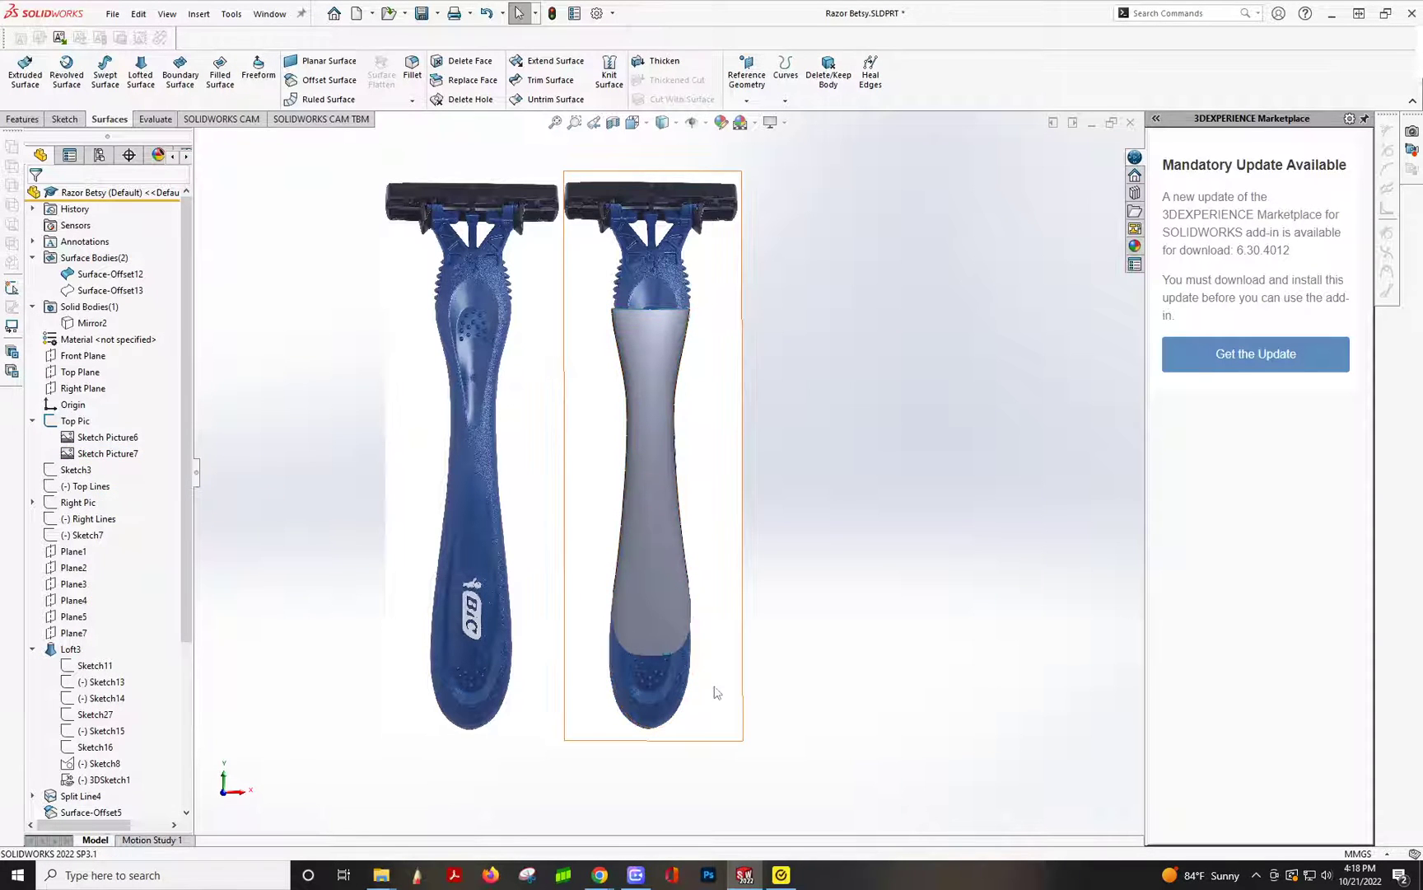
{"action": "scroll", "coordinate": [710, 692], "scroll_direction": "down", "scroll_amount": 1}
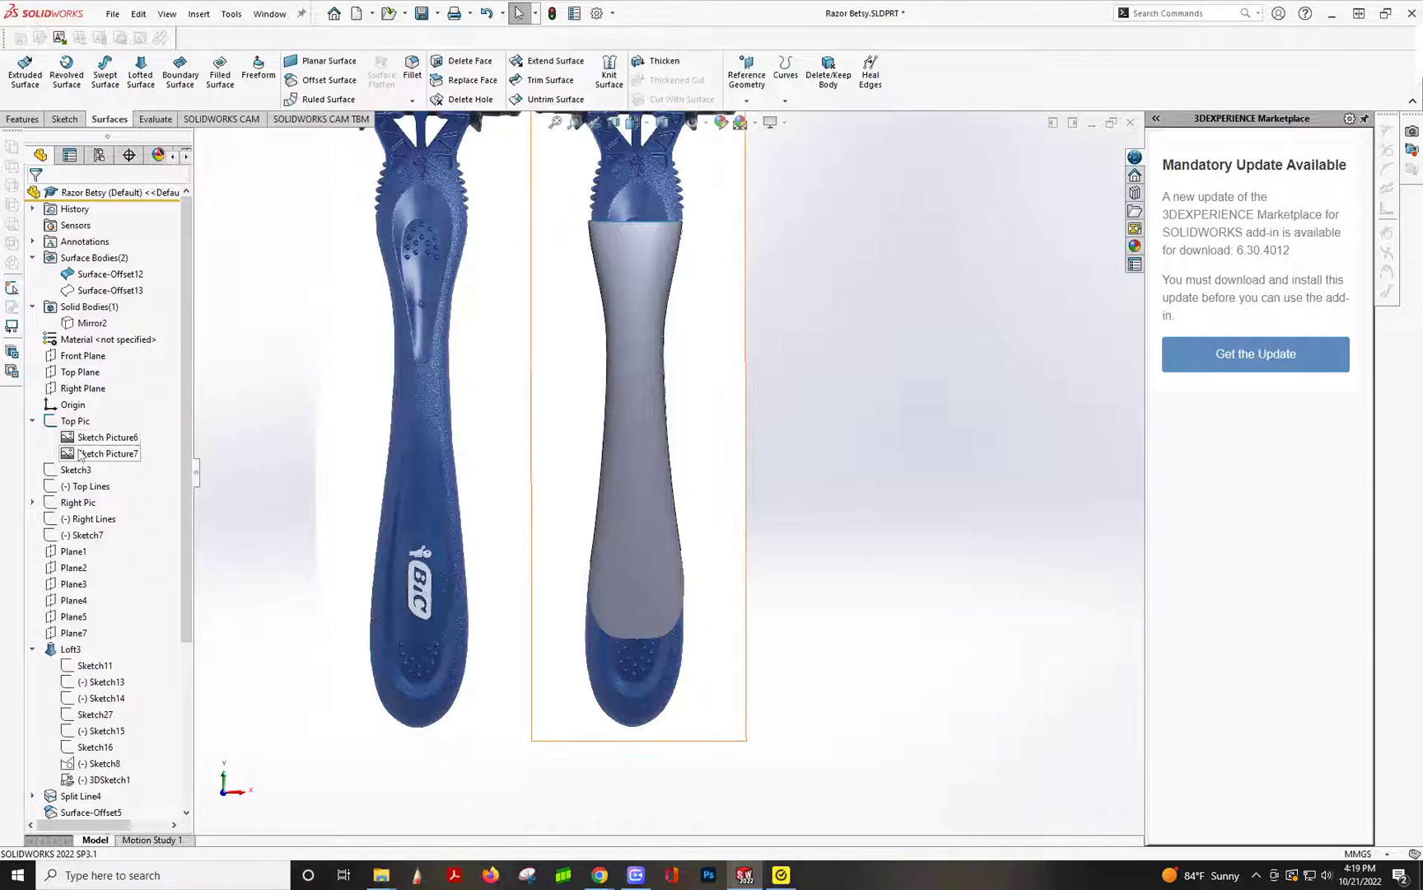
- Start a sketch on the Front Plane and draw a vertical centerline about 72 mm long up from the origin
{"action": "left_click", "coordinate": [82, 355]}
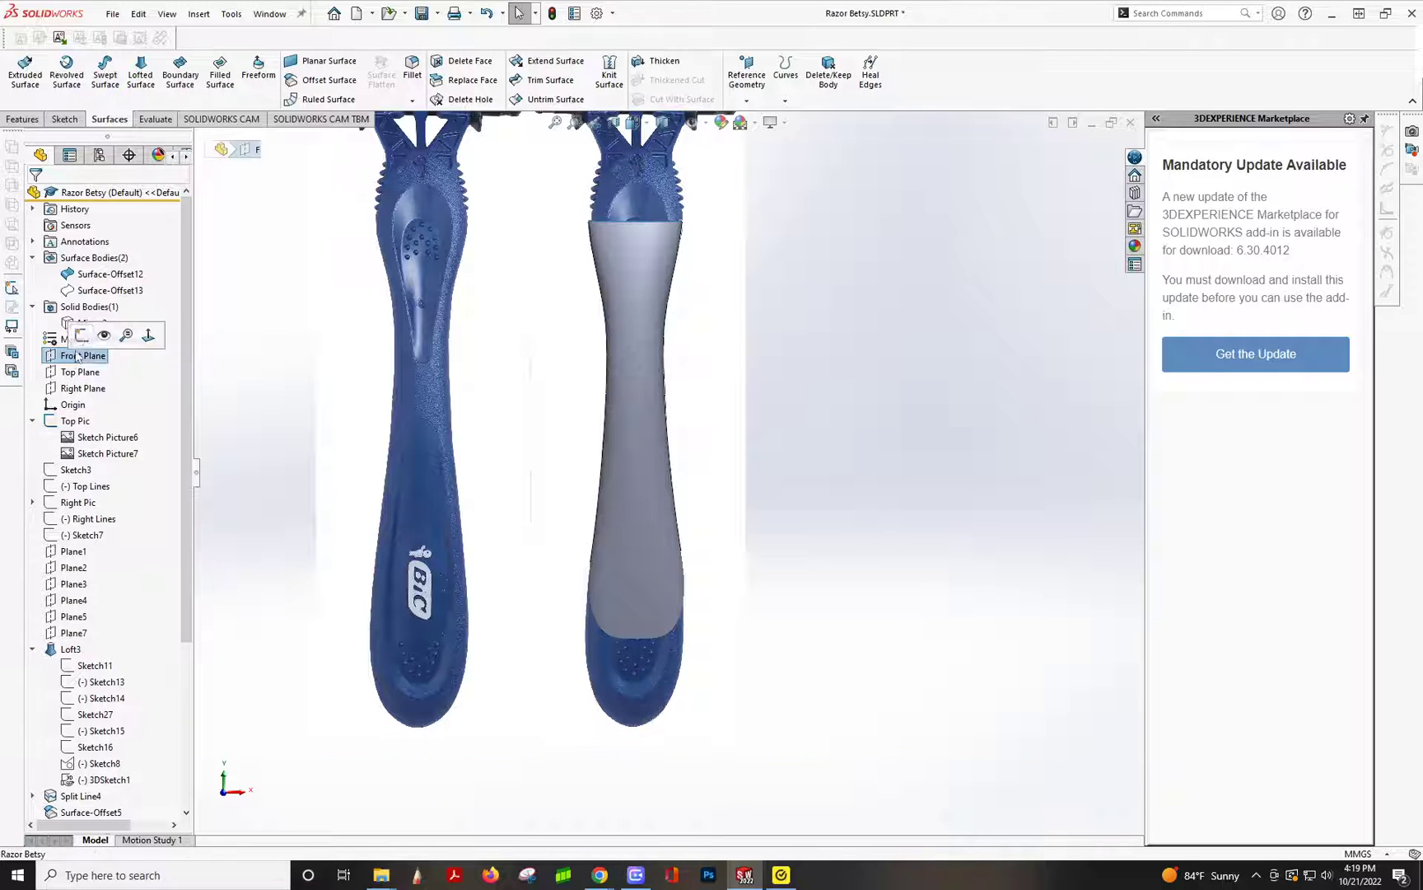
{"action": "left_click", "coordinate": [82, 339]}
{"action": "scroll", "coordinate": [692, 766], "scroll_direction": "down", "scroll_amount": 10}
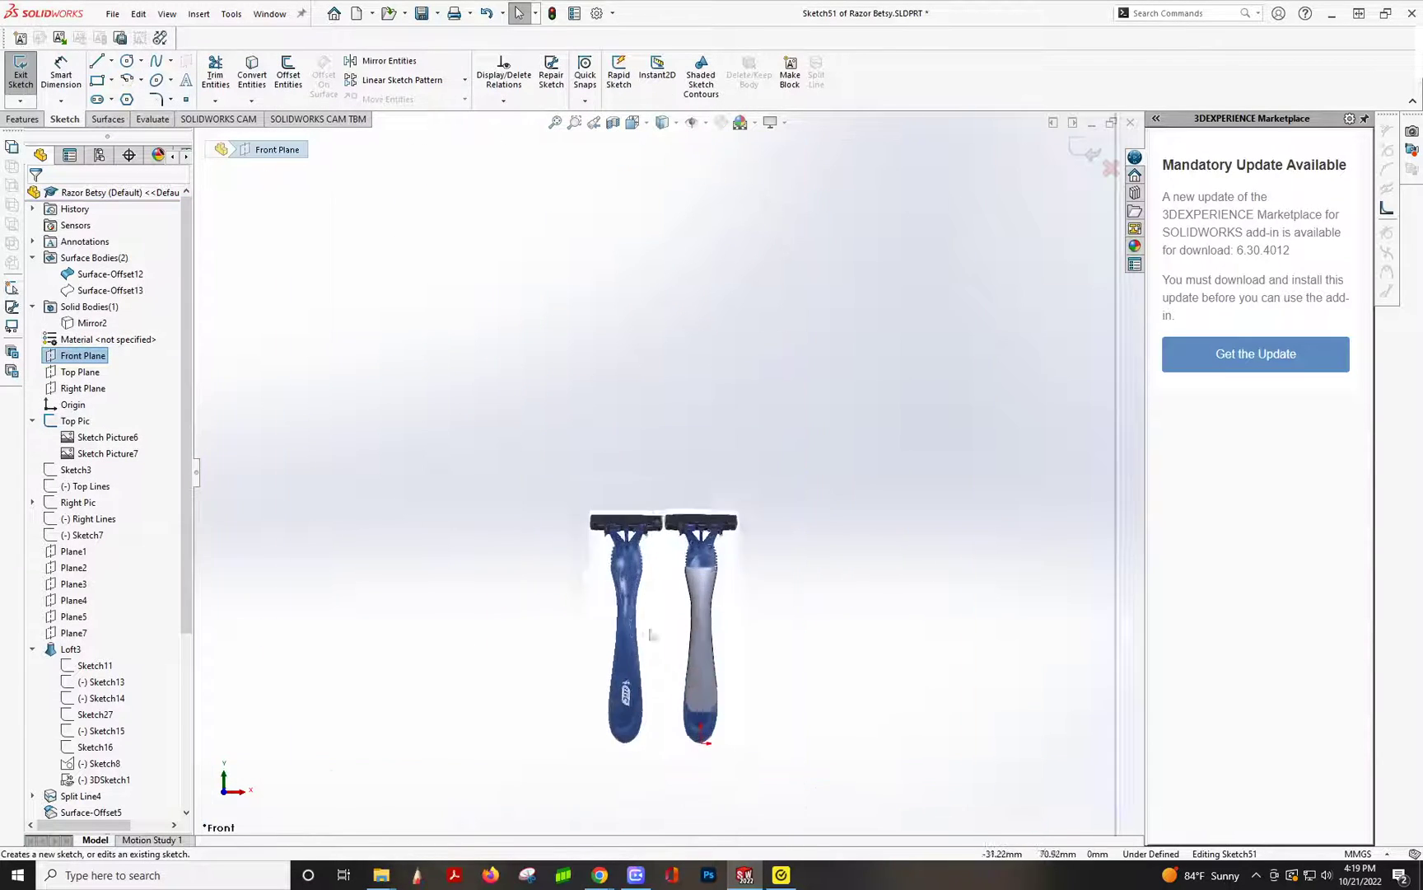
{"action": "scroll", "coordinate": [689, 599], "scroll_direction": "down", "scroll_amount": 2}
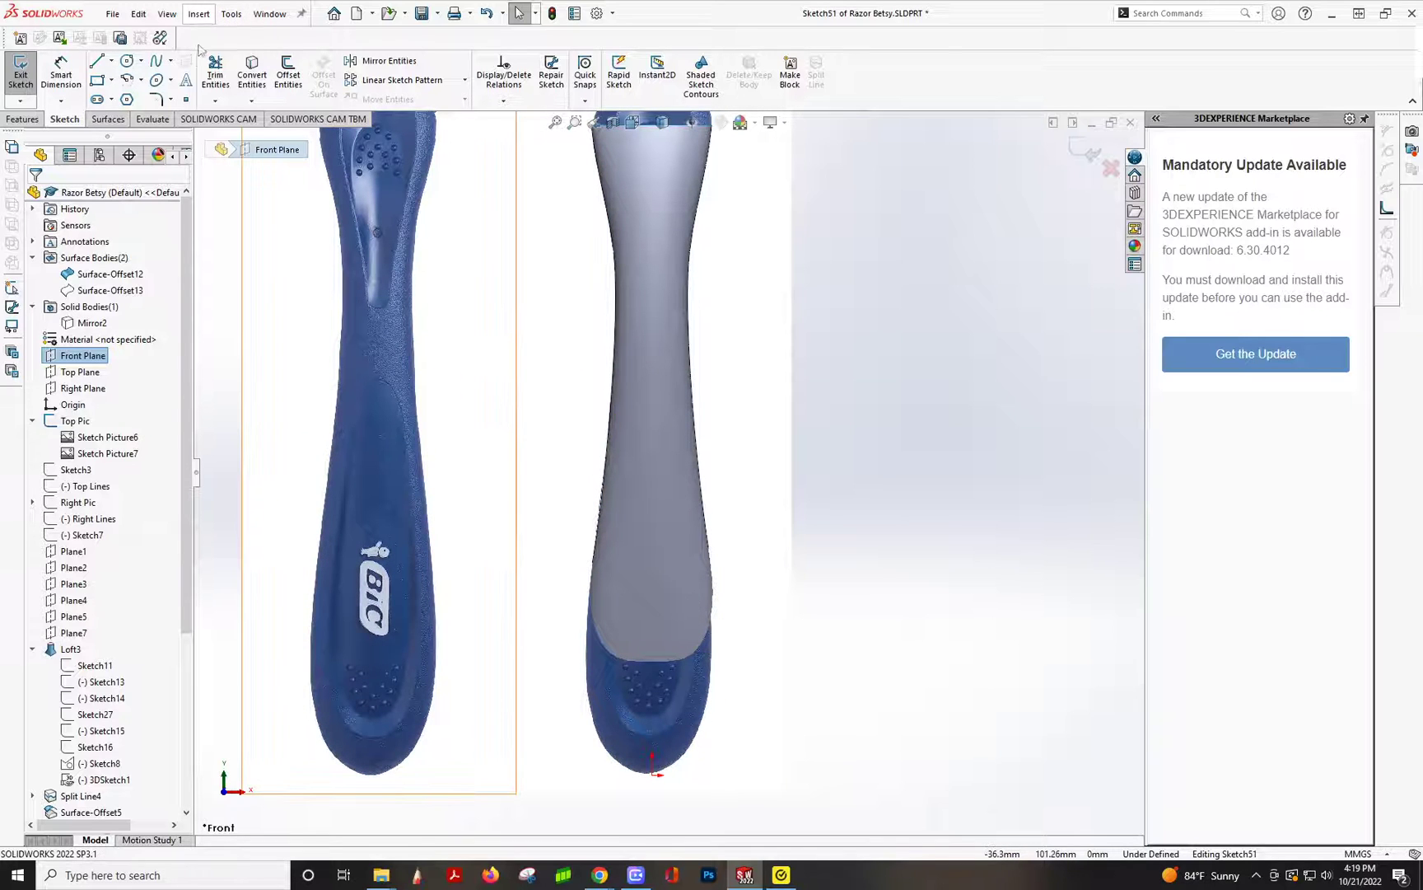
{"action": "left_click", "coordinate": [111, 61]}
{"action": "left_click", "coordinate": [128, 92]}
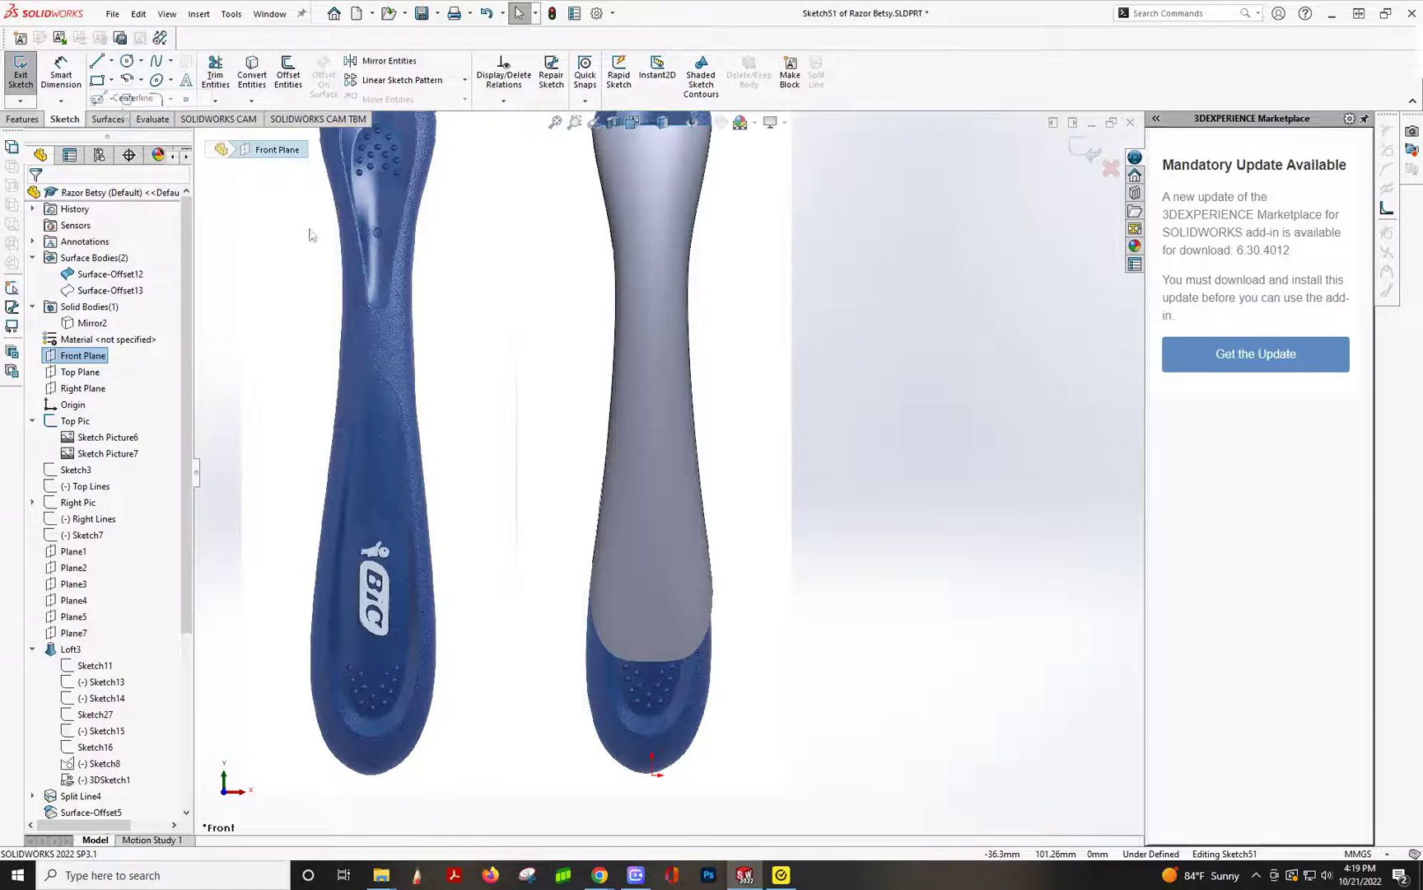
{"action": "left_click", "coordinate": [653, 774]}
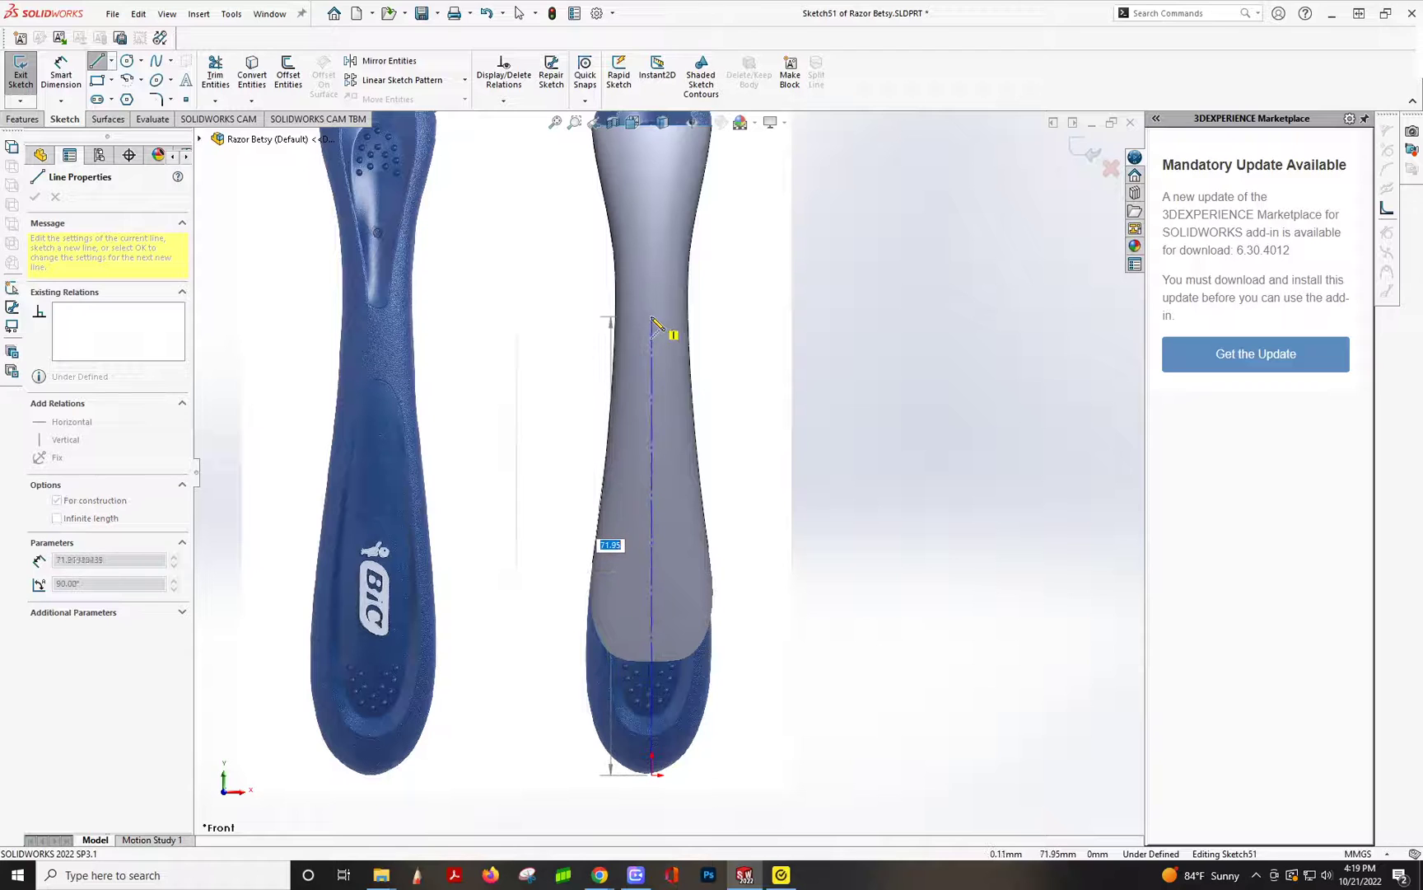
{"action": "left_click", "coordinate": [653, 324]}
{"action": "key", "text": "Escape"}
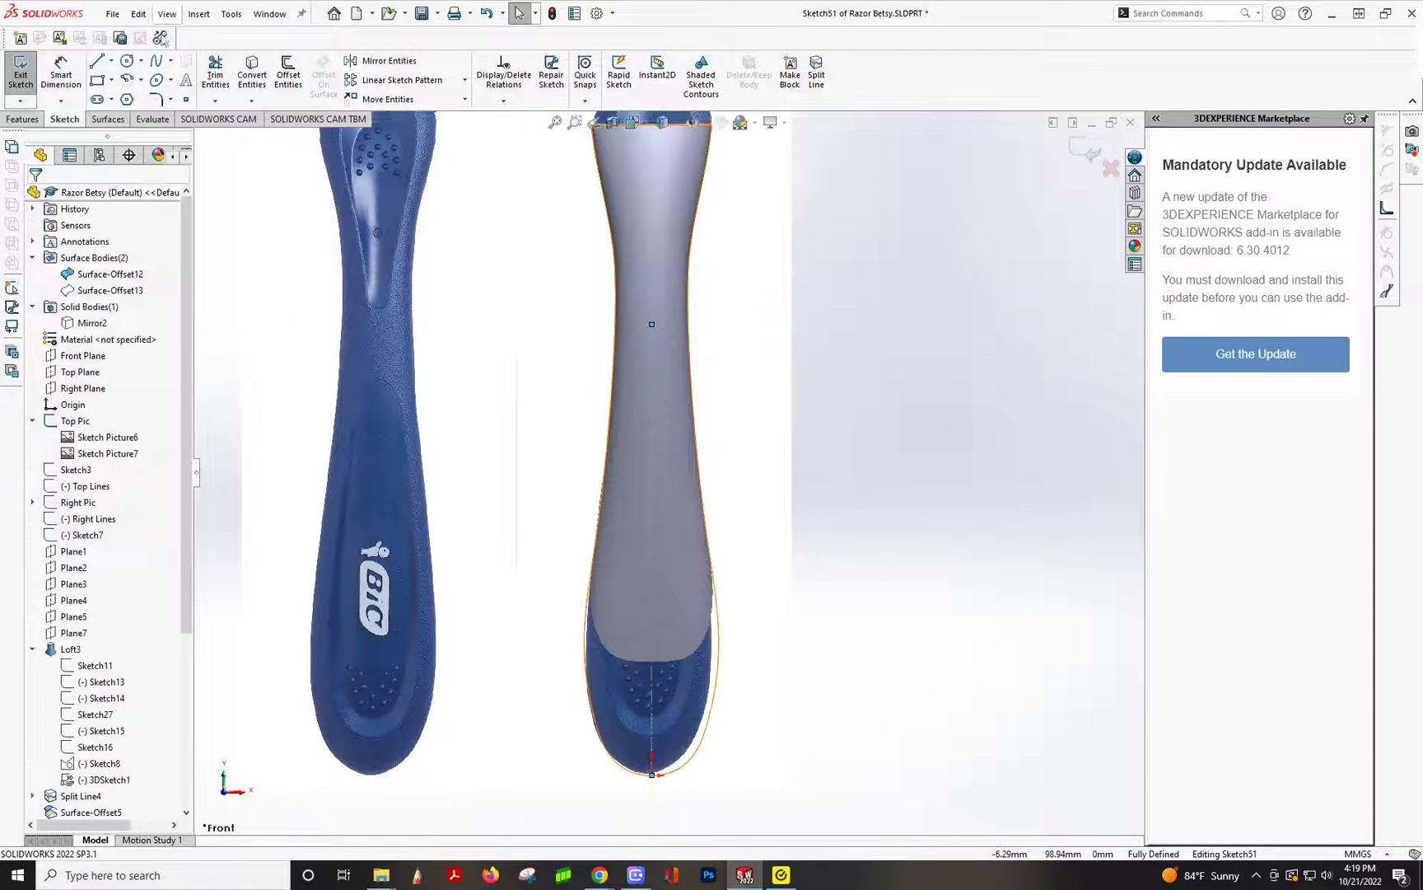
- Sketch horizontal lines about 58, 60 and 62 mm long from the reference razor across the handle, marking the grip recess's upper end and two lower edges
{"action": "left_click", "coordinate": [158, 62]}
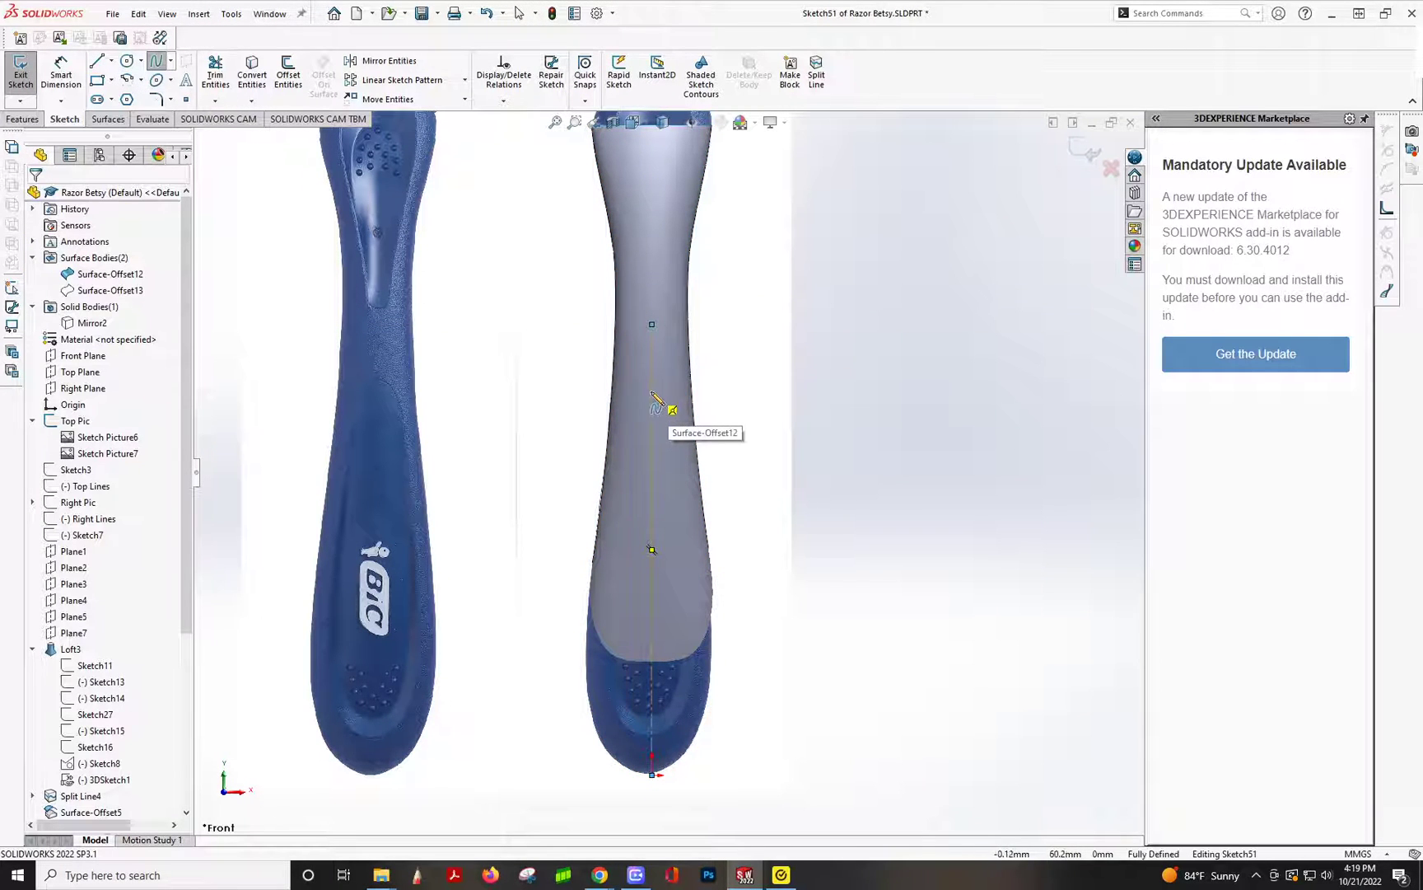
{"action": "left_click", "coordinate": [98, 62]}
{"action": "left_click_drag", "start_coordinate": [377, 379], "coordinate": [743, 379]}
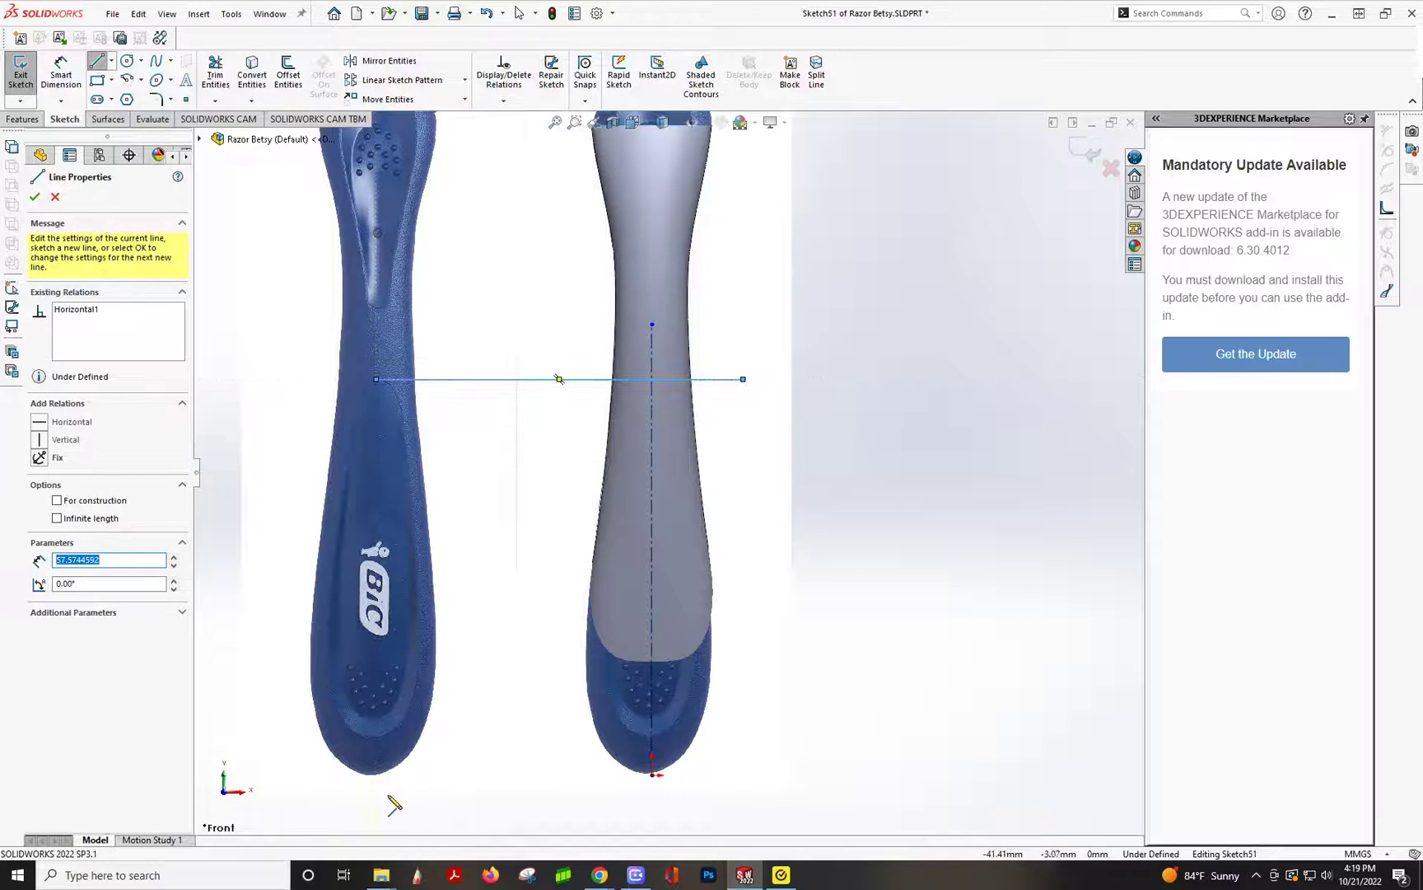
{"action": "left_click_drag", "start_coordinate": [372, 738], "coordinate": [756, 738]}
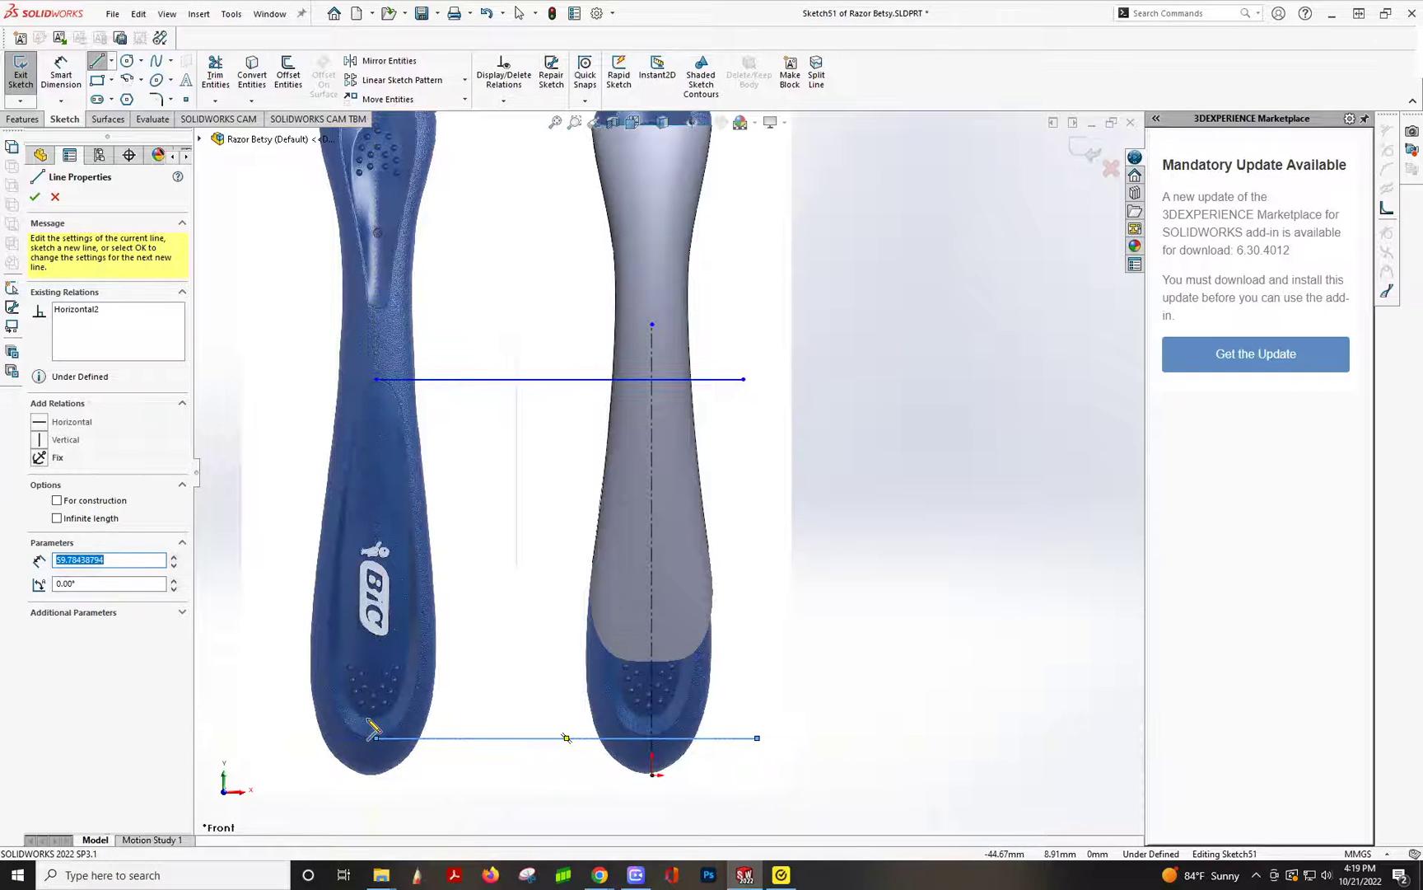
{"action": "mouse_move", "coordinate": [372, 717]}
{"action": "left_mouse_down"}
{"action": "mouse_move", "coordinate": [772, 727]}
{"action": "mouse_move", "coordinate": [767, 717]}
{"action": "left_mouse_up"}
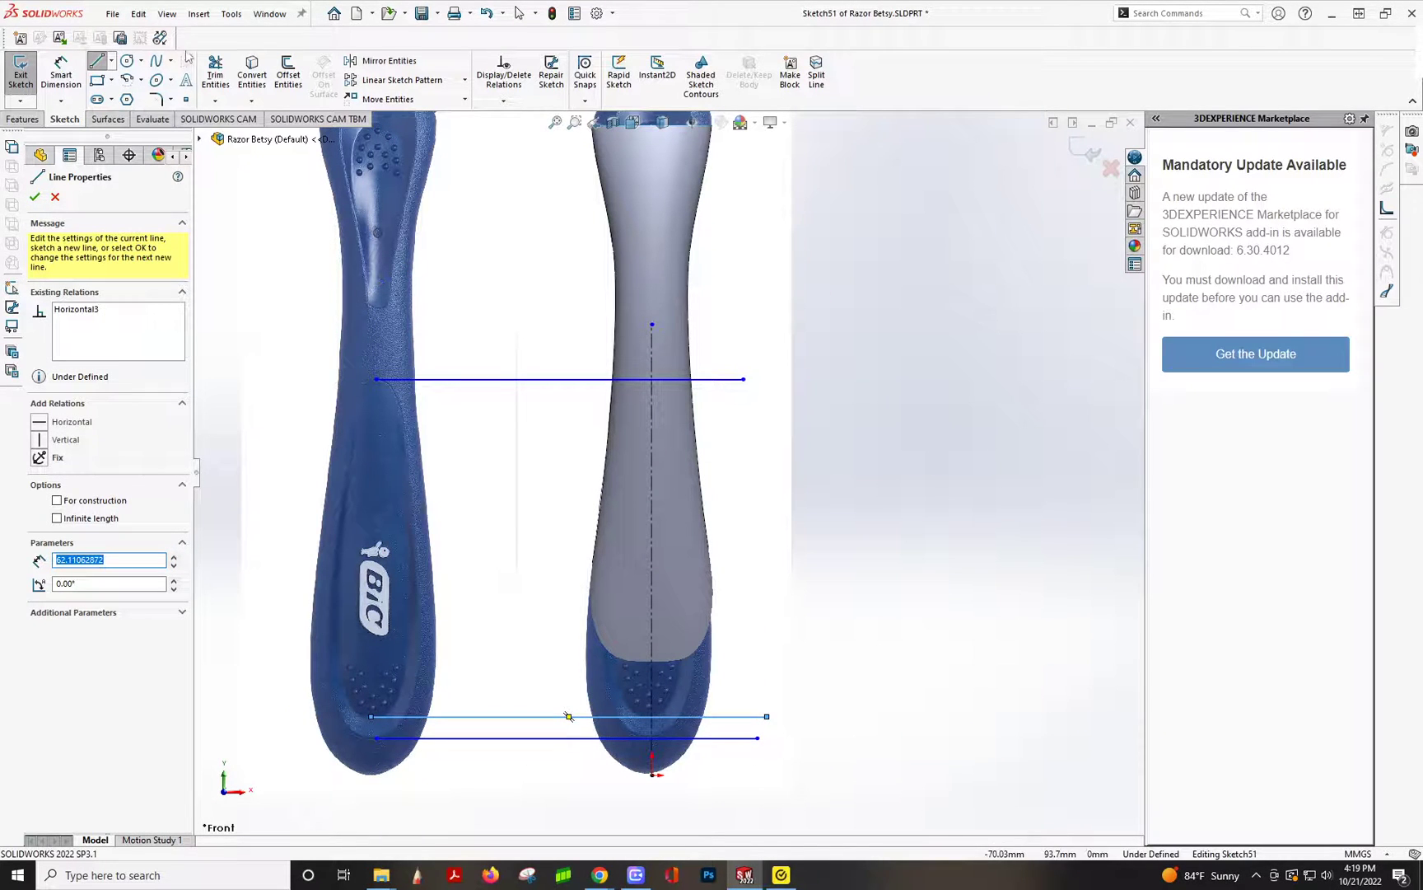
- Hide the Surface-Offset12 surface body covering the handle picture
{"action": "left_click", "coordinate": [155, 62]}
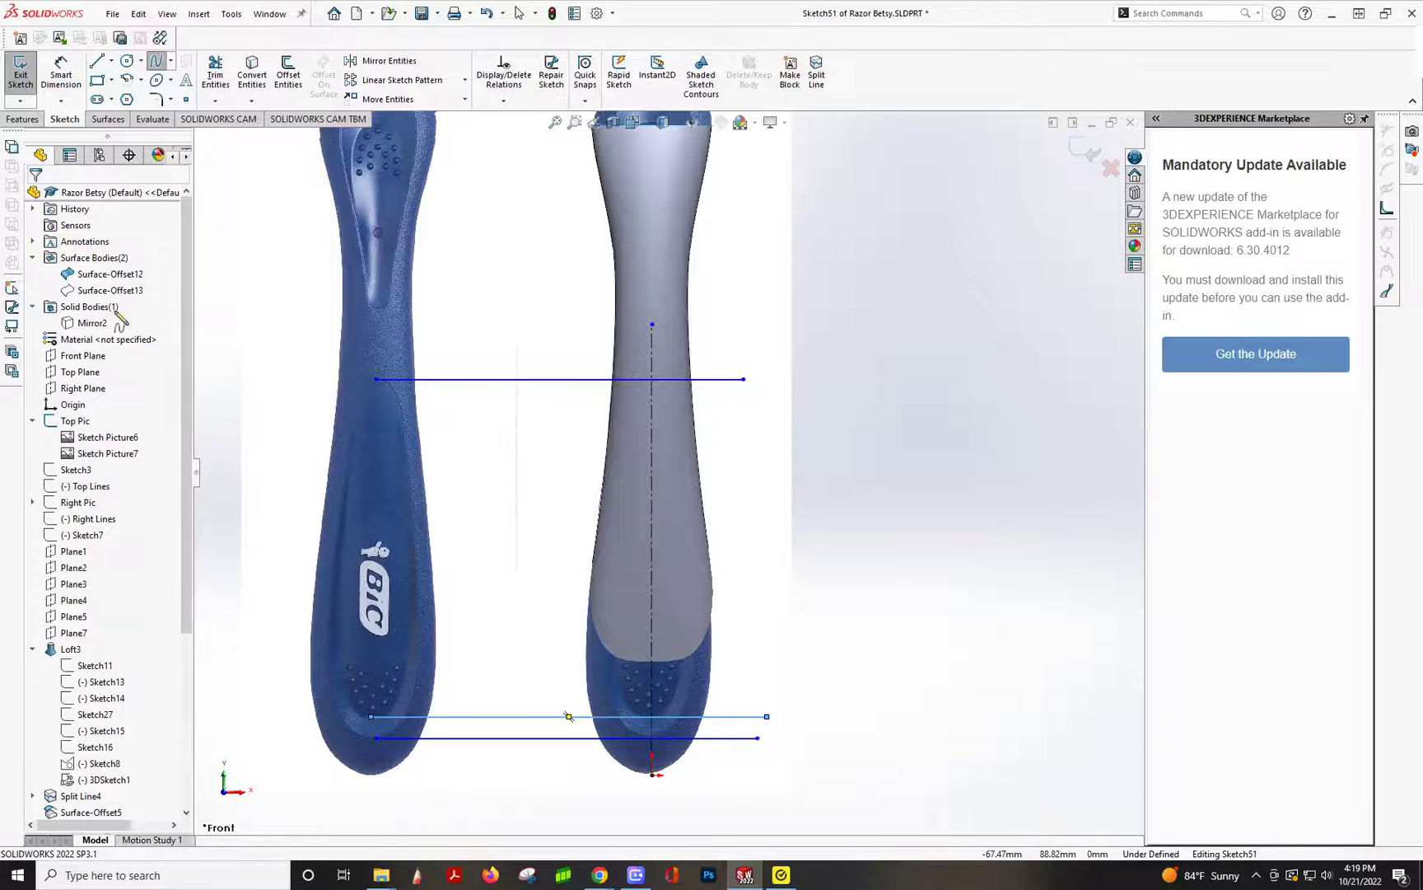
{"action": "right_click", "coordinate": [75, 275]}
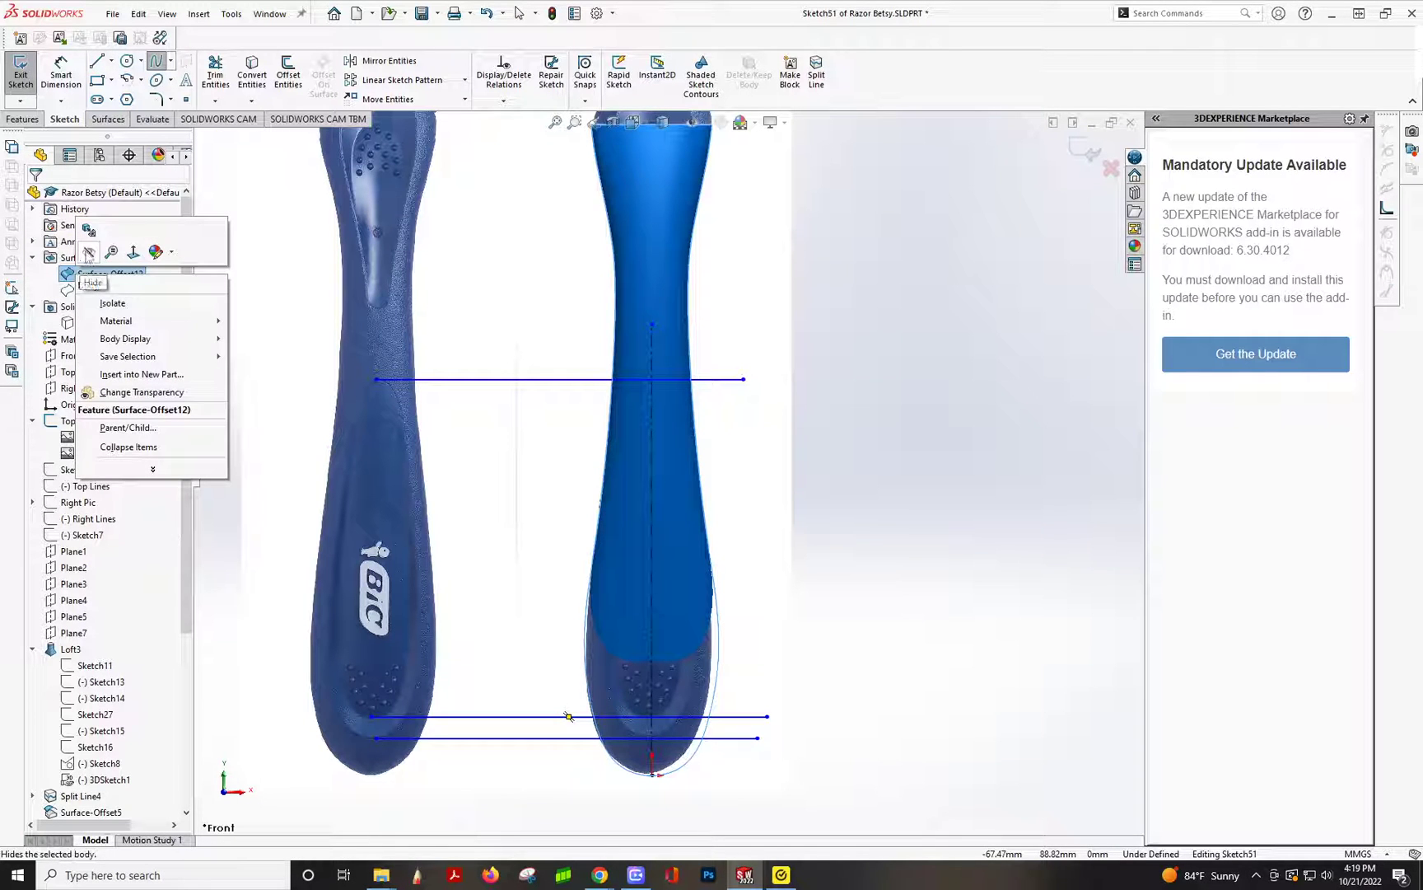
{"action": "left_click", "coordinate": [91, 253]}
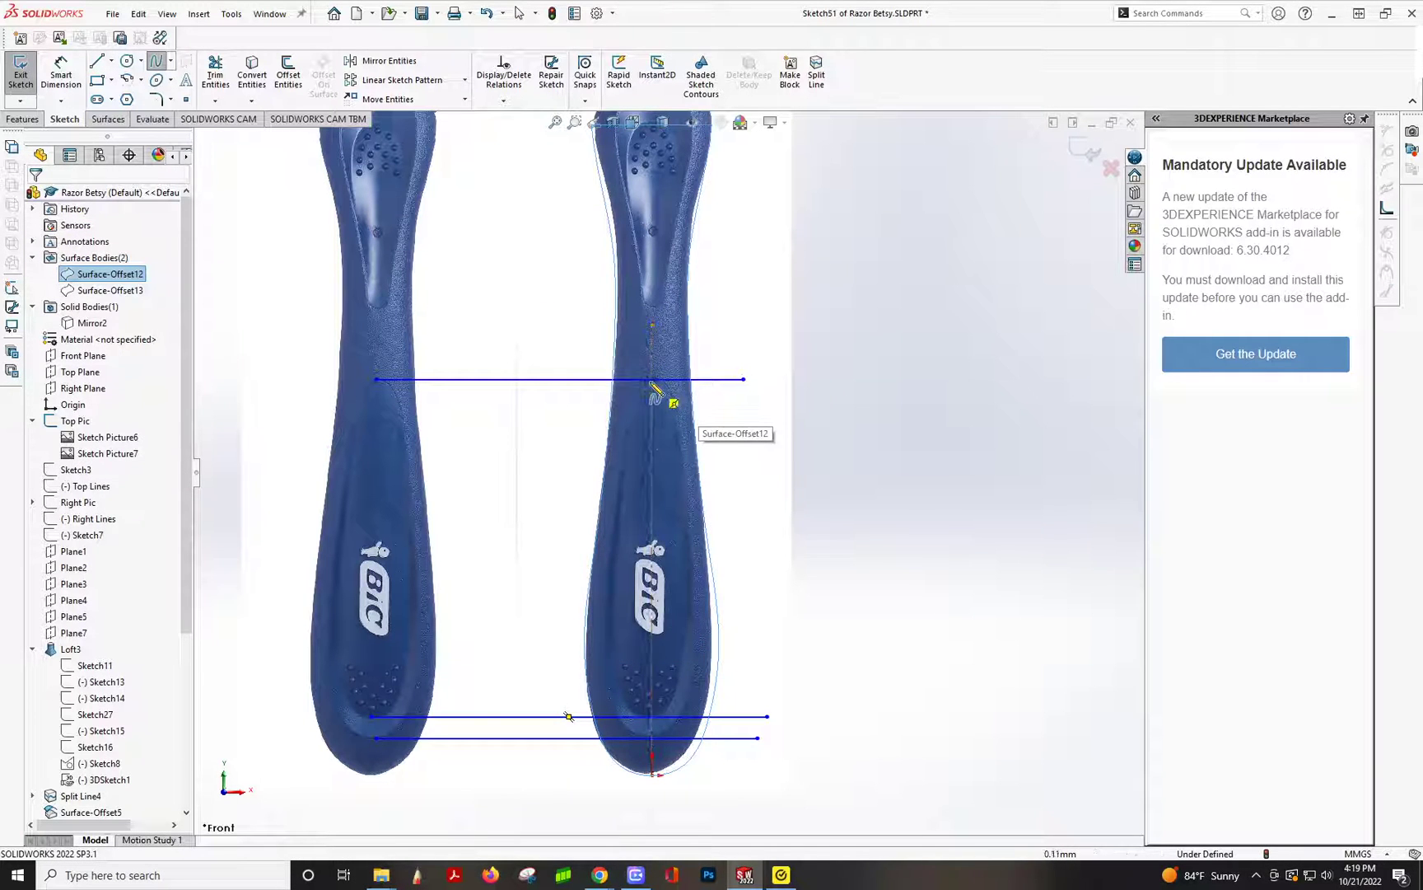
- Sketch a four-point spline along the left side of the grip recess, between the centerline's intersections with the uppermost and lowest horizontal lines
{"action": "scroll", "coordinate": [664, 400], "scroll_direction": "down", "scroll_amount": 5}
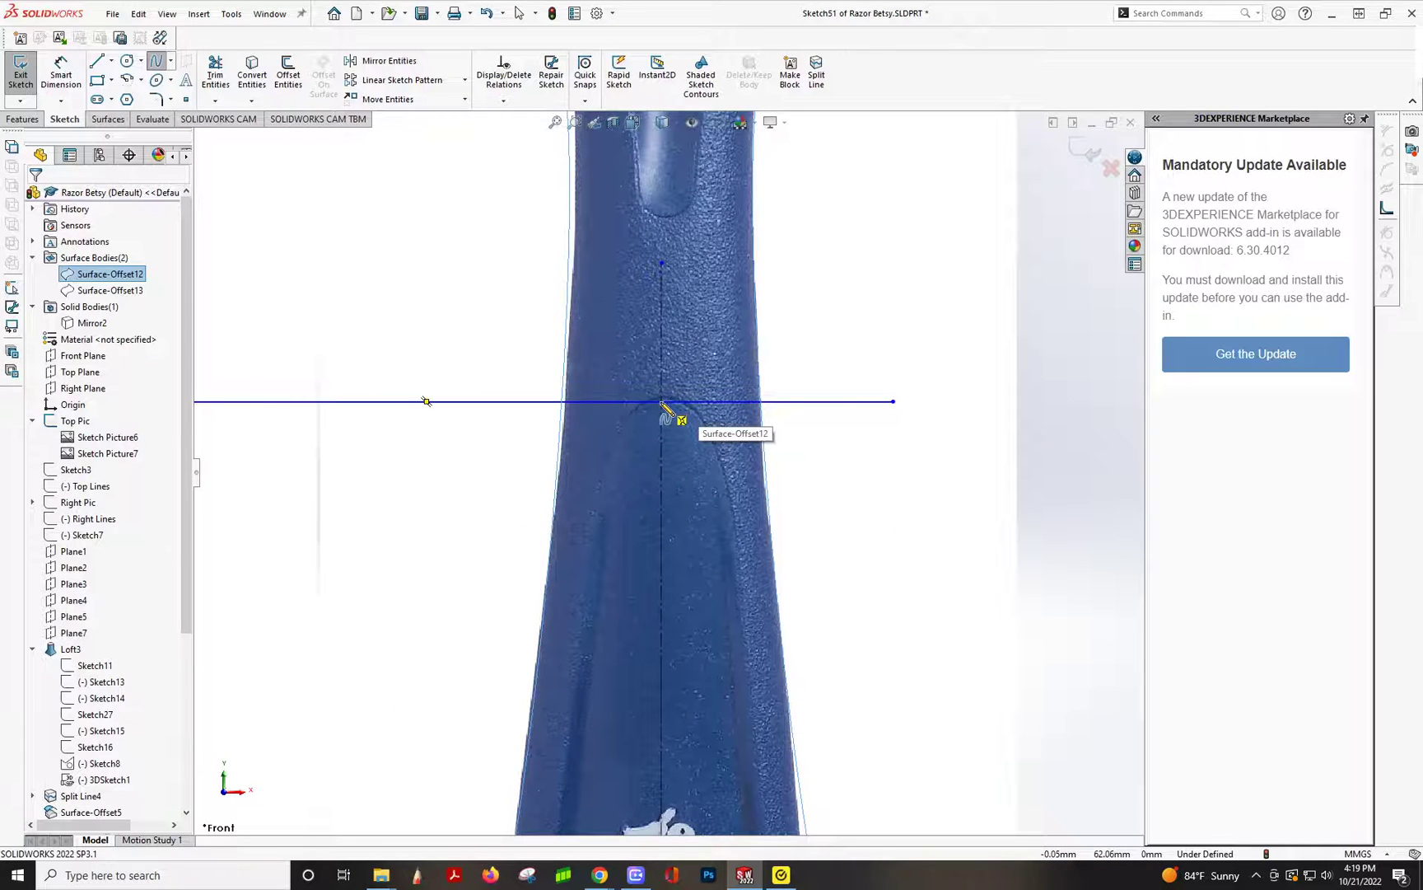
{"action": "scroll", "coordinate": [692, 455], "scroll_direction": "up", "scroll_amount": 6}
{"action": "scroll", "coordinate": [708, 721], "scroll_direction": "down", "scroll_amount": 3}
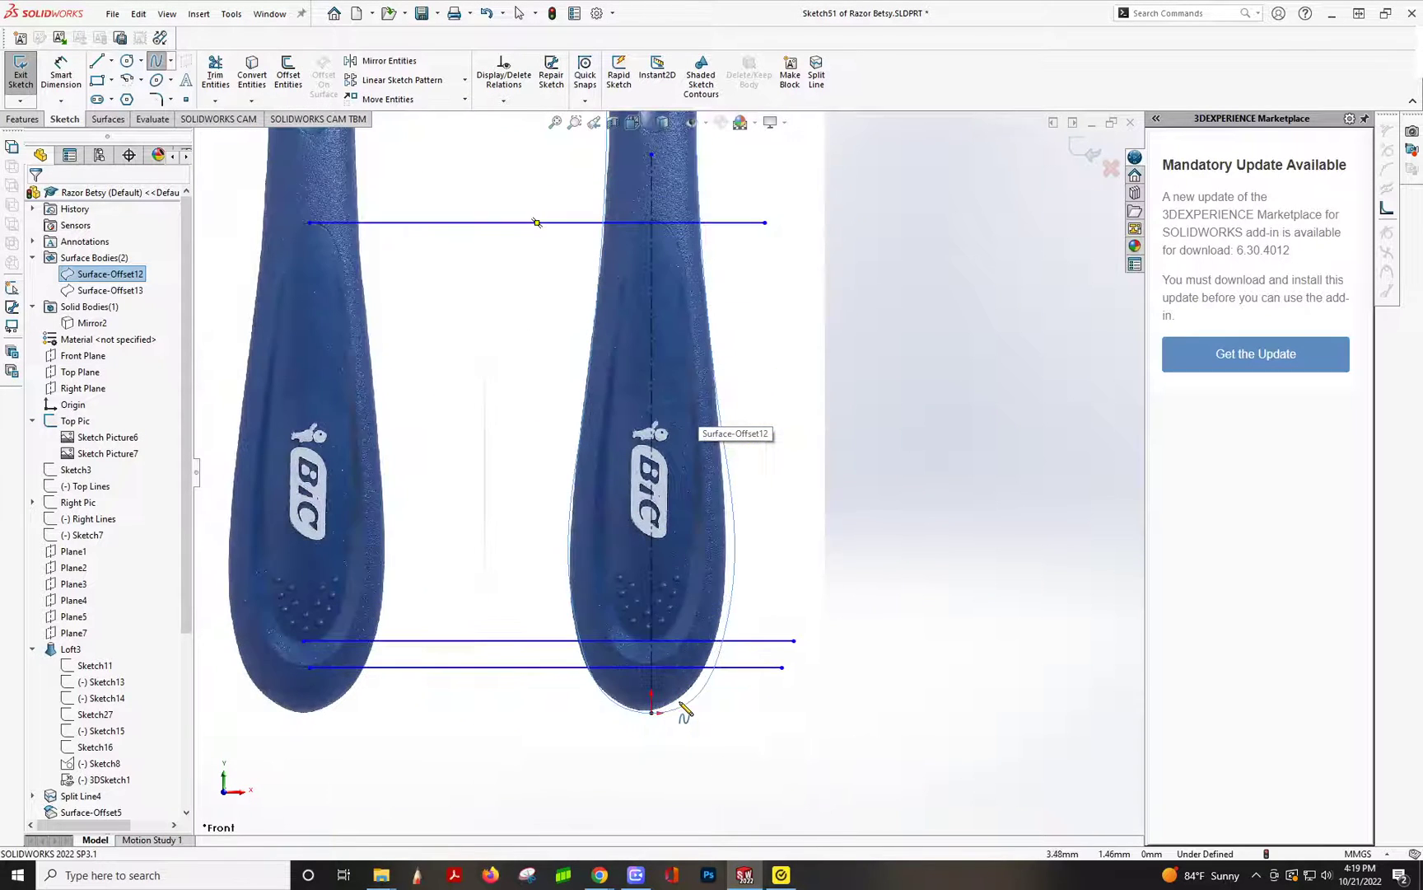
{"action": "scroll", "coordinate": [673, 603], "scroll_direction": "up", "scroll_amount": 3}
{"action": "scroll", "coordinate": [683, 374], "scroll_direction": "down", "scroll_amount": 3}
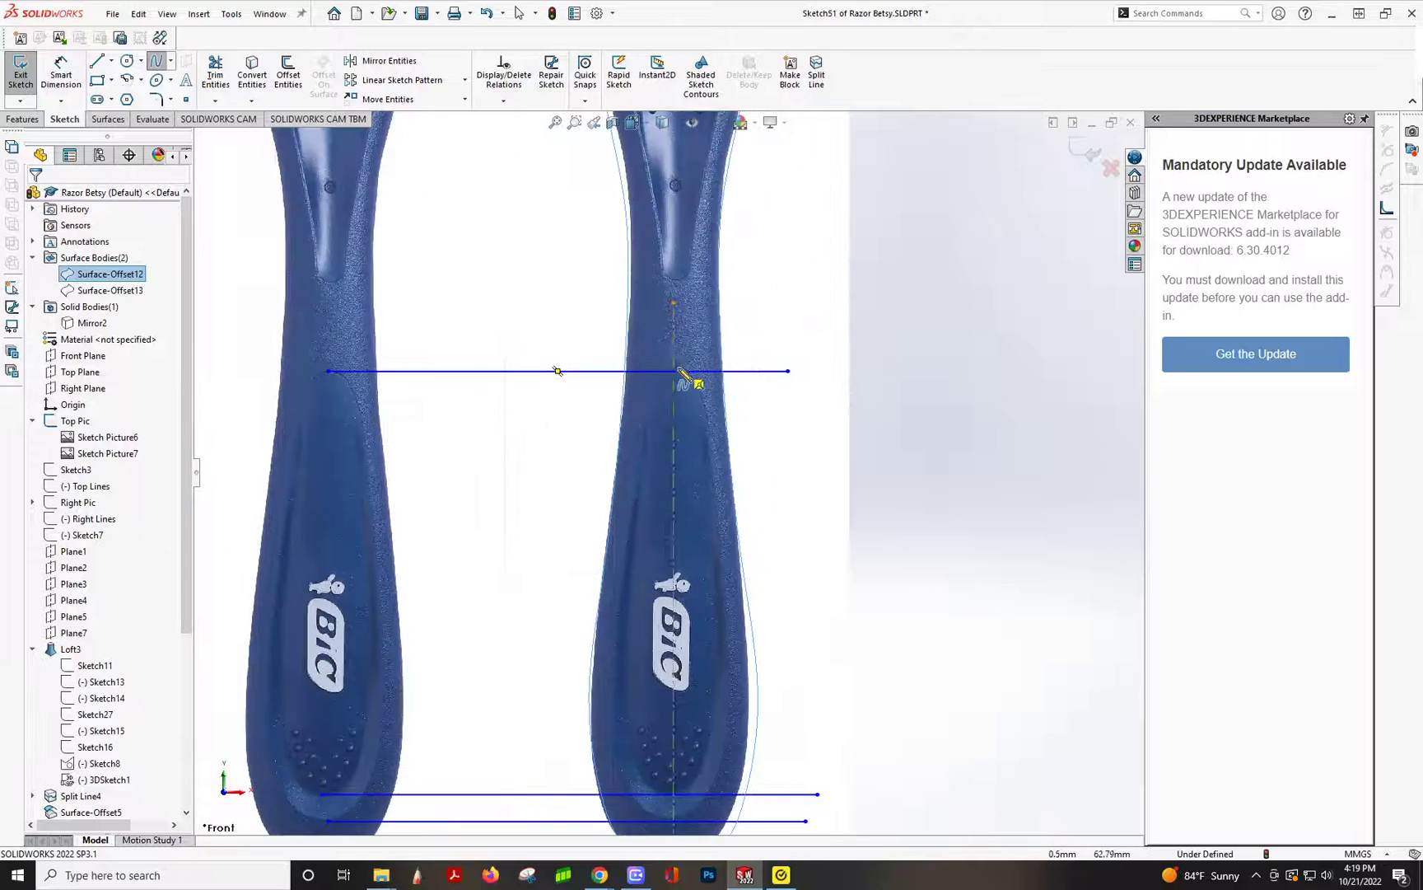
{"action": "scroll", "coordinate": [684, 375], "scroll_direction": "down", "scroll_amount": 3}
{"action": "left_click", "coordinate": [667, 381]}
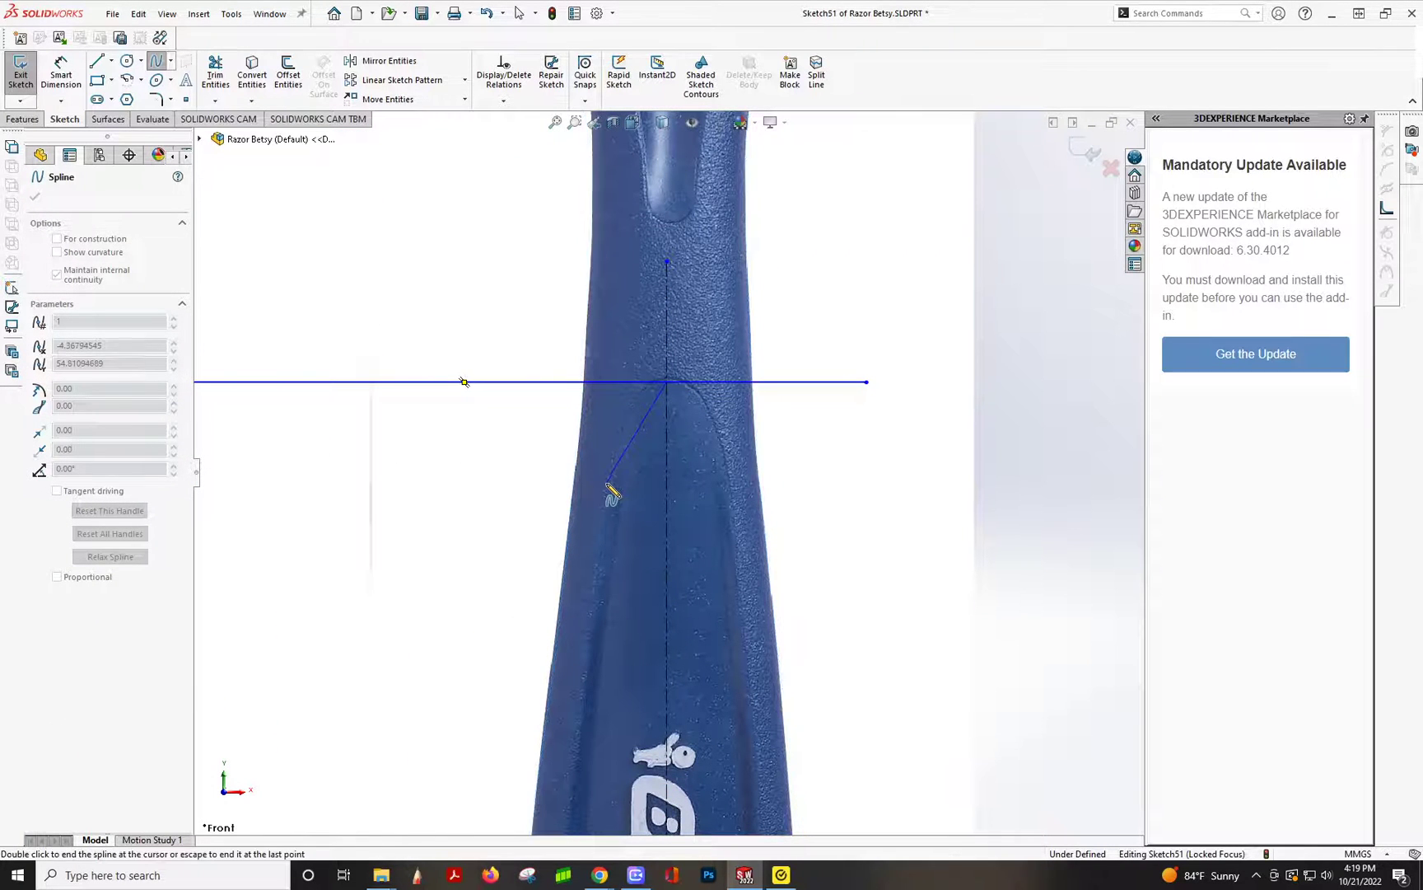
{"action": "left_click", "coordinate": [609, 486]}
{"action": "scroll", "coordinate": [610, 486], "scroll_direction": "up", "scroll_amount": 3}
{"action": "scroll", "coordinate": [634, 568], "scroll_direction": "down", "scroll_amount": 3}
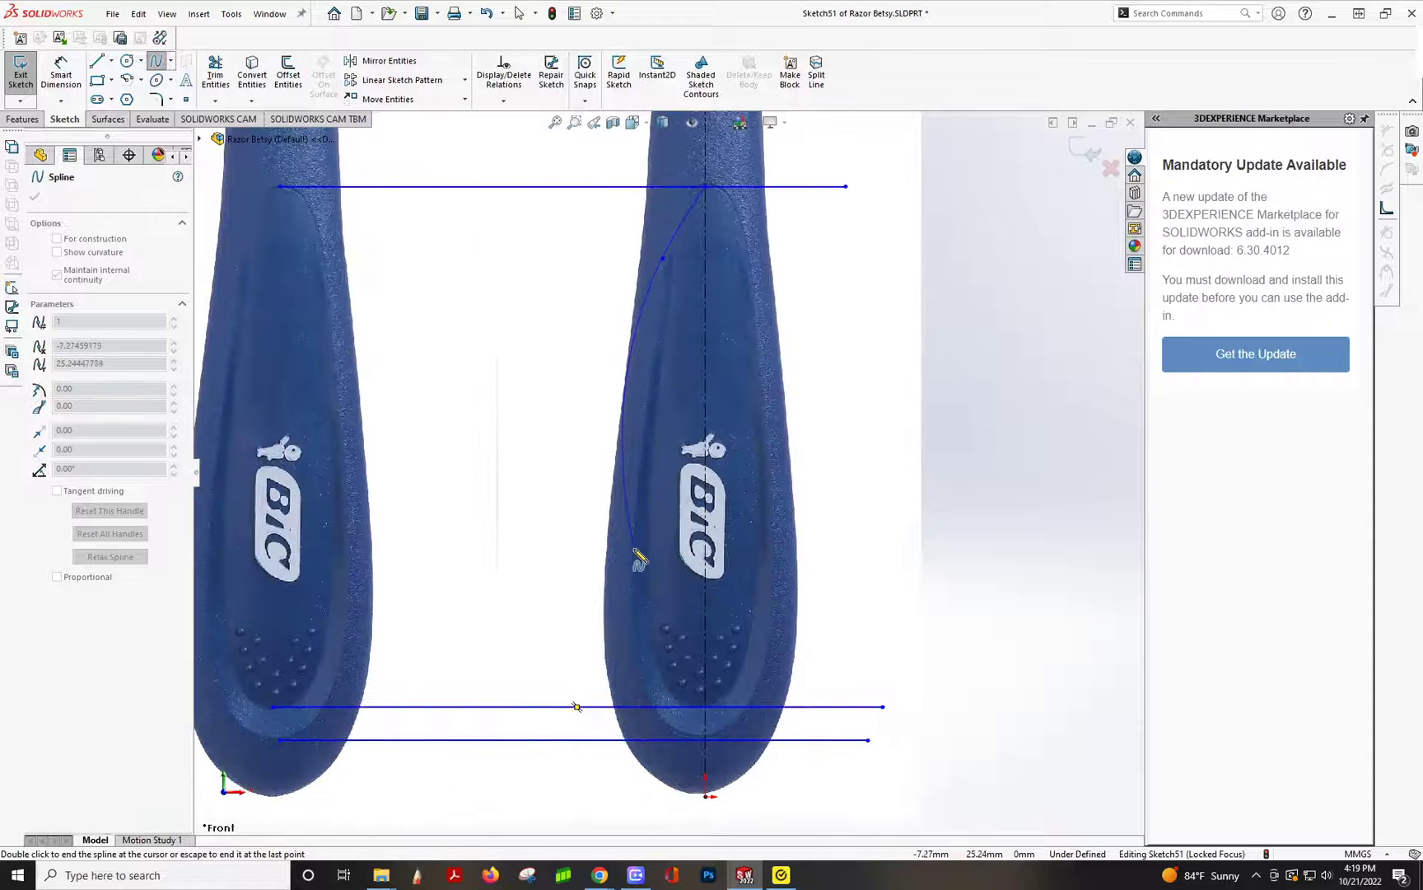
{"action": "left_click", "coordinate": [637, 577]}
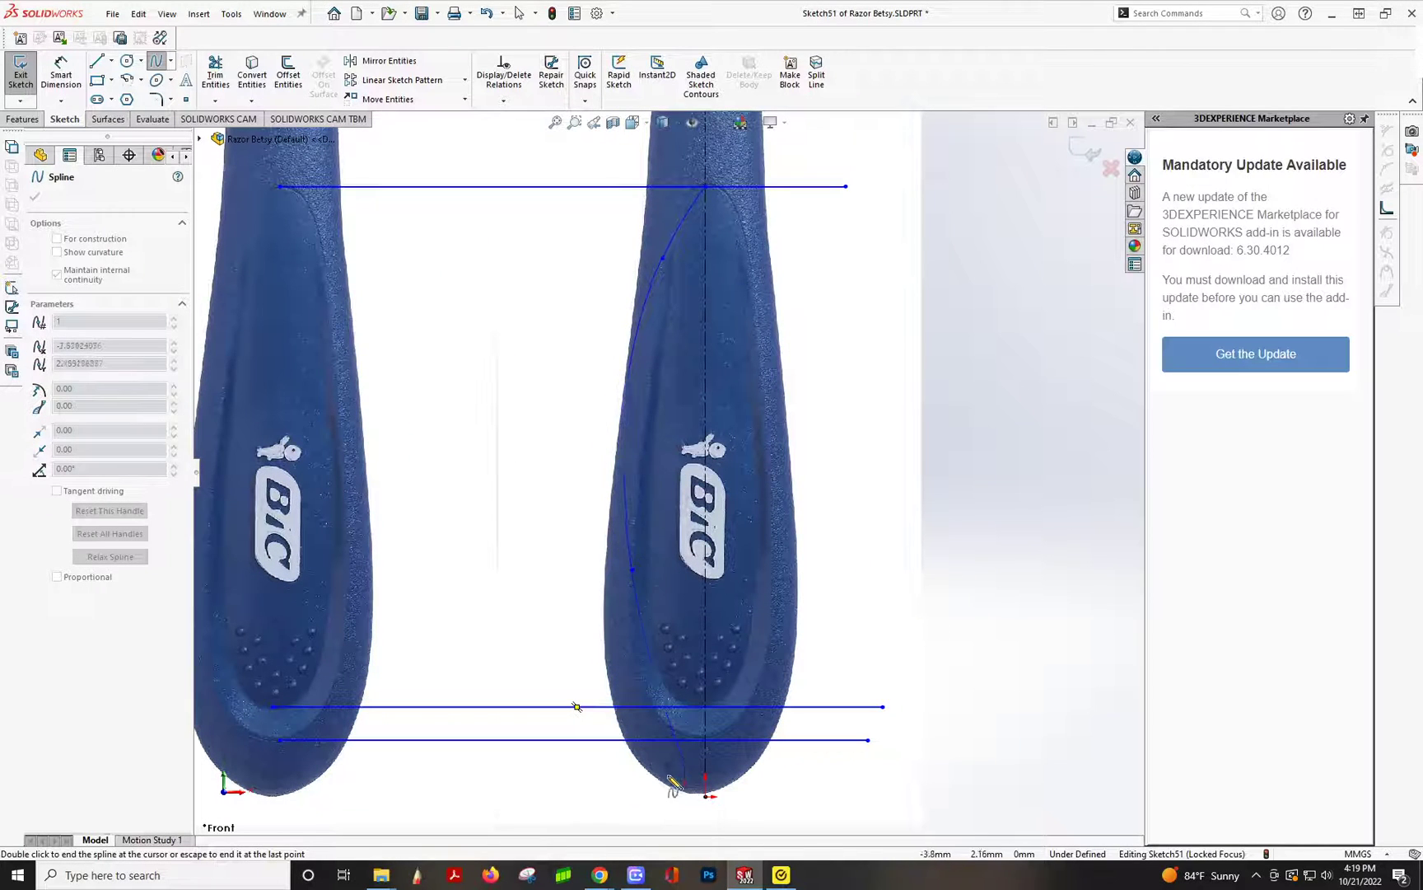
{"action": "scroll", "coordinate": [710, 754], "scroll_direction": "down", "scroll_amount": 2}
{"action": "double_click", "coordinate": [702, 701]}
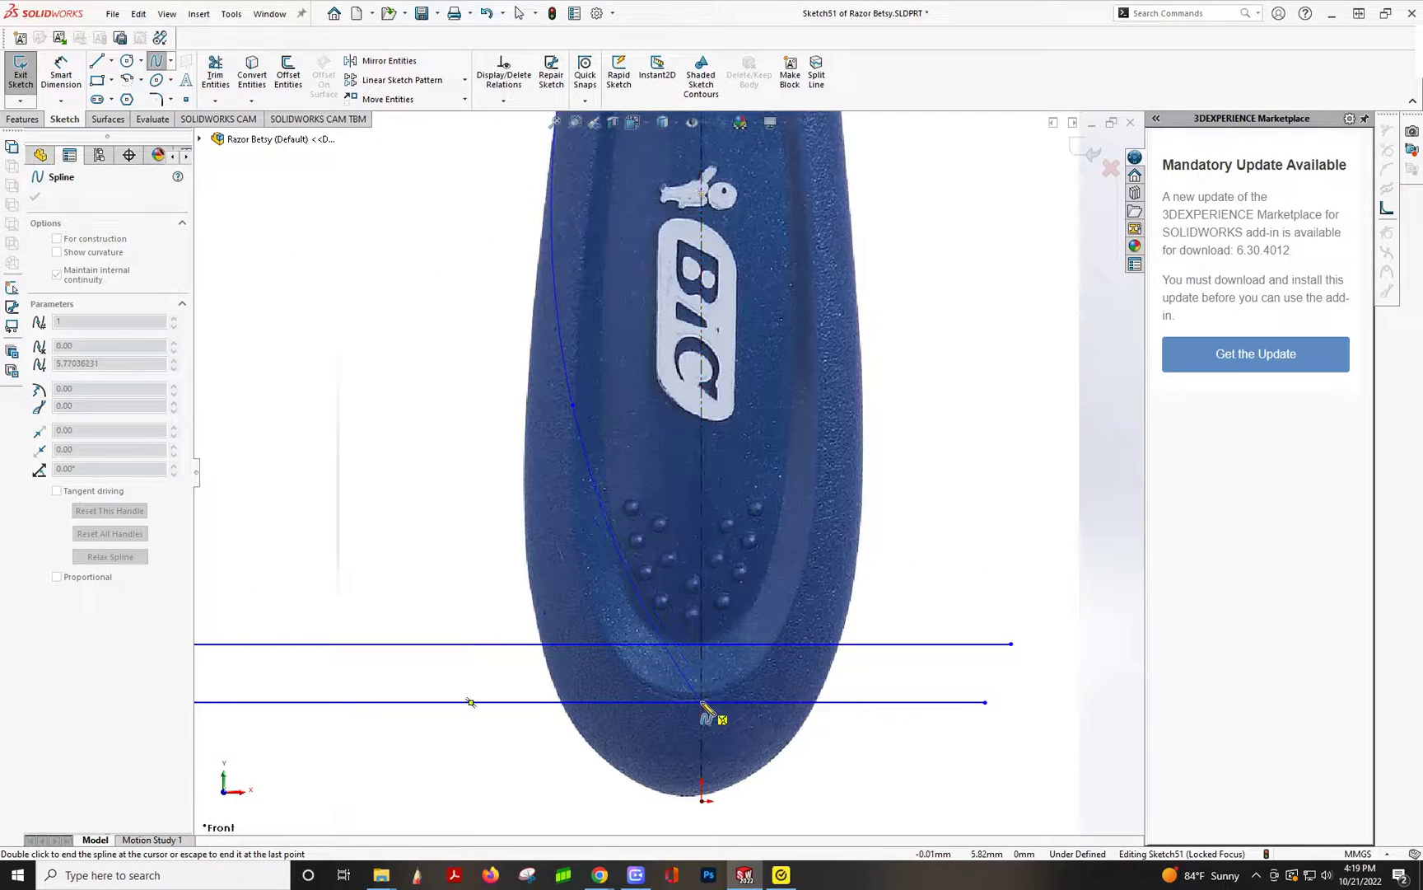
{"action": "key", "text": "Escape"}
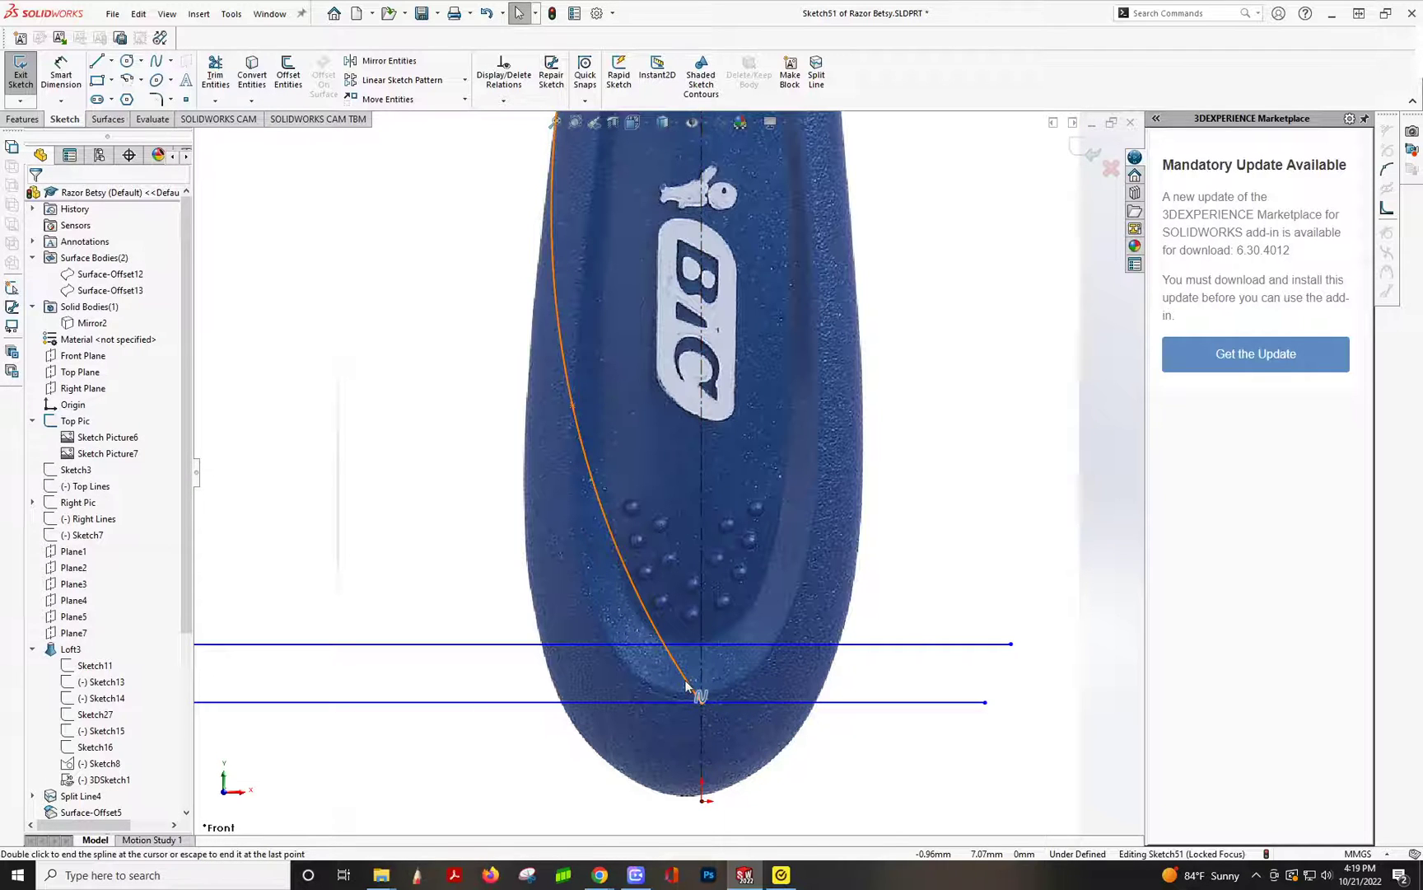
- Adjust the tangent handle at the spline's lower end and make it horizontal
{"action": "left_click", "coordinate": [696, 692]}
{"action": "left_click_drag", "start_coordinate": [652, 716], "coordinate": [648, 700]}
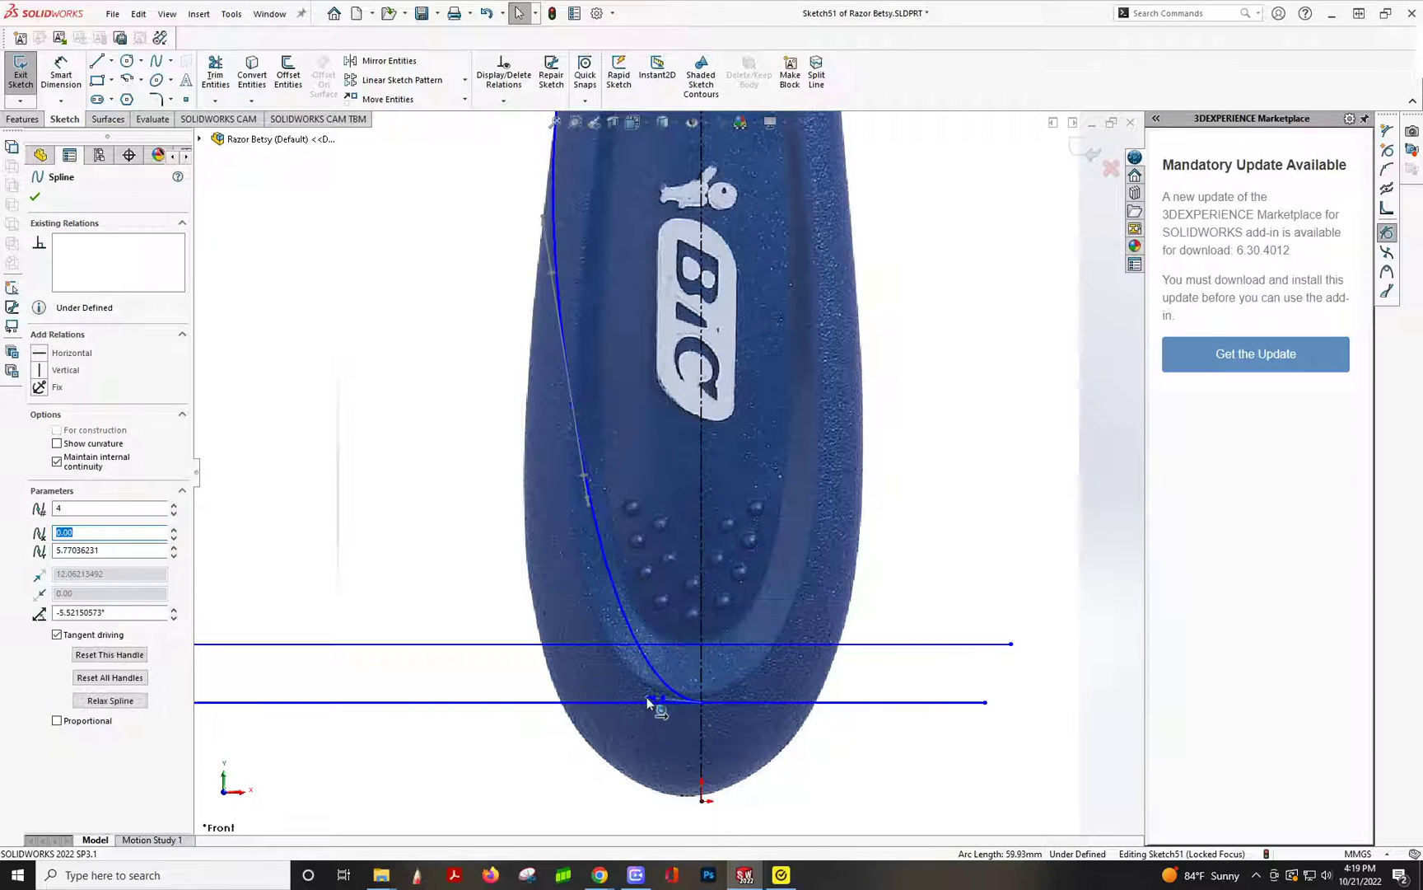
{"action": "left_click", "coordinate": [42, 357]}
{"action": "scroll", "coordinate": [682, 437], "scroll_direction": "up", "scroll_amount": 3}
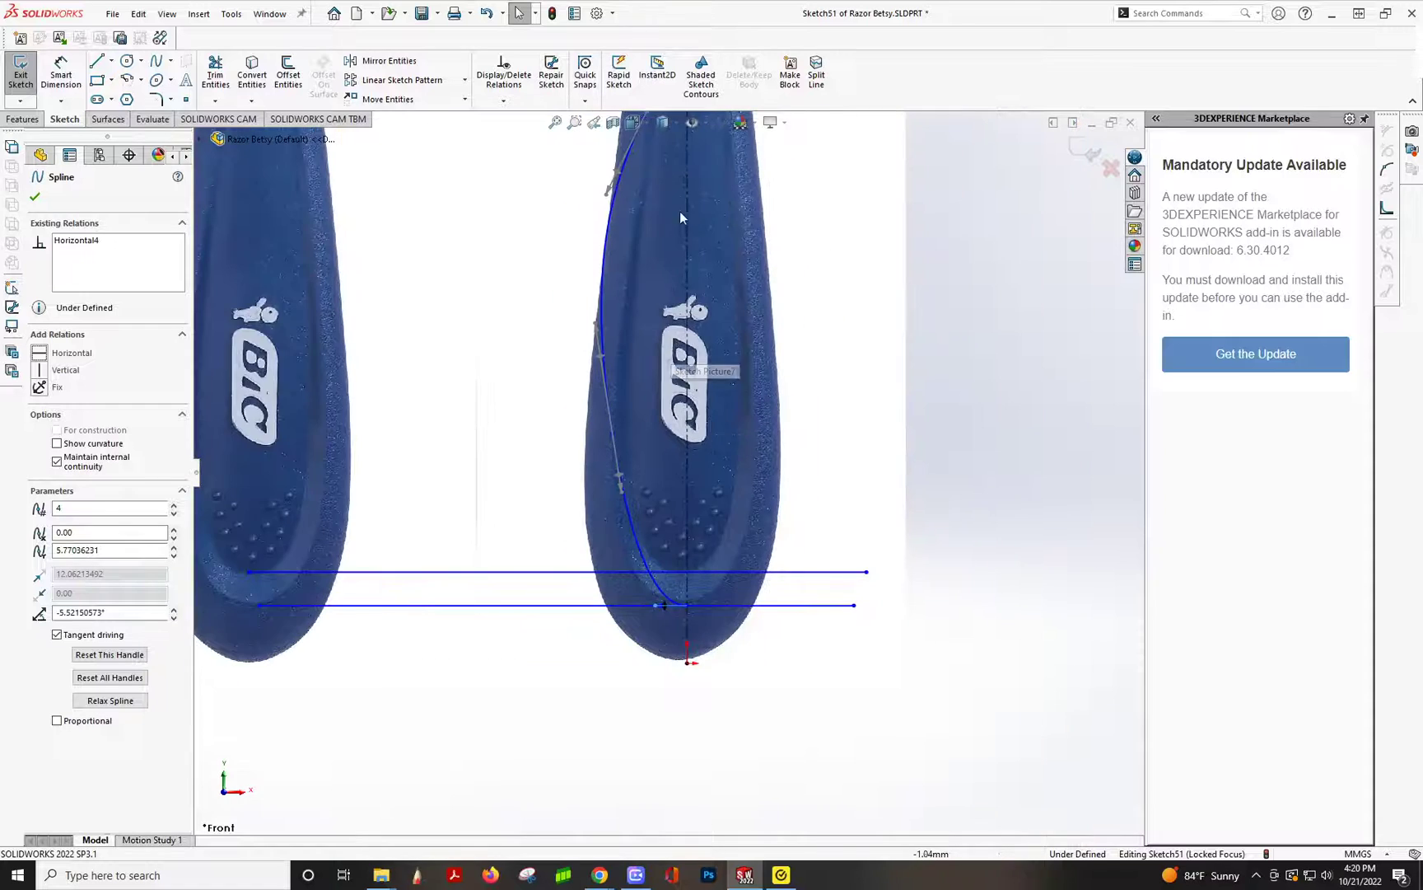
- Adjust the tangent handle at the spline's upper end on the centerline and make it horizontal
{"action": "scroll", "coordinate": [680, 211], "scroll_direction": "up", "scroll_amount": 3}
{"action": "scroll", "coordinate": [680, 194], "scroll_direction": "down", "scroll_amount": 4}
{"action": "scroll", "coordinate": [669, 310], "scroll_direction": "down", "scroll_amount": 2}
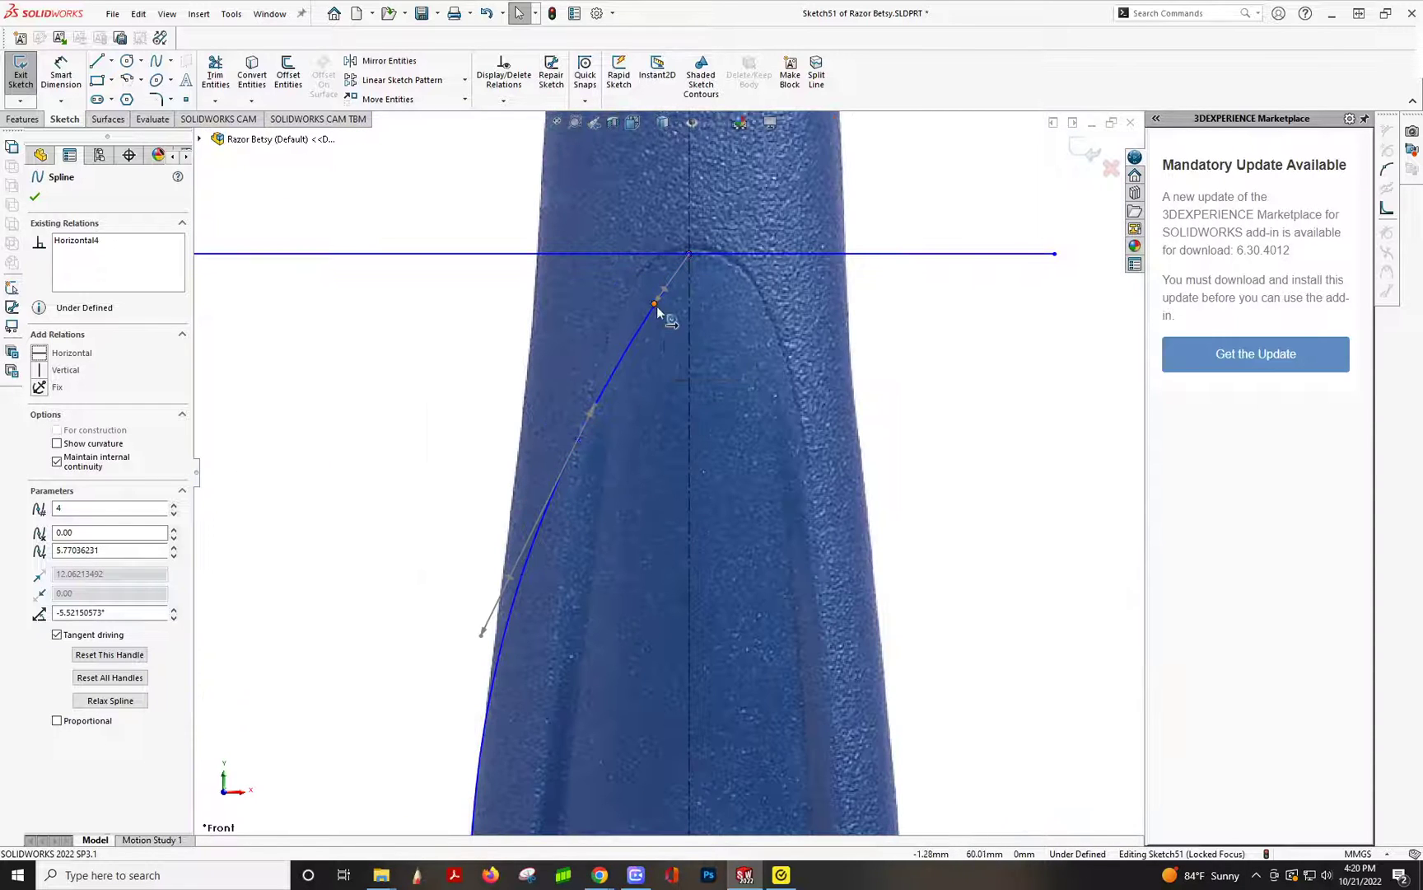
{"action": "left_click", "coordinate": [647, 258]}
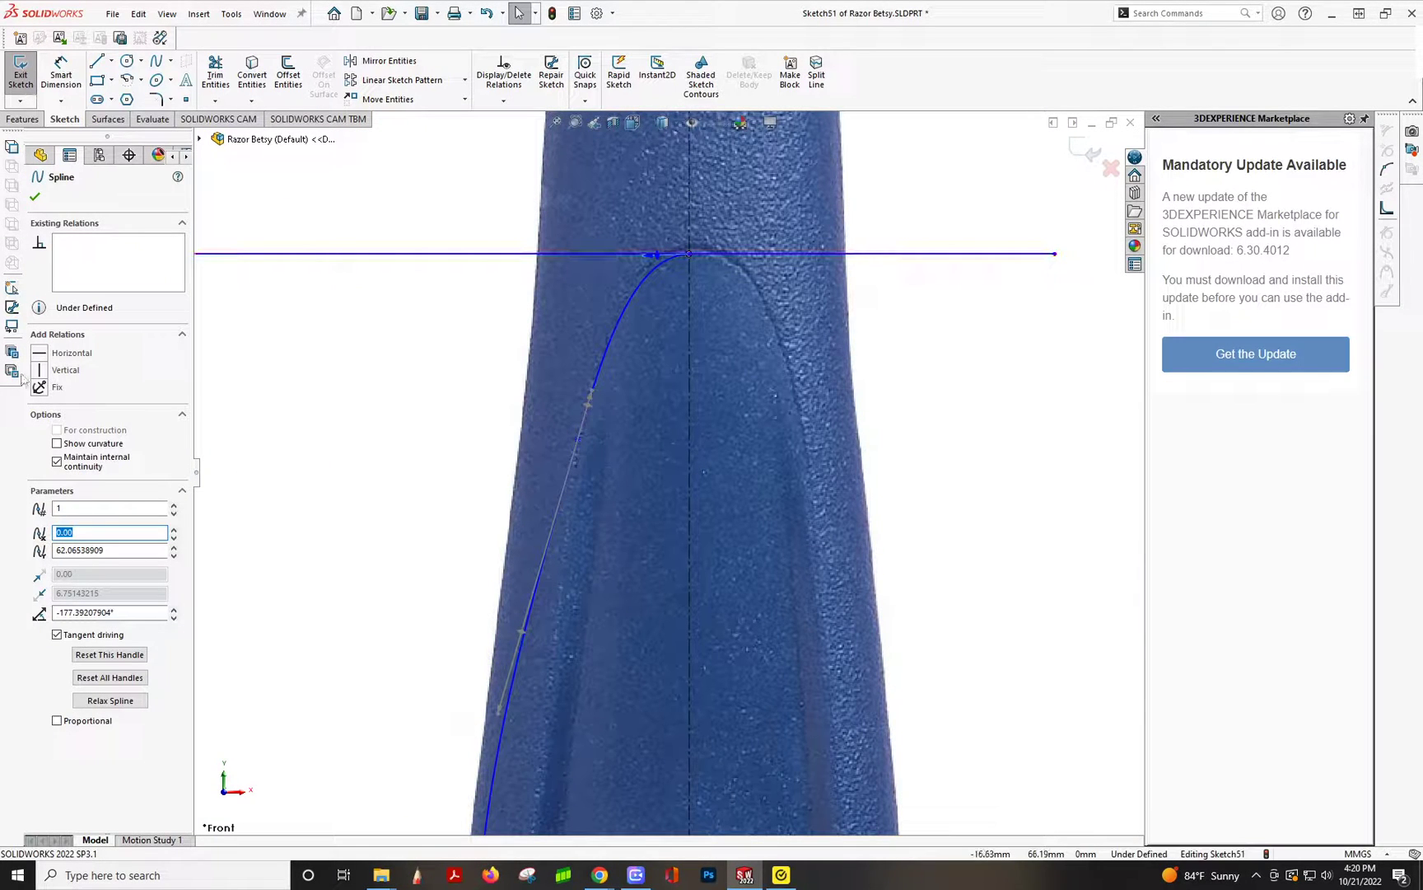
{"action": "left_click", "coordinate": [399, 404]}
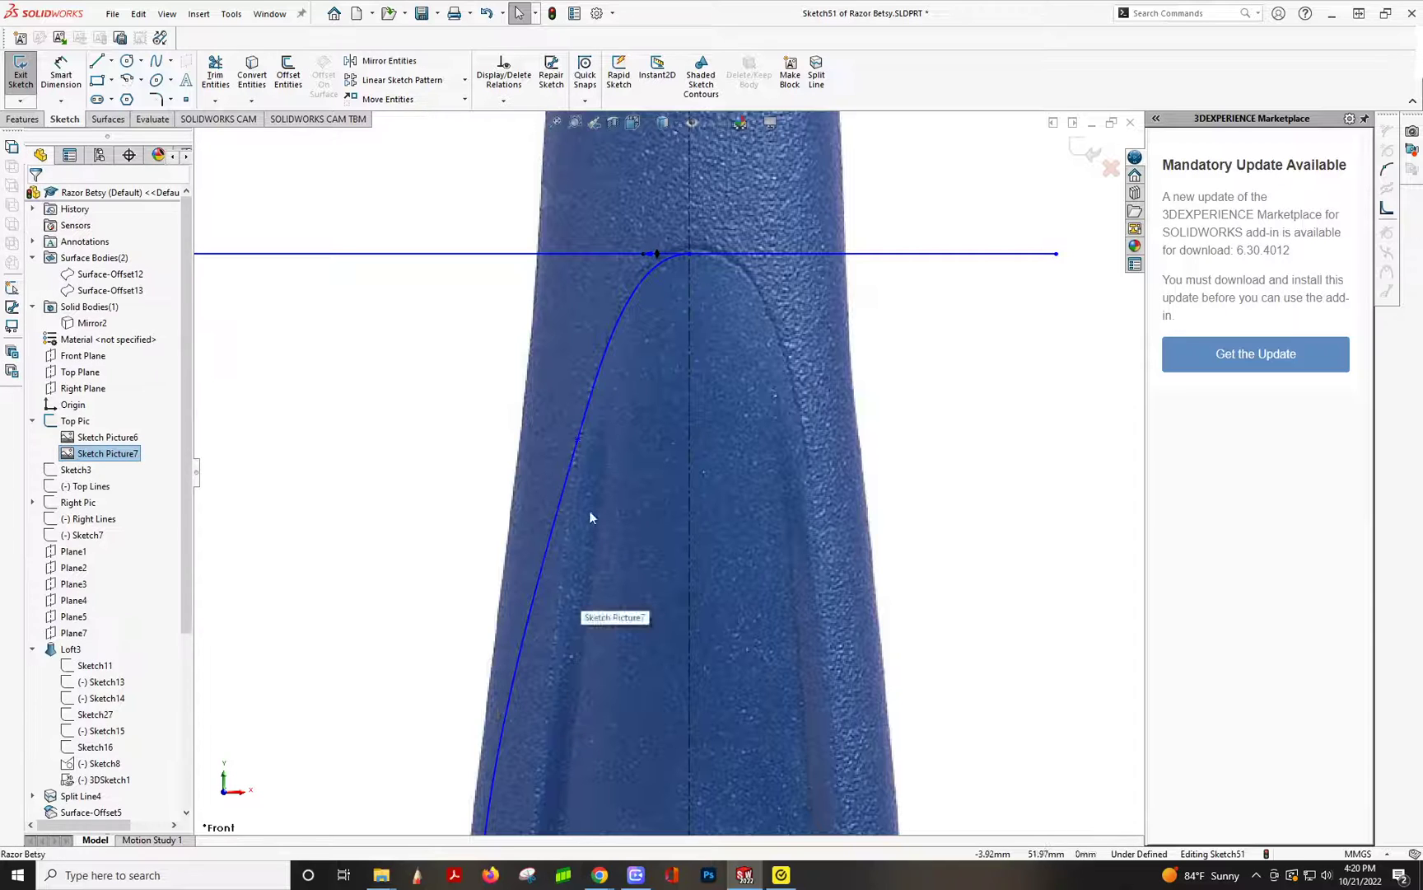
- Adjust the tangent handle and position of the spline's upper intermediate point to follow the recess edge, placing it at about X -4.1, Y 54.6 mm
{"action": "left_click", "coordinate": [579, 438]}
{"action": "scroll", "coordinate": [619, 566], "scroll_direction": "up", "scroll_amount": 2}
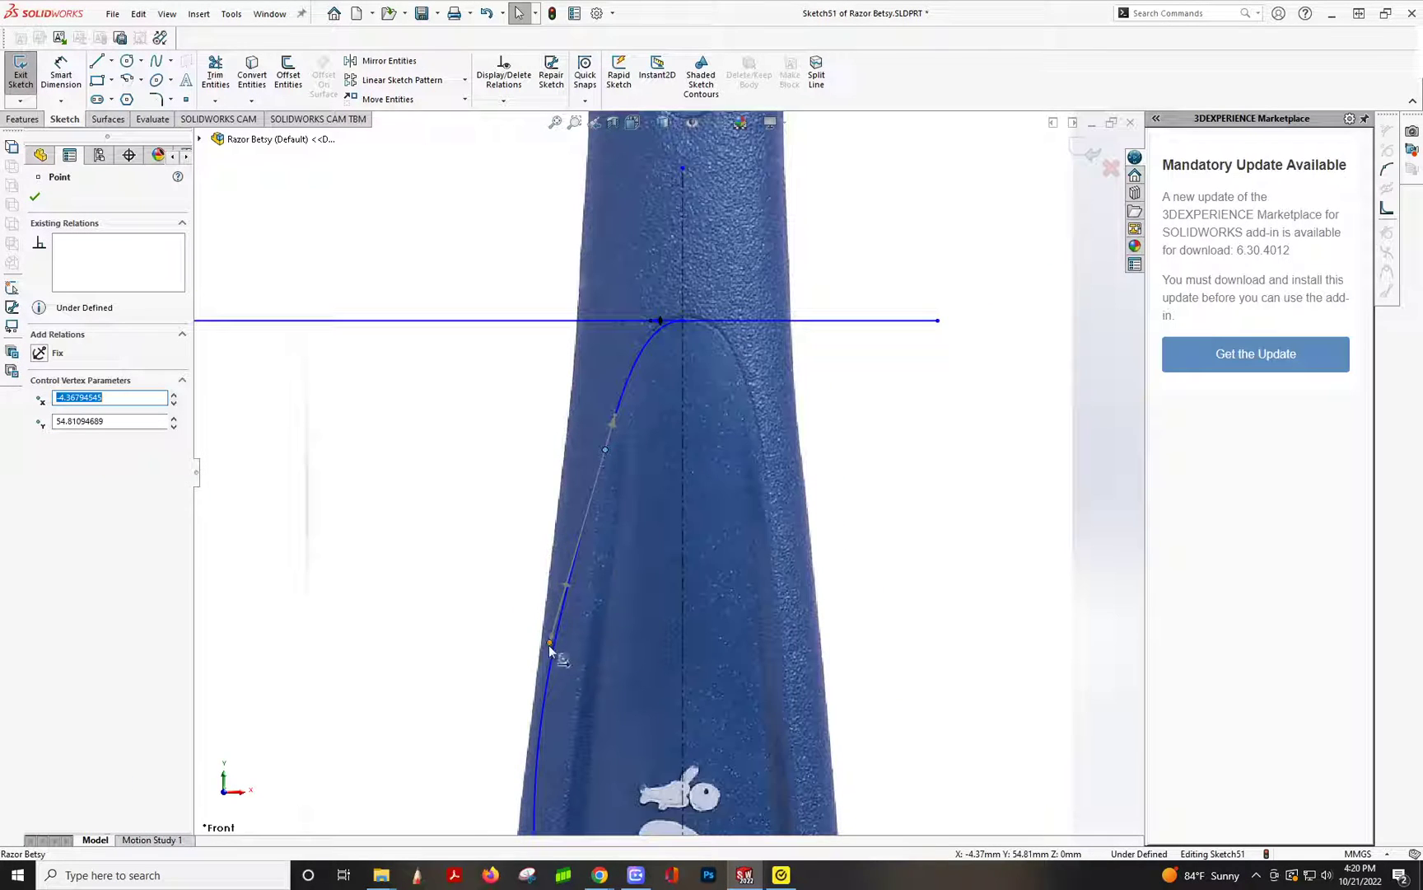
{"action": "left_click_drag", "start_coordinate": [547, 646], "coordinate": [579, 611]}
{"action": "scroll", "coordinate": [620, 451], "scroll_direction": "down", "scroll_amount": 4}
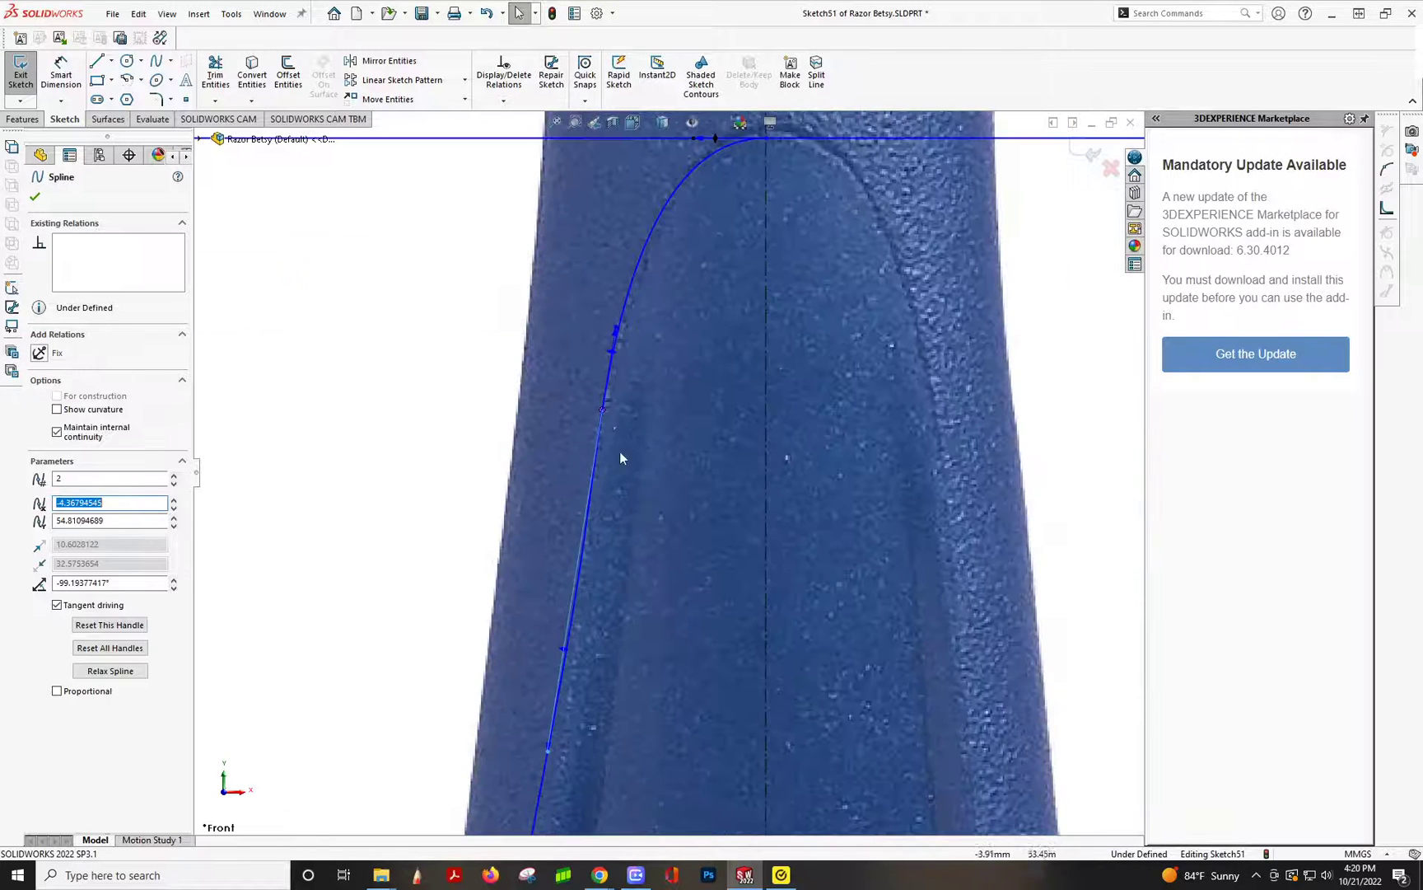
{"action": "mouse_move", "coordinate": [605, 414]}
{"action": "left_mouse_down"}
{"action": "mouse_move", "coordinate": [643, 425]}
{"action": "mouse_move", "coordinate": [612, 418]}
{"action": "left_mouse_up"}
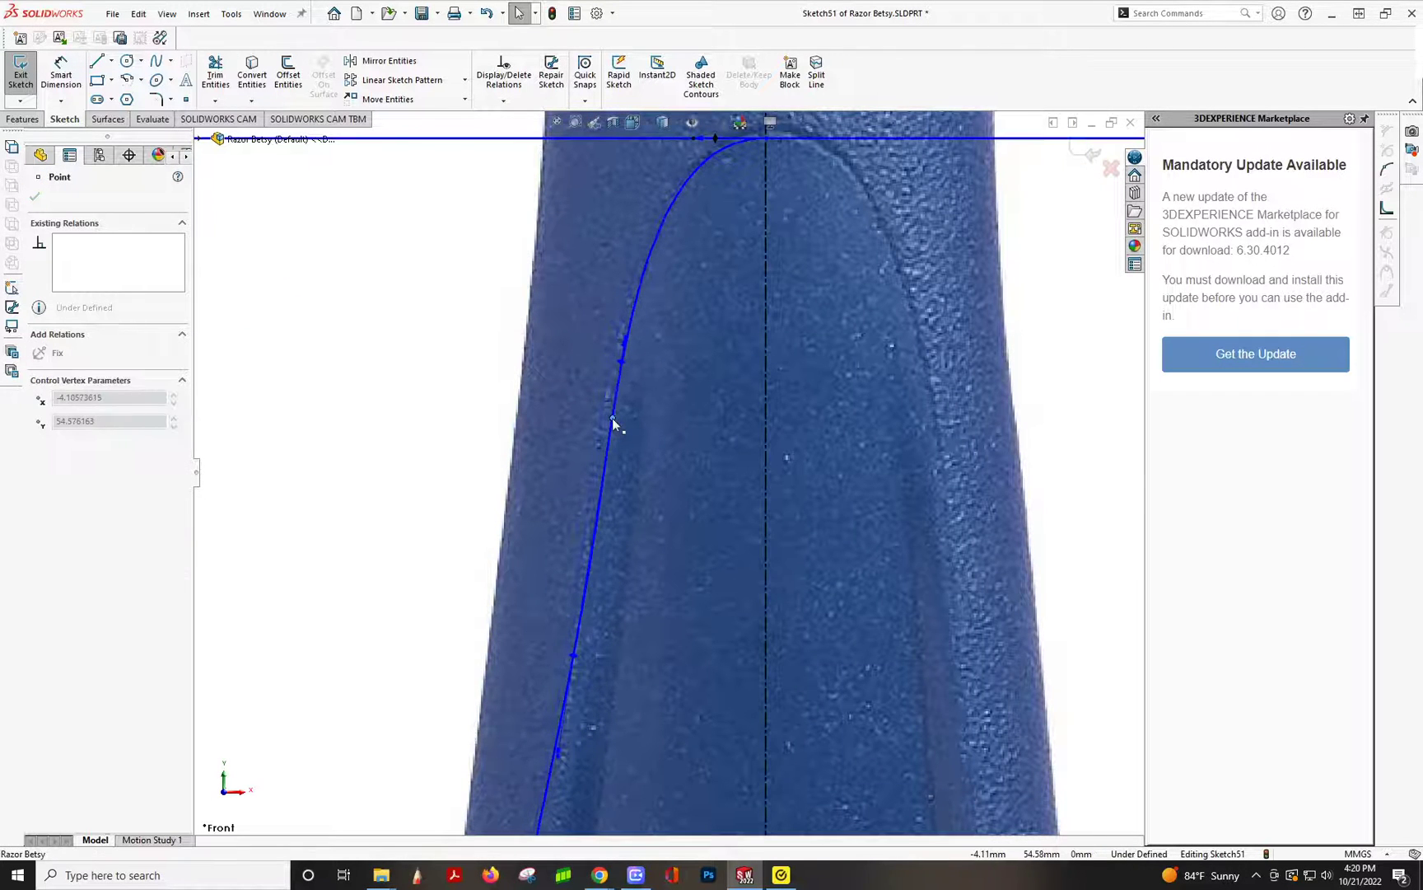
- Adjust the tangent handle of the spline's lower intermediate point to nearly vertical so the curve follows the grip recess edge
{"action": "scroll", "coordinate": [629, 430], "scroll_direction": "up", "scroll_amount": 5}
{"action": "scroll", "coordinate": [631, 640], "scroll_direction": "down", "scroll_amount": 4}
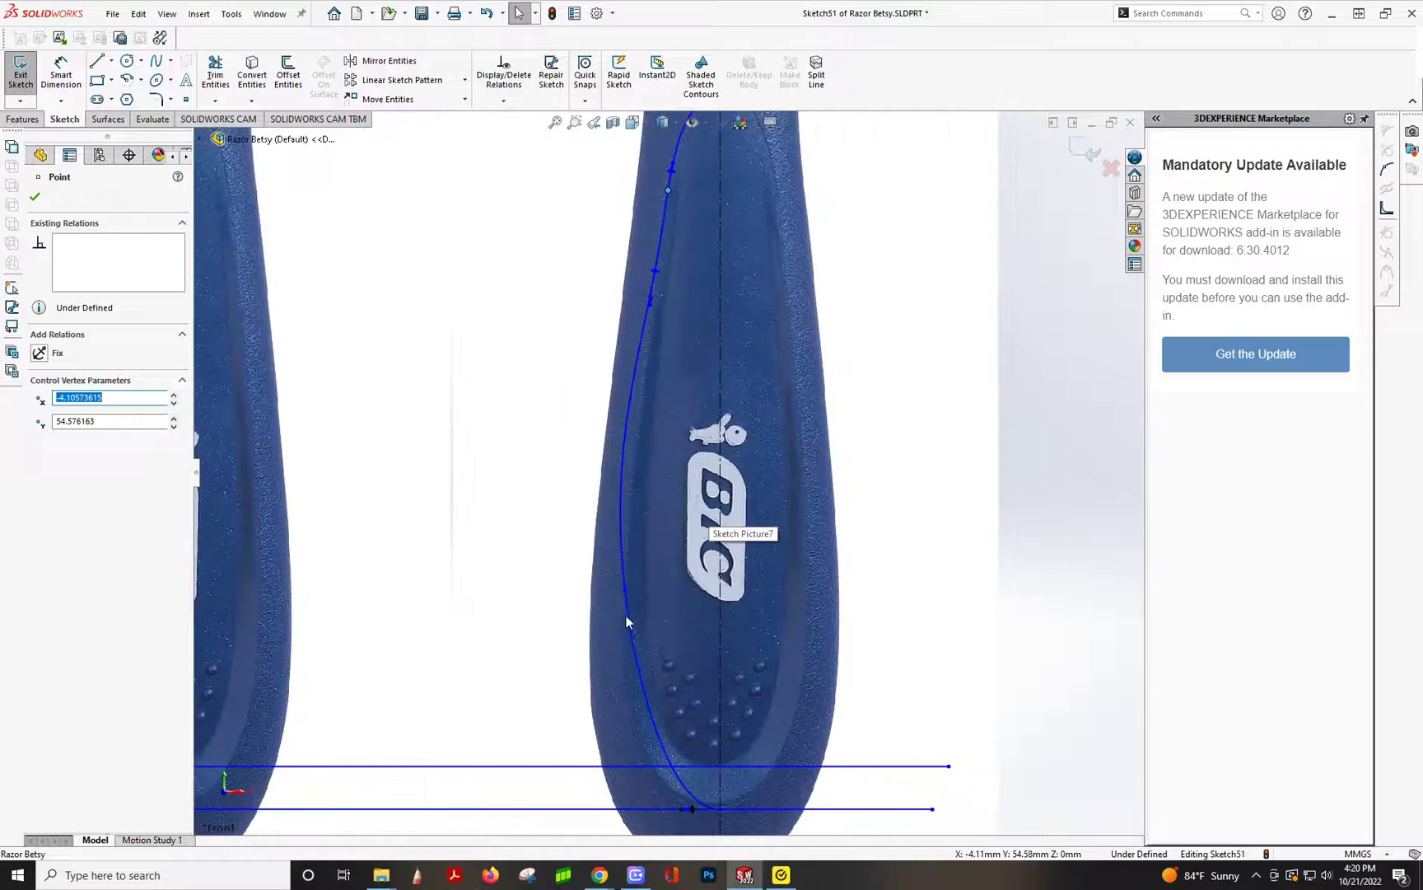
{"action": "left_click", "coordinate": [625, 590]}
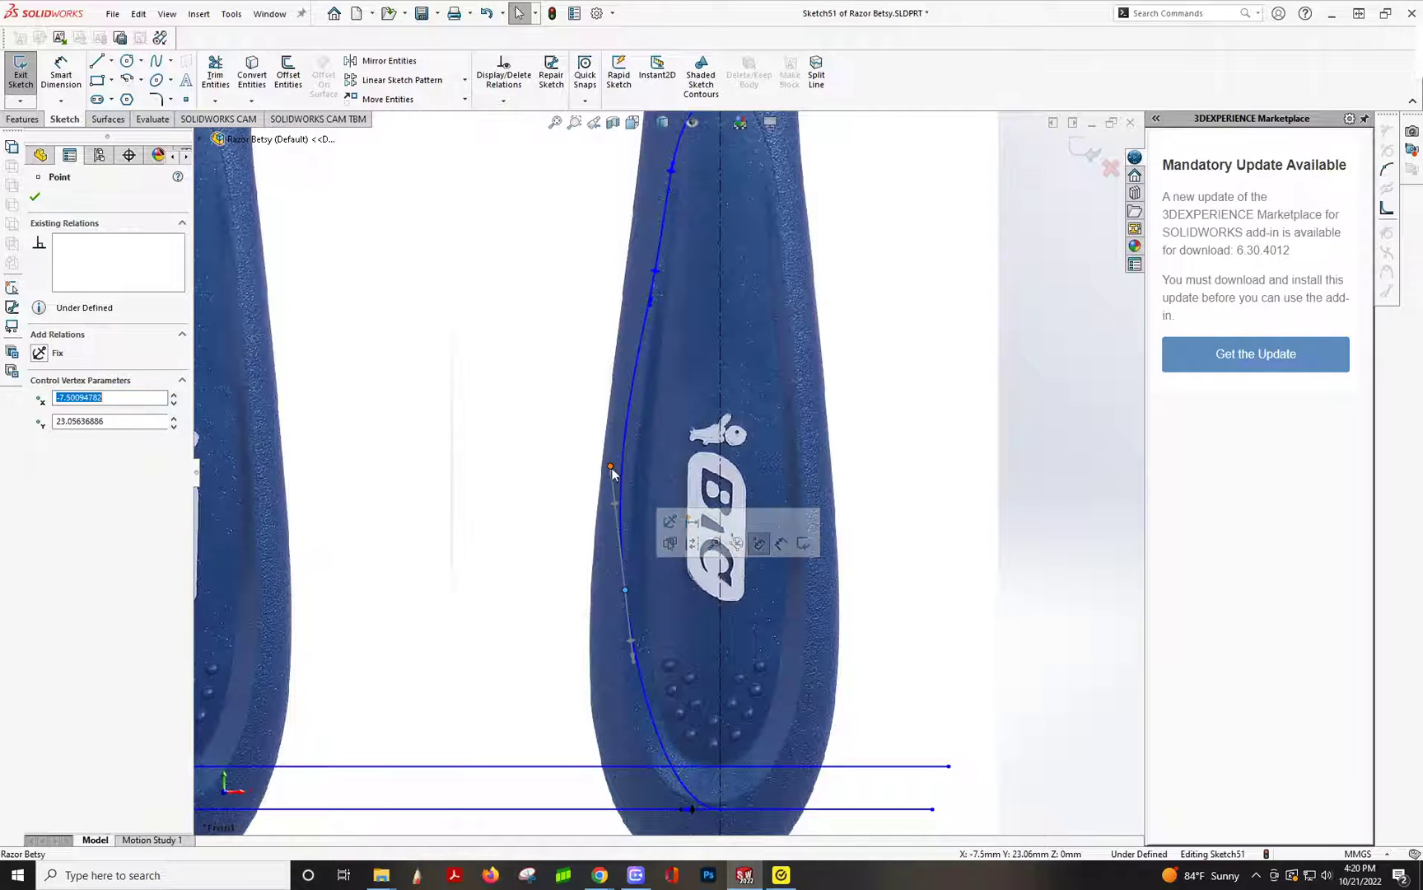
{"action": "left_click_drag", "start_coordinate": [614, 471], "coordinate": [630, 473]}
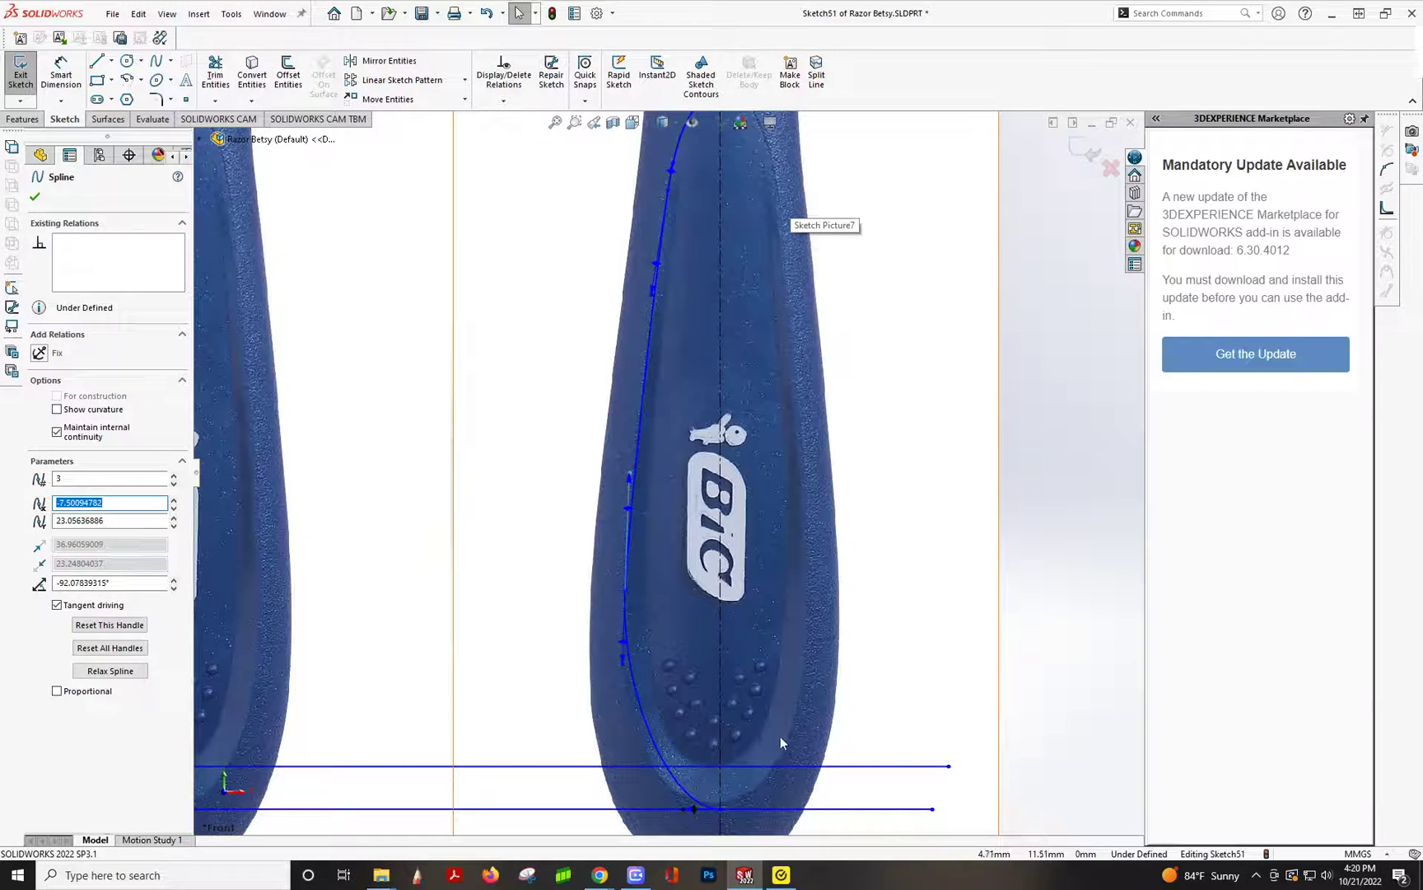
- Lengthen the horizontal tangent handle at the spline's lower end to match the rounded bottom of the recess
{"action": "scroll", "coordinate": [678, 572], "scroll_direction": "up", "scroll_amount": 2}
{"action": "scroll", "coordinate": [679, 577], "scroll_direction": "down", "scroll_amount": 2}
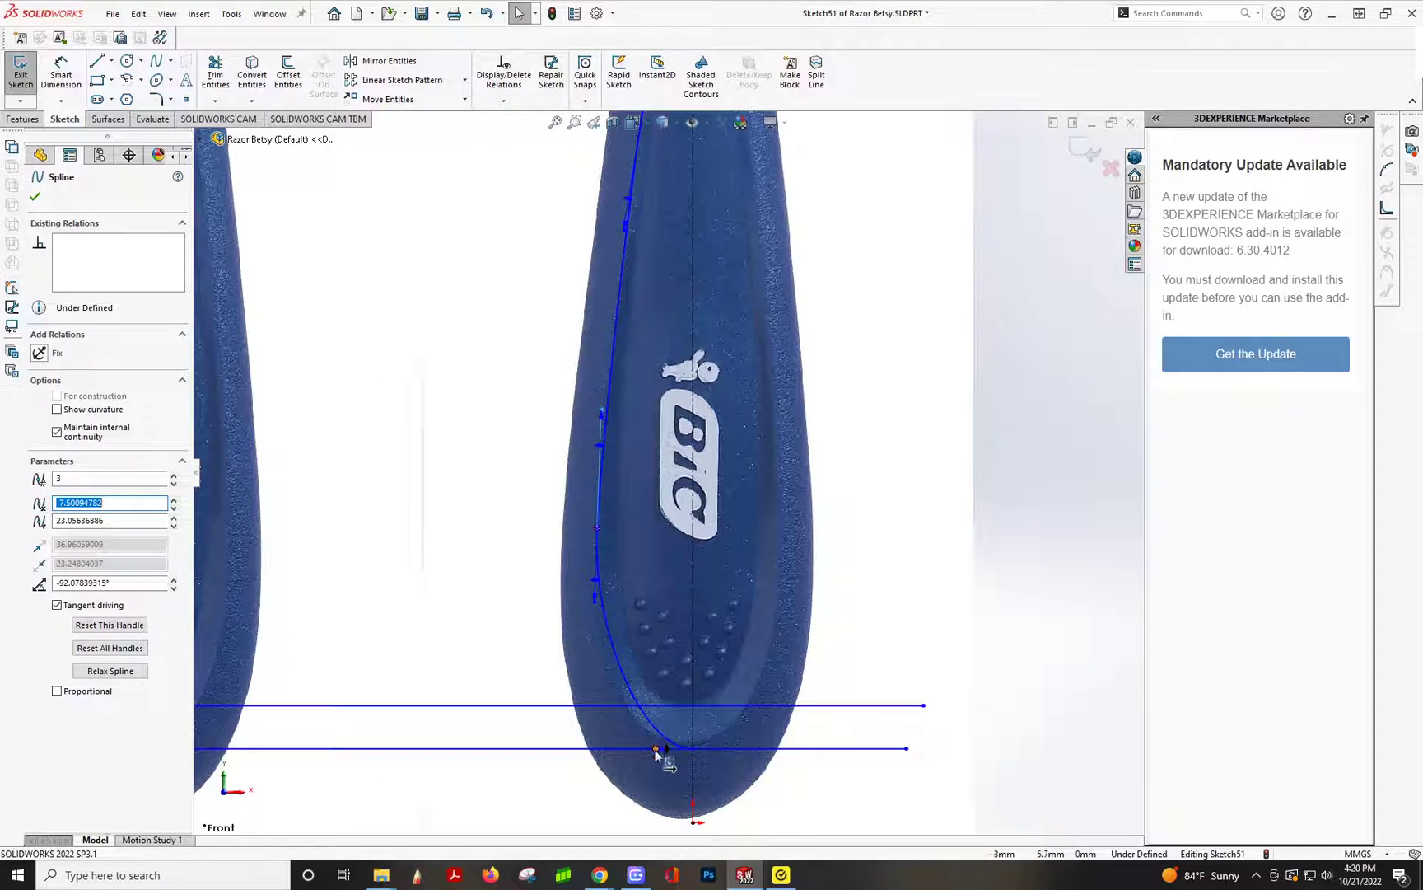
{"action": "left_click", "coordinate": [656, 751]}
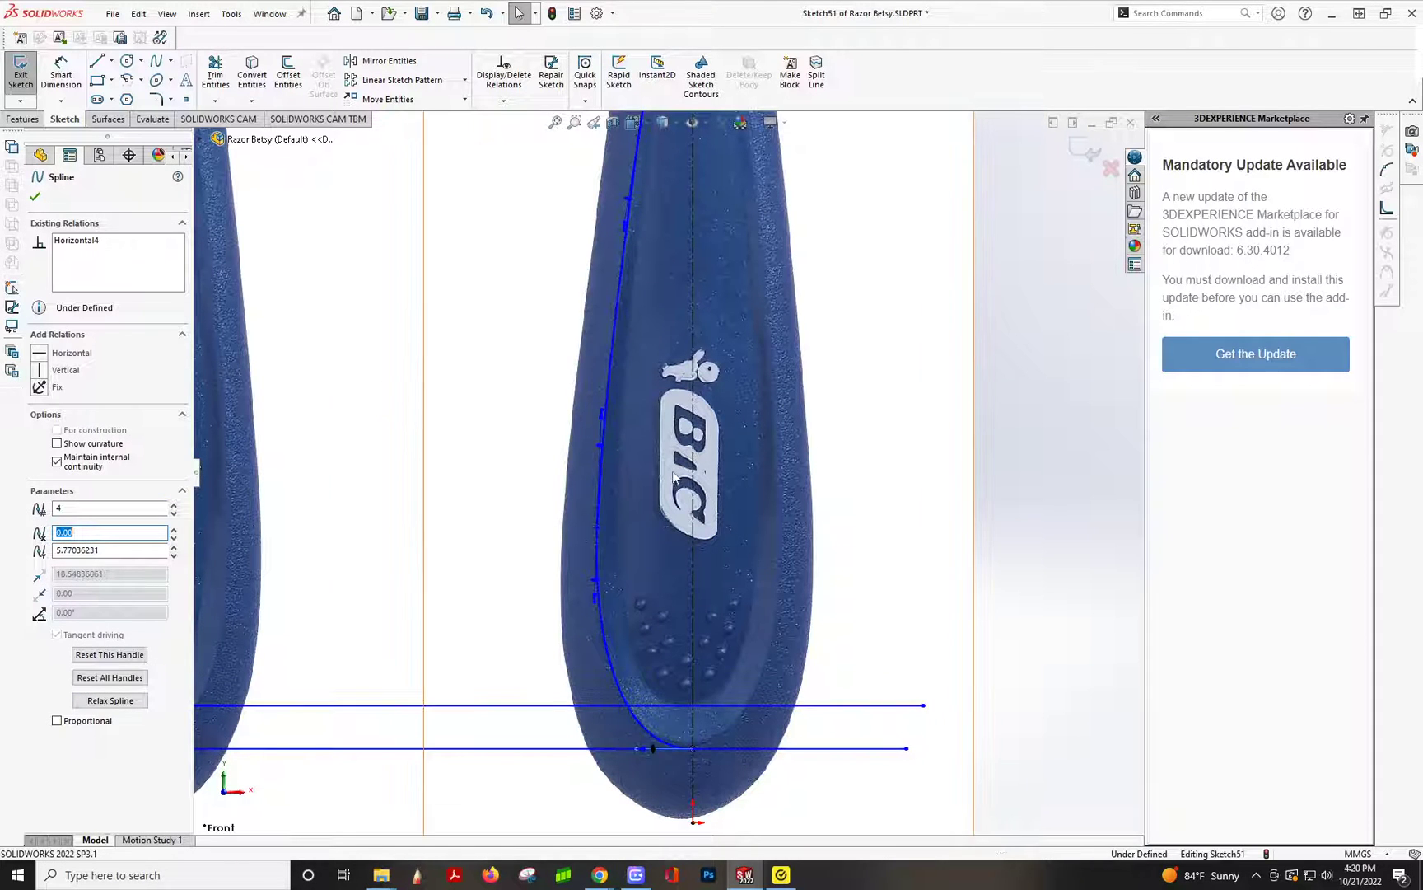
{"action": "scroll", "coordinate": [669, 474], "scroll_direction": "up", "scroll_amount": 3}
{"action": "left_click", "coordinate": [199, 139]}
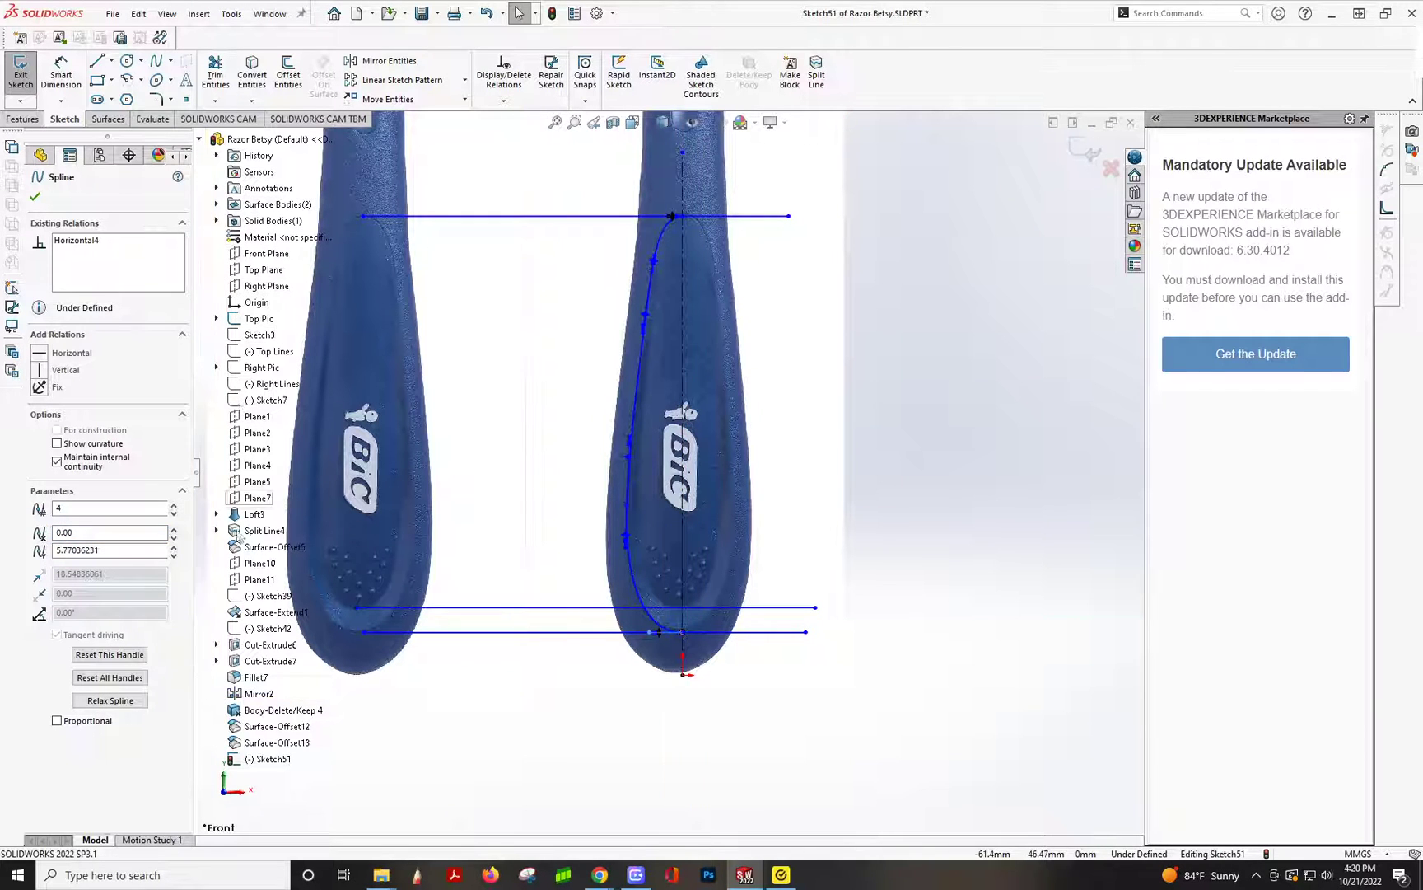
{"action": "right_click", "coordinate": [260, 332]}
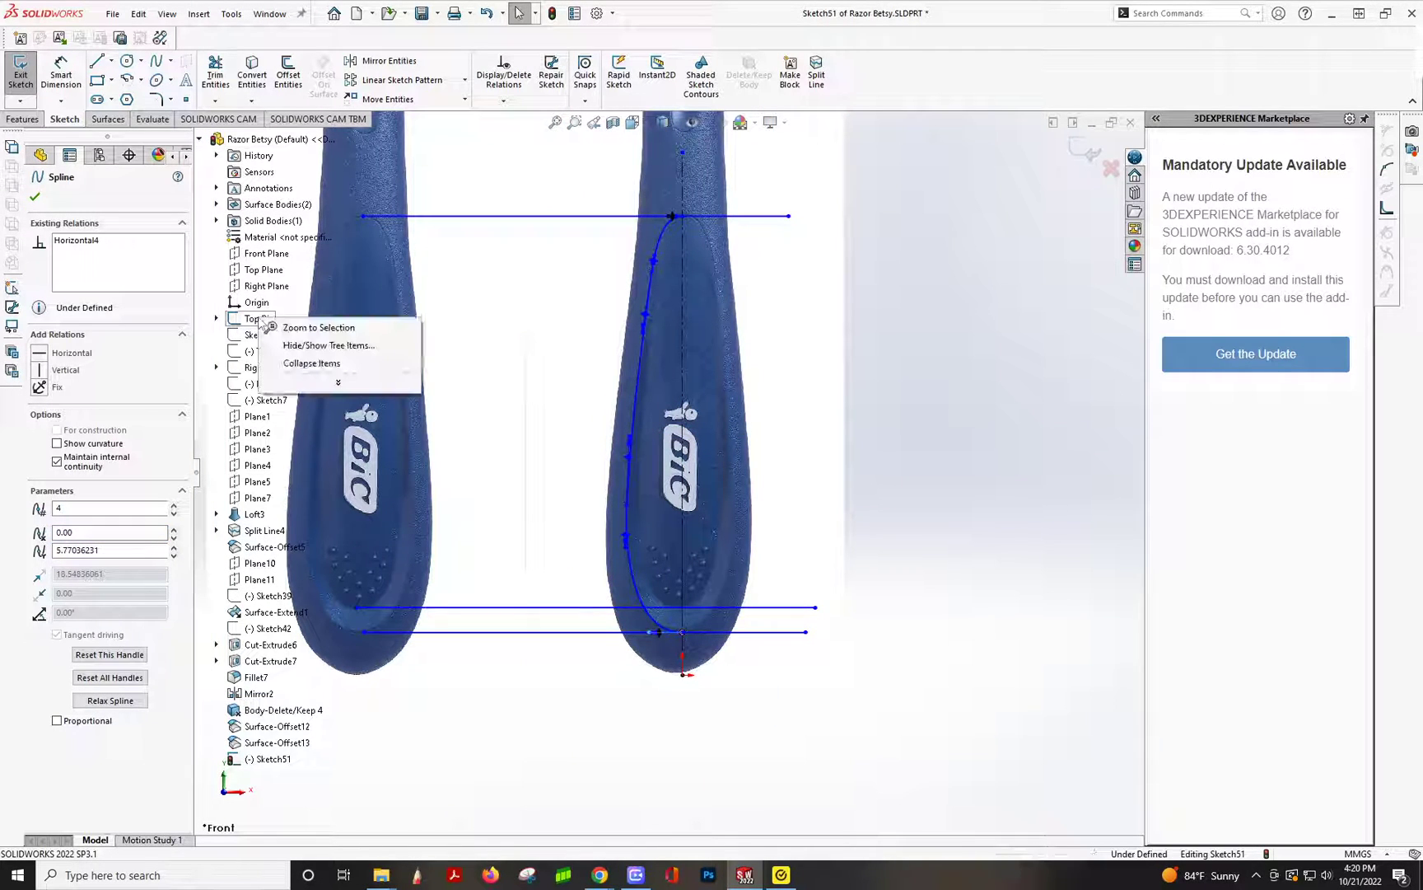
{"action": "left_click", "coordinate": [943, 330]}
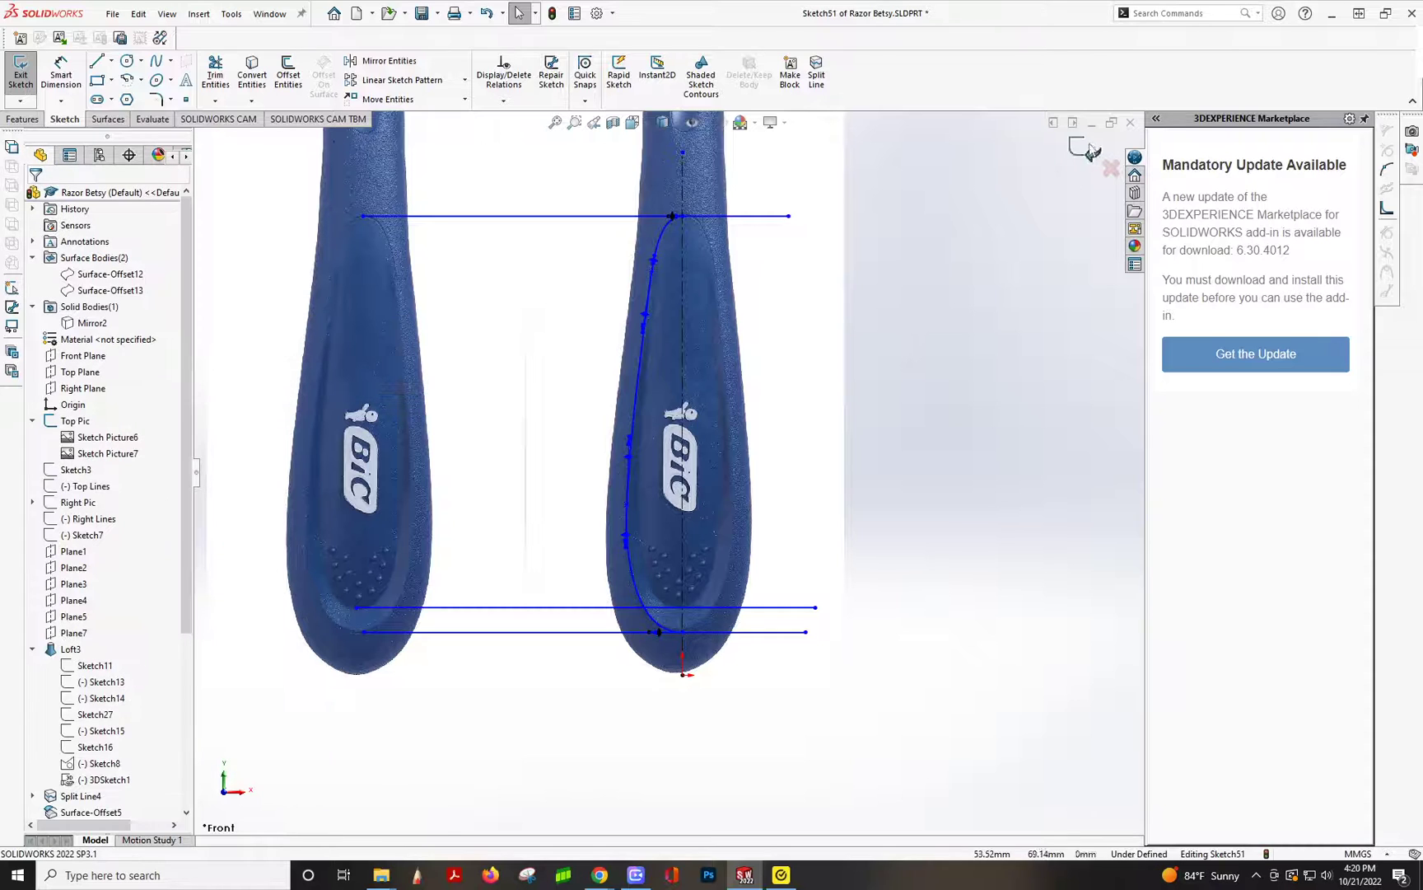
- Exit the recess sketch and suppress Sketch Picture7 in the Top Pic sketch
{"action": "left_click", "coordinate": [1090, 152]}
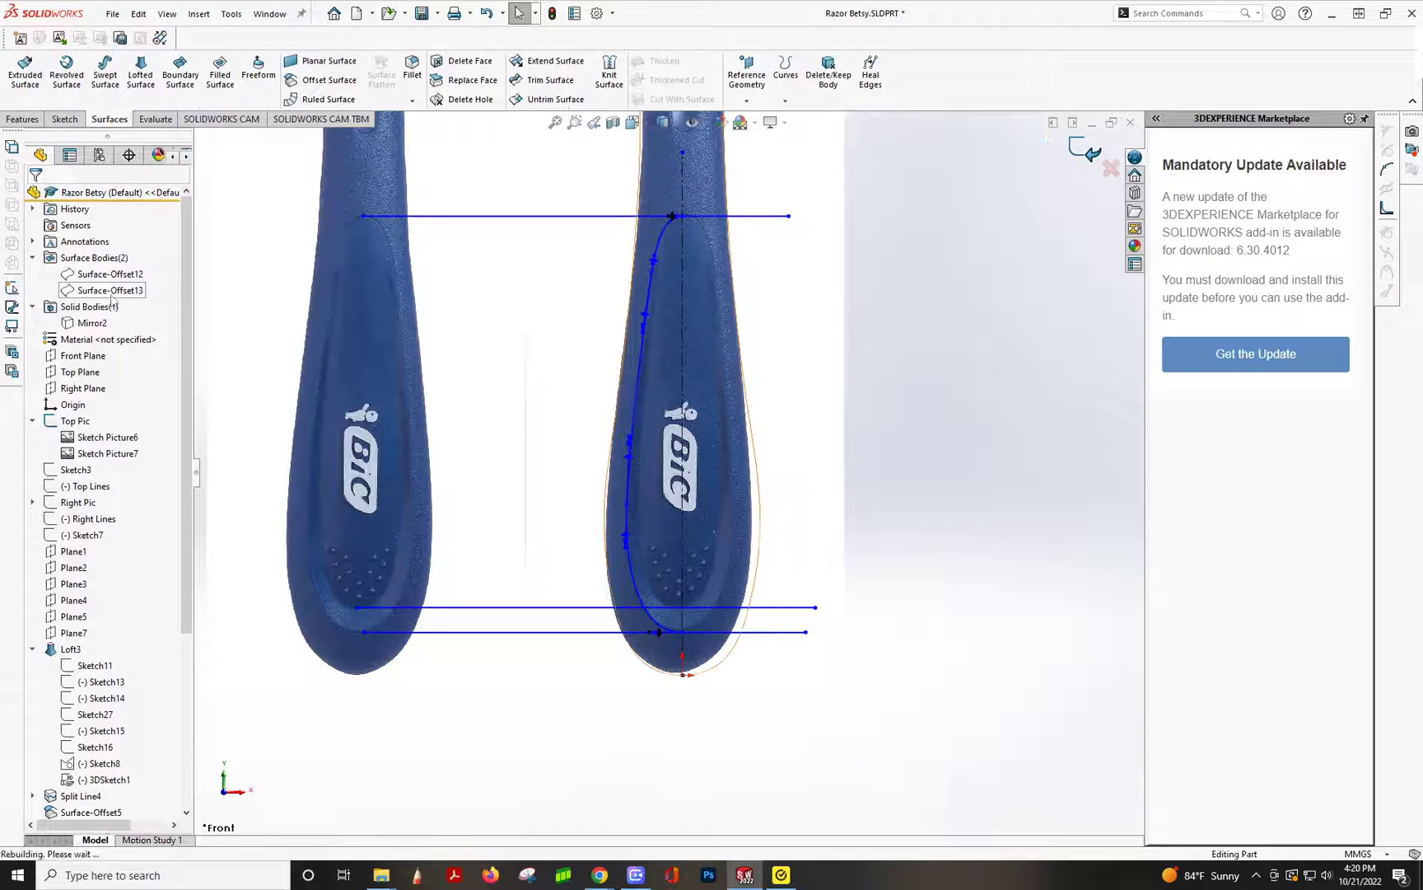
{"action": "right_click", "coordinate": [101, 457]}
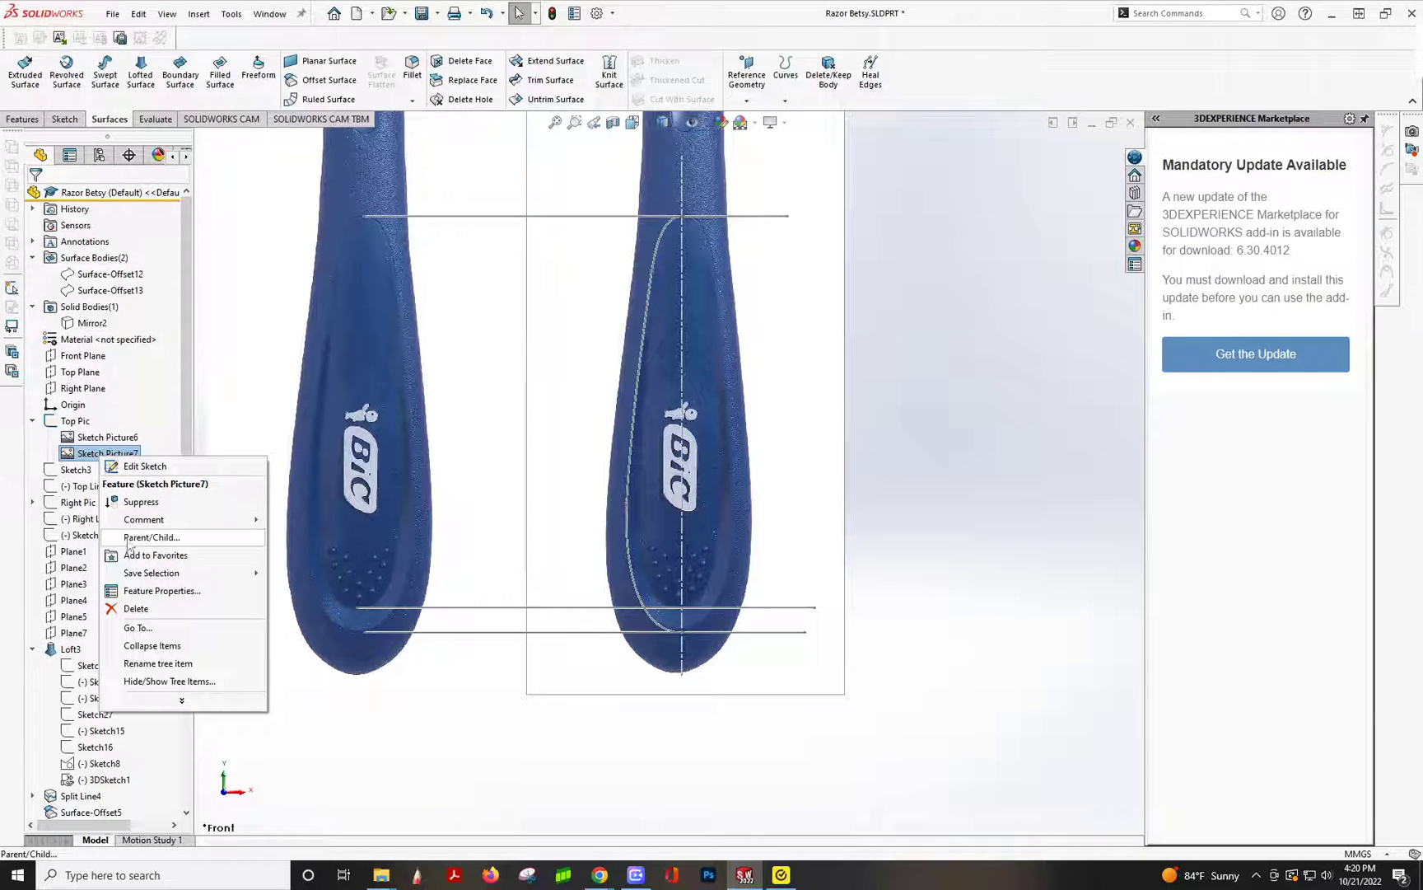
{"action": "left_click", "coordinate": [137, 502]}
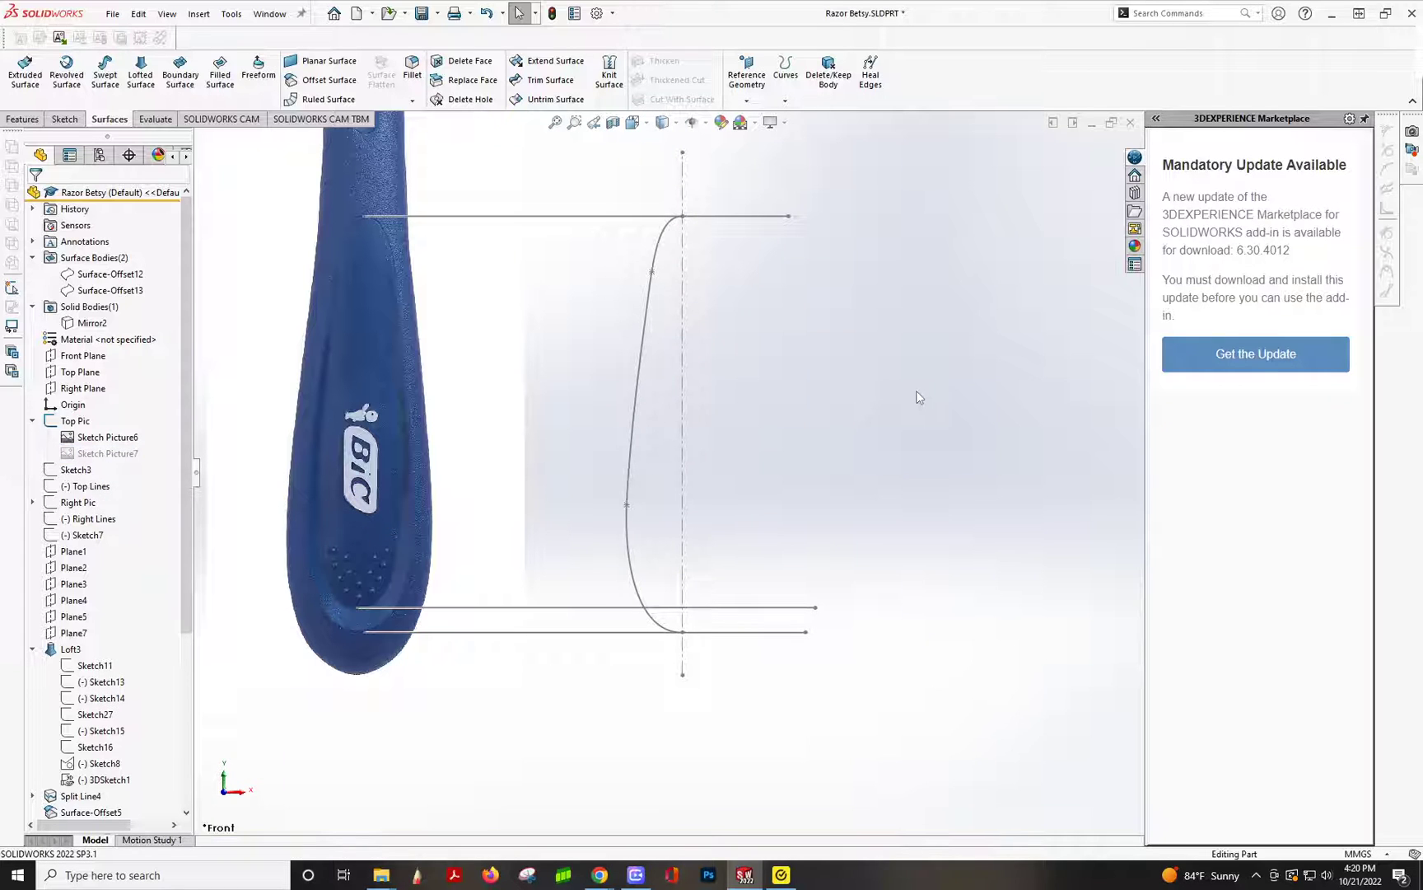
- Reopen the recess sketch for editing and delete its three horizontal reference lines
{"action": "left_click", "coordinate": [628, 466]}
{"action": "left_click", "coordinate": [673, 398]}
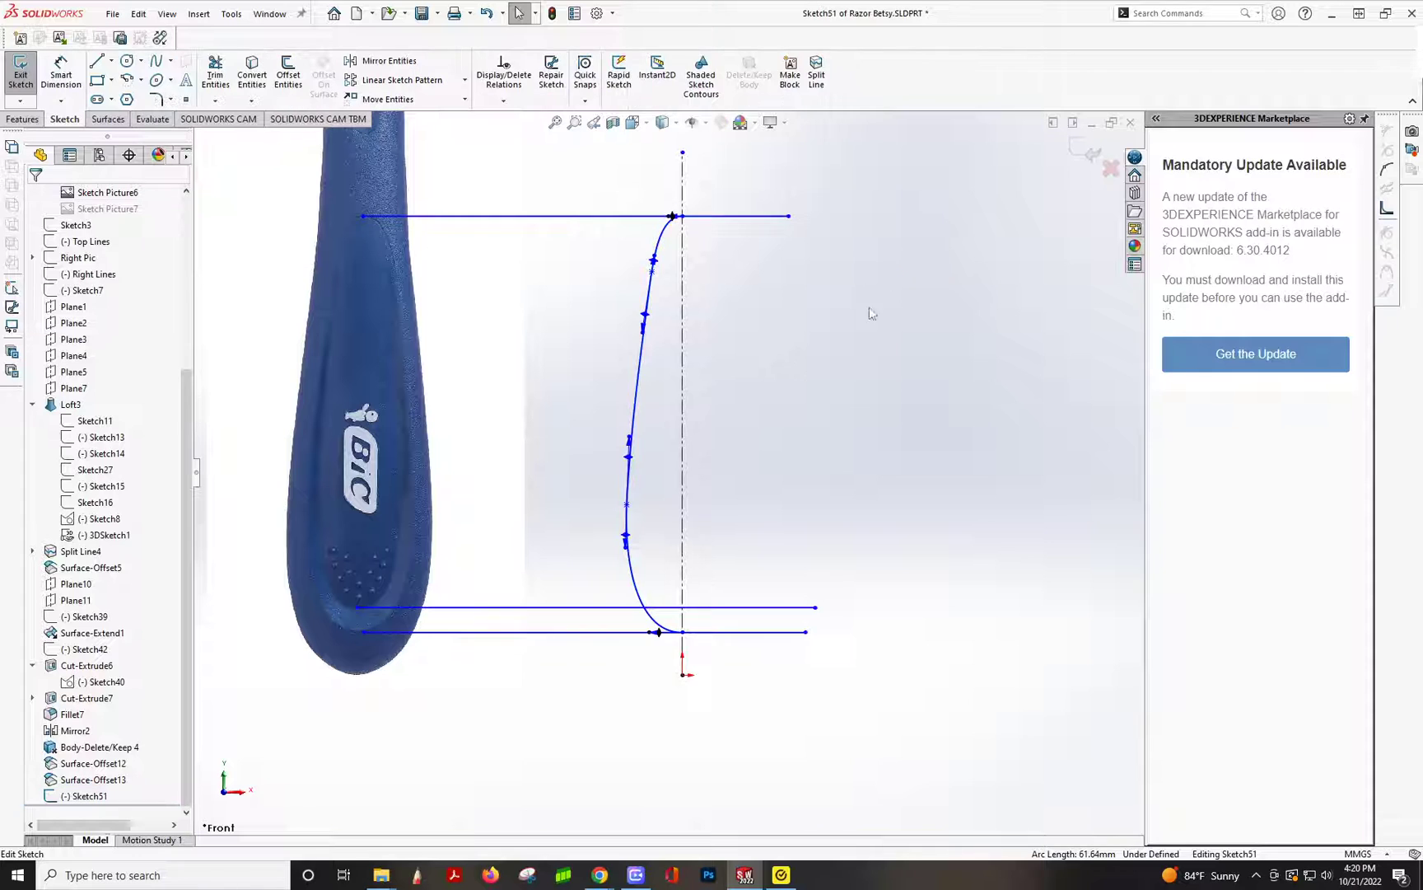
{"action": "left_click", "coordinate": [757, 608]}
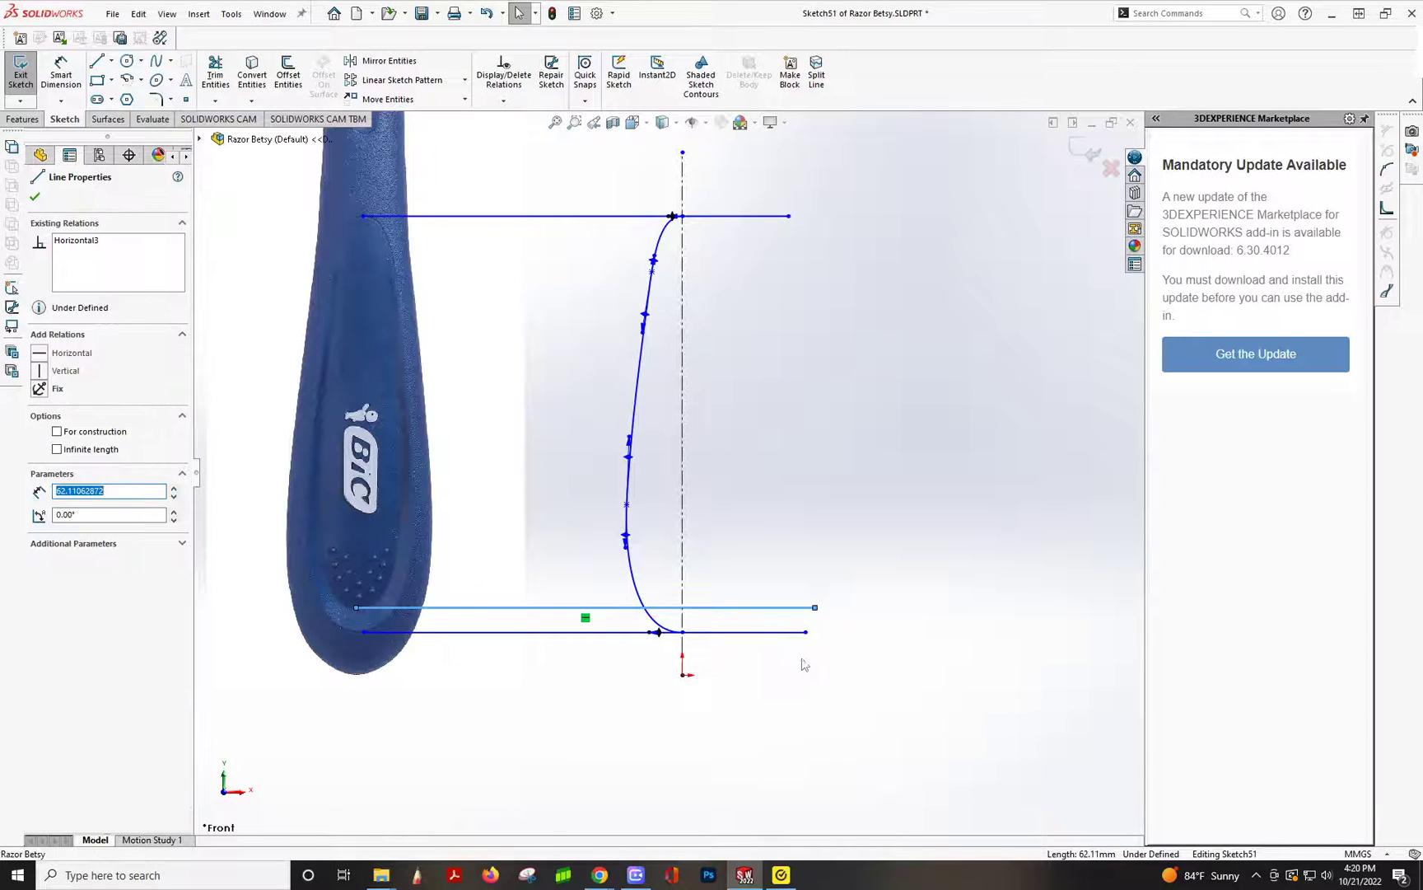
{"action": "key", "text": "Delete"}
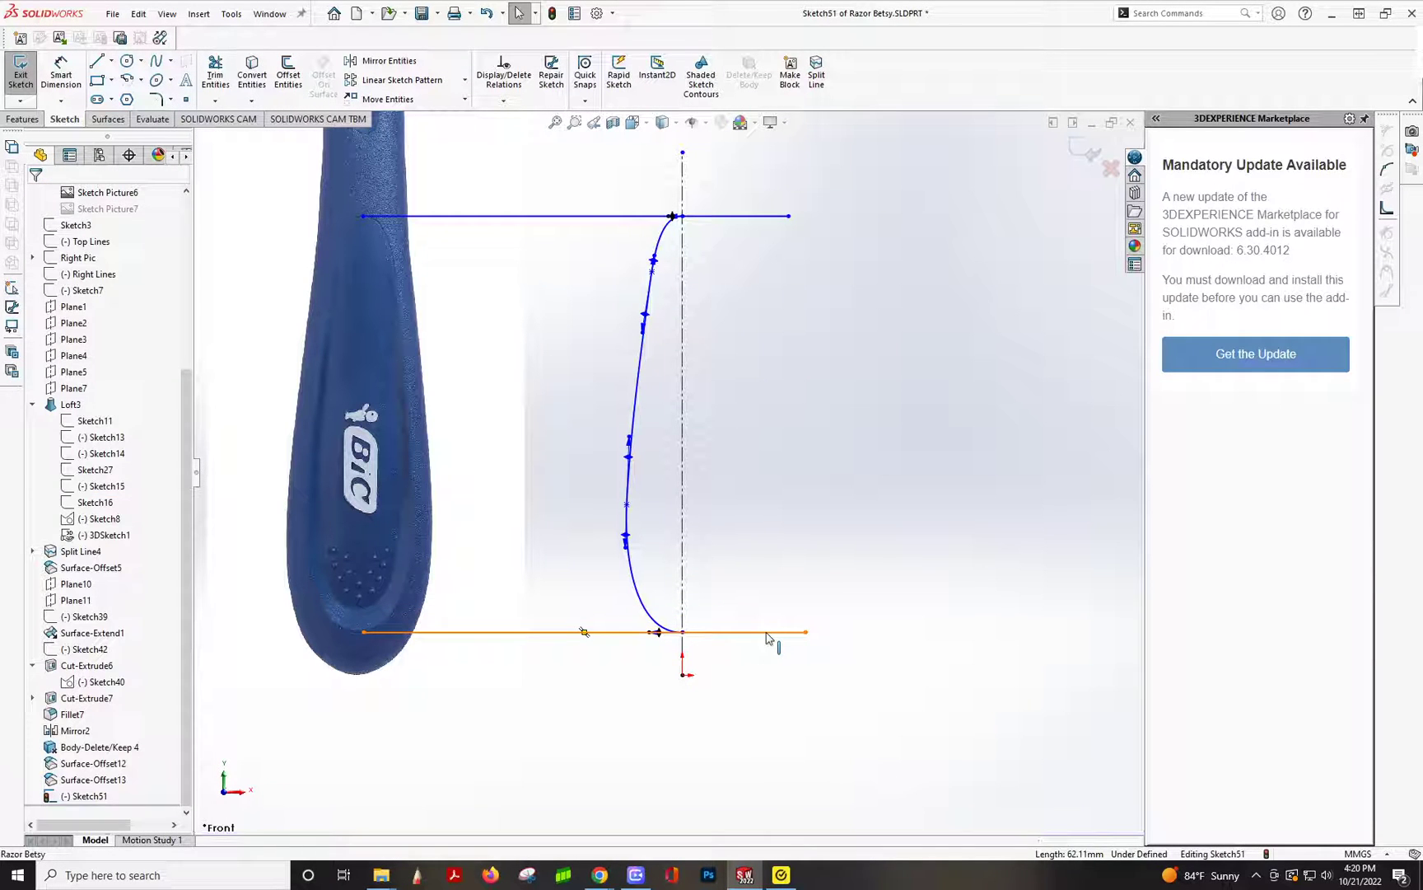
{"action": "left_click", "coordinate": [772, 634]}
{"action": "key", "text": "Delete"}
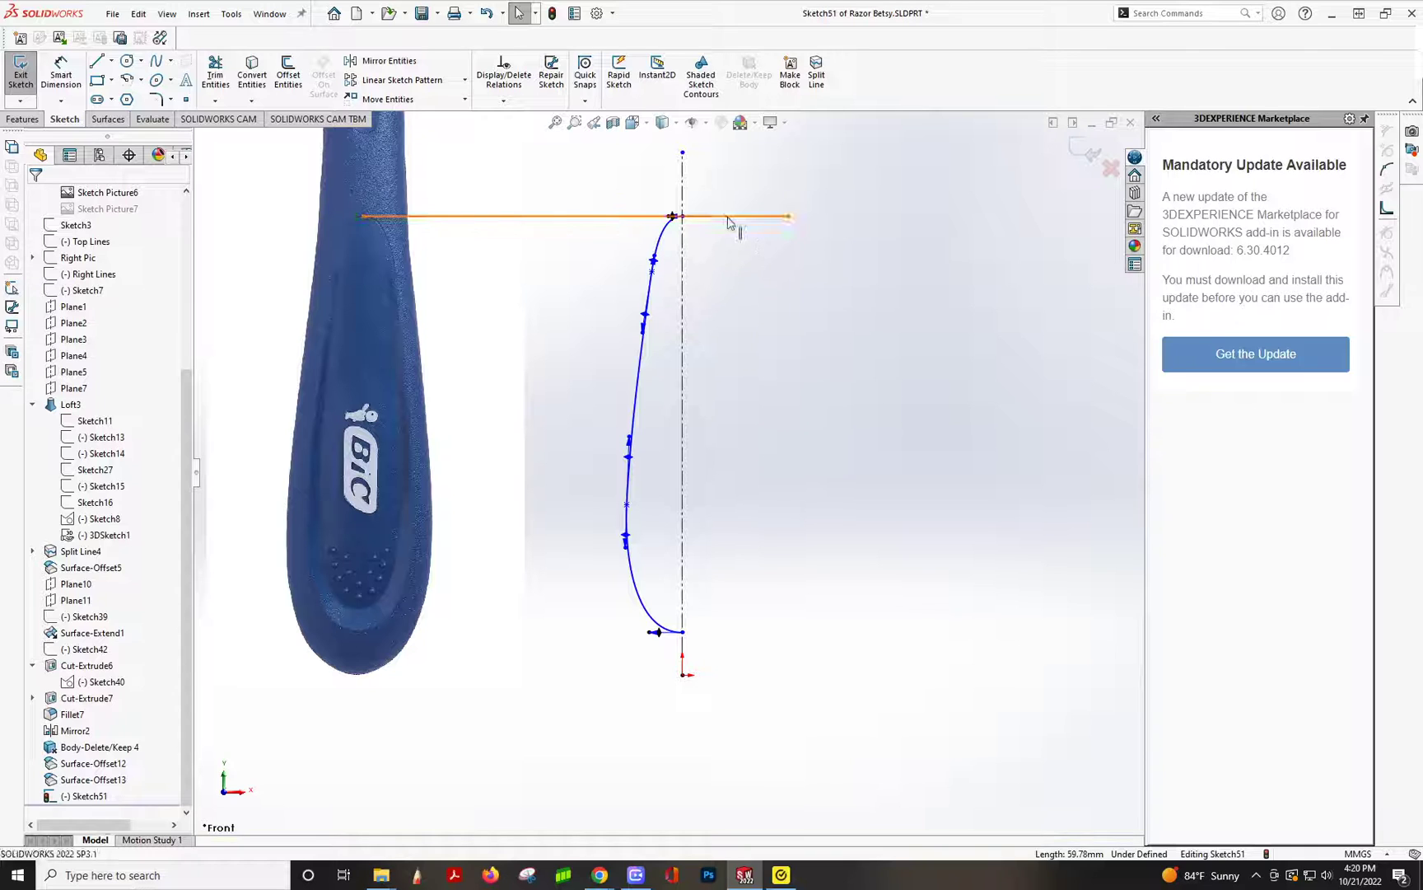
{"action": "left_click", "coordinate": [730, 217]}
{"action": "key", "text": "Delete"}
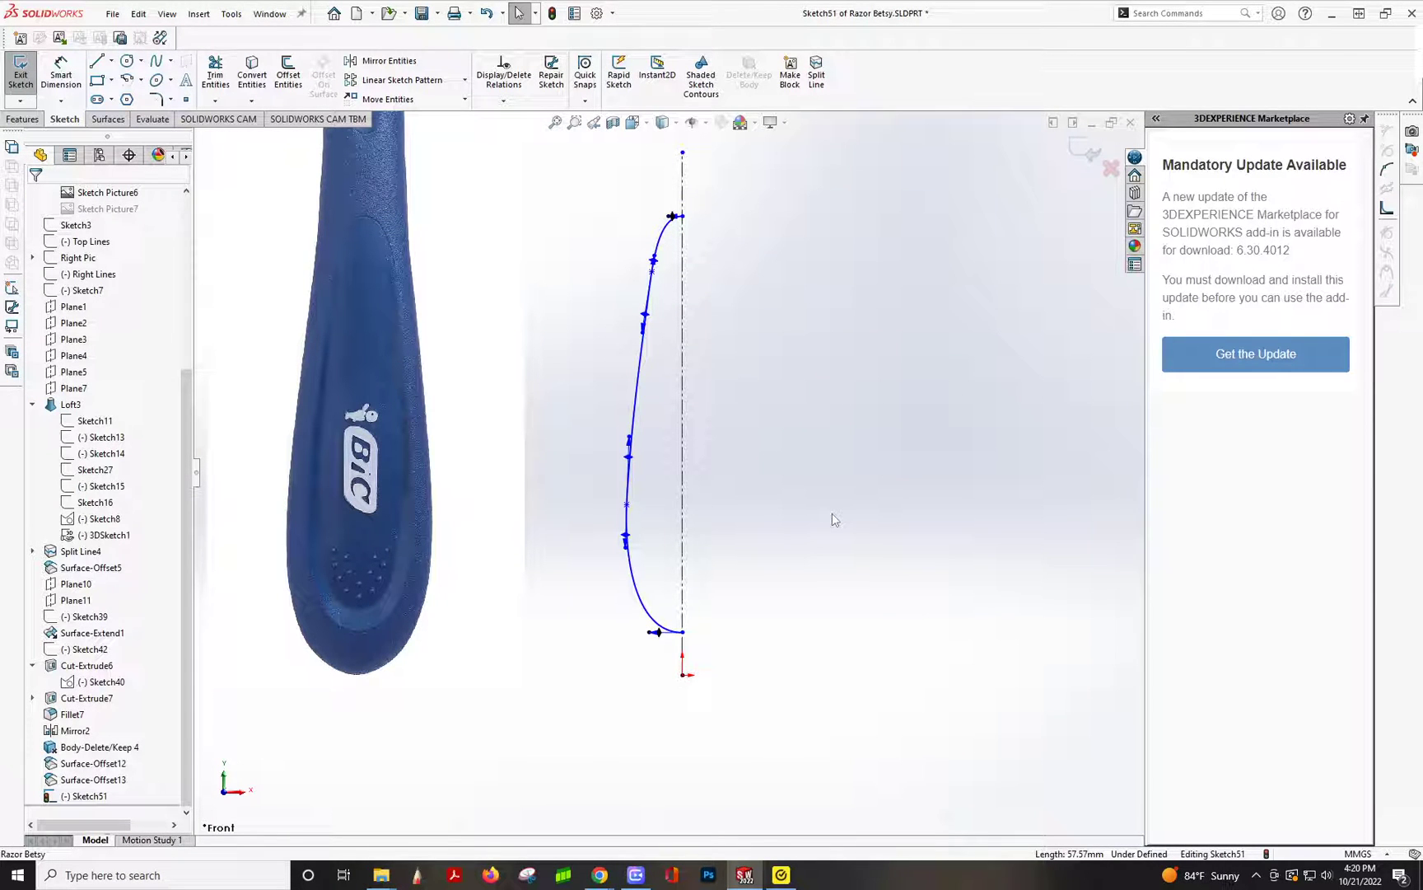
- Show the Surface-Offset13 surface body behind the recess outline
{"action": "scroll", "coordinate": [94, 269], "scroll_direction": "up", "scroll_amount": 4}
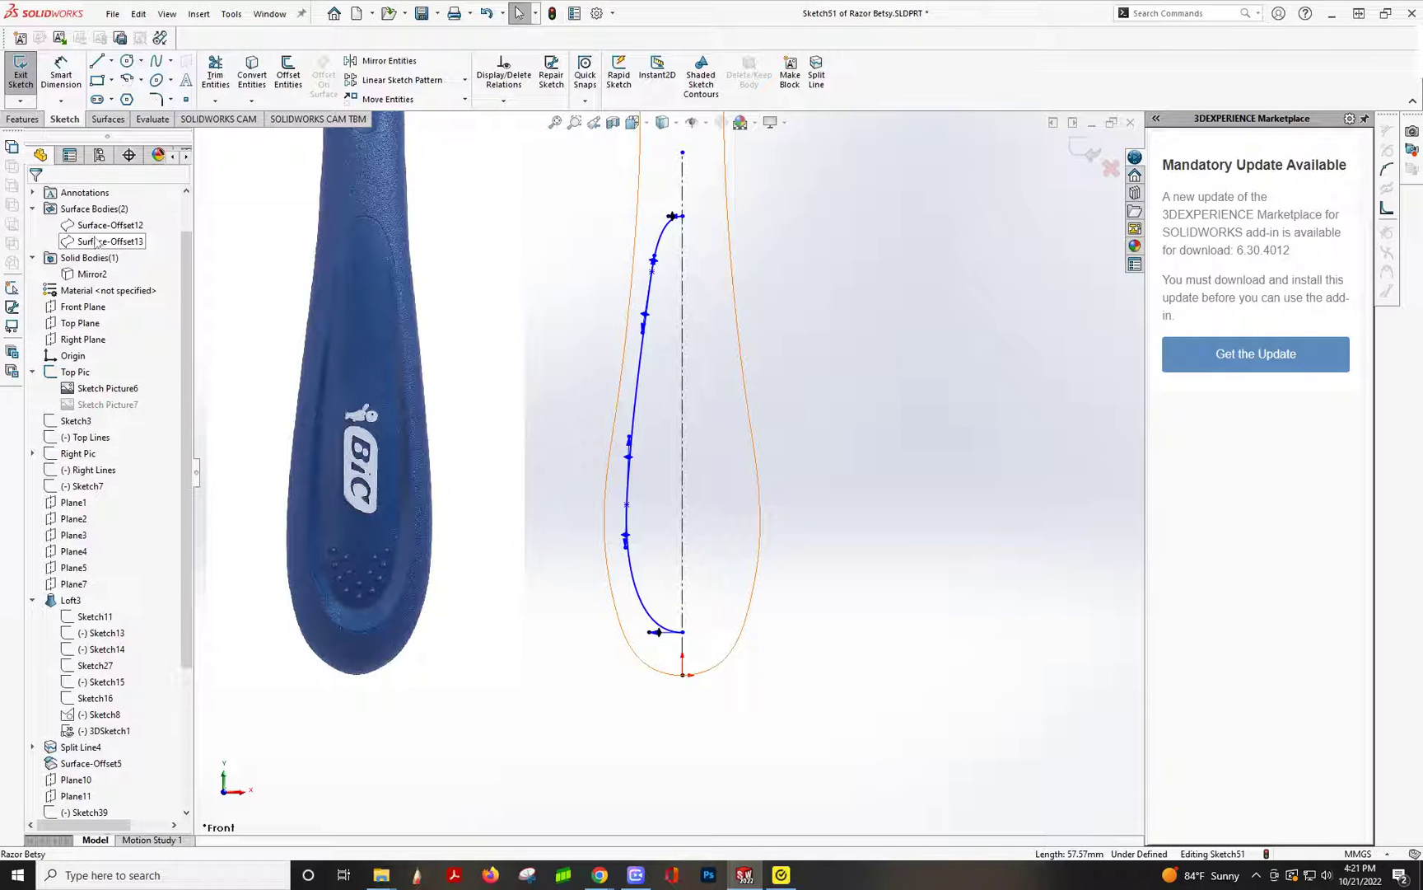
{"action": "left_click", "coordinate": [95, 239]}
{"action": "left_click", "coordinate": [106, 219]}
{"action": "left_click", "coordinate": [785, 242]}
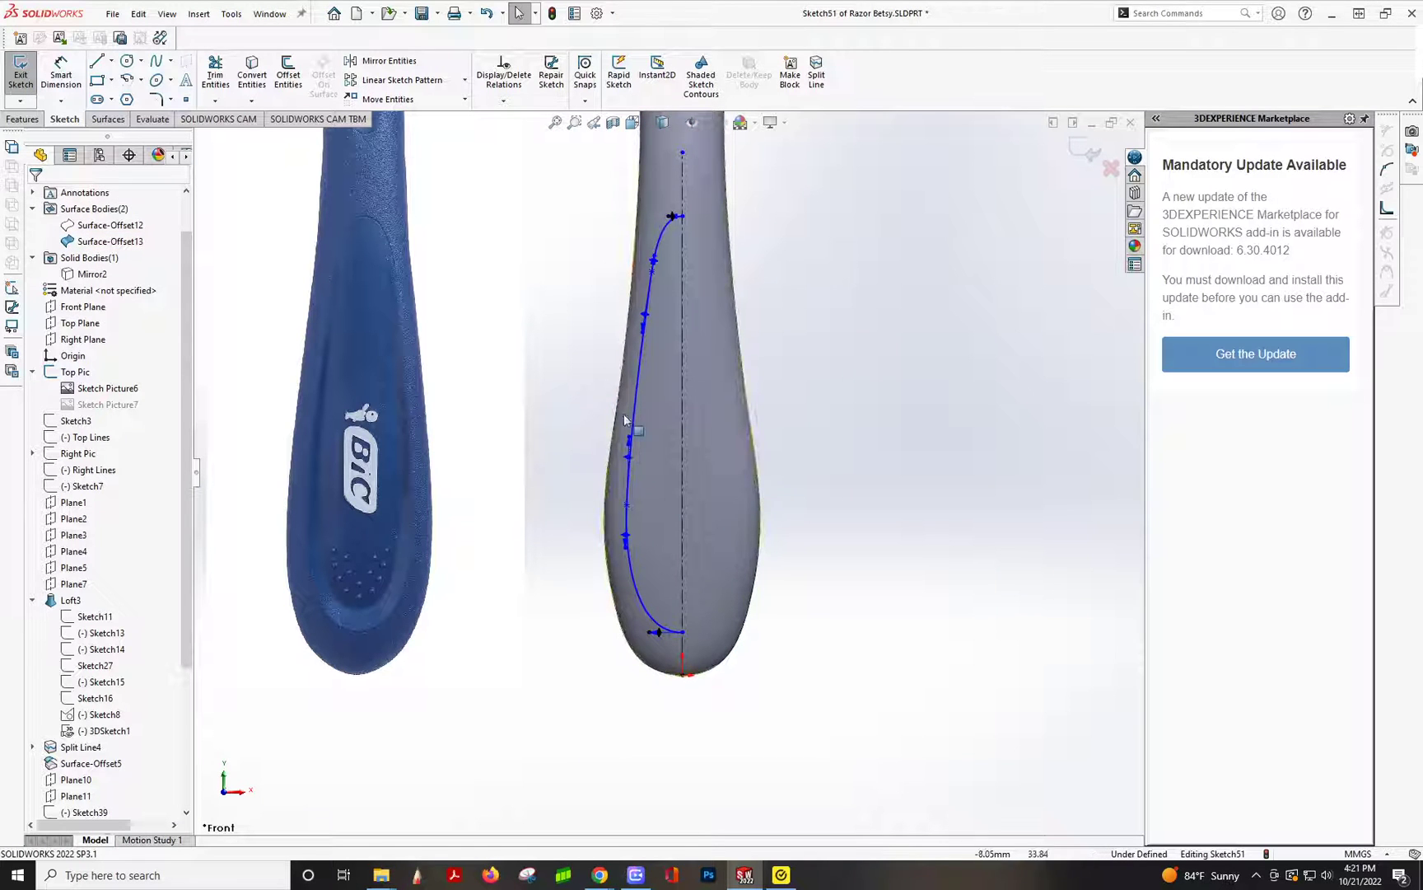
{"action": "scroll", "coordinate": [639, 519], "scroll_direction": "down", "scroll_amount": 2}
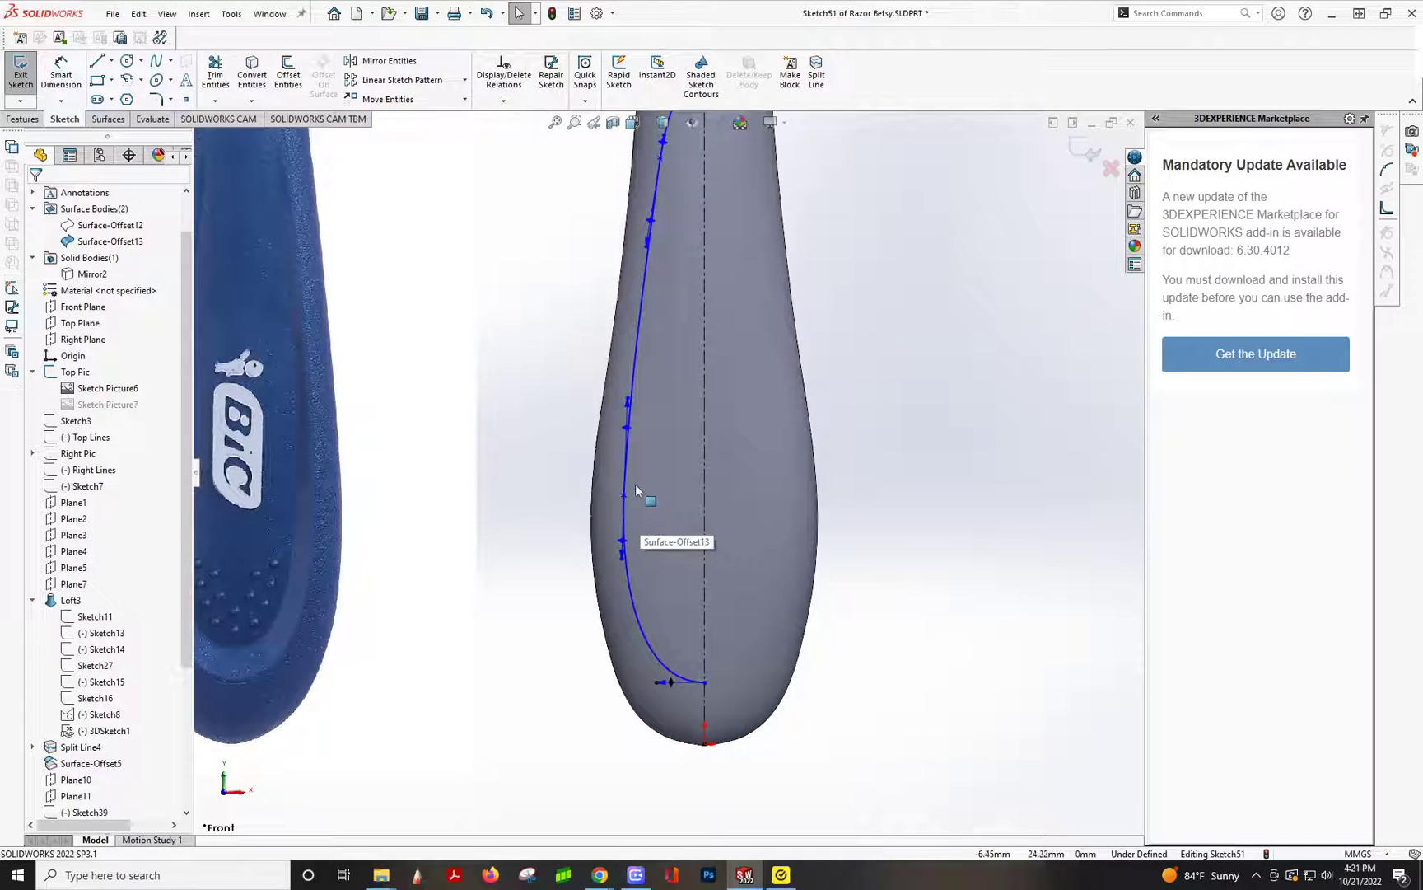
{"action": "scroll", "coordinate": [724, 494], "scroll_direction": "up", "scroll_amount": 3}
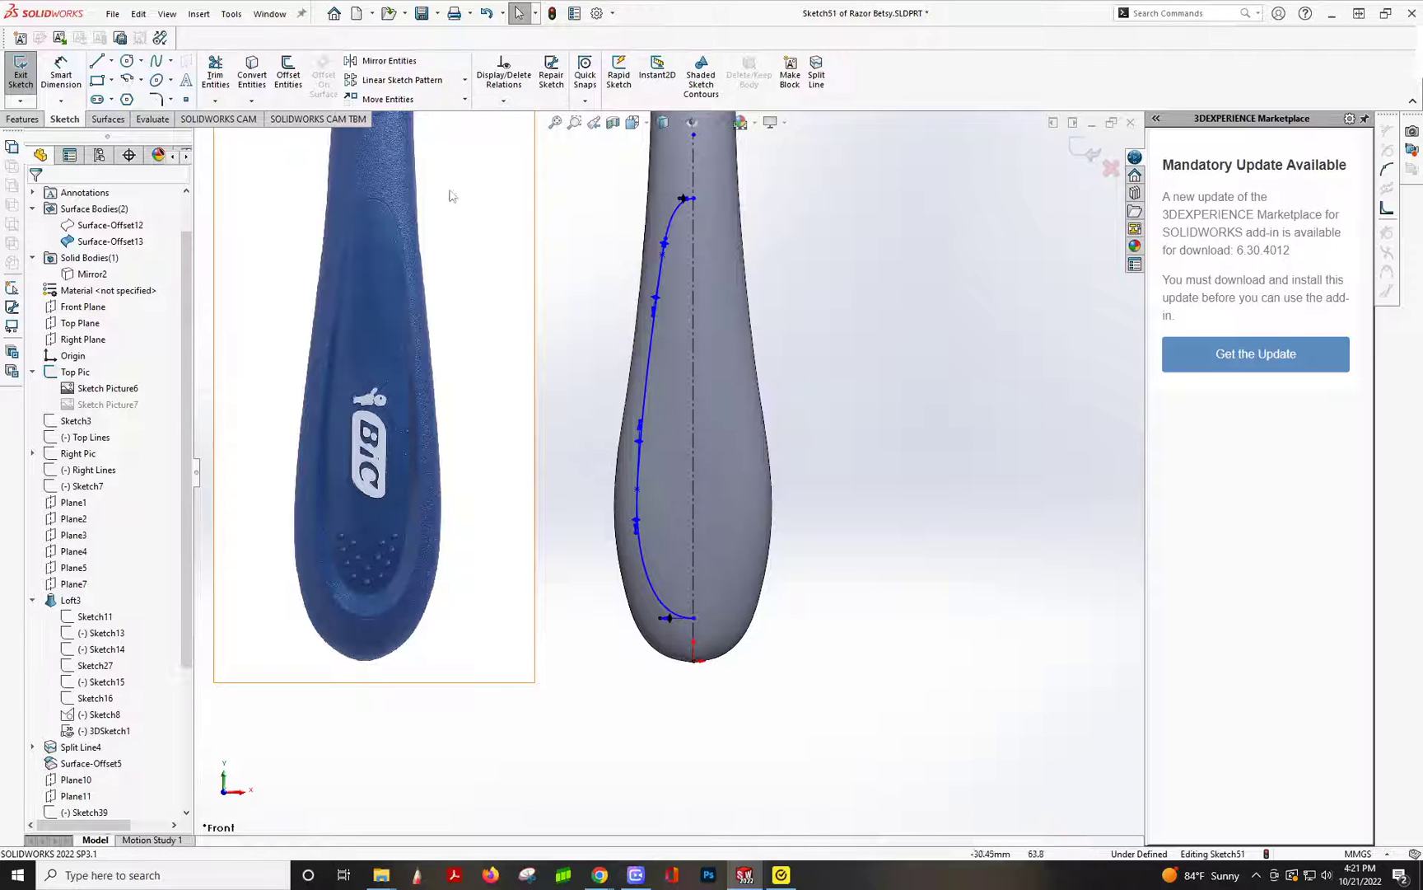
- Sketch a three-point spline inside the recess outline, from beside its upper curve down to the centerline just above the outline's lower end
{"action": "left_click", "coordinate": [156, 60]}
{"action": "scroll", "coordinate": [672, 301], "scroll_direction": "down", "scroll_amount": 1}
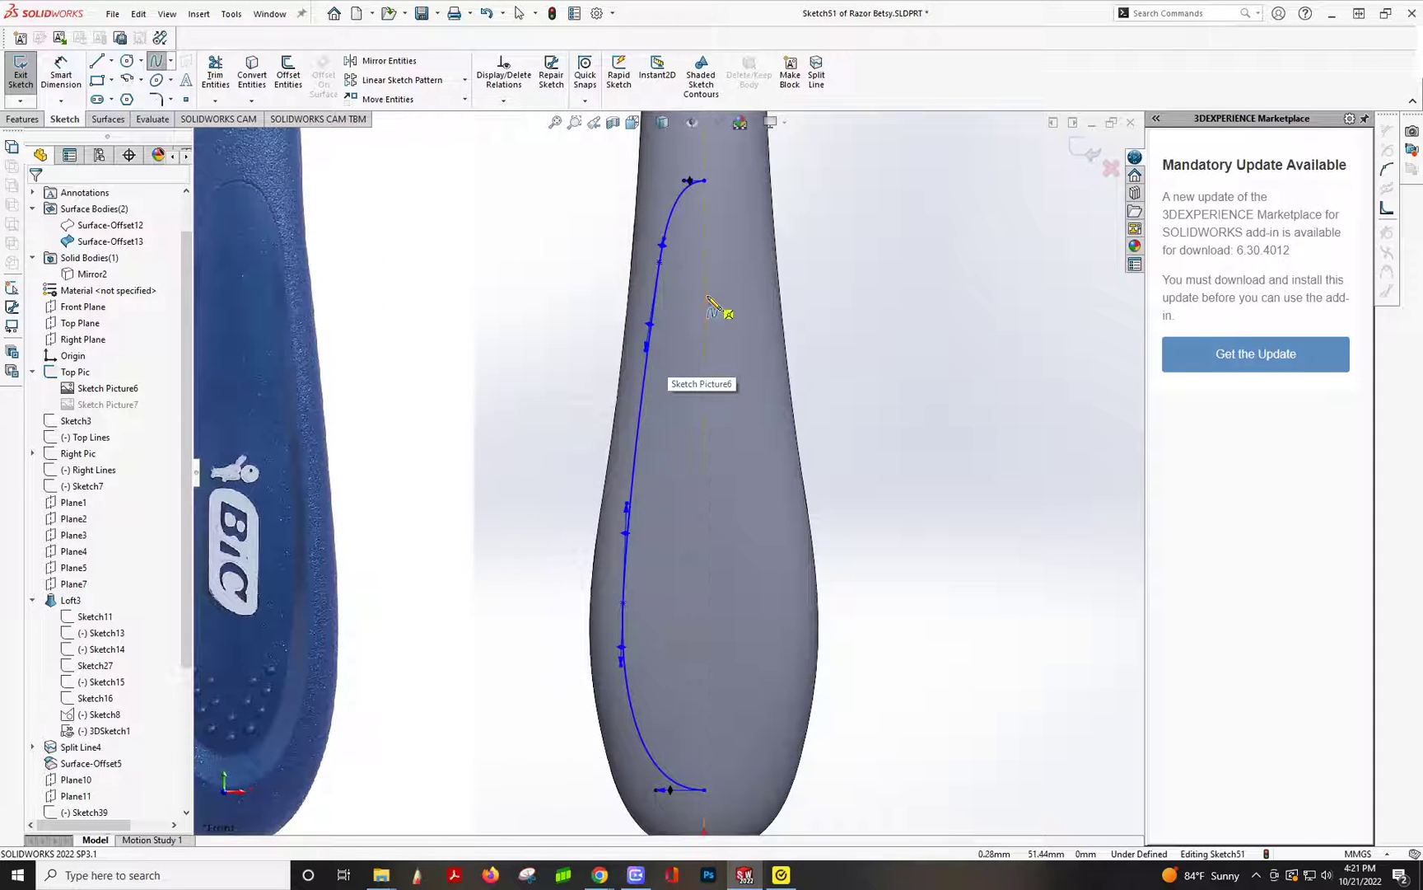
{"action": "scroll", "coordinate": [689, 305], "scroll_direction": "down", "scroll_amount": 1}
{"action": "scroll", "coordinate": [688, 310], "scroll_direction": "down", "scroll_amount": 1}
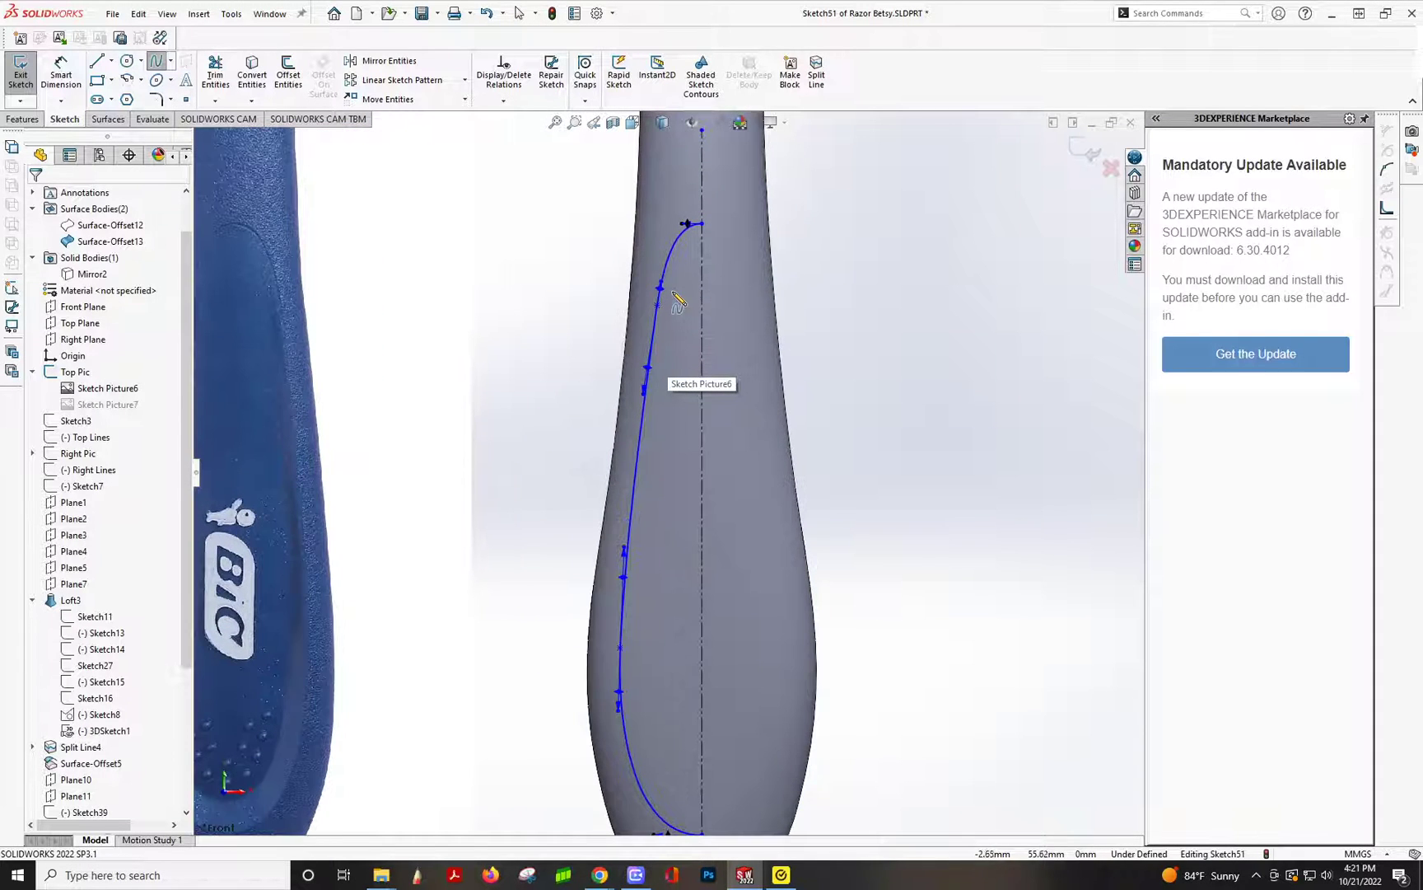
{"action": "scroll", "coordinate": [674, 294], "scroll_direction": "down", "scroll_amount": 1}
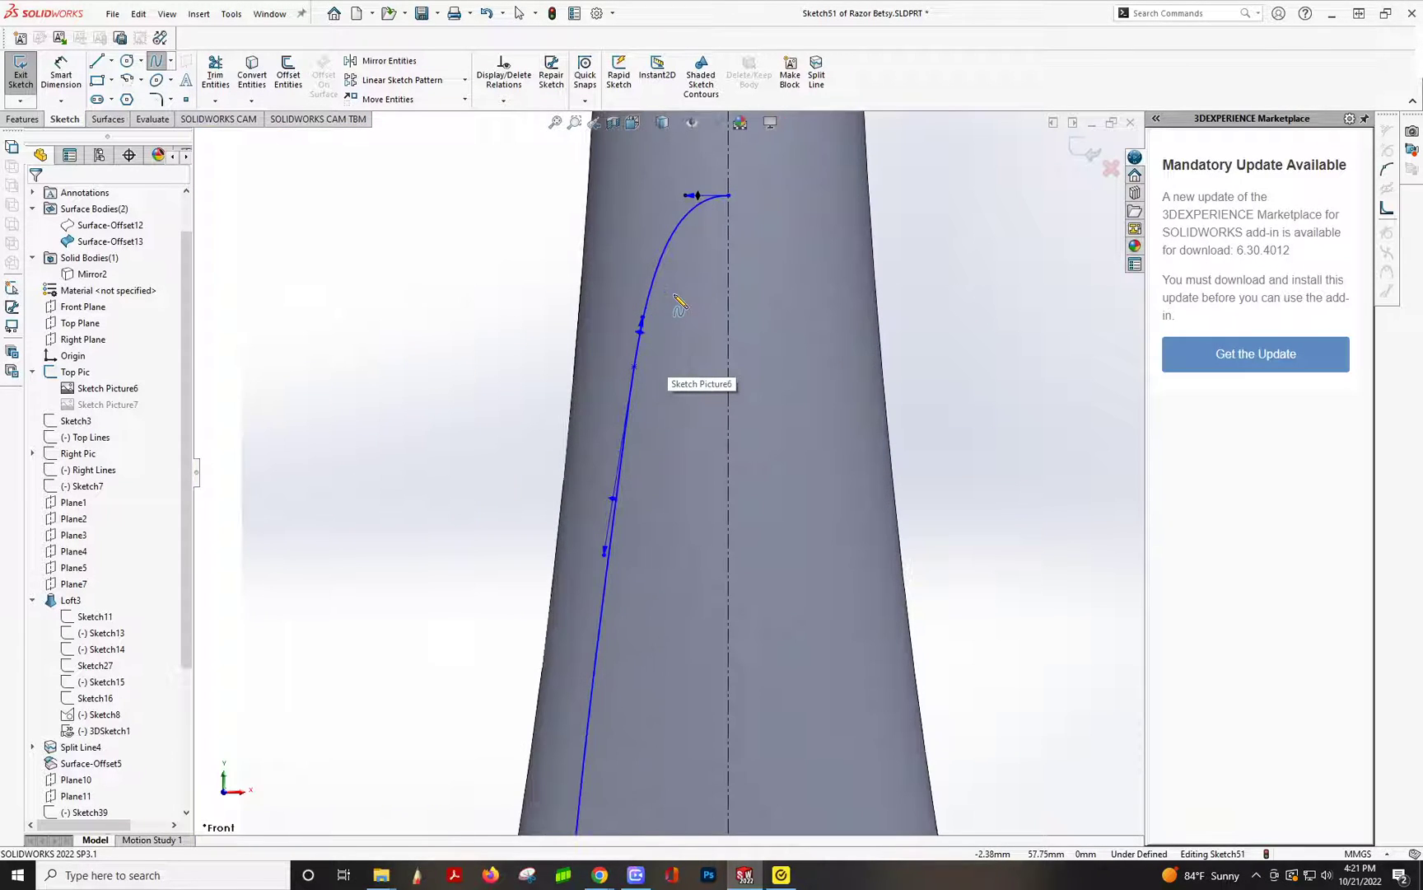
{"action": "left_click", "coordinate": [642, 331]}
{"action": "scroll", "coordinate": [664, 593], "scroll_direction": "up", "scroll_amount": 3}
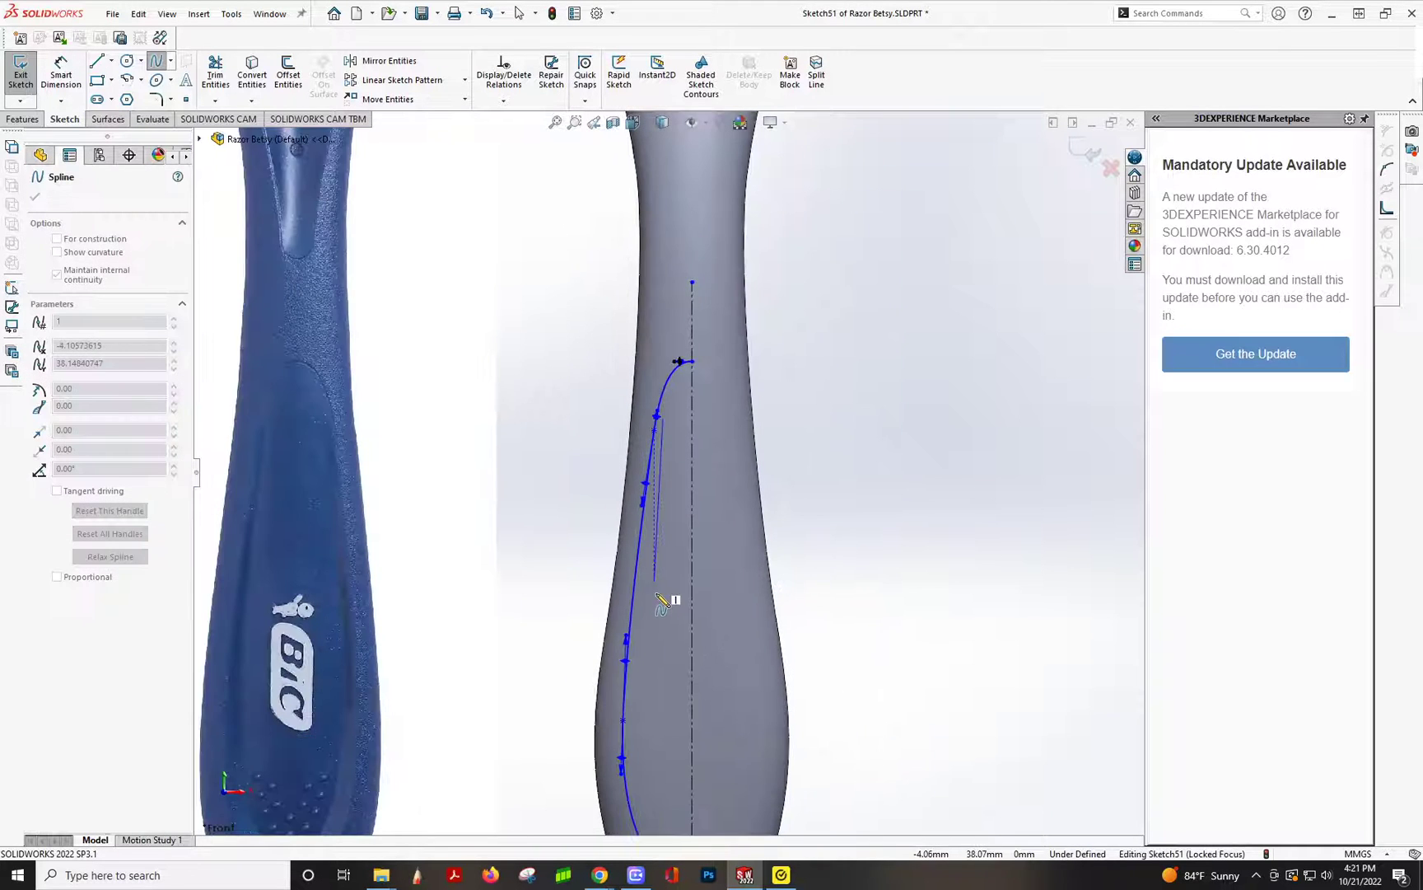
{"action": "scroll", "coordinate": [659, 683], "scroll_direction": "down", "scroll_amount": 2}
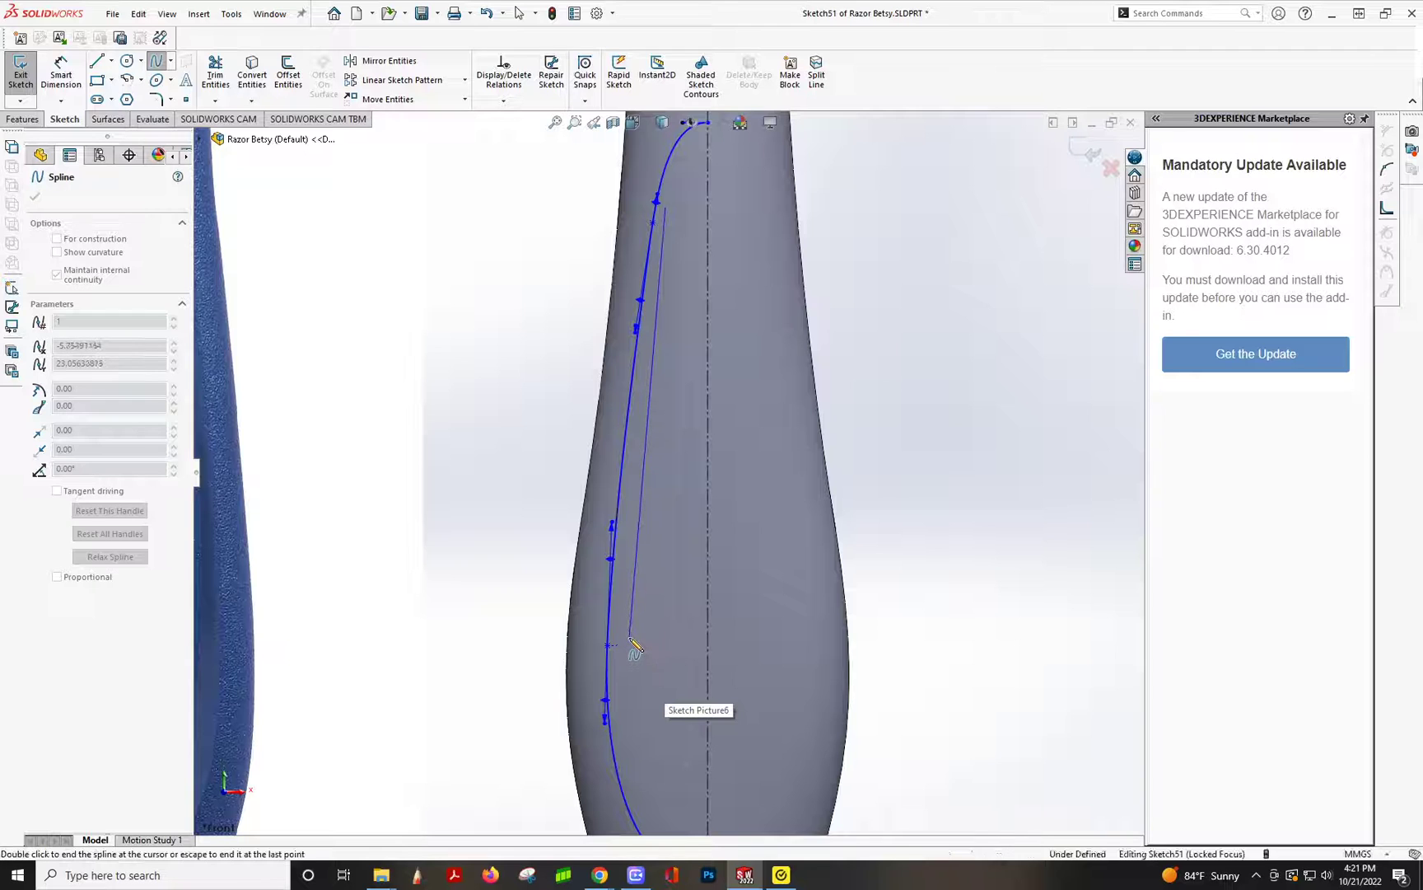
{"action": "scroll", "coordinate": [639, 692], "scroll_direction": "up", "scroll_amount": 3}
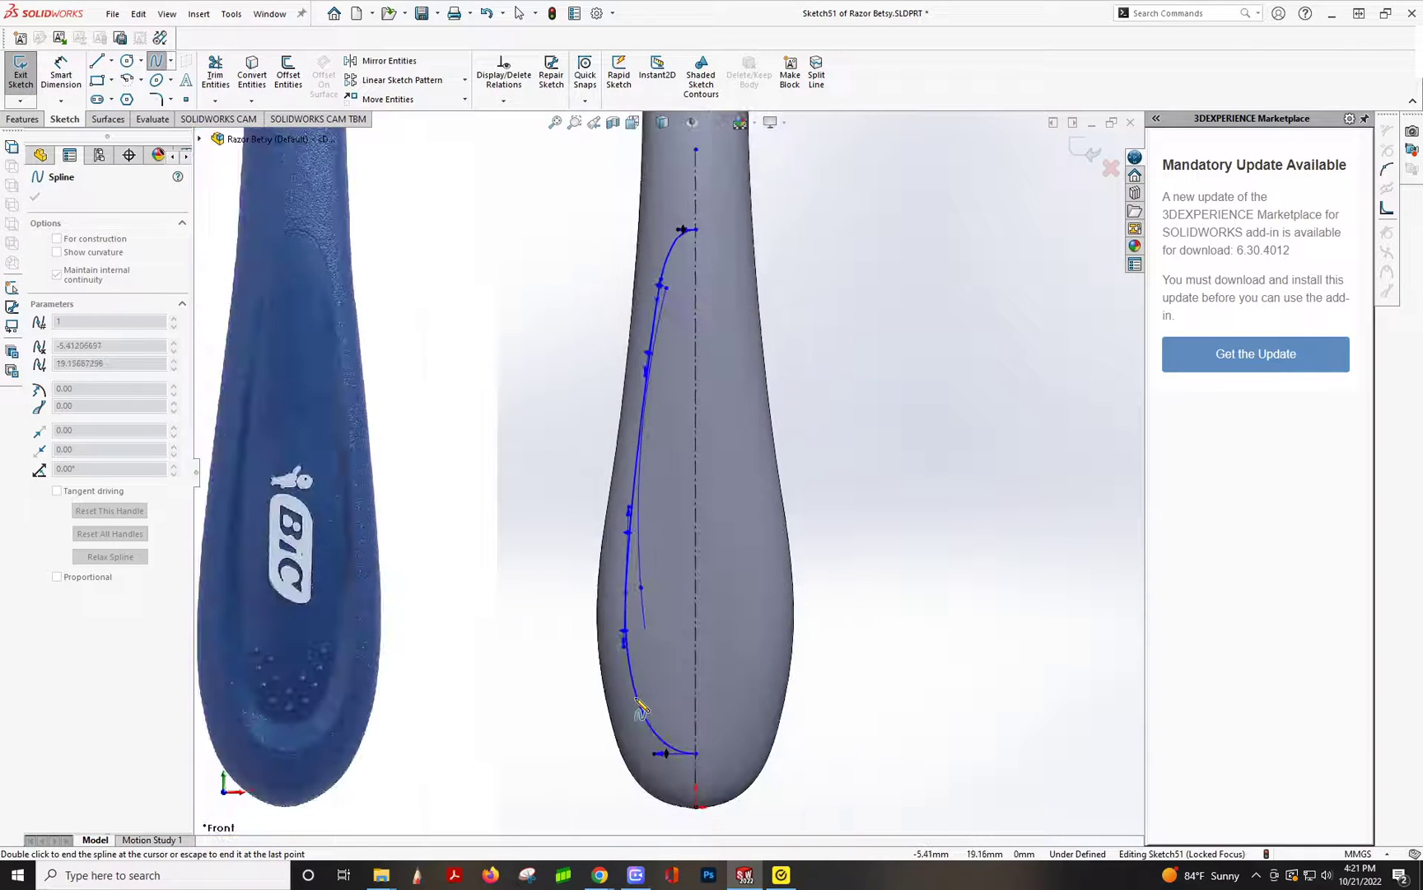
{"action": "double_click", "coordinate": [698, 725]}
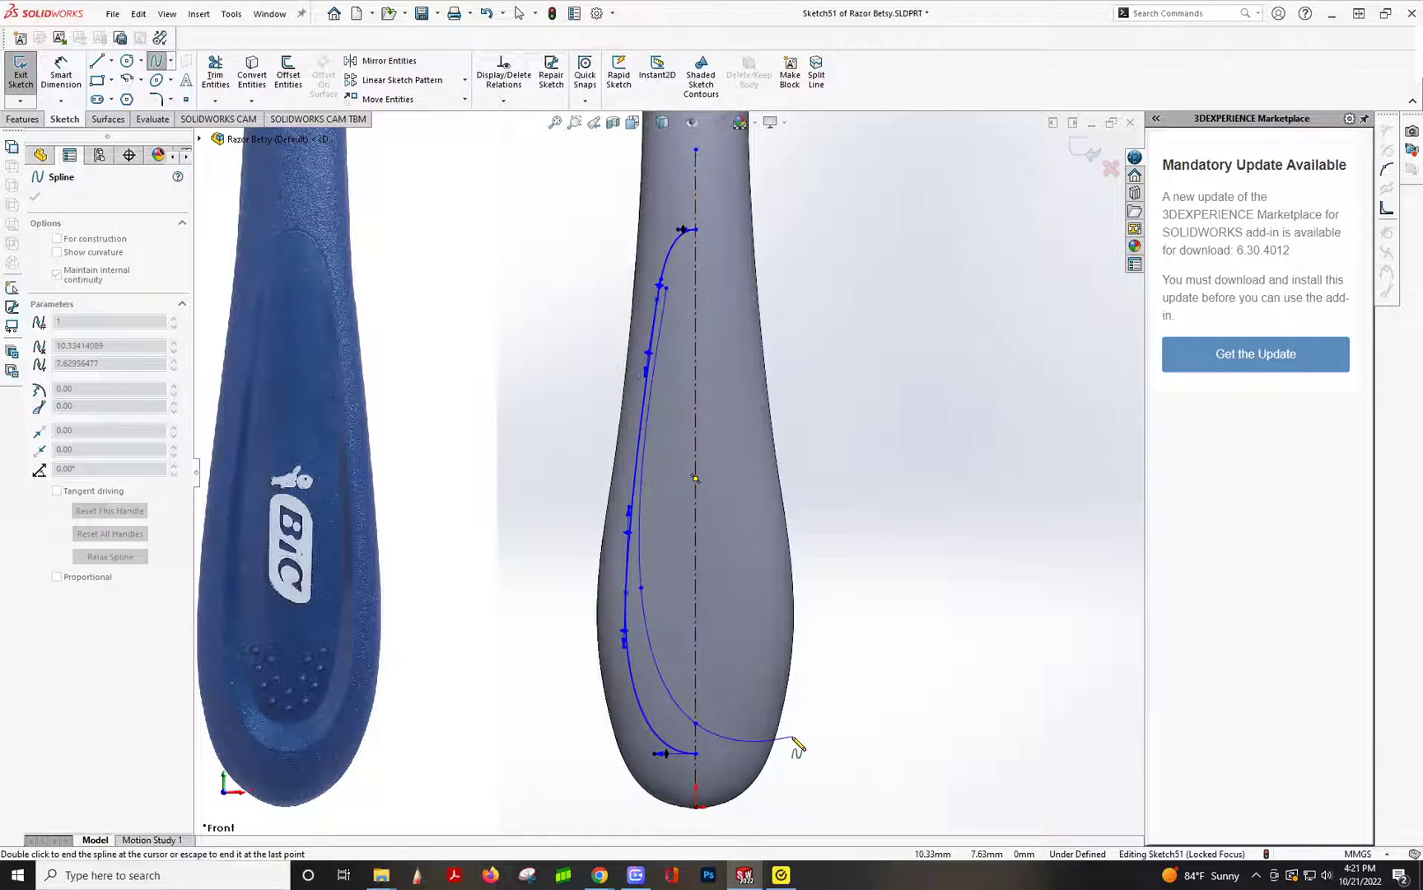
{"action": "key", "text": "Escape"}
- Draw a horizontal construction line about 61 mm long from the reference picture across the handle at the inner spline's upper end
{"action": "left_click", "coordinate": [111, 61]}
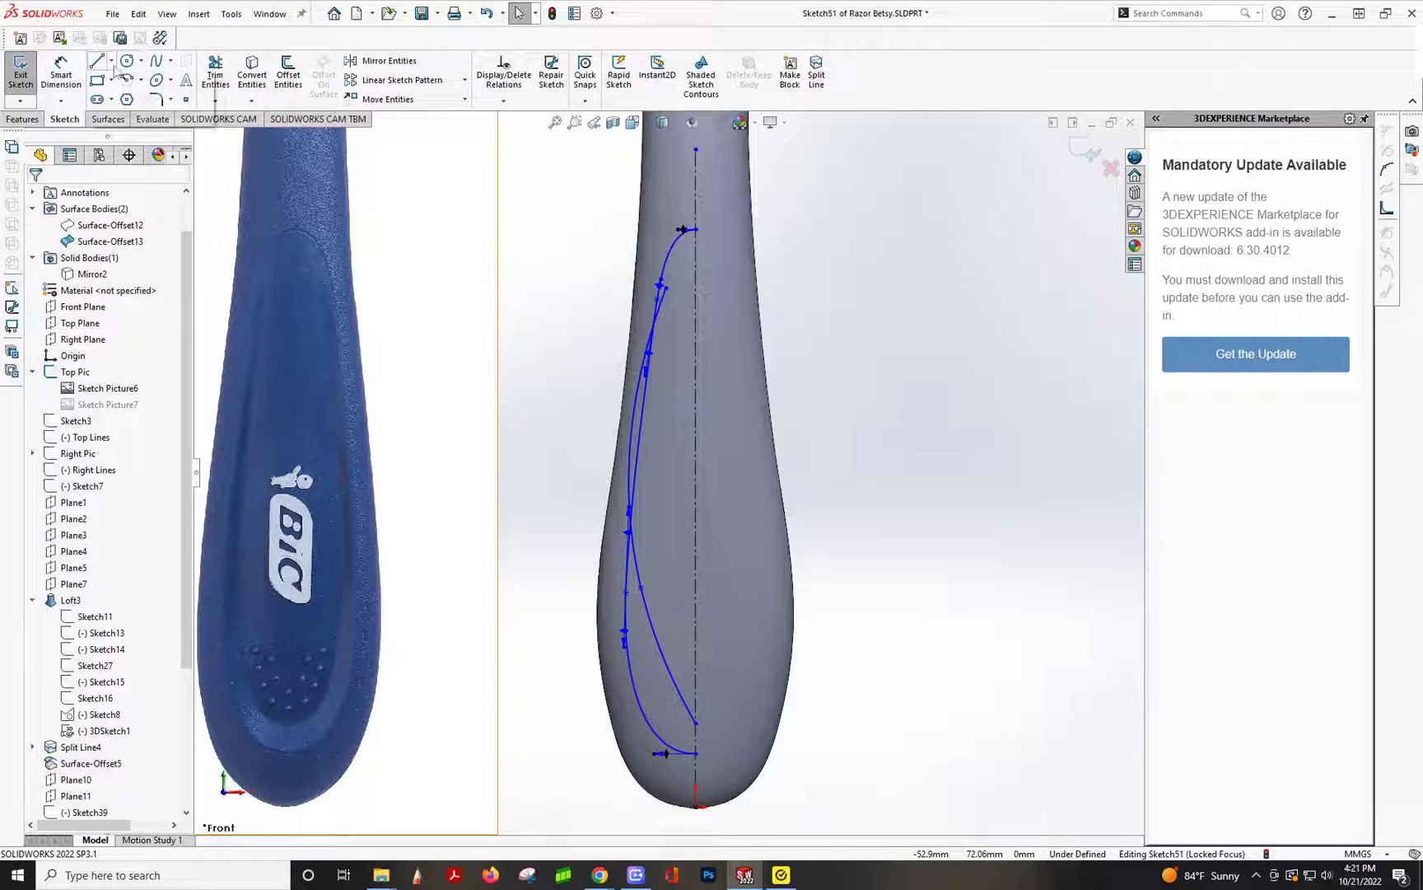
{"action": "left_click", "coordinate": [132, 96]}
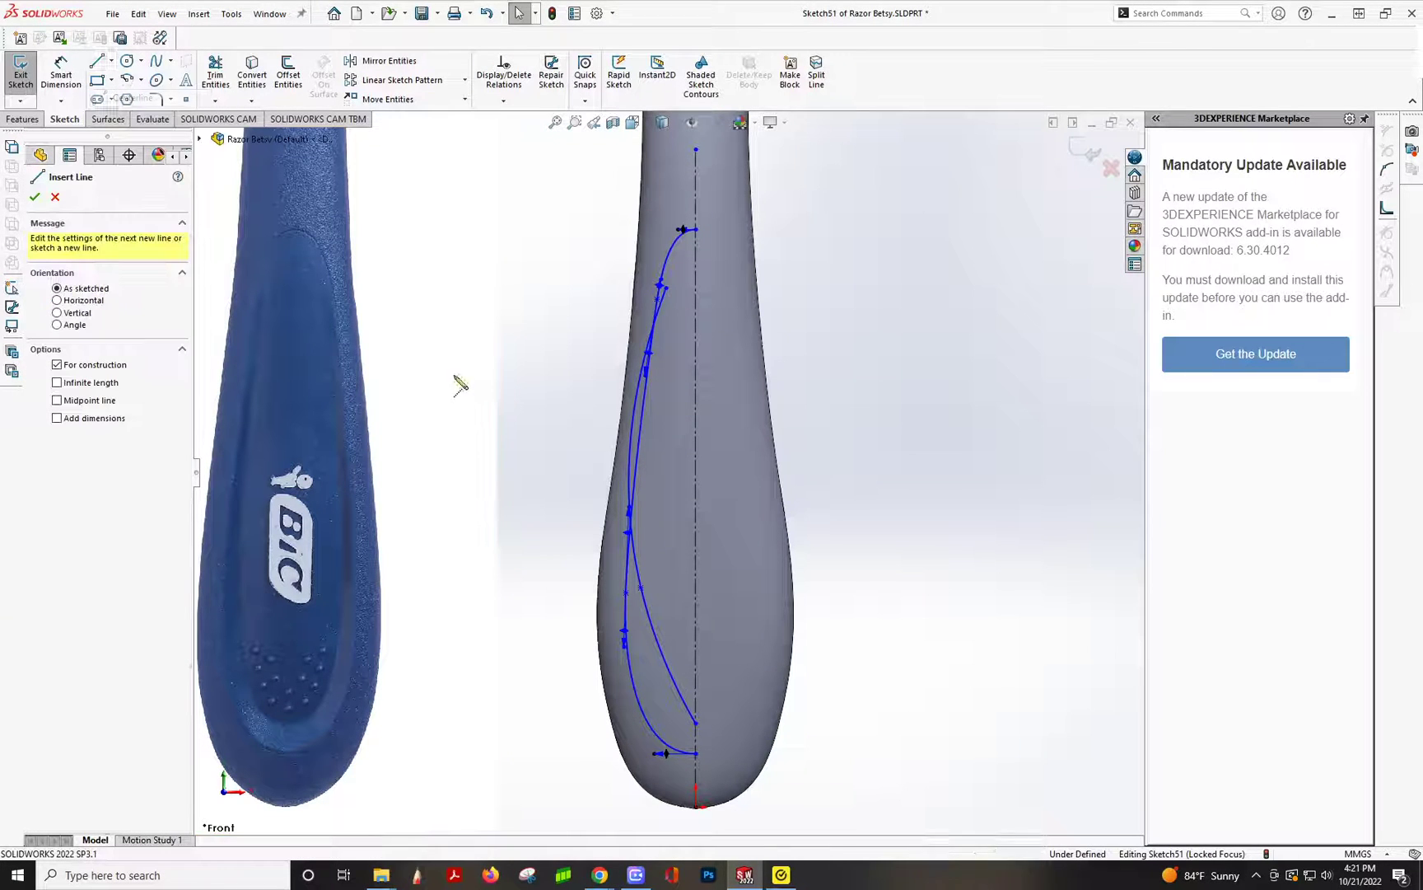
{"action": "left_click", "coordinate": [262, 288]}
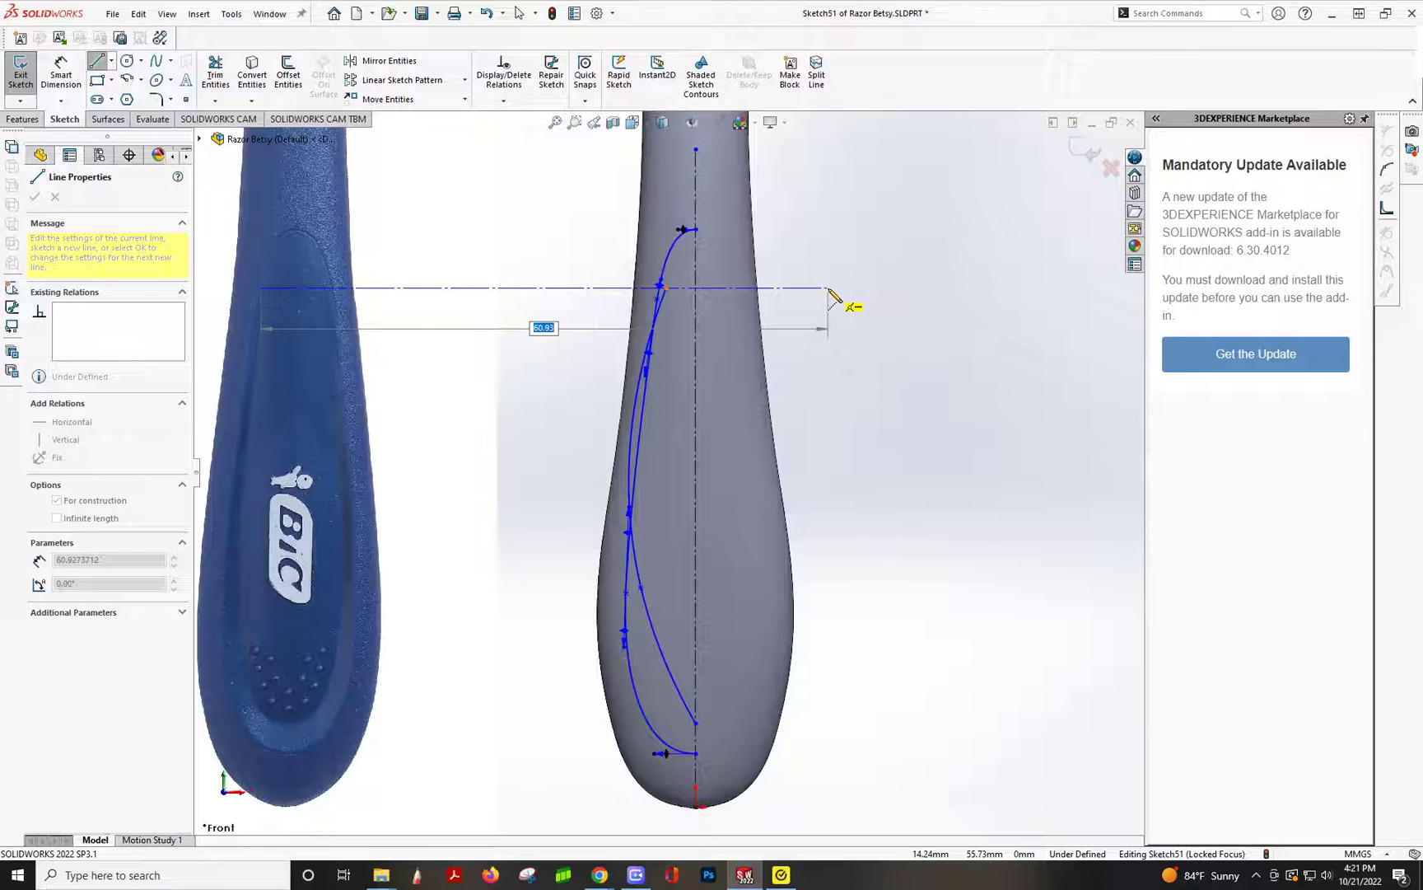
{"action": "left_click", "coordinate": [828, 287]}
{"action": "left_click", "coordinate": [92, 64]}
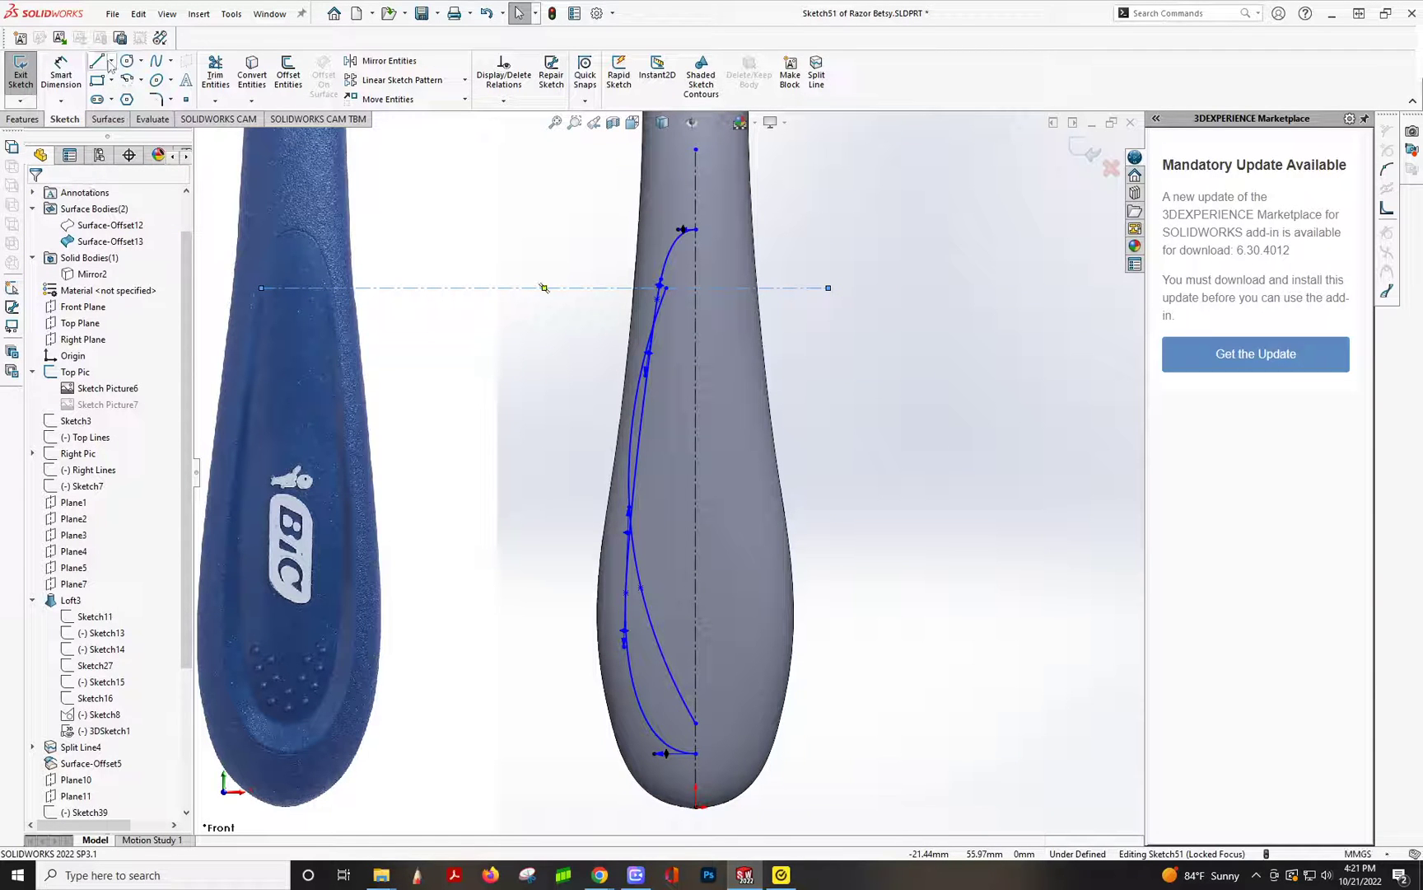
{"action": "left_click", "coordinate": [111, 62]}
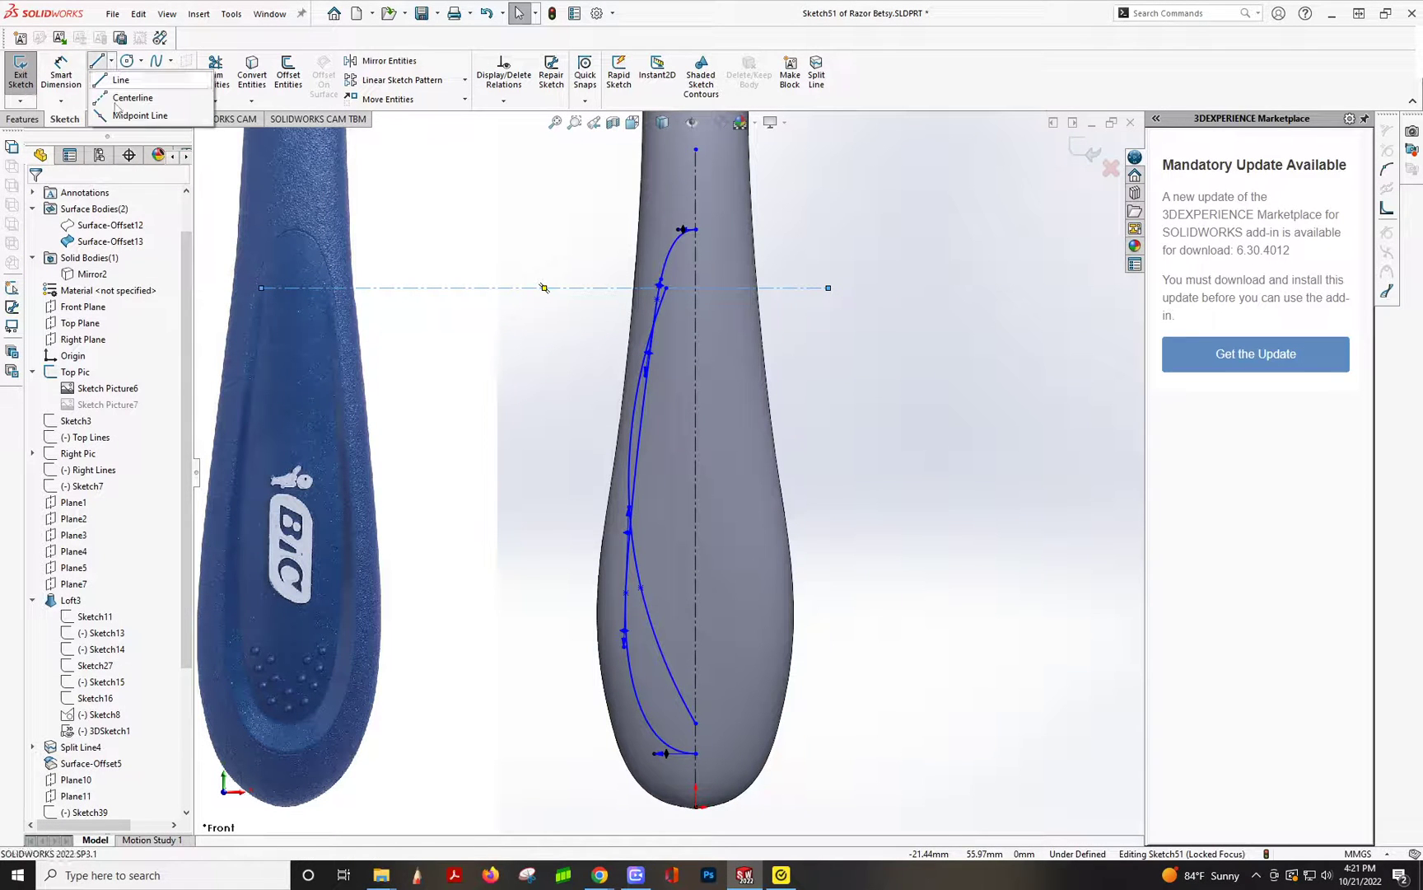
{"action": "left_click", "coordinate": [122, 98]}
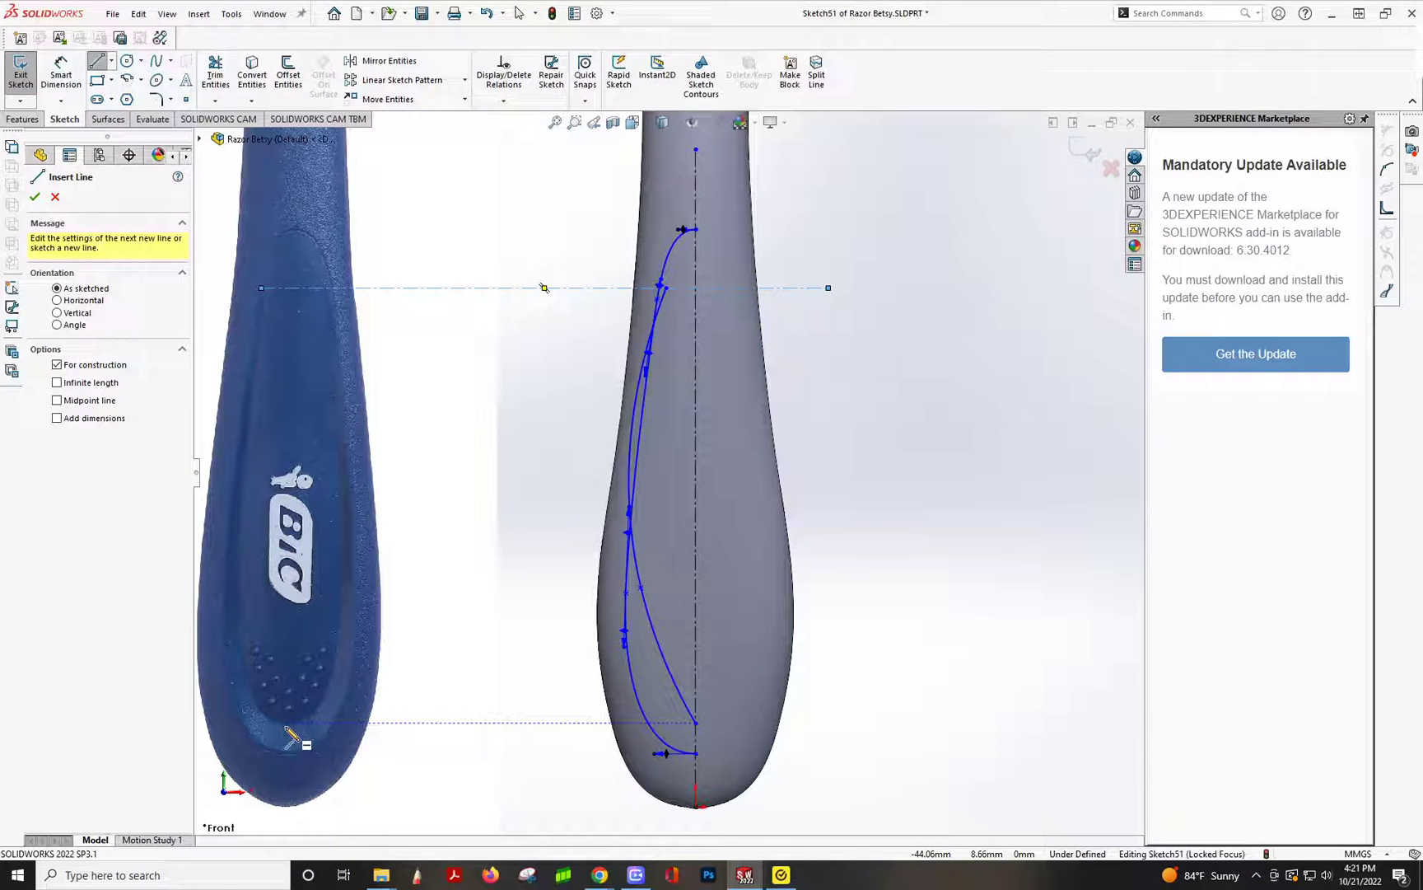
{"action": "key", "text": "Escape"}
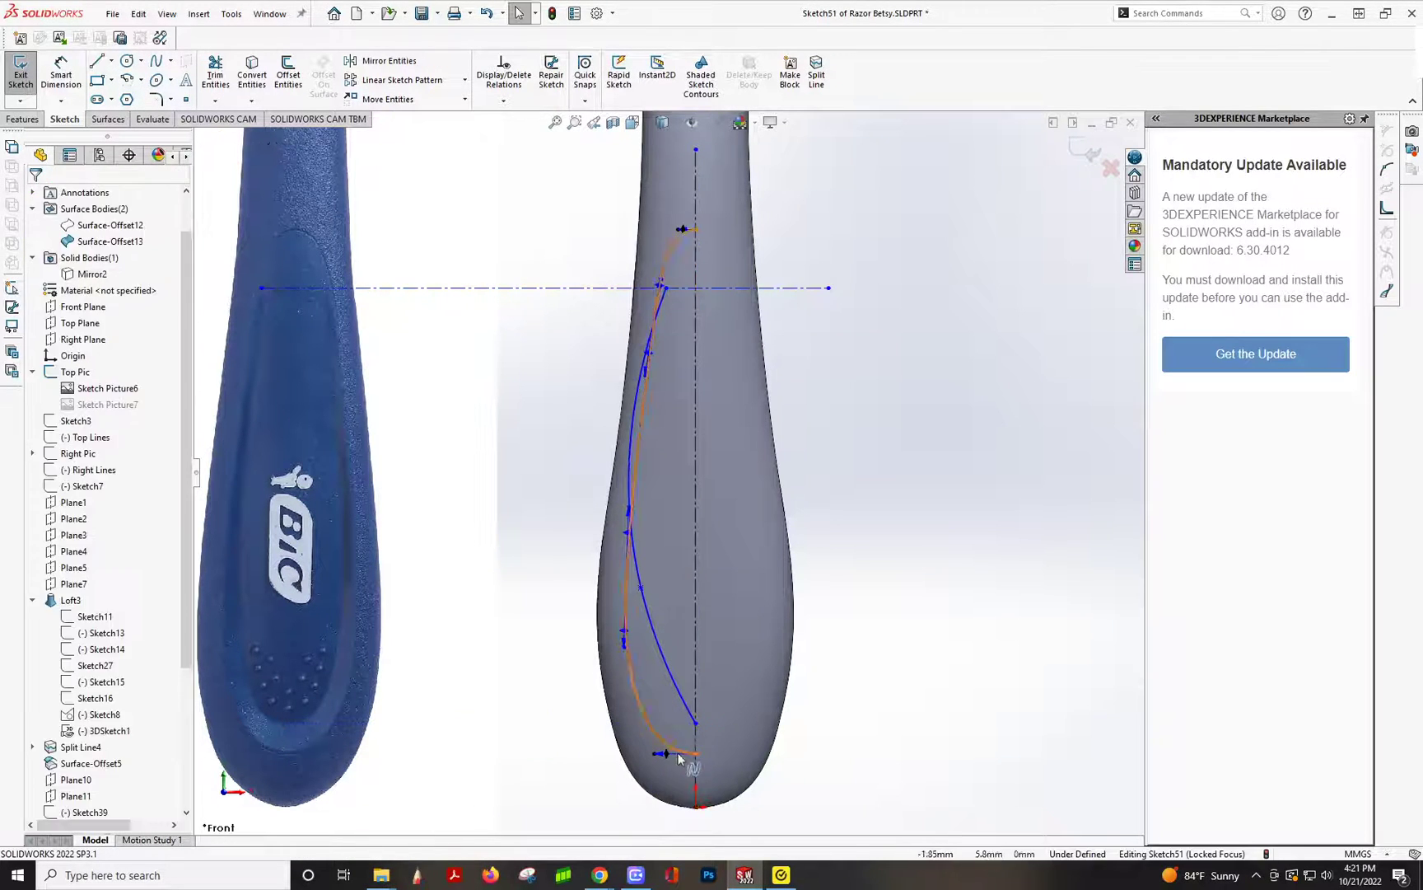
- Round the inner spline's lower end with its tangent handle and constrain that handle horizontal at the centerline
{"action": "left_click", "coordinate": [689, 706]}
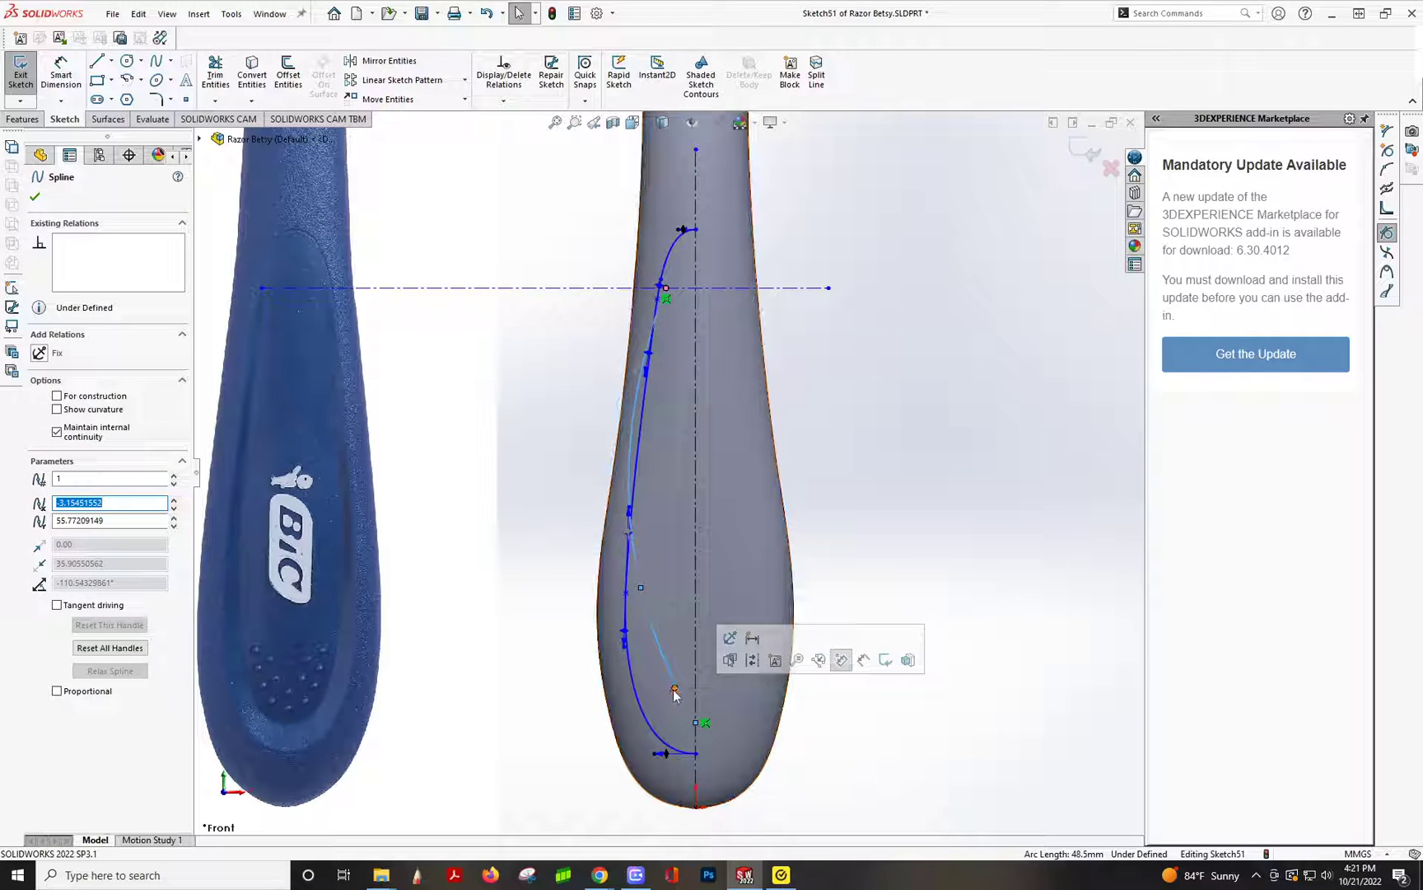
{"action": "left_click_drag", "start_coordinate": [673, 689], "coordinate": [664, 715]}
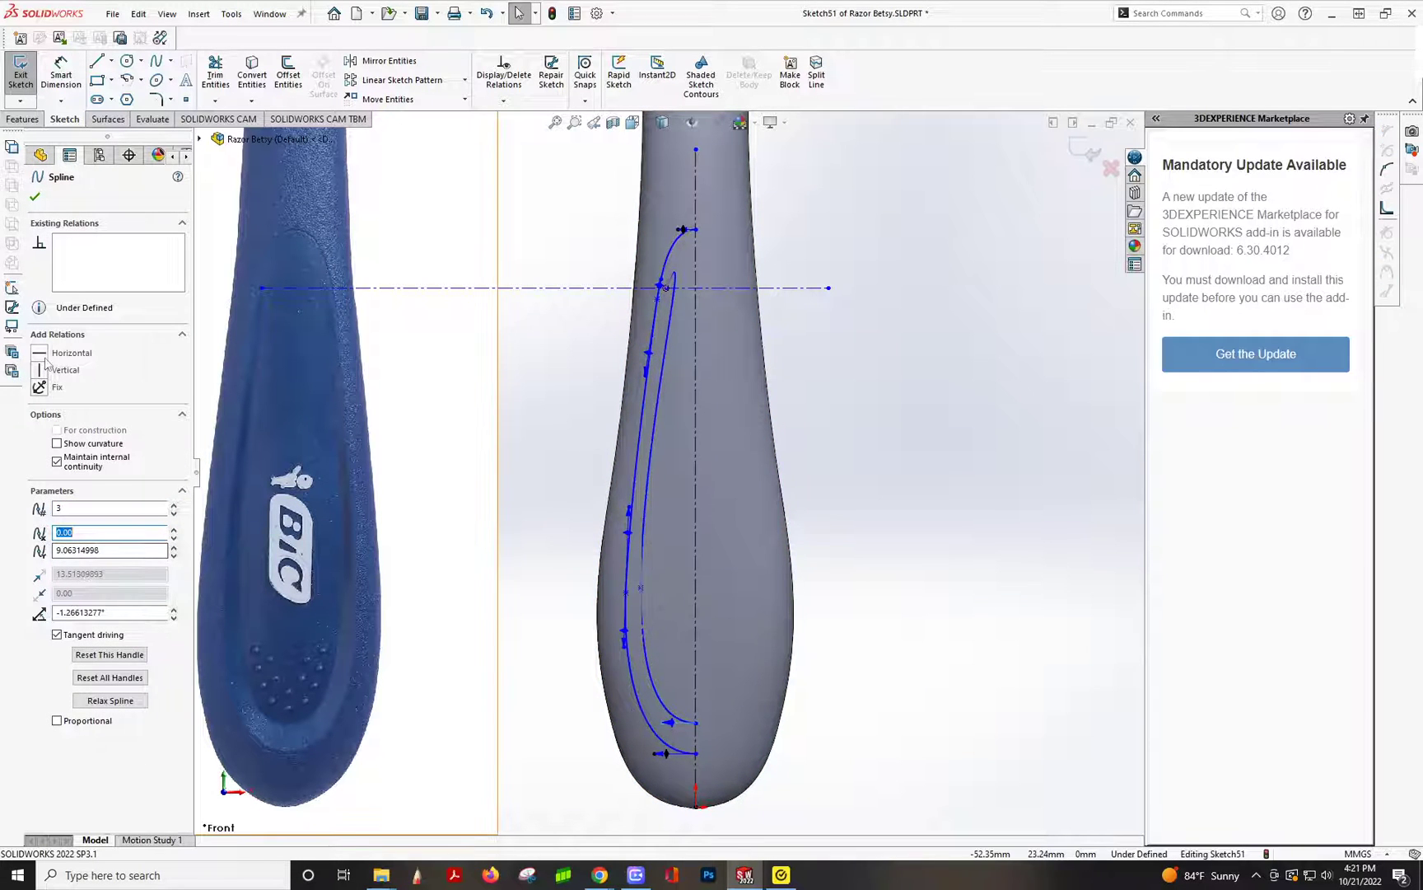
{"action": "left_click", "coordinate": [41, 355]}
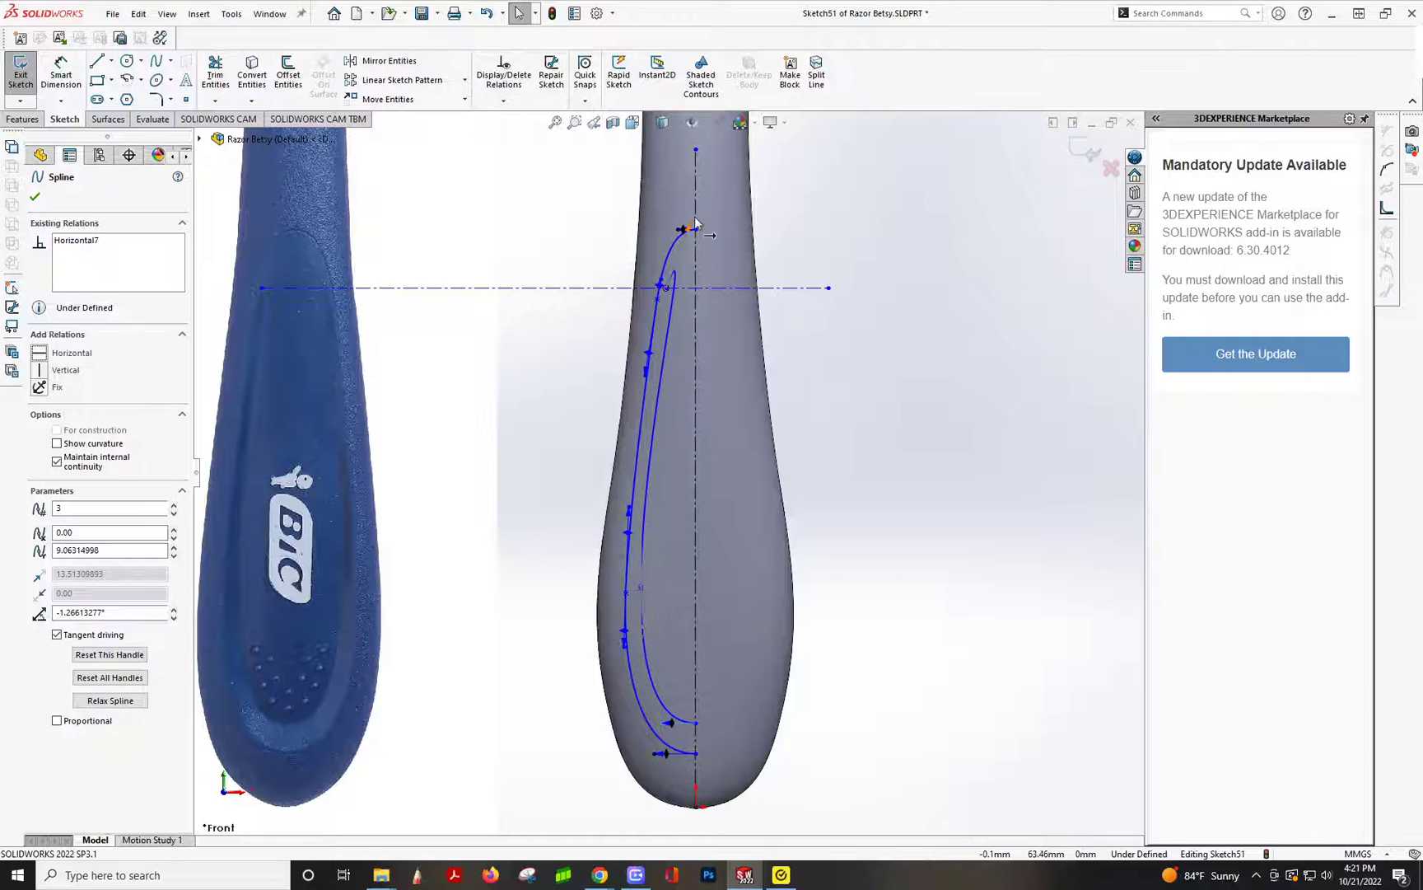
- Refine the inner spline's upper tangent and endpoint against the horizontal construction line, and delete that line
{"action": "left_click_drag", "start_coordinate": [690, 227], "coordinate": [659, 355]}
{"action": "scroll", "coordinate": [671, 371], "scroll_direction": "down", "scroll_amount": 4}
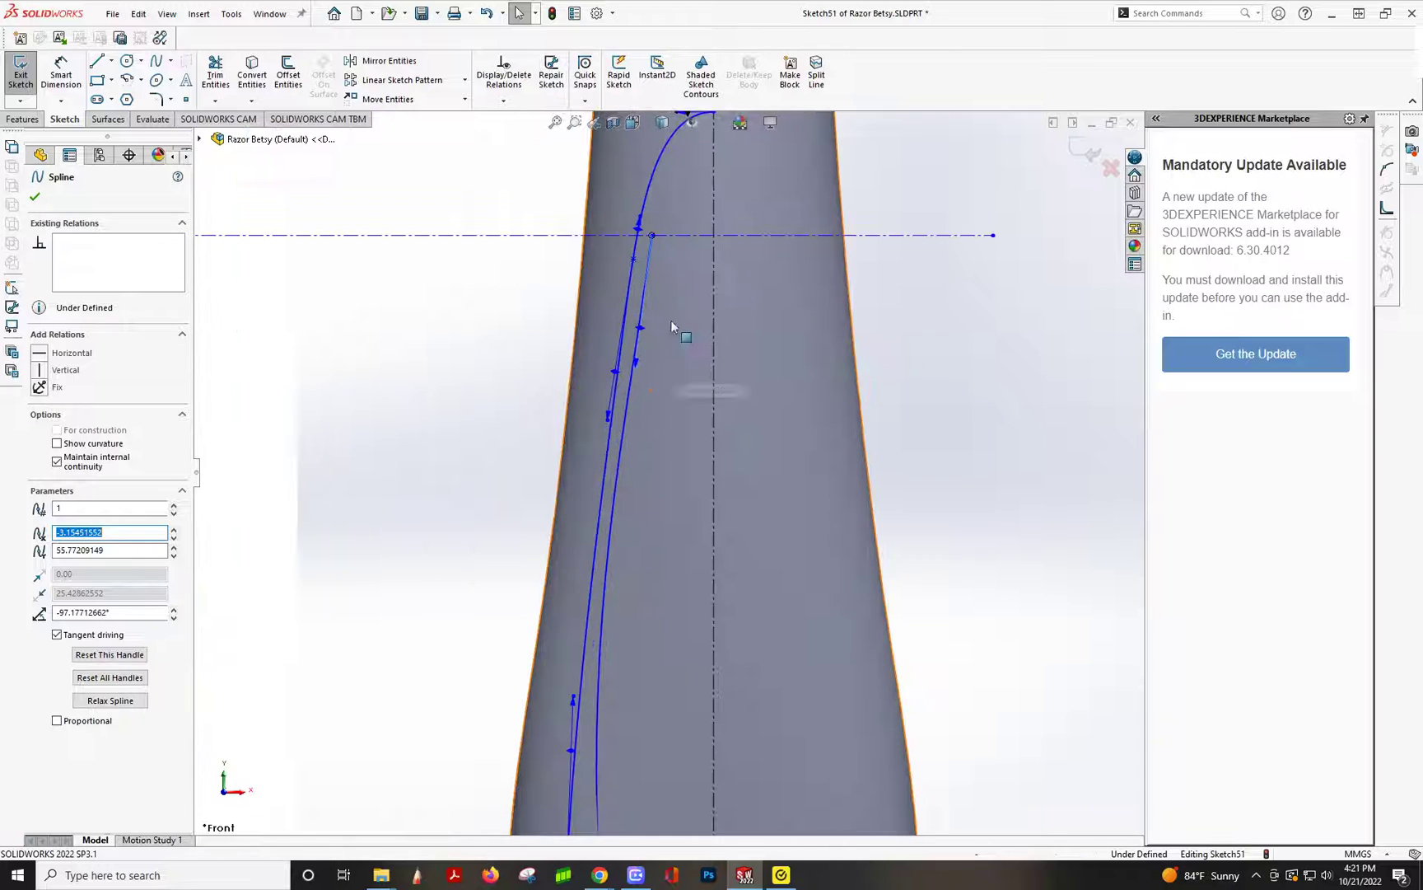
{"action": "left_click_drag", "start_coordinate": [652, 236], "coordinate": [656, 235]}
{"action": "scroll", "coordinate": [668, 461], "scroll_direction": "up", "scroll_amount": 3}
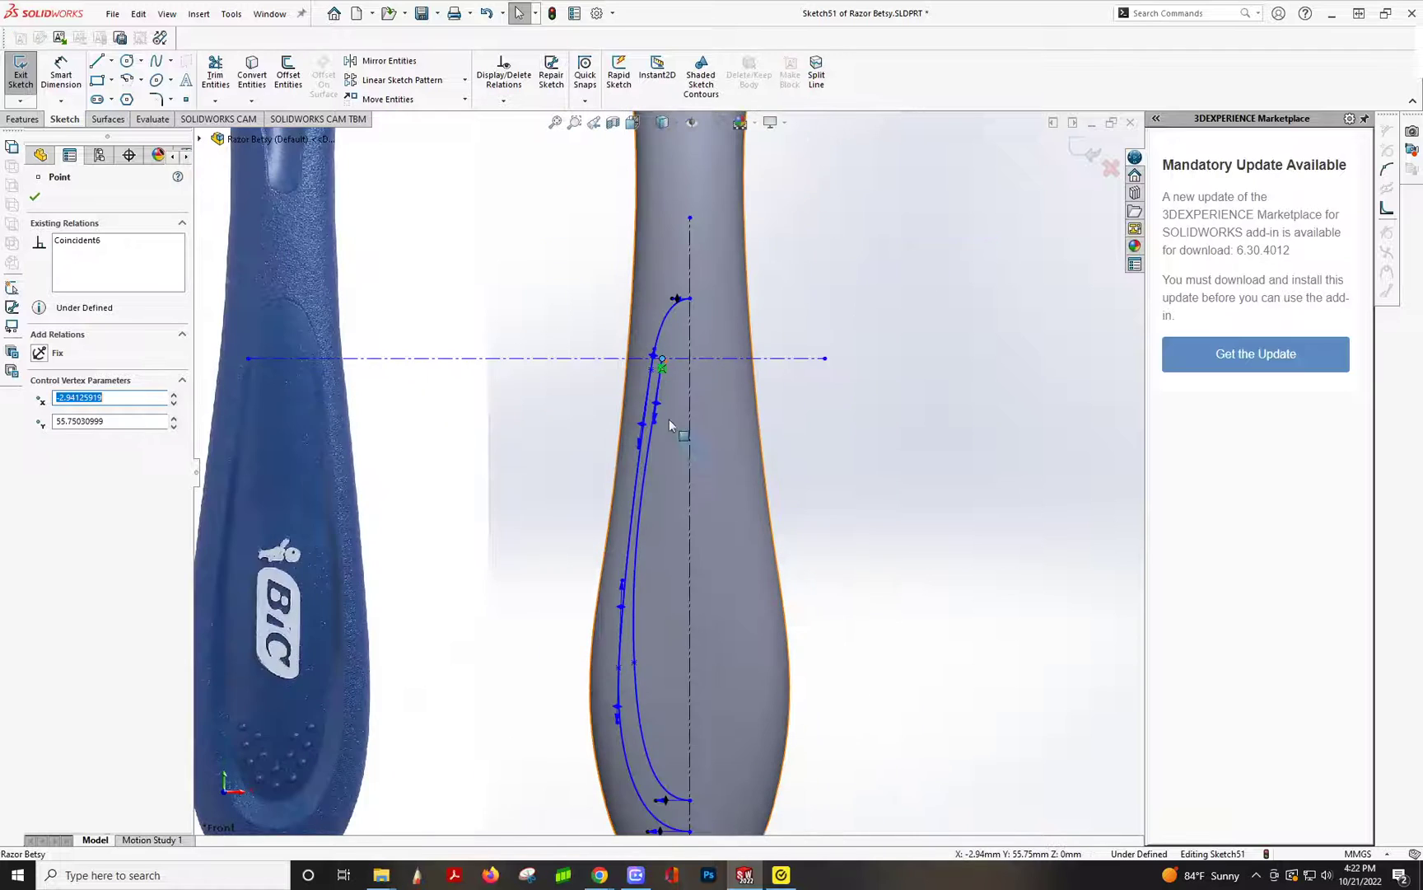
{"action": "left_click", "coordinate": [741, 358]}
{"action": "key", "text": "Delete"}
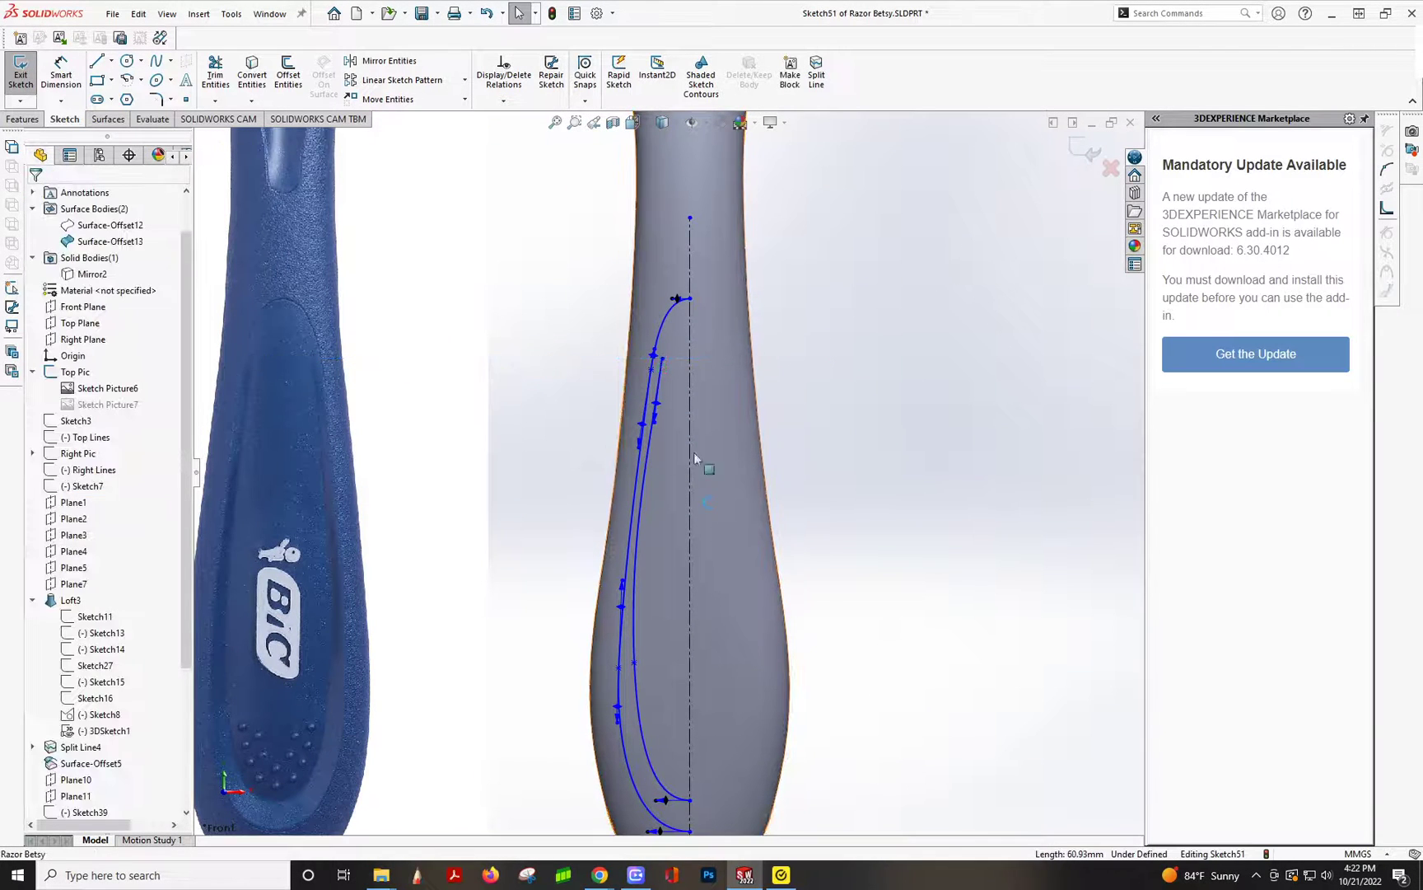
- Adjust the inner spline's middle tangent handle and move its middle point to about X -5.59, Y 24.87 mm
{"action": "left_click", "coordinate": [634, 661]}
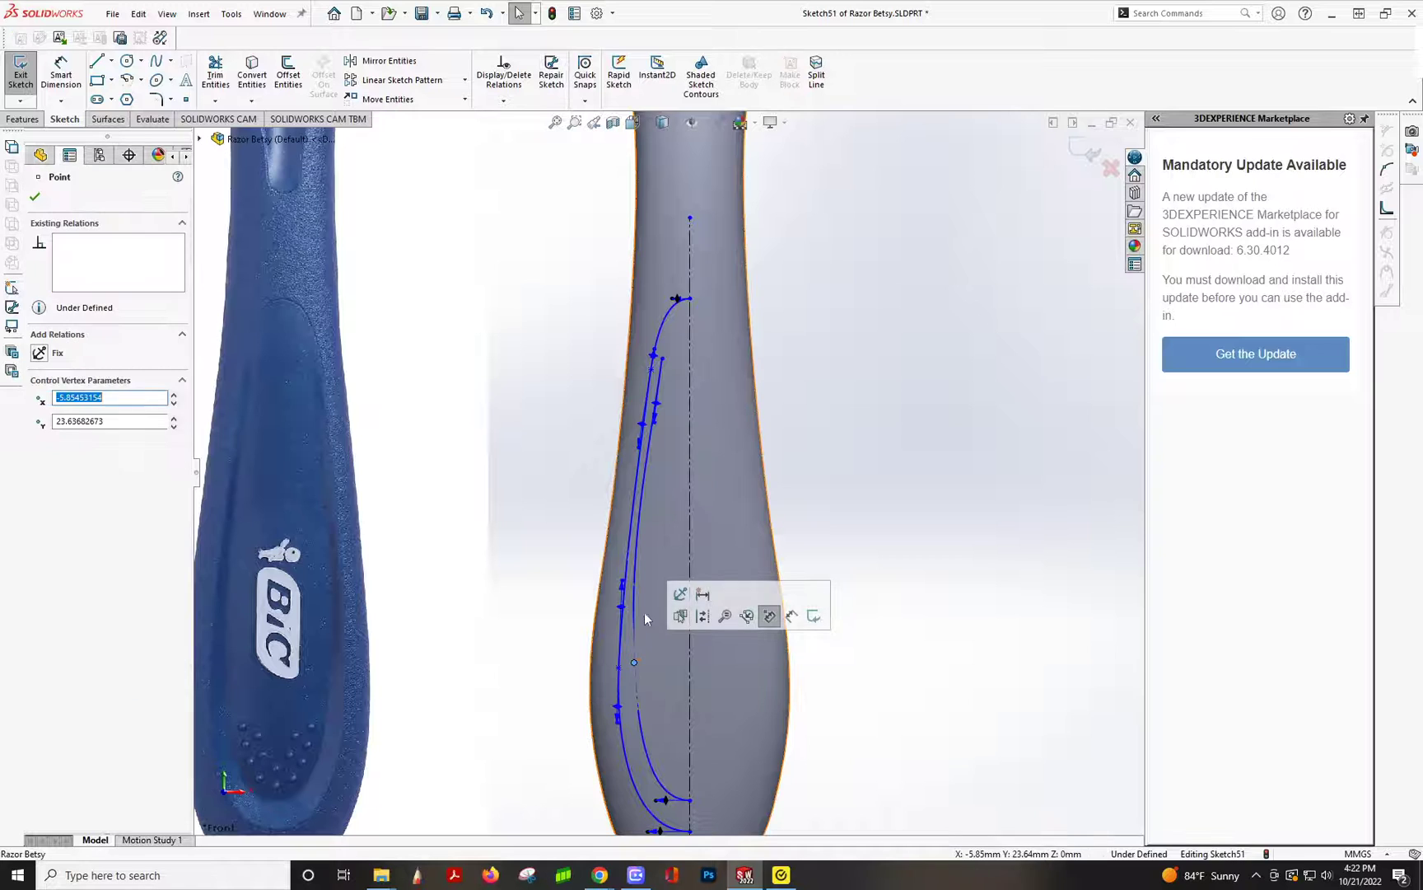
{"action": "left_click", "coordinate": [638, 556]}
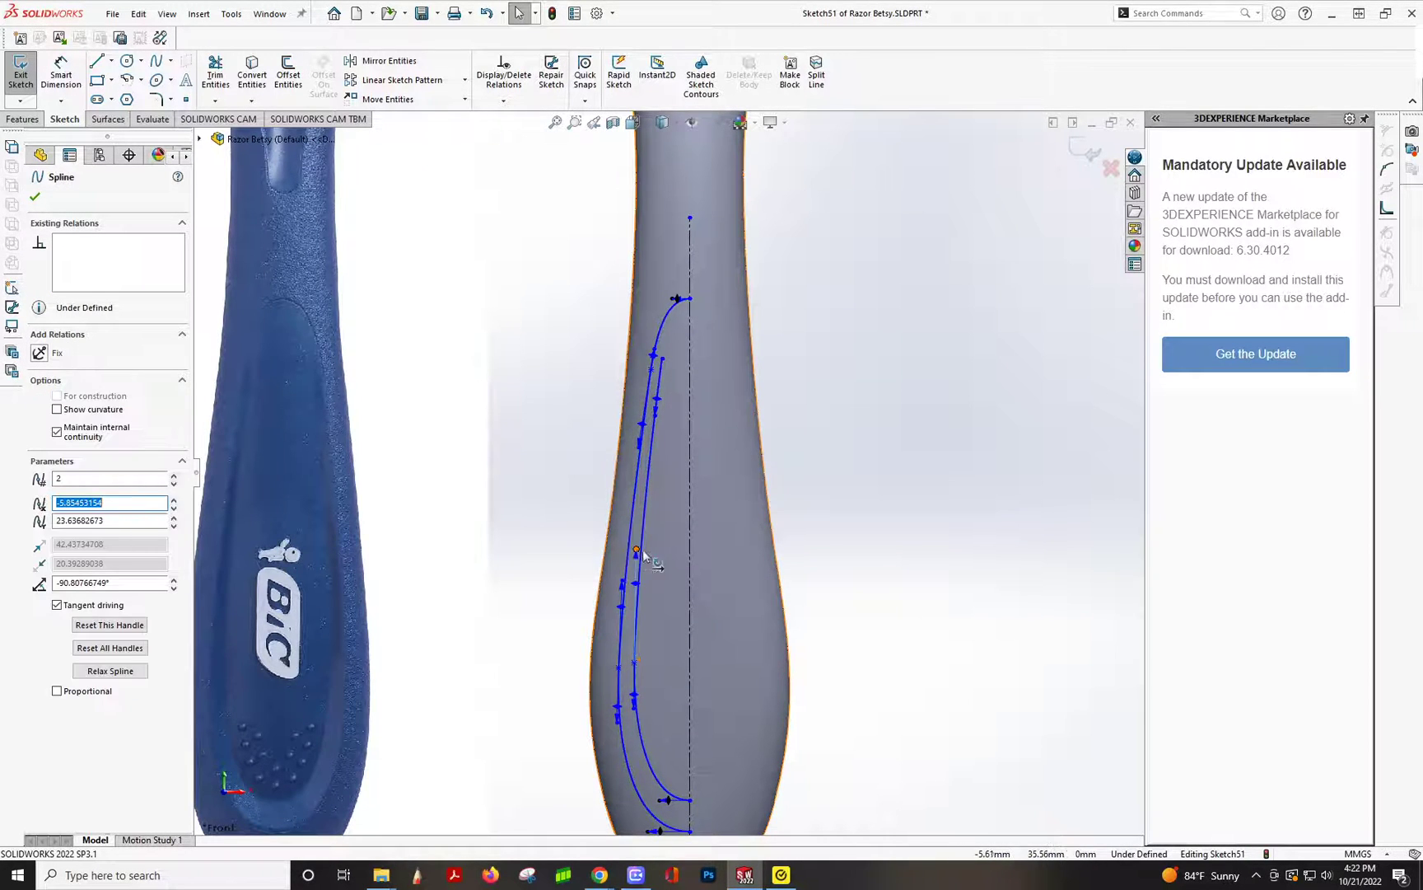
{"action": "scroll", "coordinate": [651, 577], "scroll_direction": "up", "scroll_amount": 2}
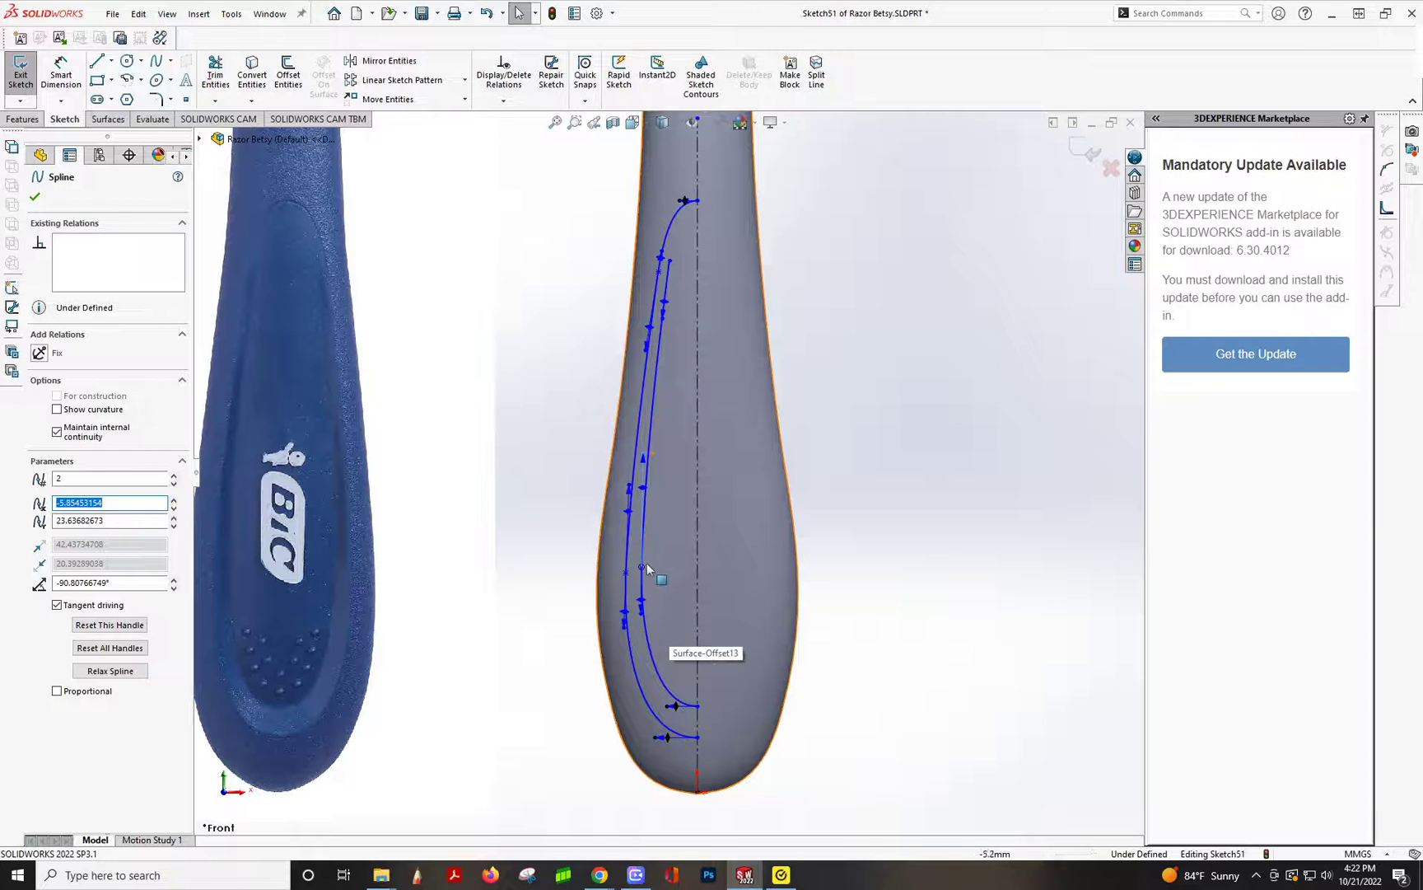
{"action": "left_click", "coordinate": [646, 567]}
{"action": "mouse_move", "coordinate": [647, 567]}
{"action": "left_mouse_down"}
{"action": "mouse_move", "coordinate": [664, 565]}
{"action": "mouse_move", "coordinate": [645, 557]}
{"action": "left_mouse_up"}
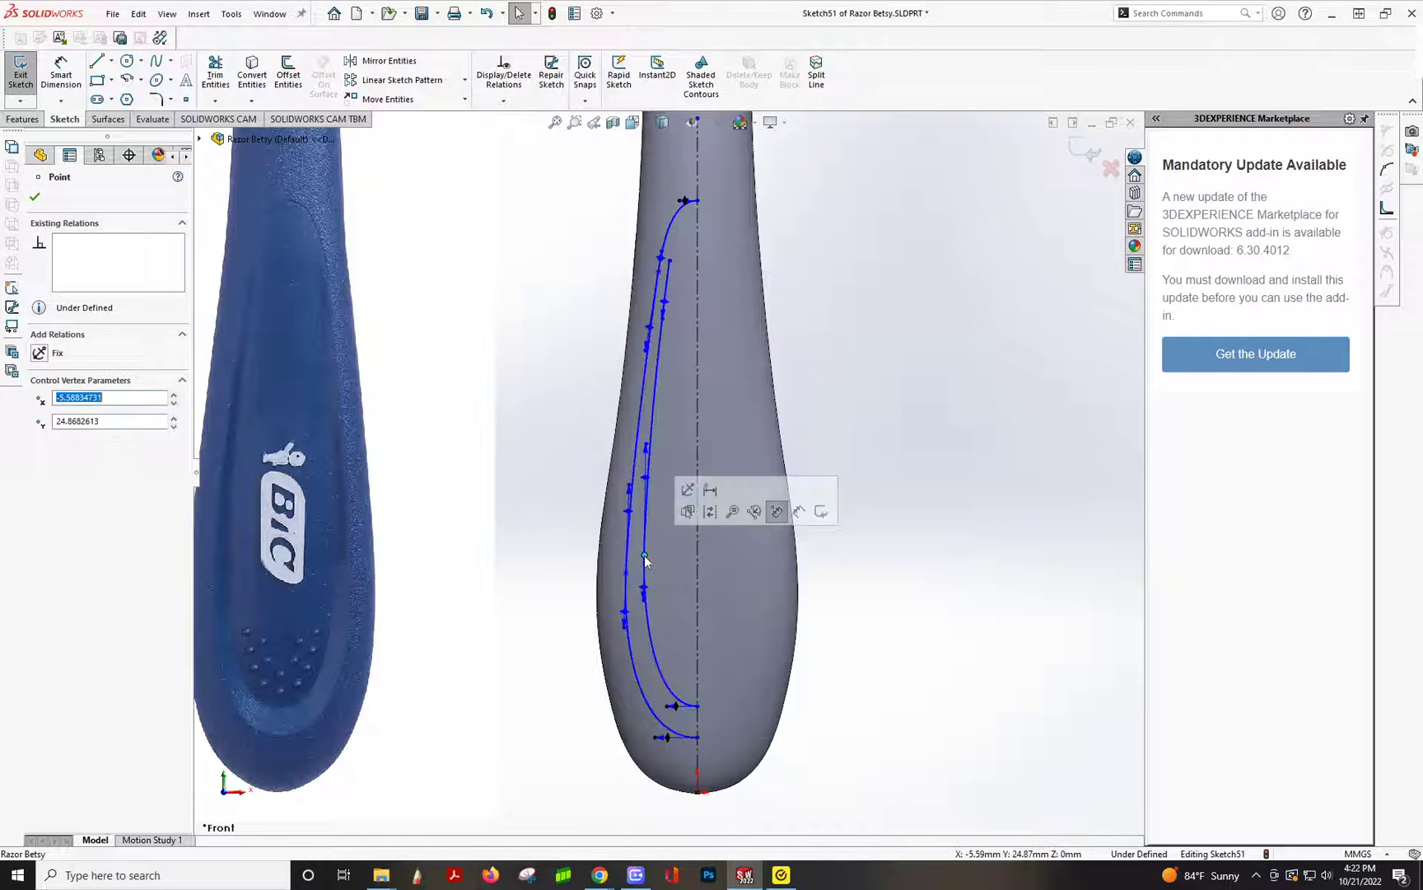
- Fine-tune the inner spline's middle and lower tangent handles so the curve runs smoothly inside the outer outline
{"action": "left_click", "coordinate": [646, 447]}
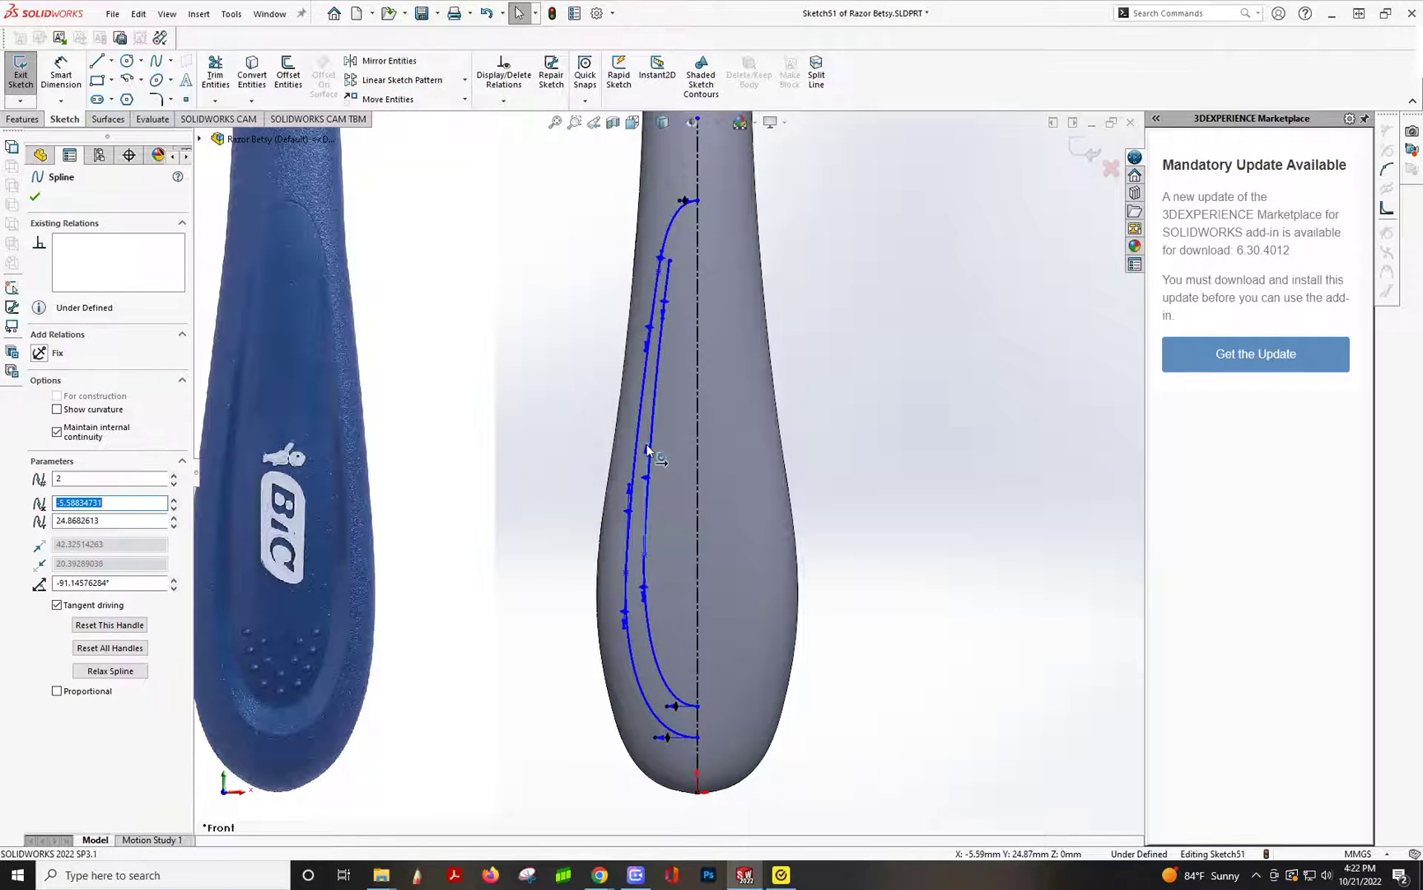
{"action": "left_click", "coordinate": [668, 705]}
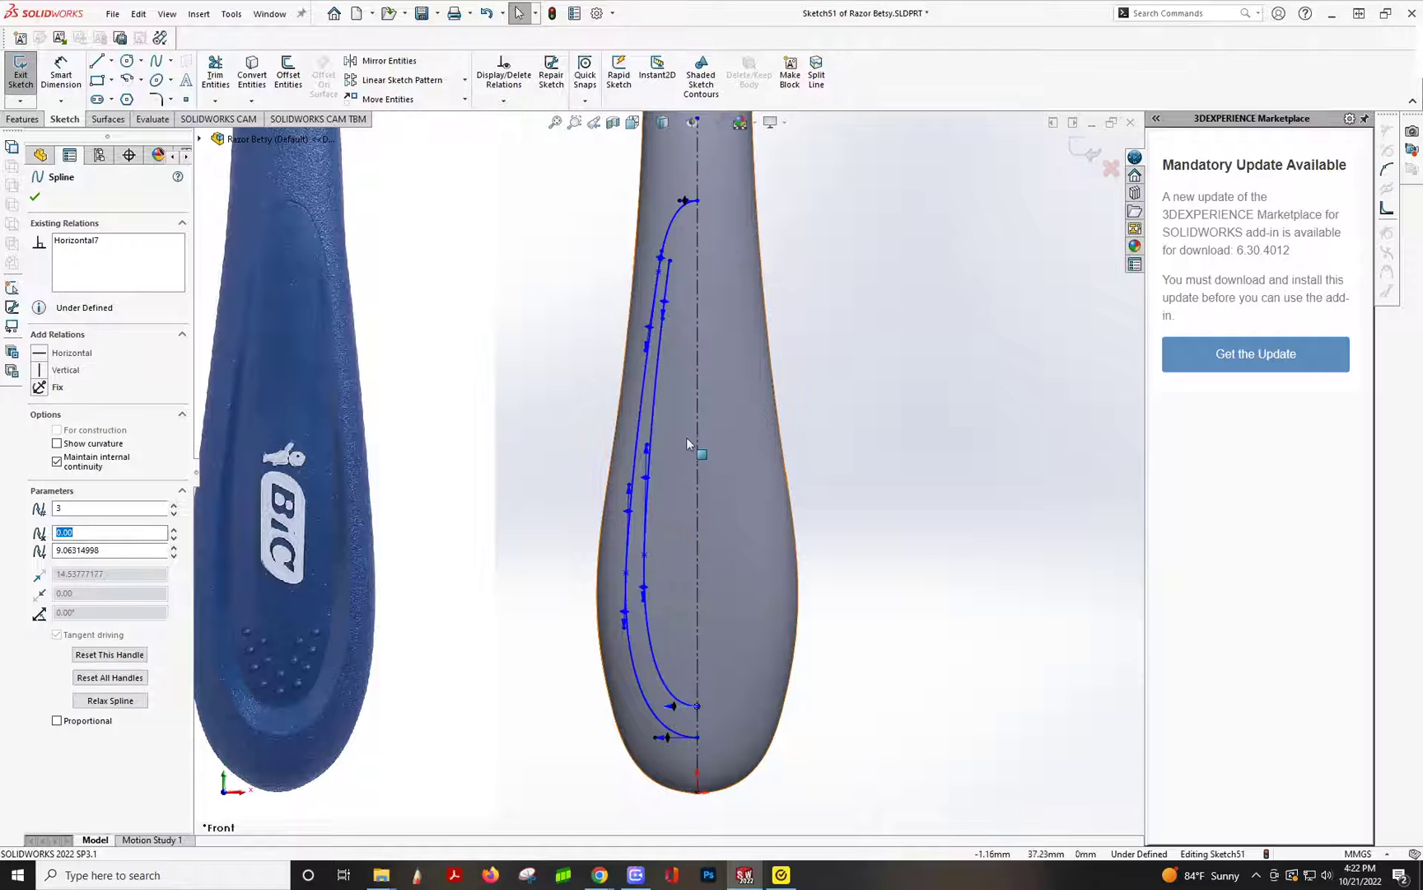
{"action": "left_click", "coordinate": [647, 448]}
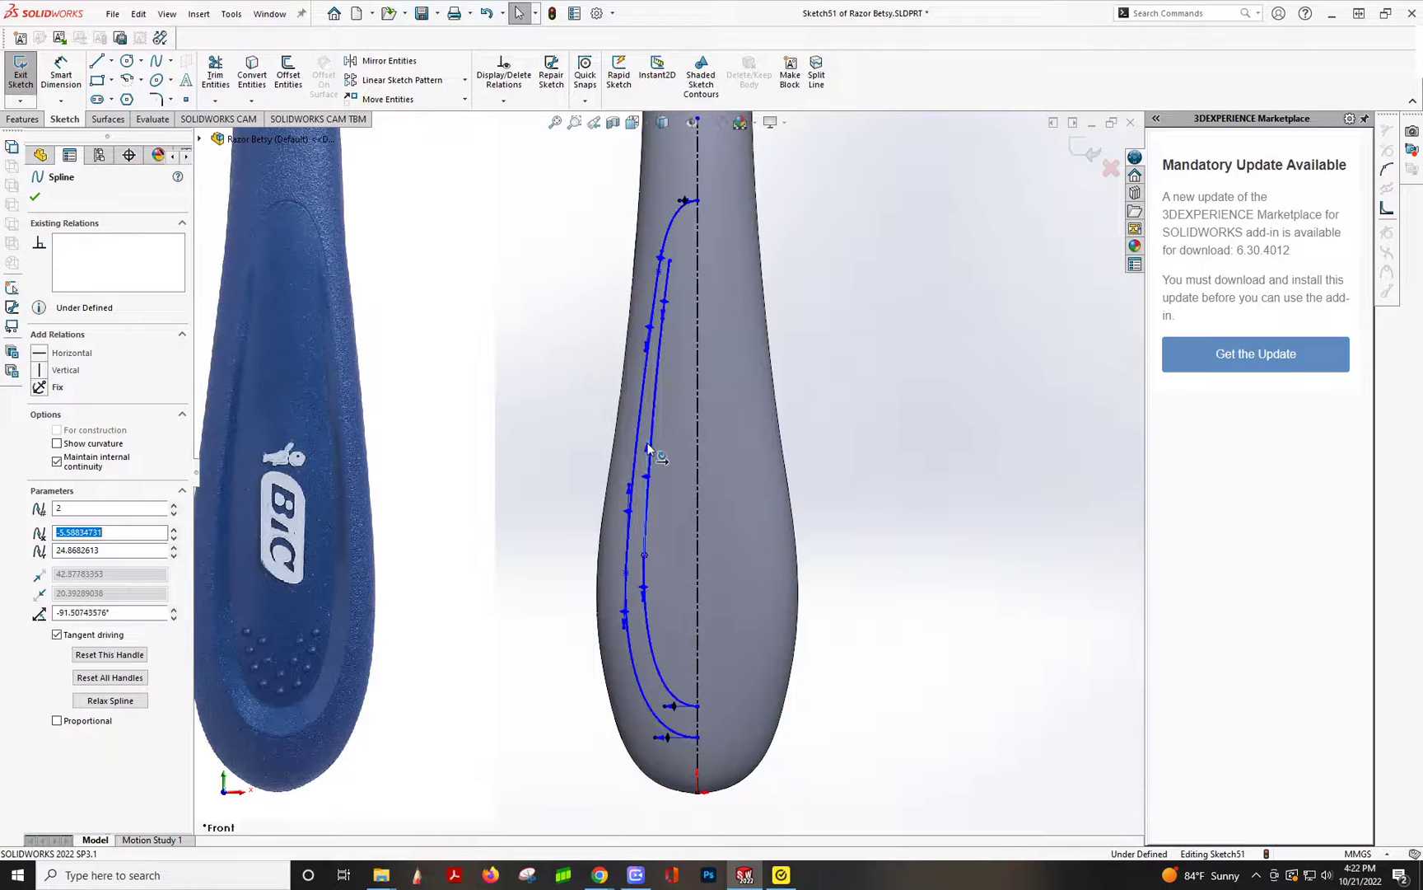
{"action": "left_click_drag", "start_coordinate": [646, 443], "coordinate": [647, 444]}
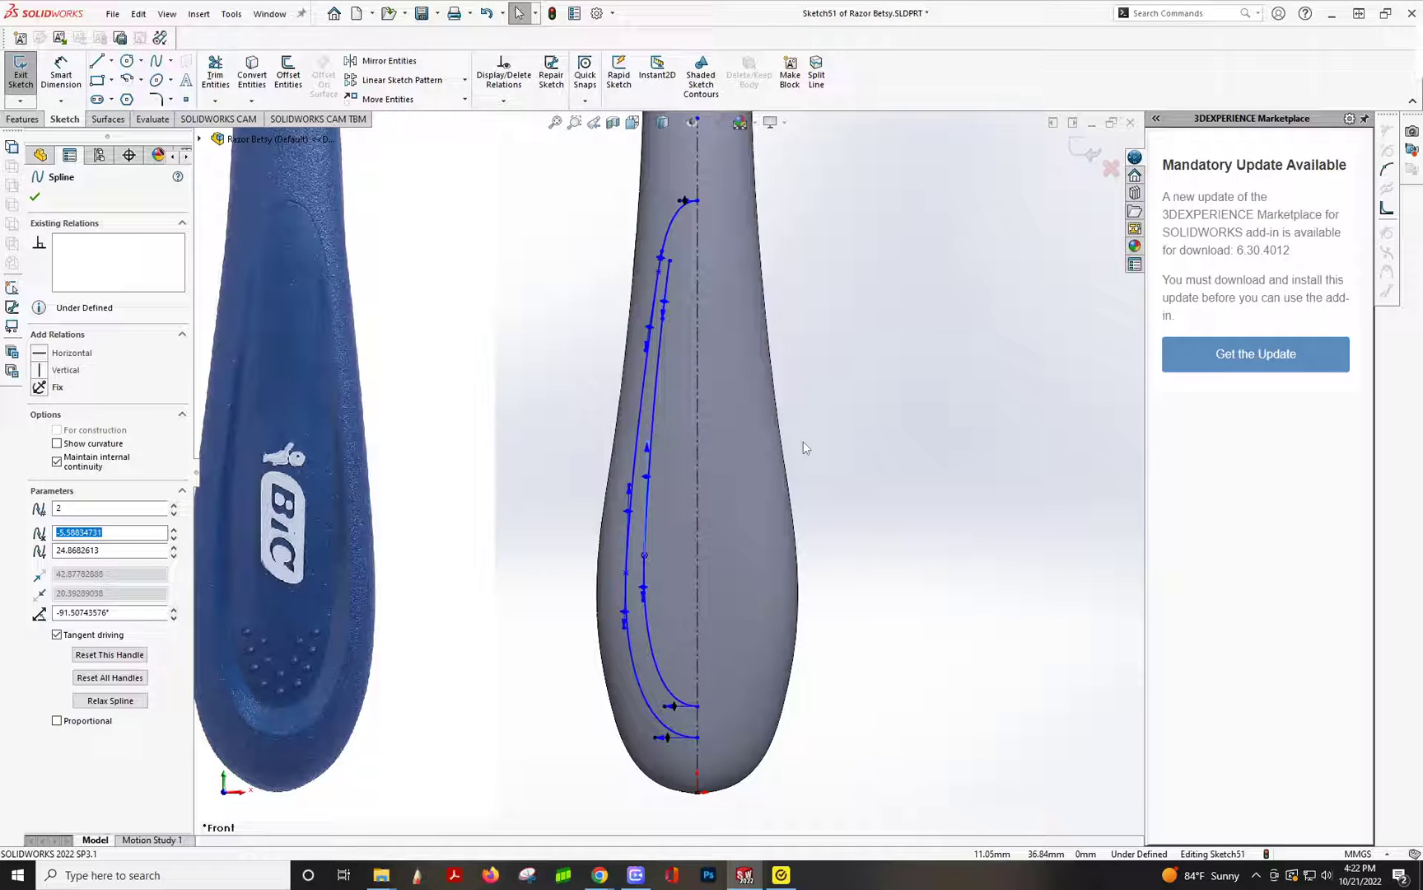
- Mirror the outer and inner splines about the vertical centerline, keeping the originals, and exit the sketch
{"action": "scroll", "coordinate": [804, 447], "scroll_direction": "up", "scroll_amount": 3}
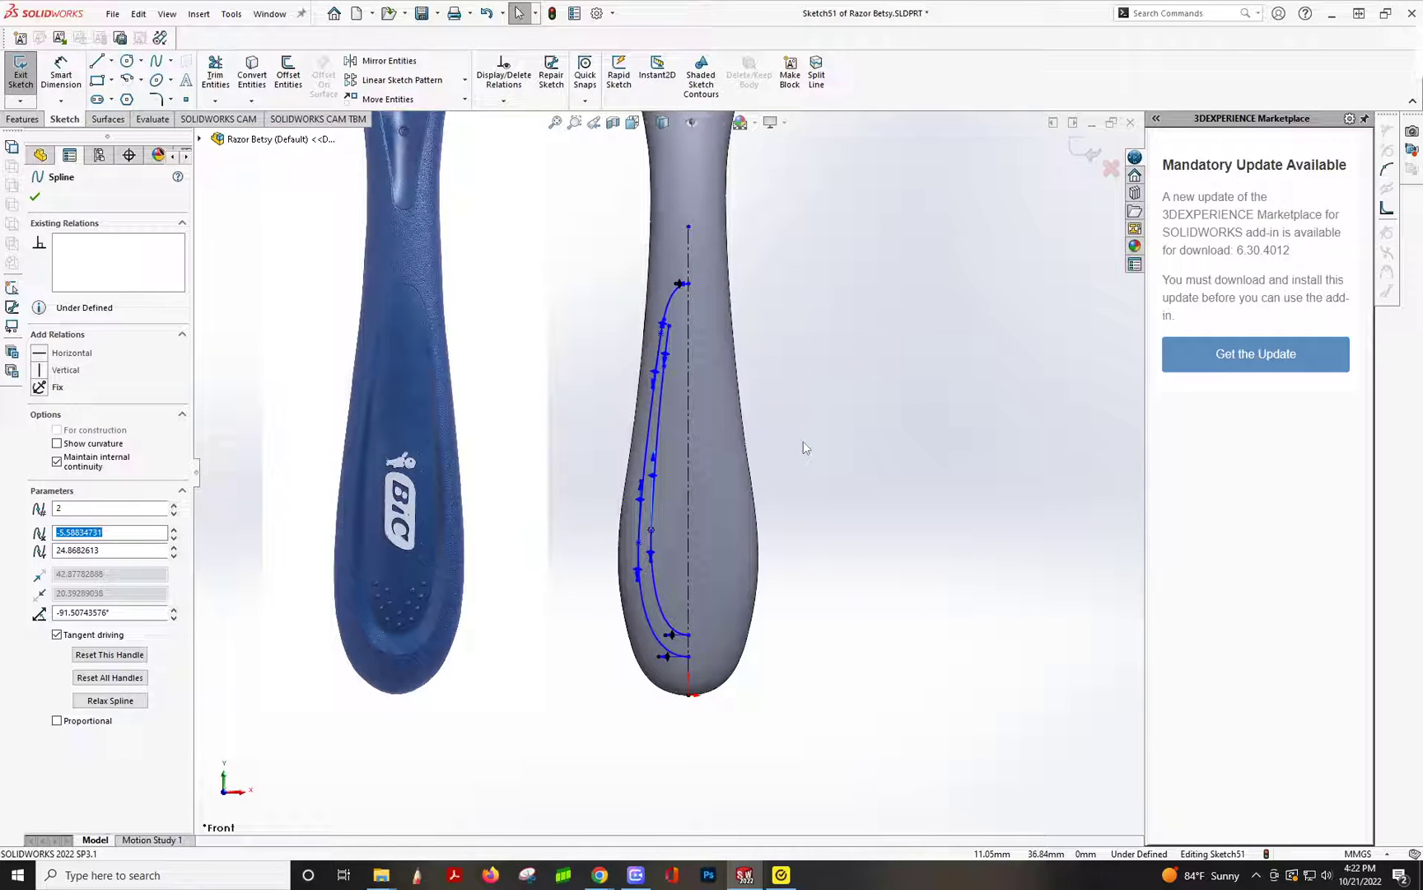
{"action": "scroll", "coordinate": [804, 447], "scroll_direction": "down", "scroll_amount": 2}
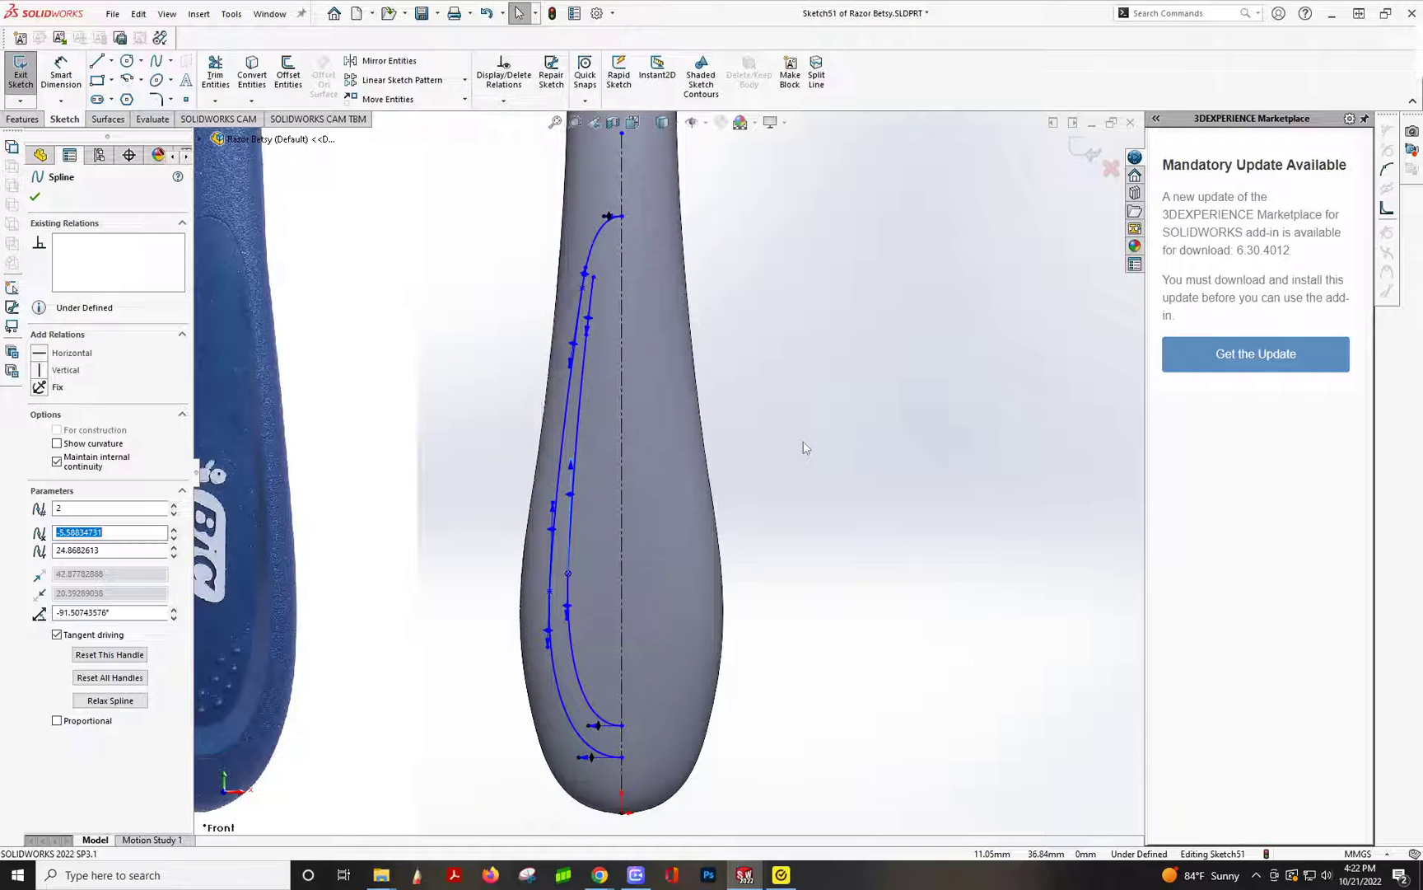
{"action": "left_click", "coordinate": [383, 61]}
{"action": "left_click", "coordinate": [588, 276]}
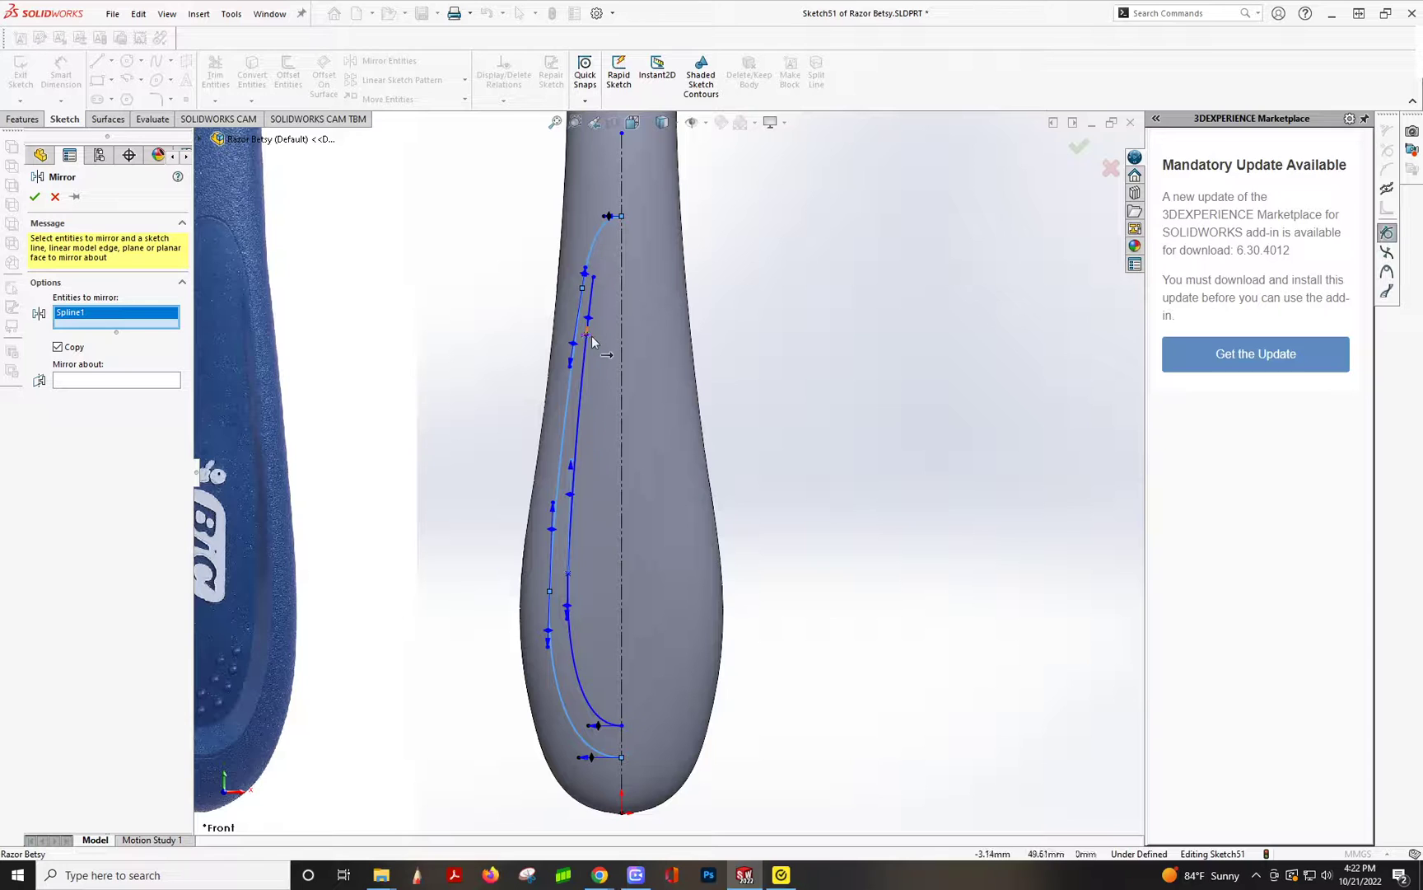
{"action": "left_click", "coordinate": [585, 356]}
{"action": "left_click", "coordinate": [124, 393]}
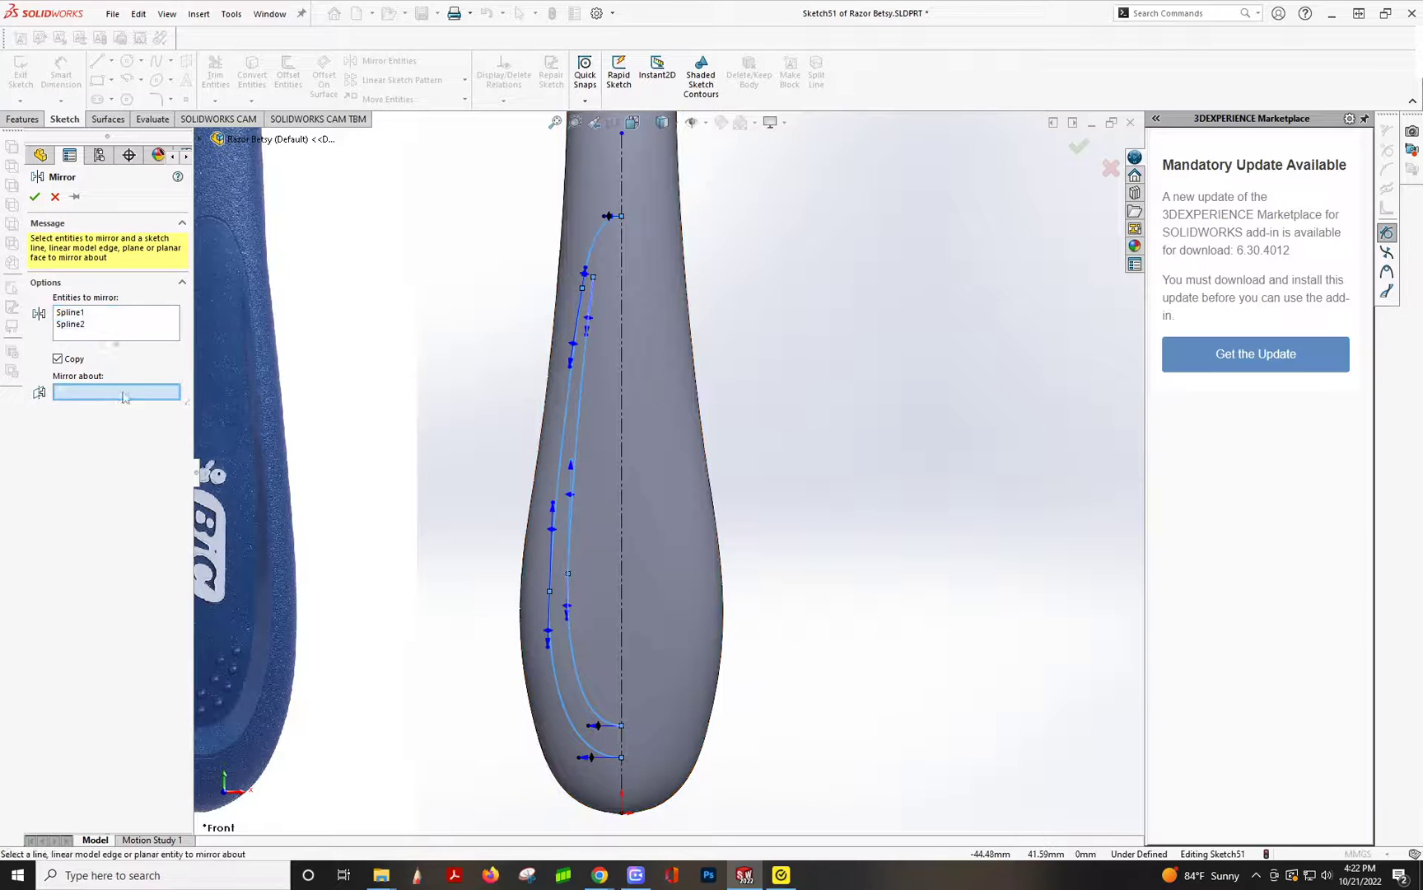
{"action": "left_click", "coordinate": [621, 345]}
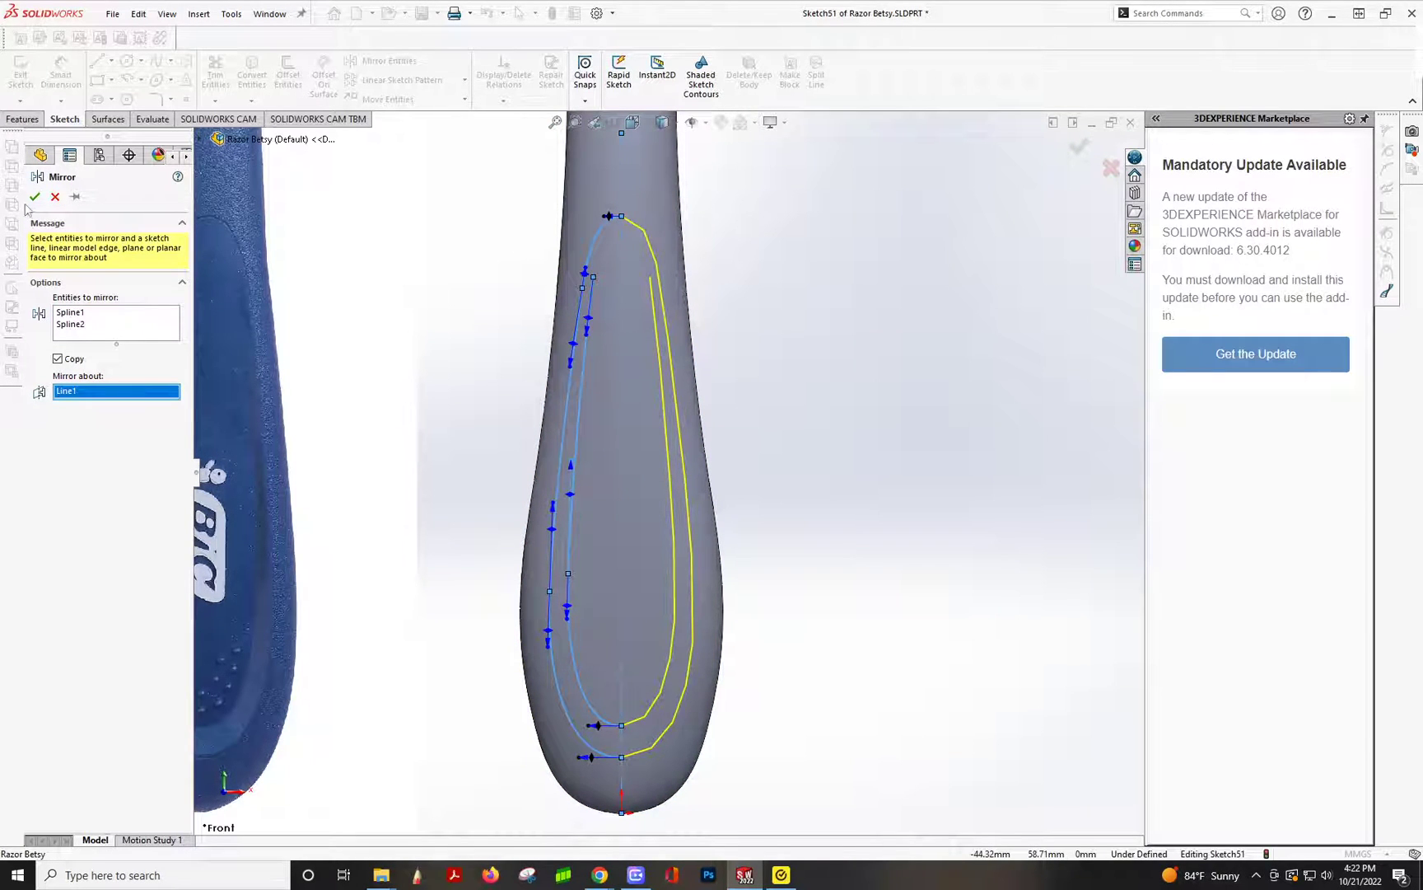
{"action": "key", "text": "Return"}
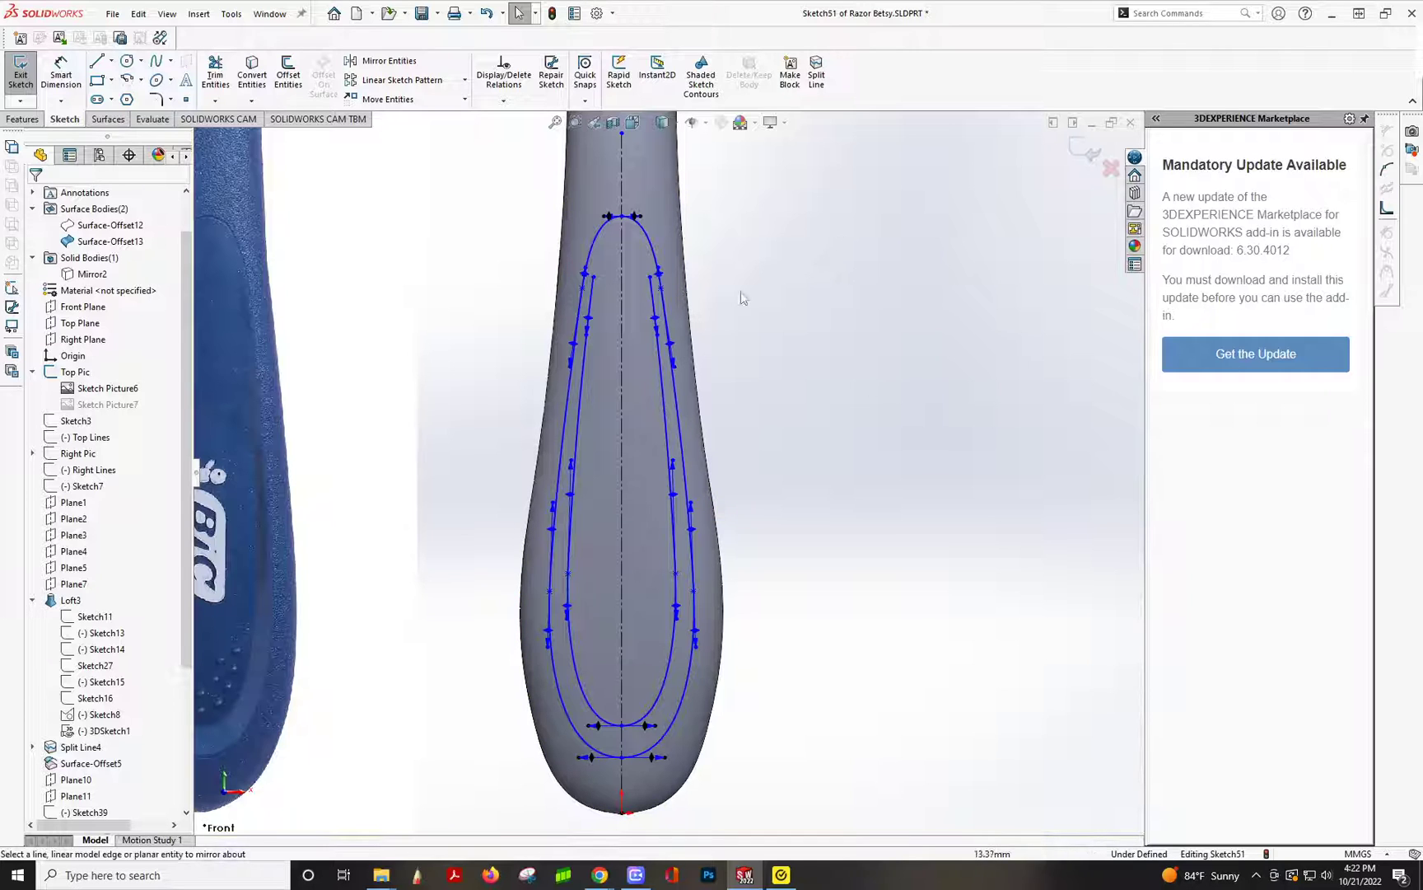
{"action": "left_click", "coordinate": [1089, 154]}
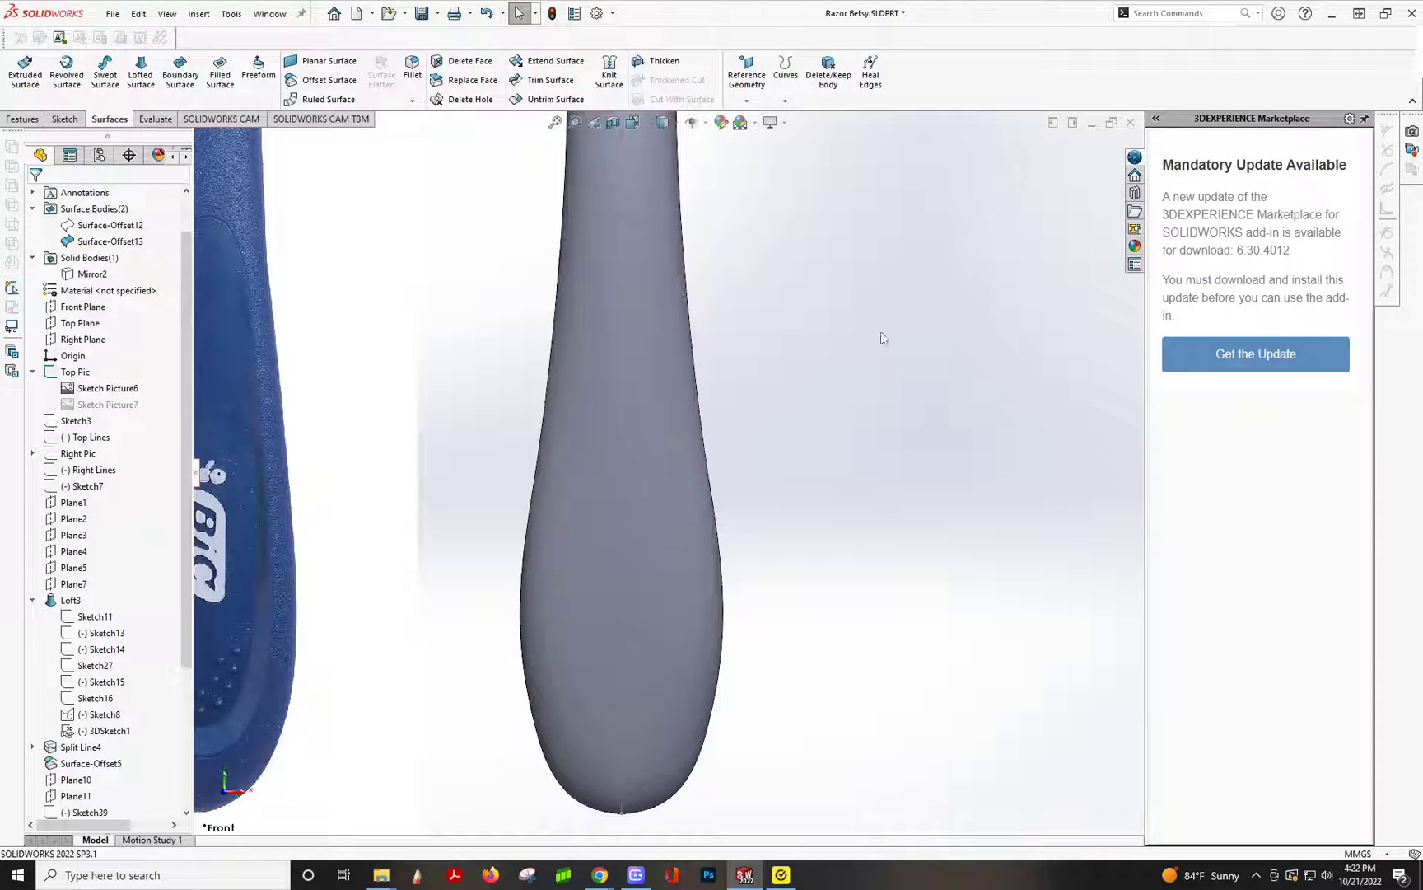
- Change the color of the grip outline sketch to light cyan for all configurations
{"action": "scroll", "coordinate": [734, 434], "scroll_direction": "down", "scroll_amount": 3}
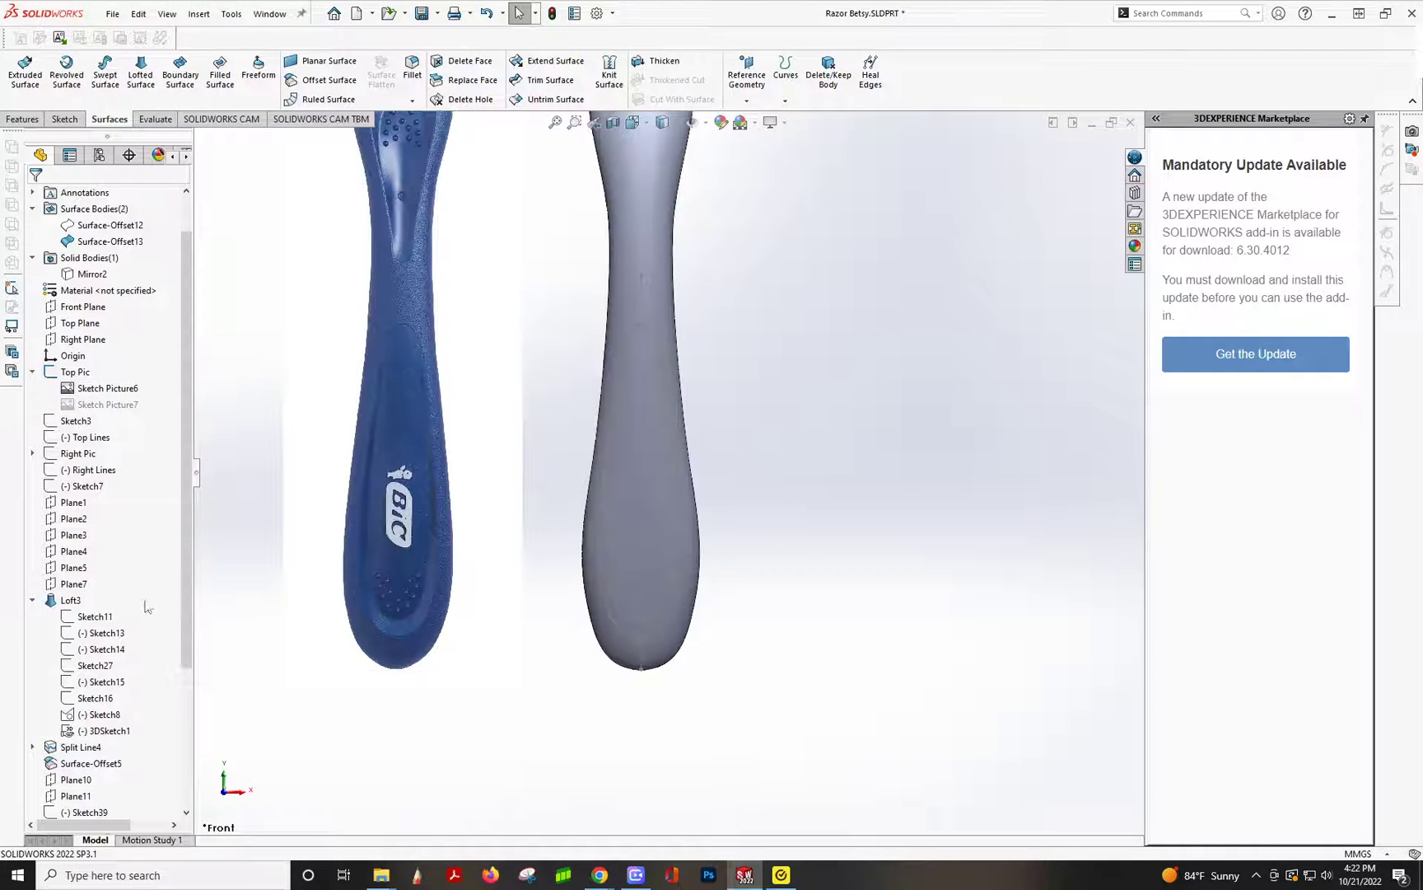
{"action": "scroll", "coordinate": [146, 607], "scroll_direction": "down", "scroll_amount": 4}
{"action": "right_click", "coordinate": [74, 796]}
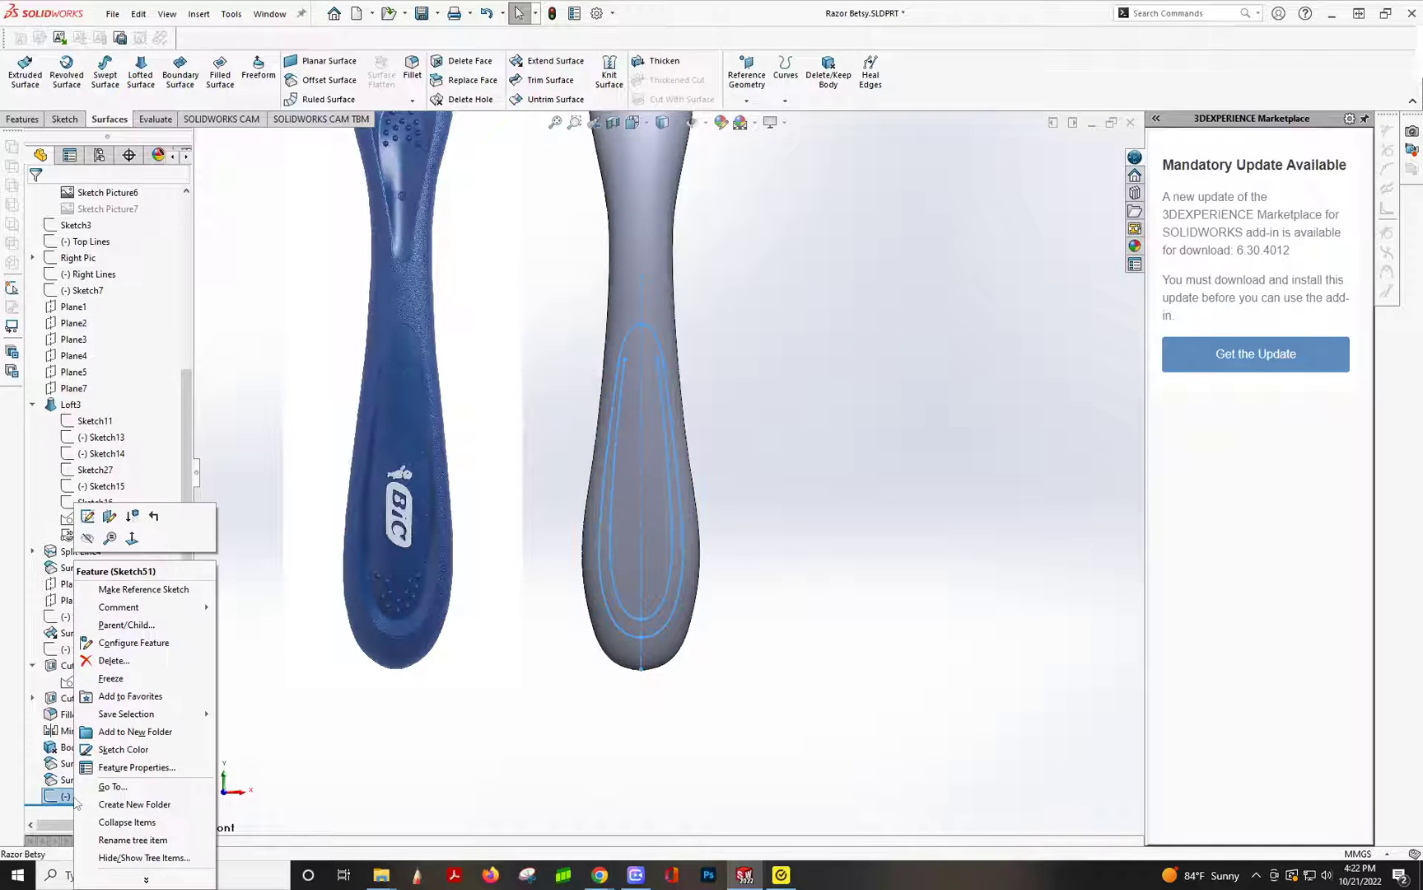
{"action": "left_click", "coordinate": [123, 748]}
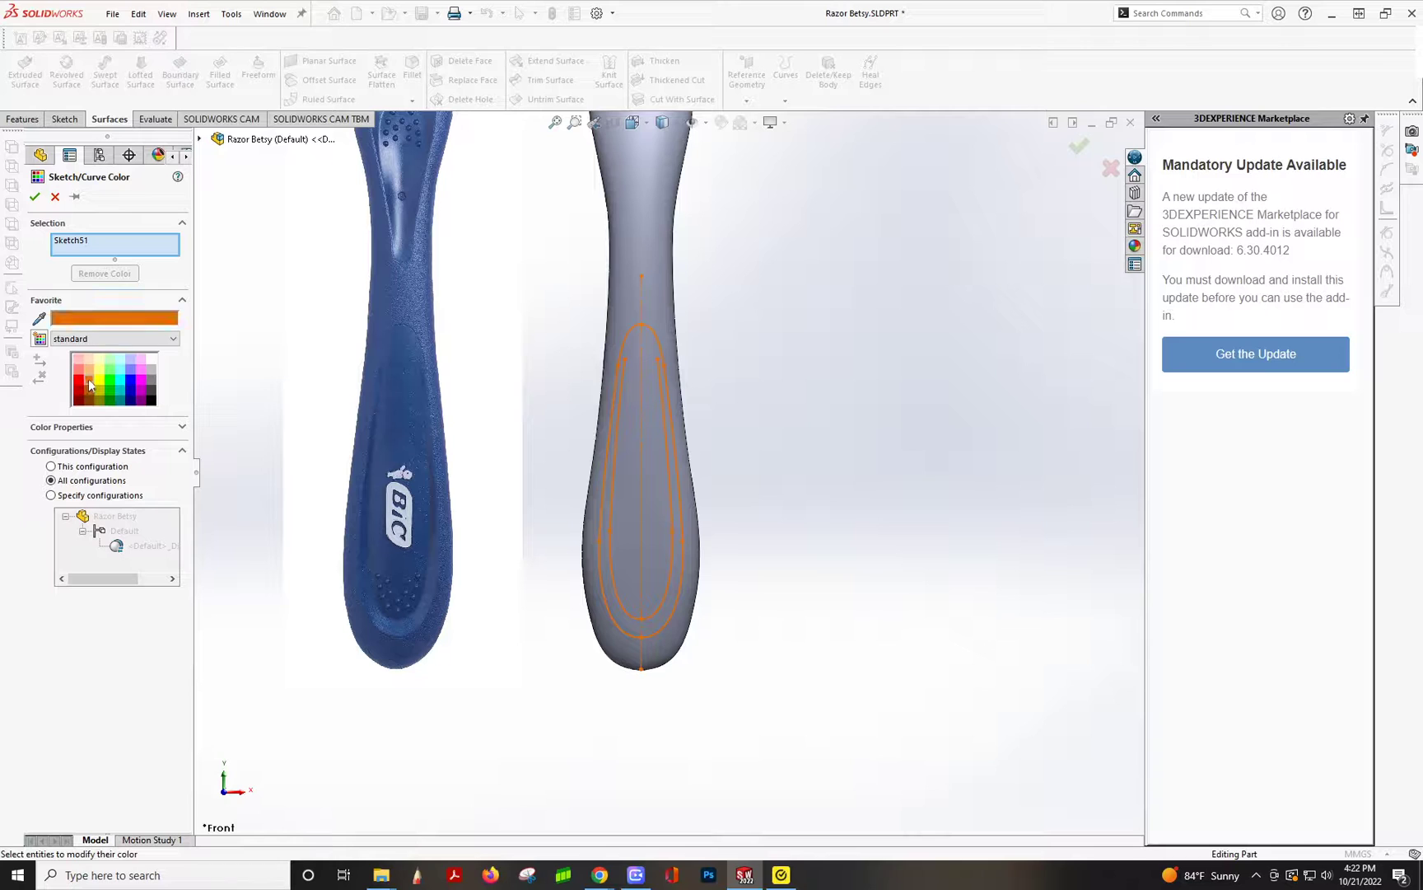
{"action": "left_click", "coordinate": [88, 371]}
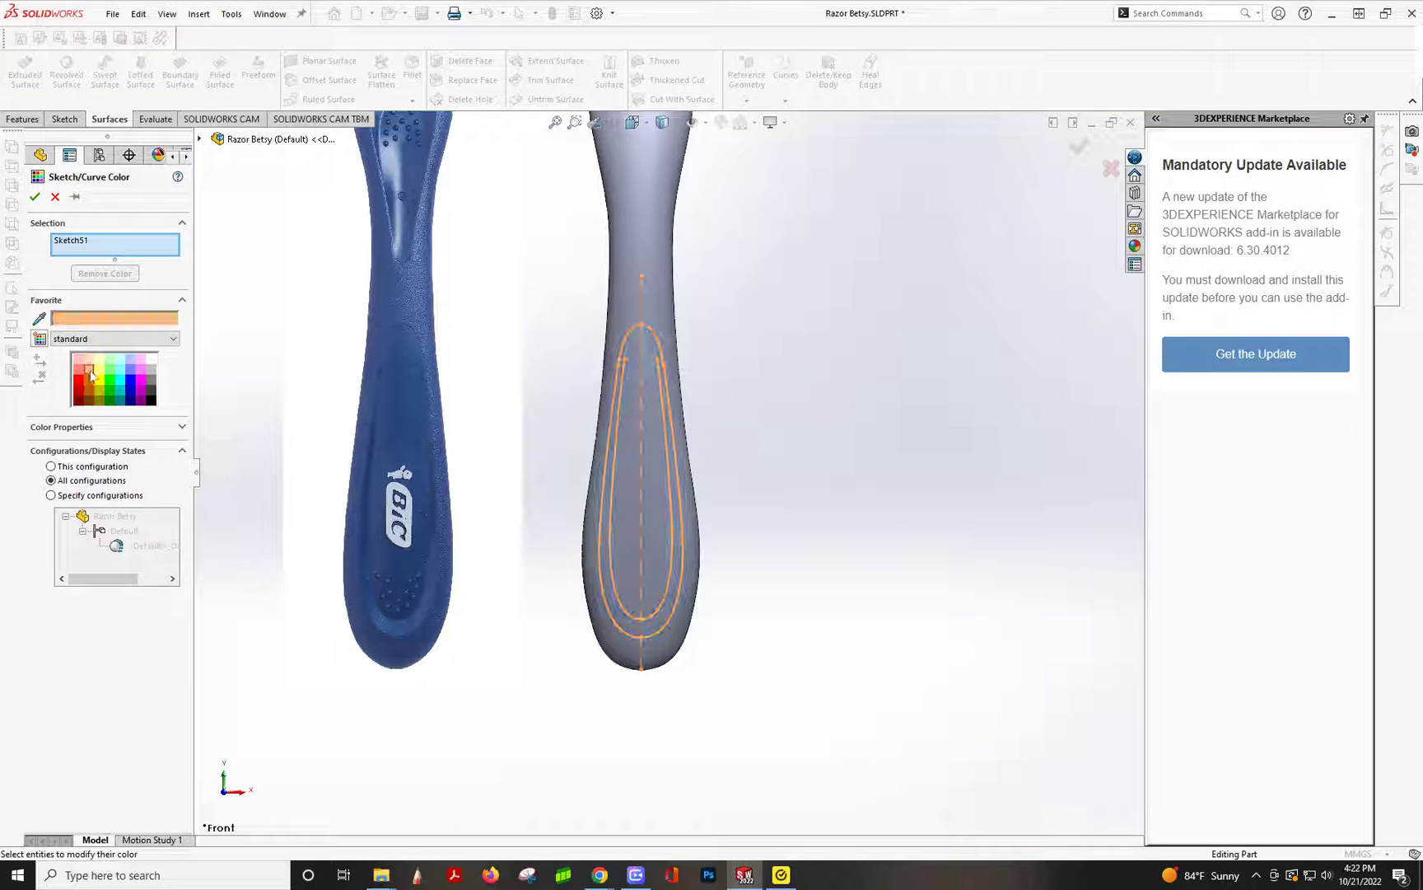
{"action": "left_click", "coordinate": [98, 371]}
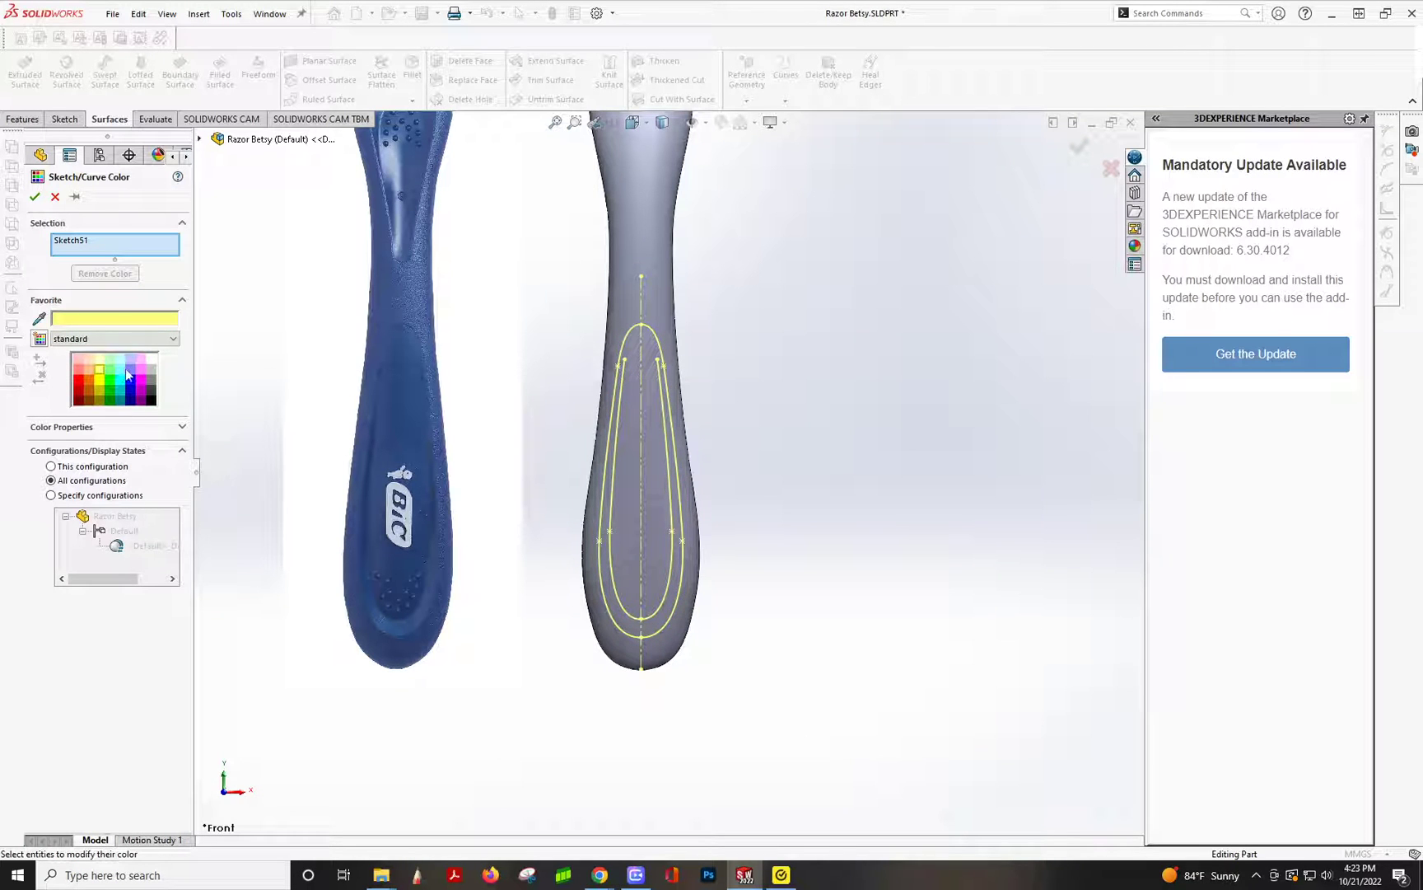
{"action": "left_click", "coordinate": [121, 371]}
{"action": "left_click", "coordinate": [130, 370]}
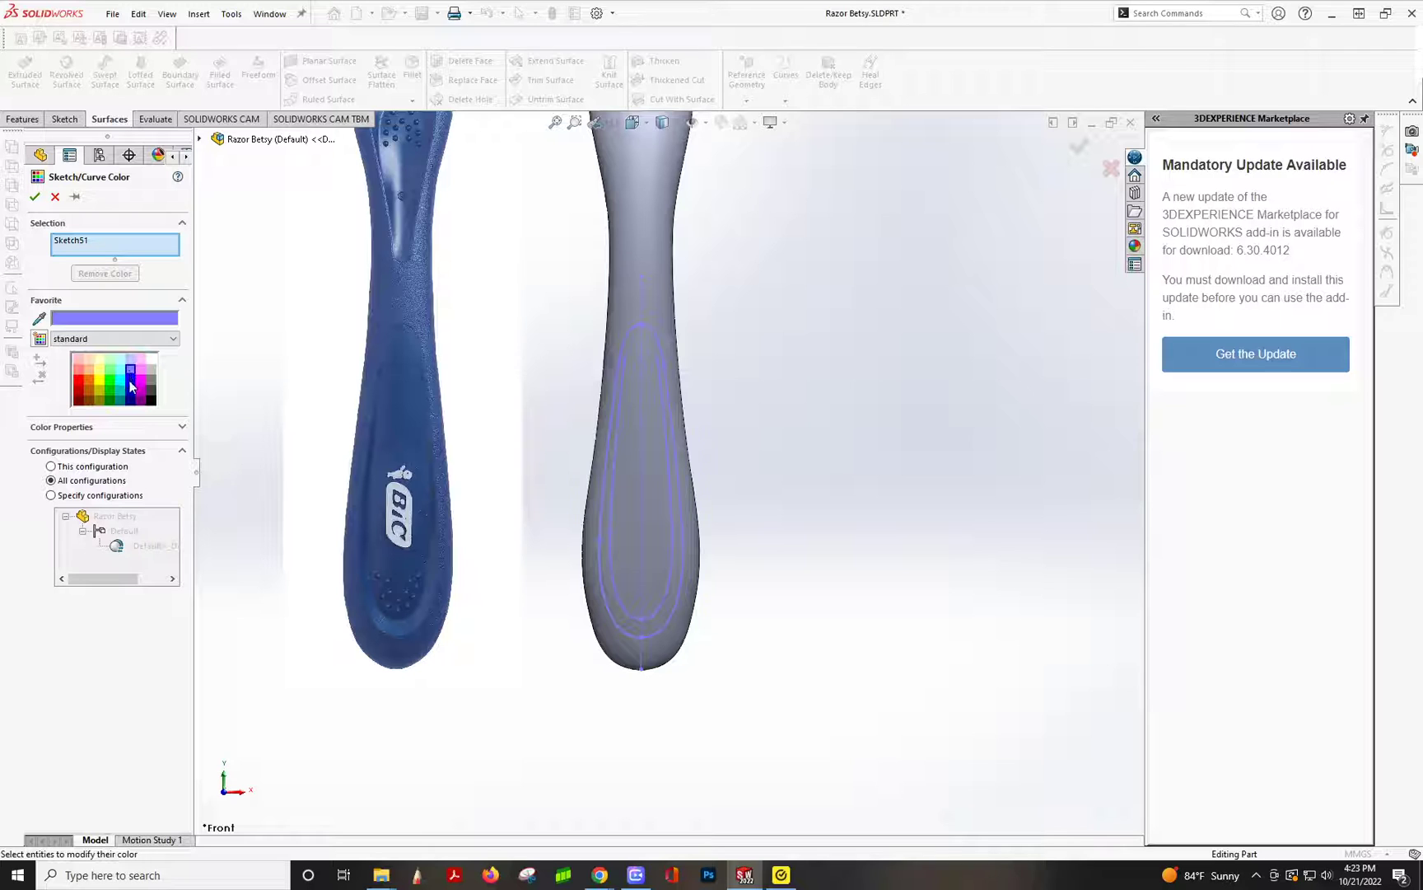
{"action": "left_click", "coordinate": [130, 381]}
{"action": "left_click", "coordinate": [126, 375]}
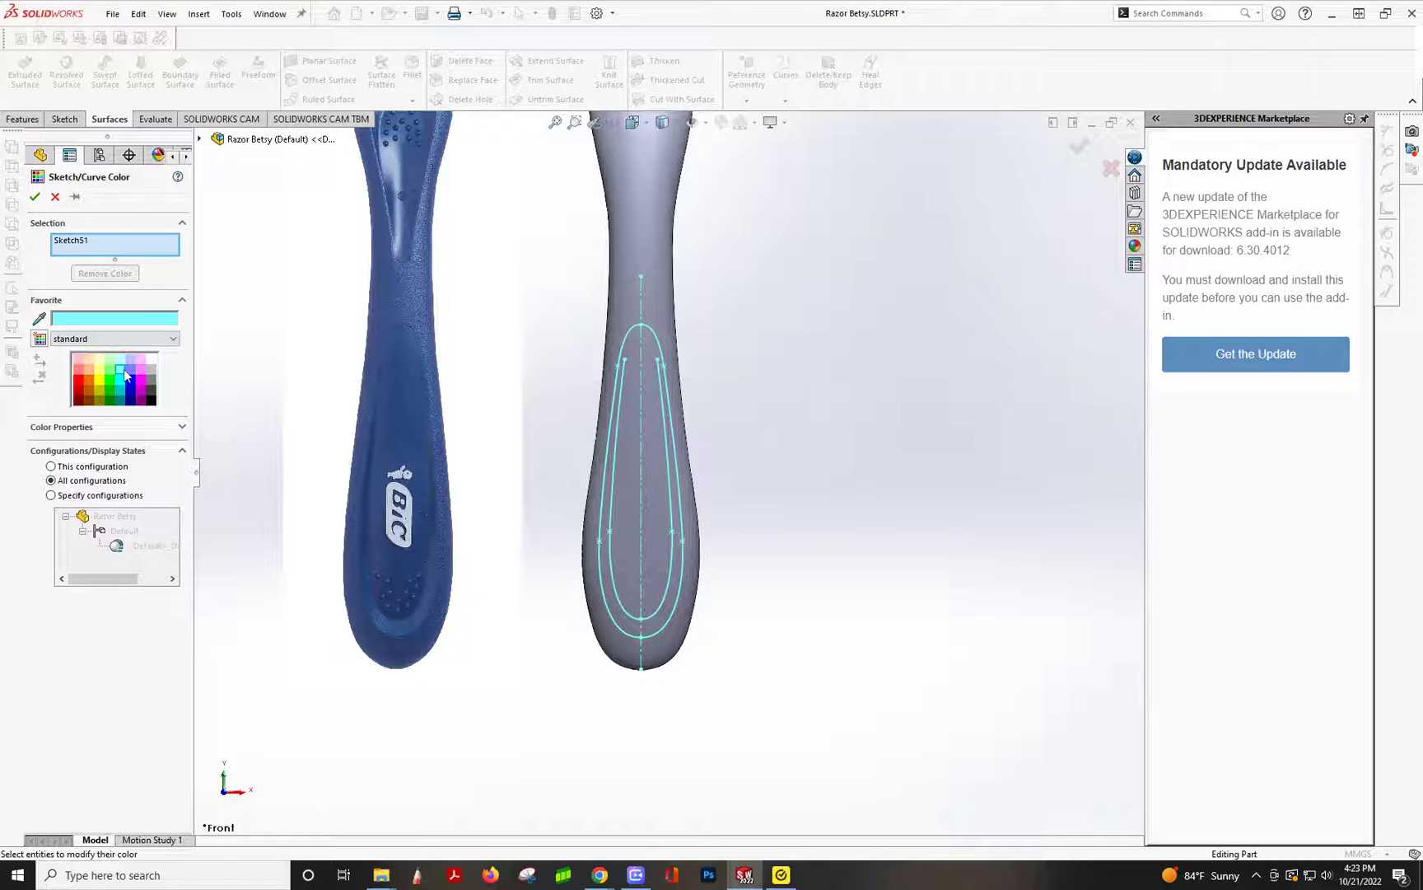
{"action": "left_click", "coordinate": [34, 197]}
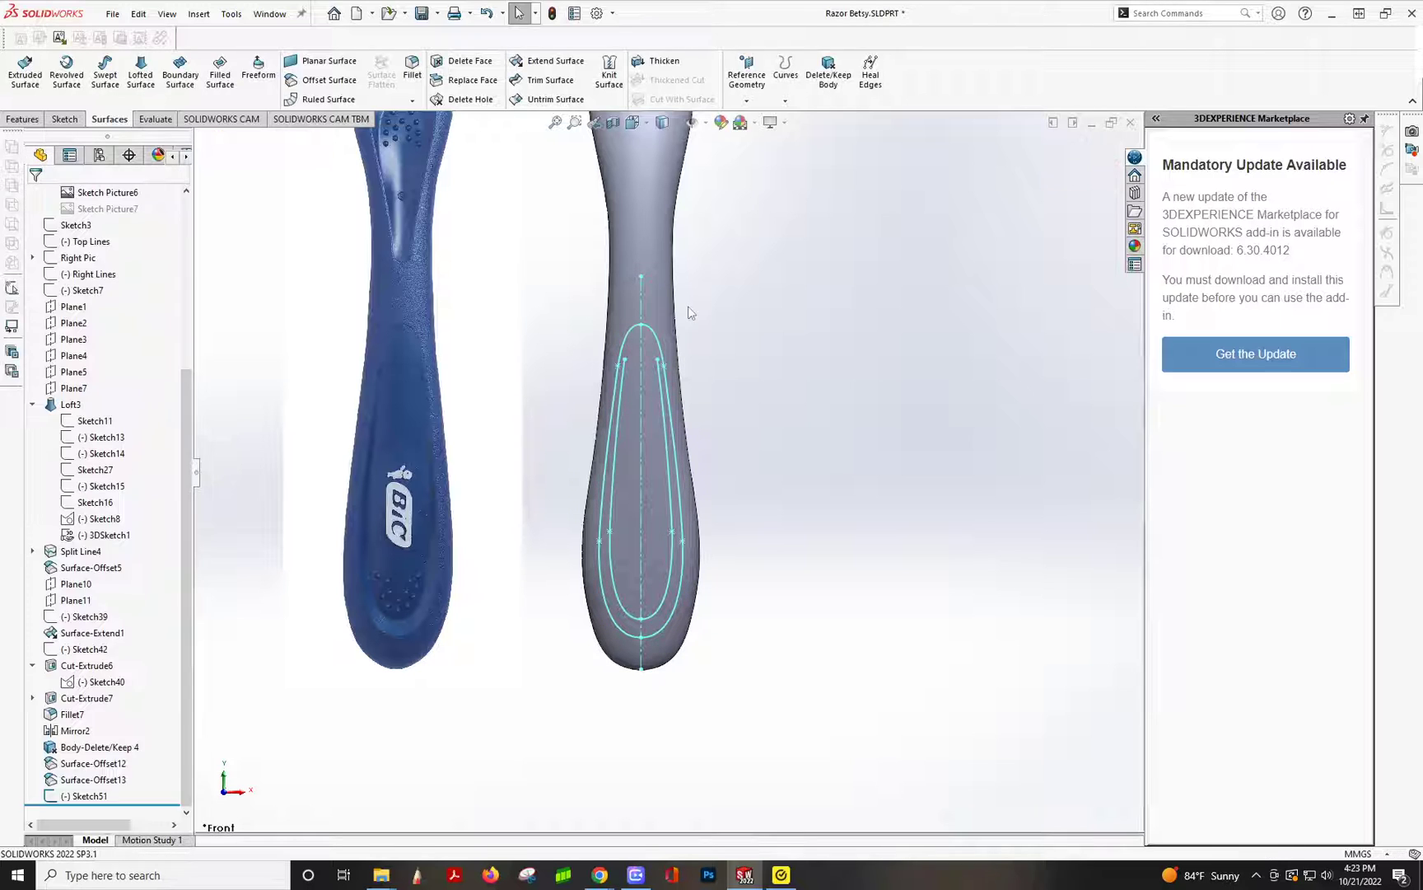
- Start a sketch on the Front Plane and convert both halves of the outer grip outline into it
{"action": "key", "text": "z"}
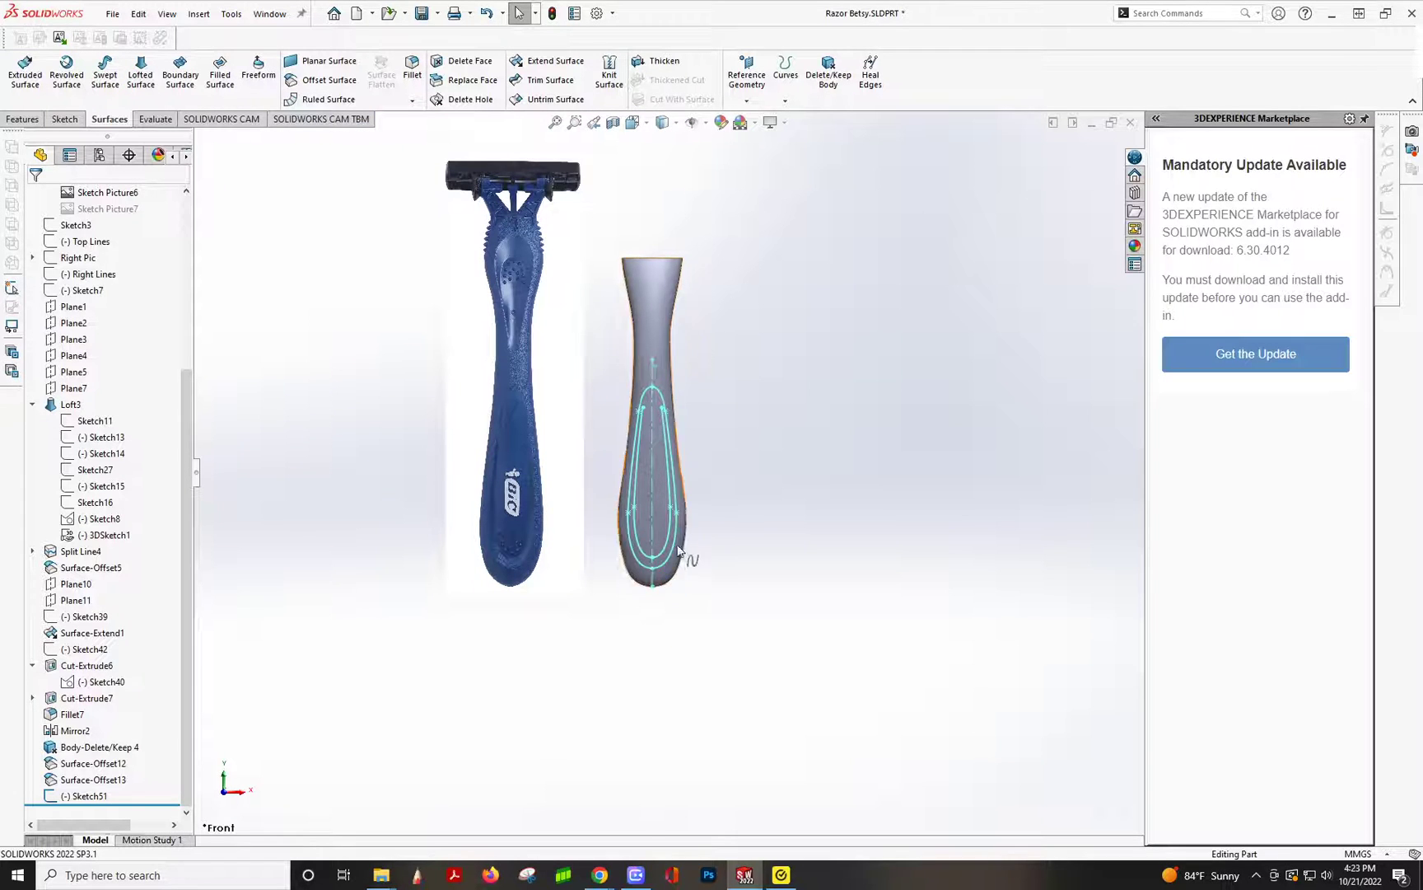
{"action": "scroll", "coordinate": [659, 486], "scroll_direction": "down", "scroll_amount": 3}
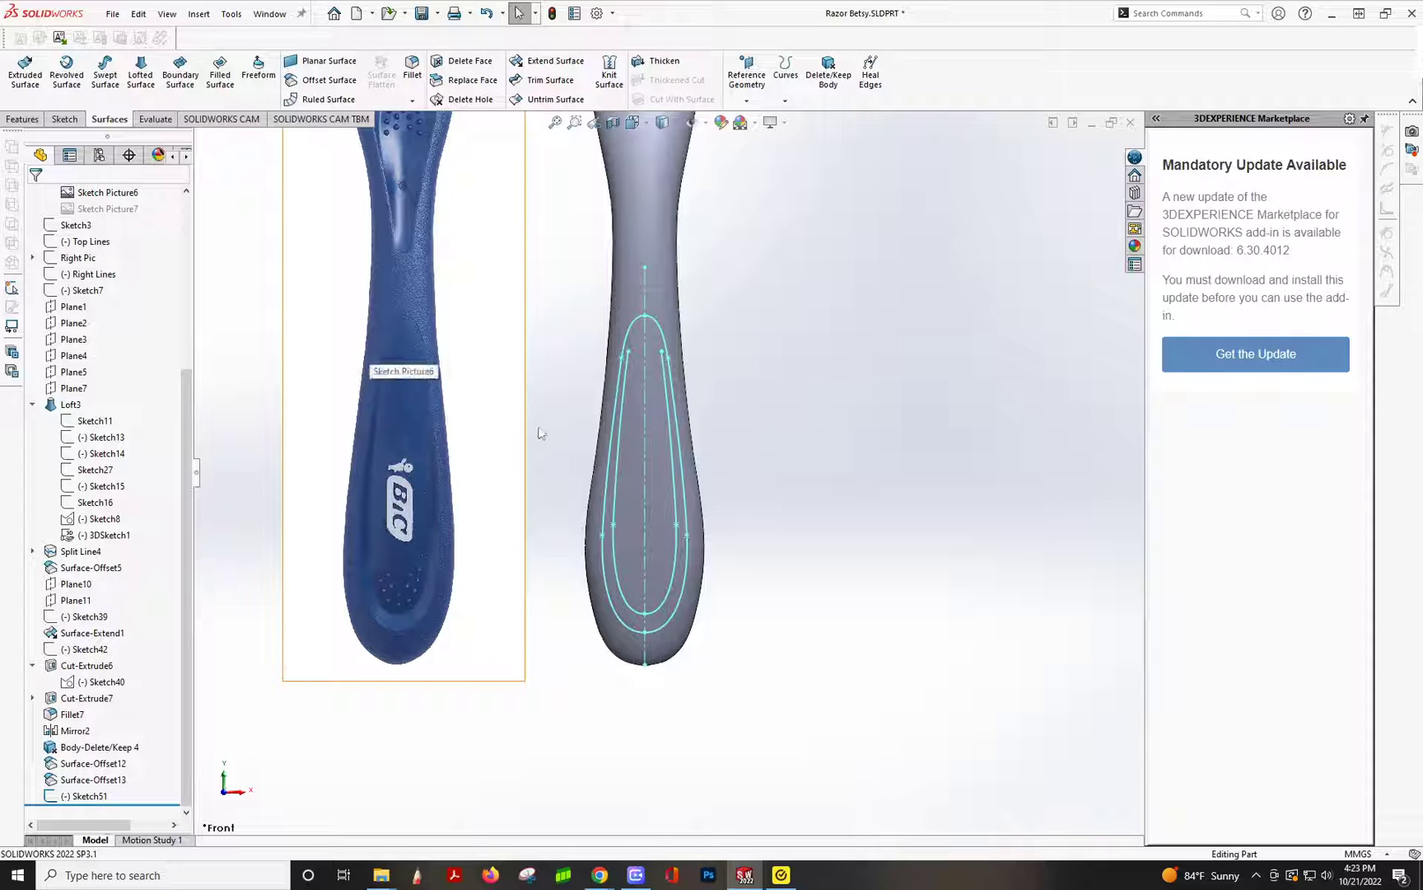
{"action": "scroll", "coordinate": [77, 265], "scroll_direction": "up", "scroll_amount": 3}
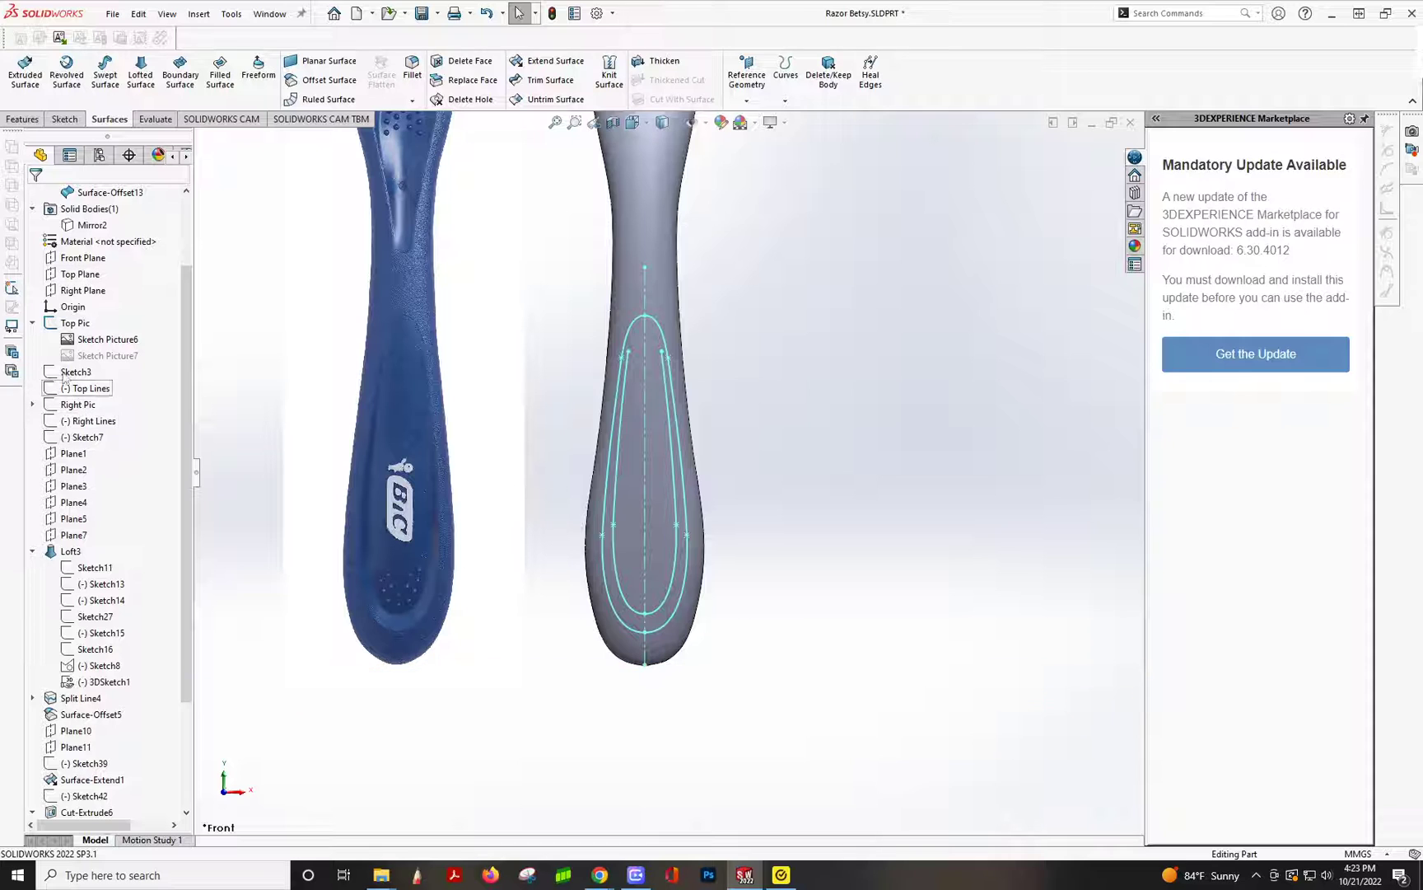
{"action": "left_click", "coordinate": [83, 258]}
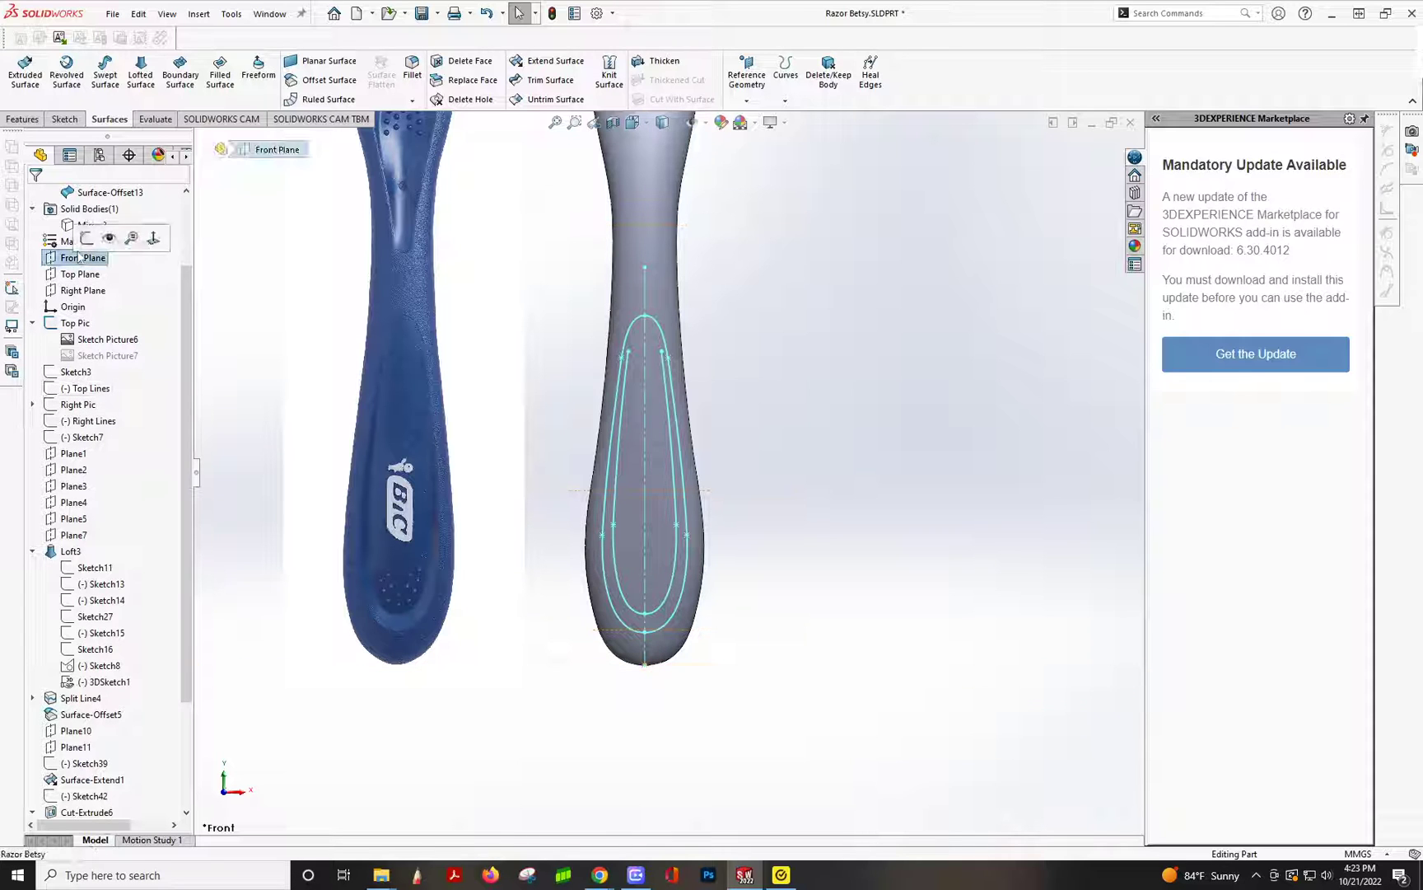
{"action": "left_click", "coordinate": [97, 270]}
{"action": "scroll", "coordinate": [715, 713], "scroll_direction": "down", "scroll_amount": 9}
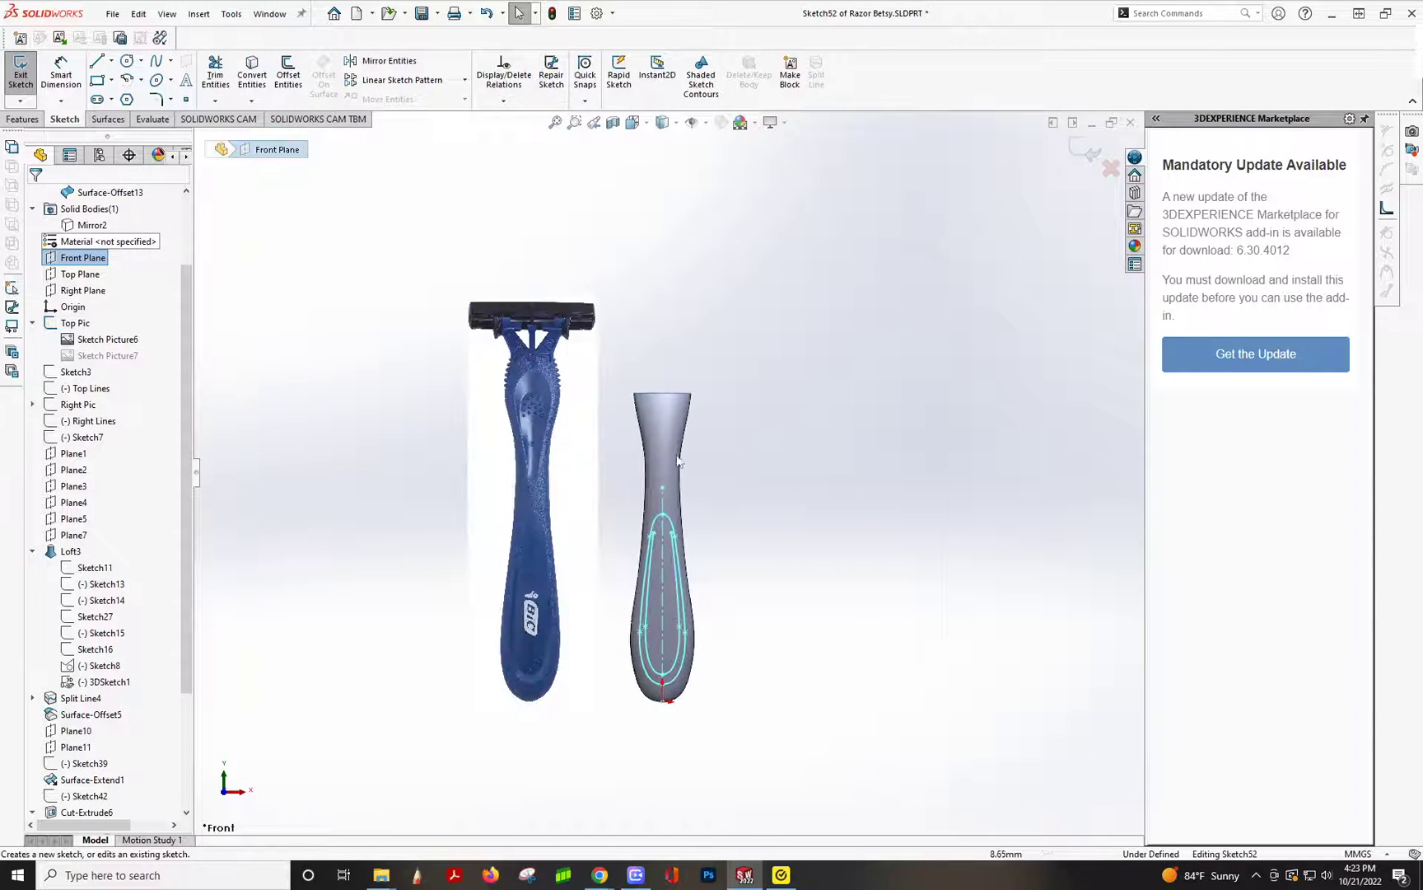
{"action": "left_click", "coordinate": [241, 80]}
{"action": "scroll", "coordinate": [725, 626], "scroll_direction": "down", "scroll_amount": 5}
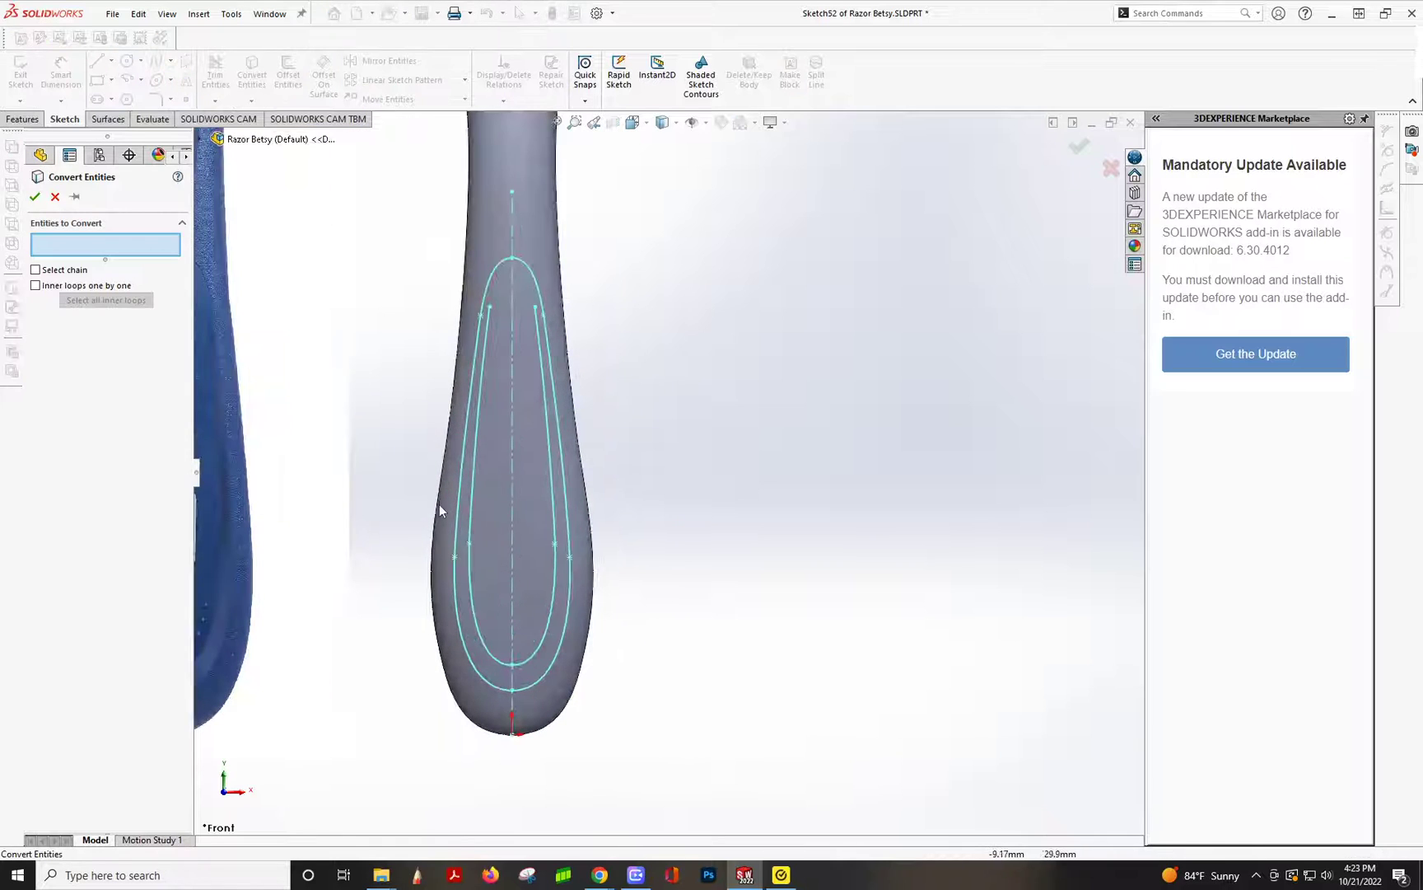
{"action": "left_click", "coordinate": [460, 510]}
{"action": "left_click", "coordinate": [559, 458]}
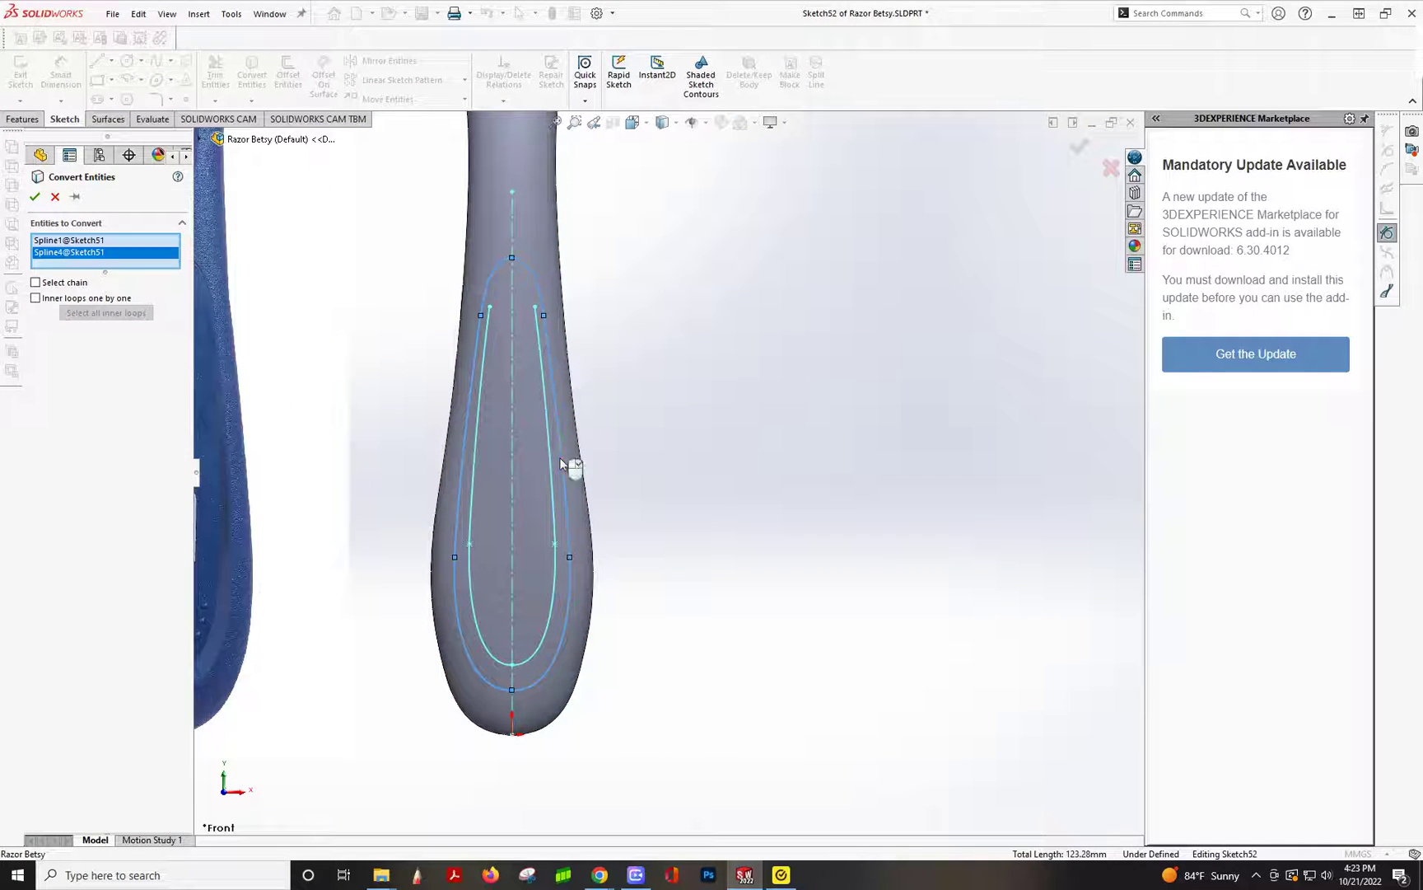
{"action": "left_click", "coordinate": [34, 196]}
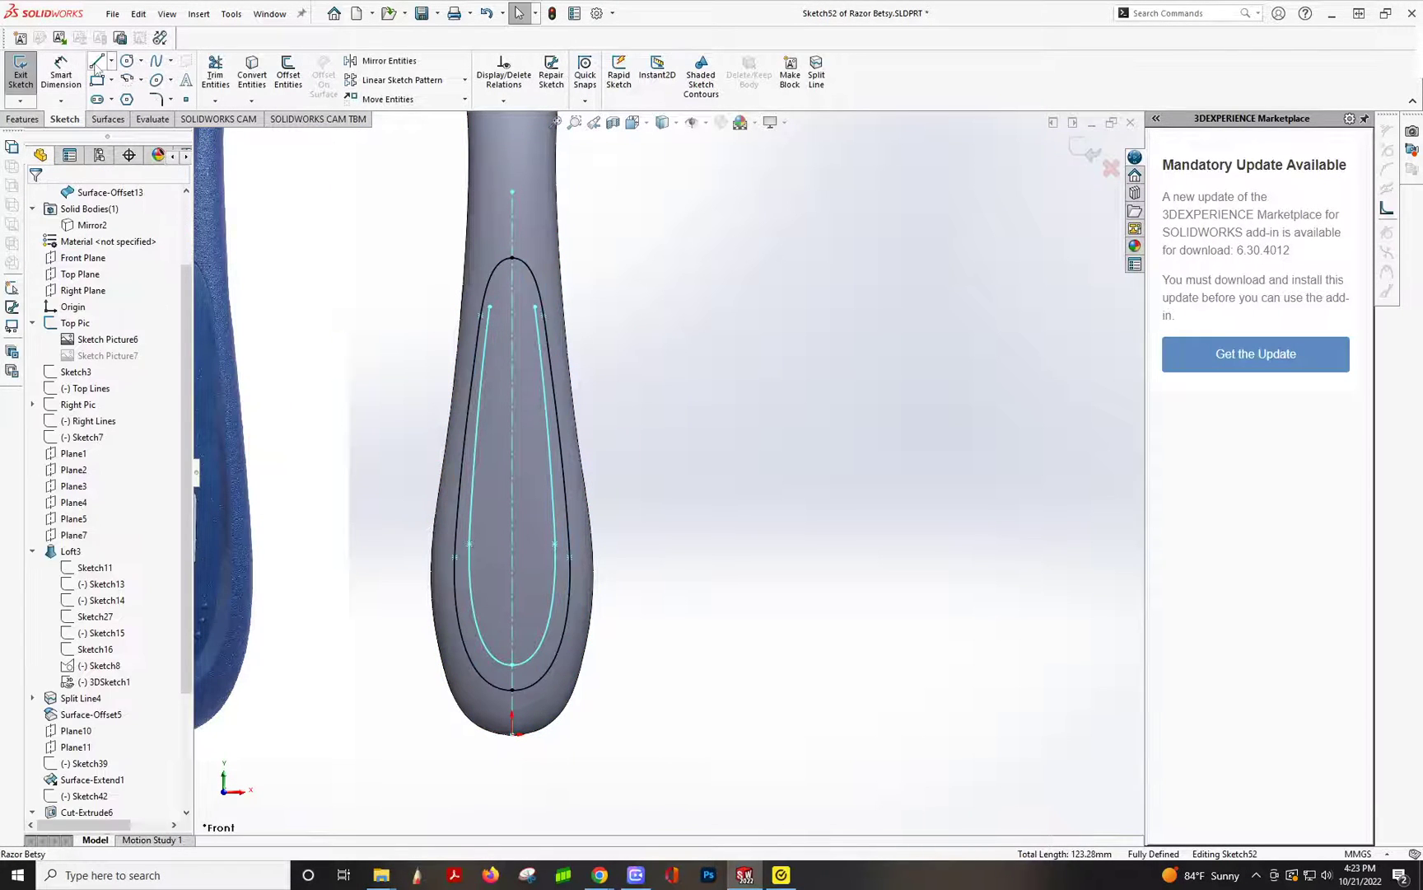
- Draw a horizontal line across the outer outline at the height of the inner splines' upper endpoints
{"action": "left_click", "coordinate": [97, 61]}
{"action": "scroll", "coordinate": [416, 262], "scroll_direction": "down", "scroll_amount": 5}
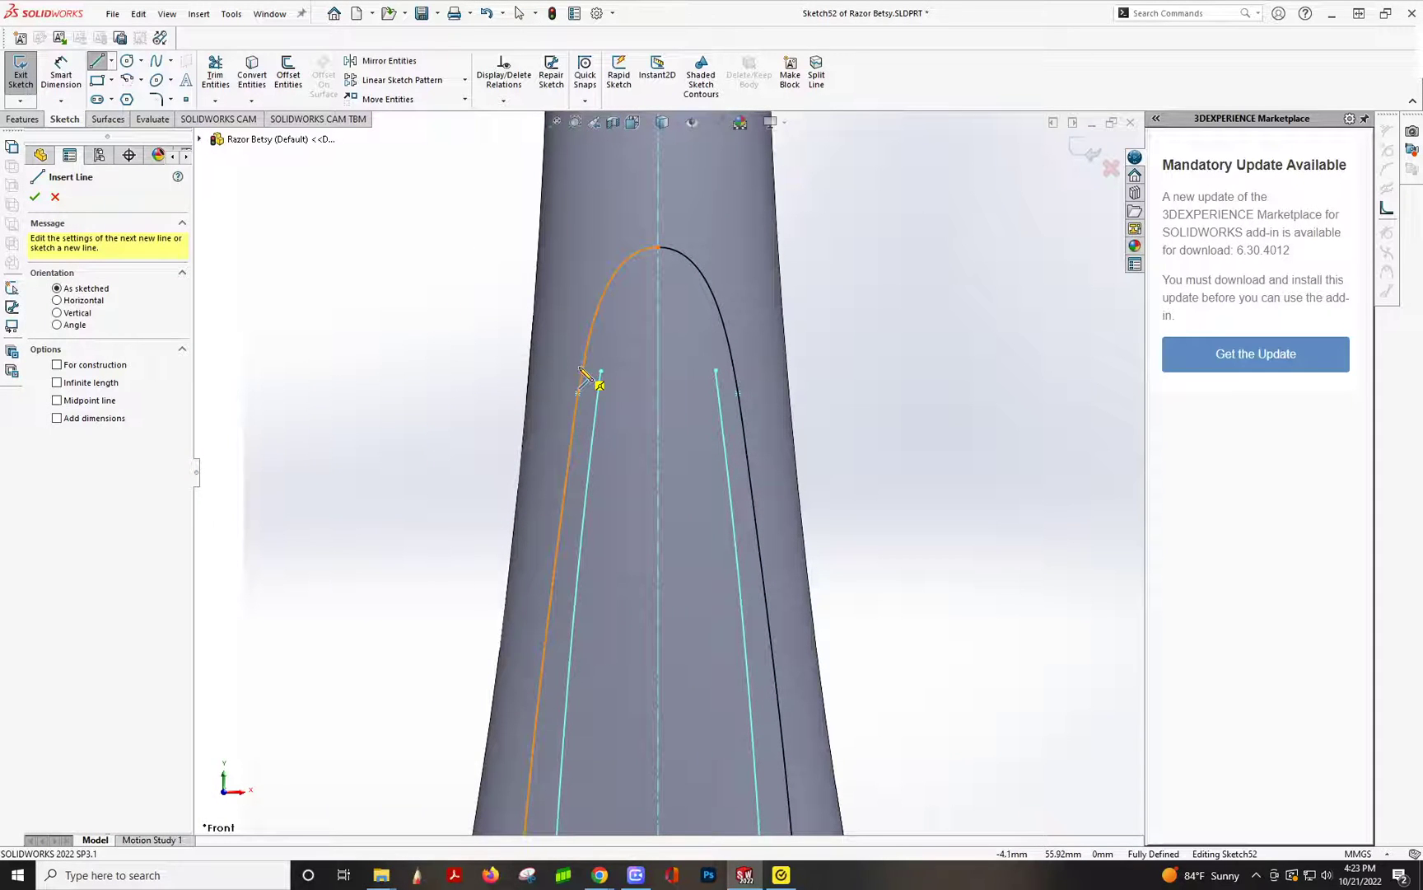
{"action": "left_click", "coordinate": [582, 371]}
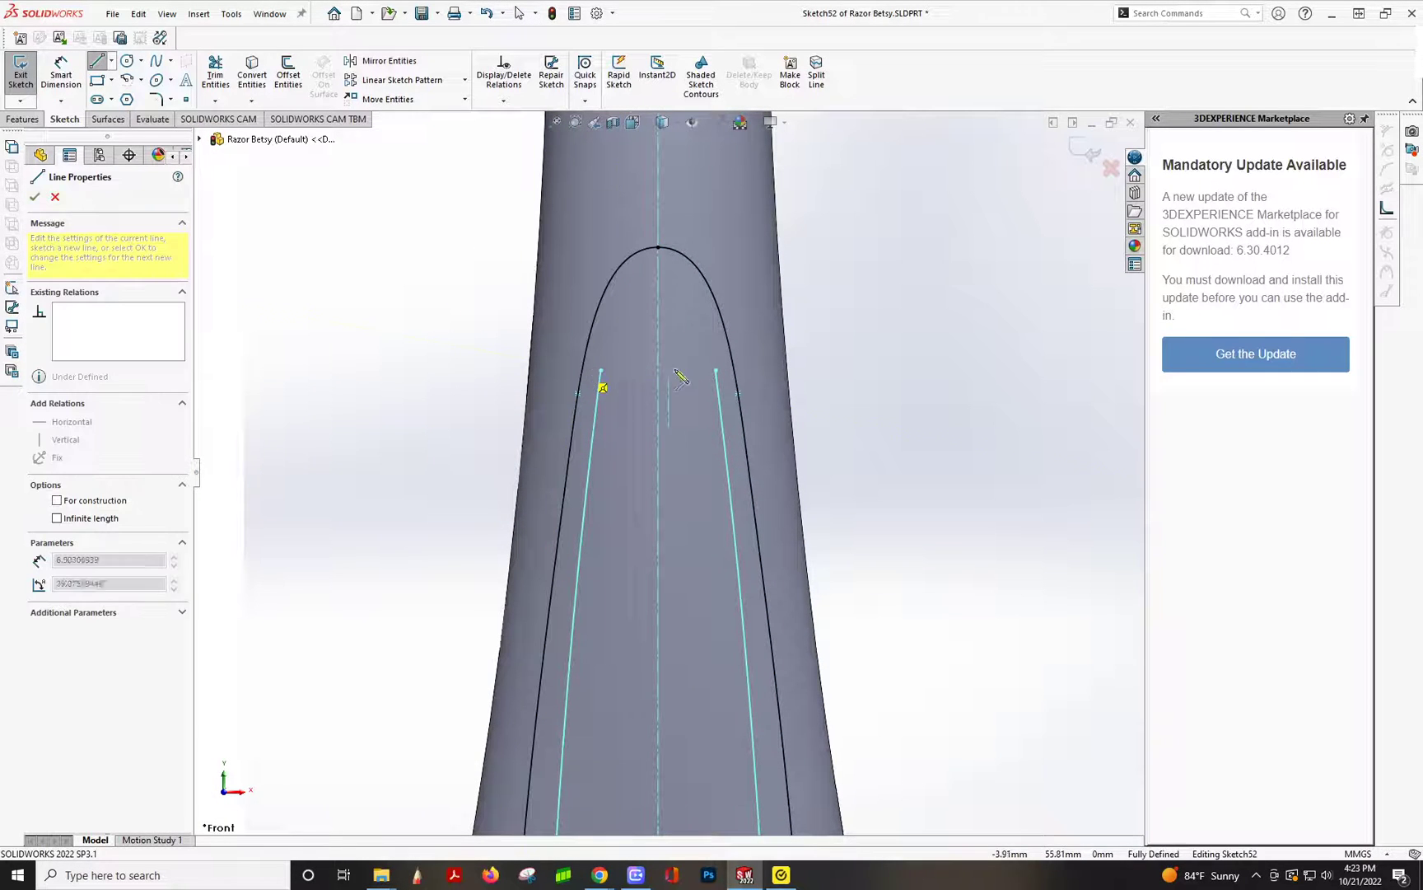
{"action": "left_click", "coordinate": [735, 370]}
{"action": "key", "text": "Escape"}
- Make the horizontal line coincident with the inner left spline's upper endpoint
{"action": "scroll", "coordinate": [613, 393], "scroll_direction": "down", "scroll_amount": 4}
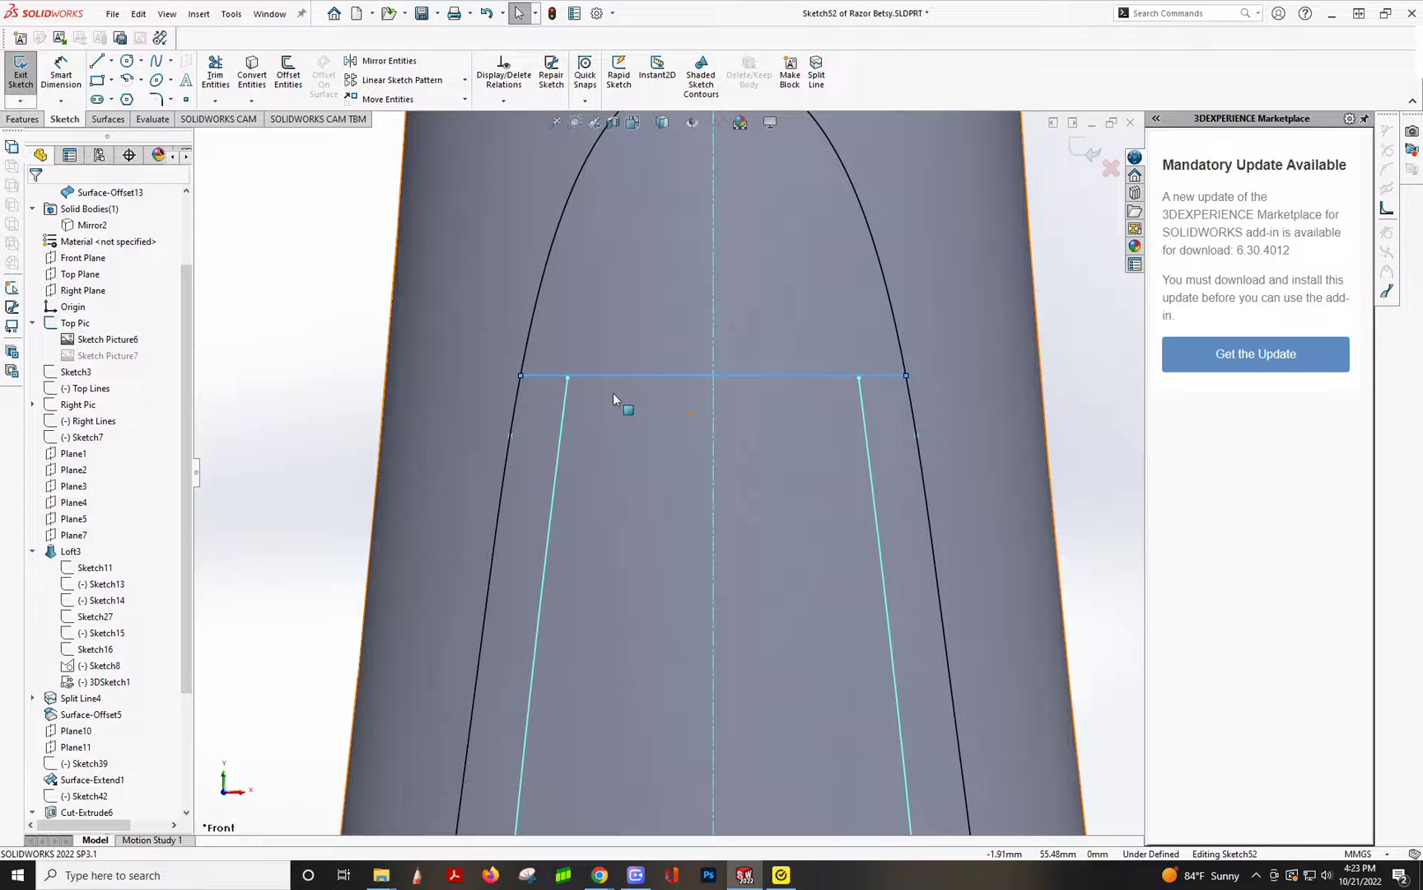
{"action": "left_click", "coordinate": [569, 378], "text": "ctrl"}
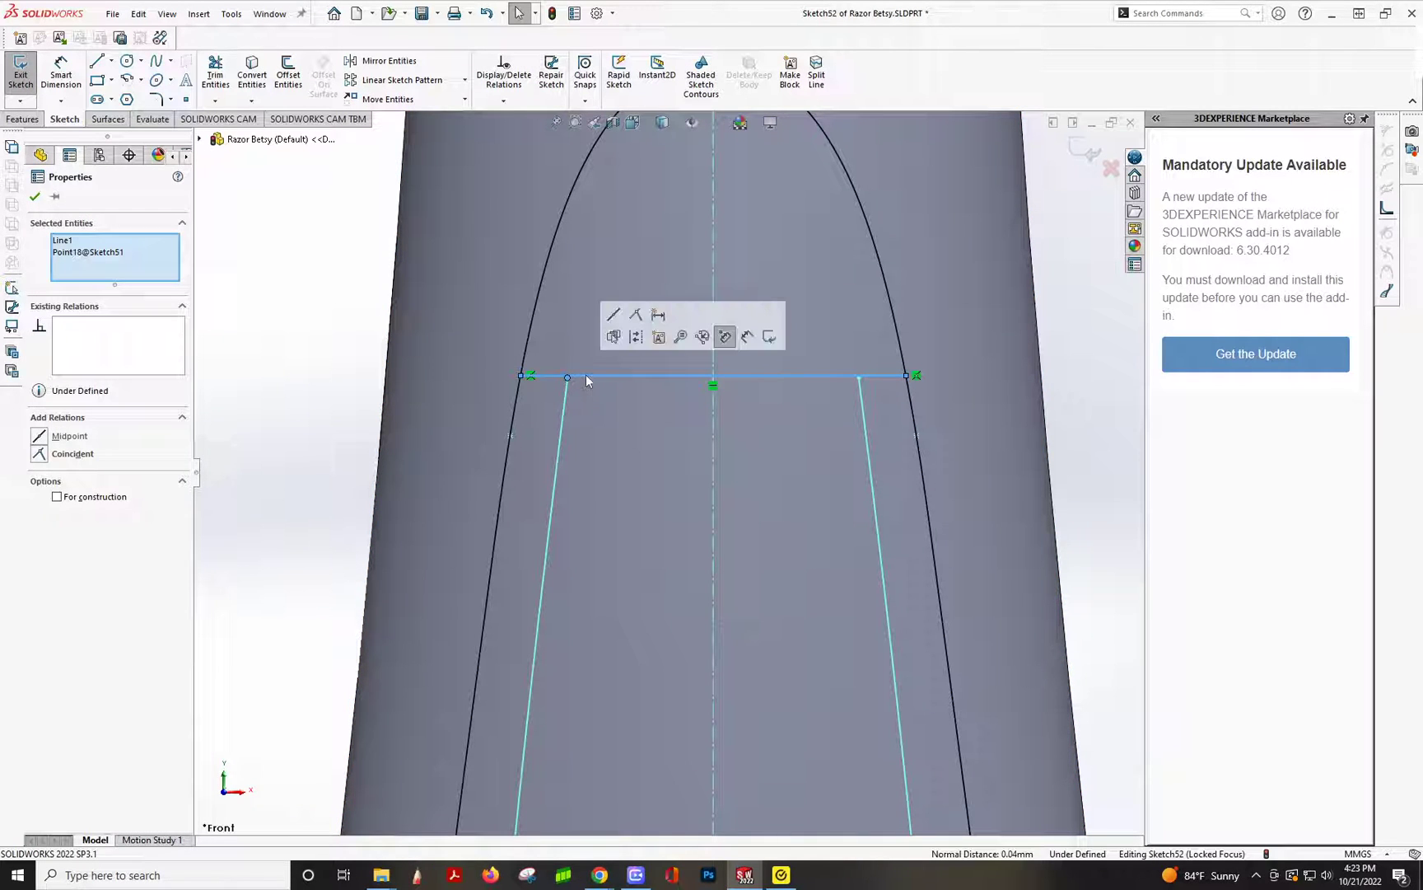
{"action": "left_click", "coordinate": [39, 454]}
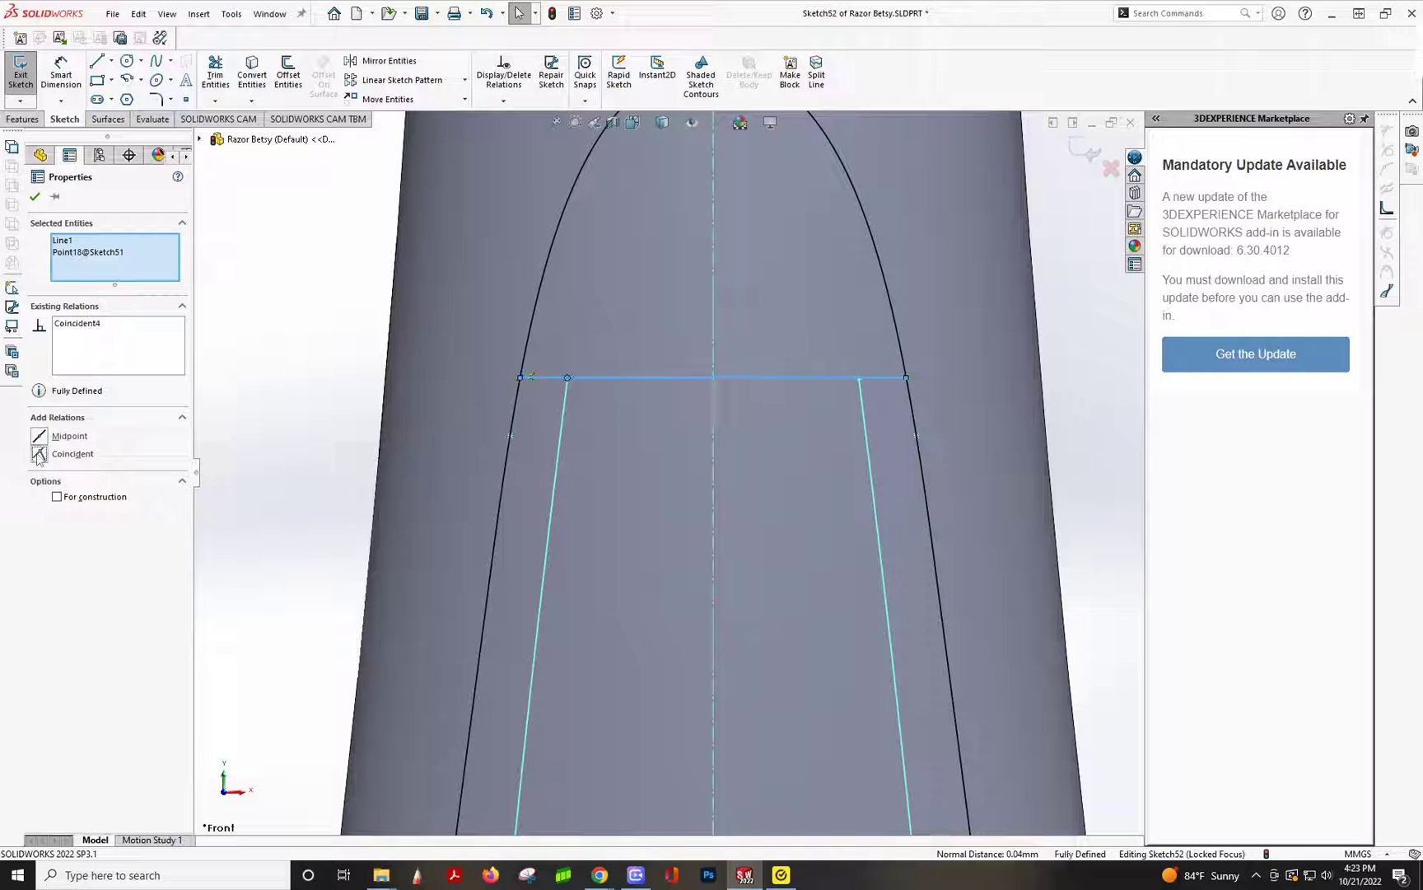
{"action": "left_click", "coordinate": [277, 312]}
- Trim away the rounded top of the converted outline above the horizontal line
{"action": "scroll", "coordinate": [792, 491], "scroll_direction": "up", "scroll_amount": 8}
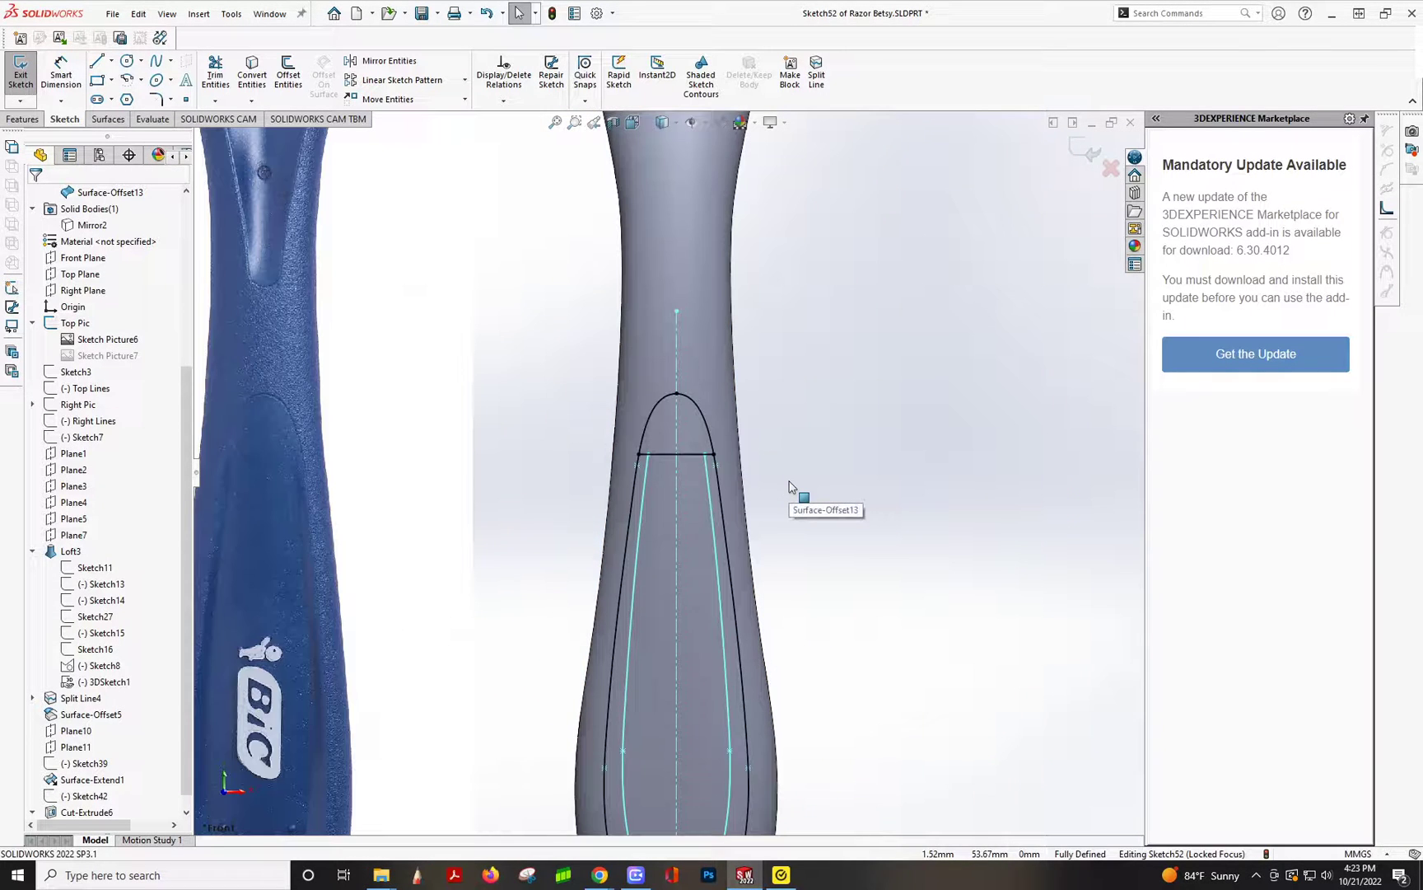
{"action": "scroll", "coordinate": [789, 486], "scroll_direction": "up", "scroll_amount": 3}
{"action": "left_click", "coordinate": [214, 79]}
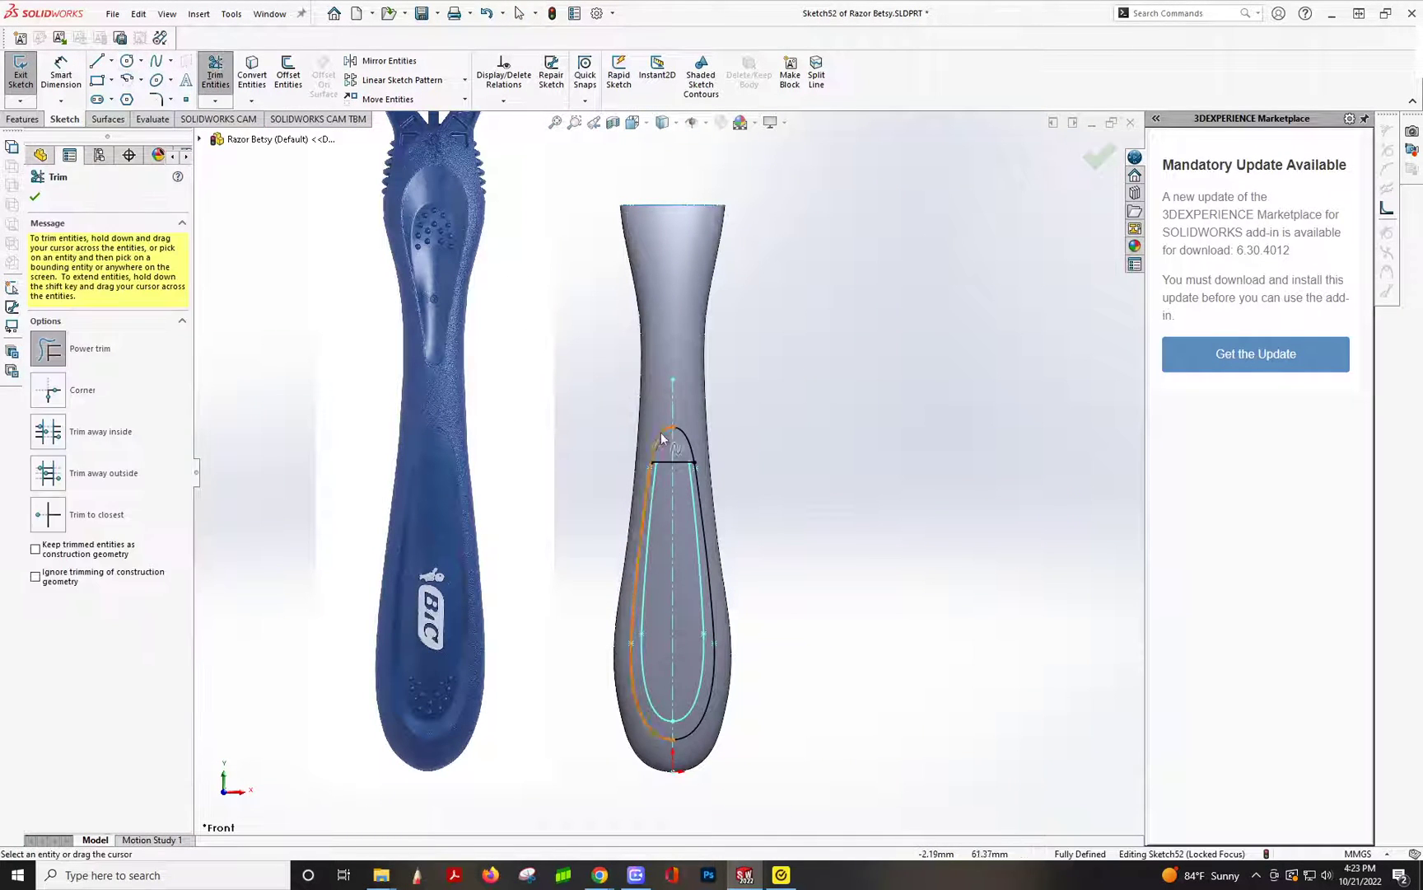
- Trim the copied handle surface with the closed outline sketch, keeping the main body and rear pieces and removing the front patch
{"action": "left_click", "coordinate": [108, 119]}
{"action": "left_click", "coordinate": [558, 85]}
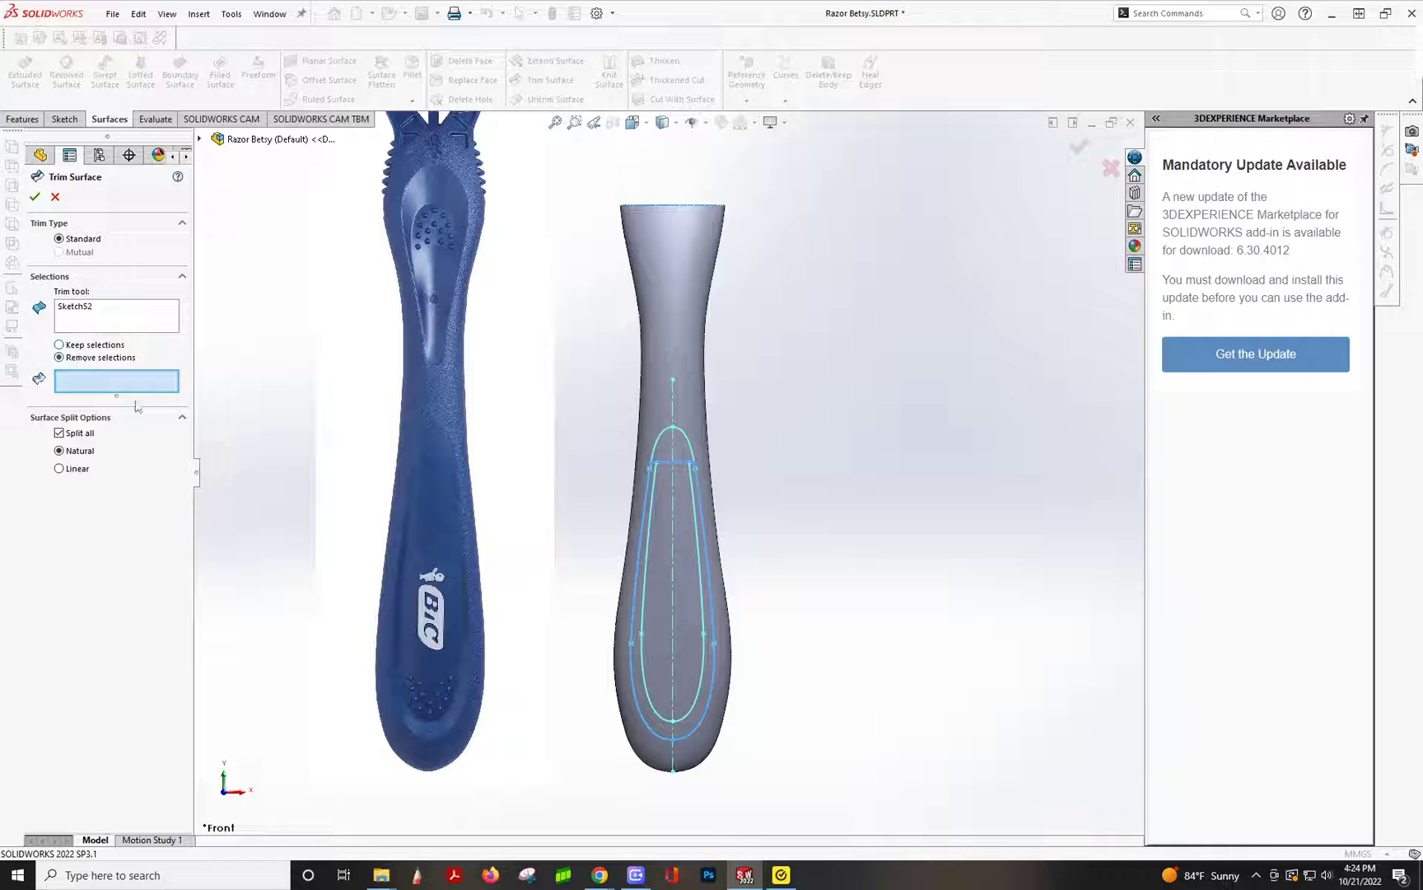
{"action": "left_click", "coordinate": [668, 299]}
{"action": "middle_click_drag", "start_coordinate": [781, 437], "coordinate": [483, 492]}
{"action": "left_click", "coordinate": [798, 629]}
{"action": "mouse_move", "coordinate": [803, 667]}
{"action": "middle_mouse_down"}
{"action": "mouse_move", "coordinate": [715, 530]}
{"action": "mouse_move", "coordinate": [841, 518]}
{"action": "middle_mouse_up"}
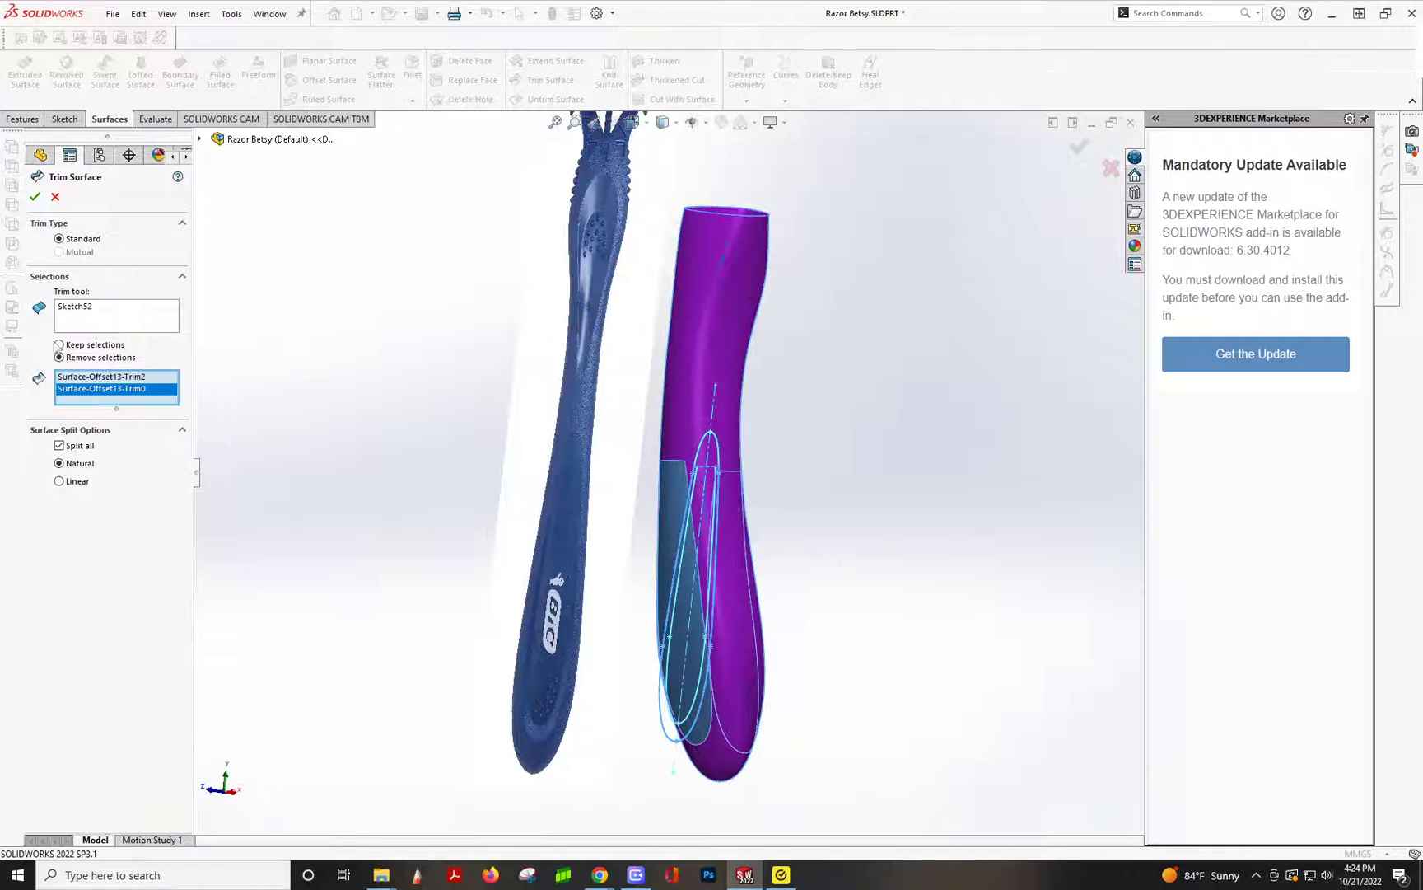
{"action": "middle_click_drag", "start_coordinate": [717, 498], "coordinate": [823, 483]}
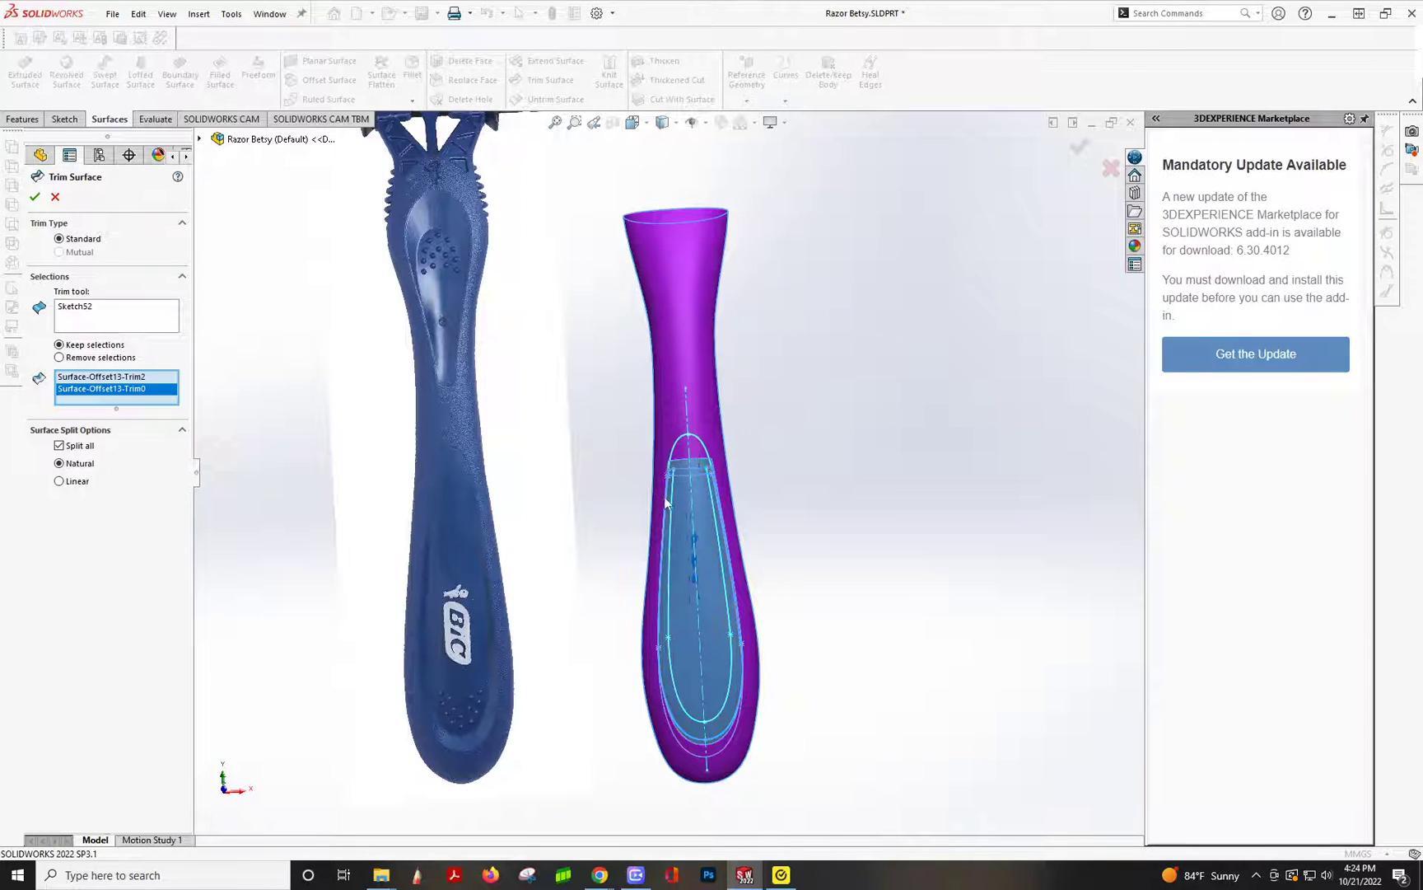
{"action": "left_click", "coordinate": [34, 199]}
- Check the opening in the trimmed surface and start a new sketch on the Front Plane
{"action": "middle_click_drag", "start_coordinate": [557, 485], "coordinate": [618, 464]}
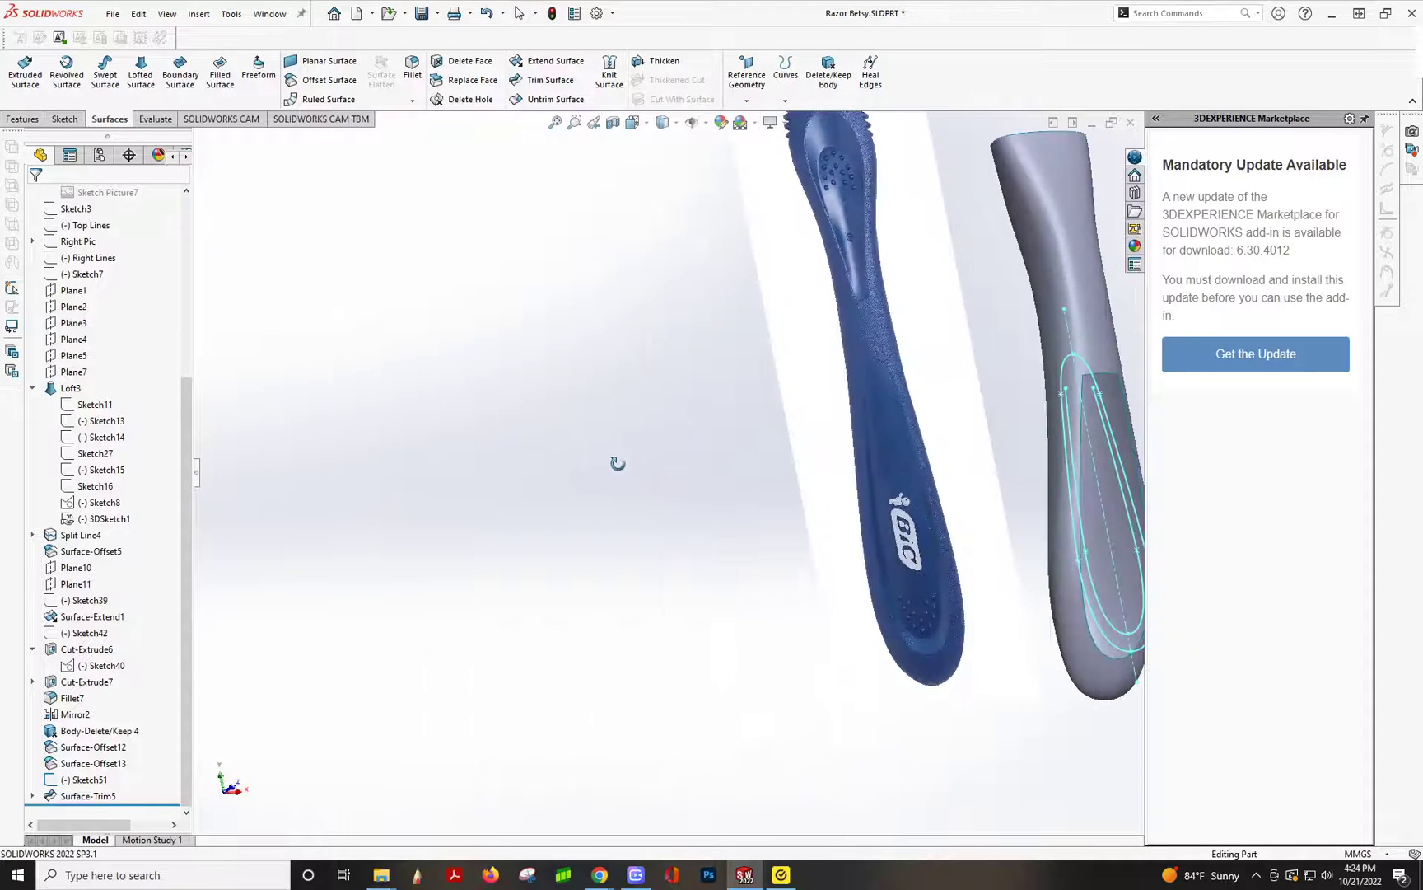
{"action": "scroll", "coordinate": [620, 463], "scroll_direction": "up", "scroll_amount": 4}
{"action": "scroll", "coordinate": [901, 418], "scroll_direction": "down", "scroll_amount": 9}
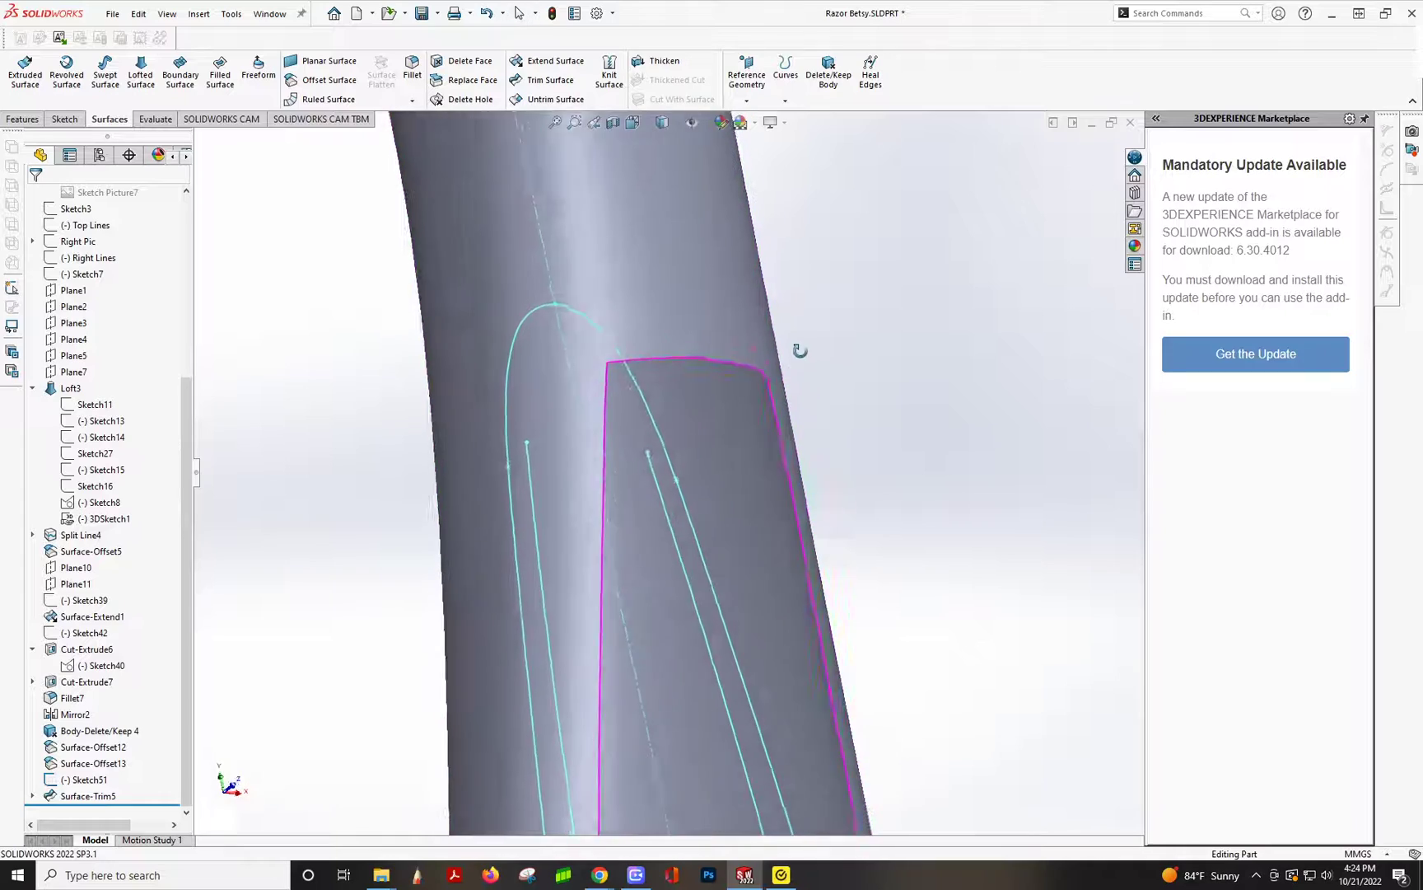
{"action": "middle_click_drag", "start_coordinate": [791, 426], "coordinate": [745, 502]}
{"action": "scroll", "coordinate": [755, 524], "scroll_direction": "up", "scroll_amount": 7}
{"action": "scroll", "coordinate": [98, 319], "scroll_direction": "up", "scroll_amount": 5}
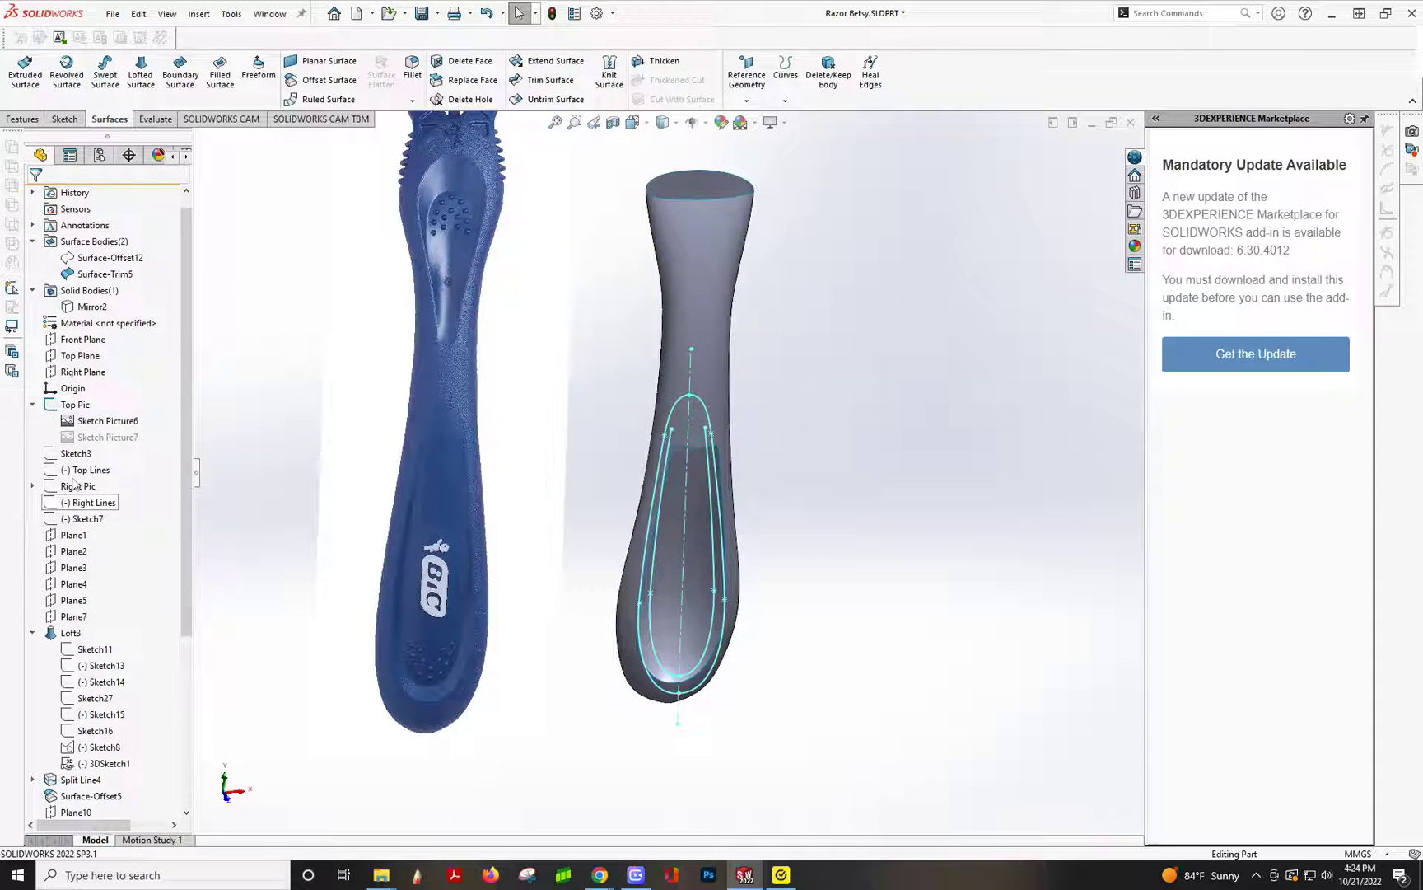
{"action": "left_click", "coordinate": [83, 339]}
{"action": "left_click", "coordinate": [76, 327]}
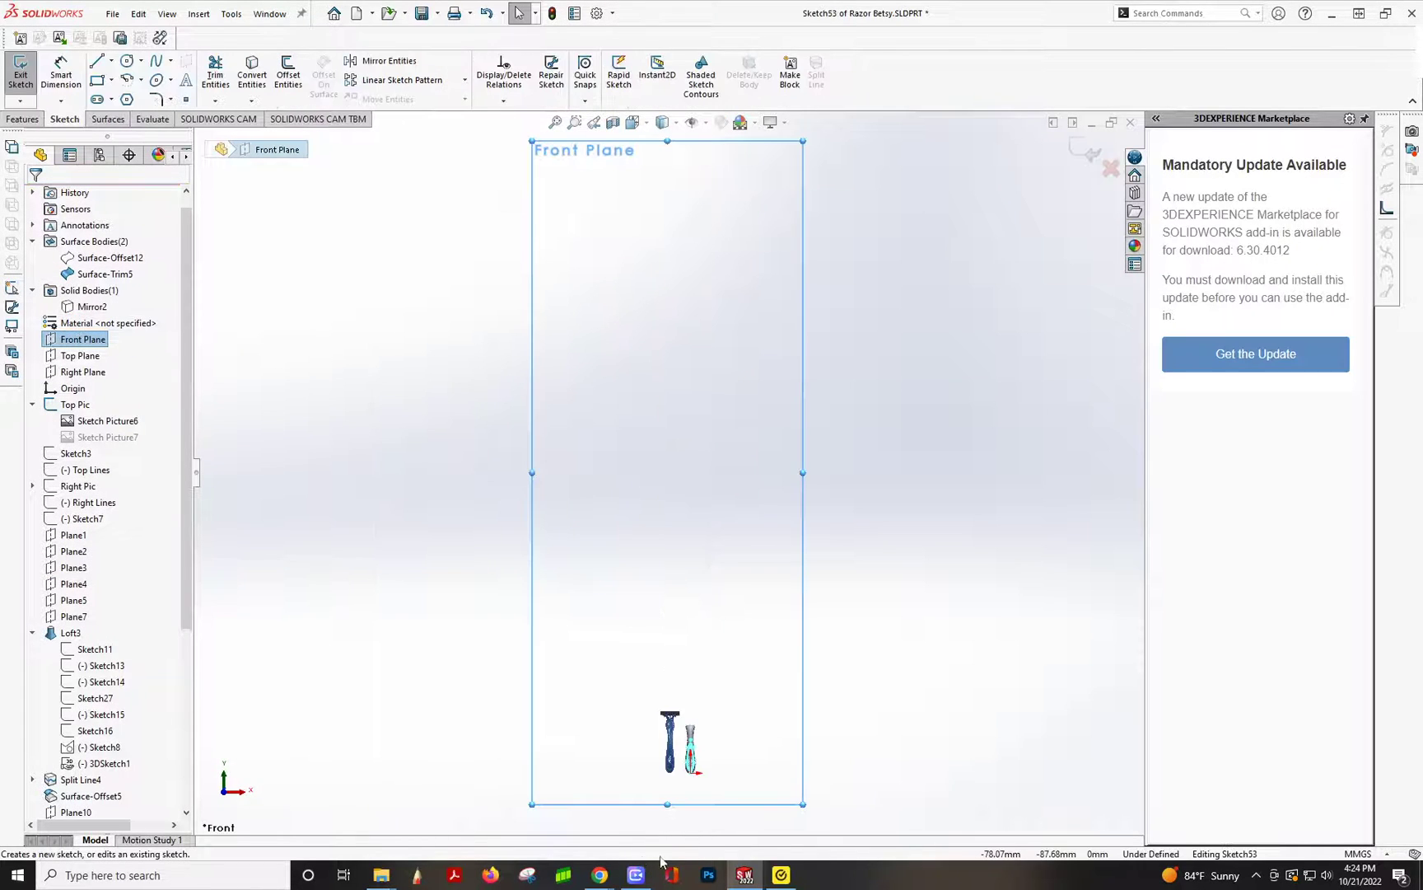
{"action": "scroll", "coordinate": [691, 677], "scroll_direction": "down", "scroll_amount": 8}
{"action": "scroll", "coordinate": [679, 547], "scroll_direction": "down", "scroll_amount": 2}
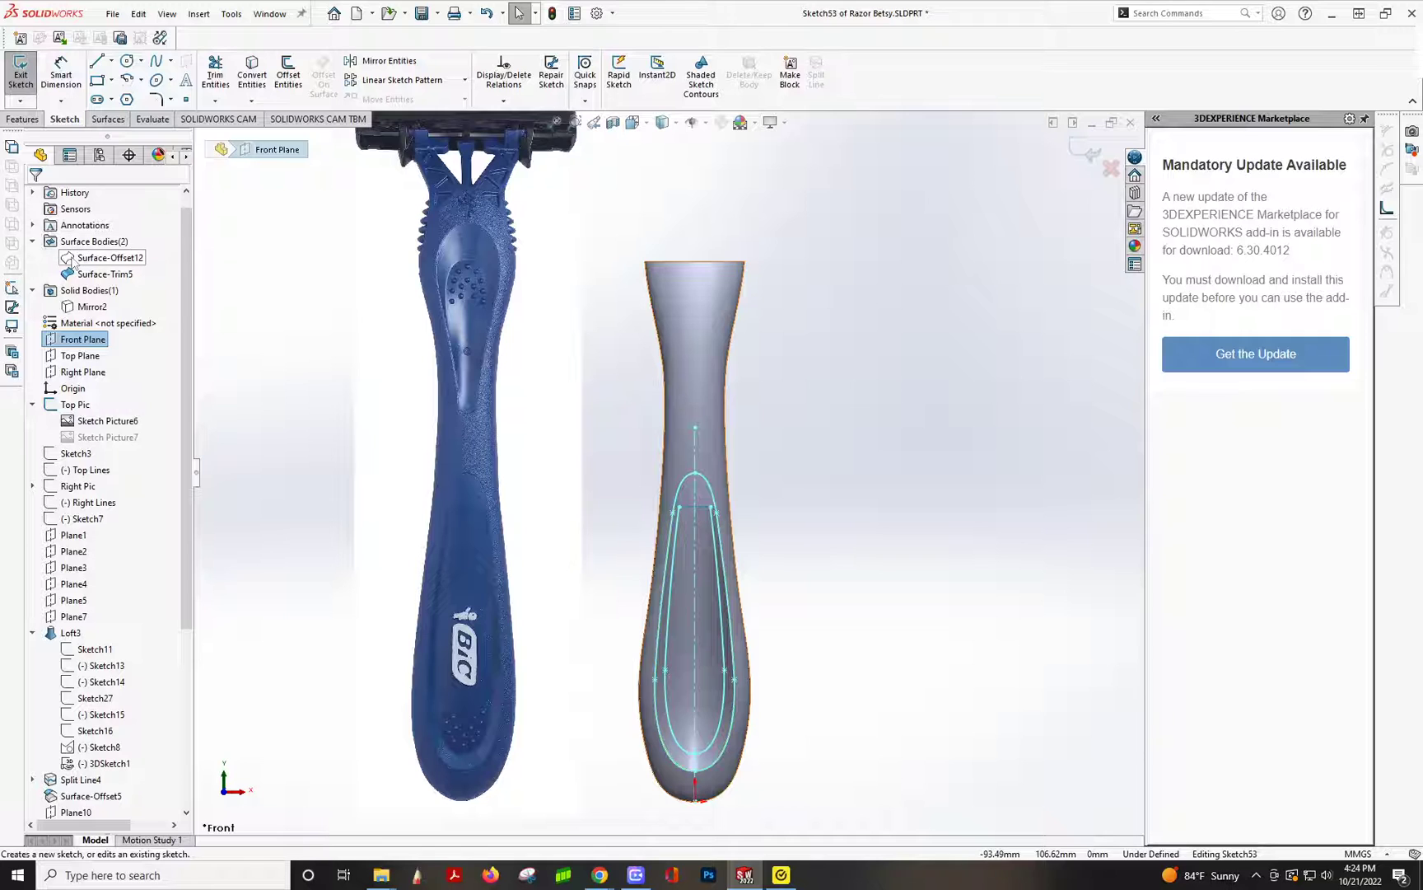
- Hide the trimmed surface body Surface-Trim5 and show the Surface-Offset12 body
{"action": "left_click", "coordinate": [92, 274]}
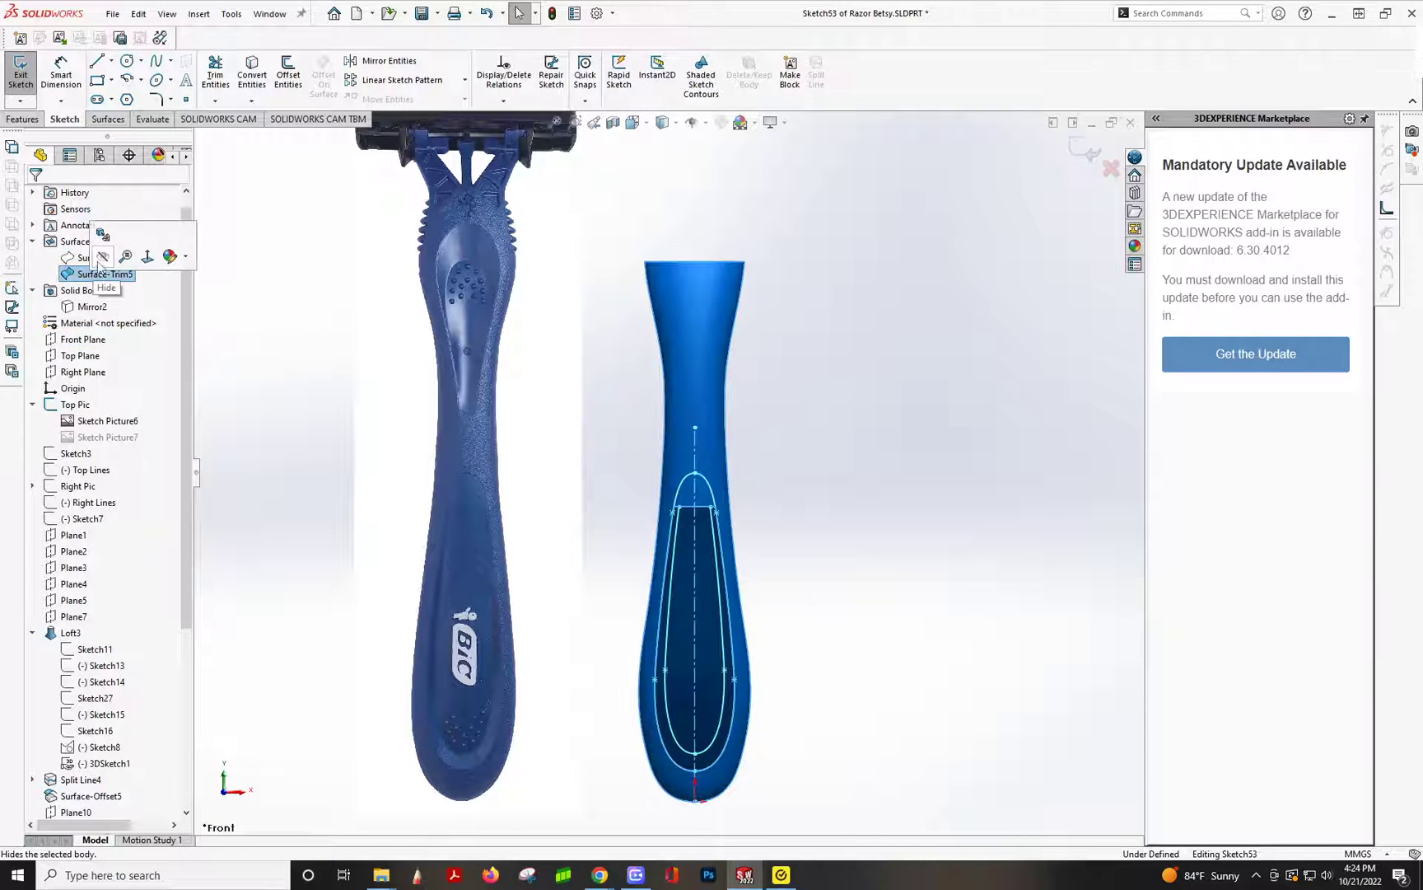
{"action": "left_click", "coordinate": [99, 261]}
{"action": "left_click", "coordinate": [84, 257]}
{"action": "left_click", "coordinate": [96, 243]}
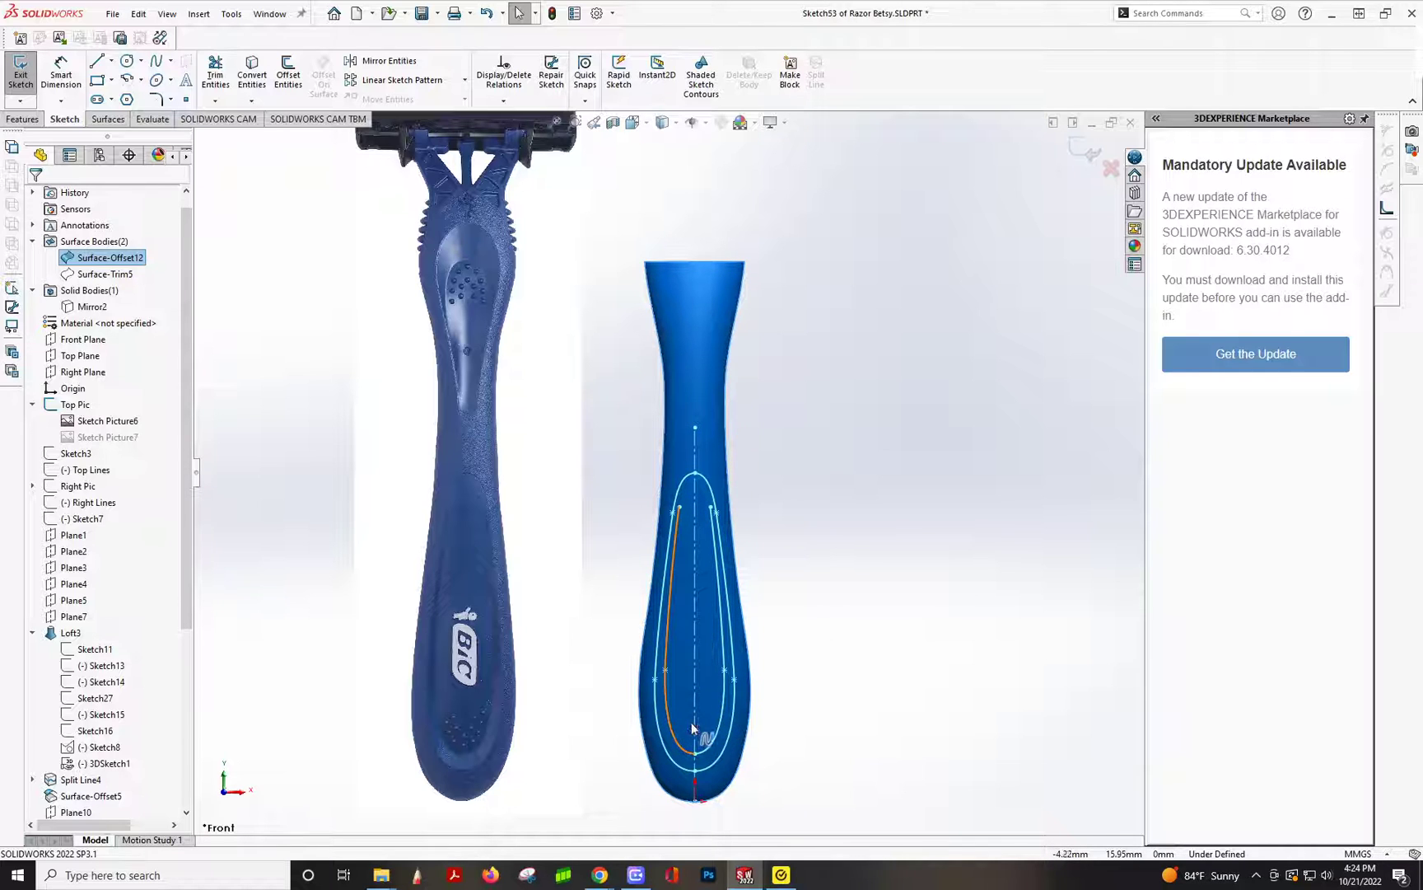
- Sketch a corner rectangle about 12.6 mm wide and 4.8 mm tall across the lower ends of the grip outlines
{"action": "scroll", "coordinate": [750, 769], "scroll_direction": "down", "scroll_amount": 4}
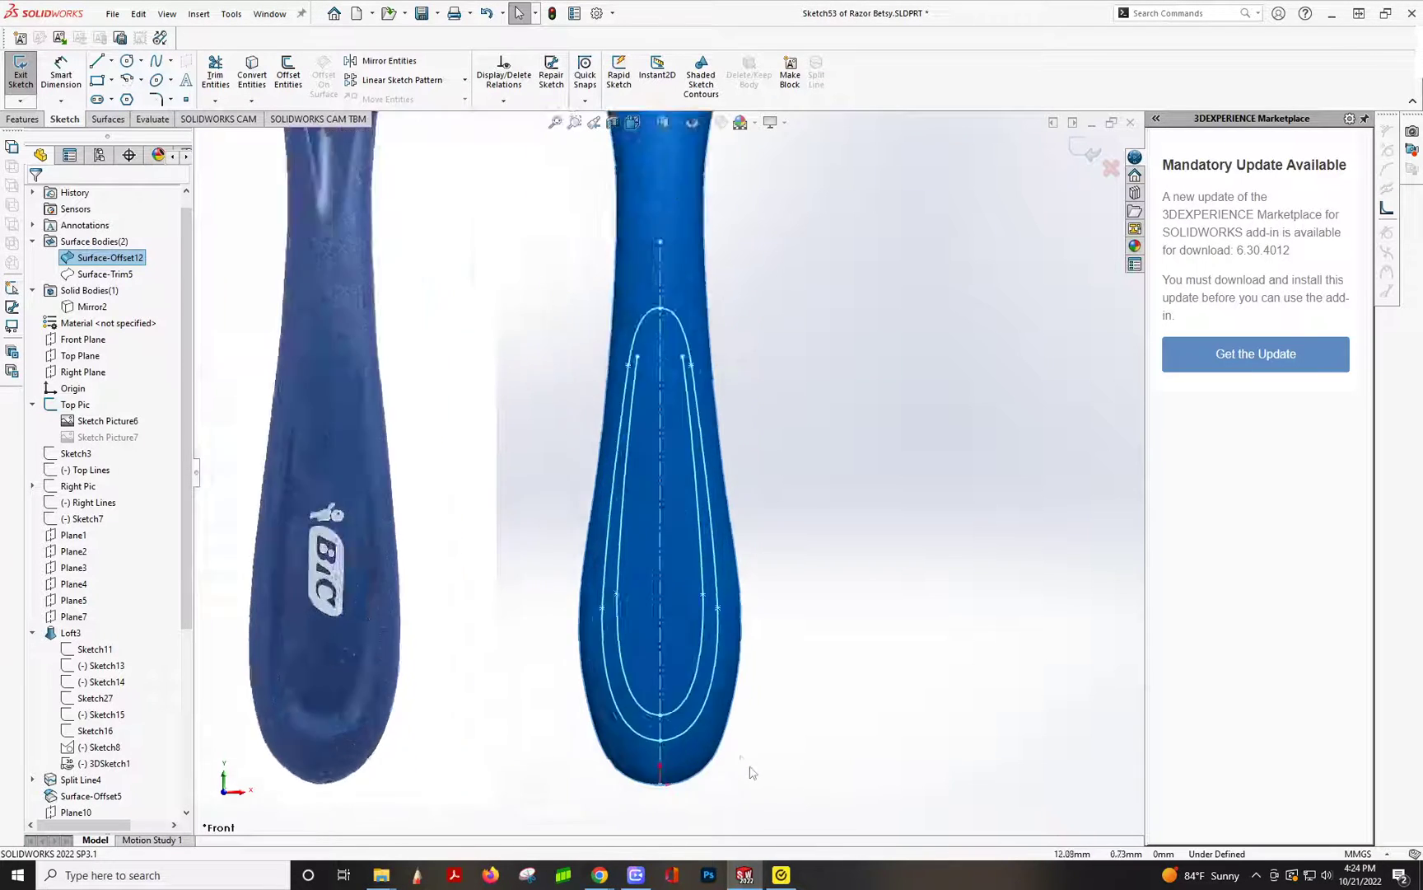
{"action": "left_click", "coordinate": [97, 80]}
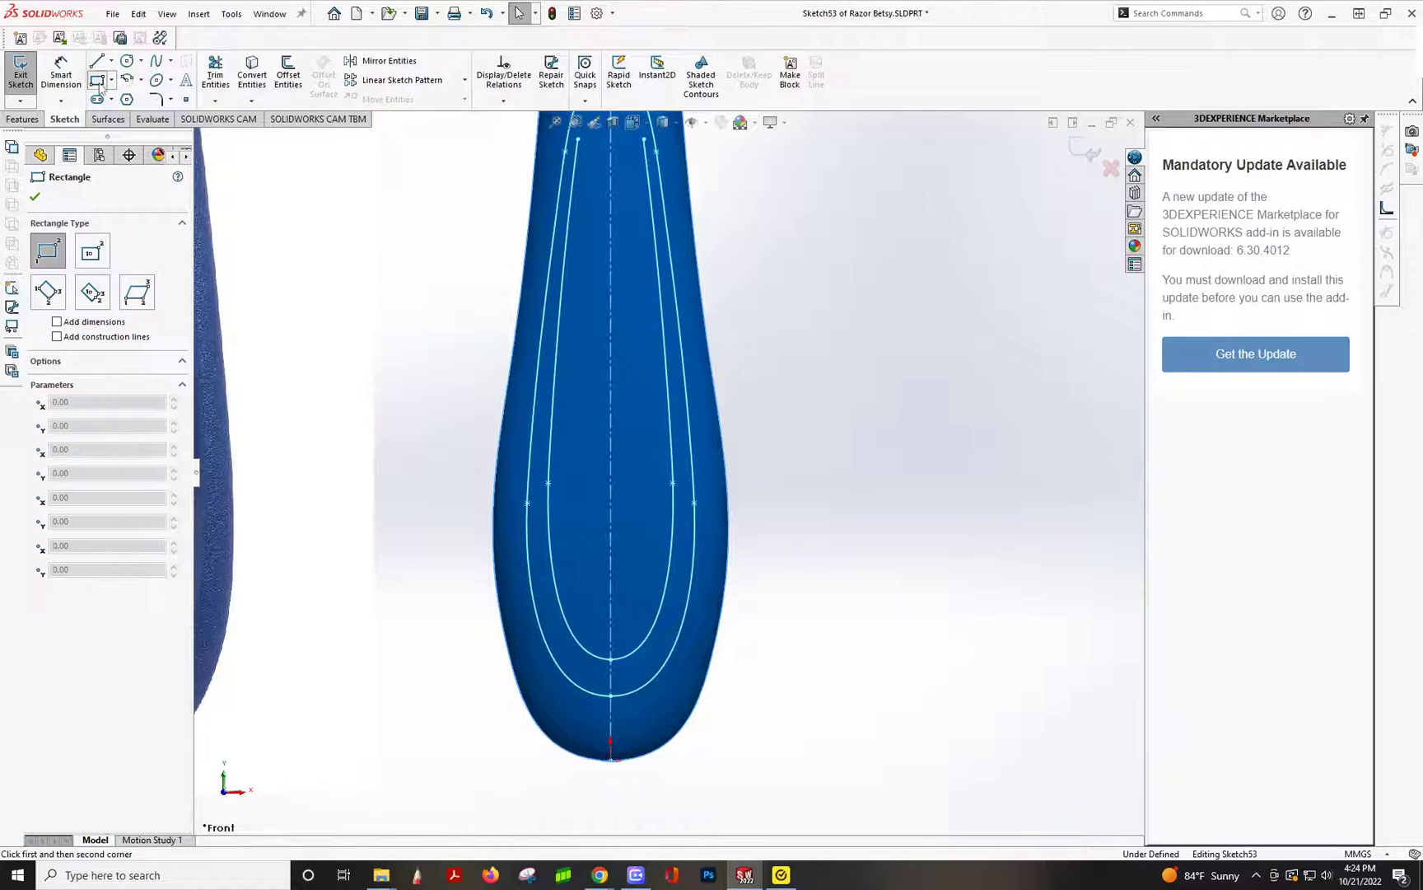
{"action": "left_click", "coordinate": [529, 650]}
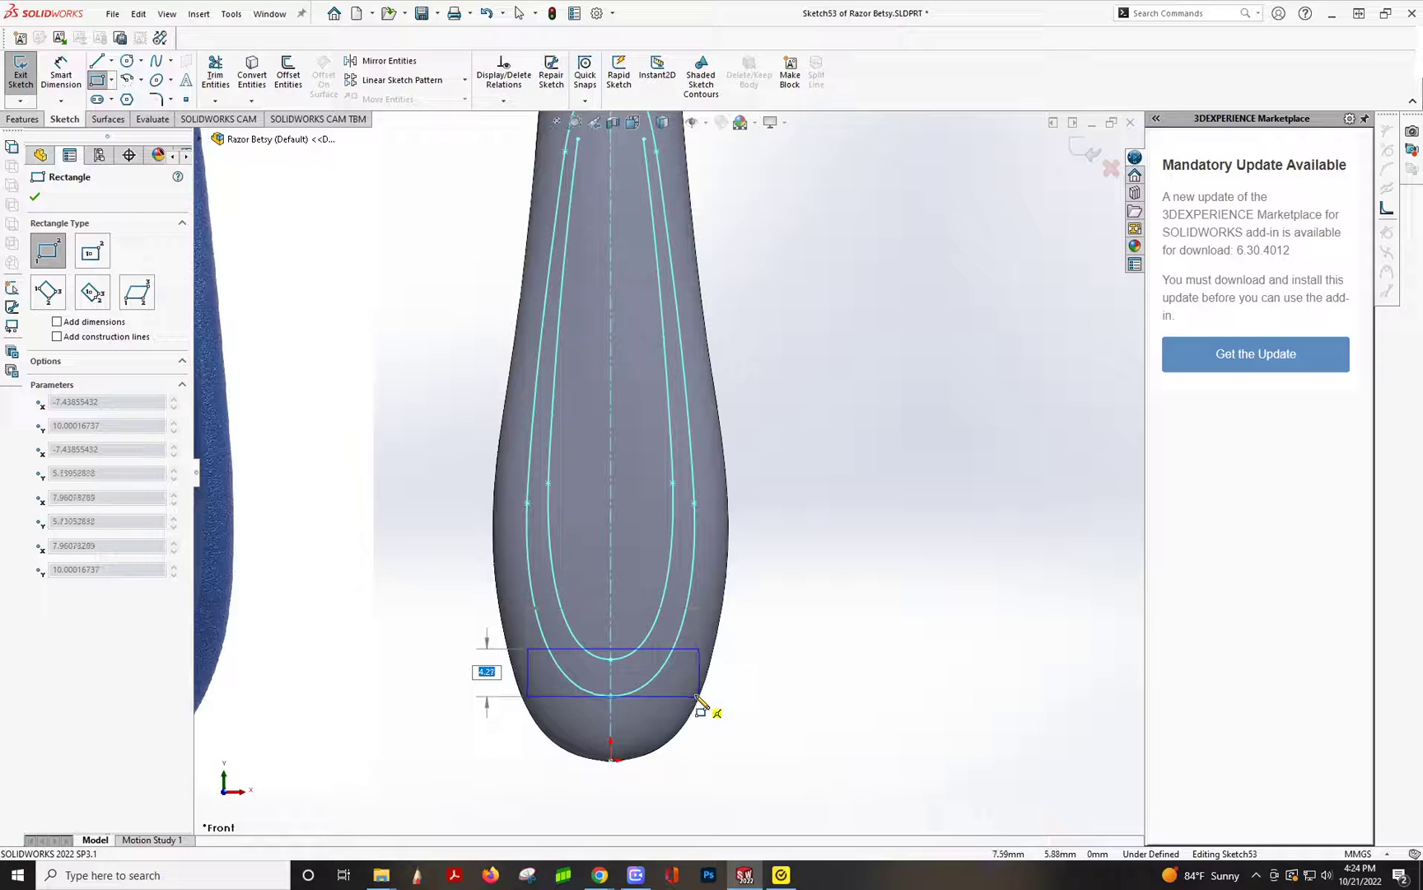
{"action": "left_click", "coordinate": [675, 698]}
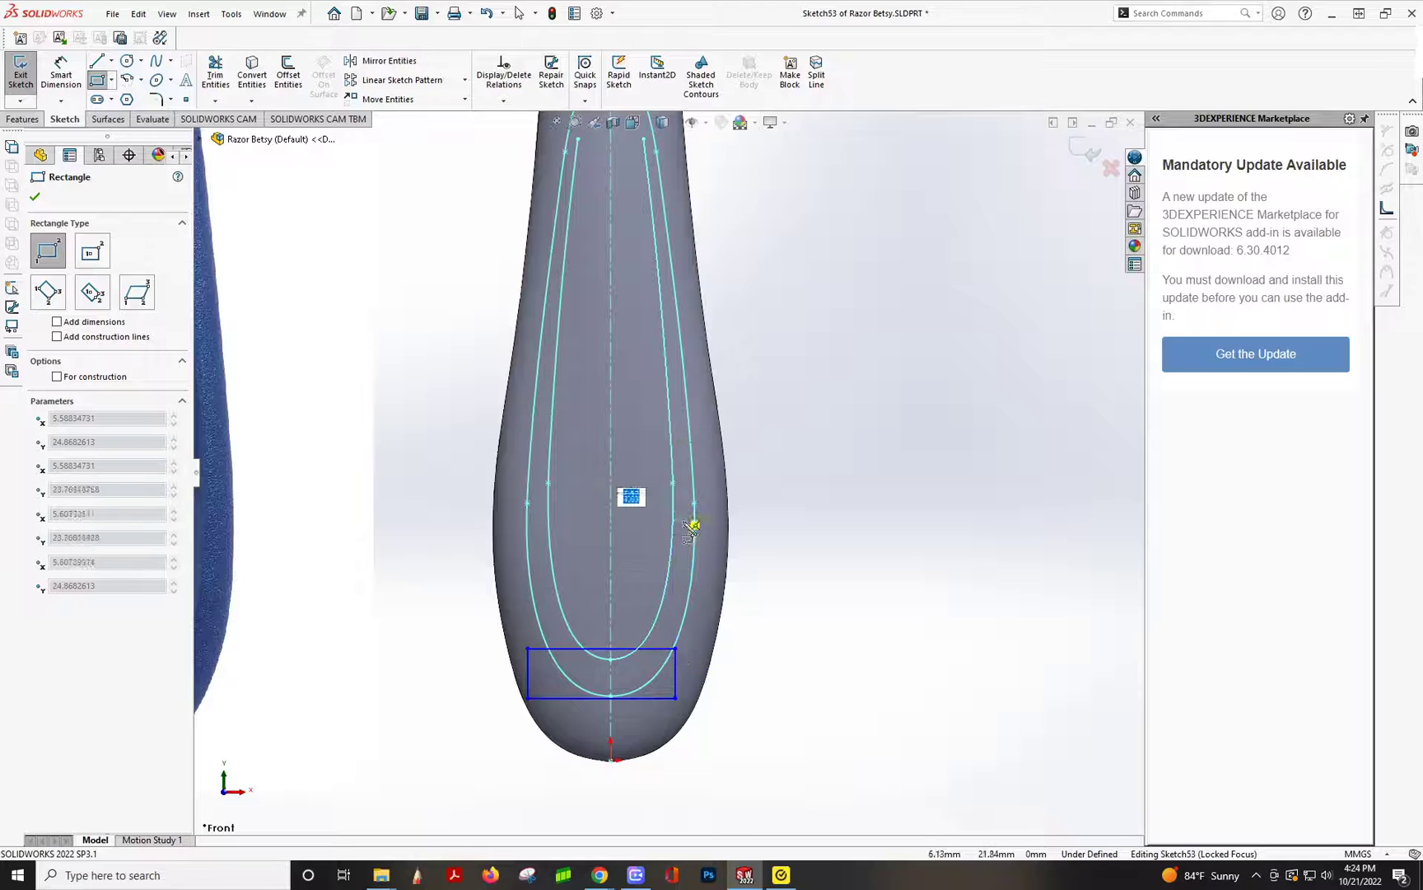
{"action": "key", "text": "Escape"}
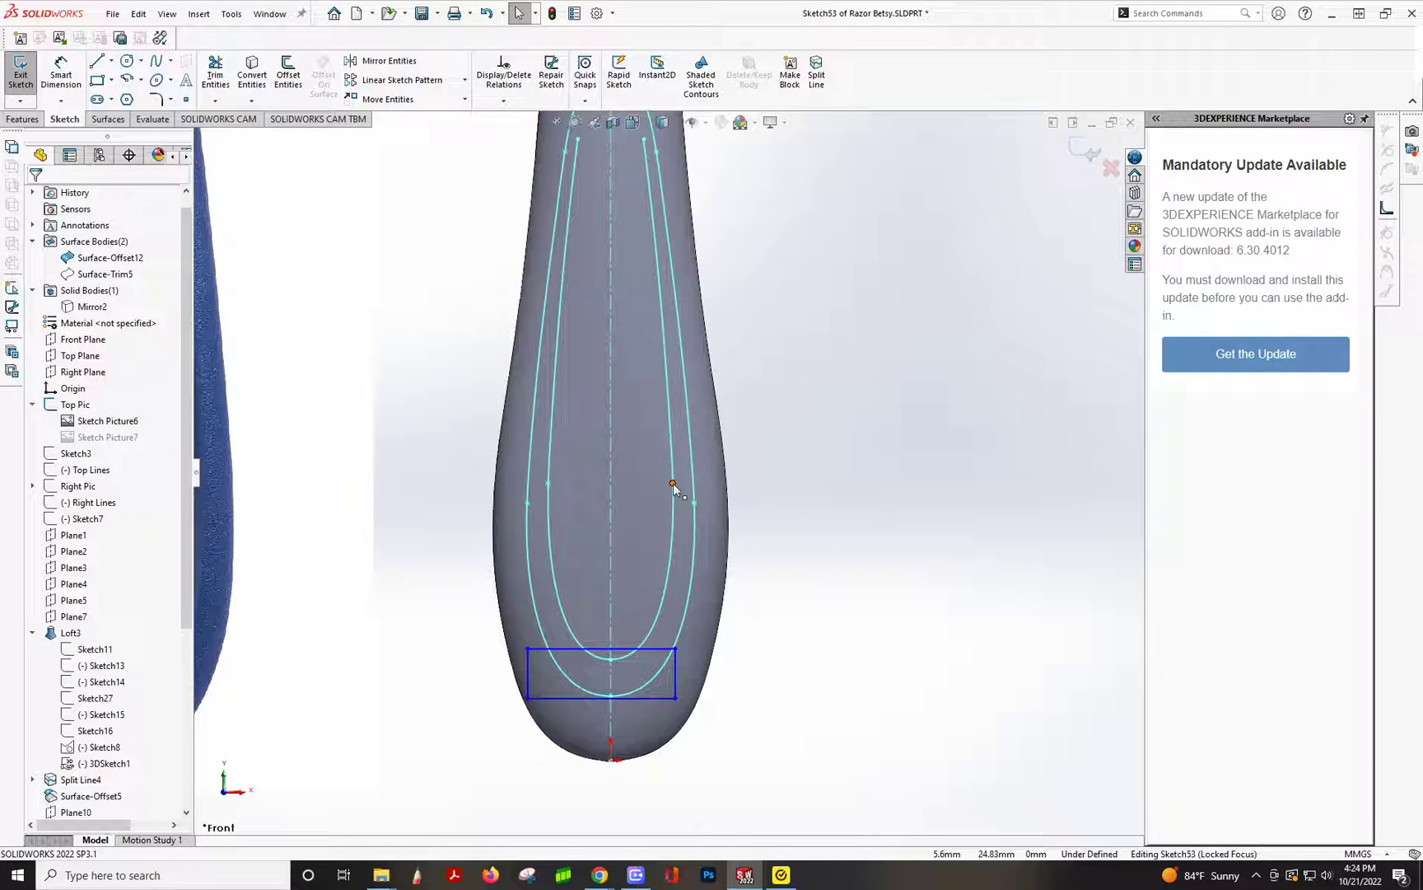
{"action": "left_click_drag", "start_coordinate": [676, 649], "coordinate": [669, 649]}
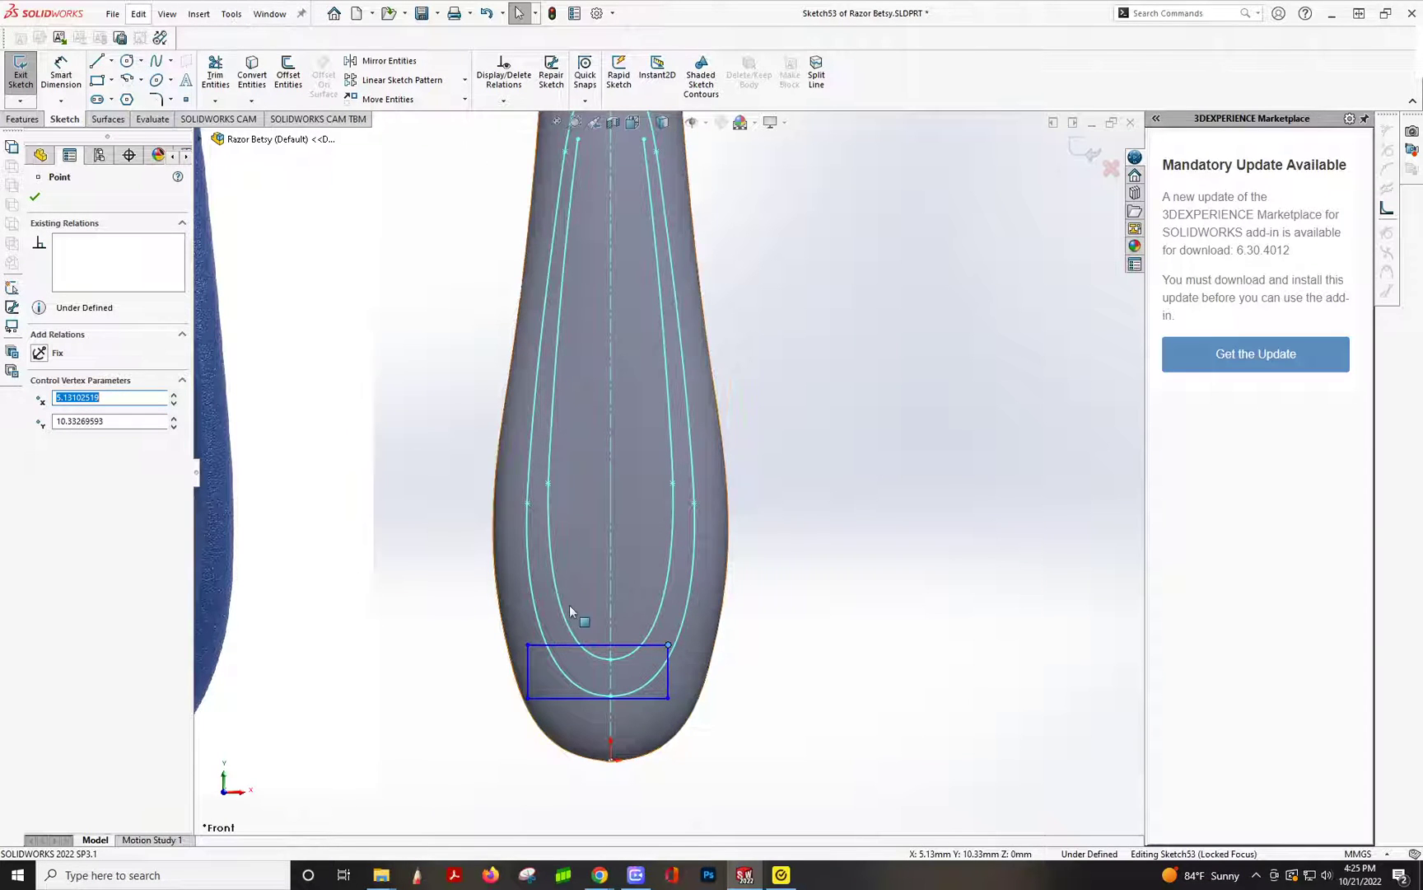
- Centre the rectangle on the handle with a Vertical relation between its bottom edge's midpoint and the origin, and move its right side inward
{"action": "left_click", "coordinate": [583, 698]}
{"action": "left_click", "coordinate": [597, 697]}
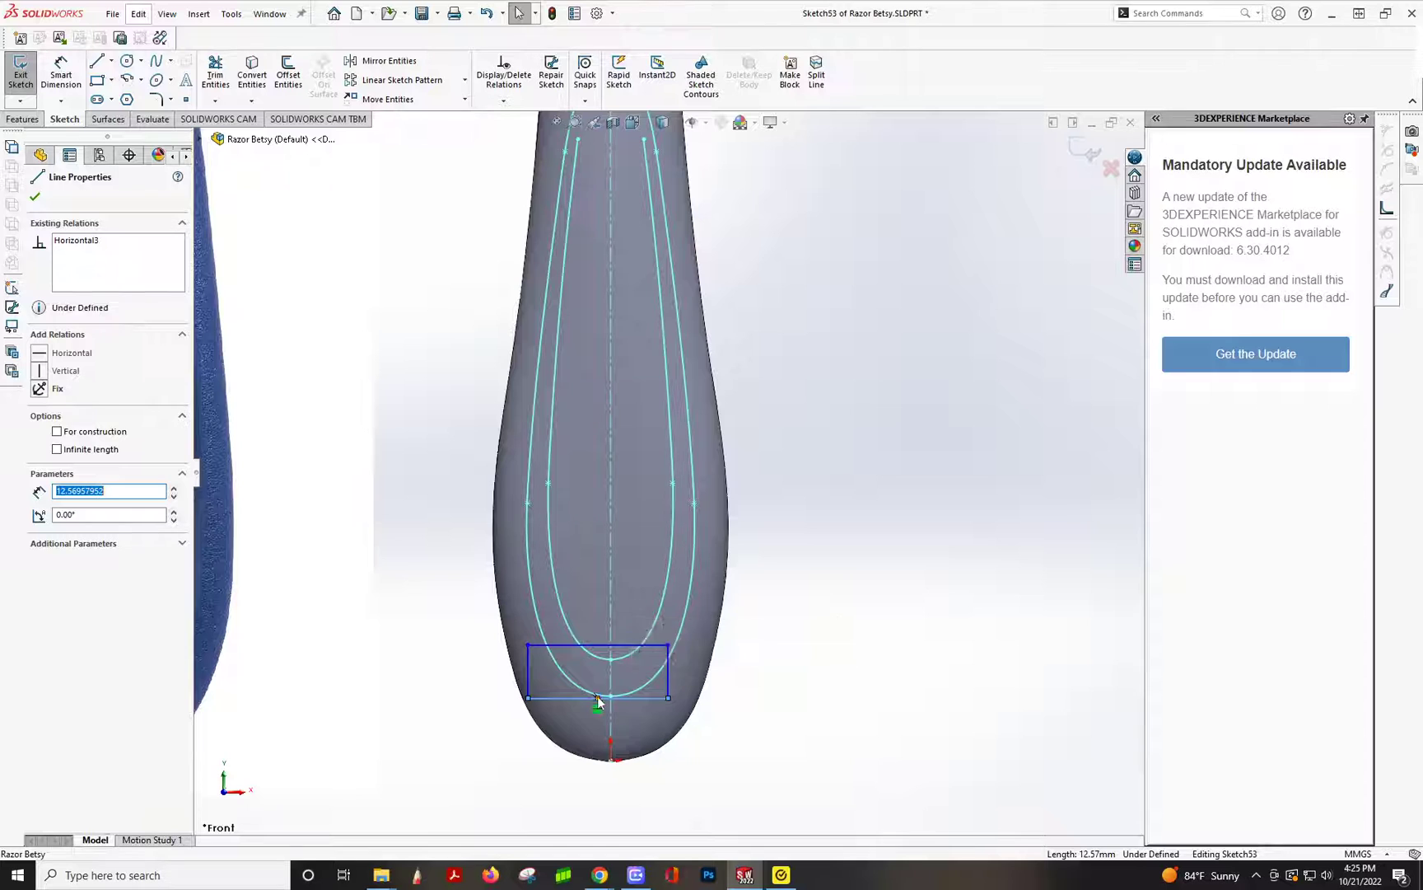
{"action": "left_click", "coordinate": [613, 749], "text": "ctrl"}
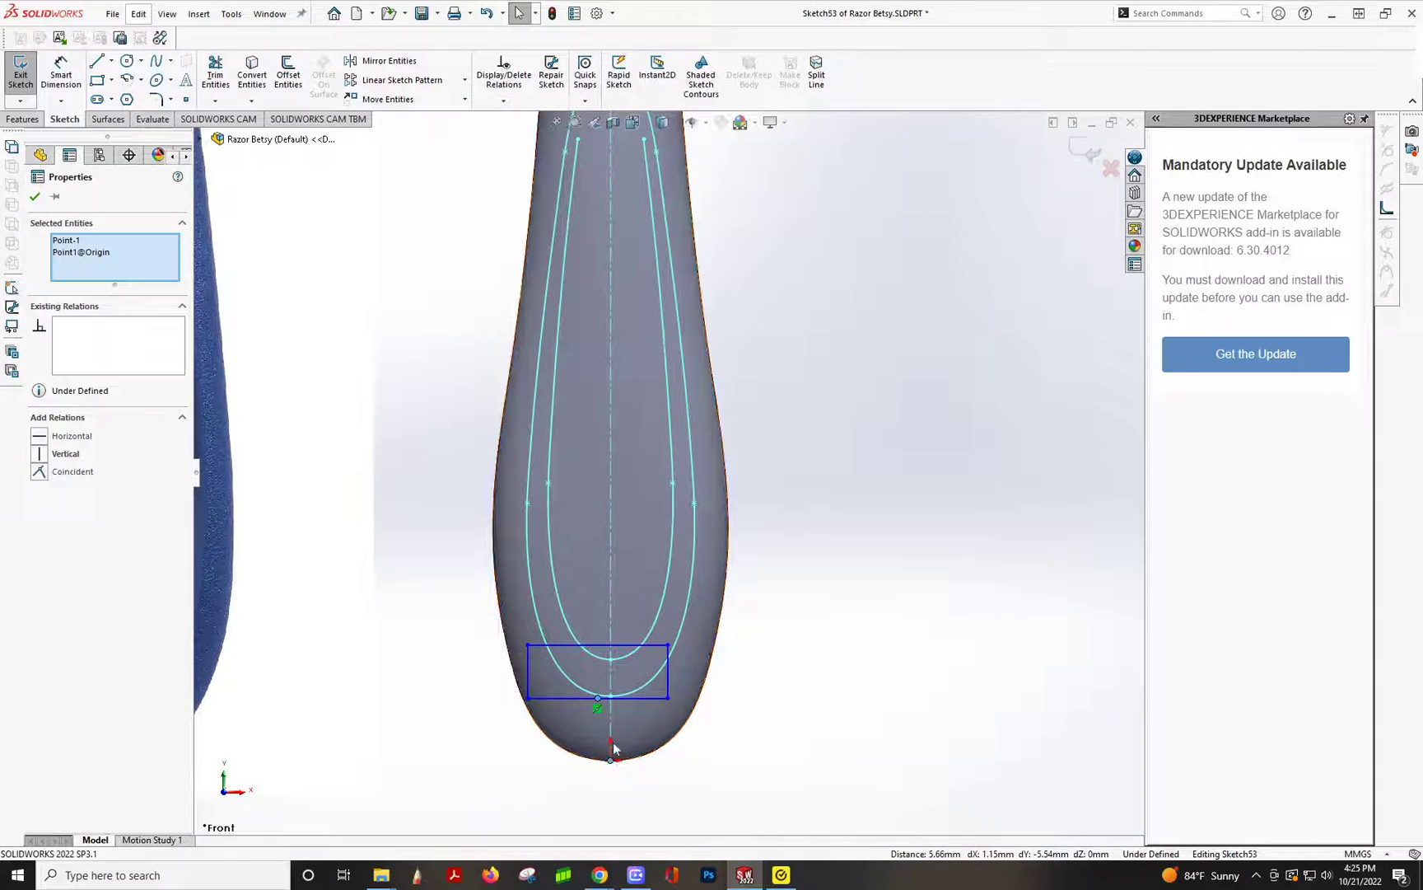
{"action": "left_click", "coordinate": [43, 453]}
{"action": "left_click", "coordinate": [667, 681]}
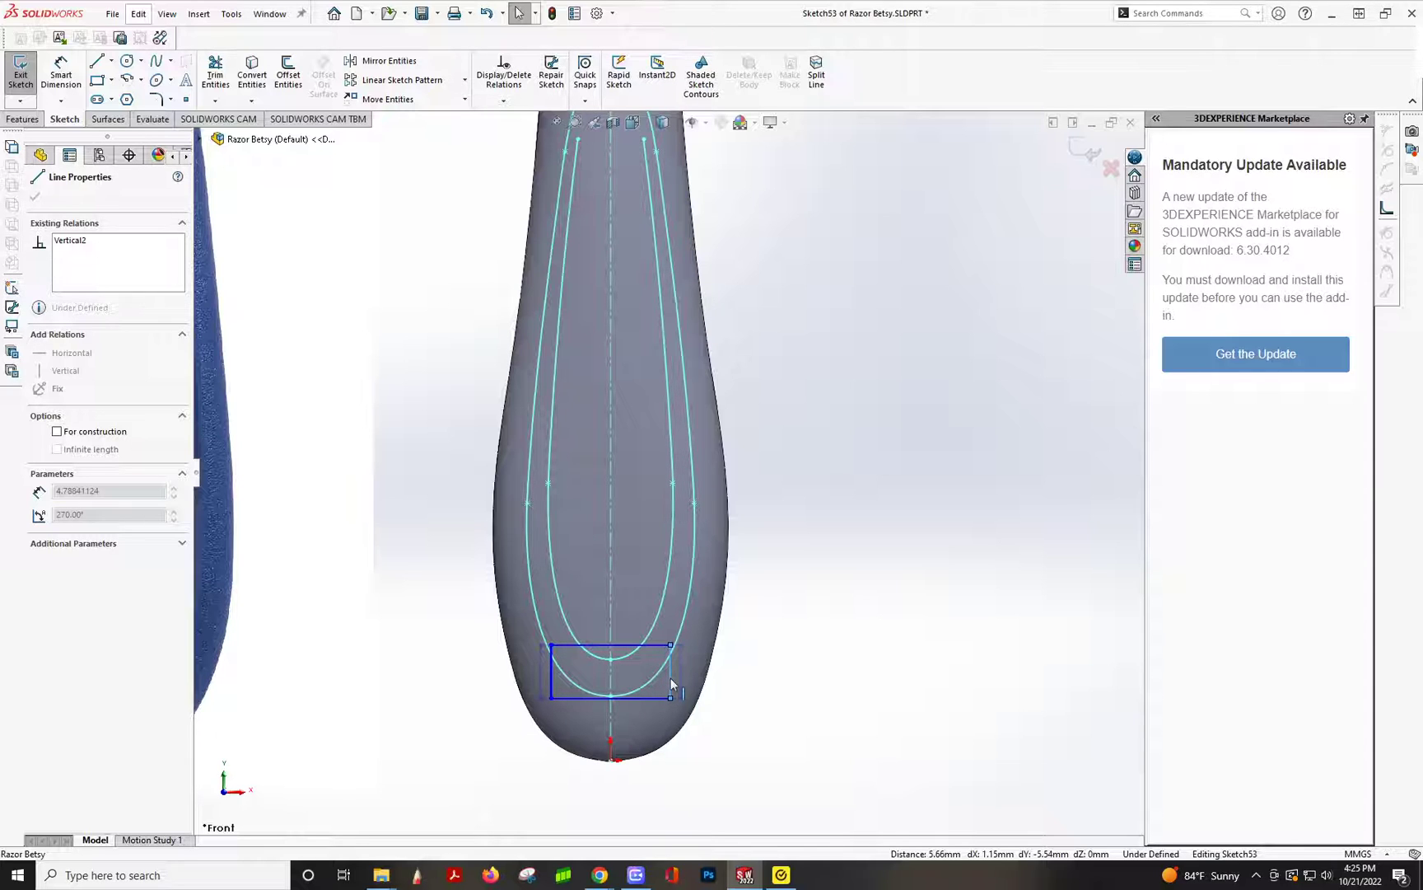
{"action": "left_click", "coordinate": [671, 679]}
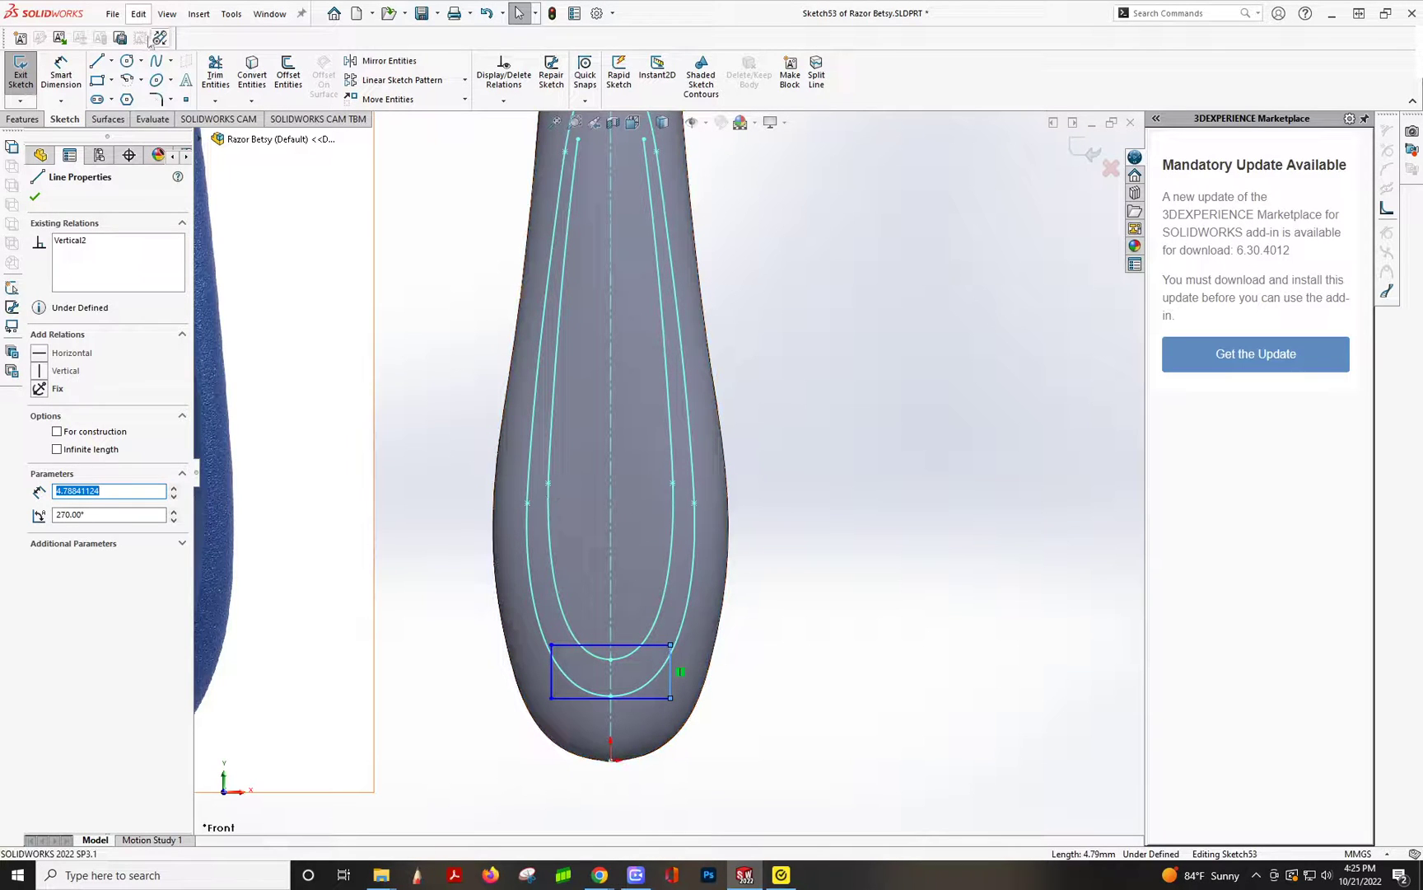
- Draw a vertical construction line upward from the rectangle's upper-left corner
{"action": "left_click", "coordinate": [111, 63]}
{"action": "left_click", "coordinate": [132, 99]}
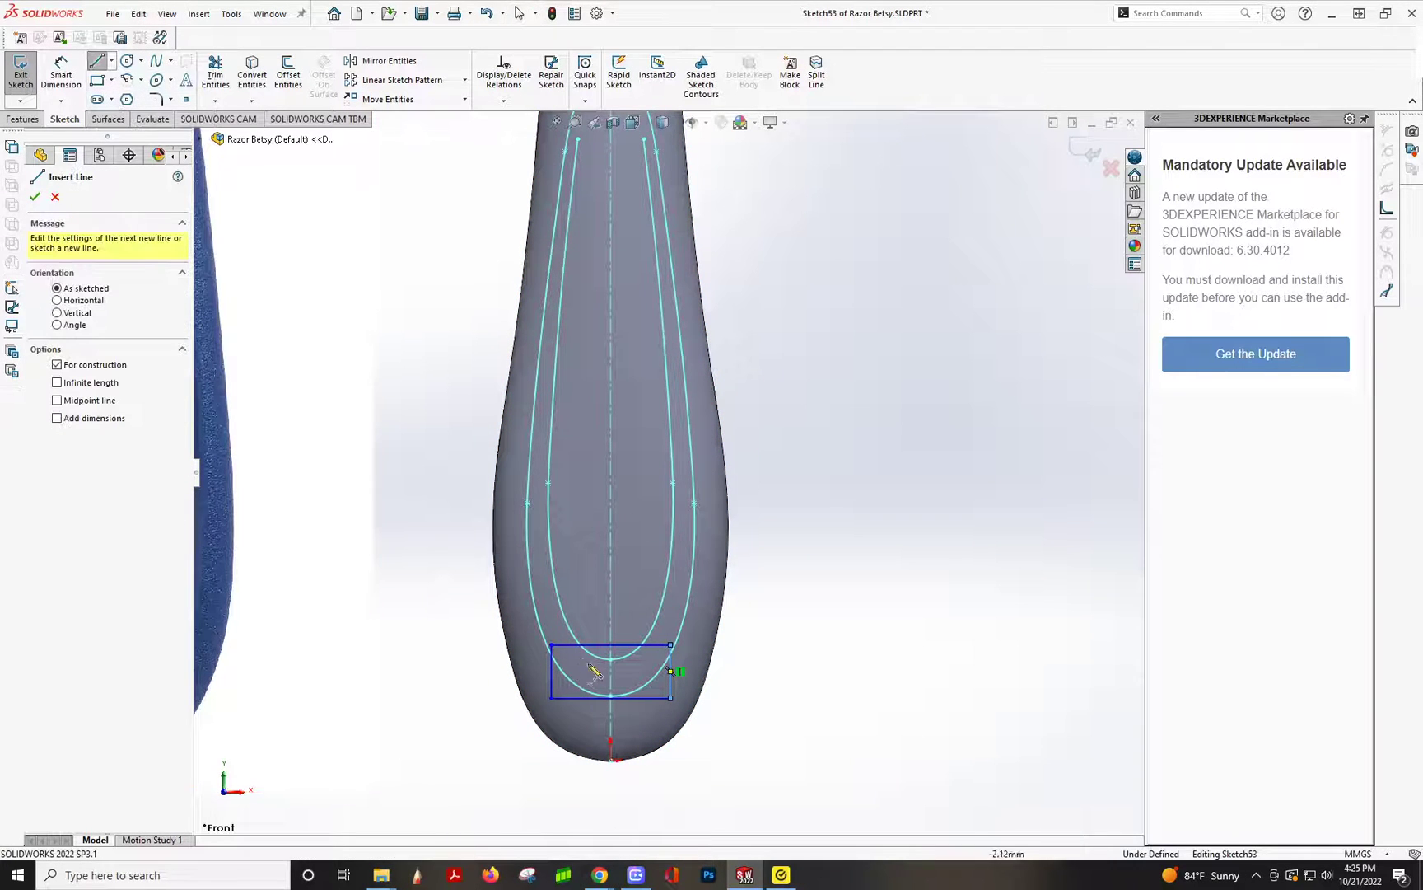
{"action": "left_click", "coordinate": [552, 647]}
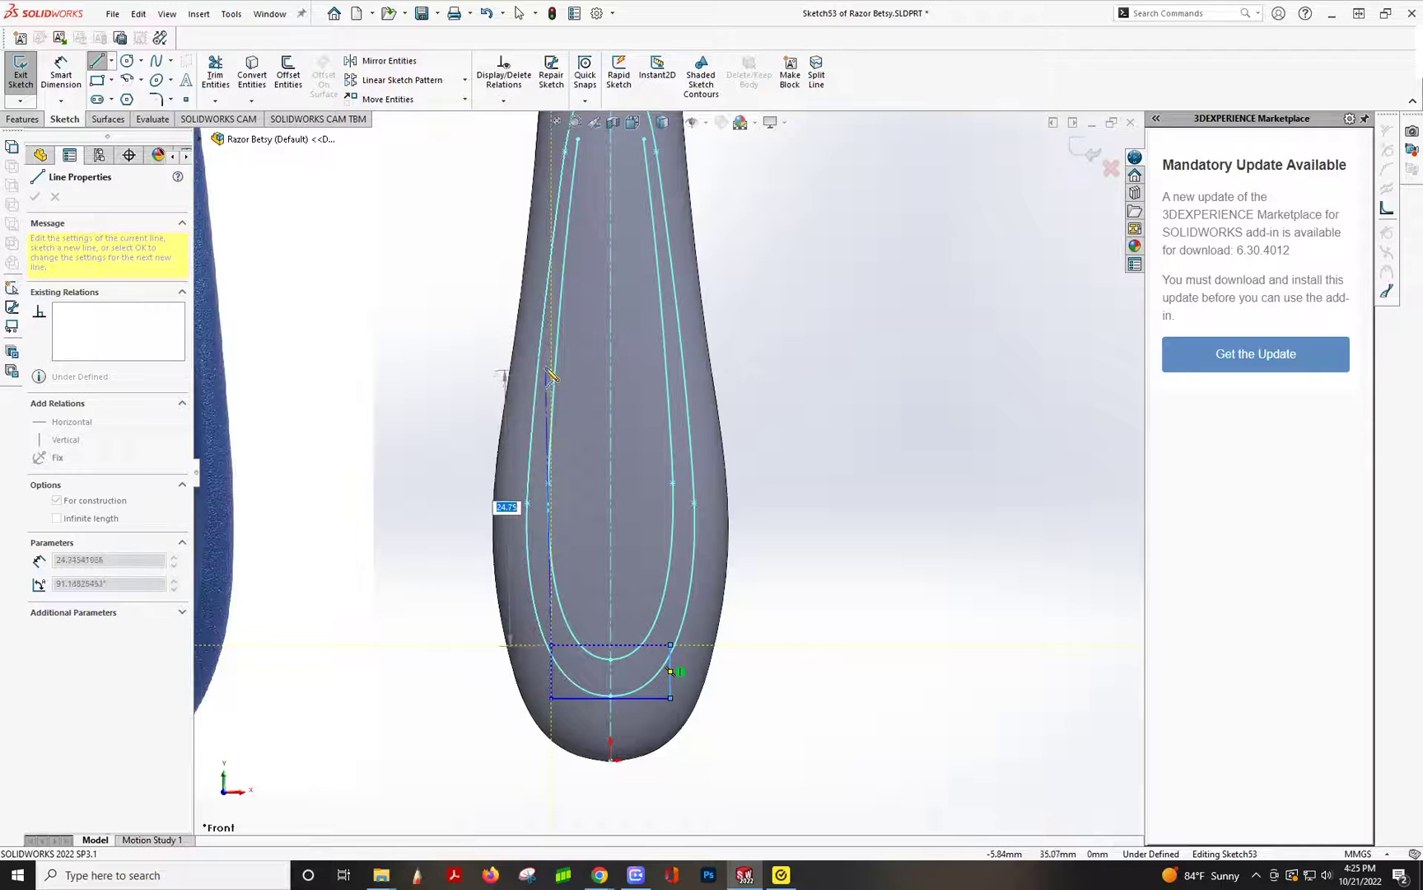
{"action": "left_click", "coordinate": [552, 343]}
{"action": "key", "text": "Escape"}
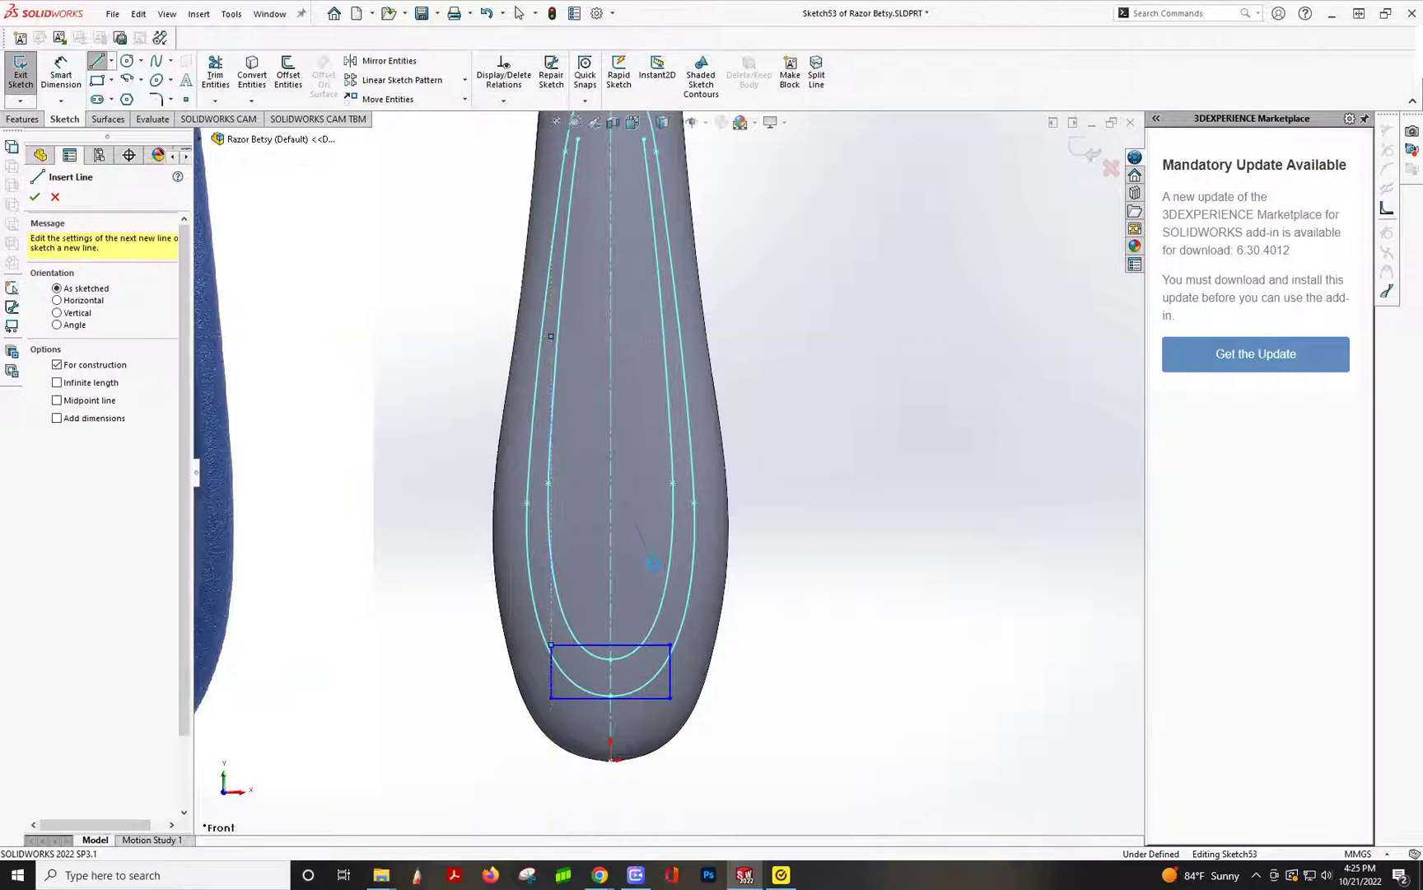
{"action": "key", "text": "Escape"}
- Adjust the rectangle to about 11.8 mm wide and lower its top edge to just below the inner outline
{"action": "scroll", "coordinate": [568, 651], "scroll_direction": "down", "scroll_amount": 3}
{"action": "mouse_move", "coordinate": [550, 697]}
{"action": "left_mouse_down"}
{"action": "mouse_move", "coordinate": [522, 697]}
{"action": "mouse_move", "coordinate": [541, 697]}
{"action": "left_mouse_up"}
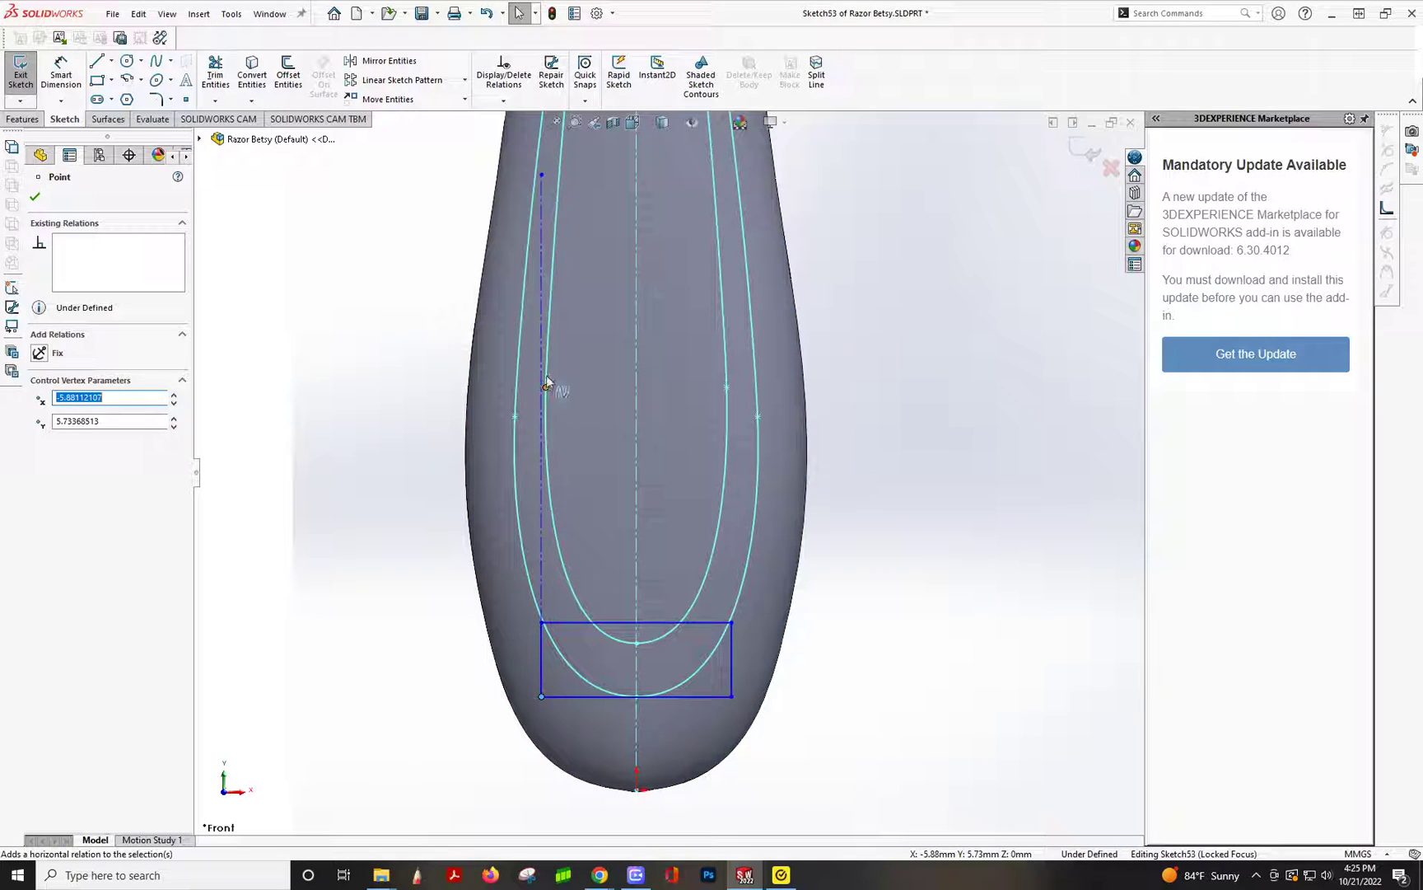
{"action": "scroll", "coordinate": [626, 573], "scroll_direction": "up", "scroll_amount": 3}
{"action": "scroll", "coordinate": [649, 500], "scroll_direction": "down", "scroll_amount": 3}
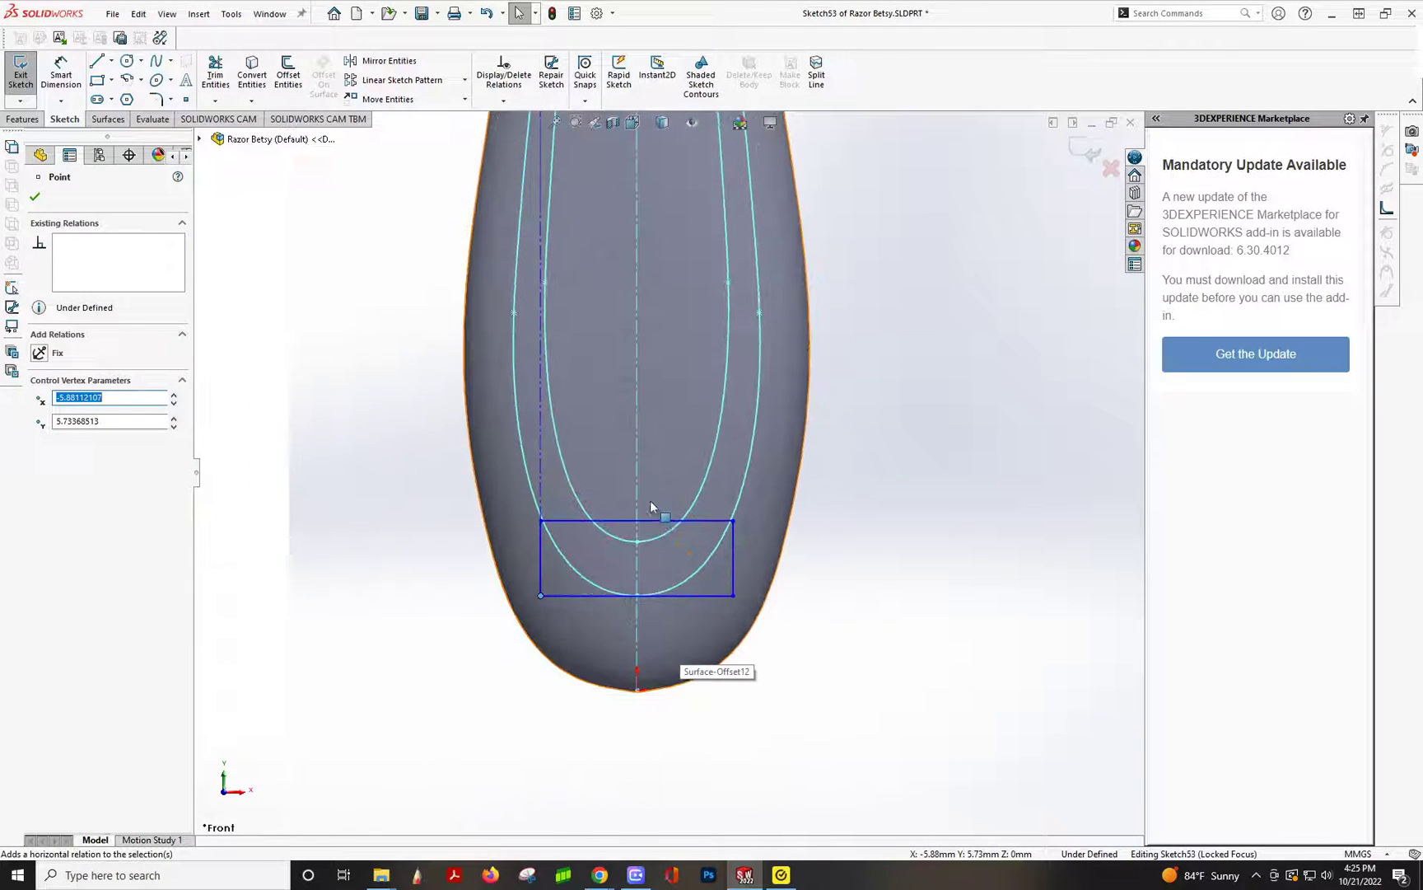
{"action": "left_click_drag", "start_coordinate": [649, 519], "coordinate": [639, 545]}
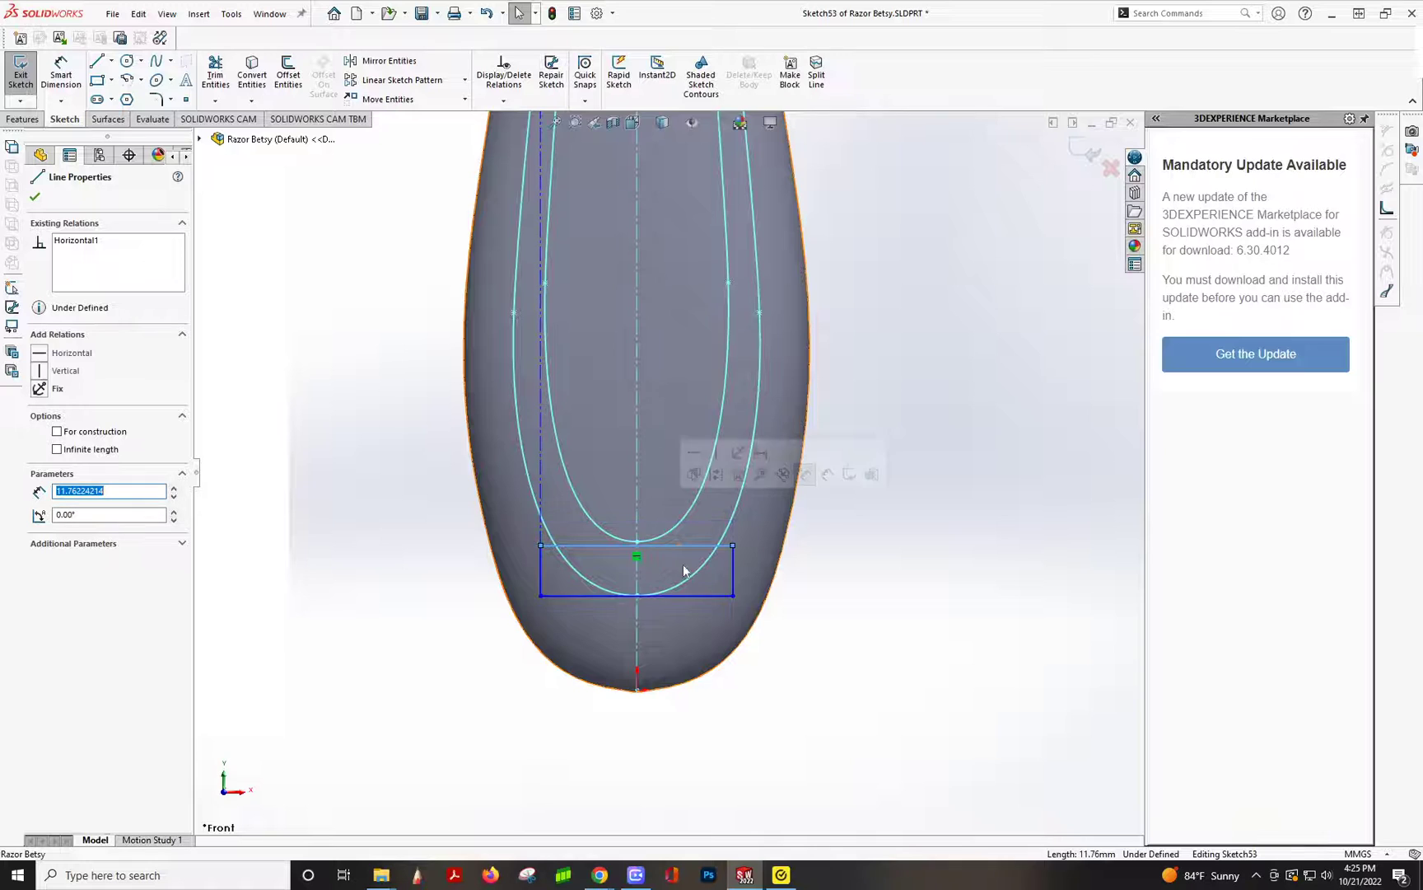
{"action": "scroll", "coordinate": [693, 563], "scroll_direction": "up", "scroll_amount": 2}
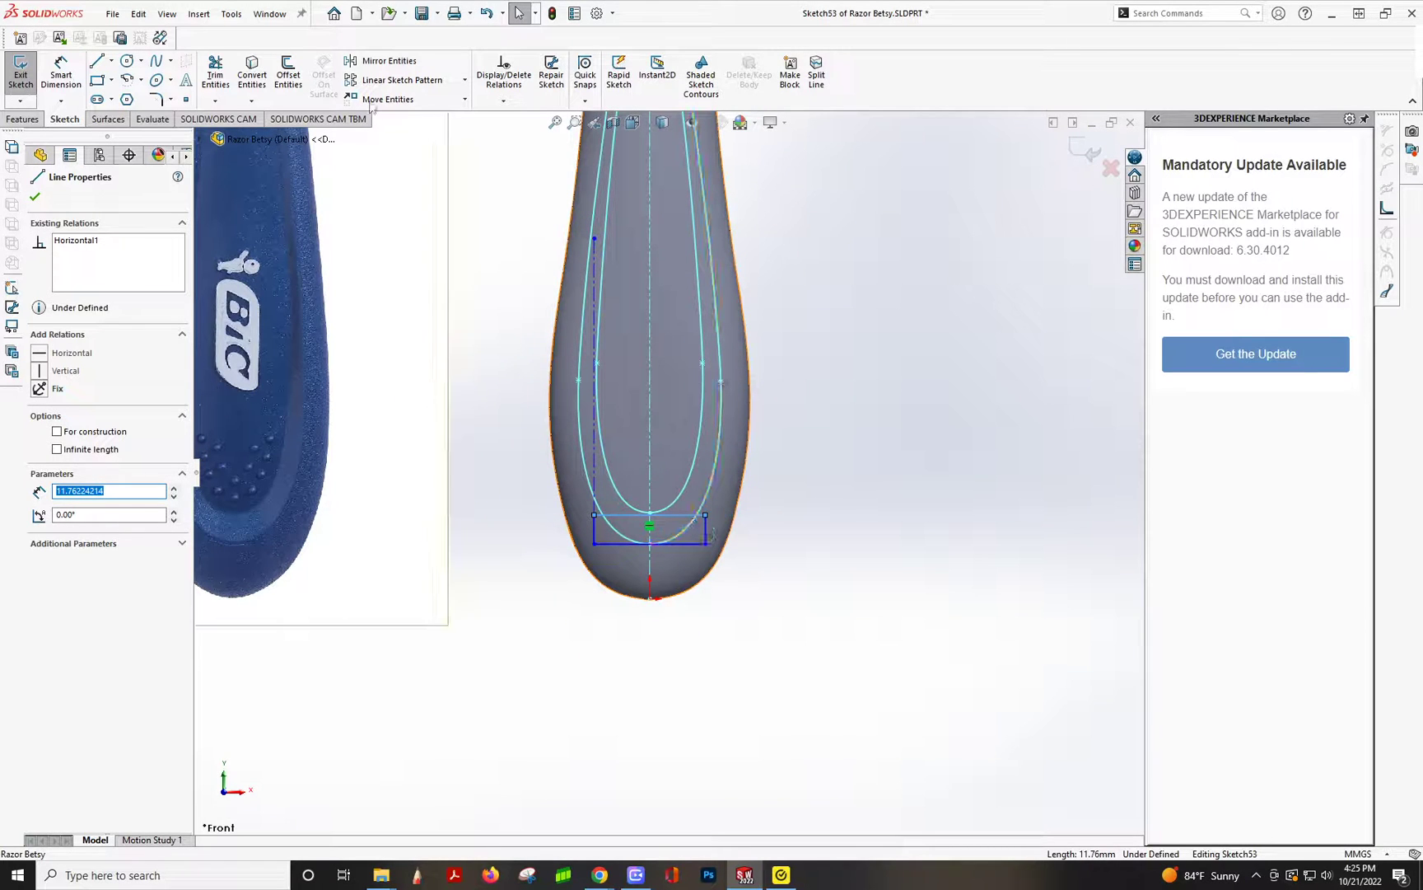
{"action": "left_click", "coordinate": [34, 197]}
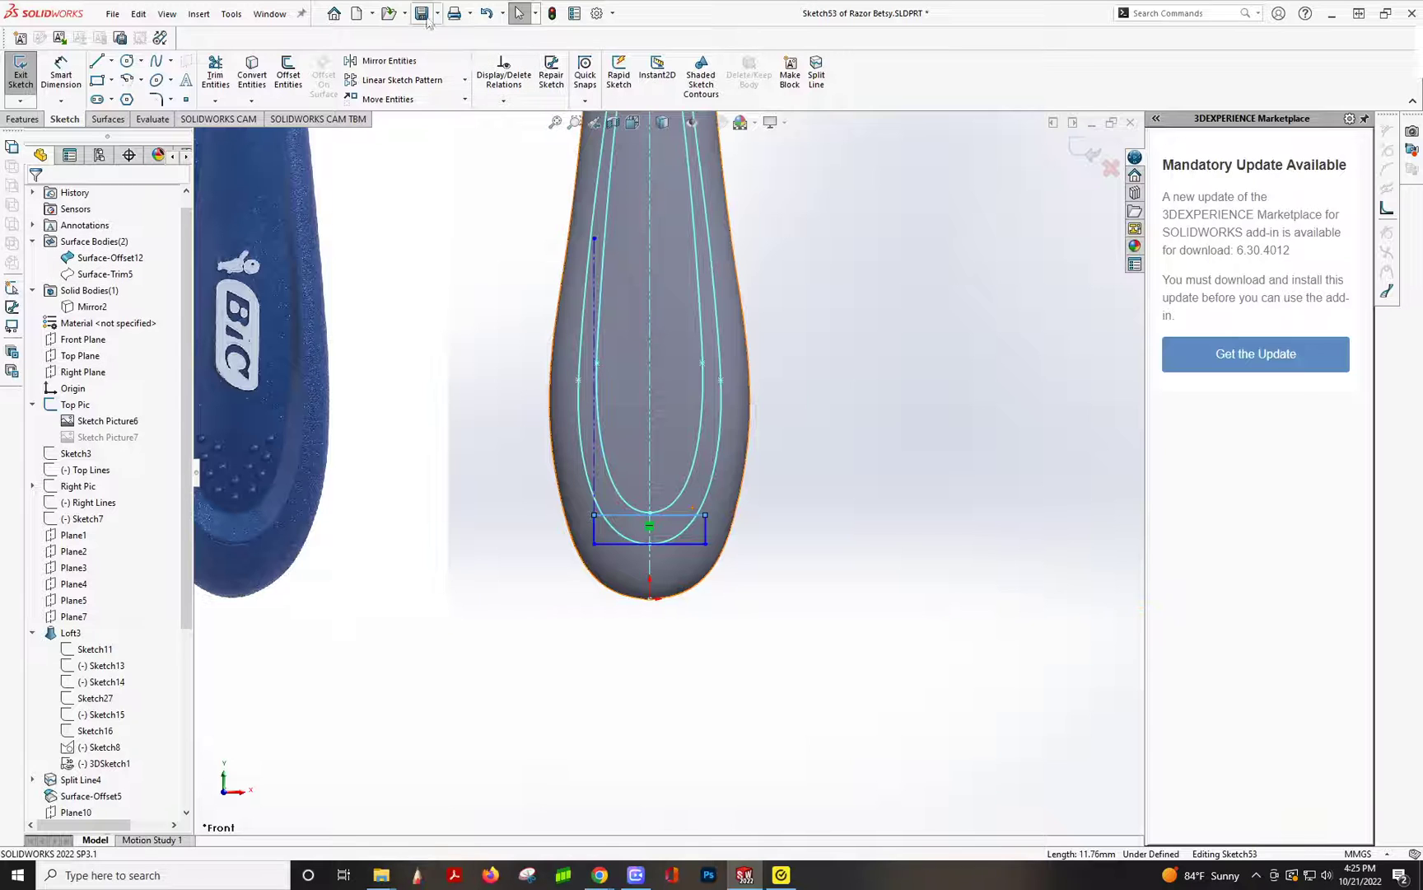
- Trim the Surface-Offset12 body with the rectangle sketch, keeping only the front patch inside the rectangle
{"action": "left_click", "coordinate": [108, 119]}
{"action": "left_click", "coordinate": [547, 79]}
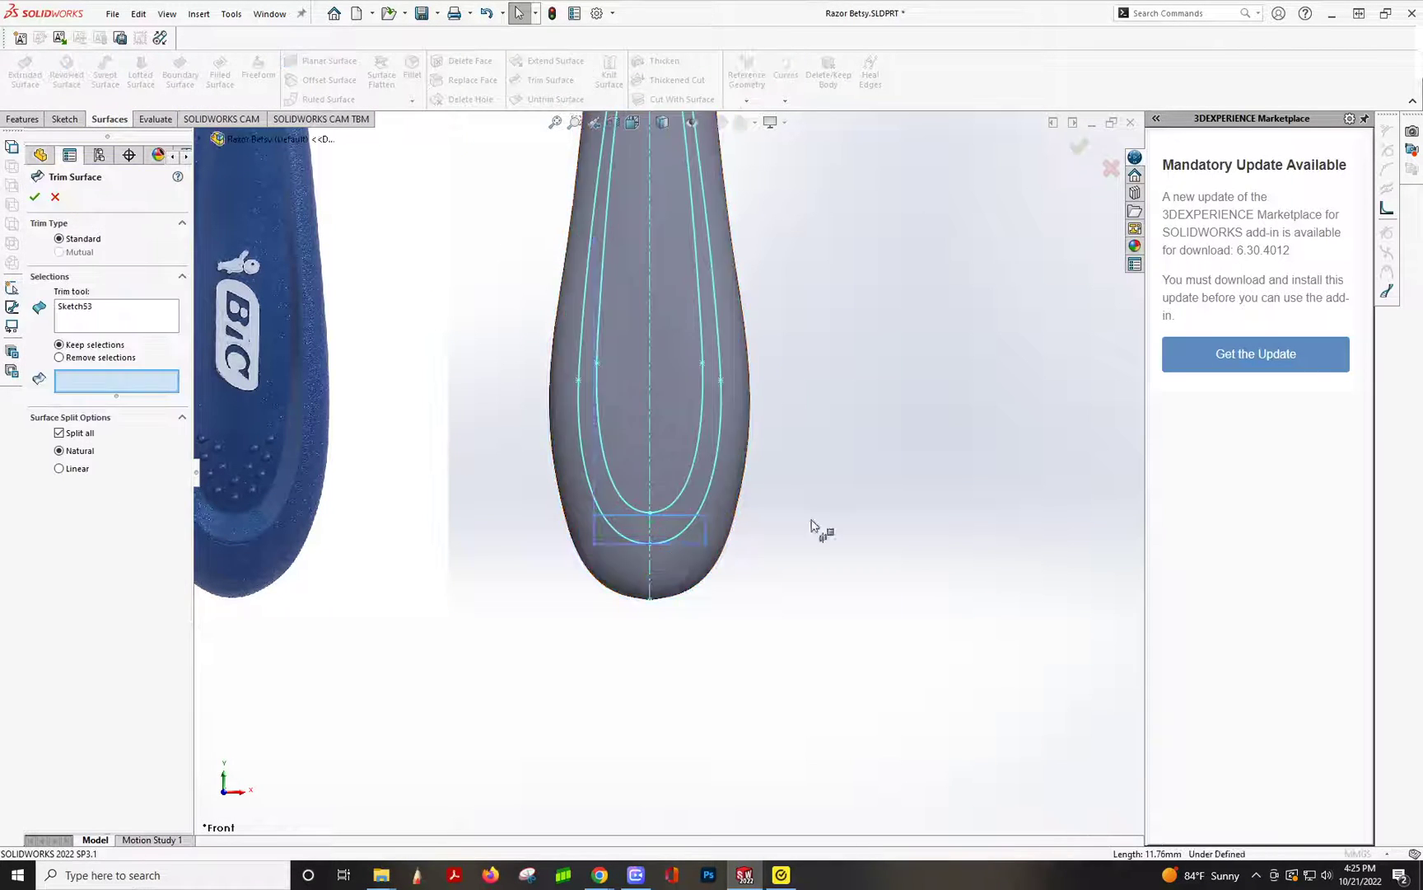
{"action": "left_click", "coordinate": [697, 530]}
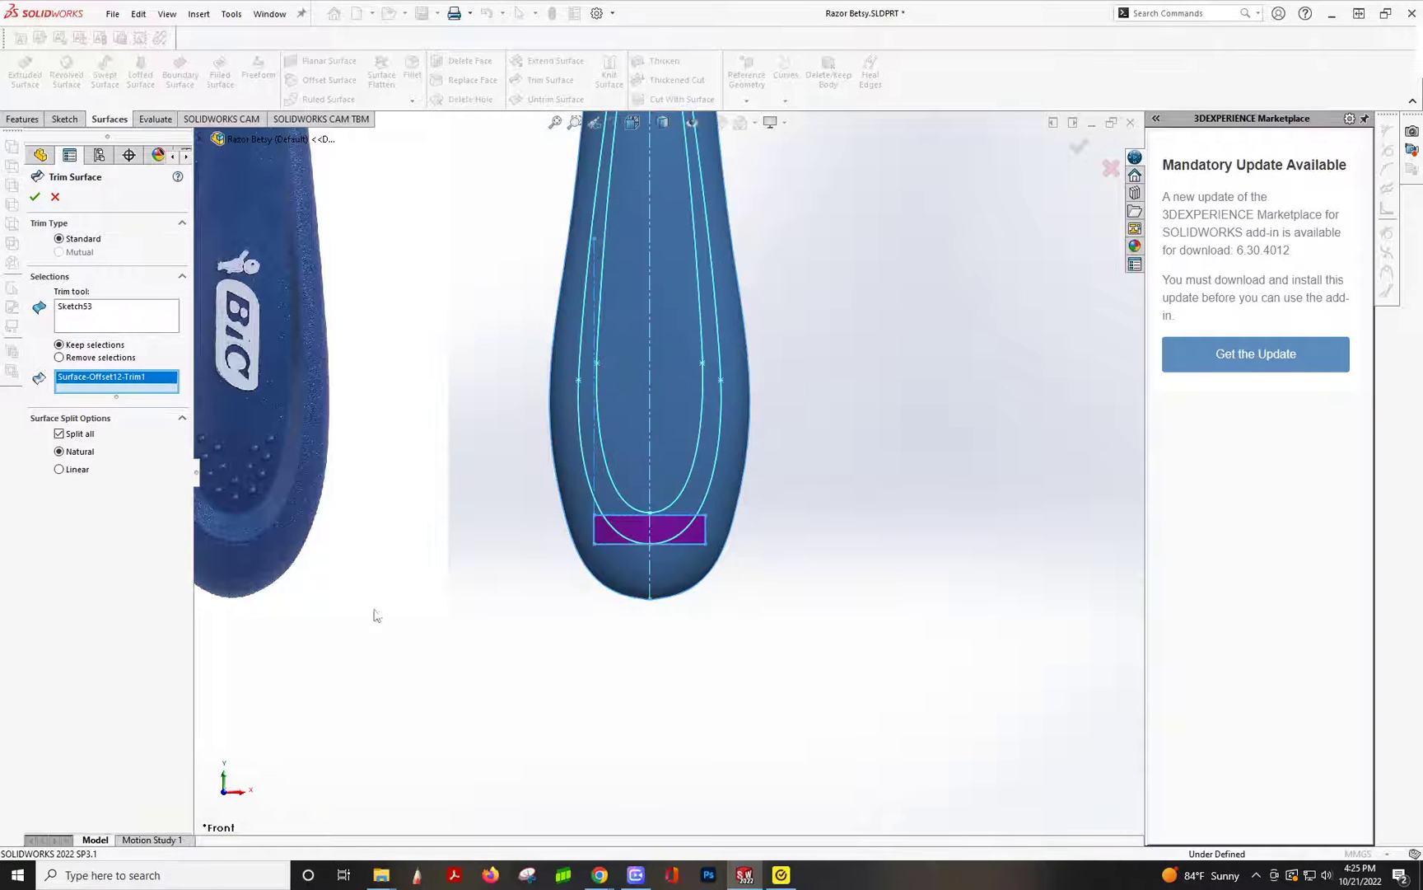
{"action": "middle_click_drag", "start_coordinate": [477, 574], "coordinate": [297, 570]}
{"action": "middle_click_drag", "start_coordinate": [426, 589], "coordinate": [467, 493]}
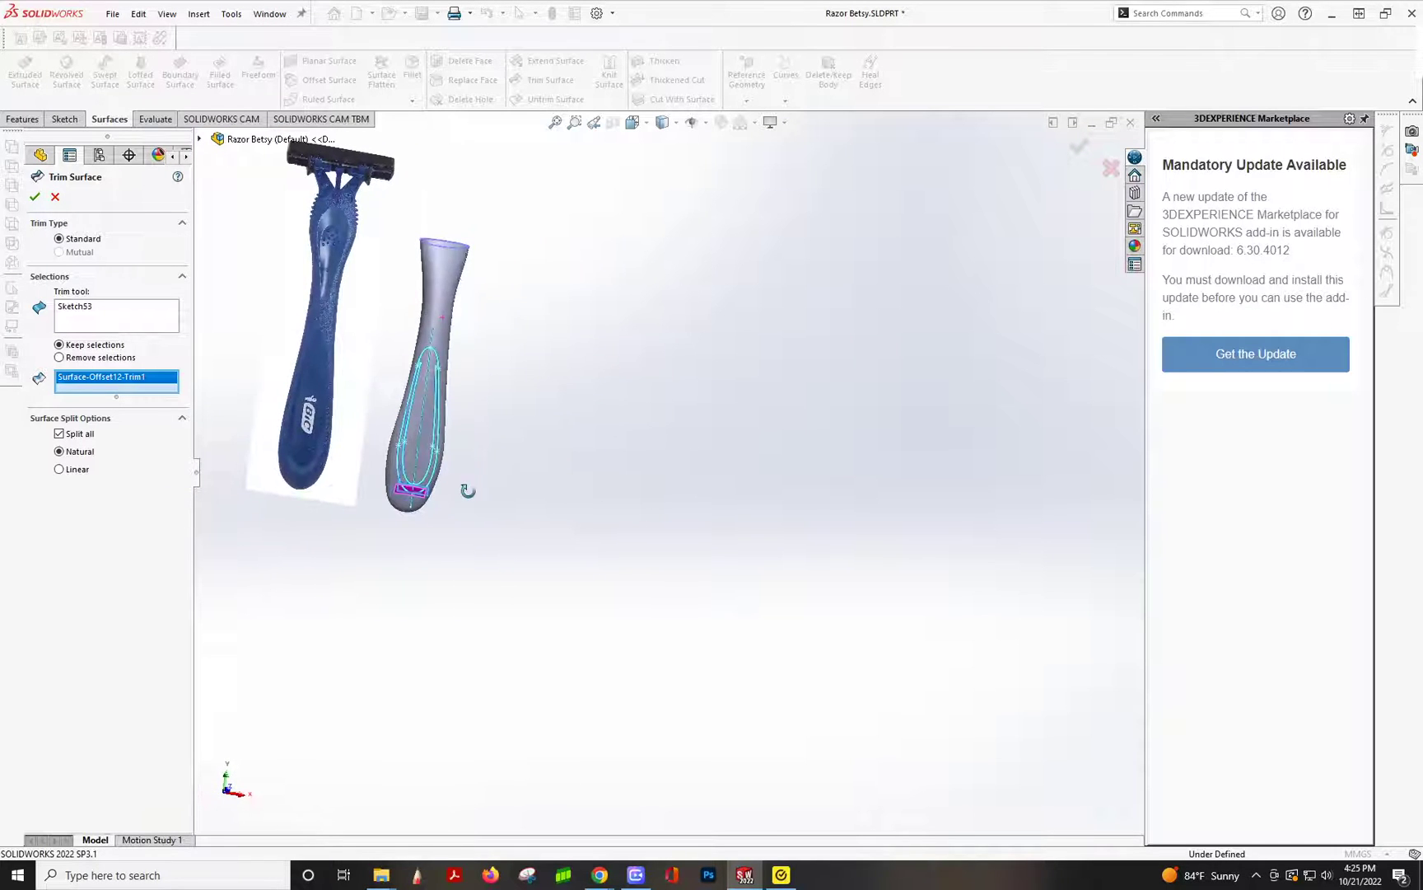
{"action": "left_click", "coordinate": [35, 197]}
- Offset the small trimmed patch 1.50 mm with the direction reversed toward the inside of the handle
{"action": "scroll", "coordinate": [412, 498], "scroll_direction": "down", "scroll_amount": 10}
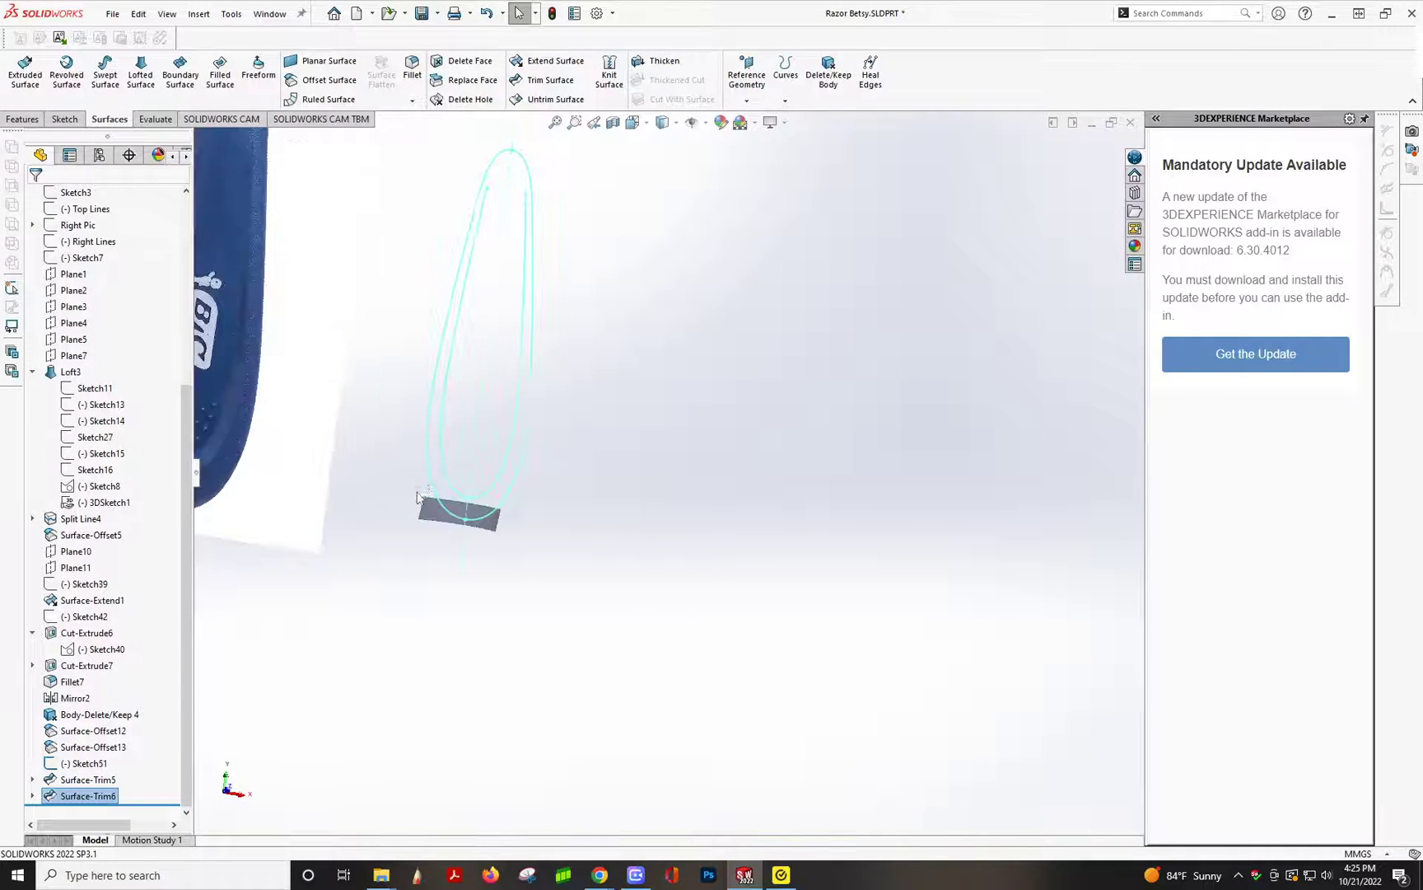
{"action": "middle_click_drag", "start_coordinate": [567, 494], "coordinate": [441, 437]}
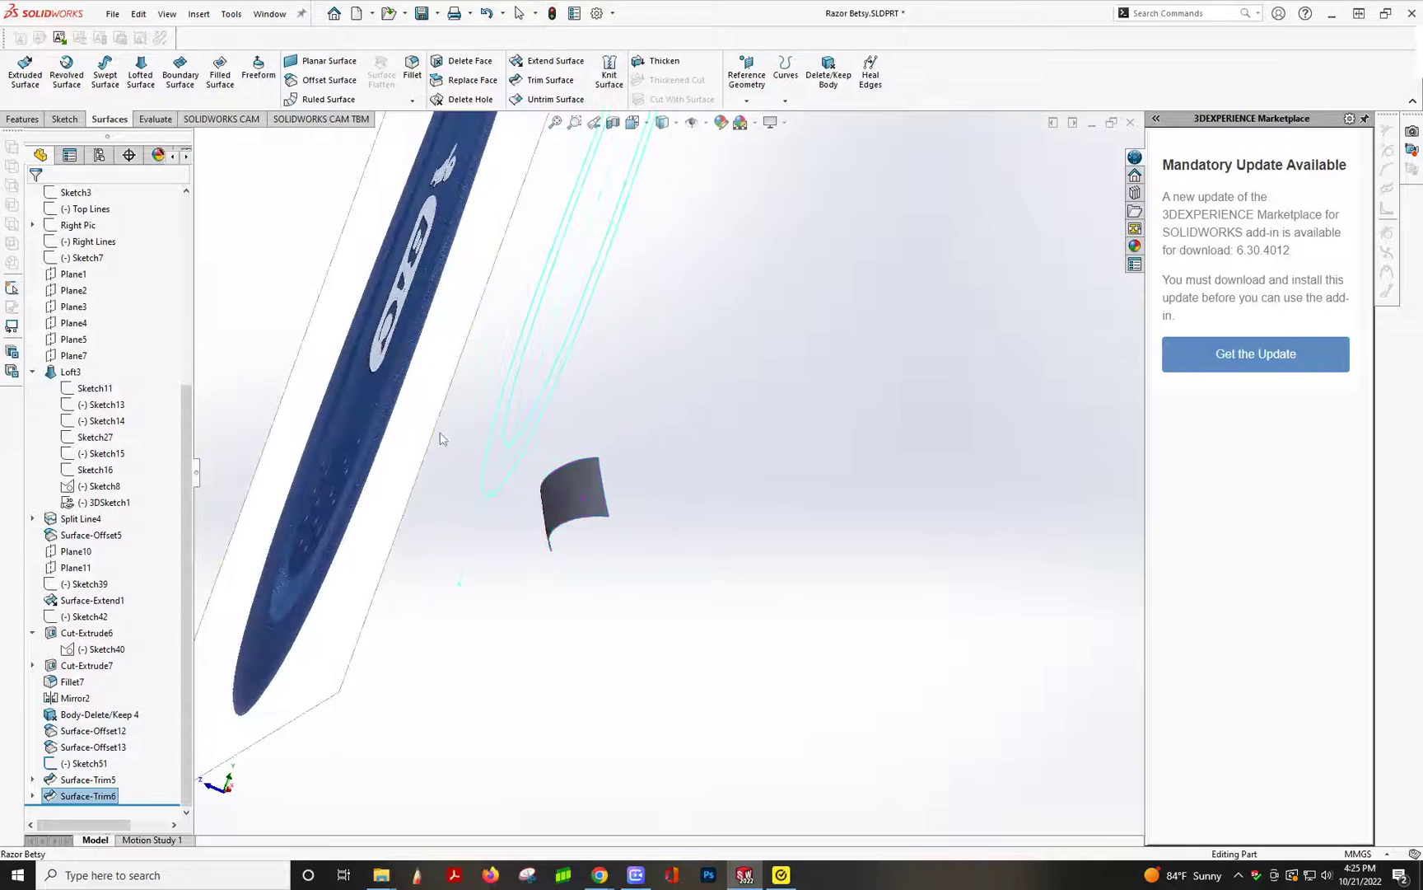
{"action": "left_click", "coordinate": [590, 490]}
{"action": "left_click", "coordinate": [344, 85]}
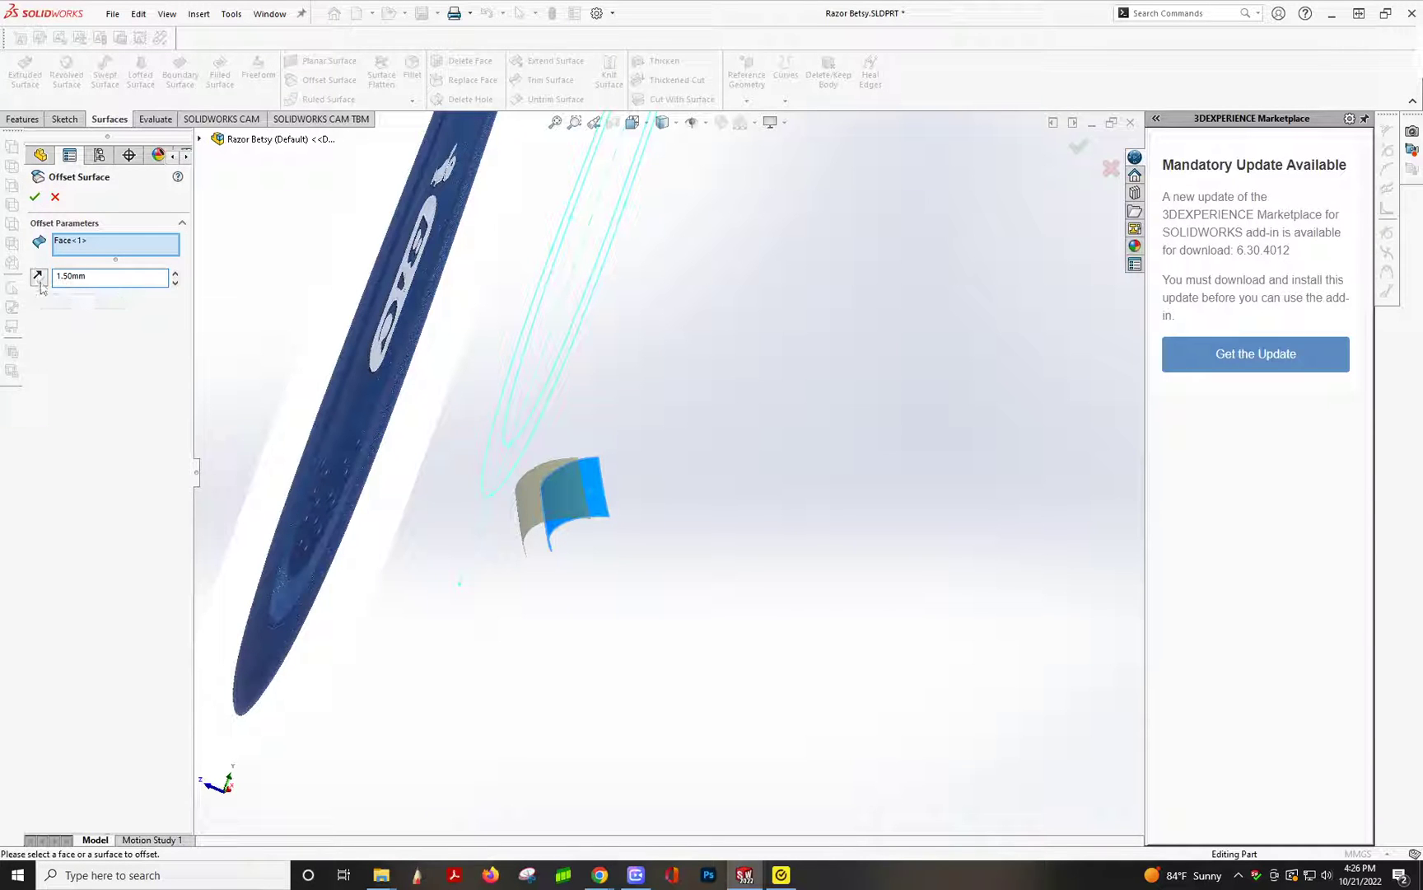
{"action": "left_click", "coordinate": [40, 282]}
{"action": "left_click", "coordinate": [34, 197]}
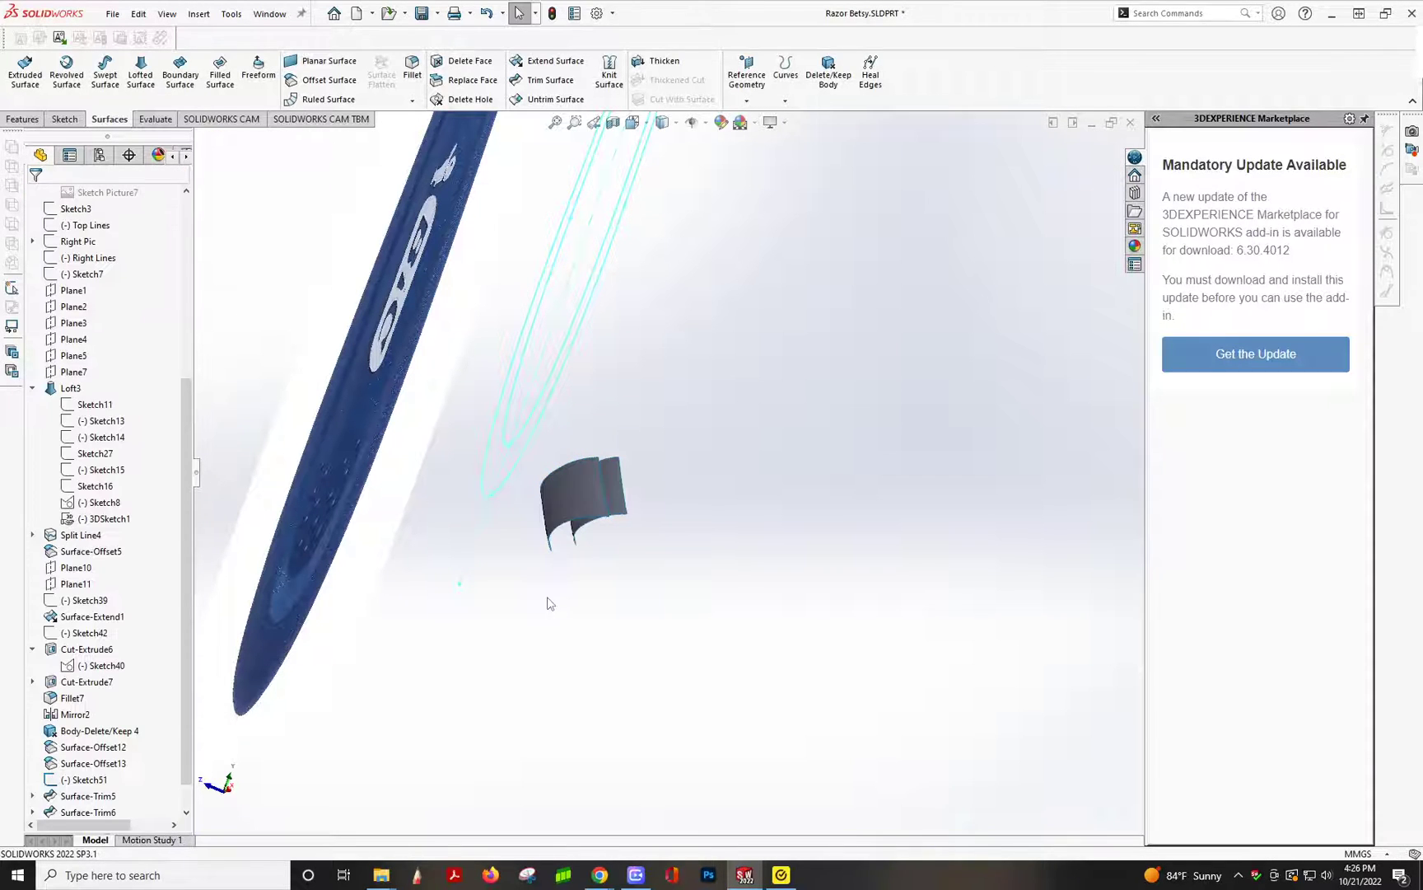
- Try to remove the original outer patch with Delete Face using the Delete option
{"action": "left_click", "coordinate": [572, 521]}
{"action": "right_click", "coordinate": [566, 466]}
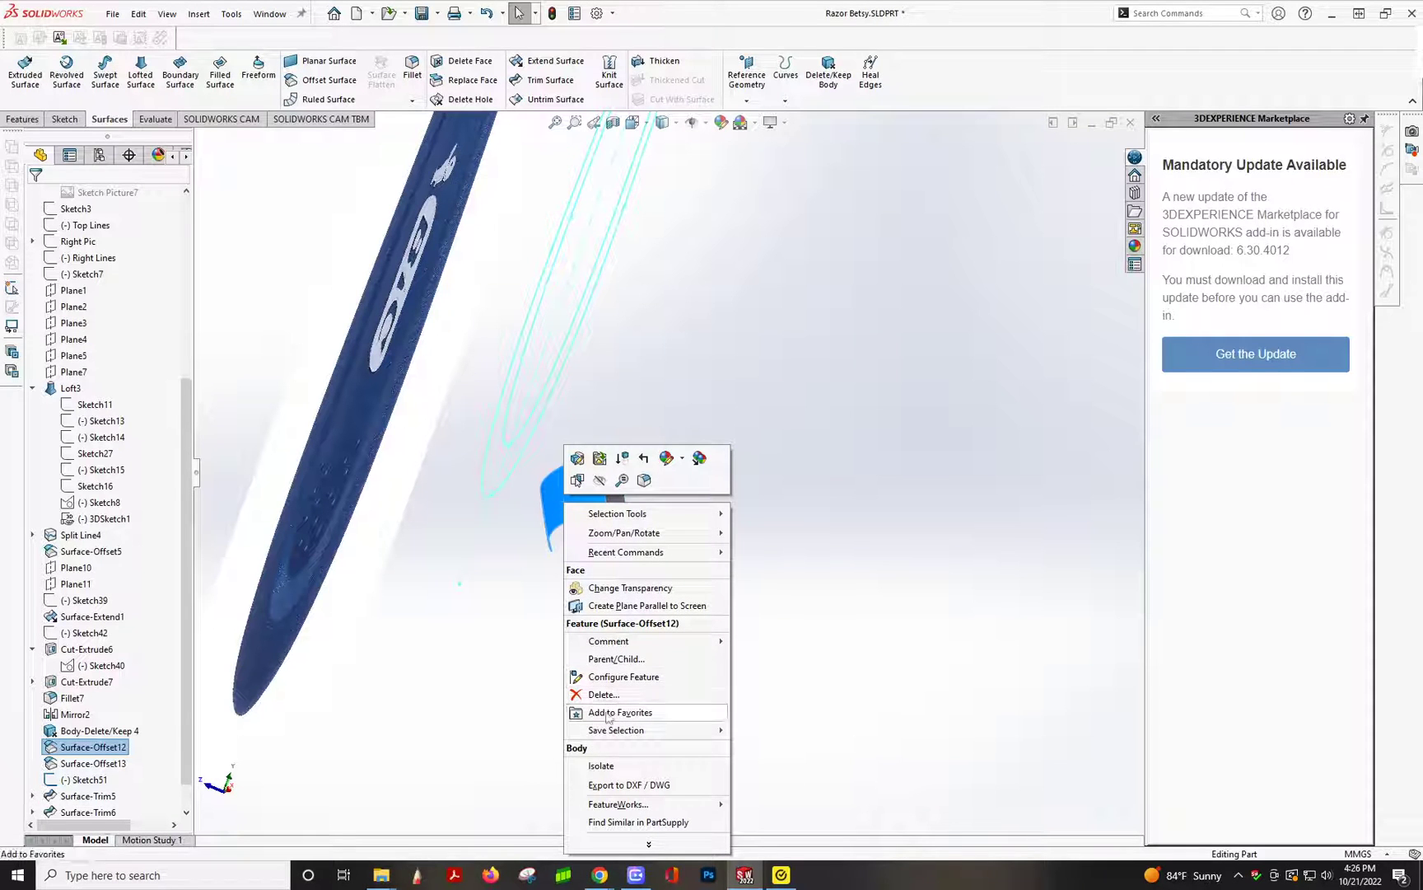
{"action": "left_click", "coordinate": [650, 846]}
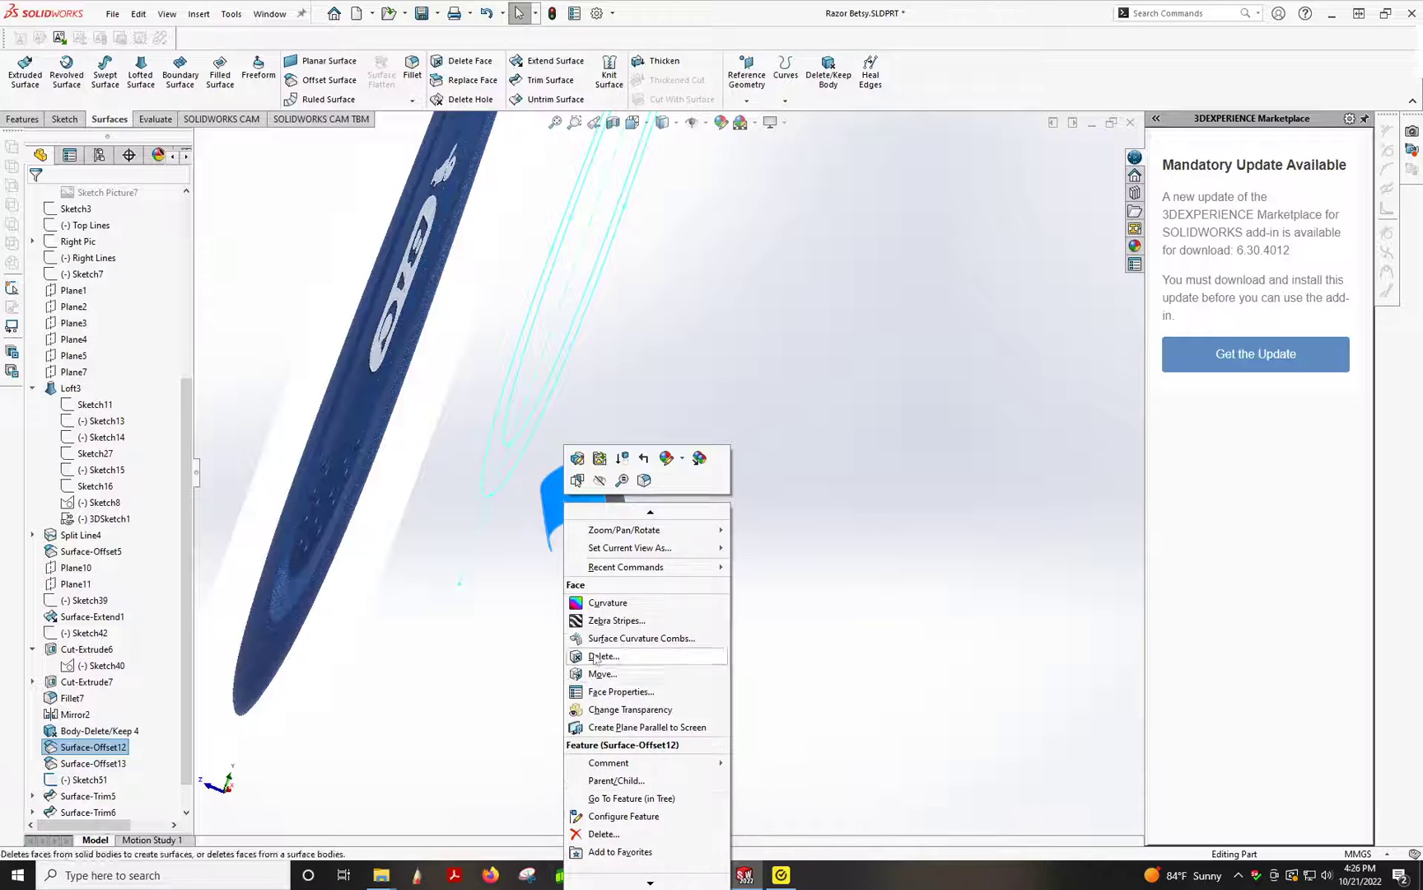
{"action": "left_click", "coordinate": [651, 850]}
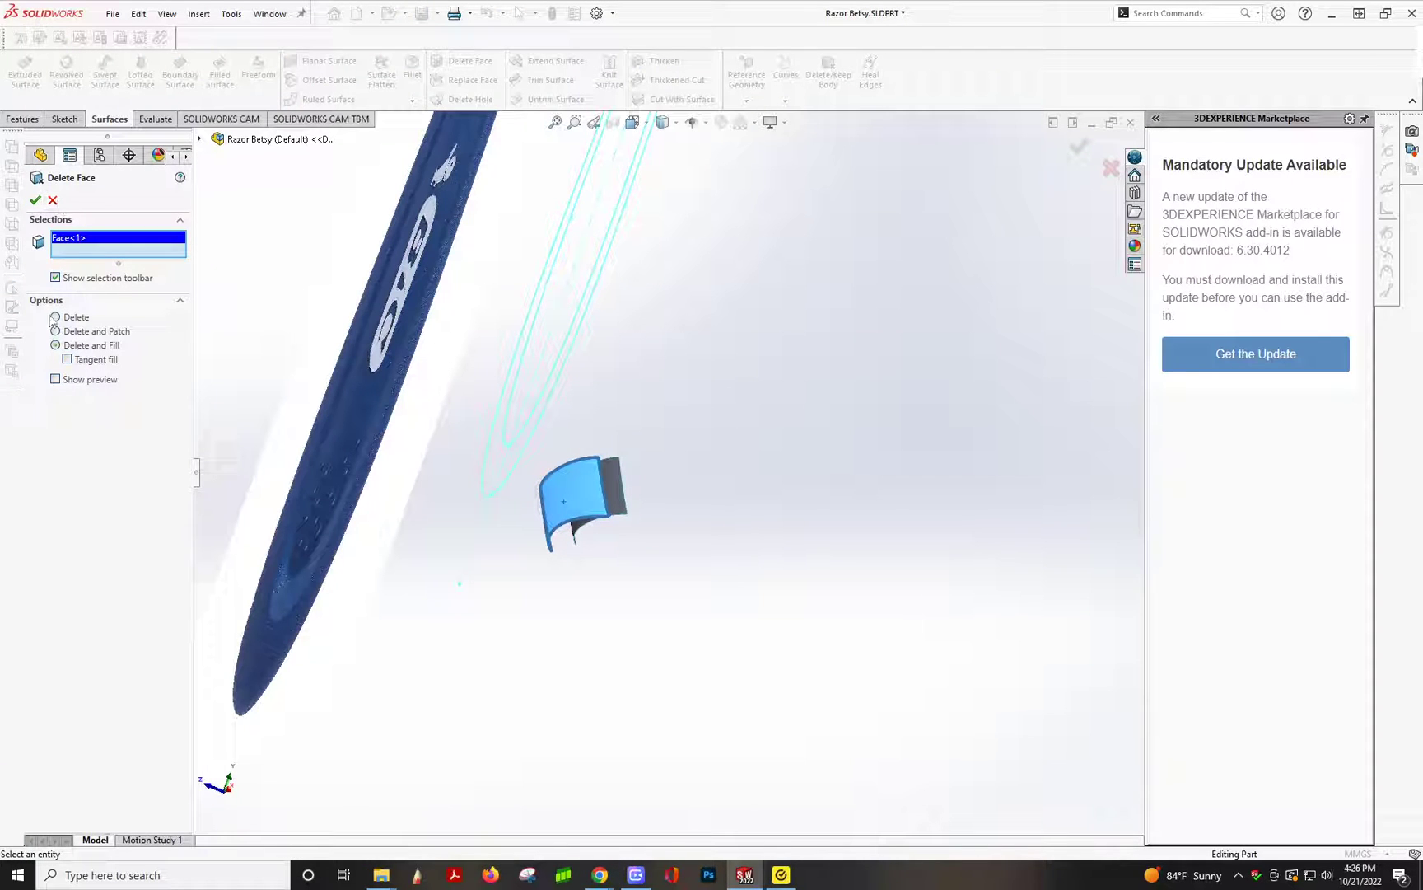
{"action": "left_click", "coordinate": [36, 200]}
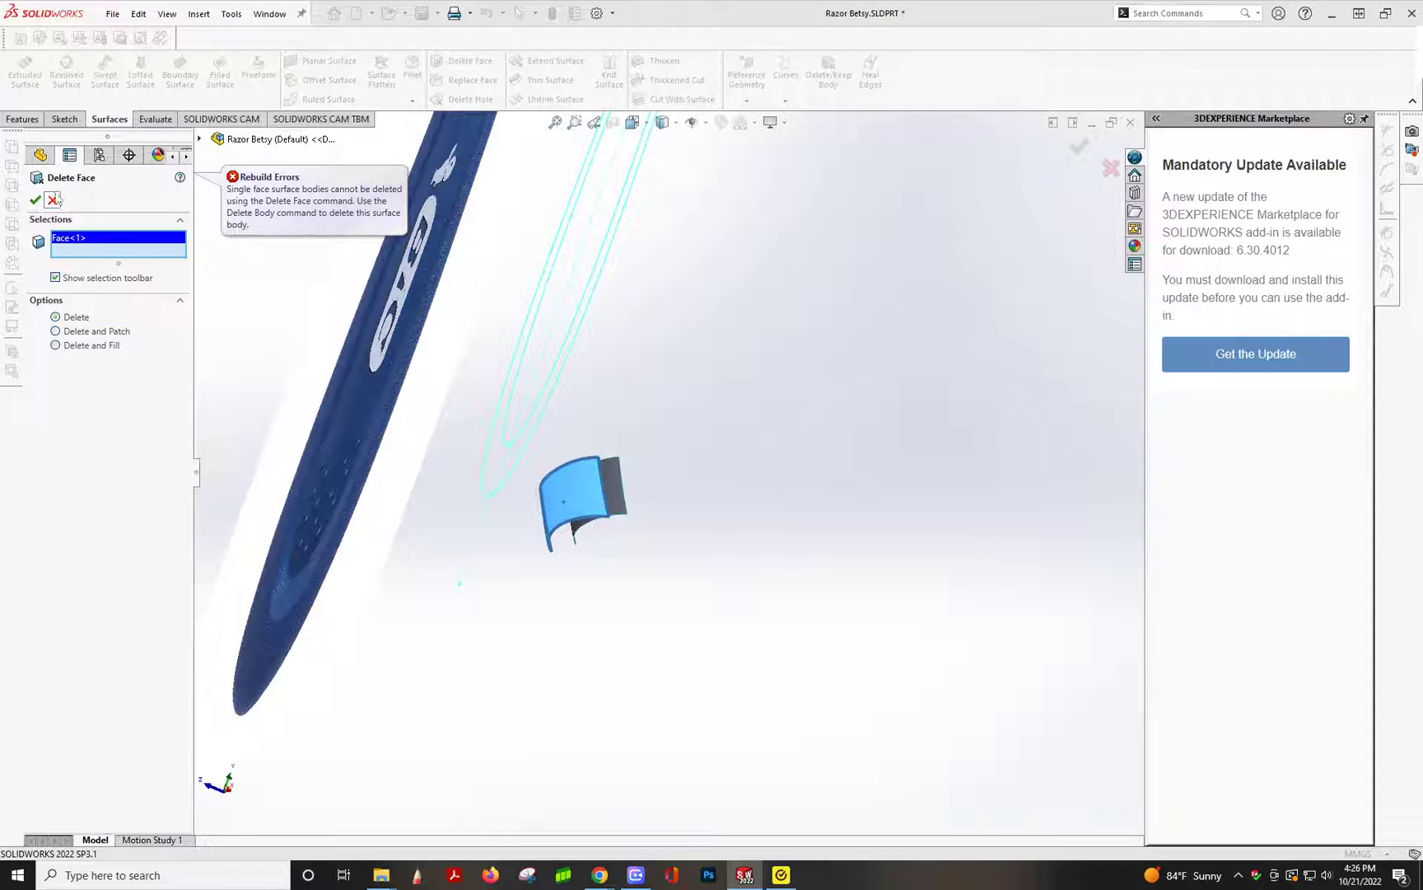
{"action": "left_click", "coordinate": [54, 200]}
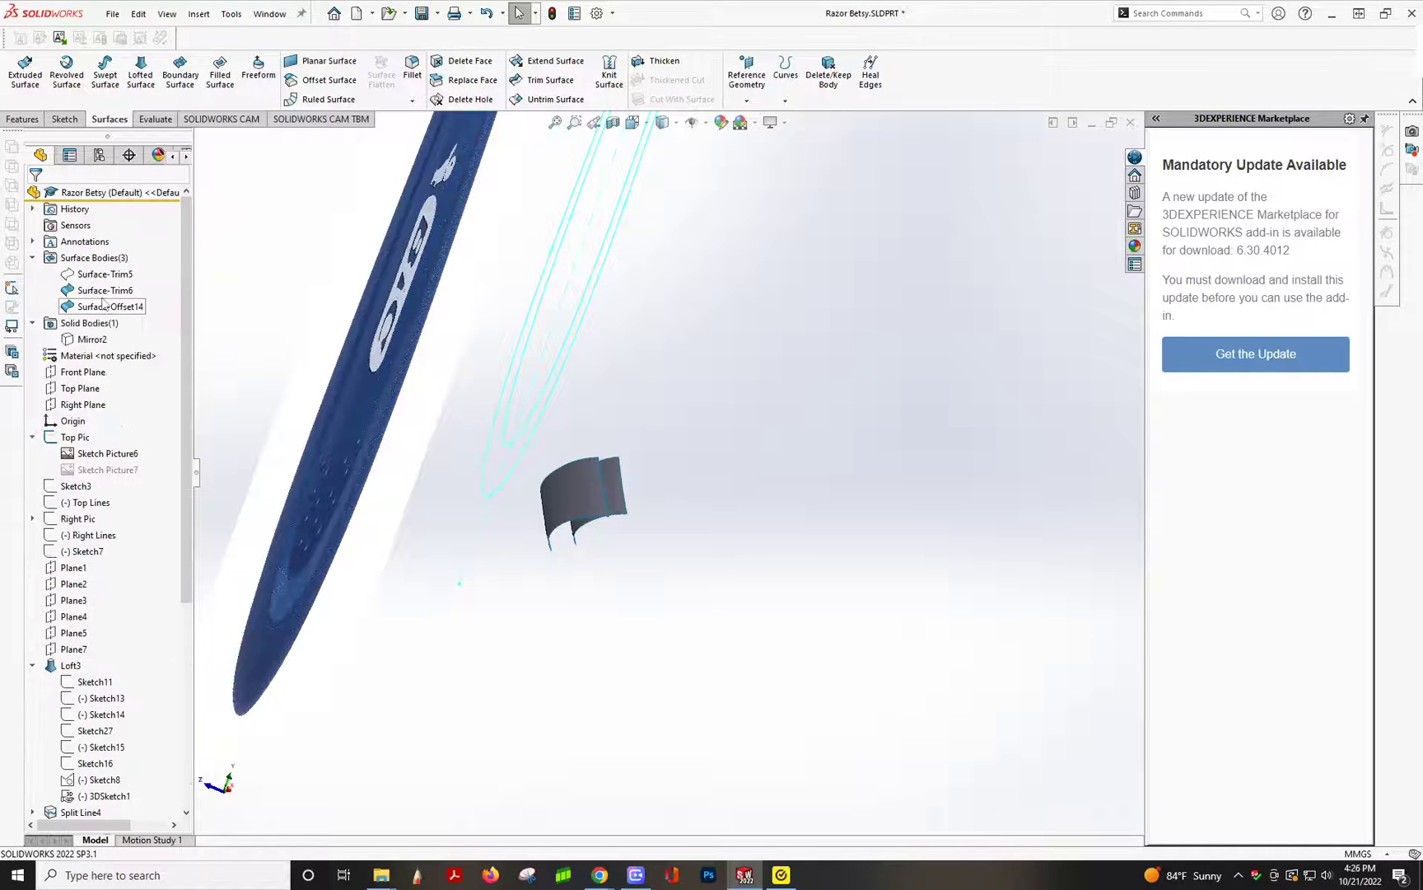
- Delete the Surface-Trim6 body, leaving the inward offset patch
{"action": "right_click", "coordinate": [100, 292]}
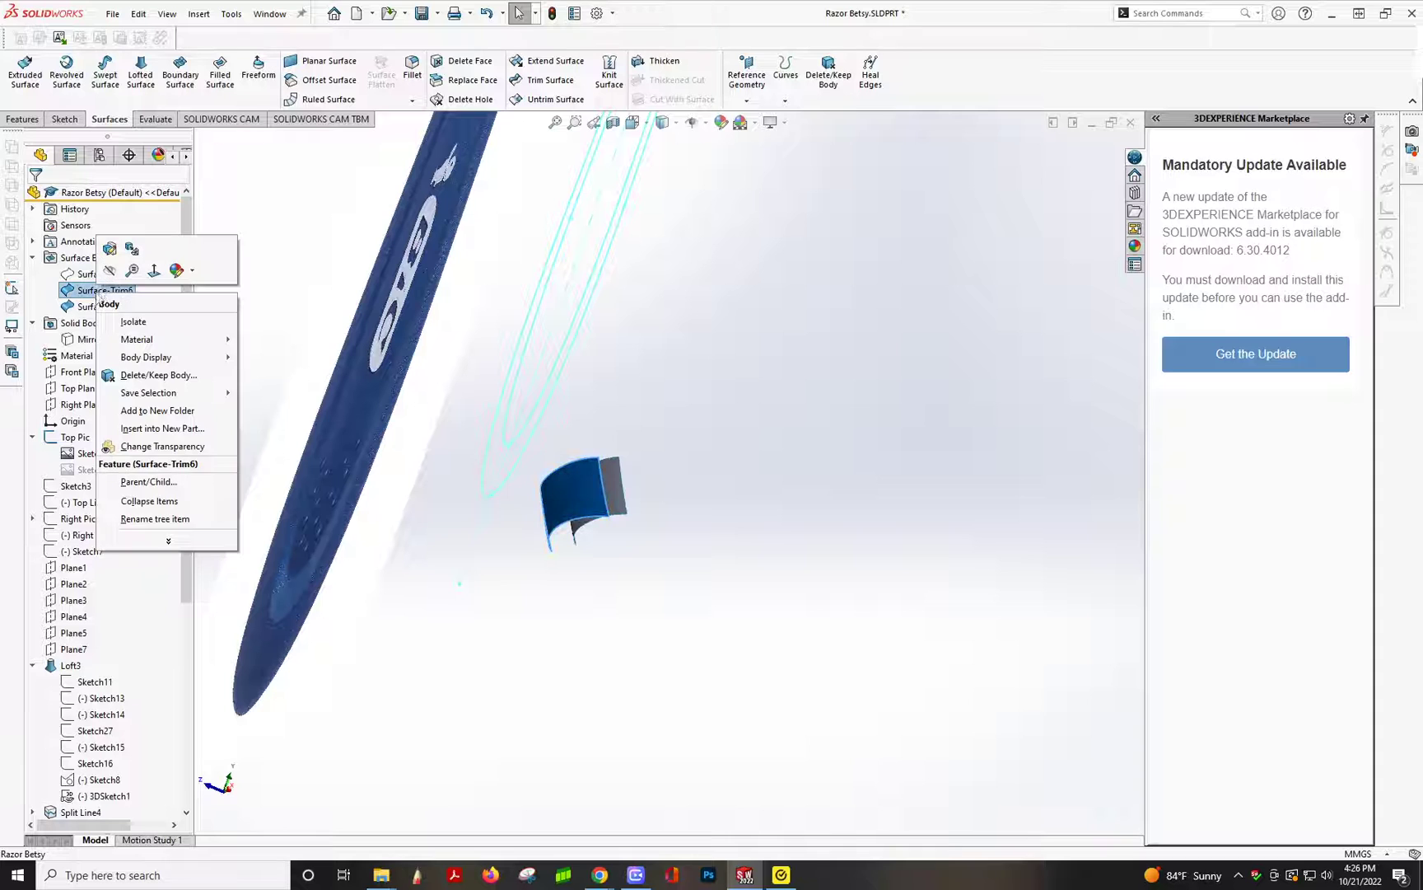
{"action": "left_click", "coordinate": [156, 375]}
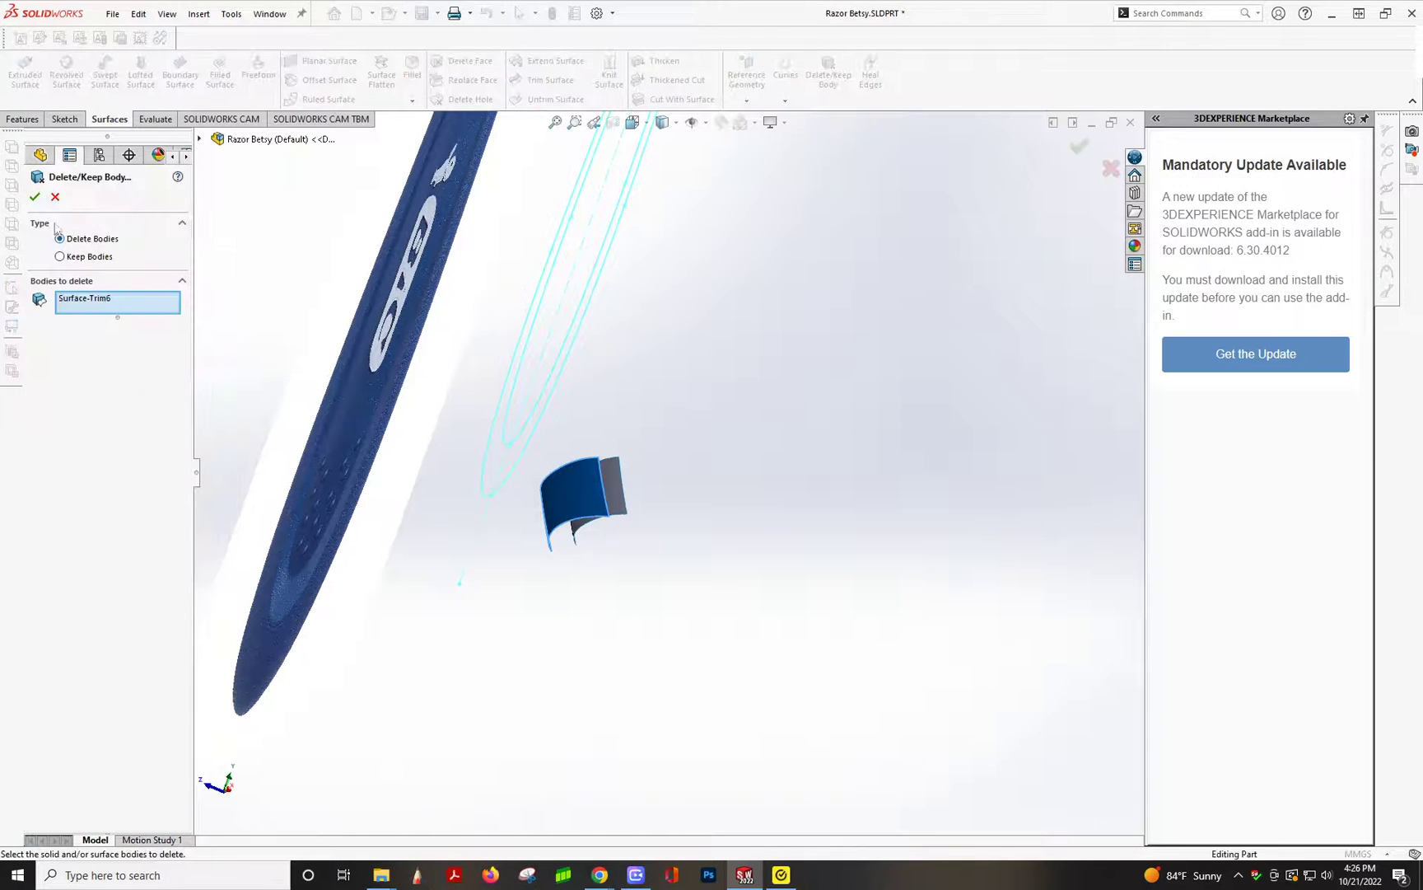
{"action": "left_click", "coordinate": [34, 198]}
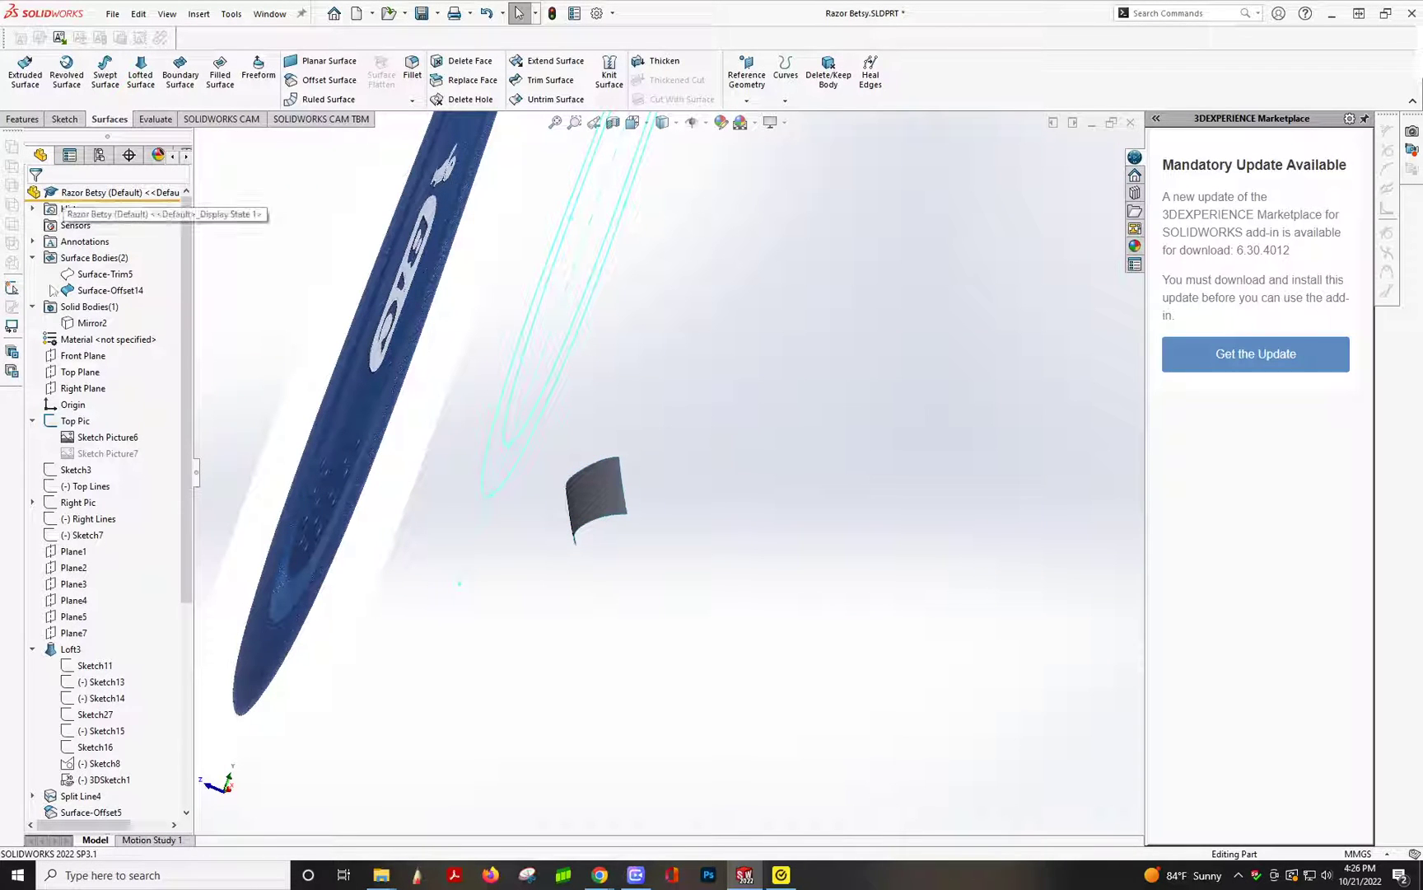
- Show the trimmed handle body Surface-Trim5 and check the offset patch inside its opening
{"action": "left_click", "coordinate": [96, 276]}
{"action": "left_click", "coordinate": [102, 251]}
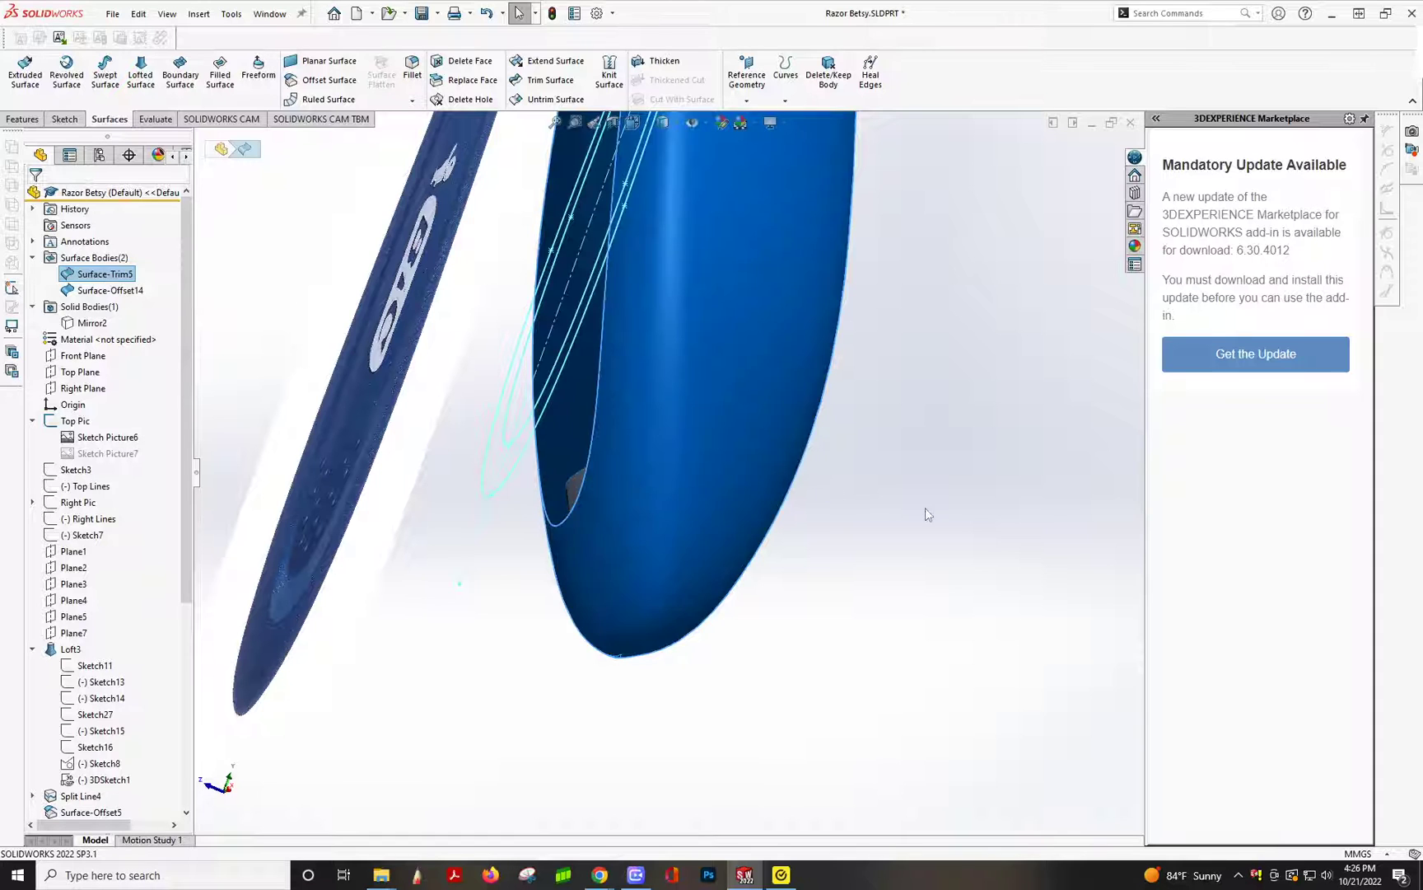
{"action": "middle_click_drag", "start_coordinate": [666, 413], "coordinate": [700, 371]}
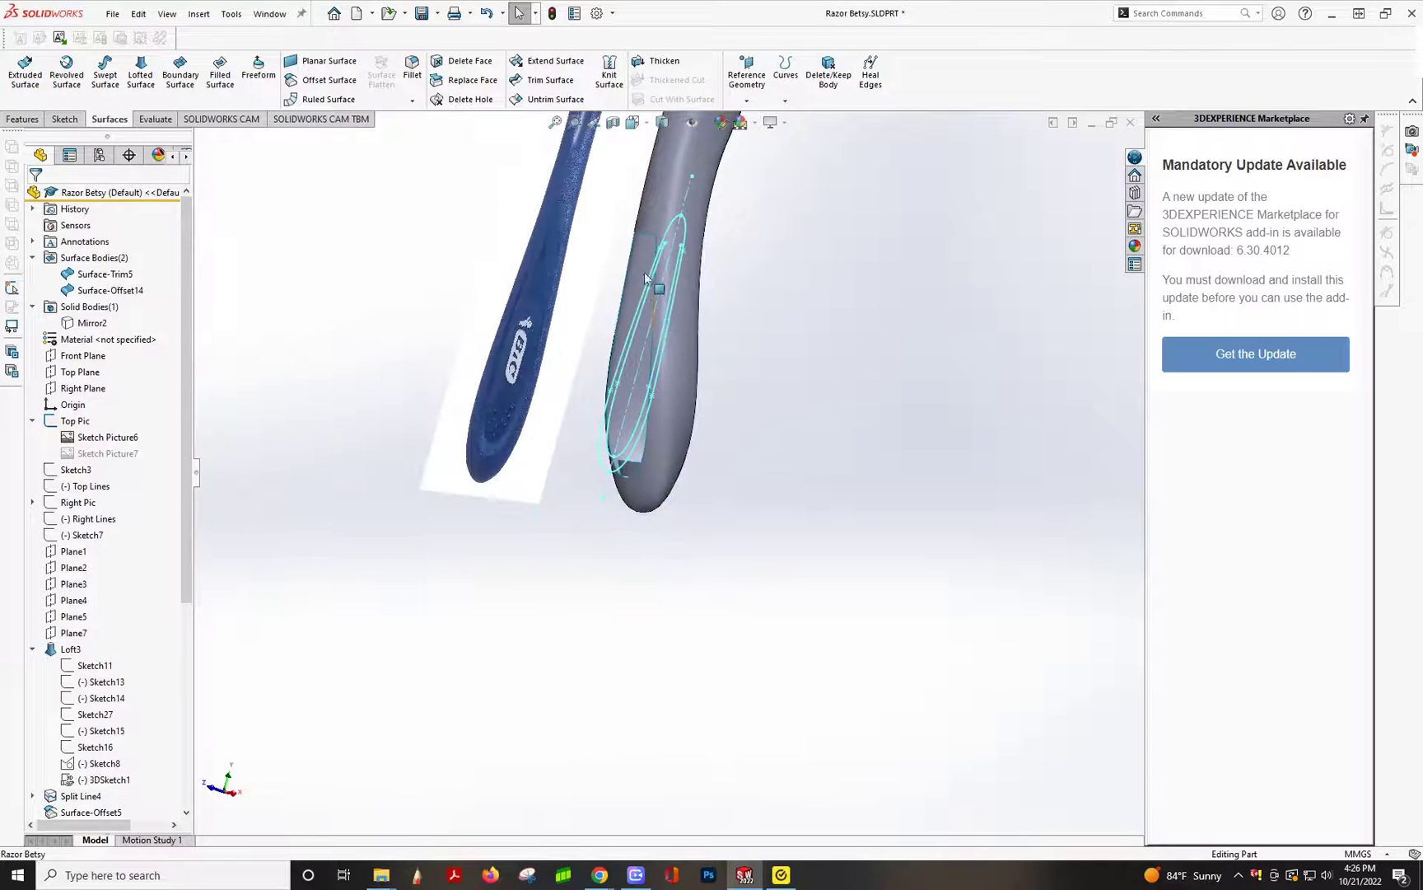
- Hide the elongated grip outline sketch displayed over the handle opening
{"action": "middle_click_drag", "start_coordinate": [651, 247], "coordinate": [641, 284]}
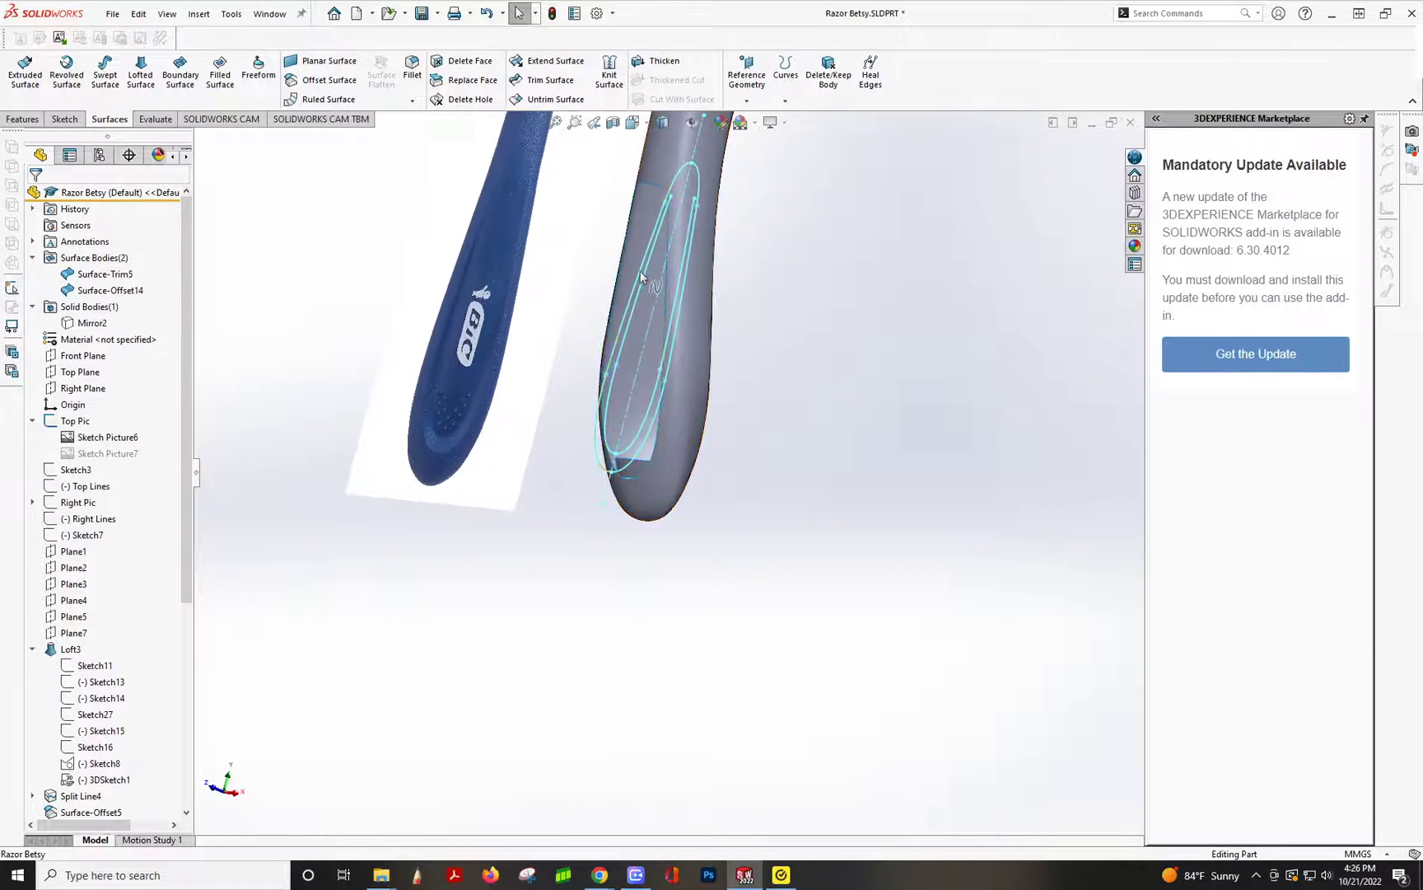
{"action": "left_click", "coordinate": [641, 280]}
{"action": "left_click", "coordinate": [703, 239]}
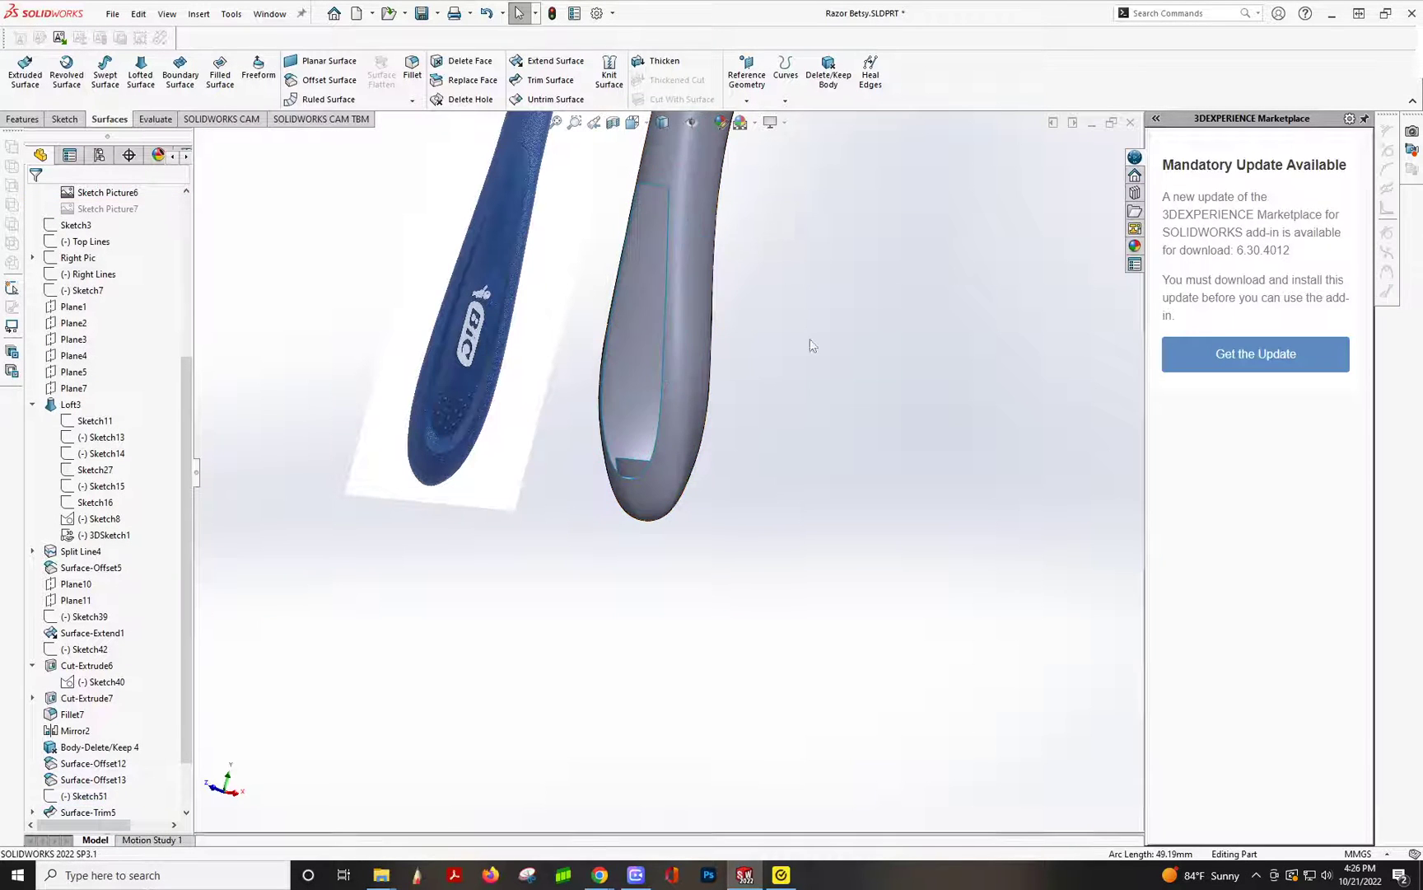
- Examine how the inward offset patch sits against the edges of the handle opening, especially at its two ends
{"action": "scroll", "coordinate": [660, 333], "scroll_direction": "down", "scroll_amount": 3}
{"action": "scroll", "coordinate": [664, 308], "scroll_direction": "up", "scroll_amount": 1}
{"action": "middle_click_drag", "start_coordinate": [663, 308], "coordinate": [686, 304]}
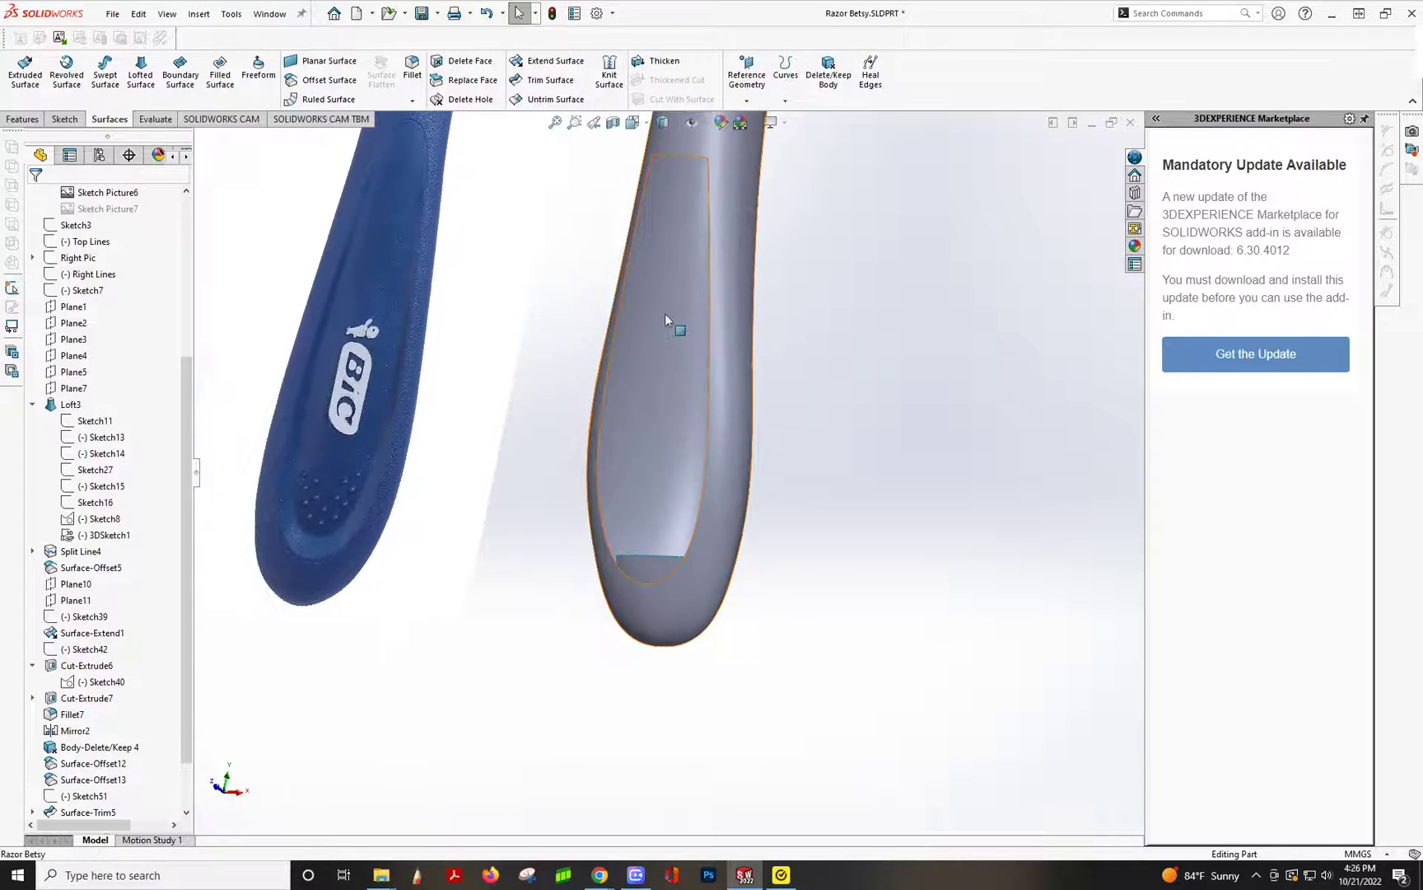
{"action": "scroll", "coordinate": [663, 312], "scroll_direction": "up", "scroll_amount": 2}
{"action": "scroll", "coordinate": [663, 312], "scroll_direction": "down", "scroll_amount": 2}
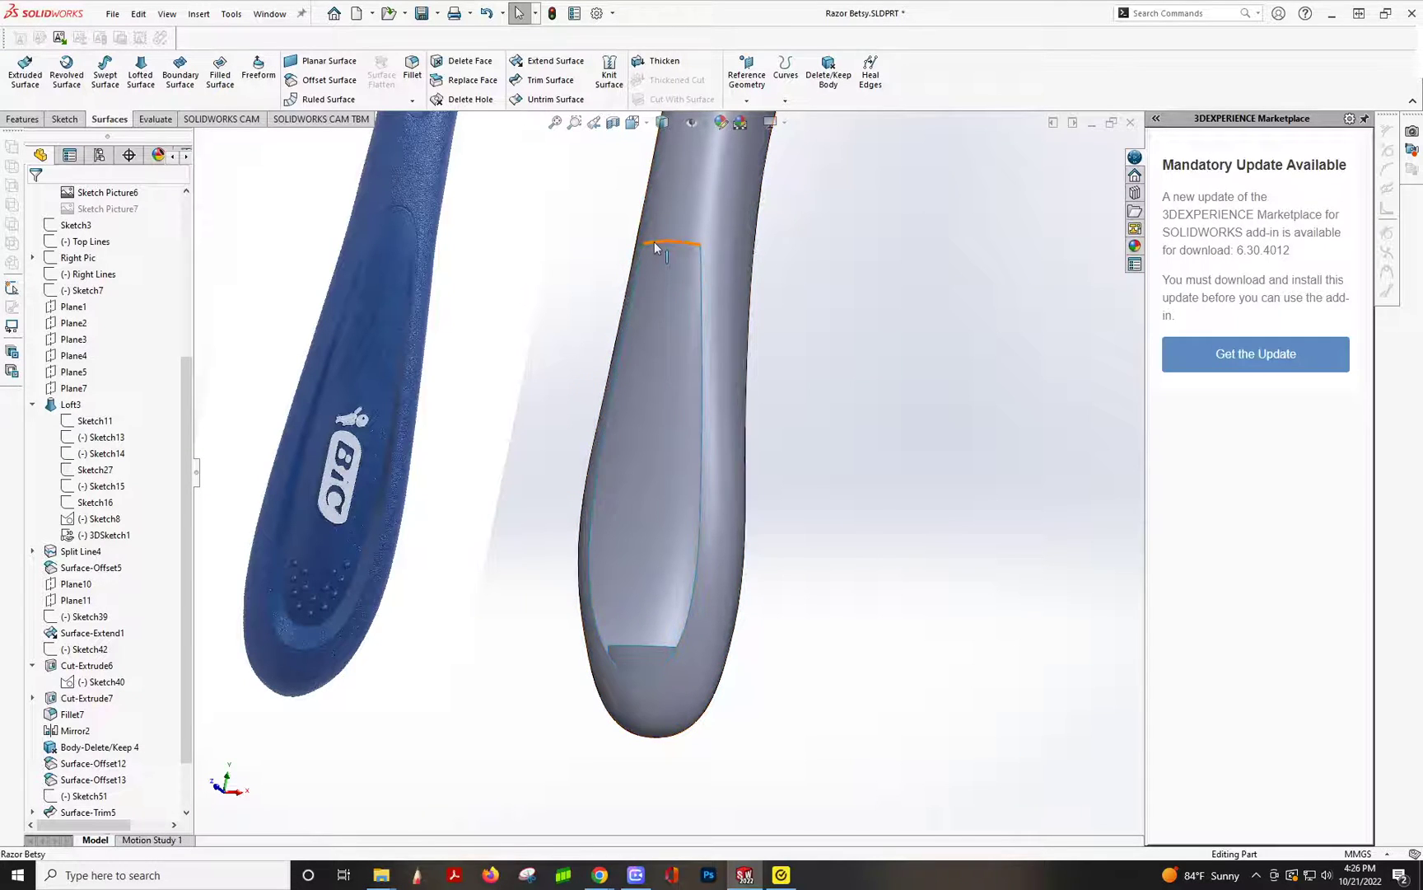
{"action": "left_click", "coordinate": [669, 457]}
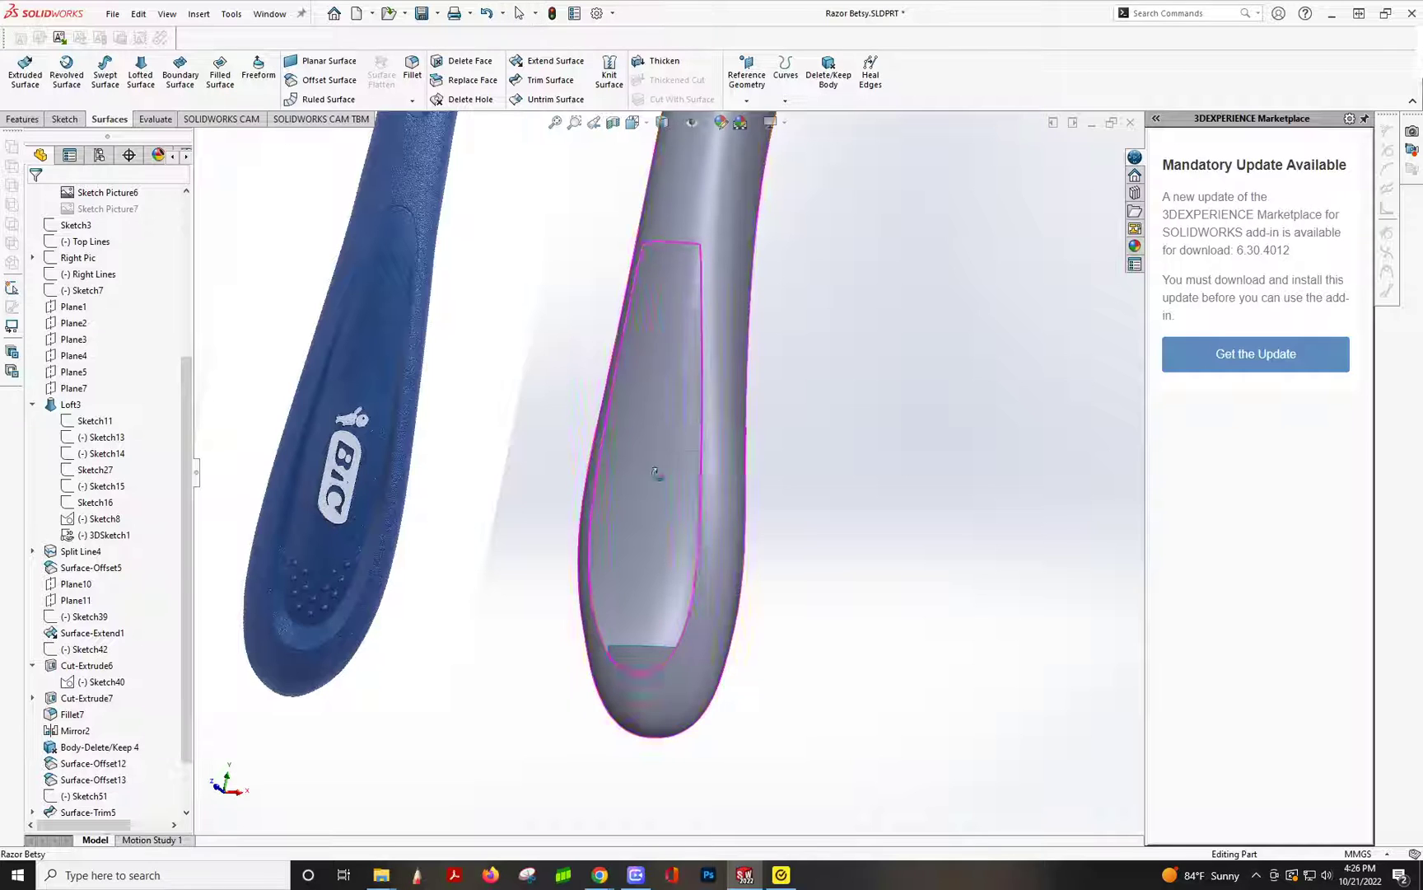
{"action": "middle_click_drag", "start_coordinate": [669, 457], "coordinate": [620, 555]}
{"action": "key", "text": "Escape"}
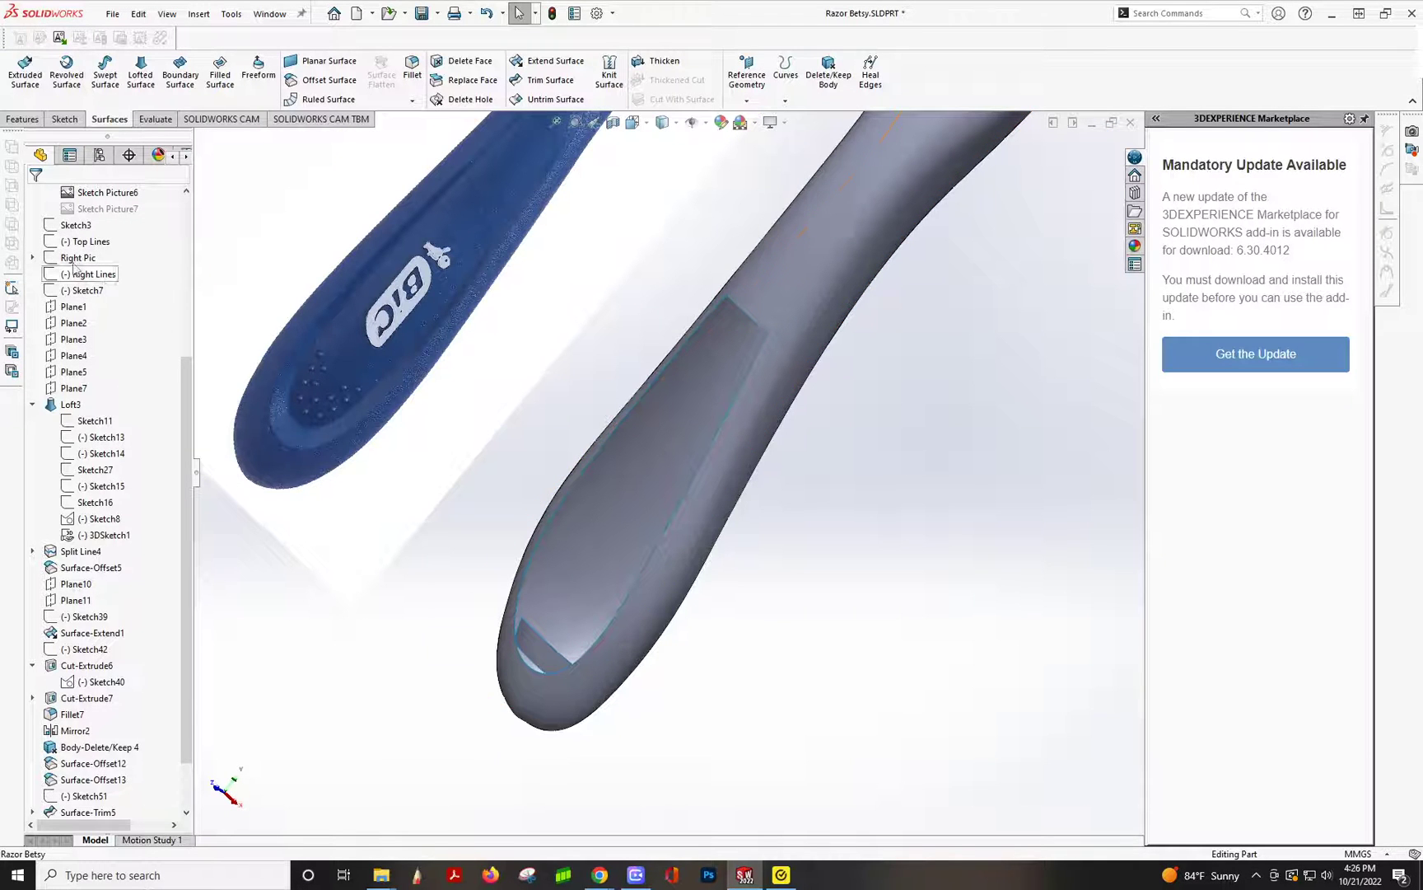
- Start a new sketch on the Right Plane
{"action": "scroll", "coordinate": [77, 264], "scroll_direction": "up", "scroll_amount": 3}
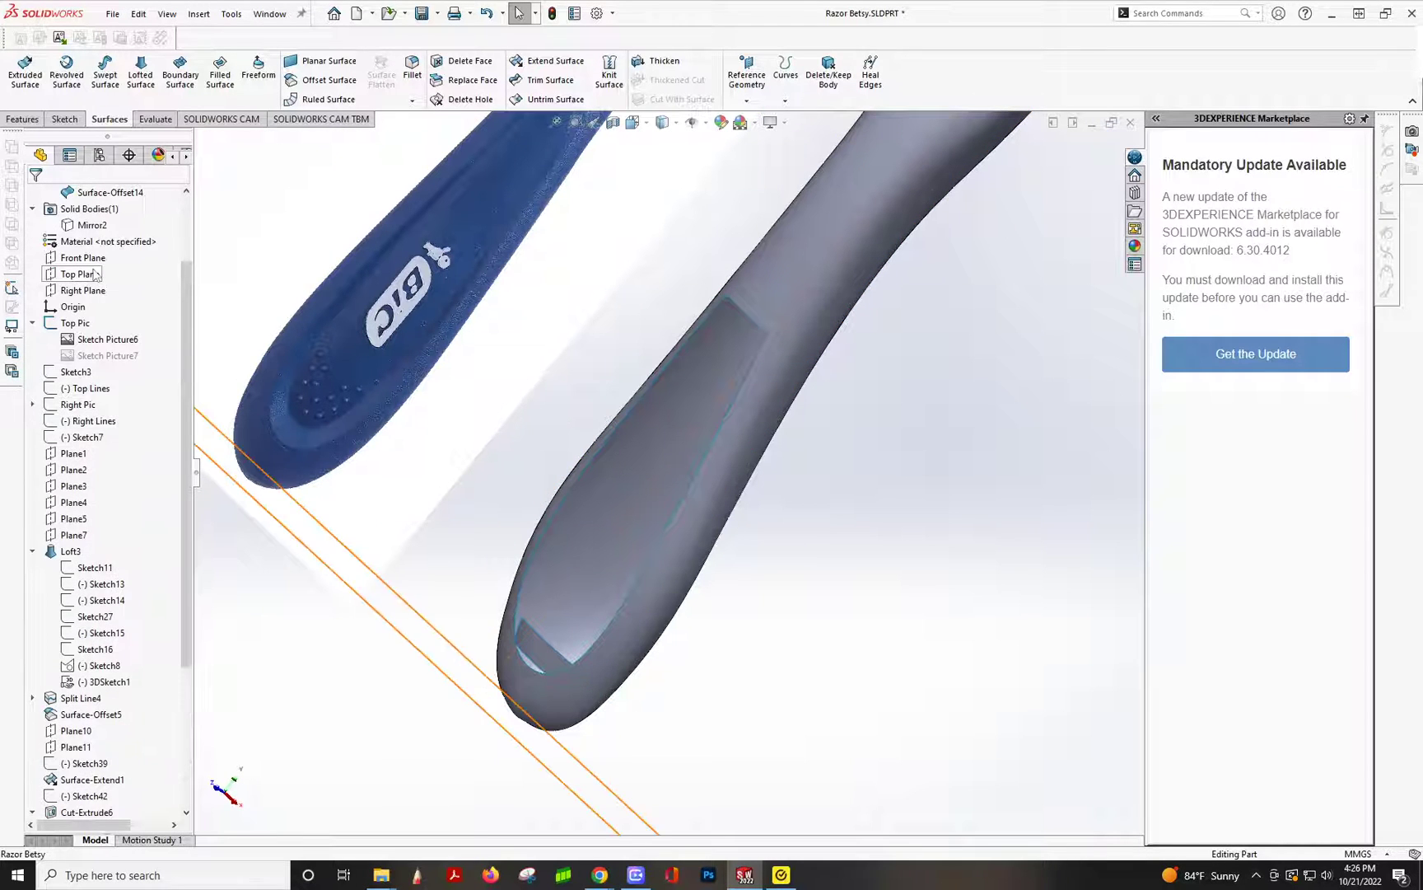
{"action": "left_click", "coordinate": [76, 291]}
{"action": "left_click", "coordinate": [89, 276]}
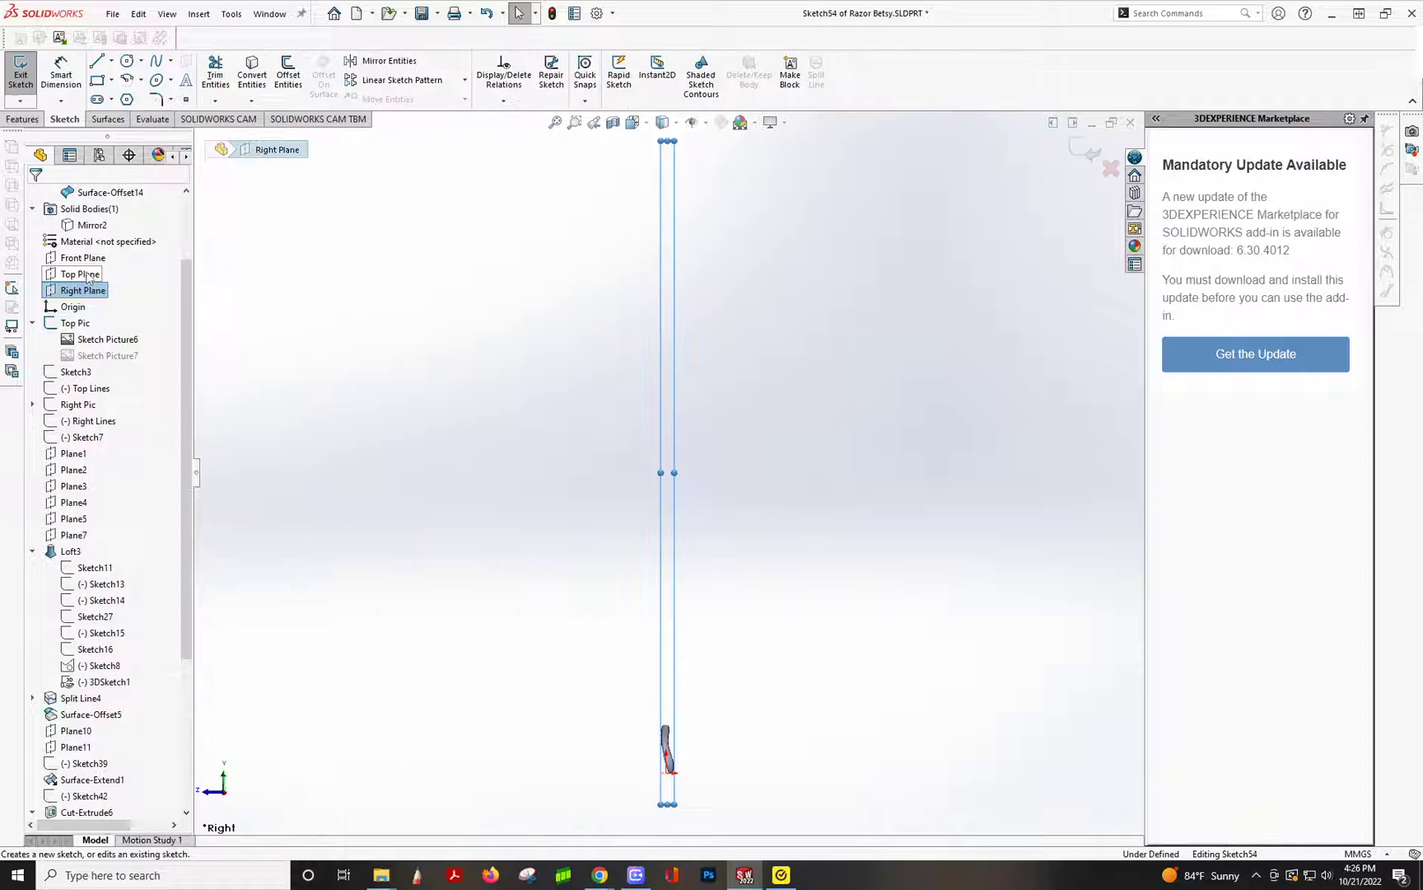
{"action": "scroll", "coordinate": [812, 751], "scroll_direction": "down", "scroll_amount": 6}
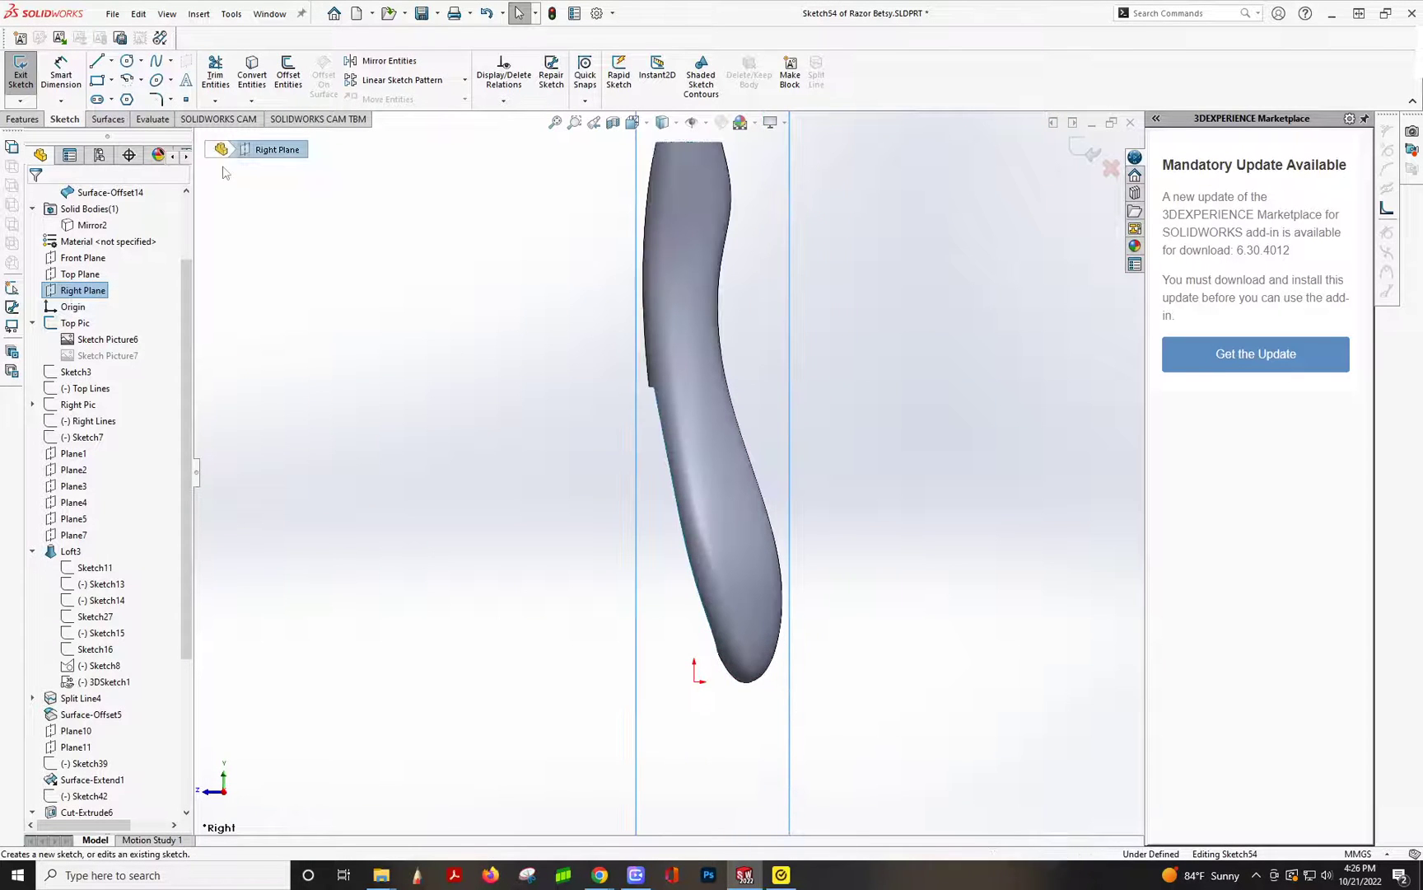
{"action": "left_click", "coordinate": [154, 62]}
{"action": "left_click", "coordinate": [573, 395]}
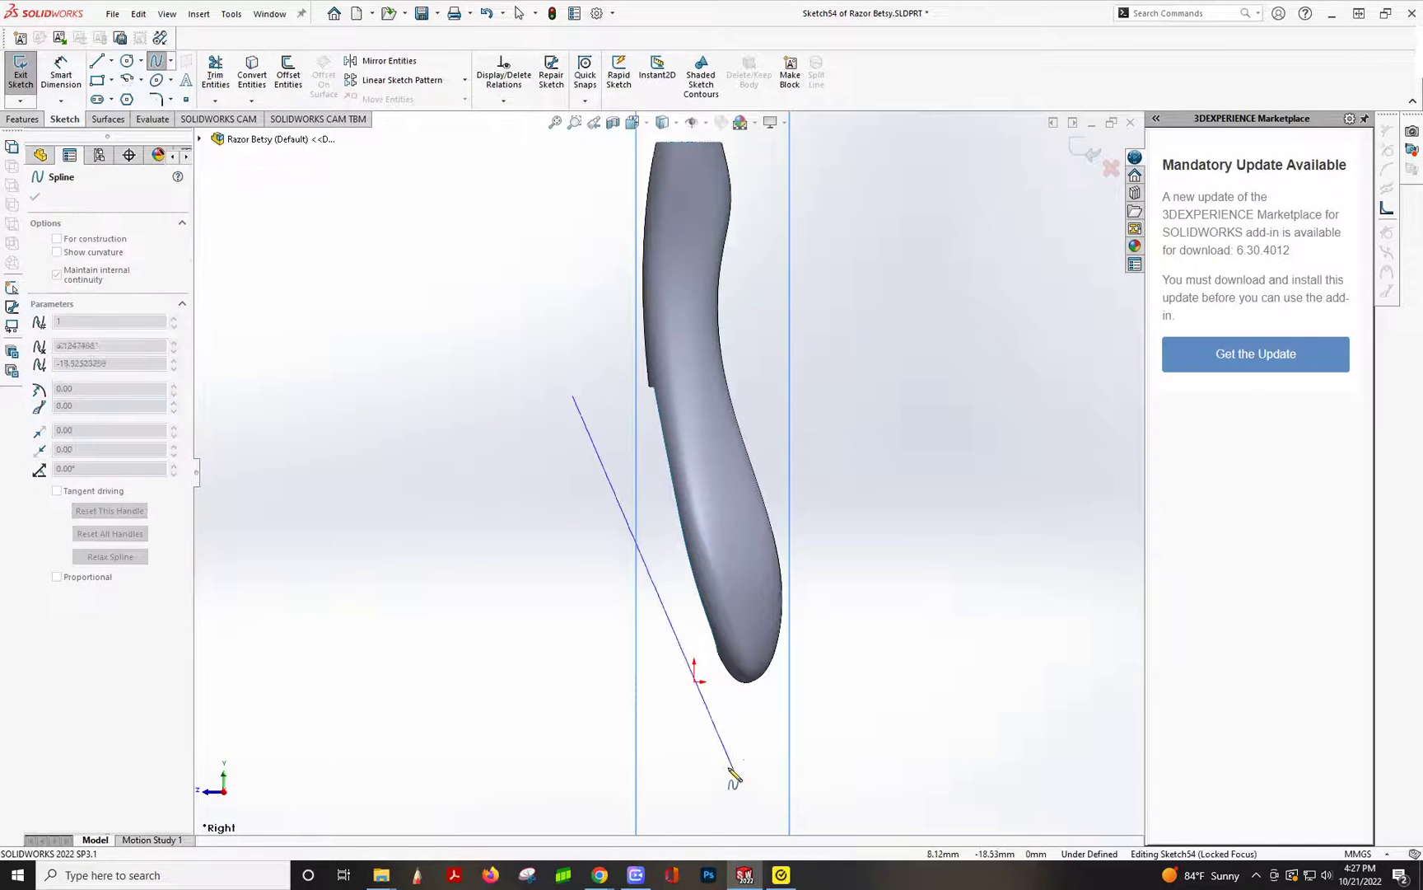
{"action": "double_click", "coordinate": [656, 681]}
{"action": "mouse_move", "coordinate": [644, 423]}
{"action": "middle_mouse_down"}
{"action": "mouse_move", "coordinate": [710, 416]}
{"action": "mouse_move", "coordinate": [639, 401]}
{"action": "middle_mouse_up"}
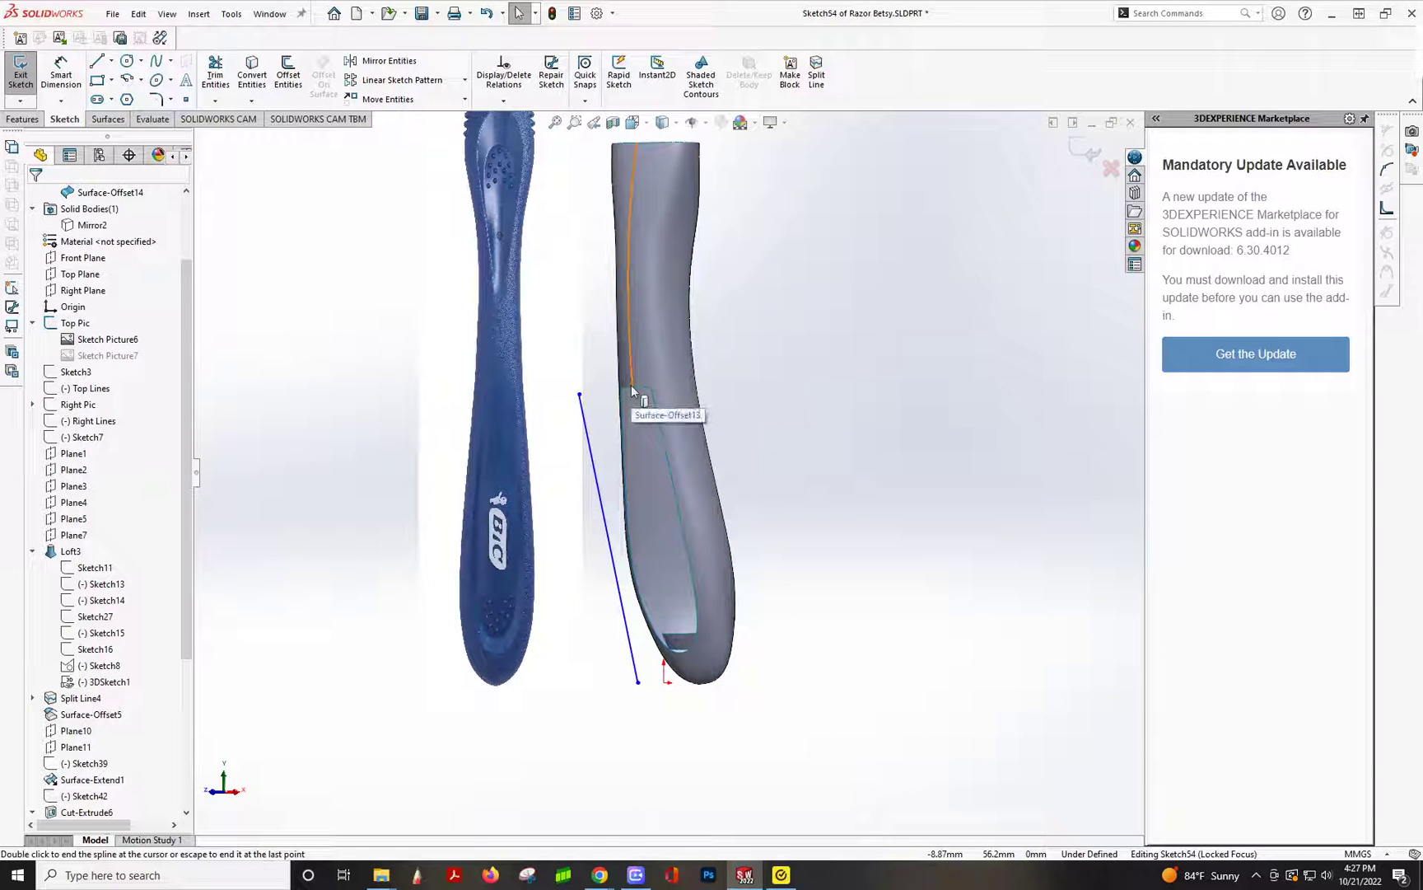
{"action": "left_click", "coordinate": [630, 382]}
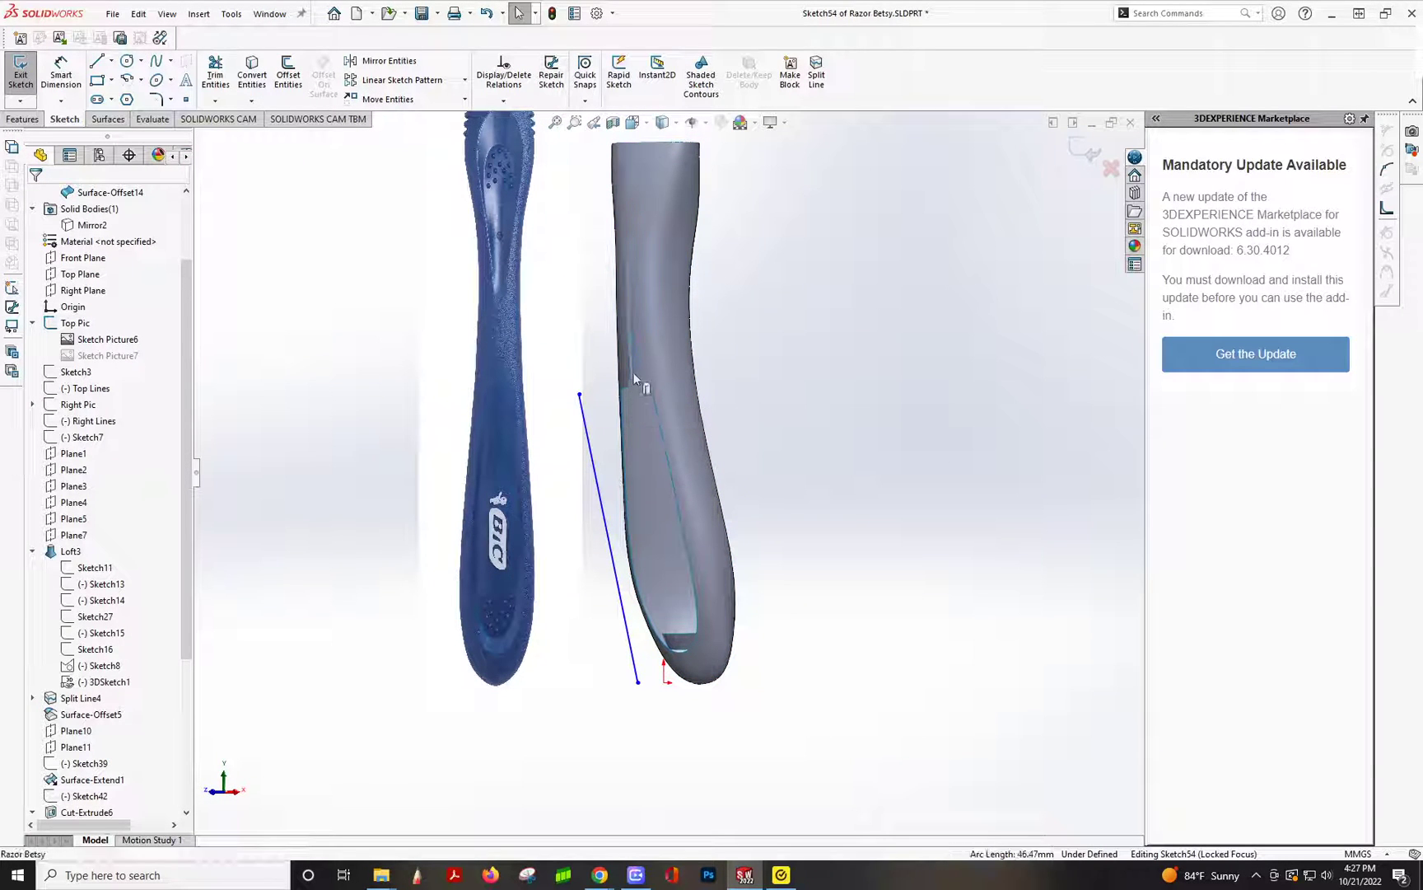
{"action": "left_click", "coordinate": [254, 88]}
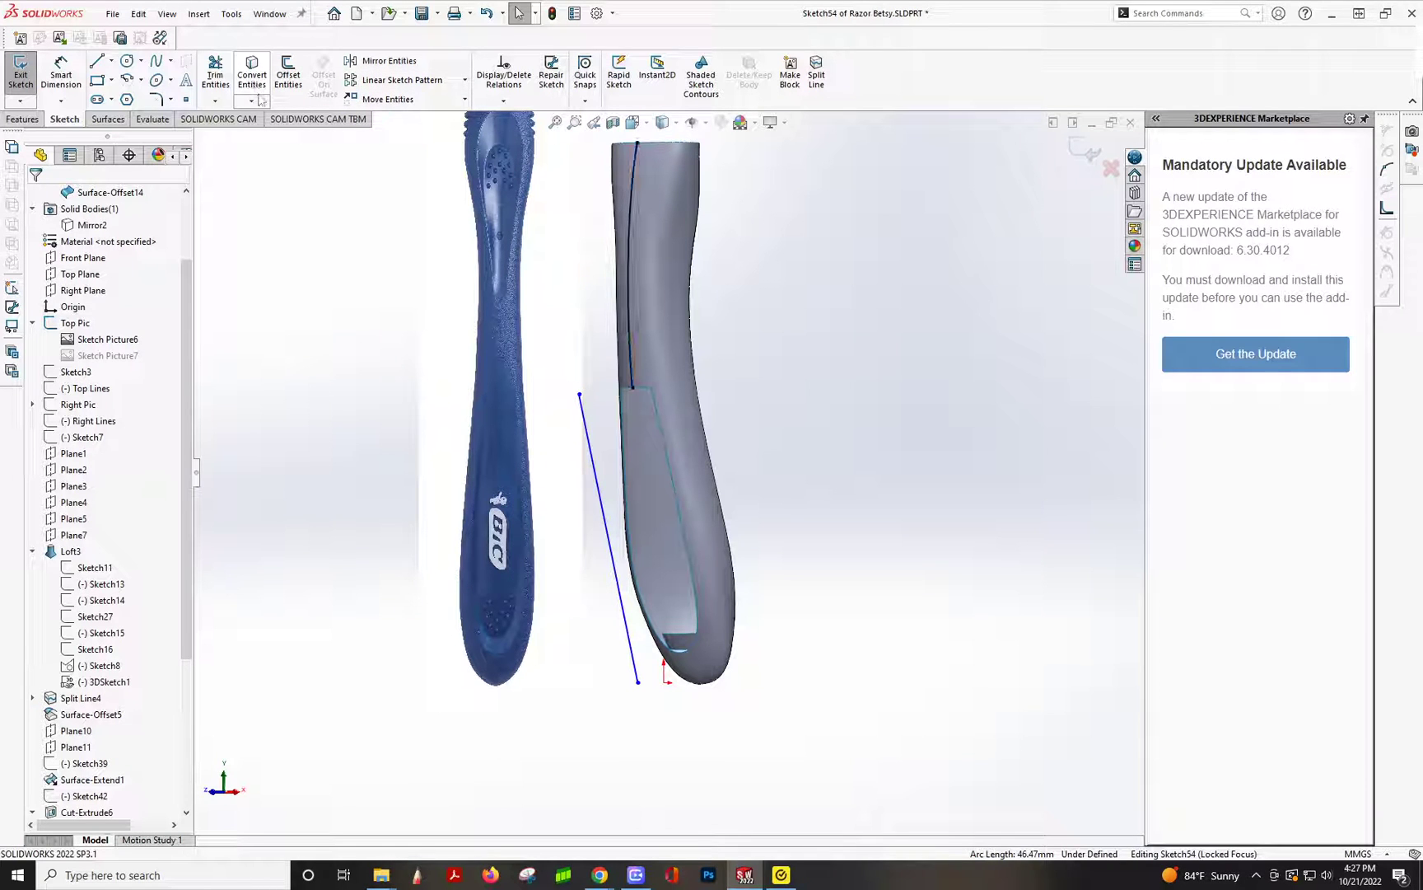
{"action": "left_click", "coordinate": [628, 319]}
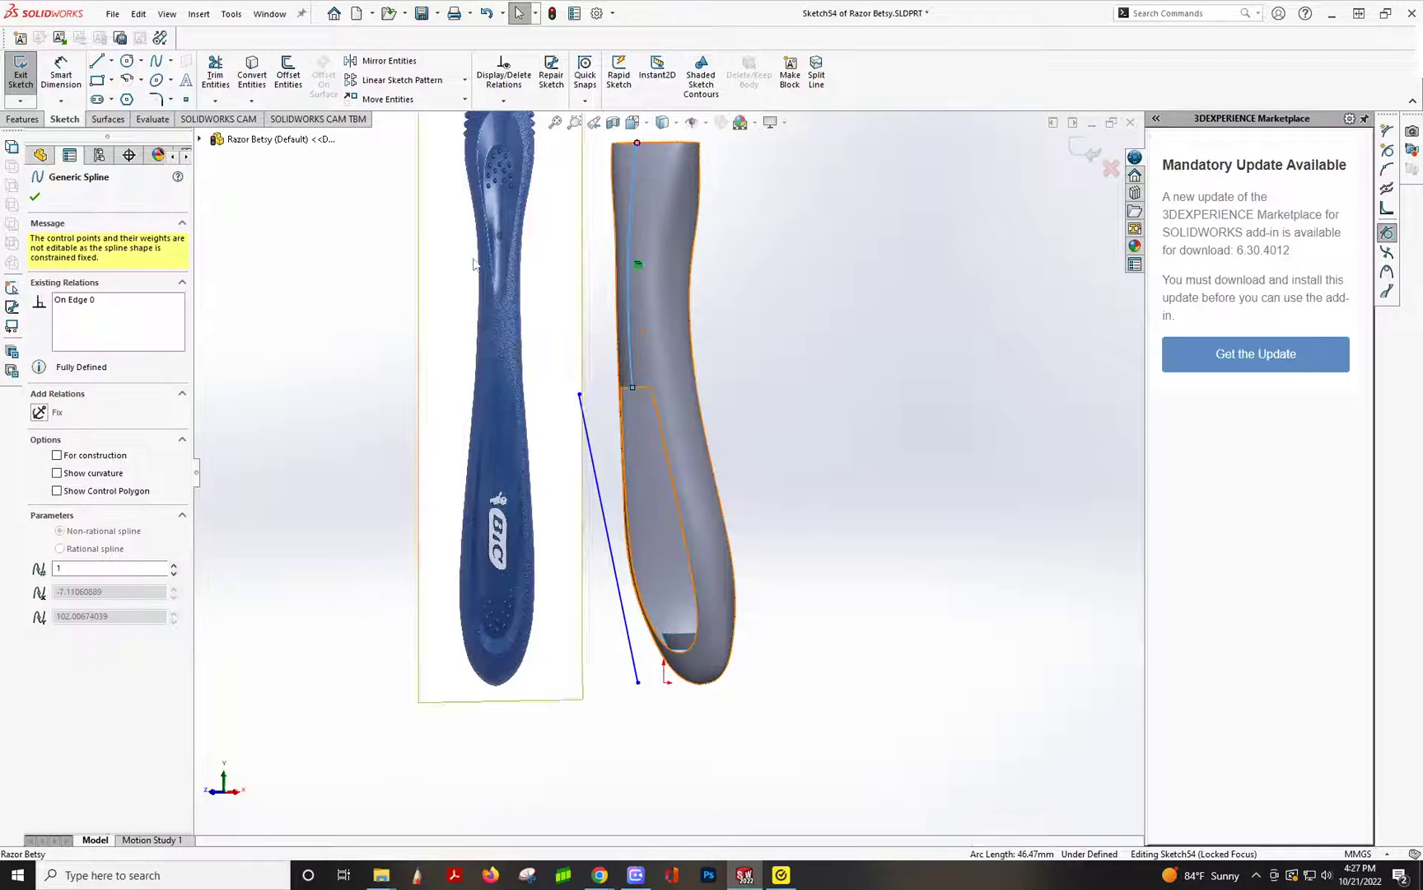
{"action": "left_click", "coordinate": [829, 415]}
{"action": "key", "text": "ctrl+z"}
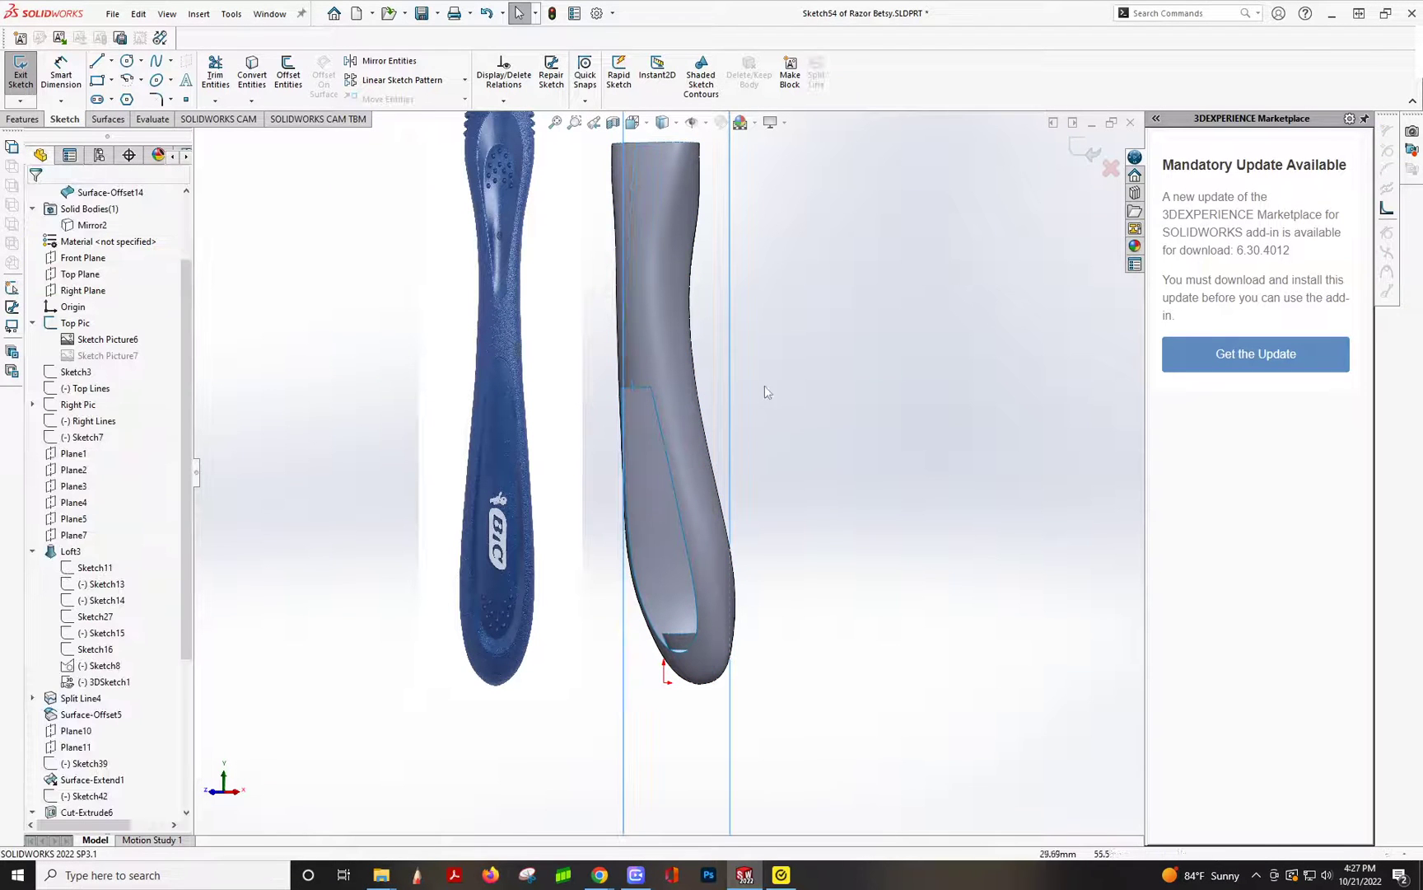
{"action": "left_click", "coordinate": [840, 390]}
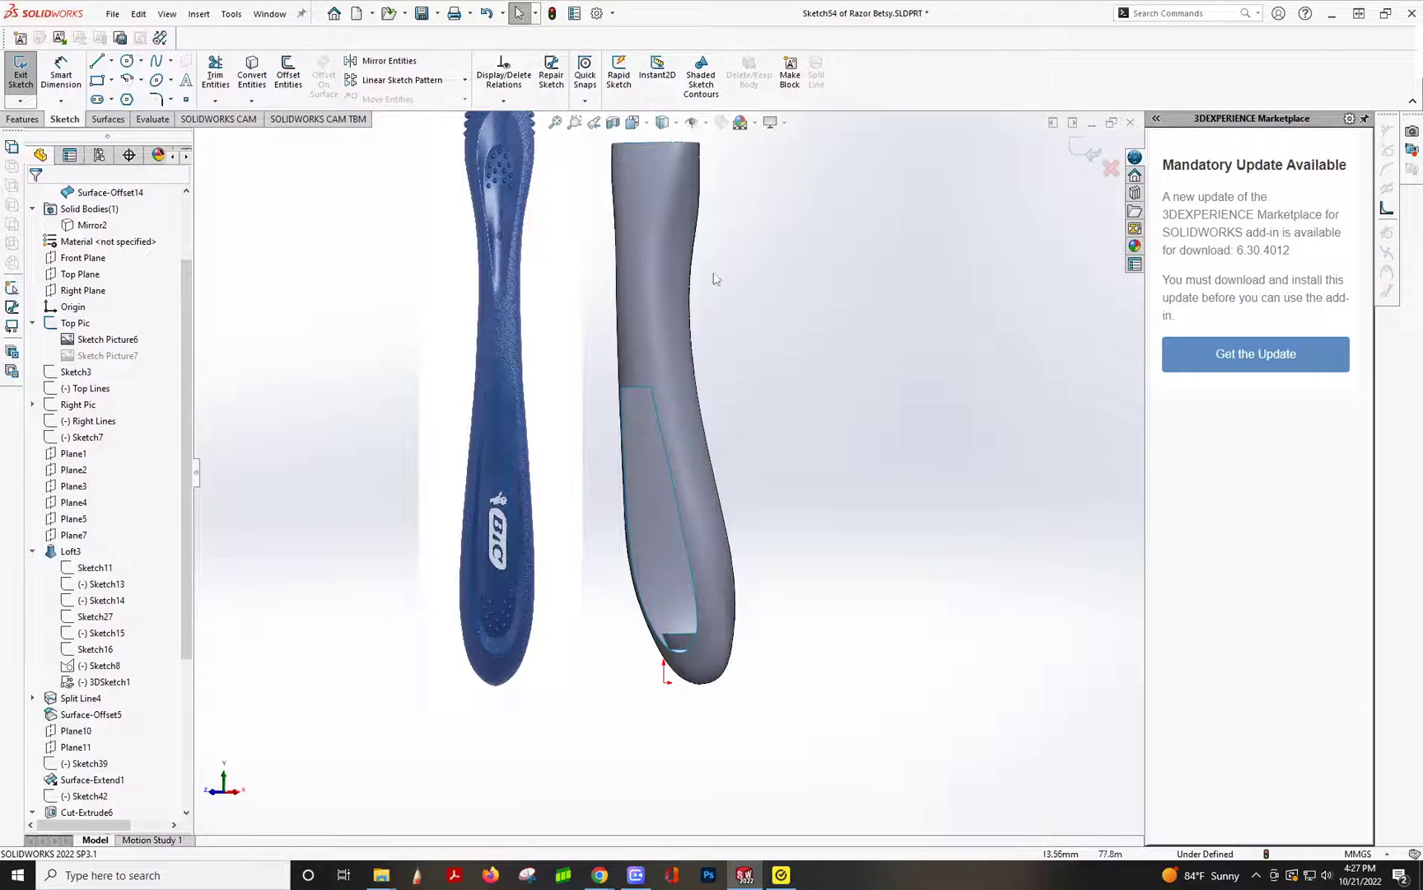
- Convert the handle's silhouette edge above the opening and the short silhouette edge at the opening's lower end into sketch curves
{"action": "left_click", "coordinate": [254, 79]}
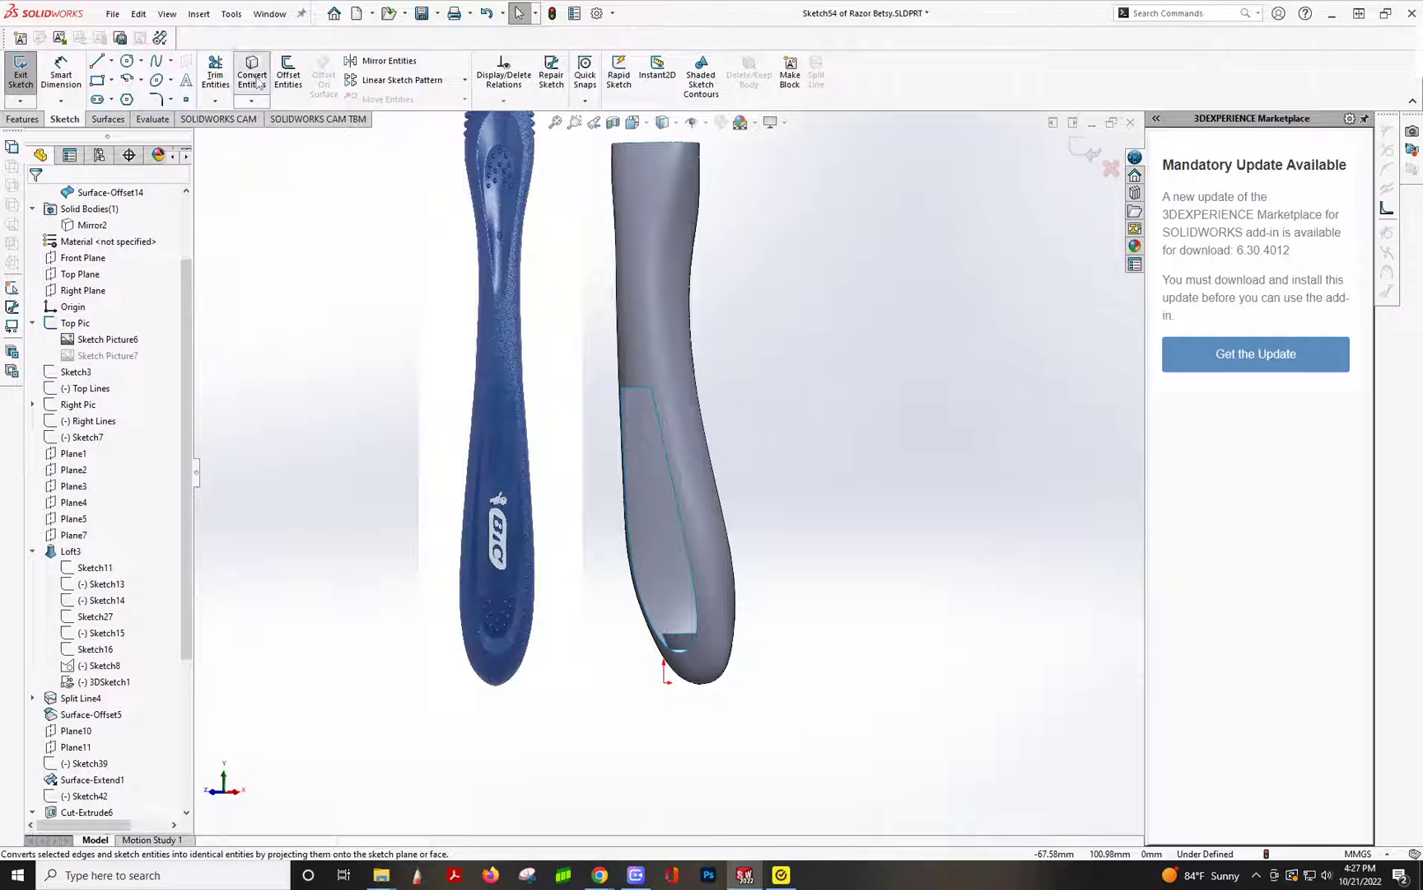
{"action": "left_click", "coordinate": [631, 334]}
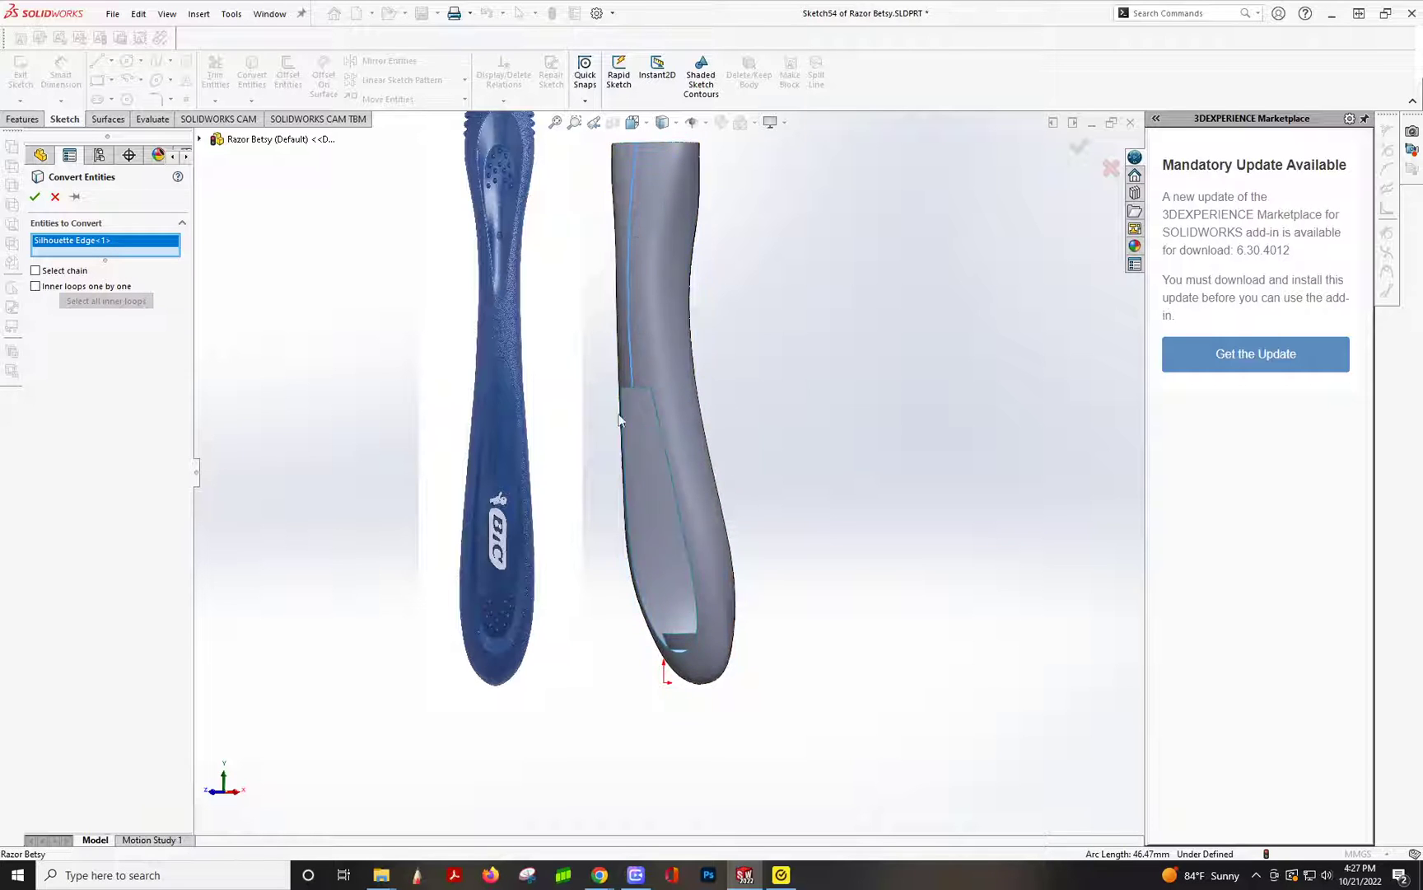
{"action": "mouse_move", "coordinate": [716, 371]}
{"action": "middle_mouse_down"}
{"action": "mouse_move", "coordinate": [654, 378]}
{"action": "mouse_move", "coordinate": [702, 368]}
{"action": "middle_mouse_up"}
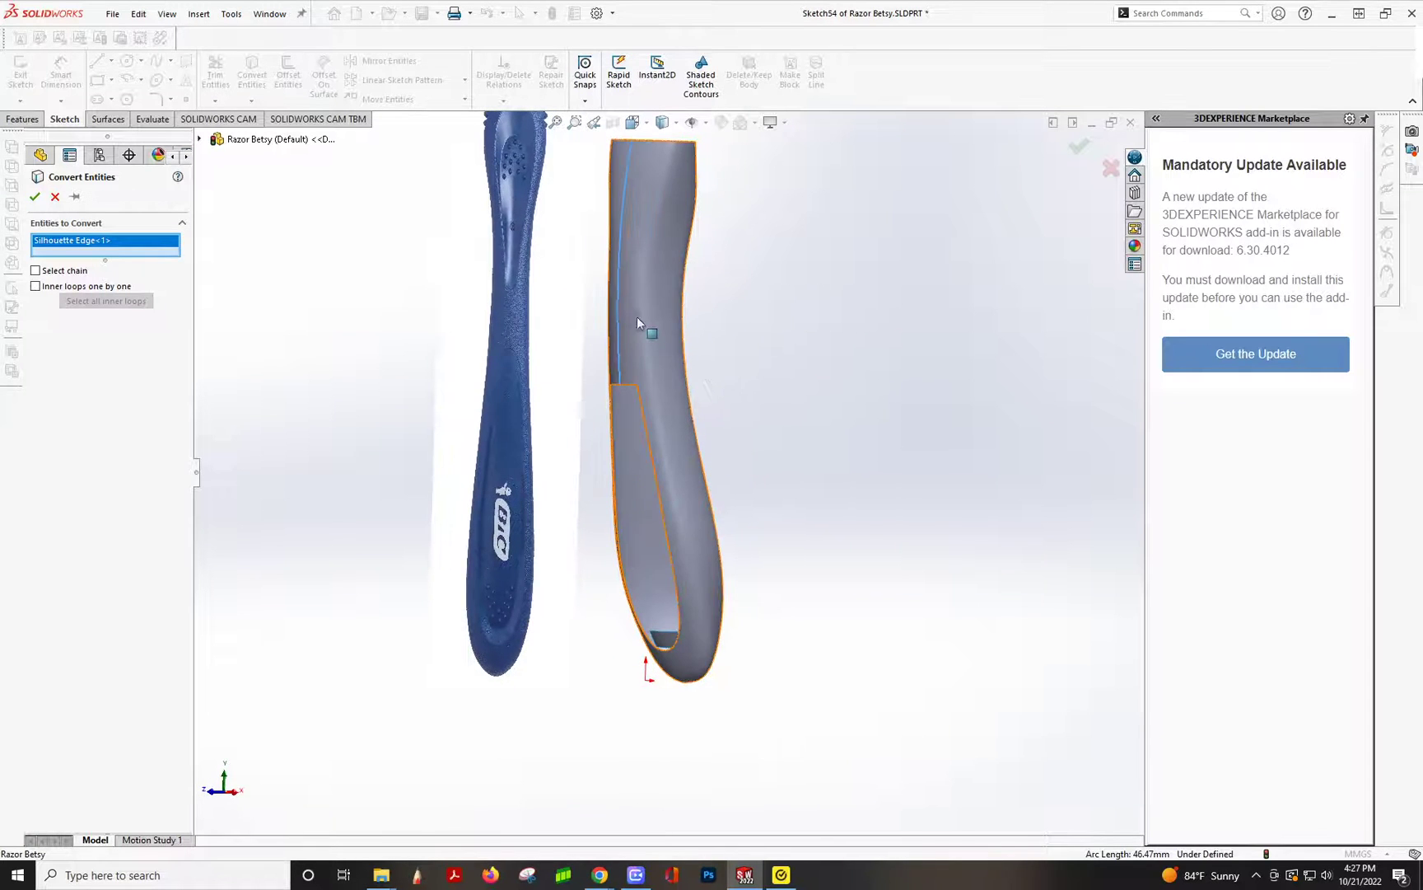
{"action": "left_click", "coordinate": [34, 197]}
{"action": "mouse_move", "coordinate": [652, 377]}
{"action": "middle_mouse_down"}
{"action": "mouse_move", "coordinate": [675, 353]}
{"action": "mouse_move", "coordinate": [651, 403]}
{"action": "middle_mouse_up"}
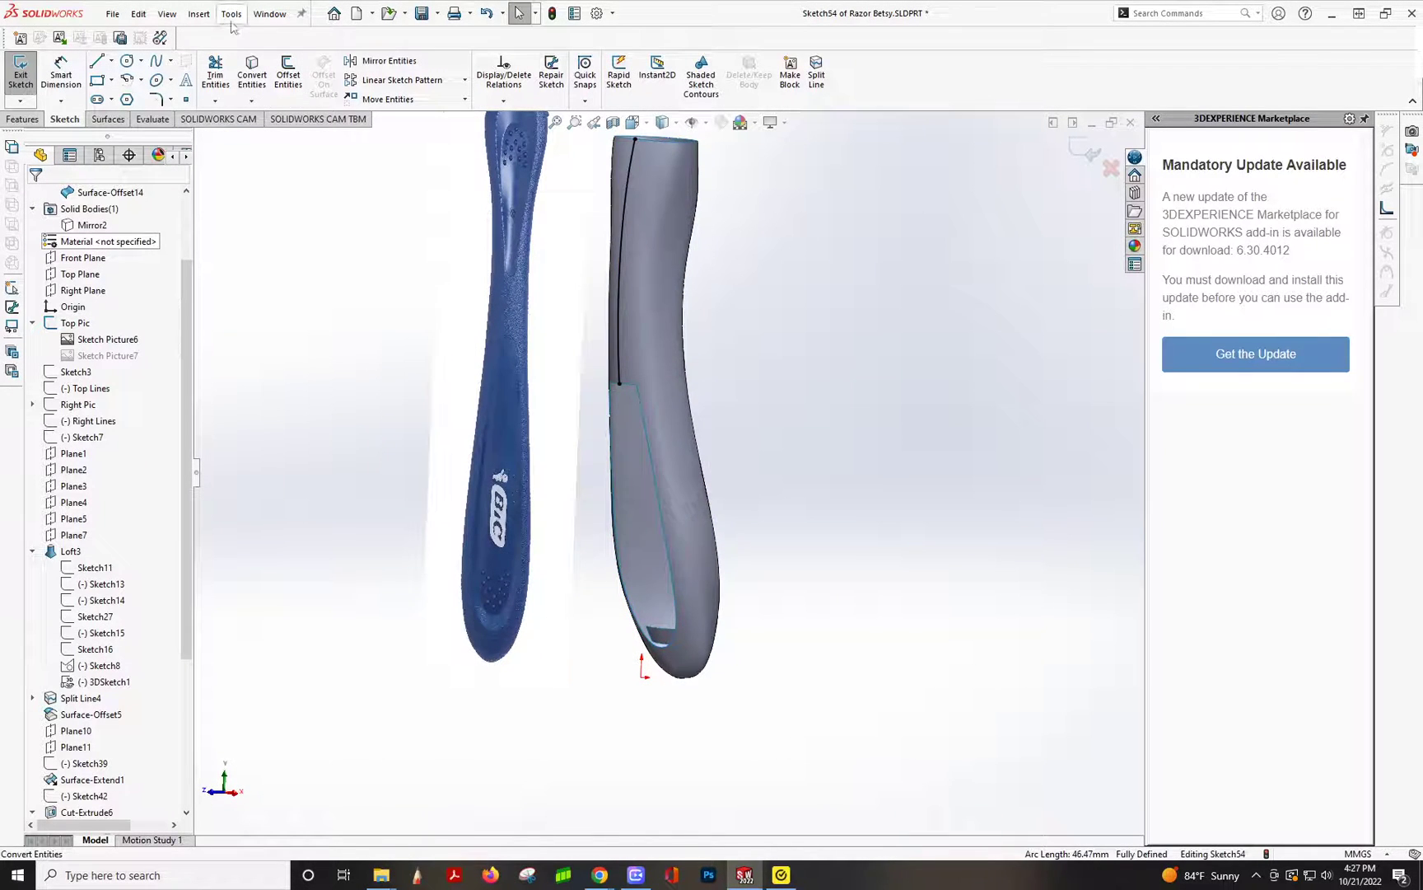
{"action": "left_click", "coordinate": [661, 634]}
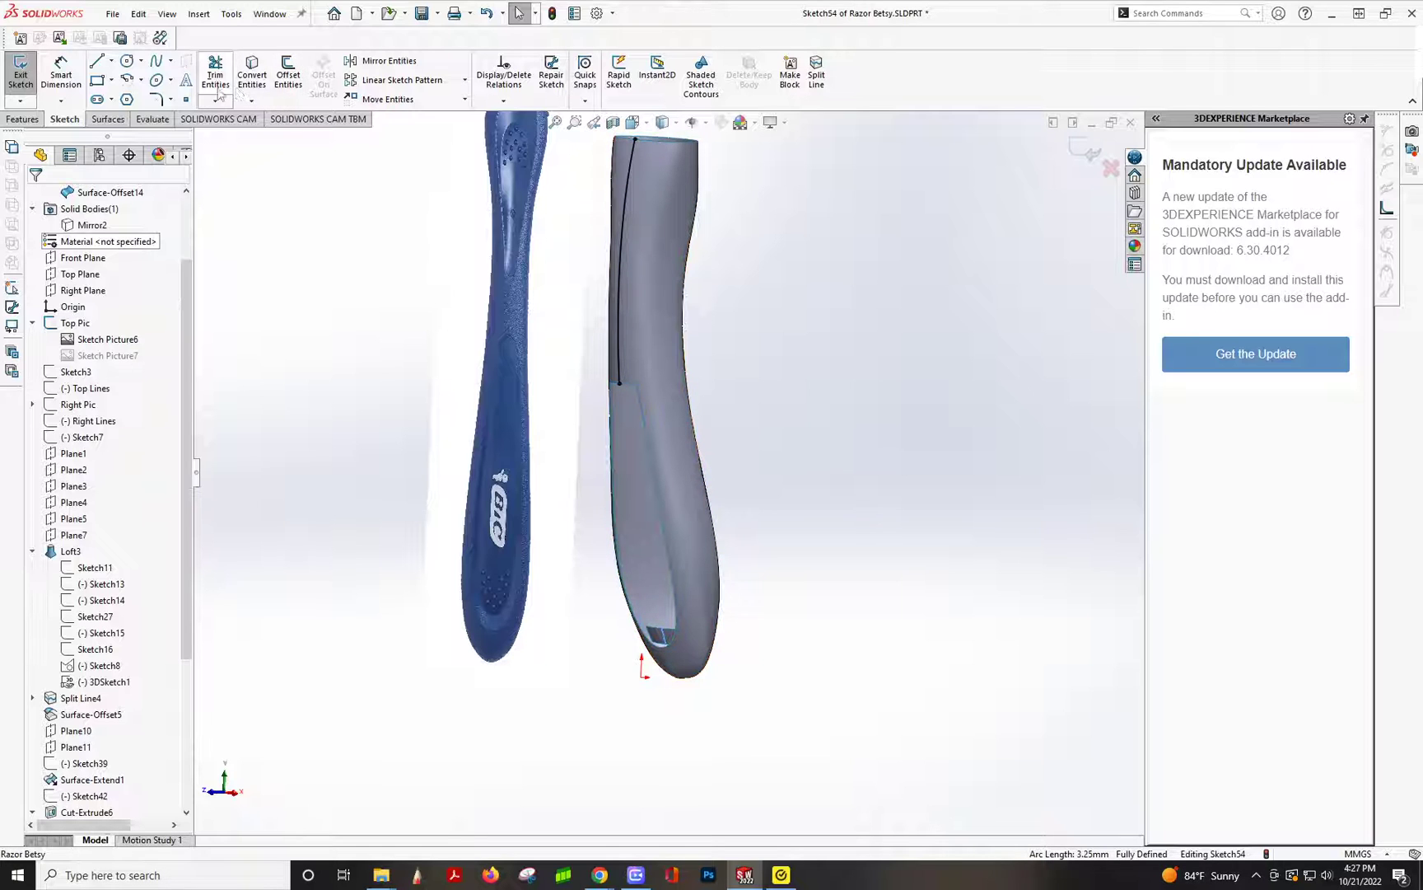
- Change both converted silhouette curves to construction geometry
{"action": "left_click", "coordinate": [618, 321]}
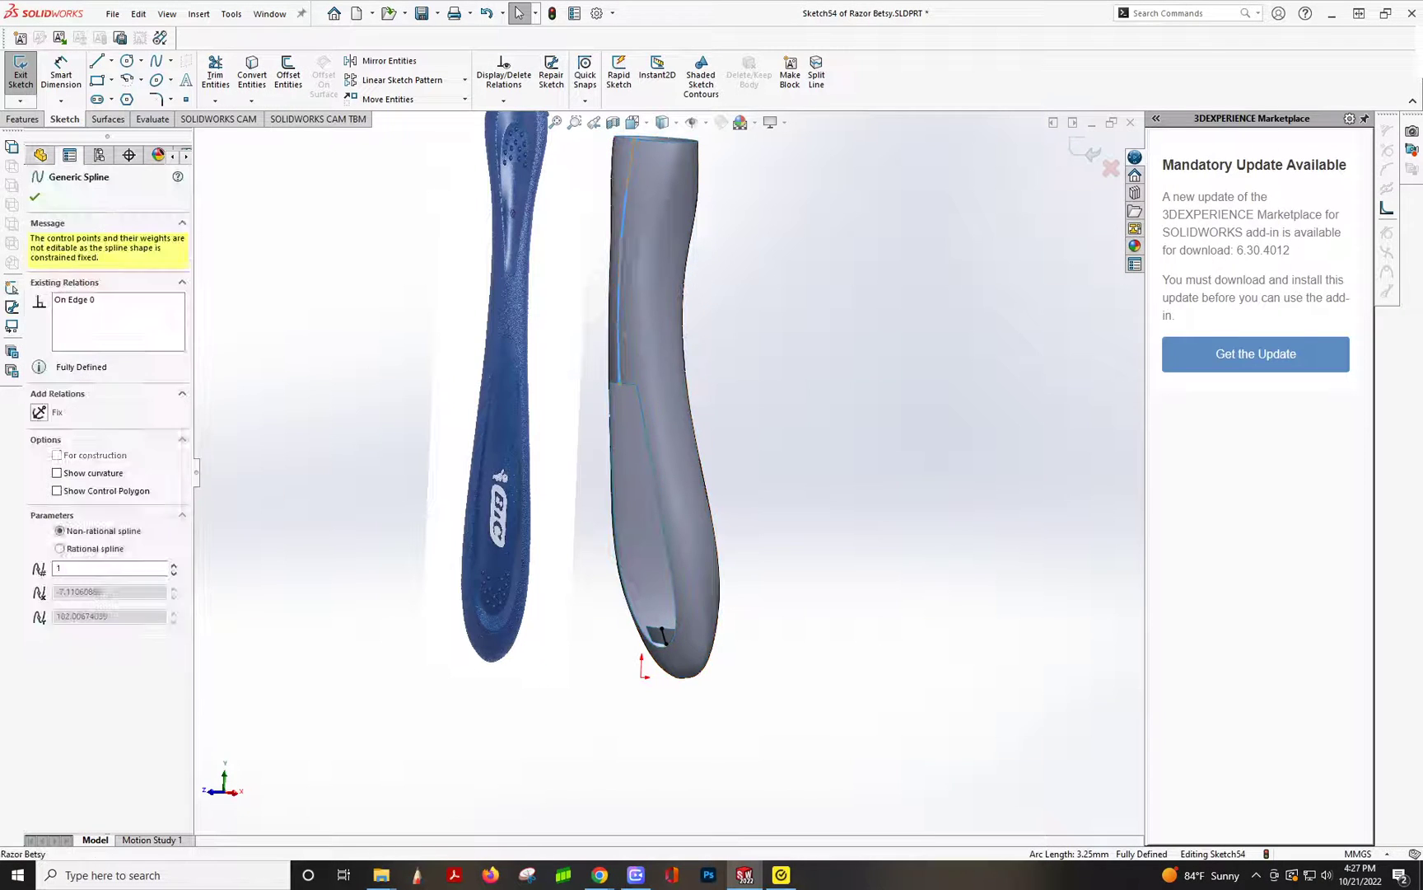
{"action": "left_click", "coordinate": [663, 641], "text": "ctrl"}
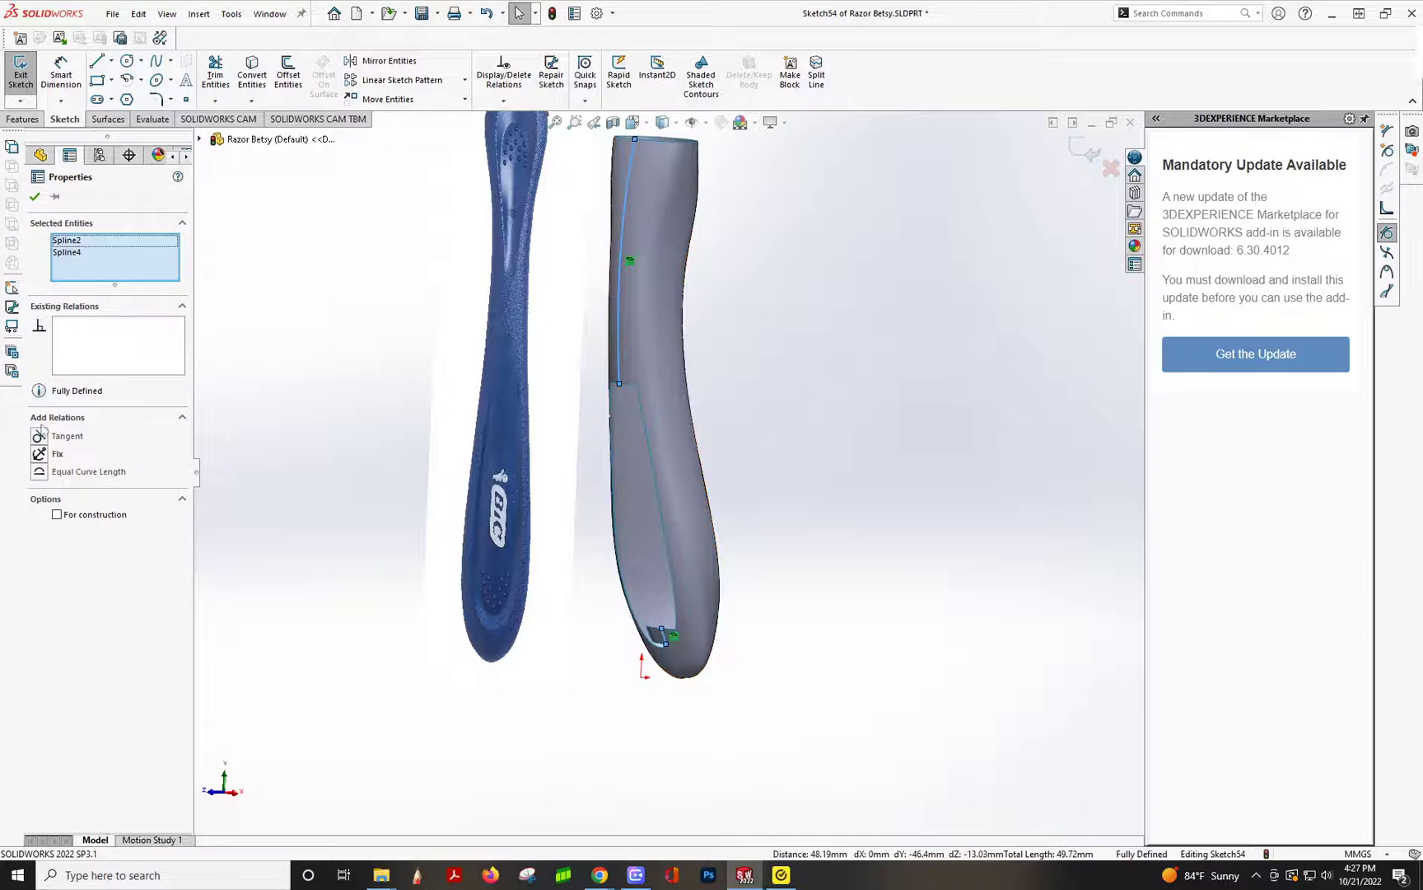
{"action": "left_click", "coordinate": [56, 516]}
{"action": "left_click", "coordinate": [374, 457]}
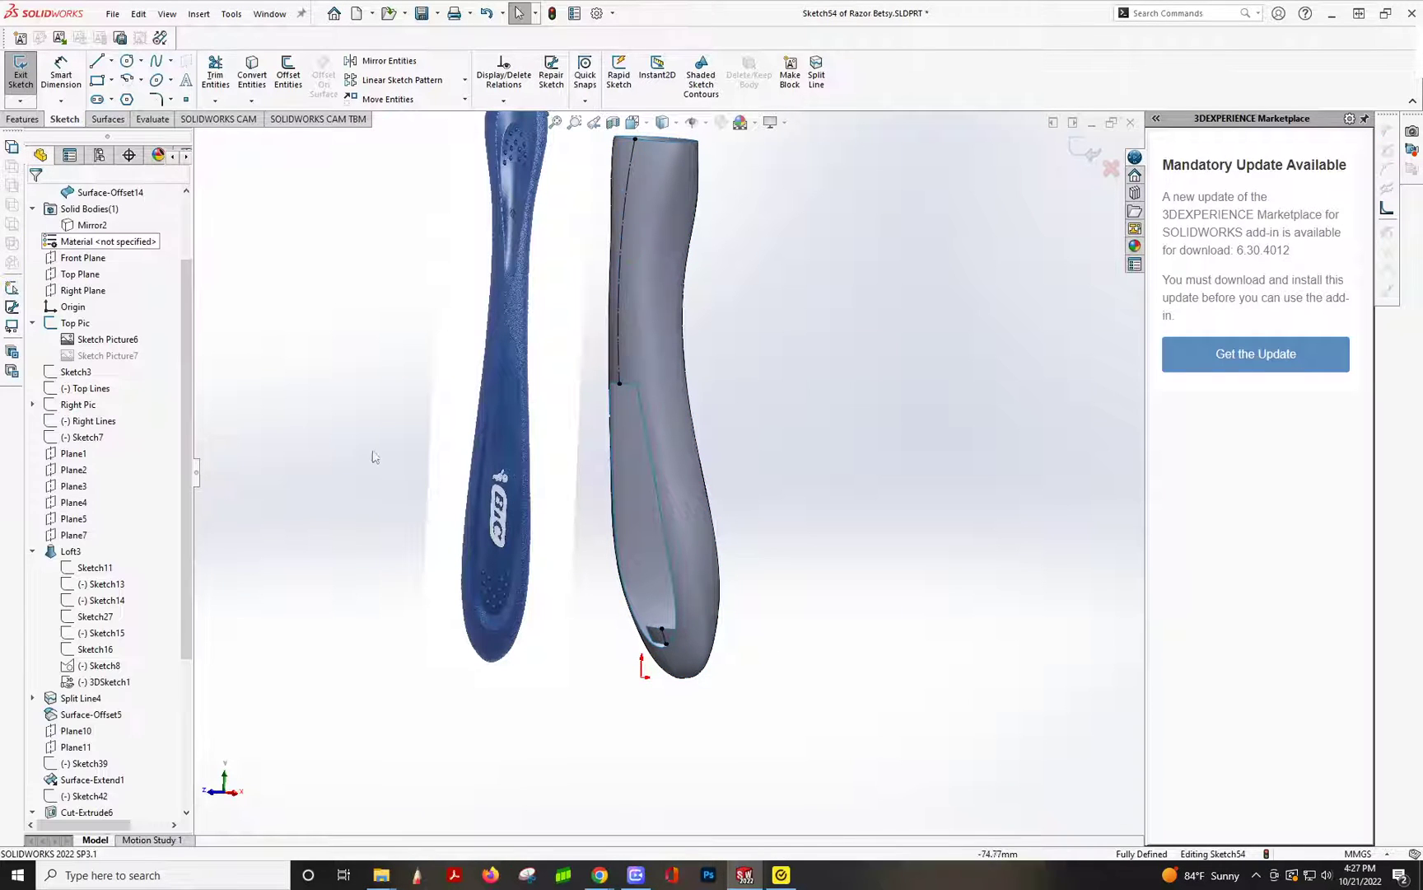
- Draw a two-point spline across the opening, joining the lower end of the long construction curve to the upper end of the short one
{"action": "left_click", "coordinate": [155, 62]}
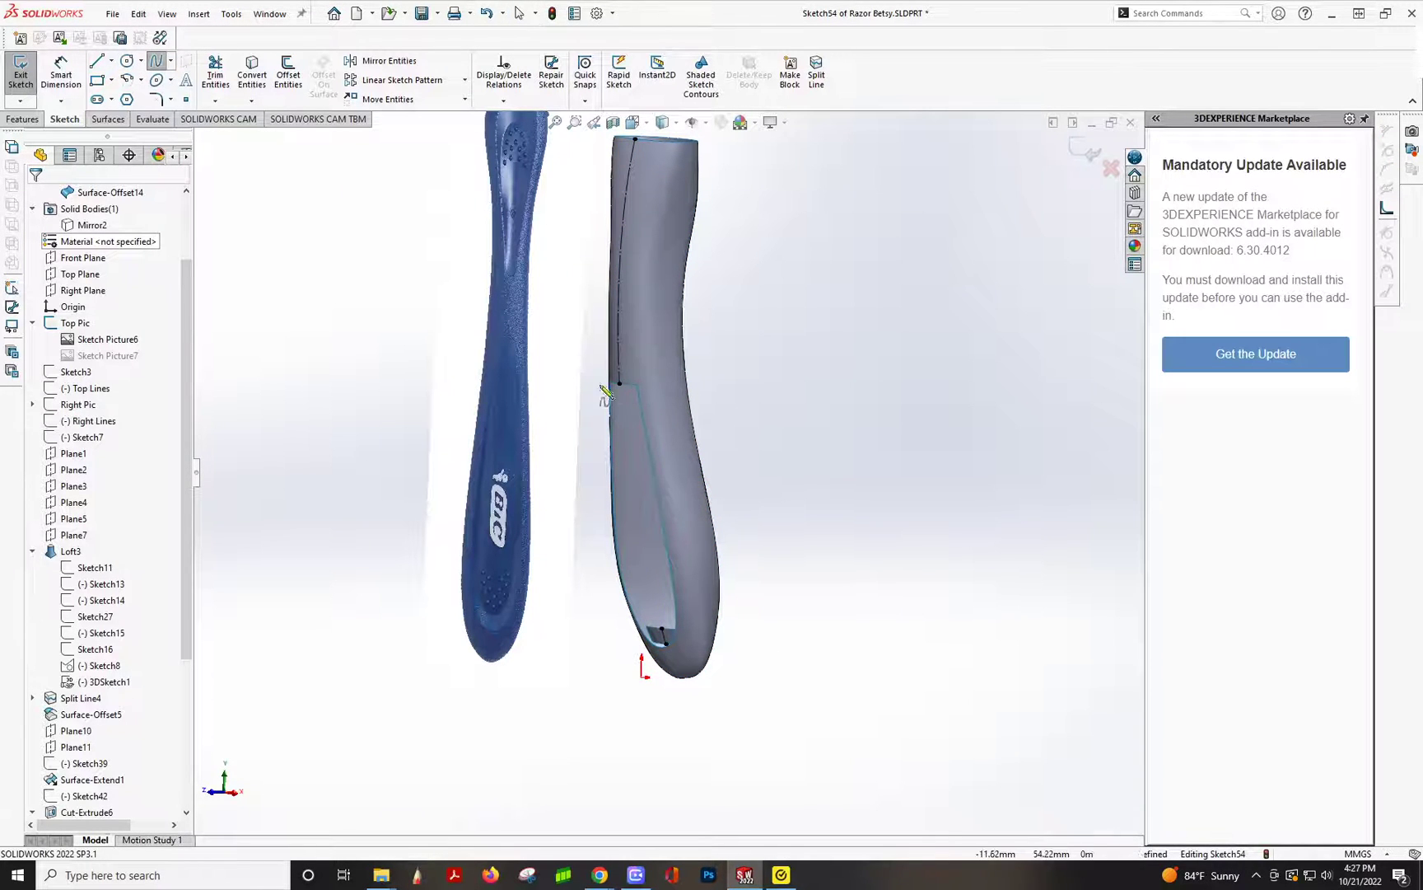
{"action": "left_click", "coordinate": [619, 384]}
{"action": "left_click", "coordinate": [661, 628]}
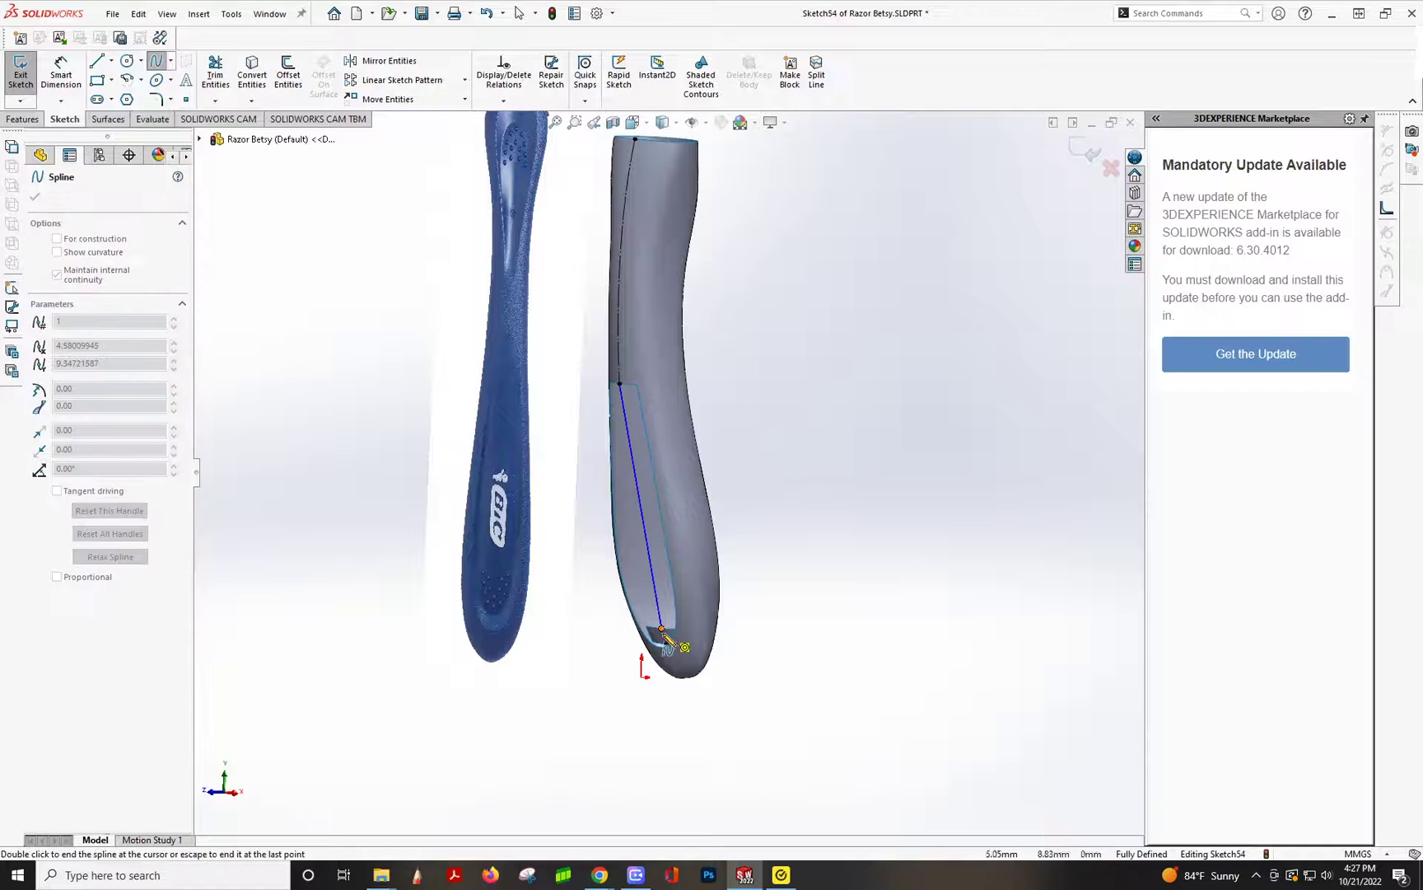
{"action": "key", "text": "Escape"}
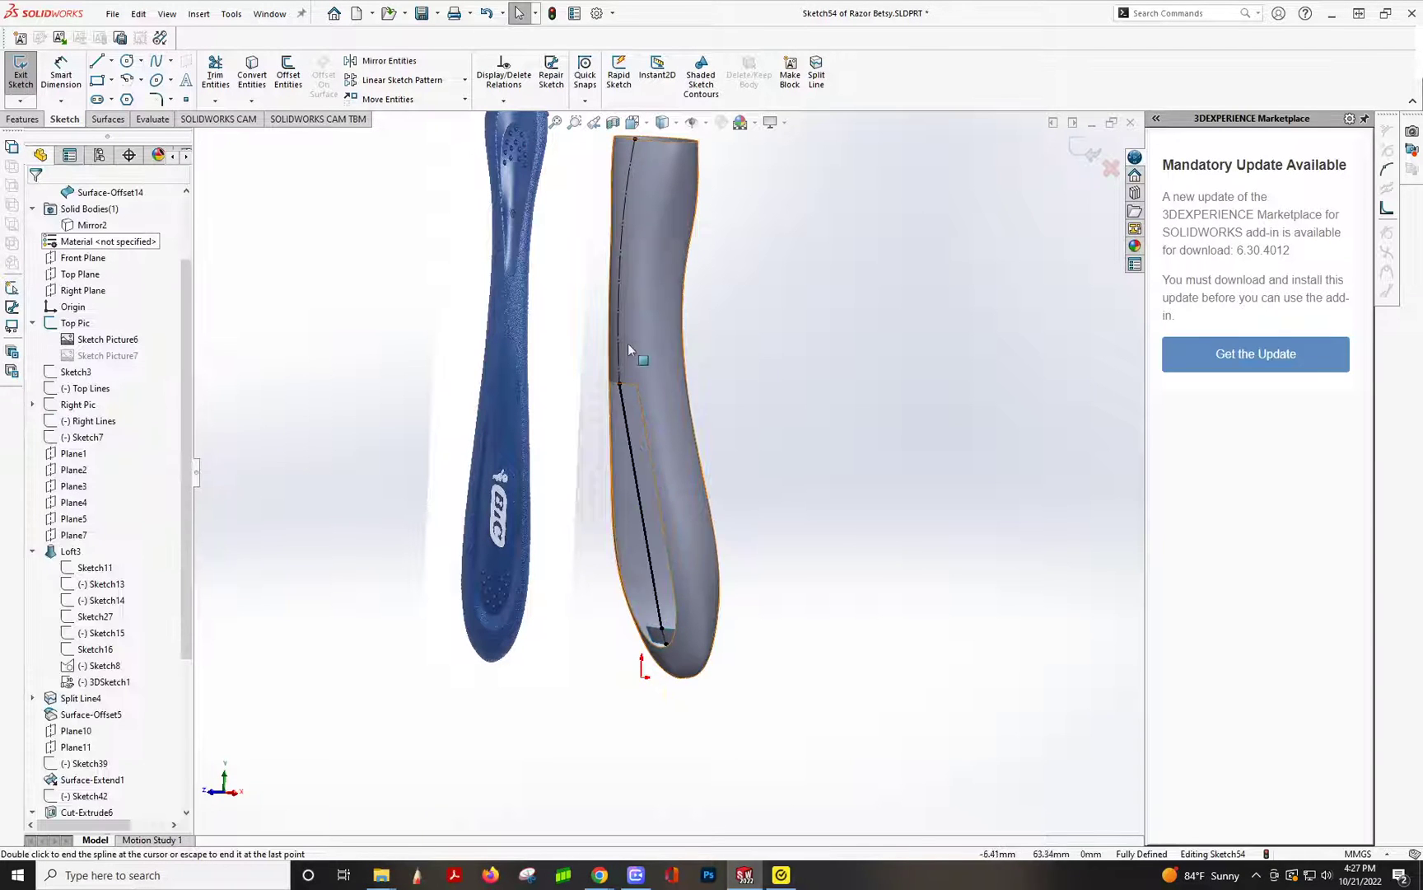
- Make the bridging spline tangent to both construction curves at its ends
{"action": "left_click", "coordinate": [616, 293]}
{"action": "left_click", "coordinate": [632, 457], "text": "ctrl"}
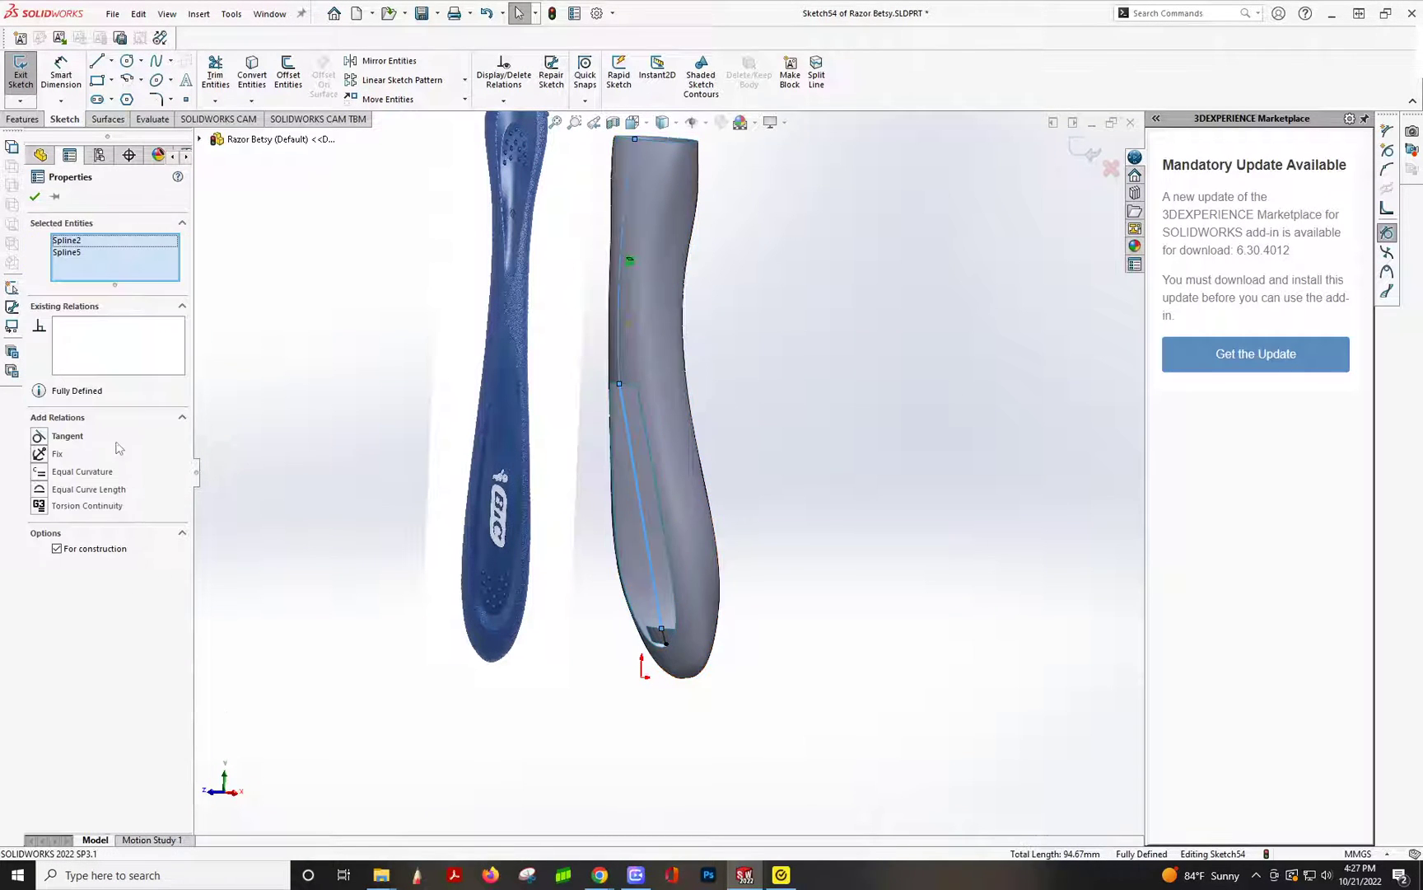
{"action": "left_click", "coordinate": [36, 438]}
{"action": "scroll", "coordinate": [664, 626], "scroll_direction": "down", "scroll_amount": 5}
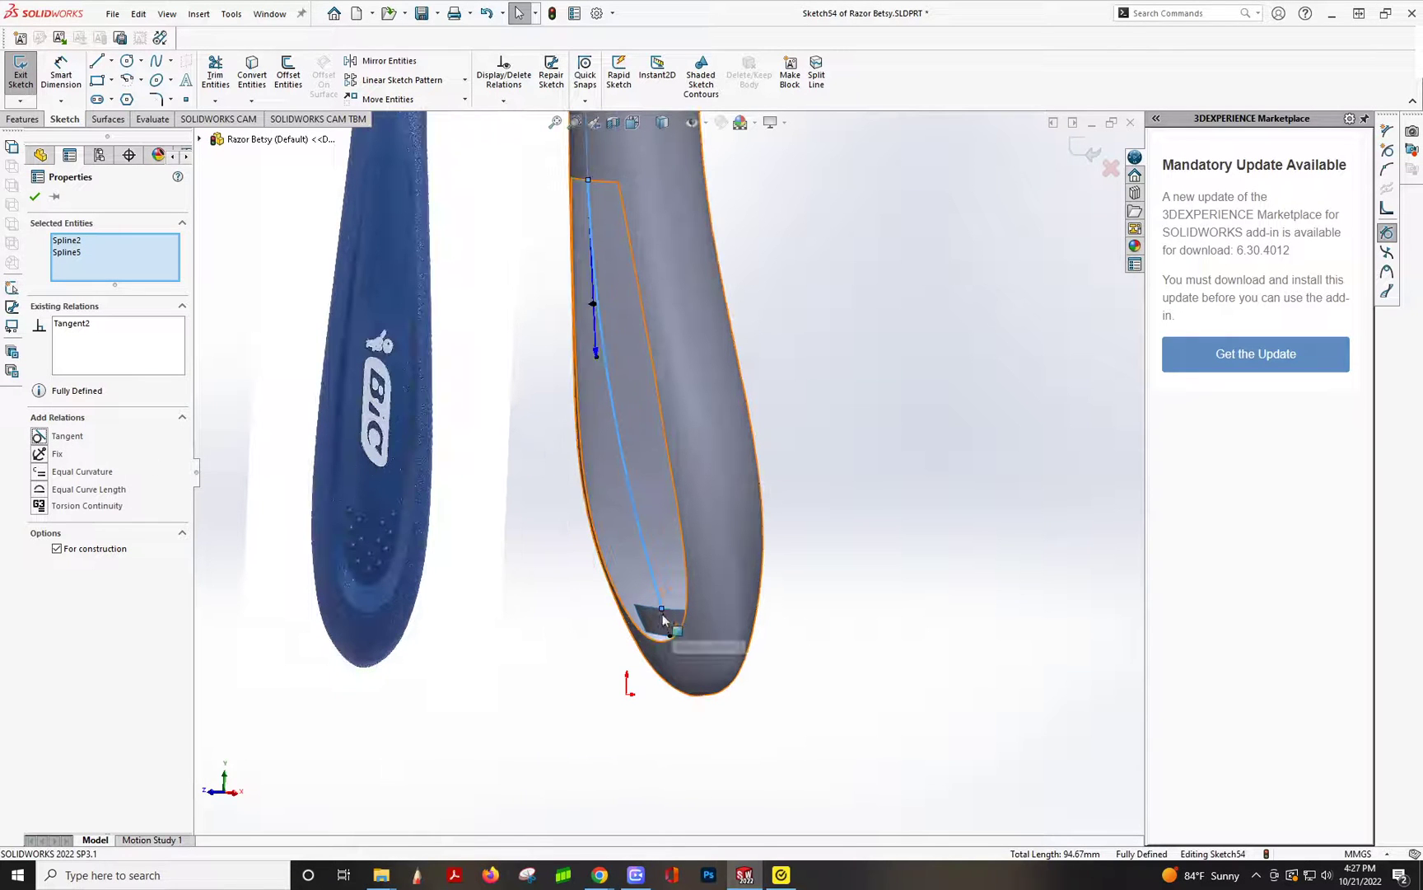
{"action": "left_click", "coordinate": [665, 620]}
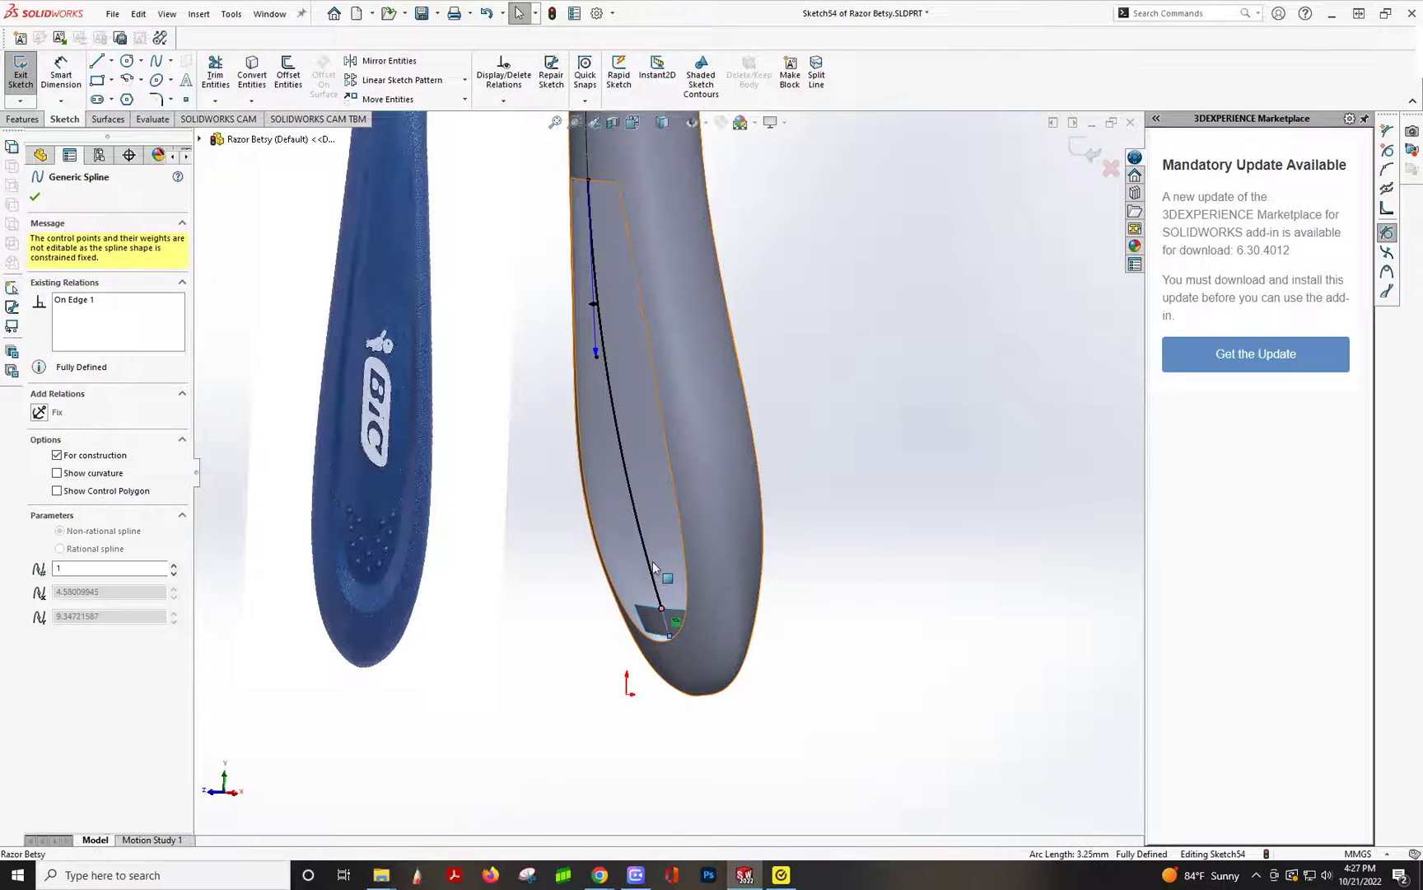
{"action": "left_click", "coordinate": [651, 569], "text": "ctrl"}
{"action": "left_click", "coordinate": [36, 438]}
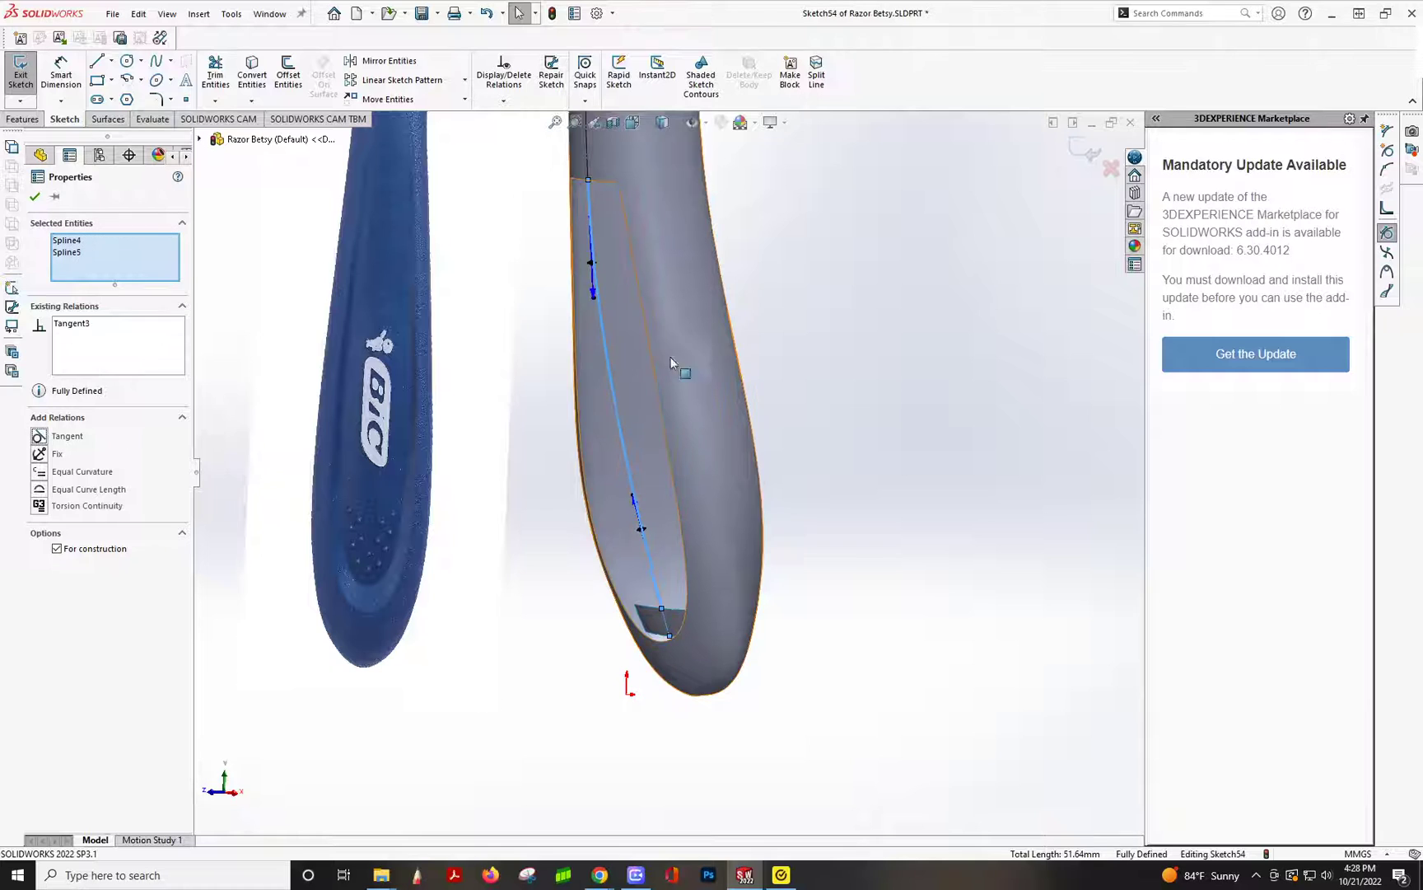
- In the right view, reshape the bridging spline to tangent weights of about 26.8 at its upper end and 53.4 at its lower end, then close the sketch
{"action": "left_click", "coordinate": [643, 124]}
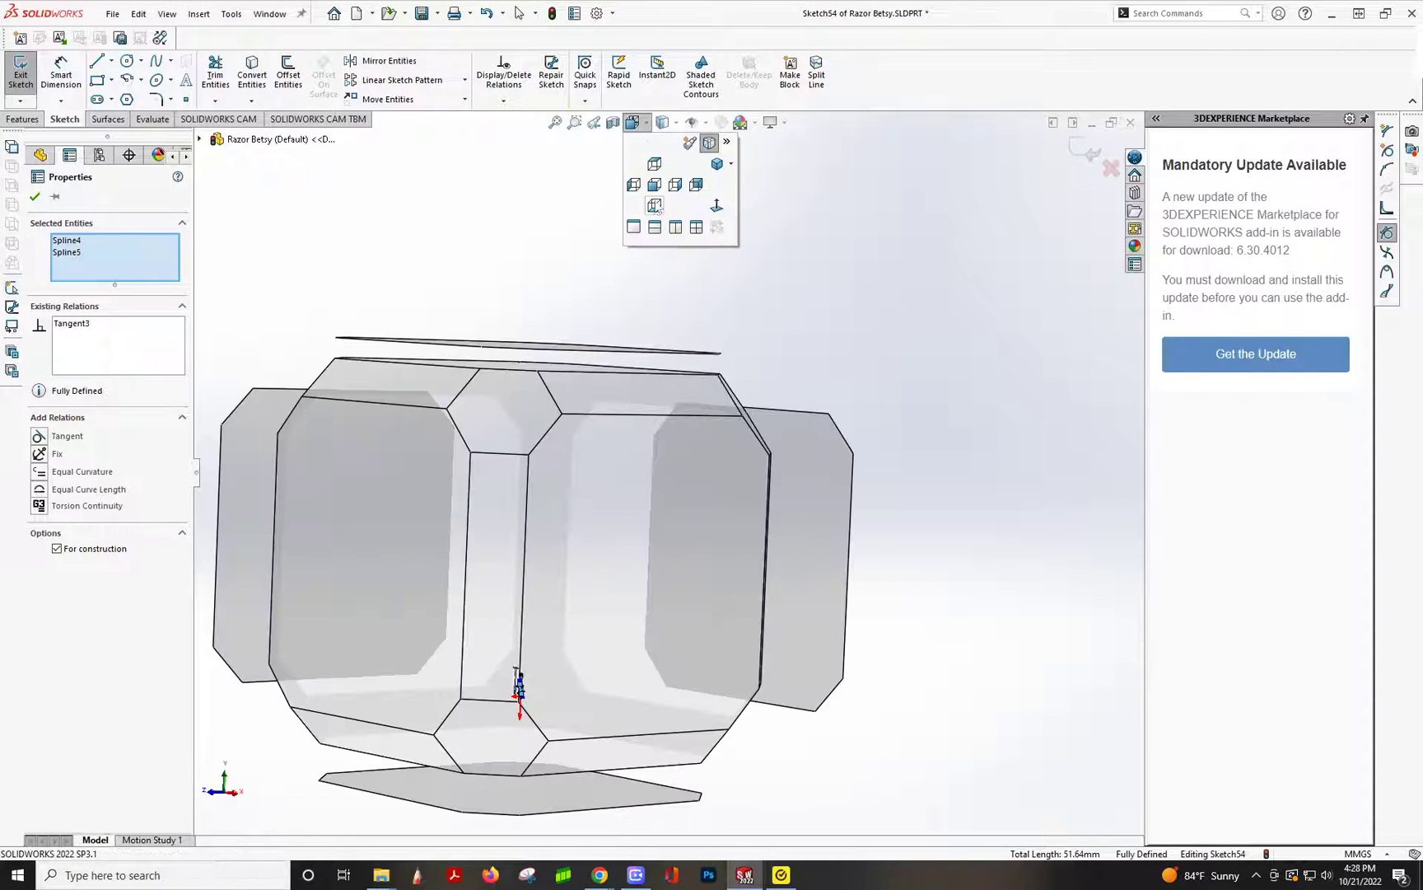
{"action": "left_click", "coordinate": [675, 190]}
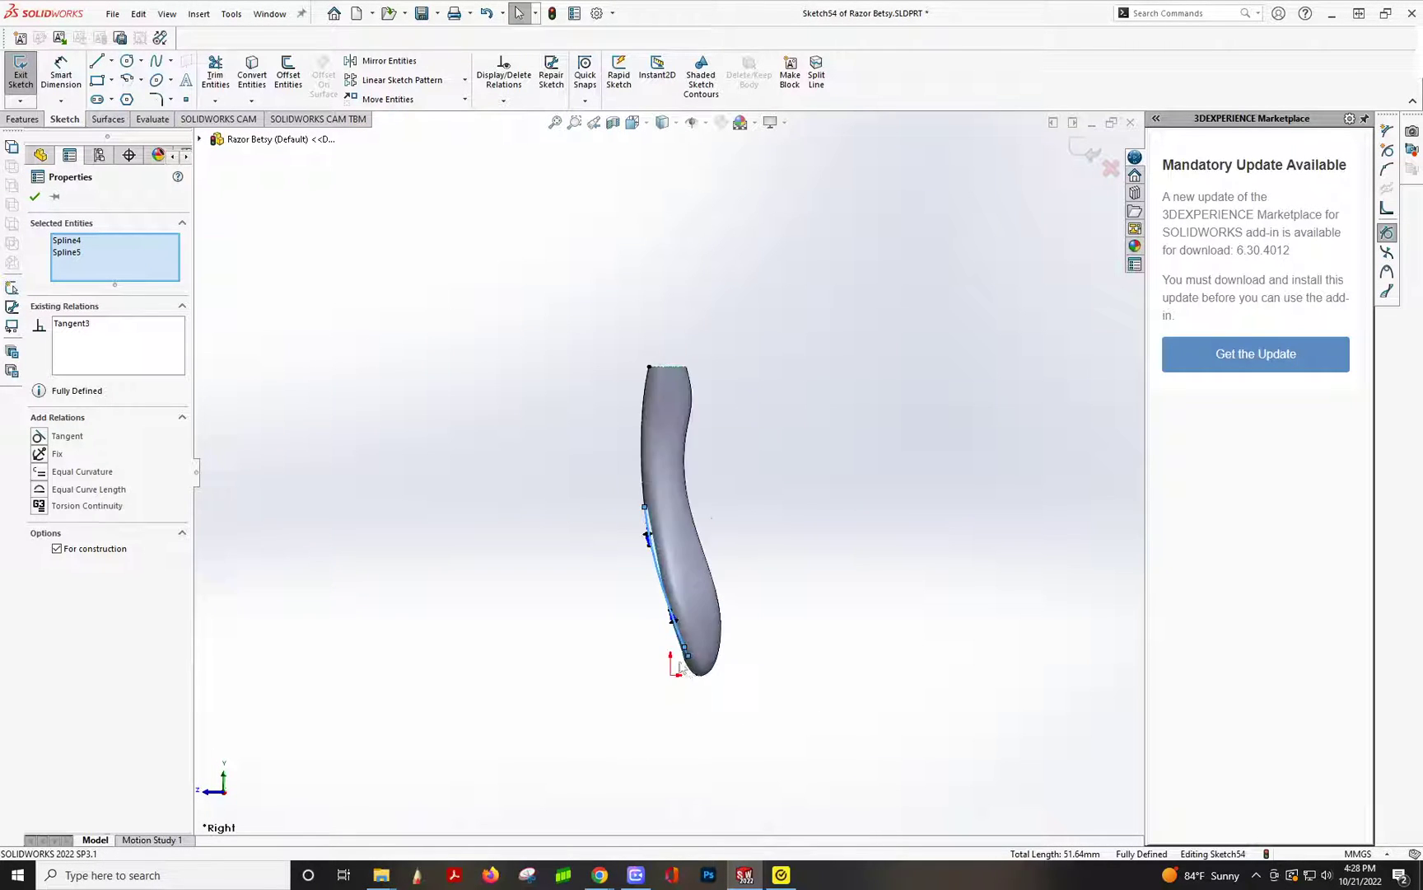
{"action": "scroll", "coordinate": [559, 585], "scroll_direction": "down", "scroll_amount": 3}
{"action": "scroll", "coordinate": [573, 562], "scroll_direction": "up", "scroll_amount": 3}
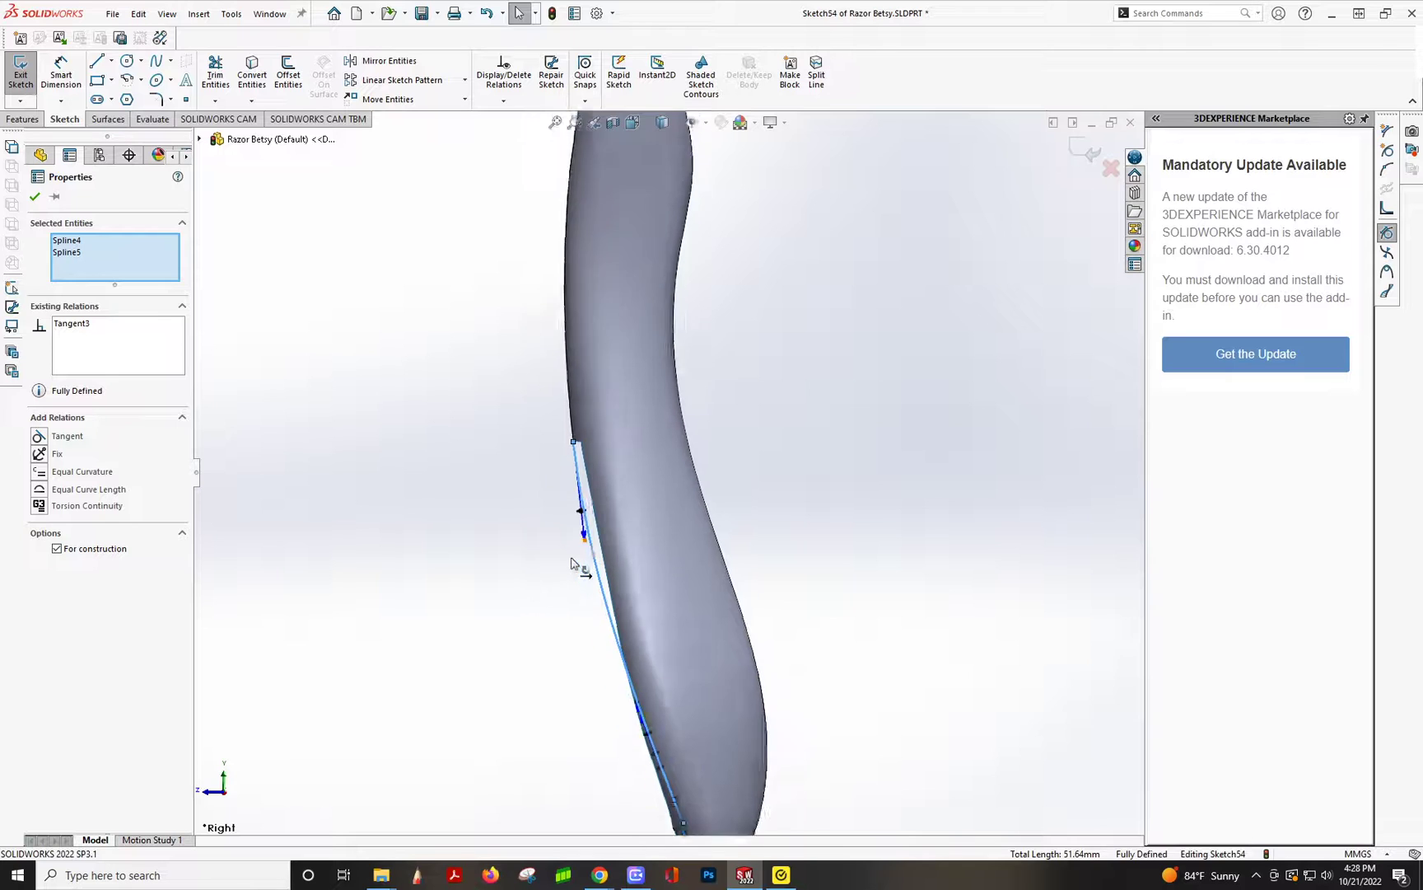
{"action": "left_click", "coordinate": [599, 525]}
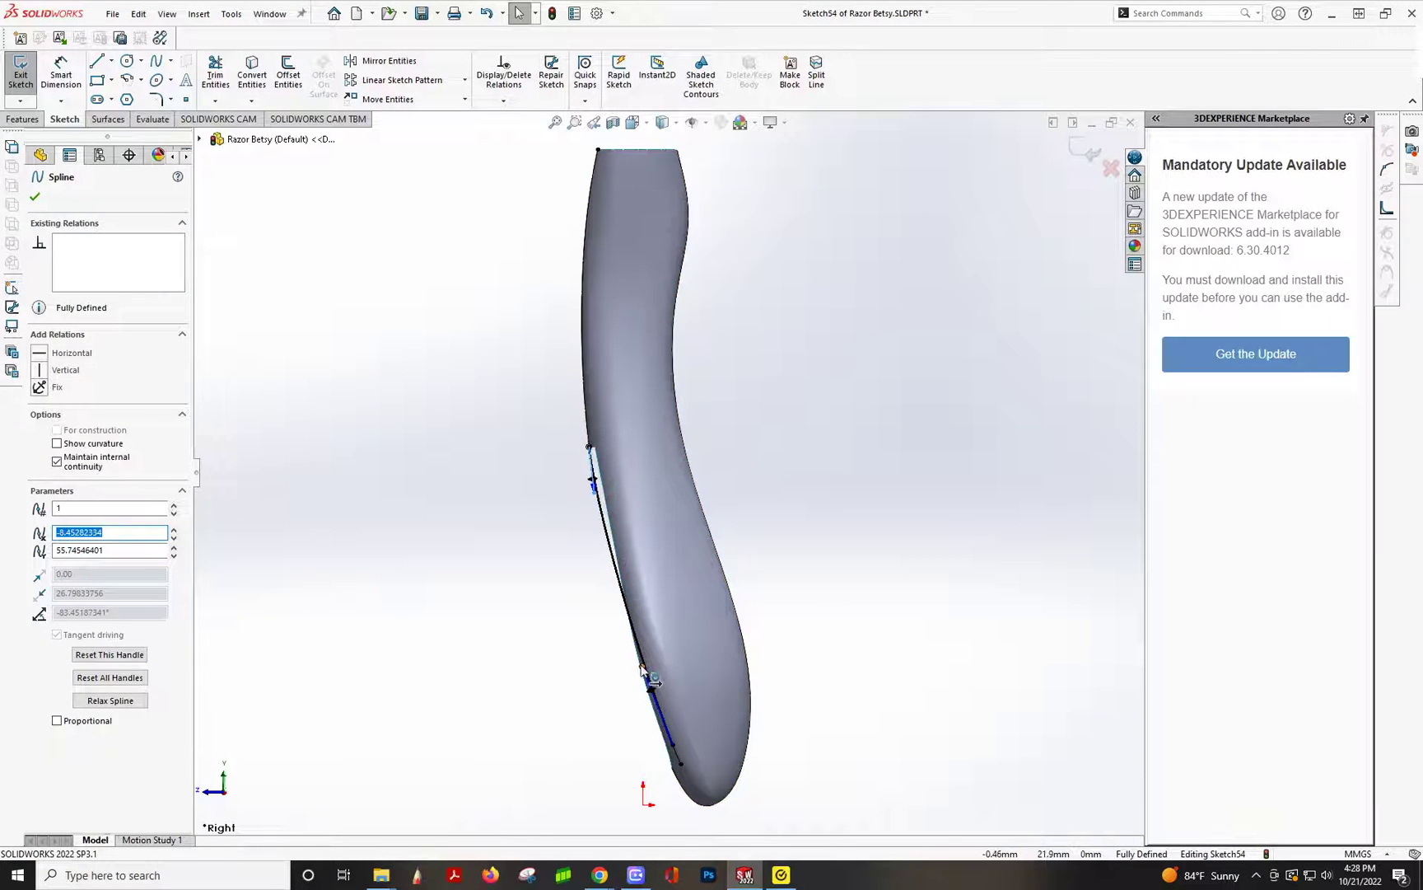
{"action": "left_click_drag", "start_coordinate": [642, 669], "coordinate": [641, 718]}
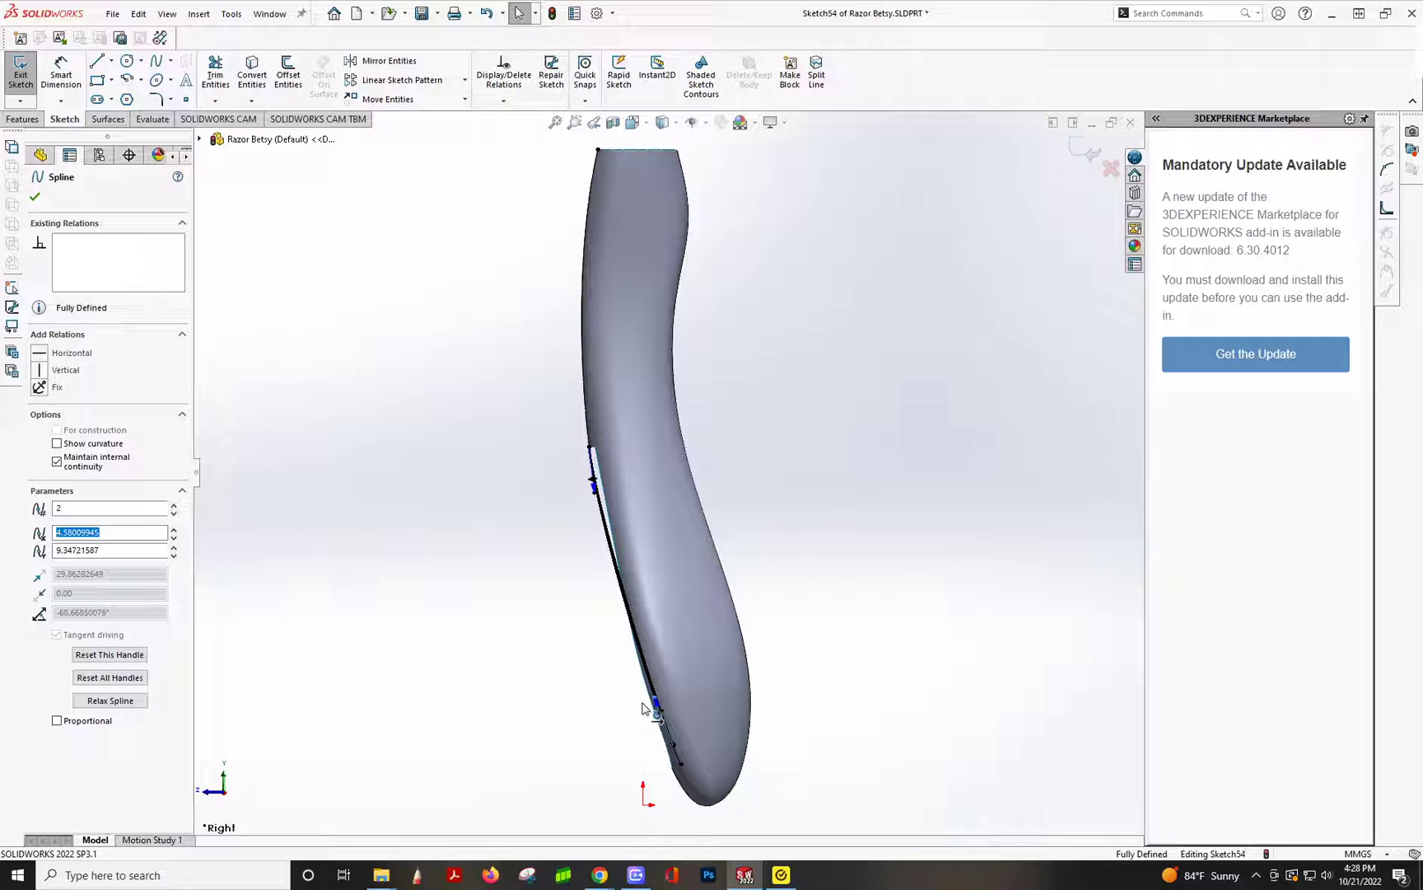
{"action": "left_click_drag", "start_coordinate": [646, 715], "coordinate": [634, 671]}
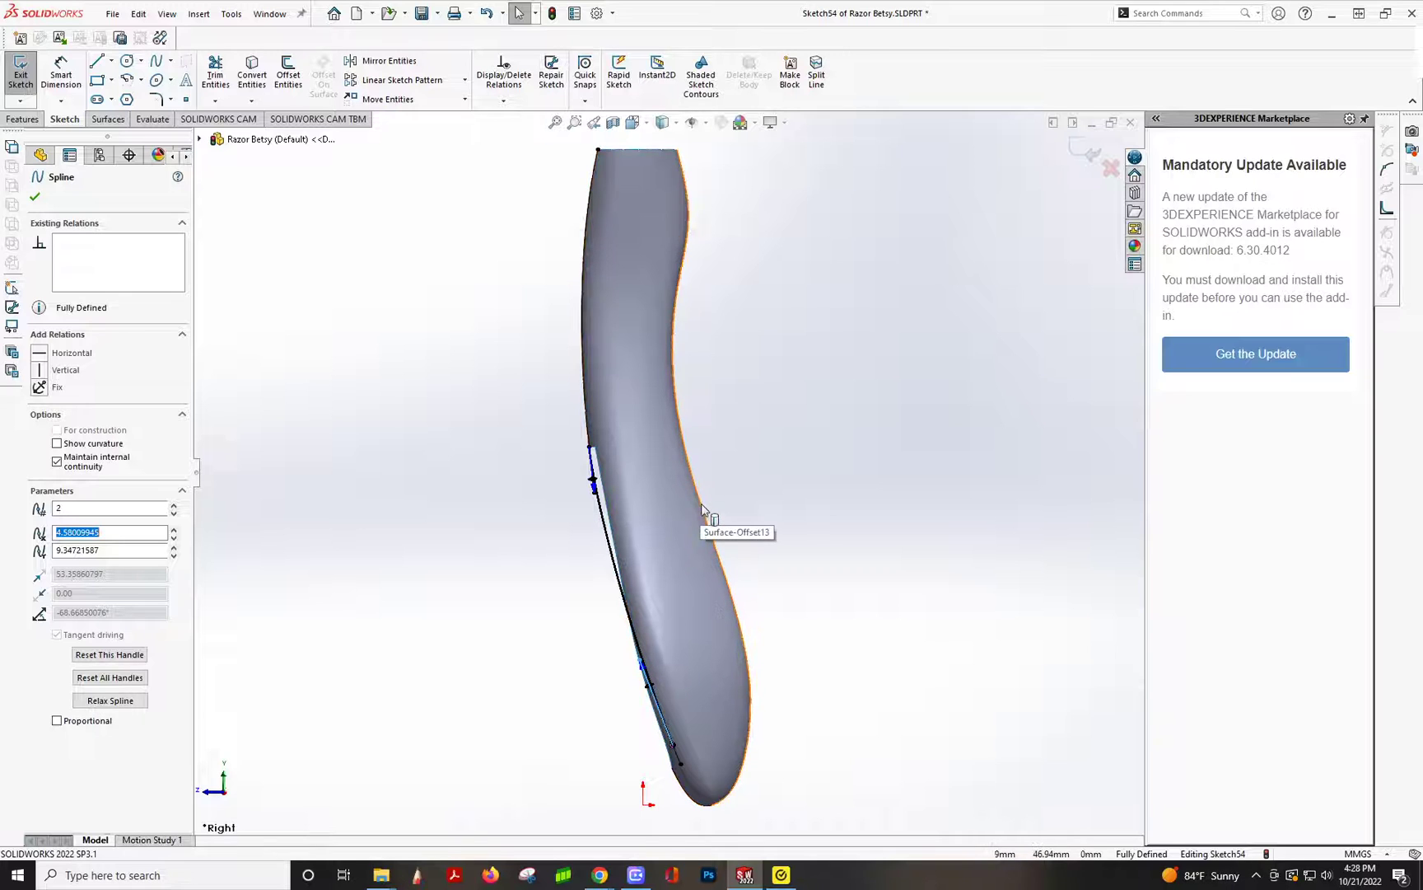
{"action": "left_click", "coordinate": [1079, 148]}
- In a new 3D sketch, draw a two-point spline along one side of the opening, from the lower patch's corner to the opening's upper corner
{"action": "mouse_move", "coordinate": [651, 501]}
{"action": "middle_mouse_down"}
{"action": "mouse_move", "coordinate": [715, 508]}
{"action": "mouse_move", "coordinate": [816, 389]}
{"action": "mouse_move", "coordinate": [711, 267]}
{"action": "mouse_move", "coordinate": [663, 252]}
{"action": "mouse_move", "coordinate": [678, 304]}
{"action": "mouse_move", "coordinate": [642, 293]}
{"action": "mouse_move", "coordinate": [576, 419]}
{"action": "mouse_move", "coordinate": [448, 585]}
{"action": "mouse_move", "coordinate": [624, 625]}
{"action": "middle_mouse_up"}
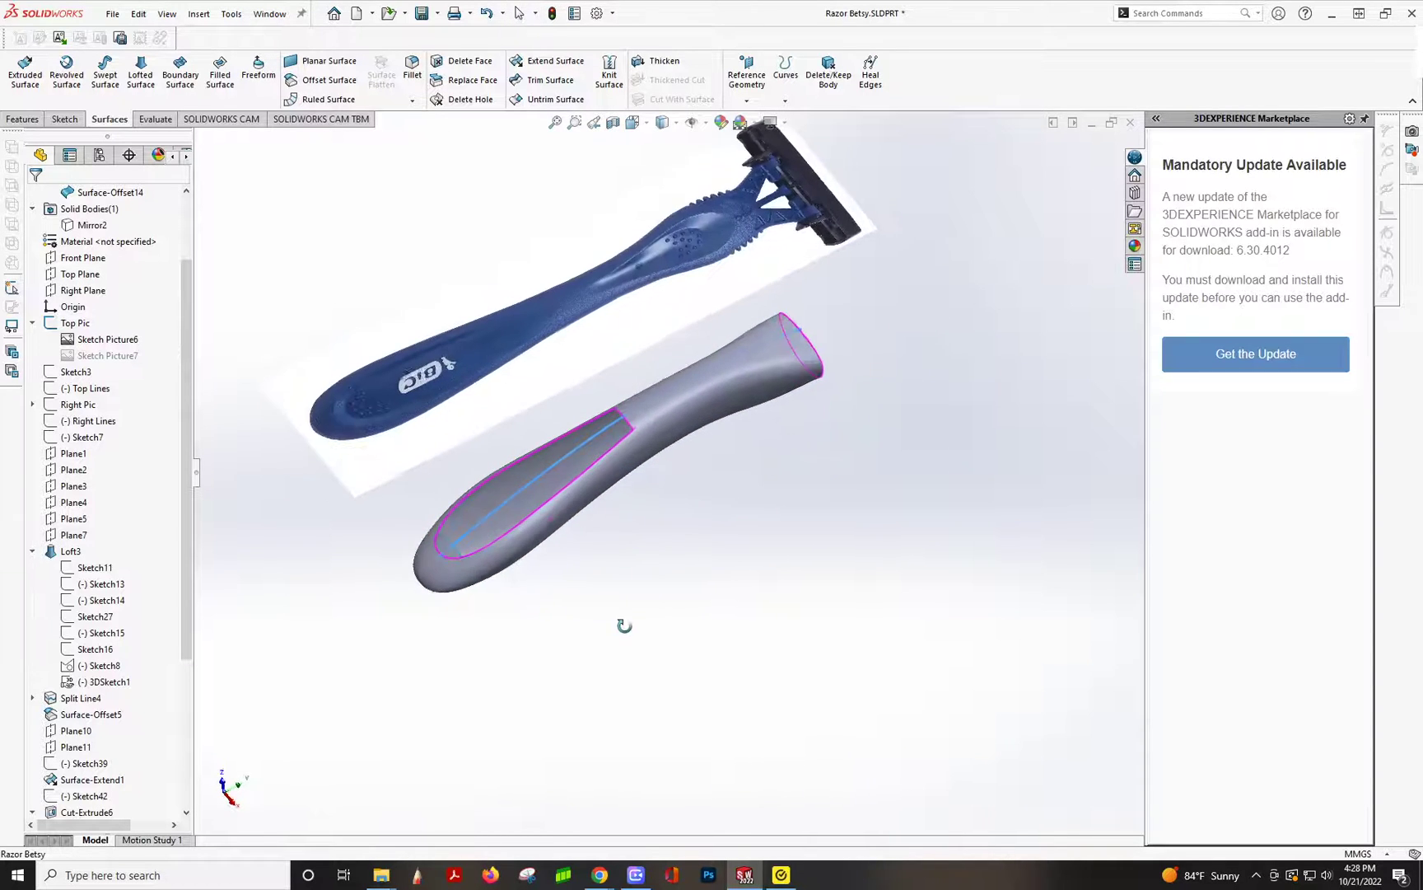
{"action": "scroll", "coordinate": [568, 481], "scroll_direction": "down", "scroll_amount": 5}
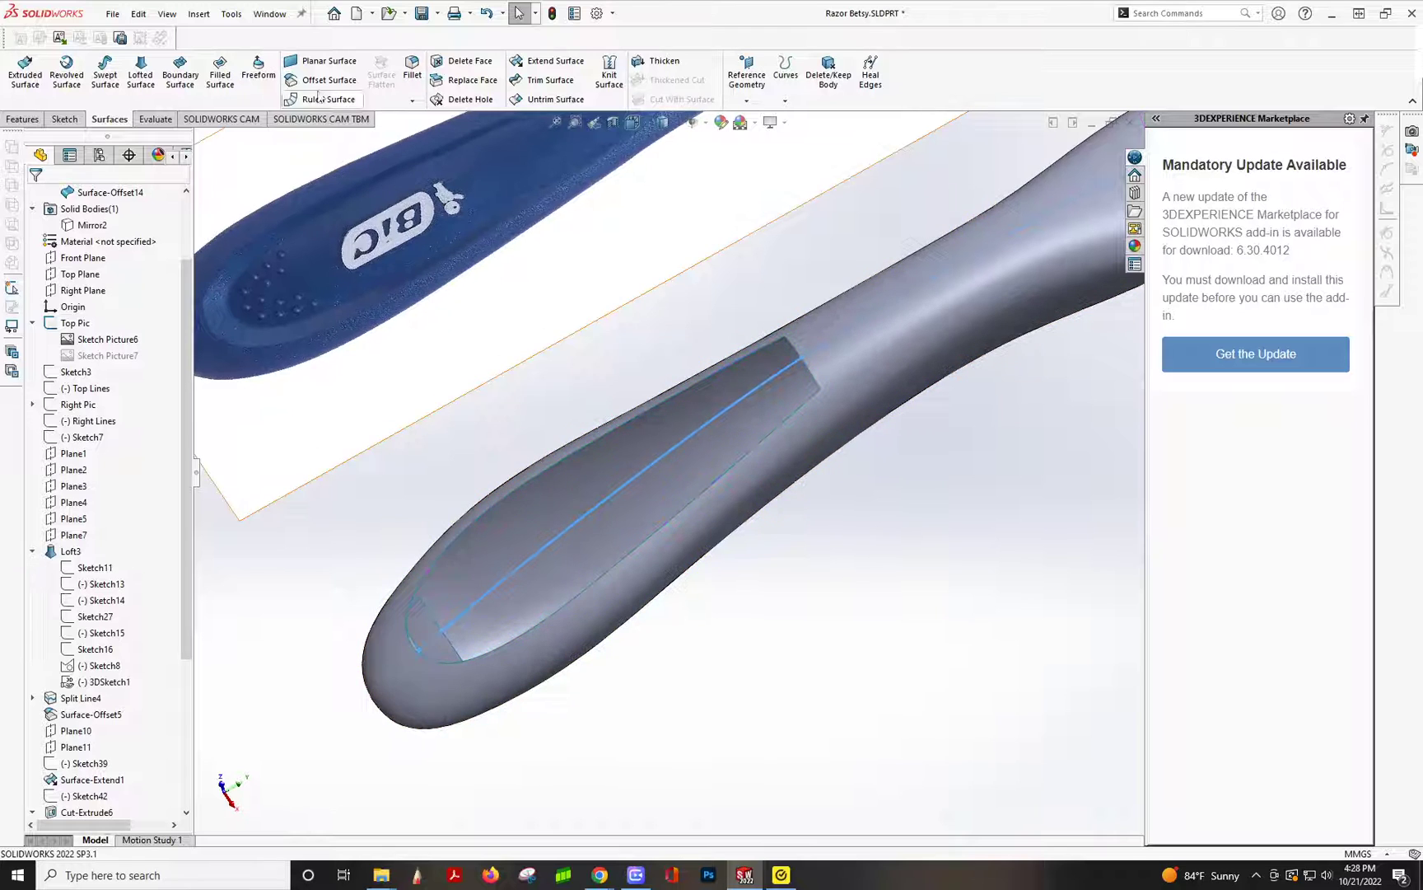
{"action": "left_click", "coordinate": [55, 119]}
{"action": "left_click", "coordinate": [19, 101]}
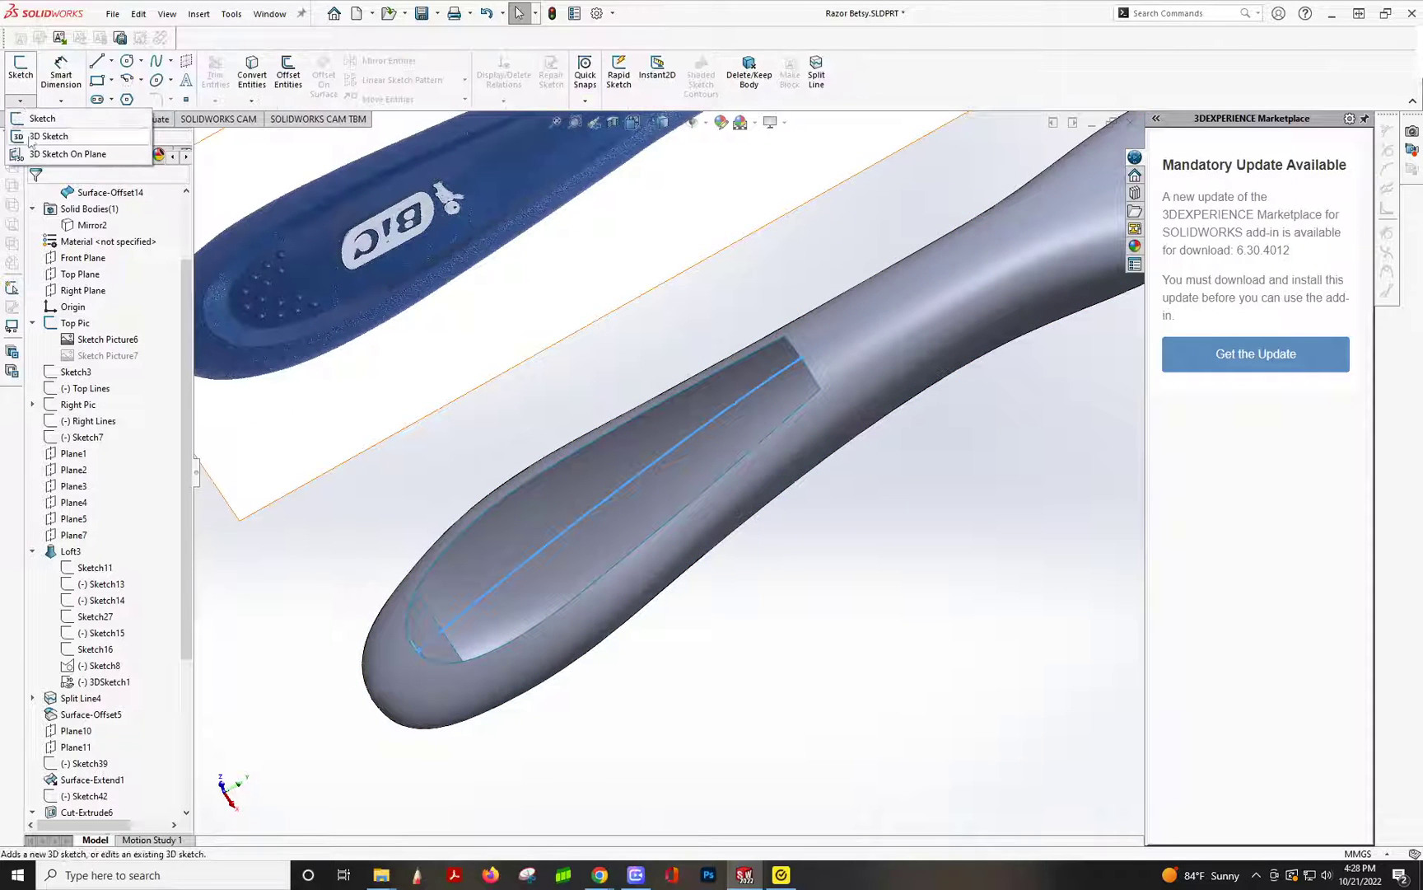
{"action": "left_click", "coordinate": [33, 145]}
{"action": "left_click", "coordinate": [156, 61]}
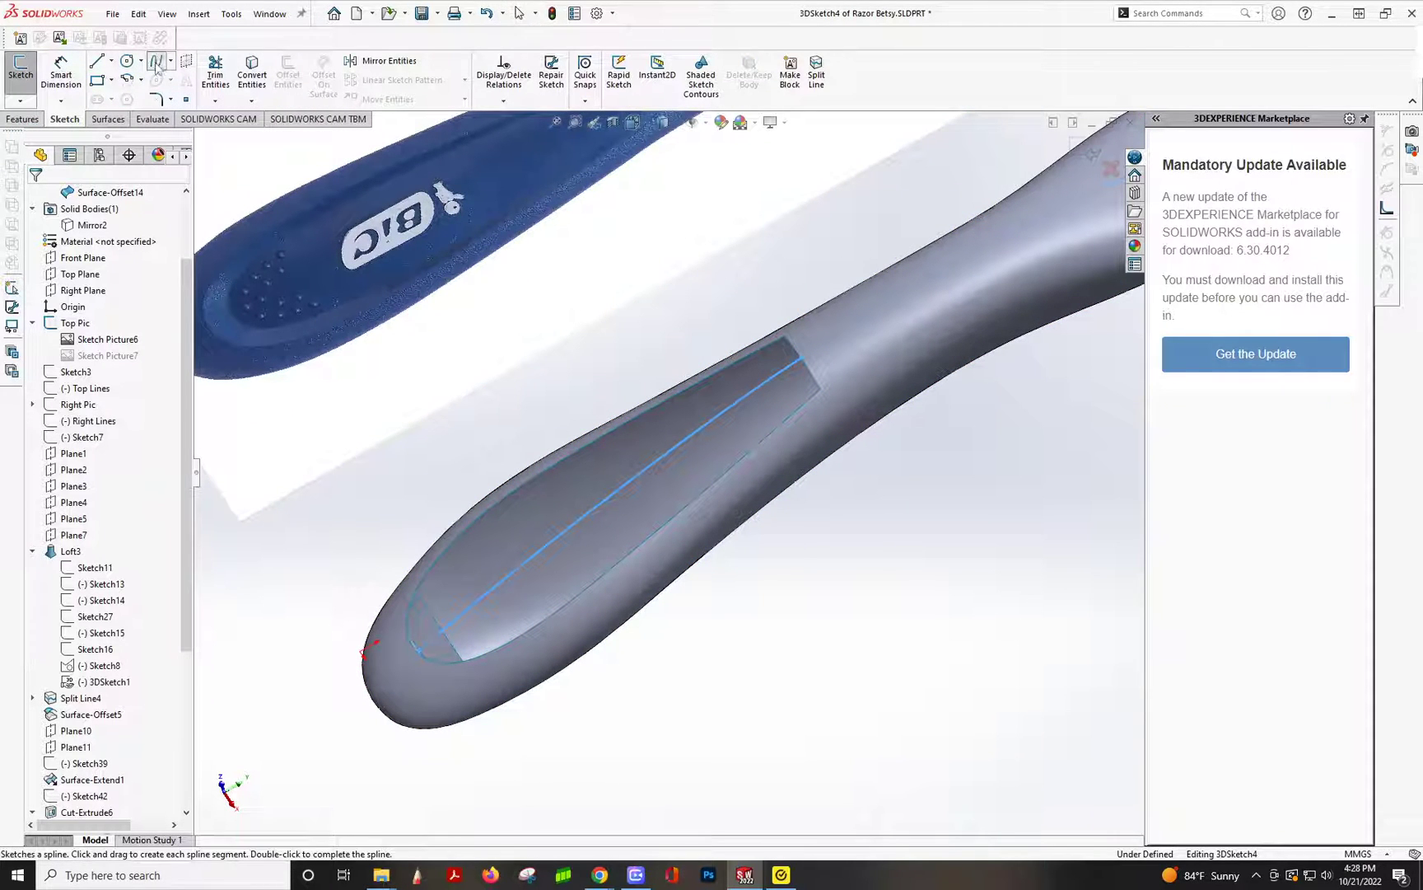
{"action": "left_click", "coordinate": [419, 598]}
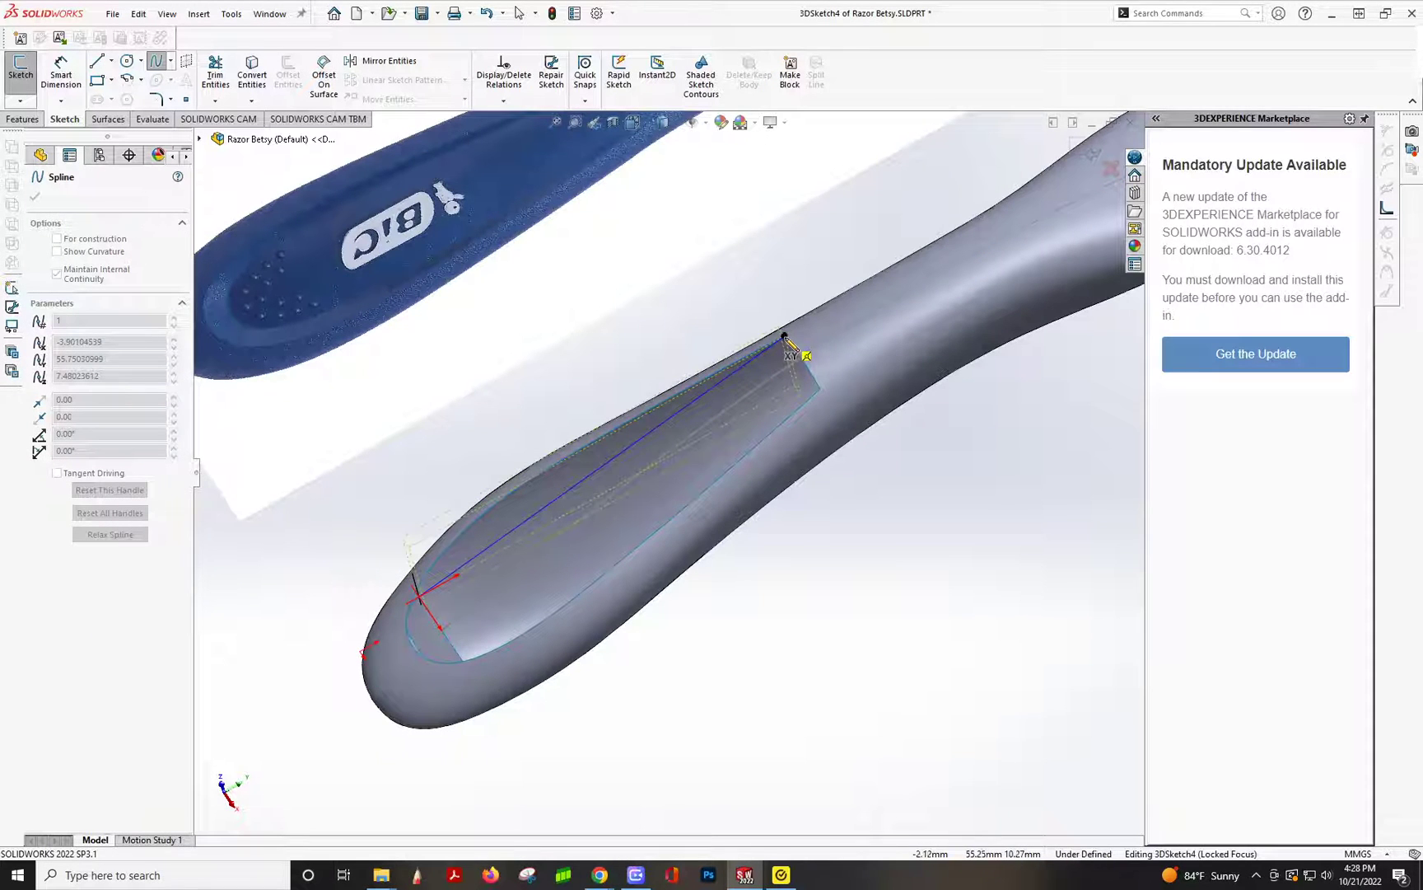
{"action": "left_click", "coordinate": [785, 338]}
{"action": "key", "text": "Escape"}
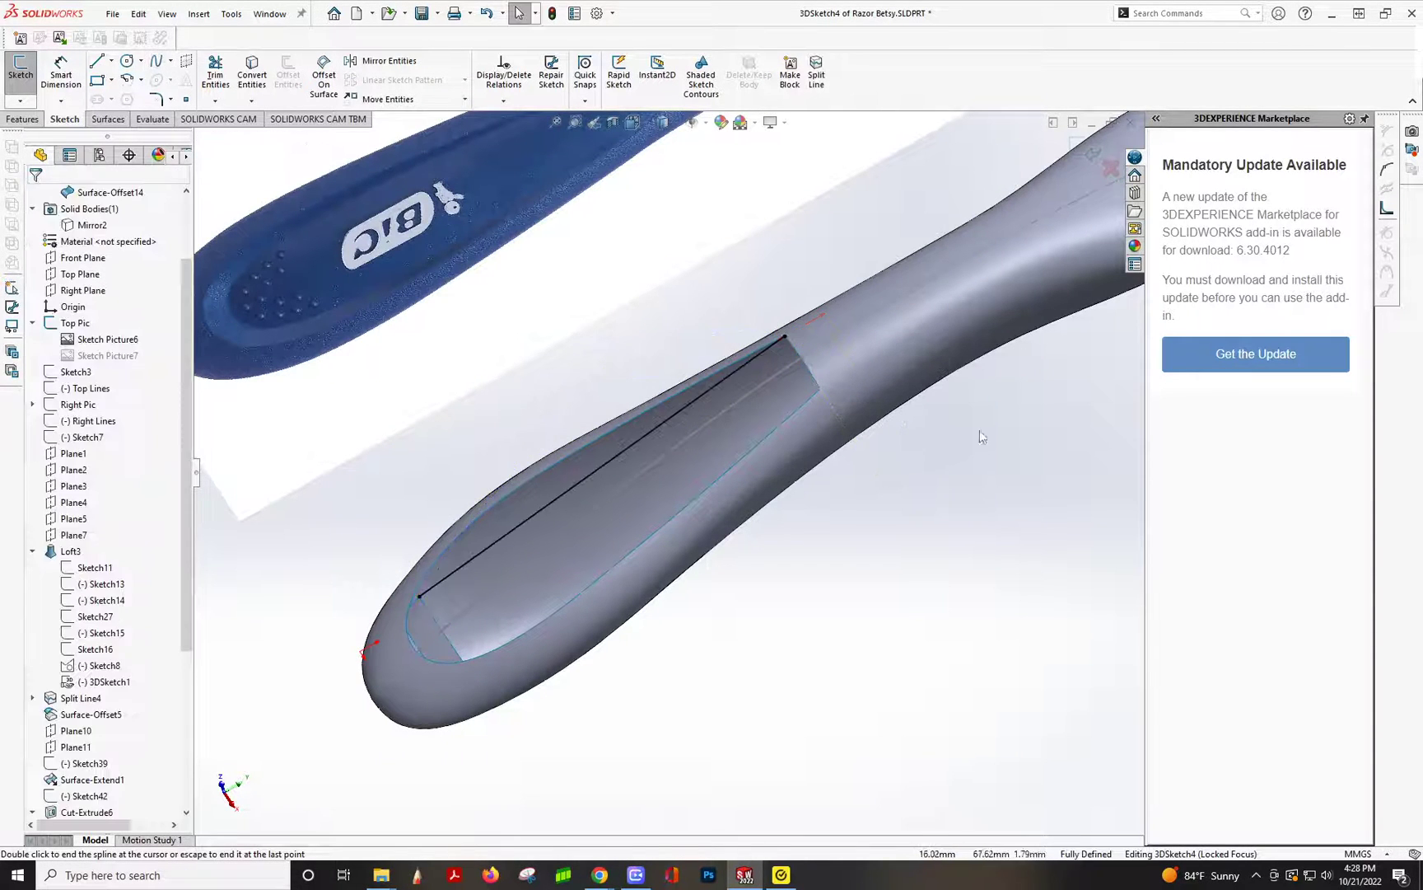
- Make the 3D side spline tangent to the handle face at the upper end of the opening
{"action": "left_click", "coordinate": [827, 316]}
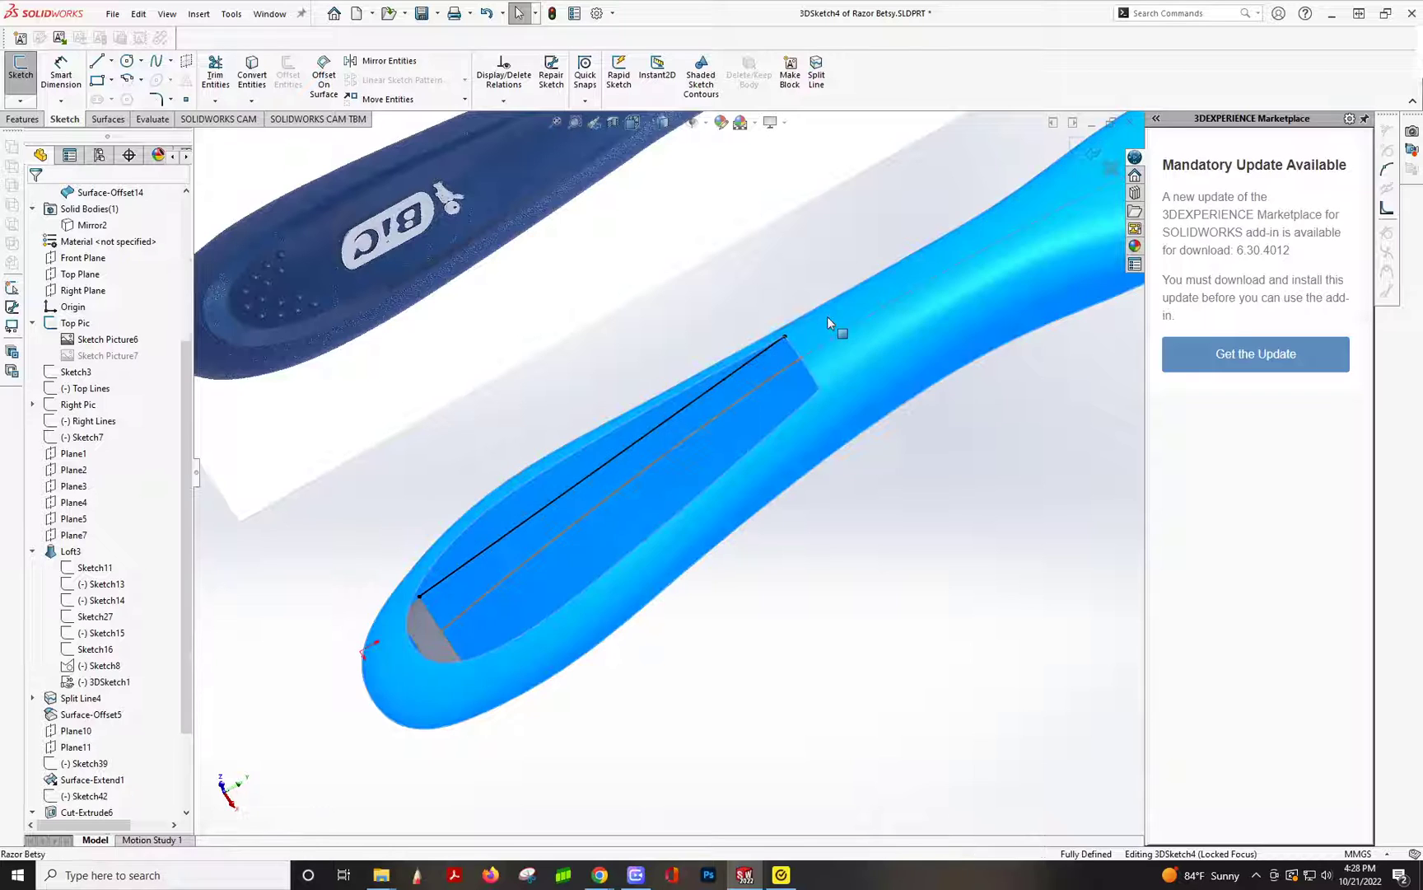
{"action": "left_click", "coordinate": [790, 341]}
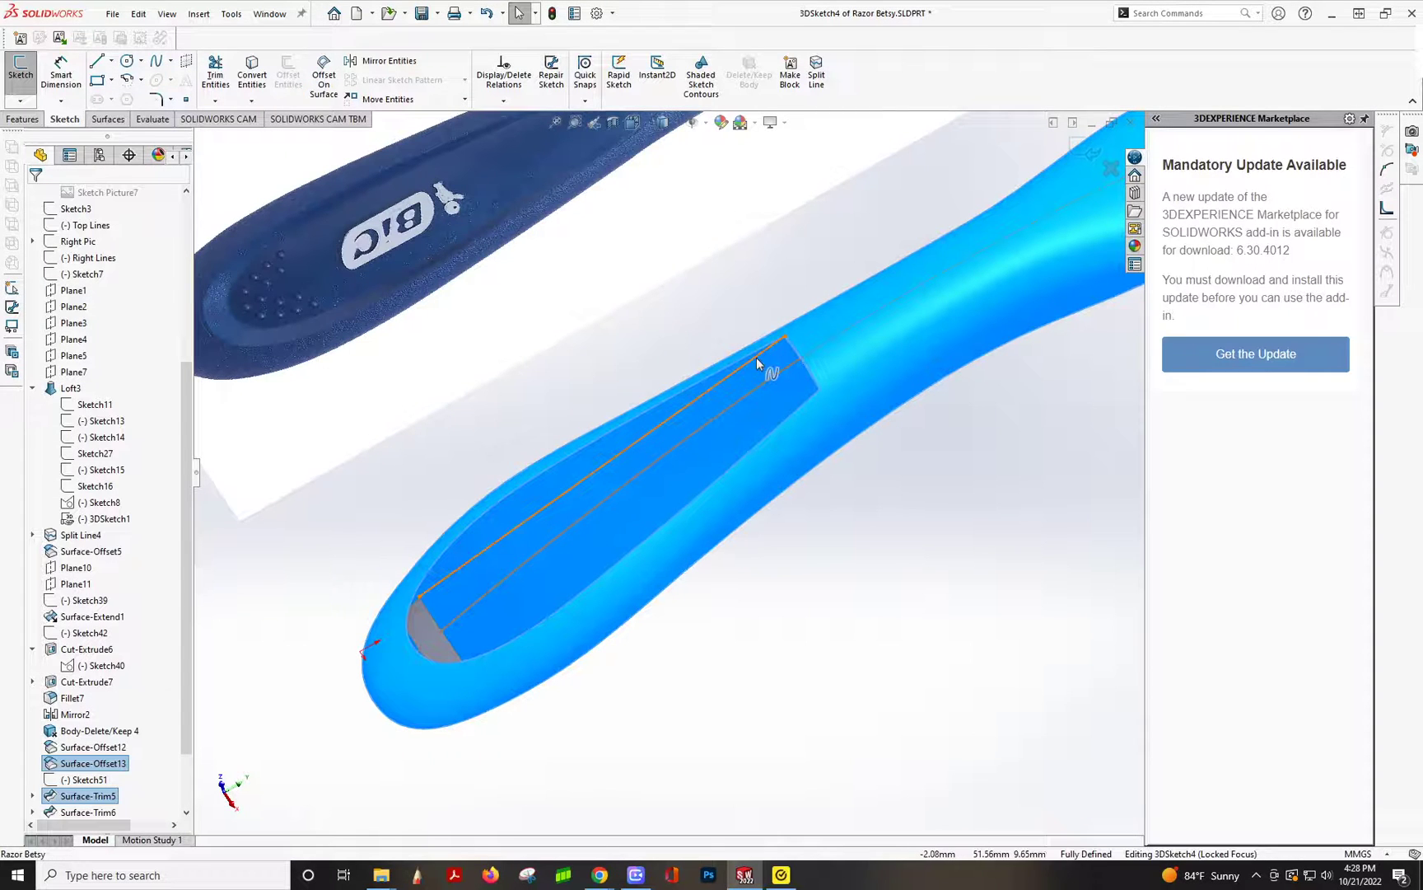
{"action": "left_click", "coordinate": [757, 364], "text": "ctrl"}
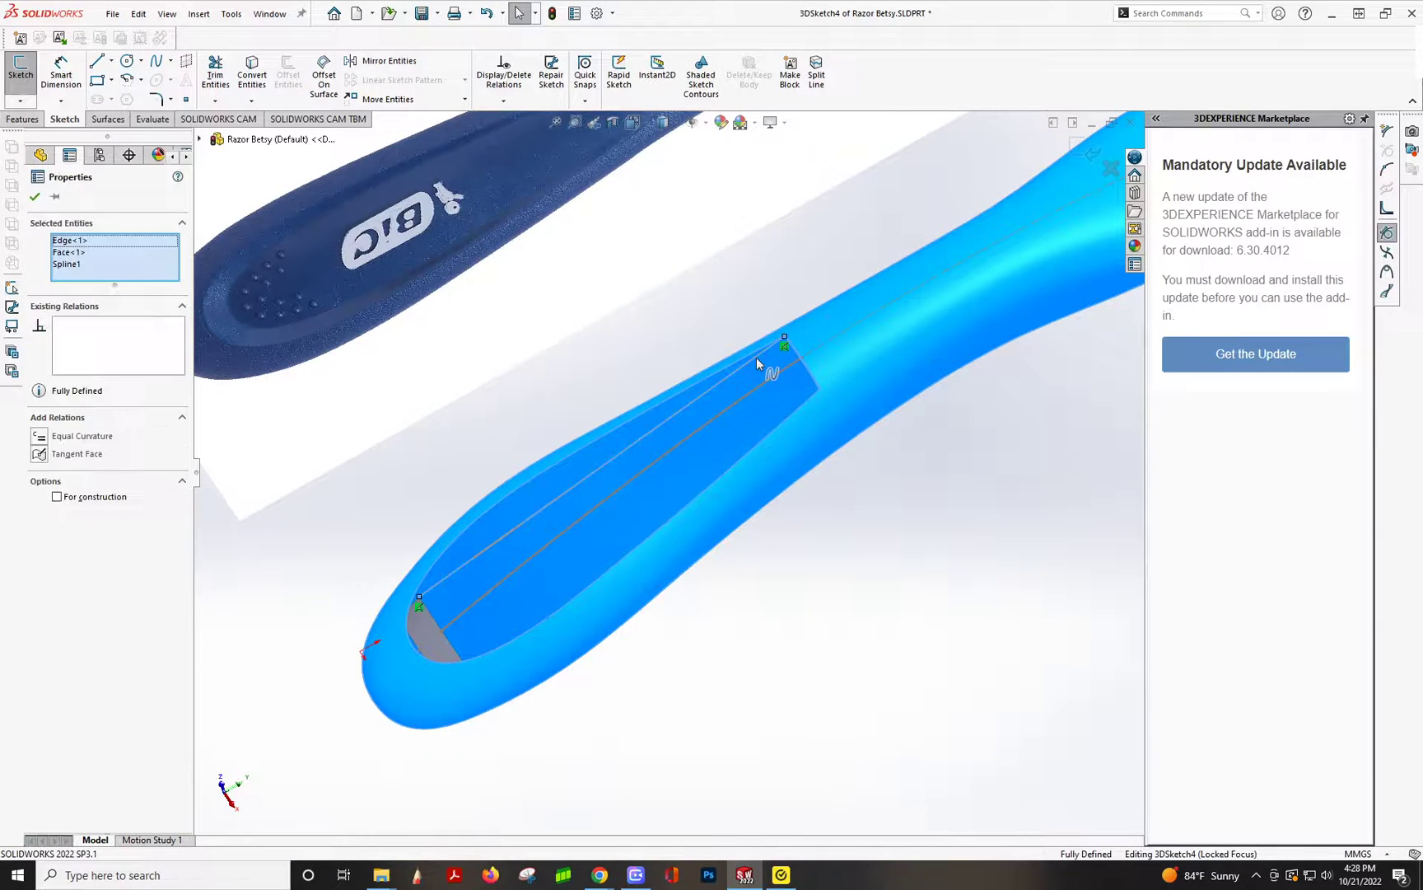
{"action": "left_click", "coordinate": [39, 455]}
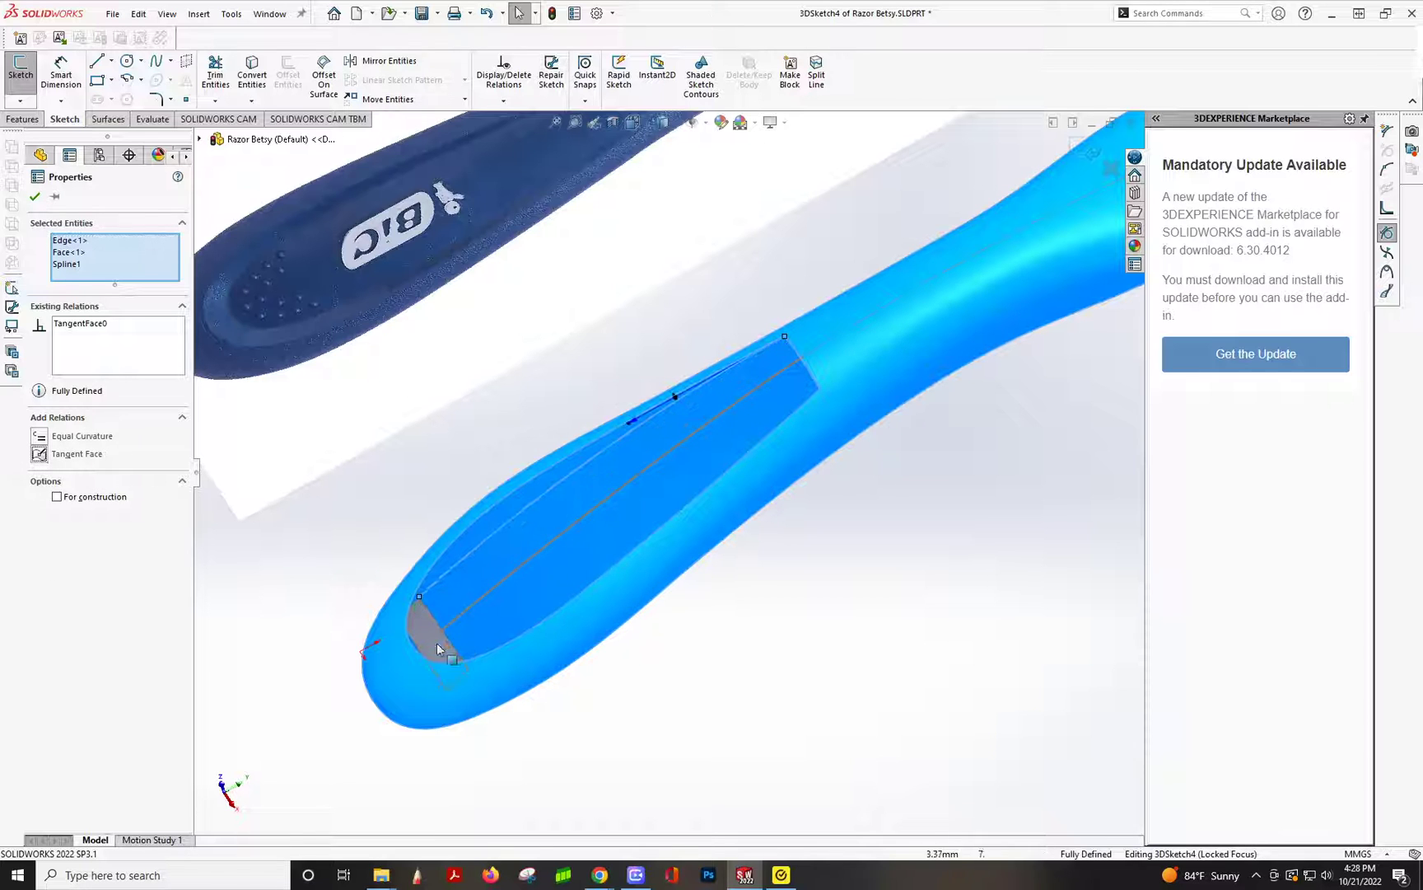
{"action": "key", "text": "Escape"}
- Make the 3D side spline tangent to the adjoining edge at the lower end of the opening
{"action": "scroll", "coordinate": [420, 607], "scroll_direction": "down", "scroll_amount": 3}
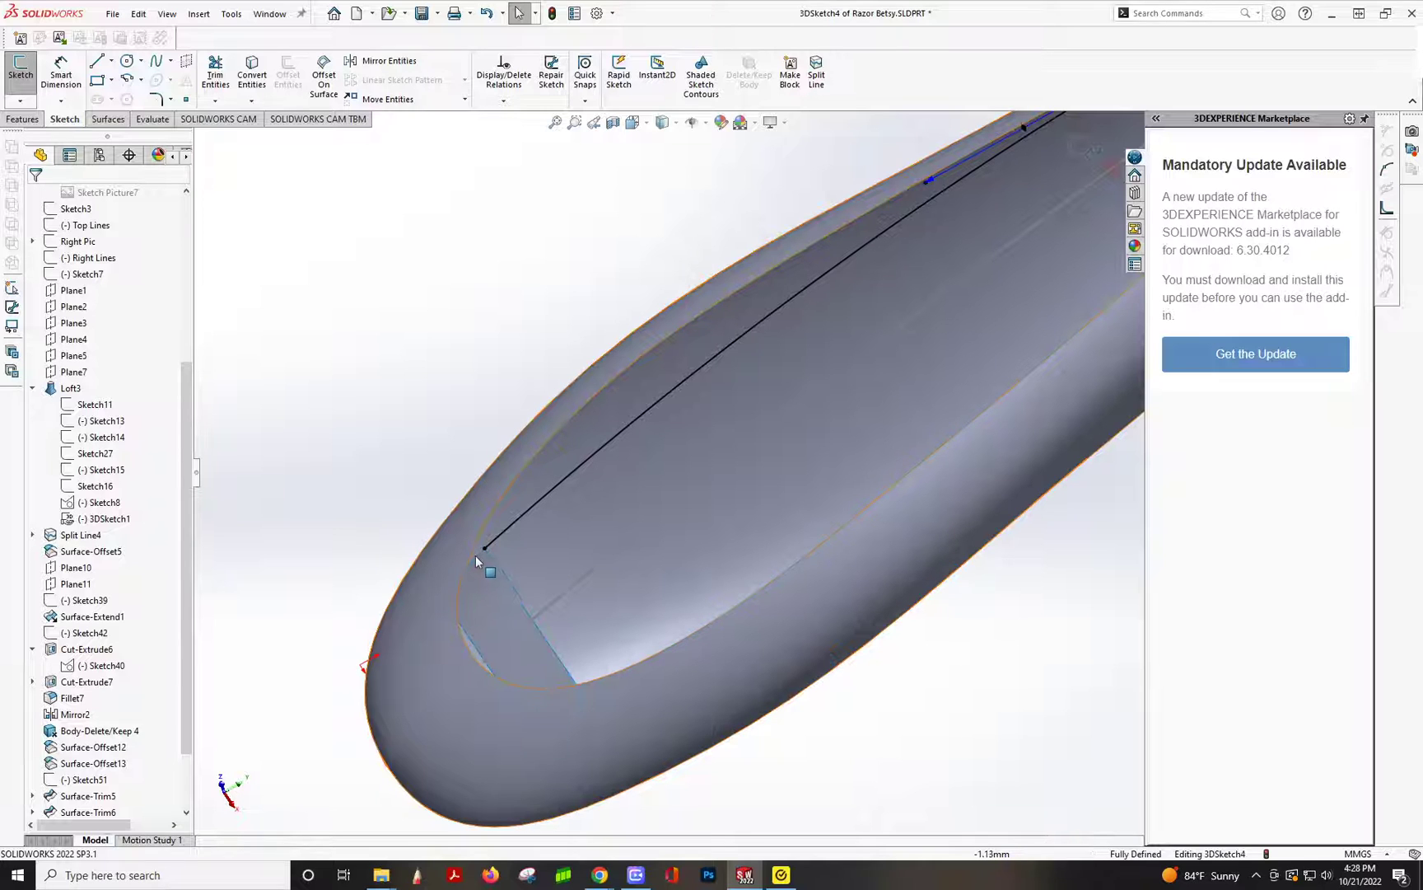
{"action": "left_click", "coordinate": [503, 534]}
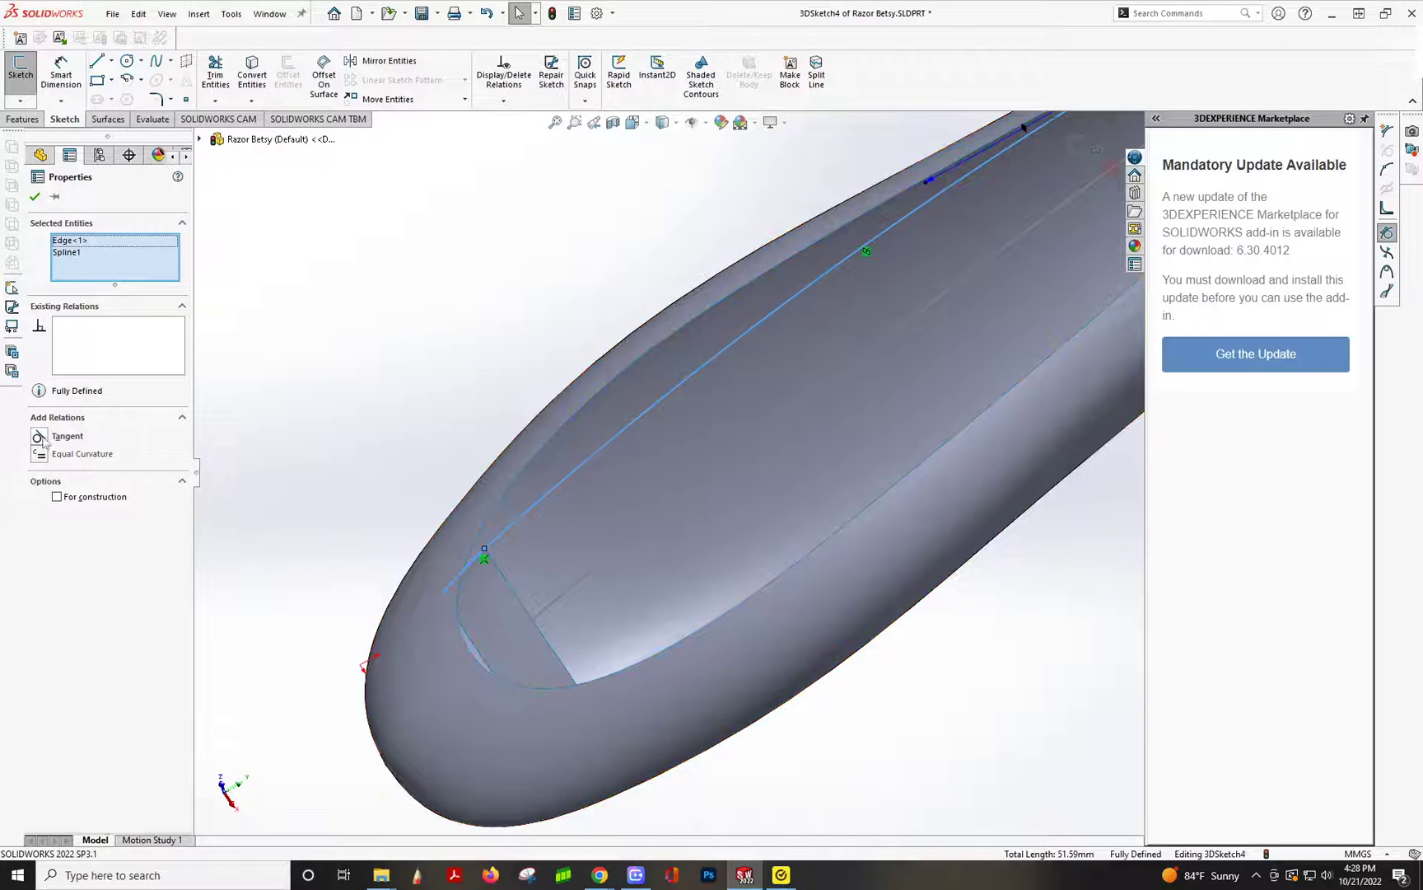
{"action": "left_click", "coordinate": [43, 442]}
{"action": "left_click", "coordinate": [471, 400]}
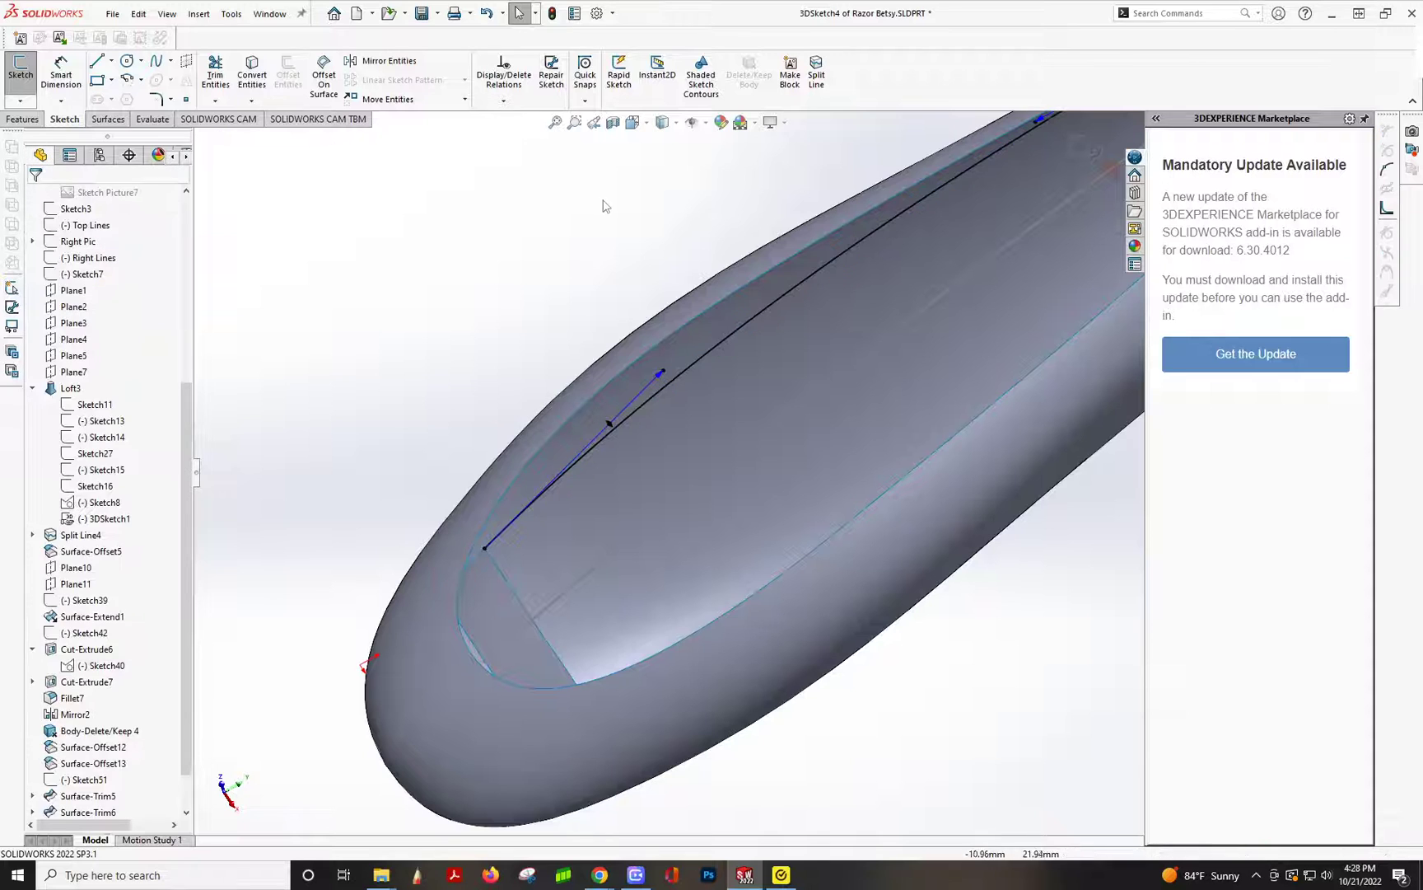
- In the right view, reshape the side spline to tangent weights of about 20.7 at its upper end and 24.8 at its lower end, then close the 3D sketch
{"action": "left_click", "coordinate": [641, 125]}
{"action": "left_click", "coordinate": [677, 189]}
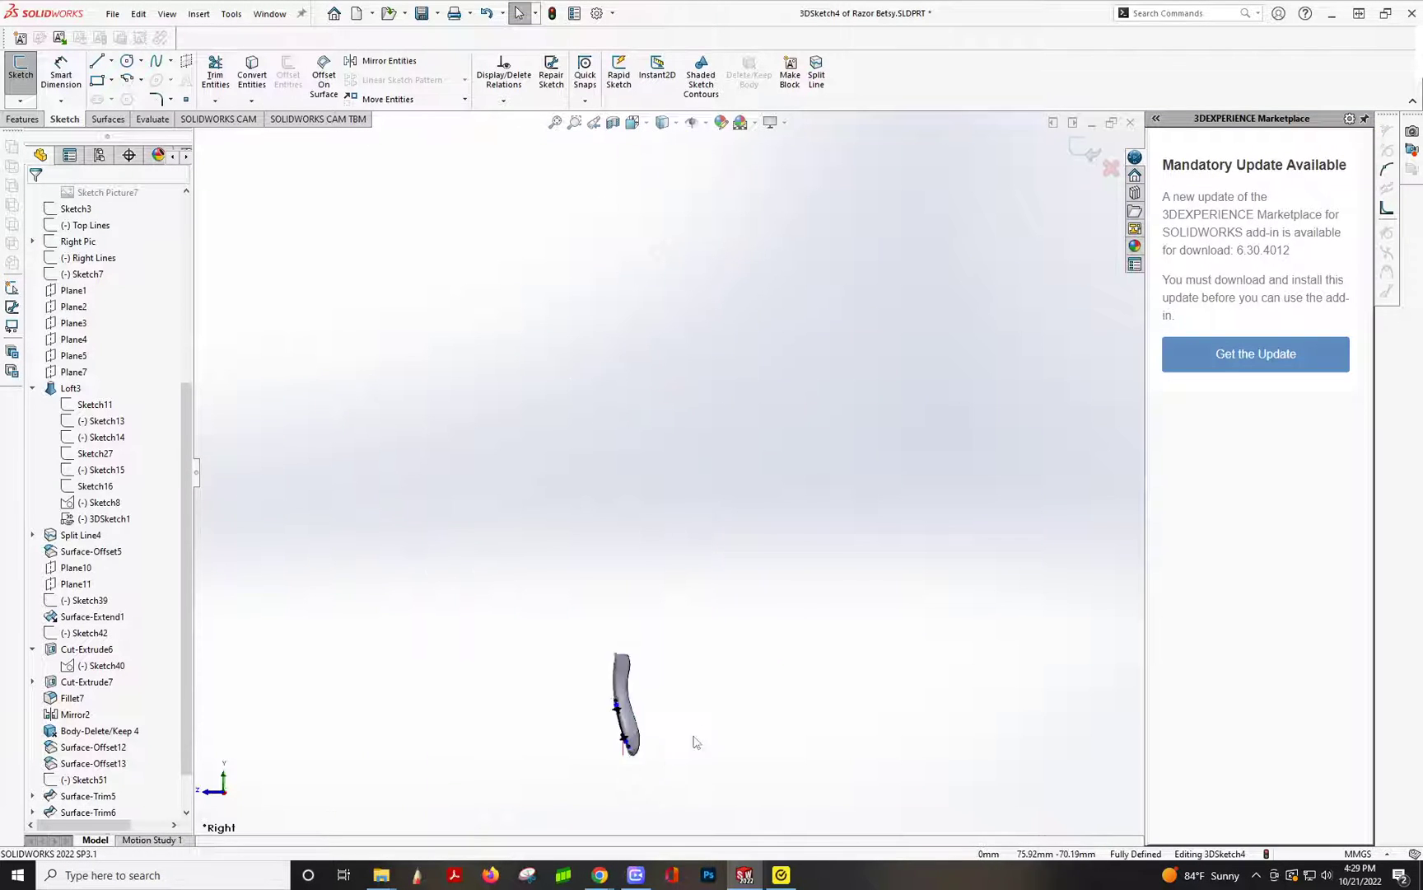
{"action": "scroll", "coordinate": [694, 742], "scroll_direction": "down", "scroll_amount": 10}
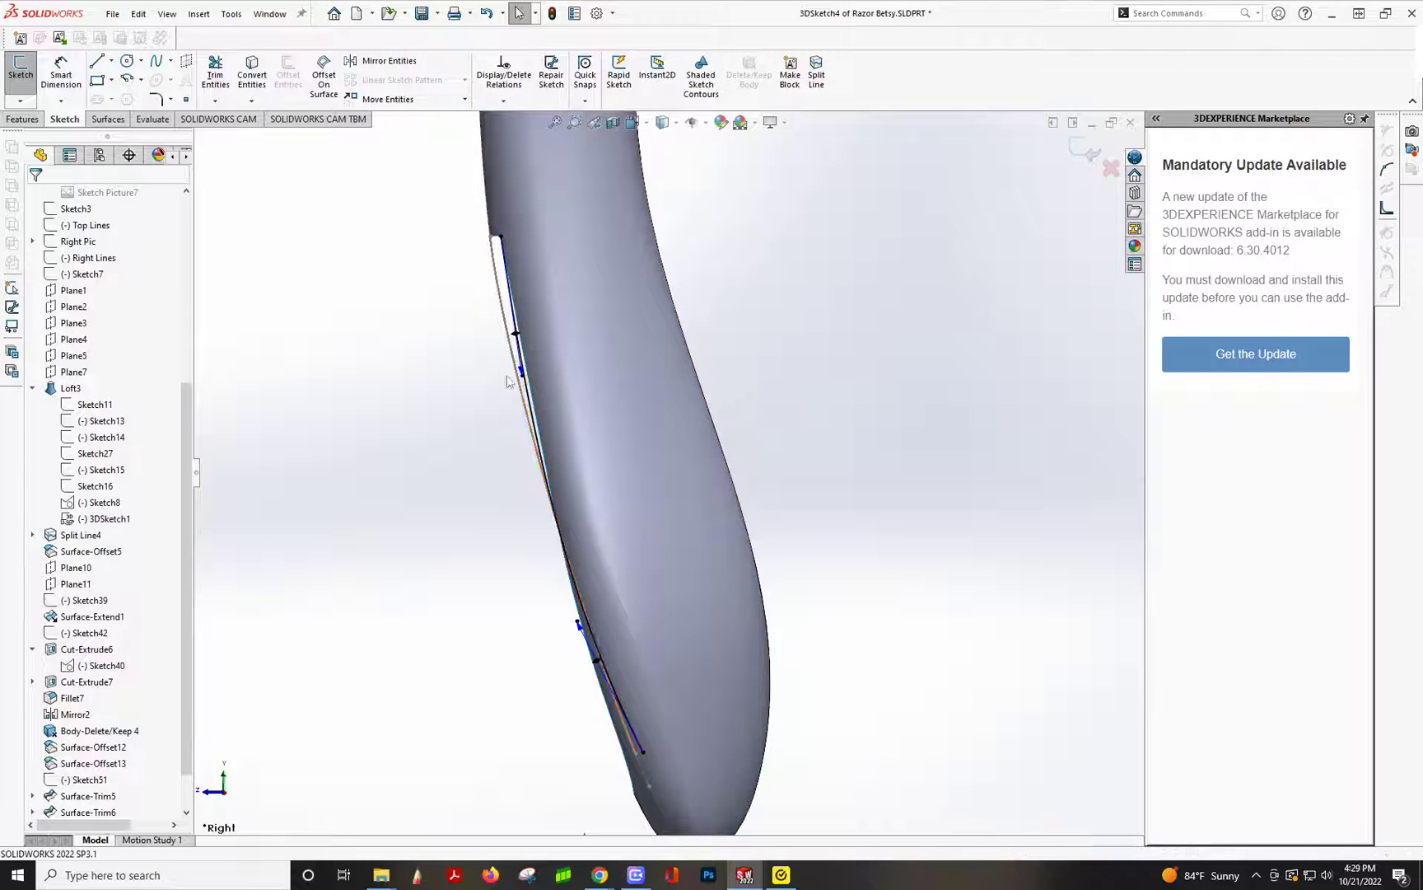
{"action": "left_click", "coordinate": [523, 375]}
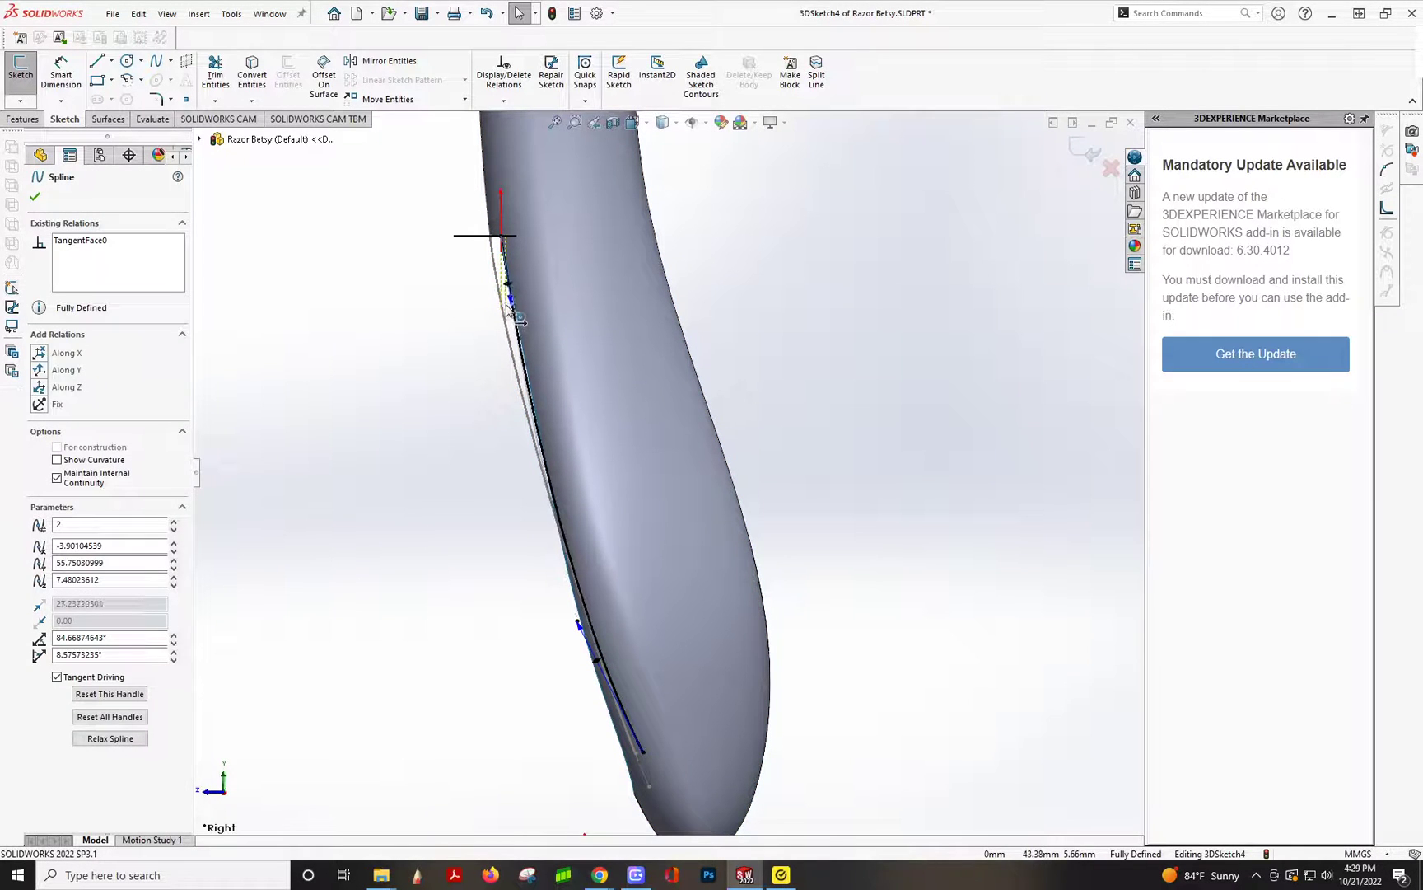
{"action": "left_click_drag", "start_coordinate": [508, 305], "coordinate": [508, 229]}
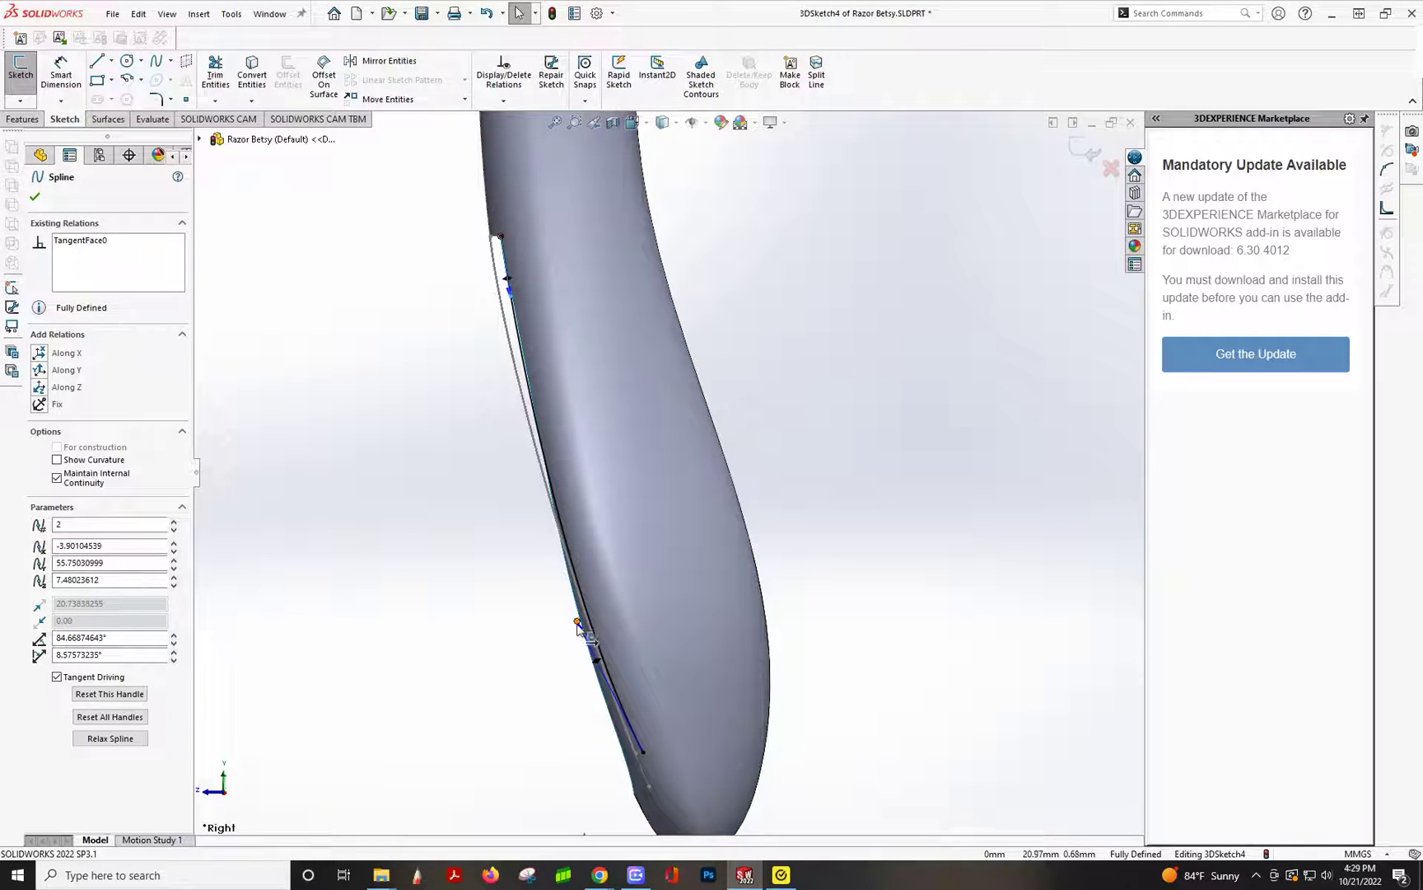
{"action": "left_click_drag", "start_coordinate": [578, 623], "coordinate": [601, 694]}
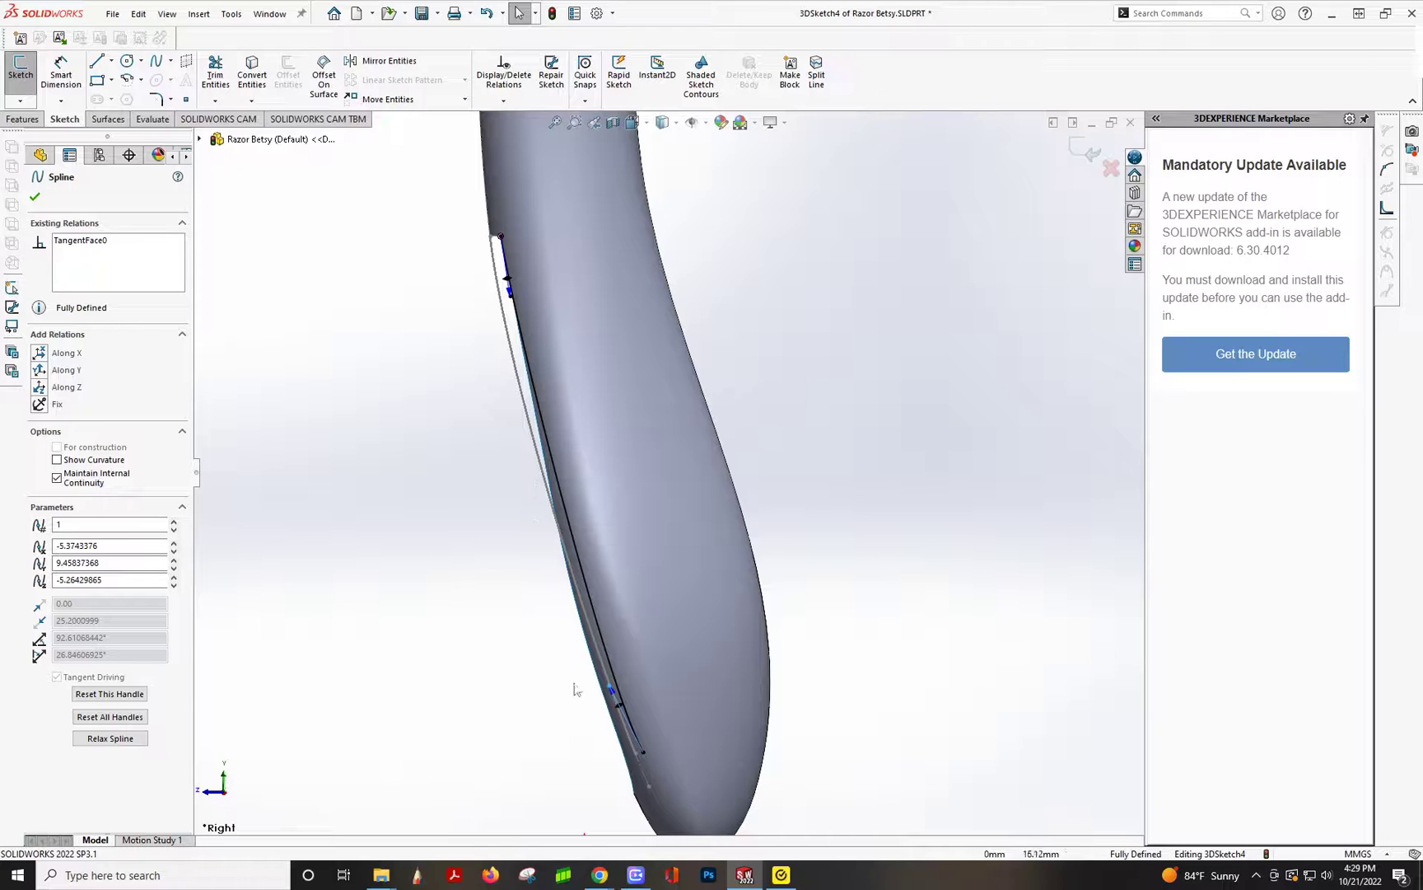
{"action": "mouse_move", "coordinate": [612, 691]}
{"action": "left_mouse_down"}
{"action": "mouse_move", "coordinate": [634, 770]}
{"action": "mouse_move", "coordinate": [642, 737]}
{"action": "mouse_move", "coordinate": [625, 707]}
{"action": "left_mouse_up"}
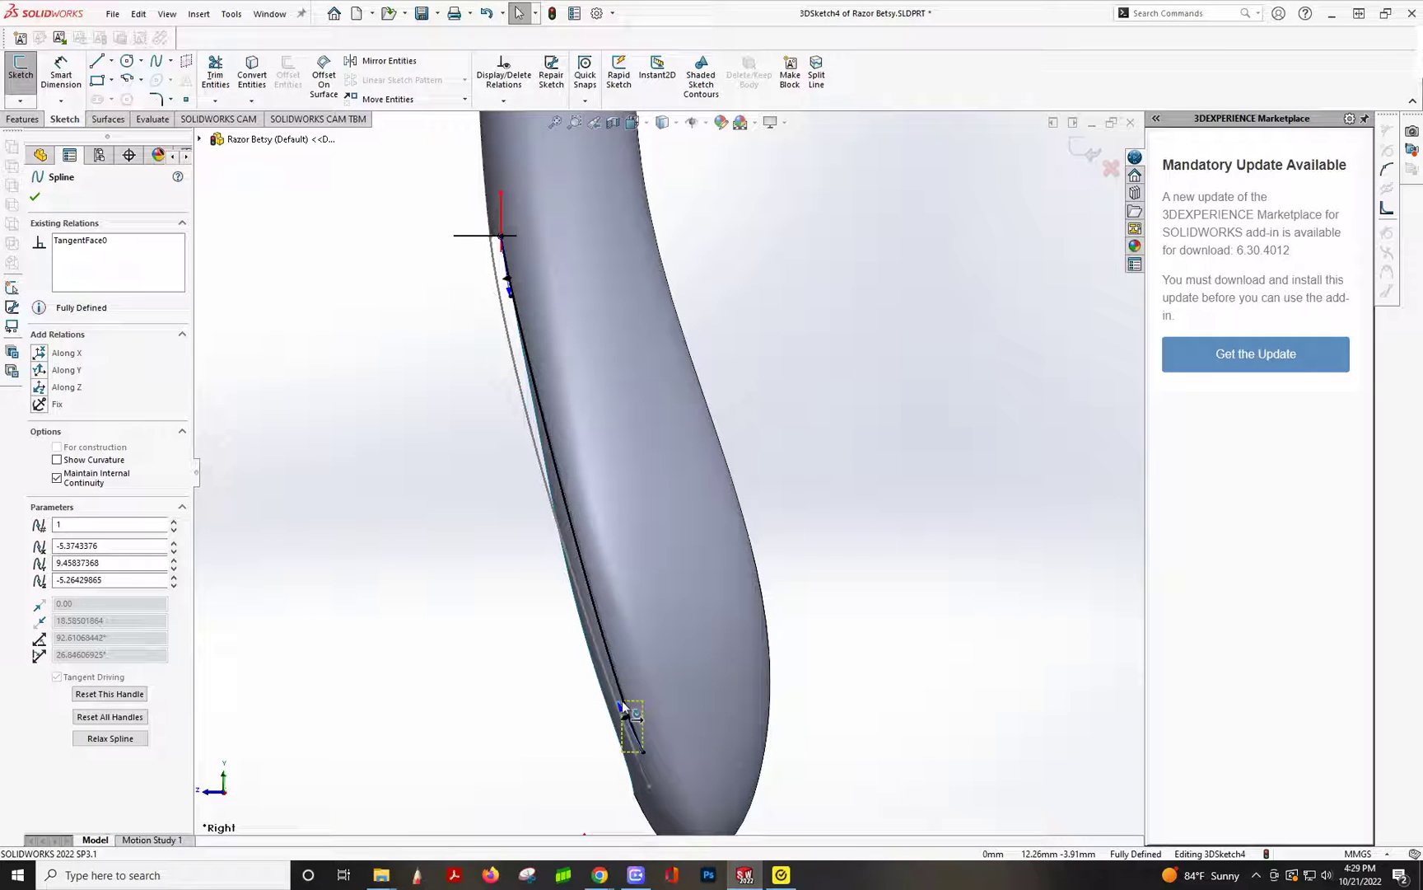
{"action": "left_click_drag", "start_coordinate": [622, 696], "coordinate": [614, 692]}
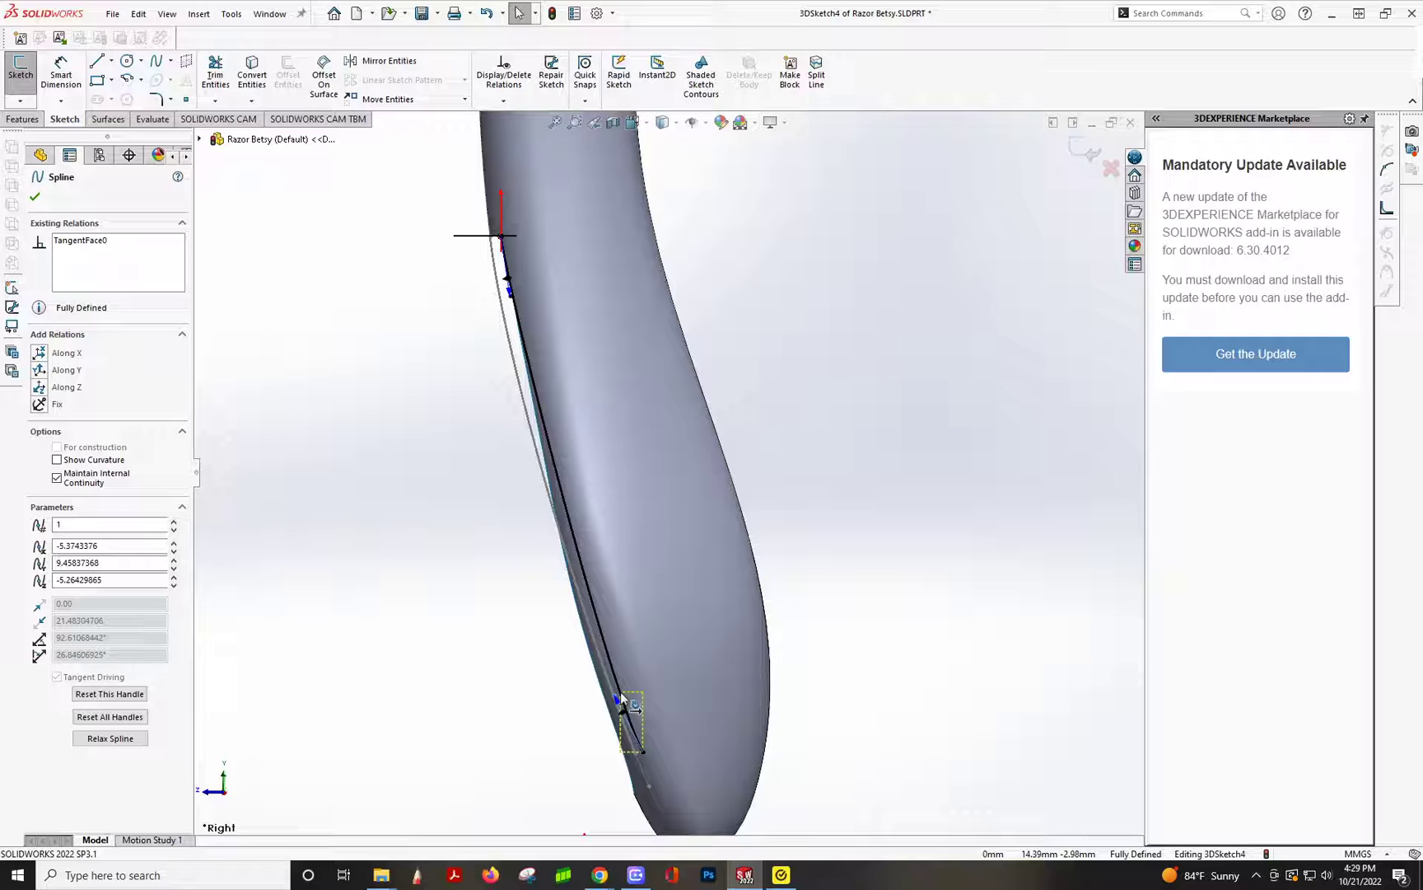
{"action": "left_click_drag", "start_coordinate": [620, 699], "coordinate": [615, 692]}
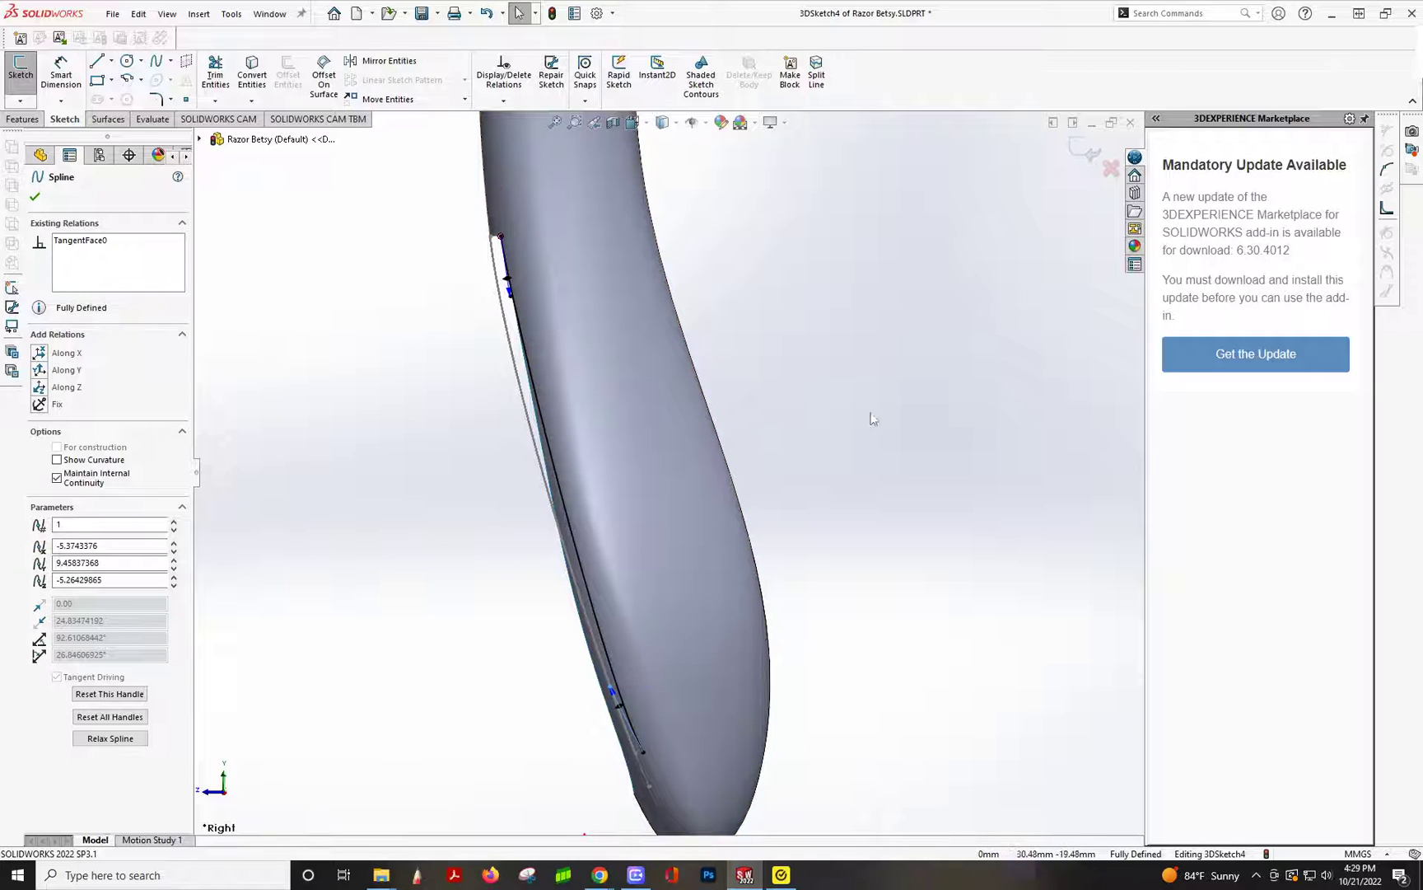
{"action": "left_click", "coordinate": [1089, 154]}
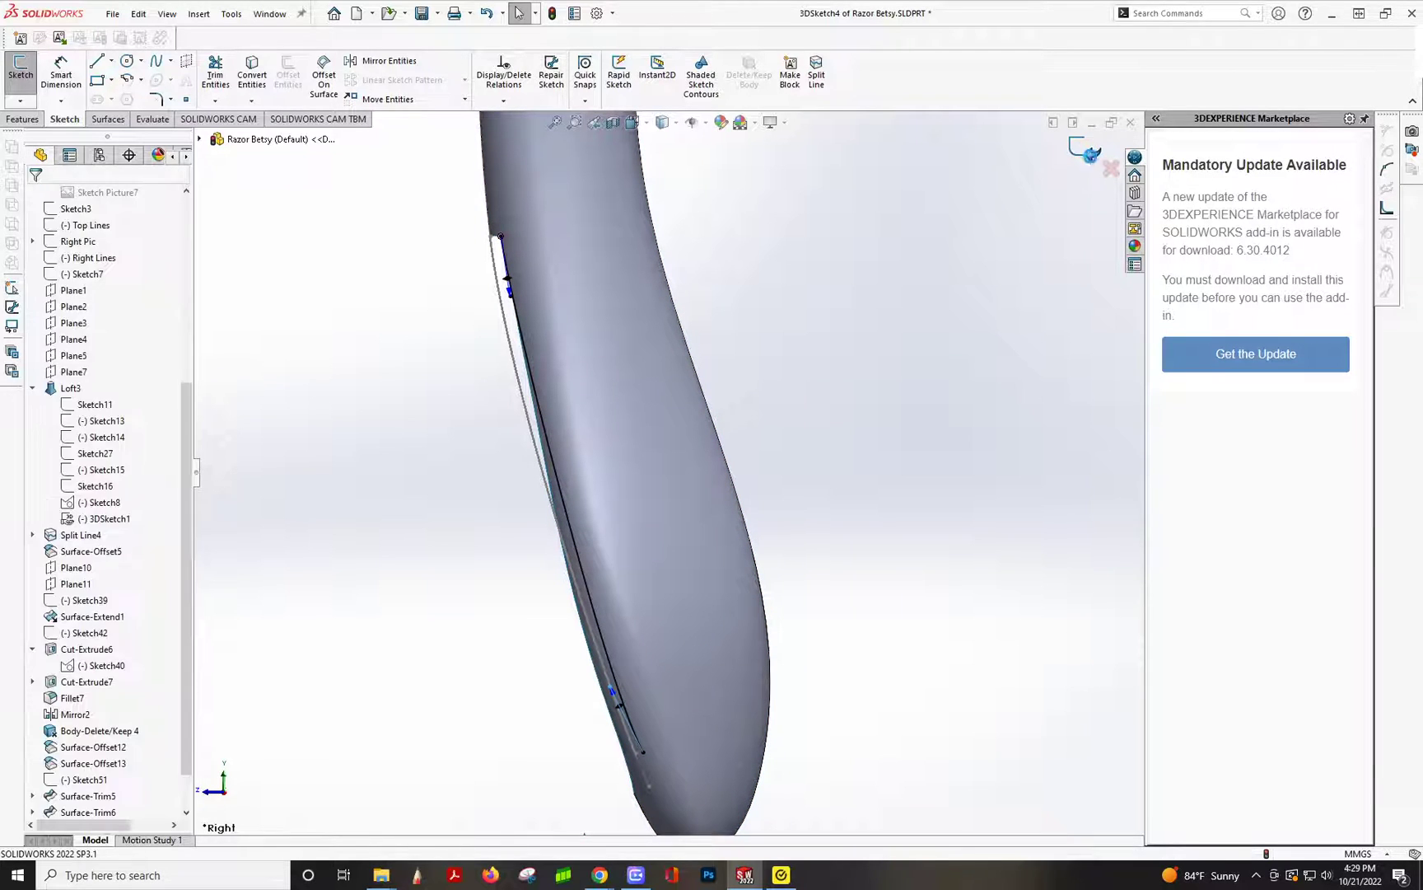
{"action": "mouse_move", "coordinate": [762, 463]}
{"action": "middle_mouse_down"}
{"action": "mouse_move", "coordinate": [700, 570]}
{"action": "mouse_move", "coordinate": [823, 504]}
{"action": "mouse_move", "coordinate": [852, 255]}
{"action": "mouse_move", "coordinate": [820, 219]}
{"action": "mouse_move", "coordinate": [807, 248]}
{"action": "mouse_move", "coordinate": [816, 273]}
{"action": "mouse_move", "coordinate": [816, 232]}
{"action": "mouse_move", "coordinate": [824, 271]}
{"action": "mouse_move", "coordinate": [800, 366]}
{"action": "mouse_move", "coordinate": [818, 414]}
{"action": "middle_mouse_up"}
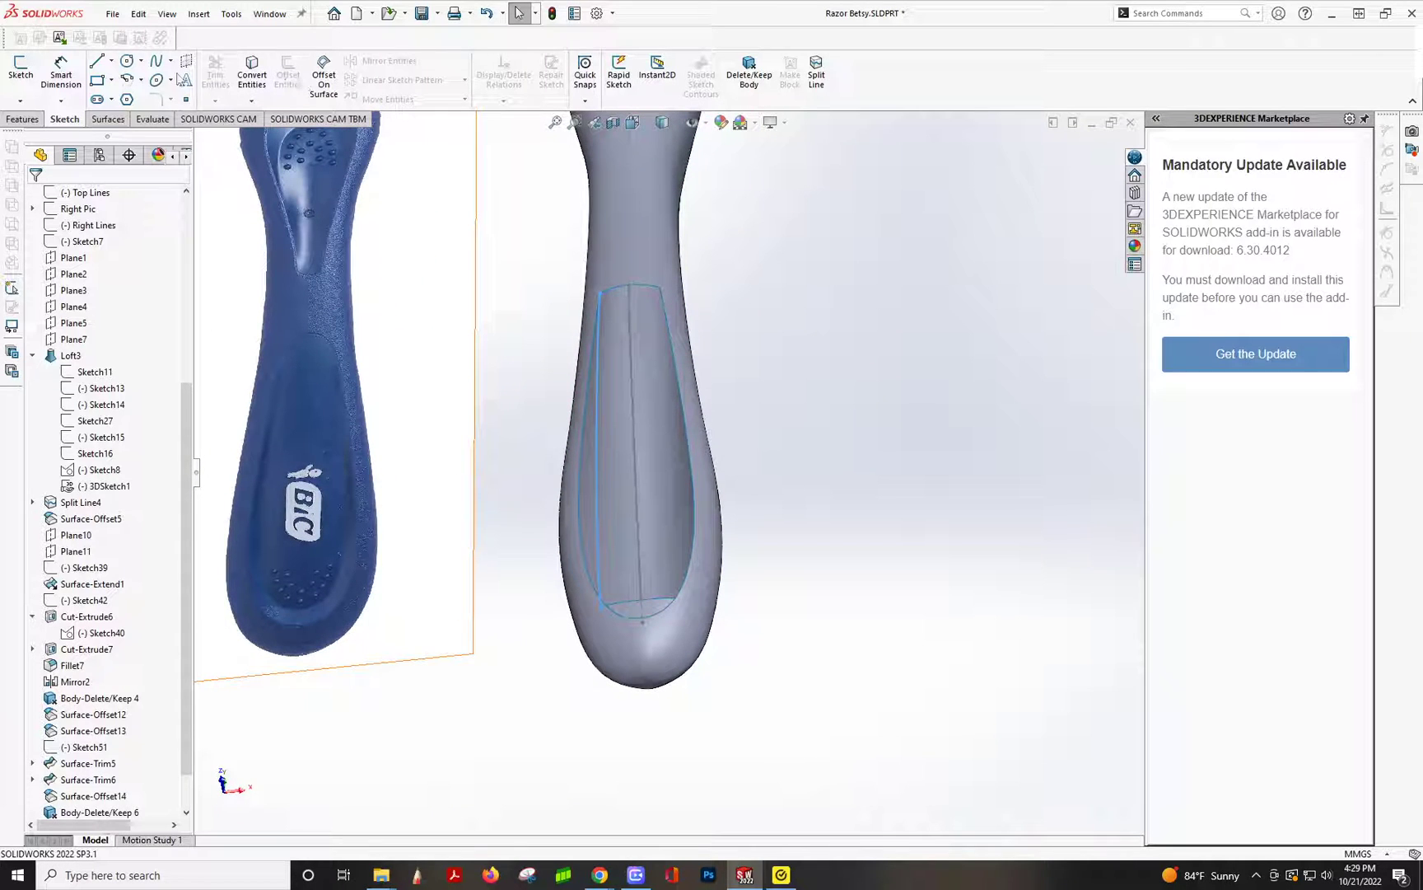
{"action": "left_click", "coordinate": [108, 120]}
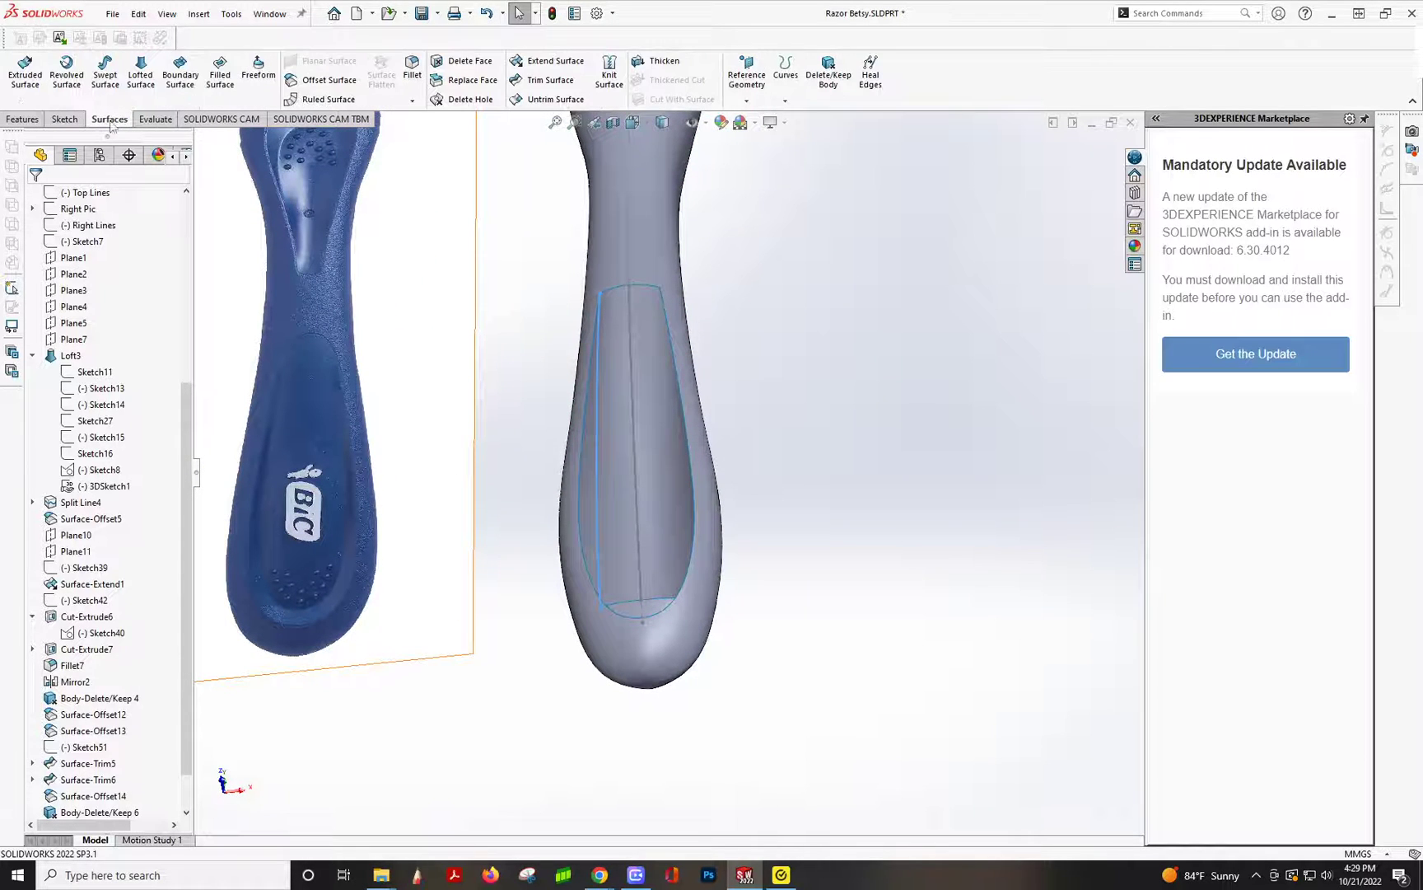
{"action": "left_click", "coordinate": [46, 120]}
{"action": "left_click", "coordinate": [531, 99]}
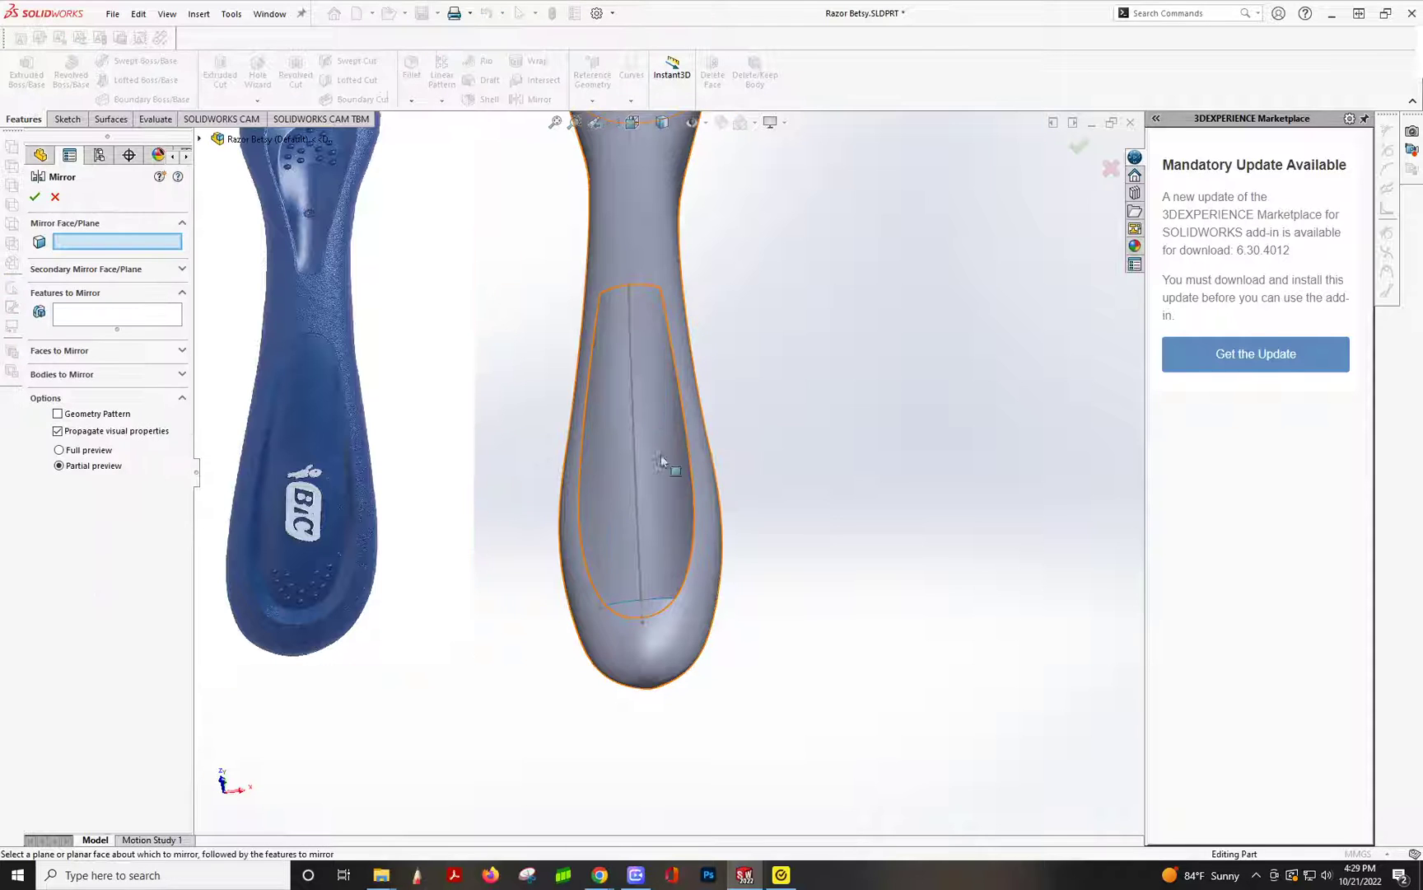
{"action": "left_click", "coordinate": [200, 138]}
{"action": "left_click", "coordinate": [278, 286]}
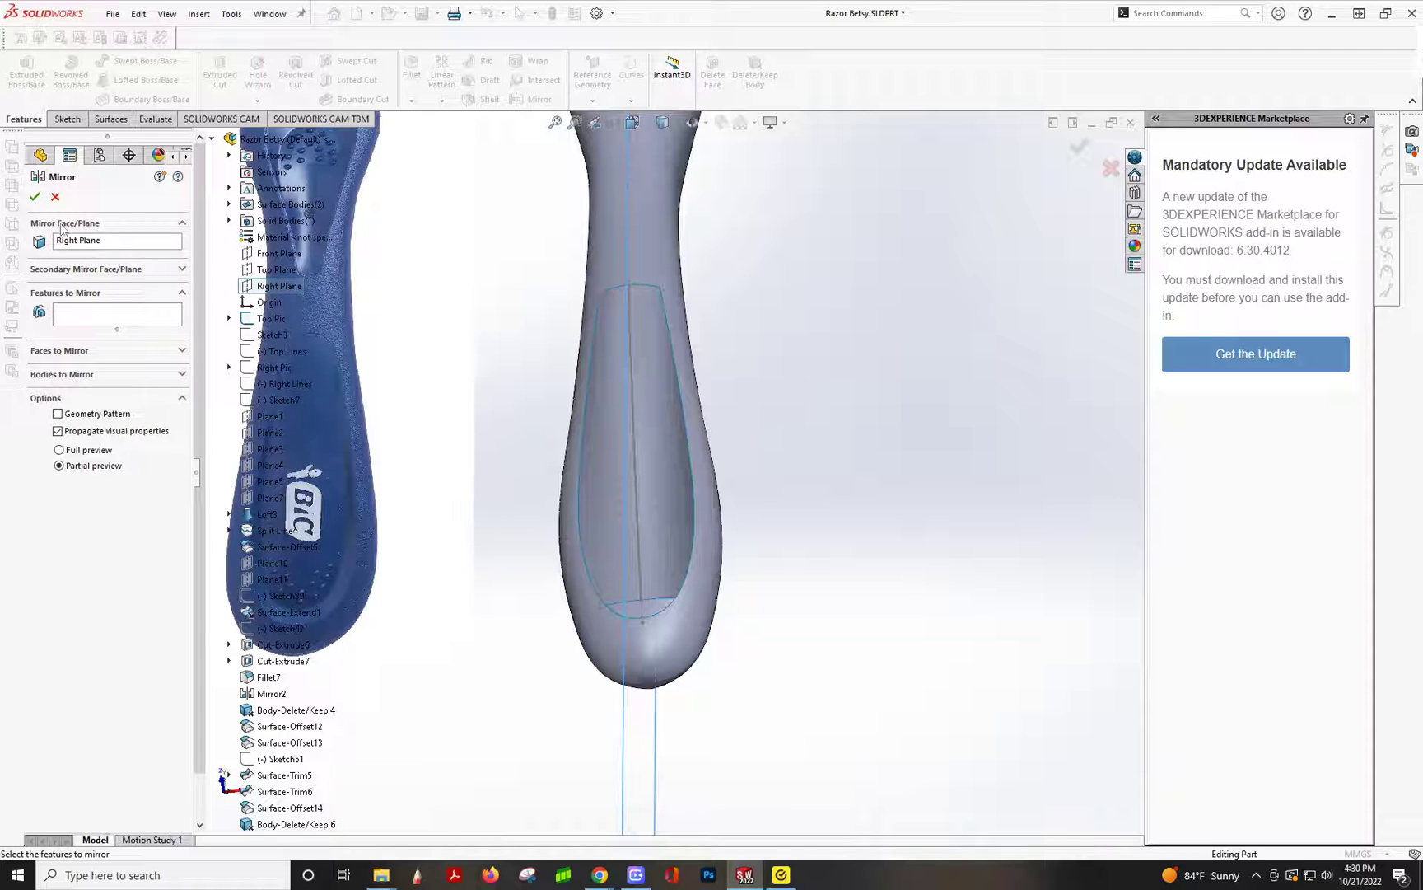
{"action": "left_click", "coordinate": [54, 198]}
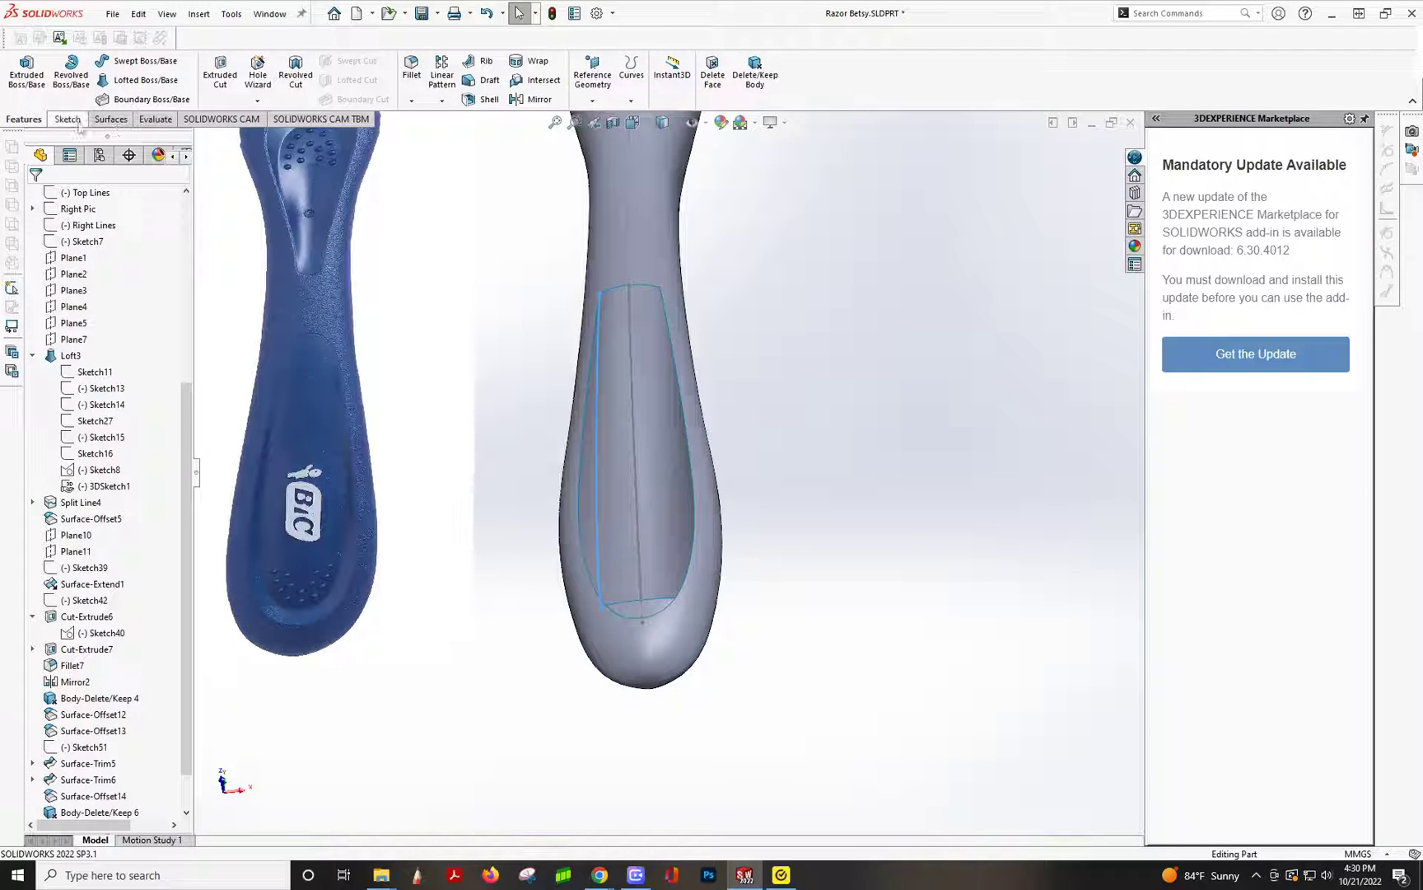
- Edit the 3D sketch along the grip recess and mirror its spline about the Right Plane, keeping the original
{"action": "left_click", "coordinate": [72, 120]}
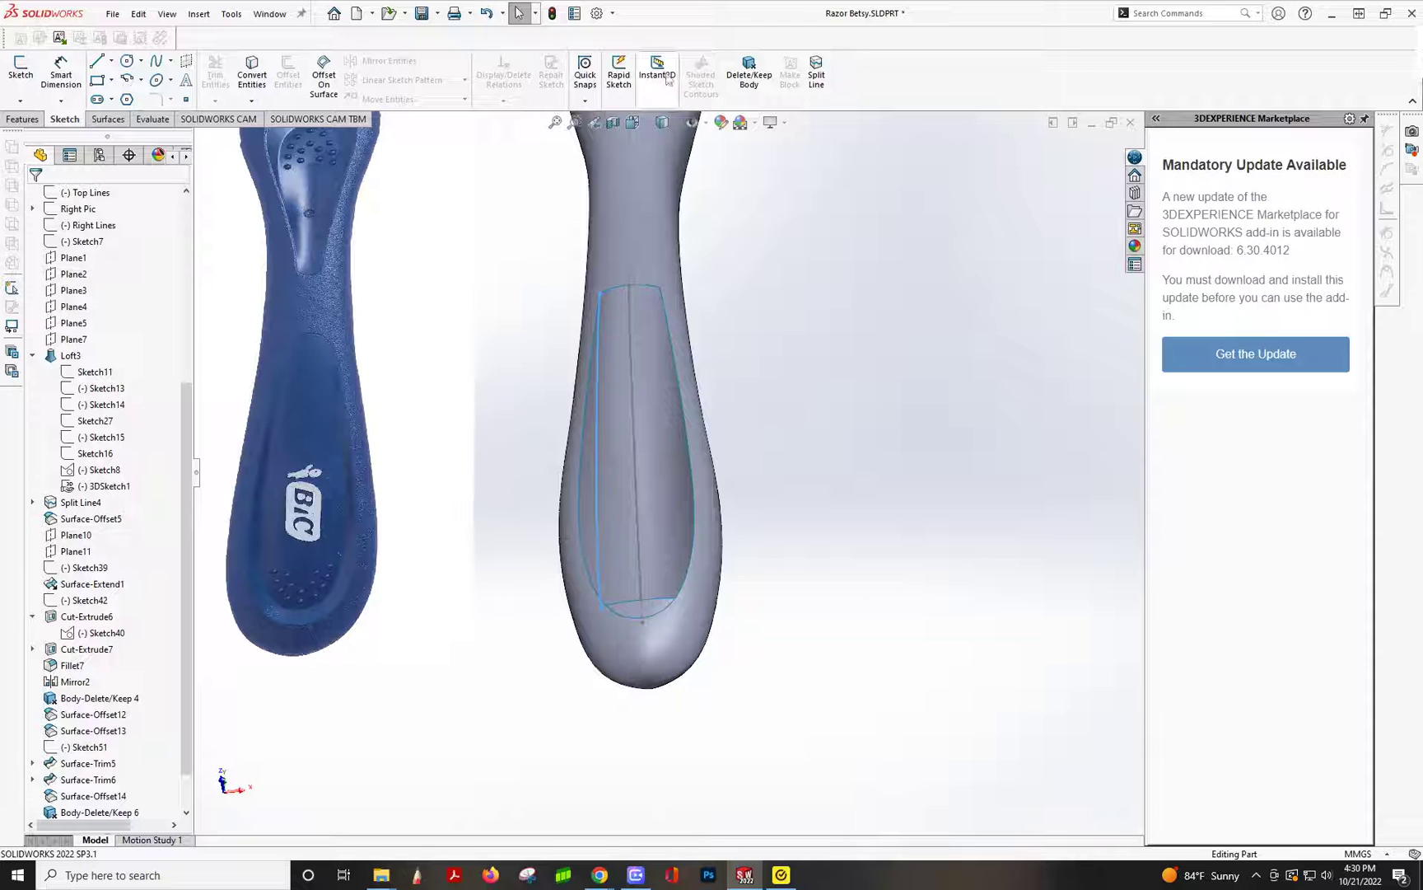
{"action": "left_click", "coordinate": [594, 407]}
{"action": "left_click", "coordinate": [639, 342]}
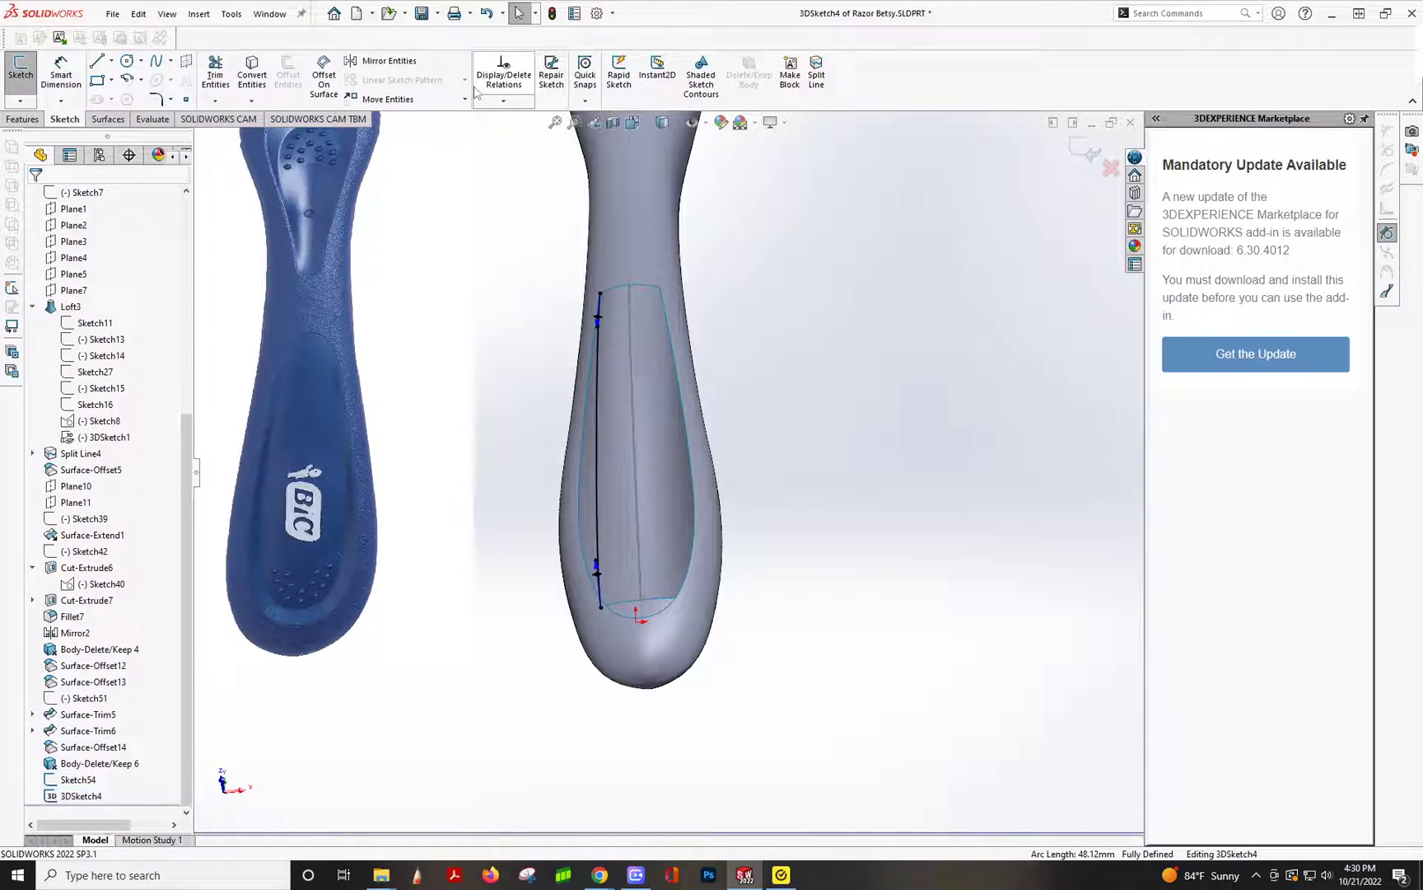
{"action": "left_click", "coordinate": [379, 61]}
{"action": "left_click", "coordinate": [591, 410]}
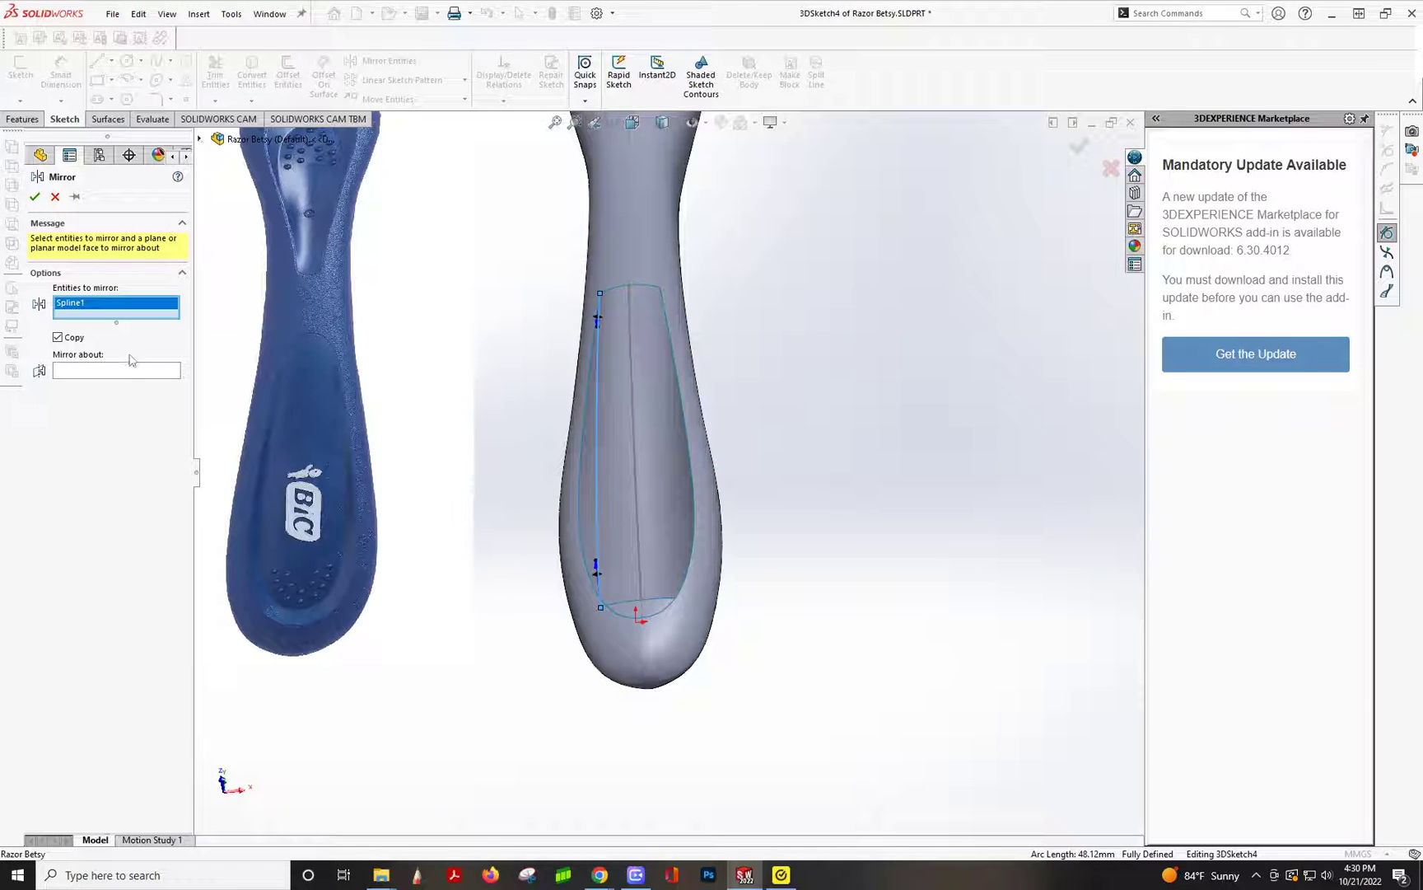
{"action": "left_click", "coordinate": [115, 375]}
{"action": "left_click", "coordinate": [199, 138]}
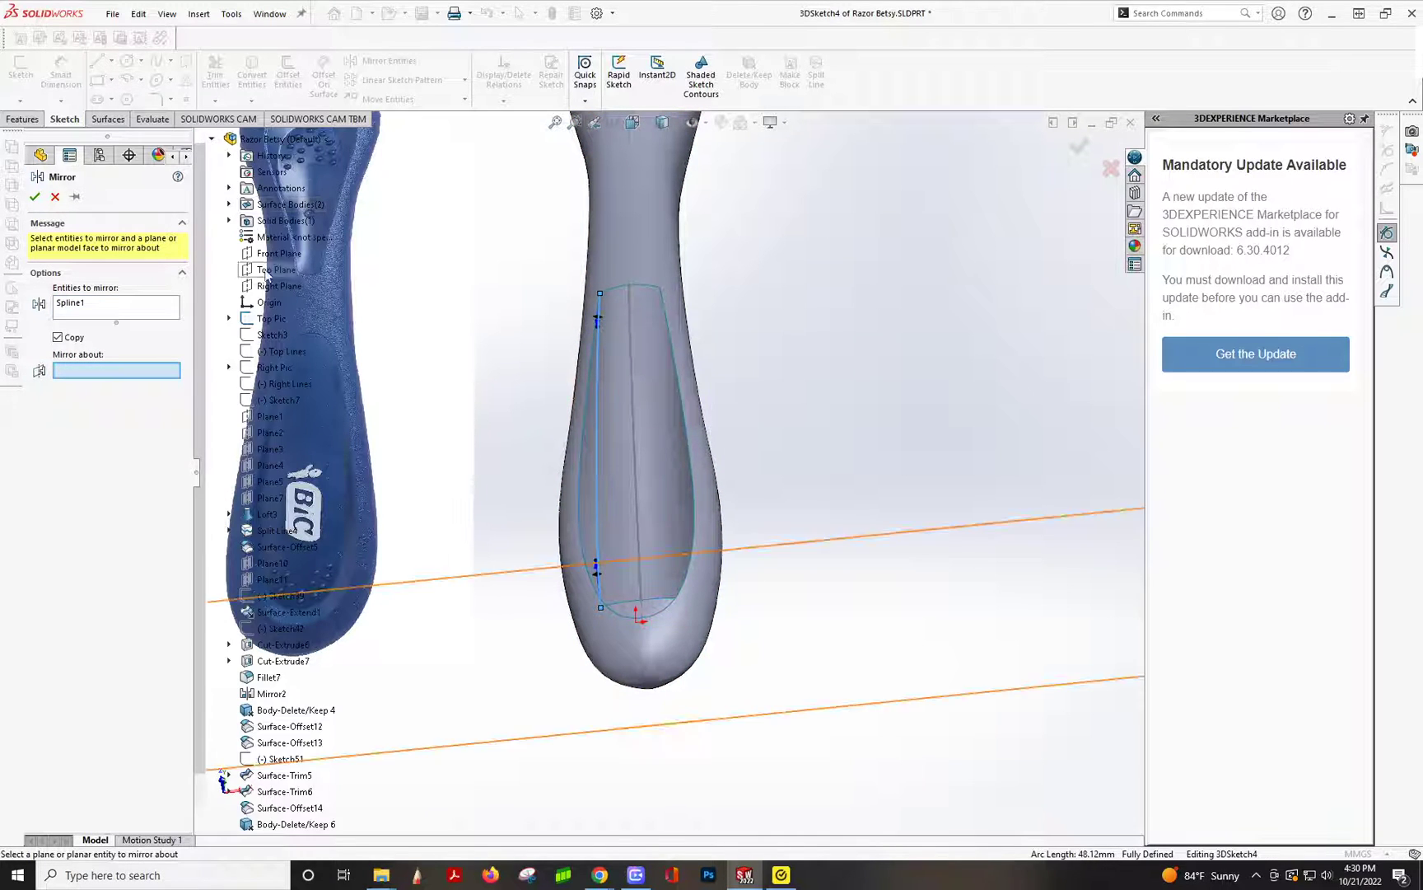
{"action": "left_click", "coordinate": [265, 288]}
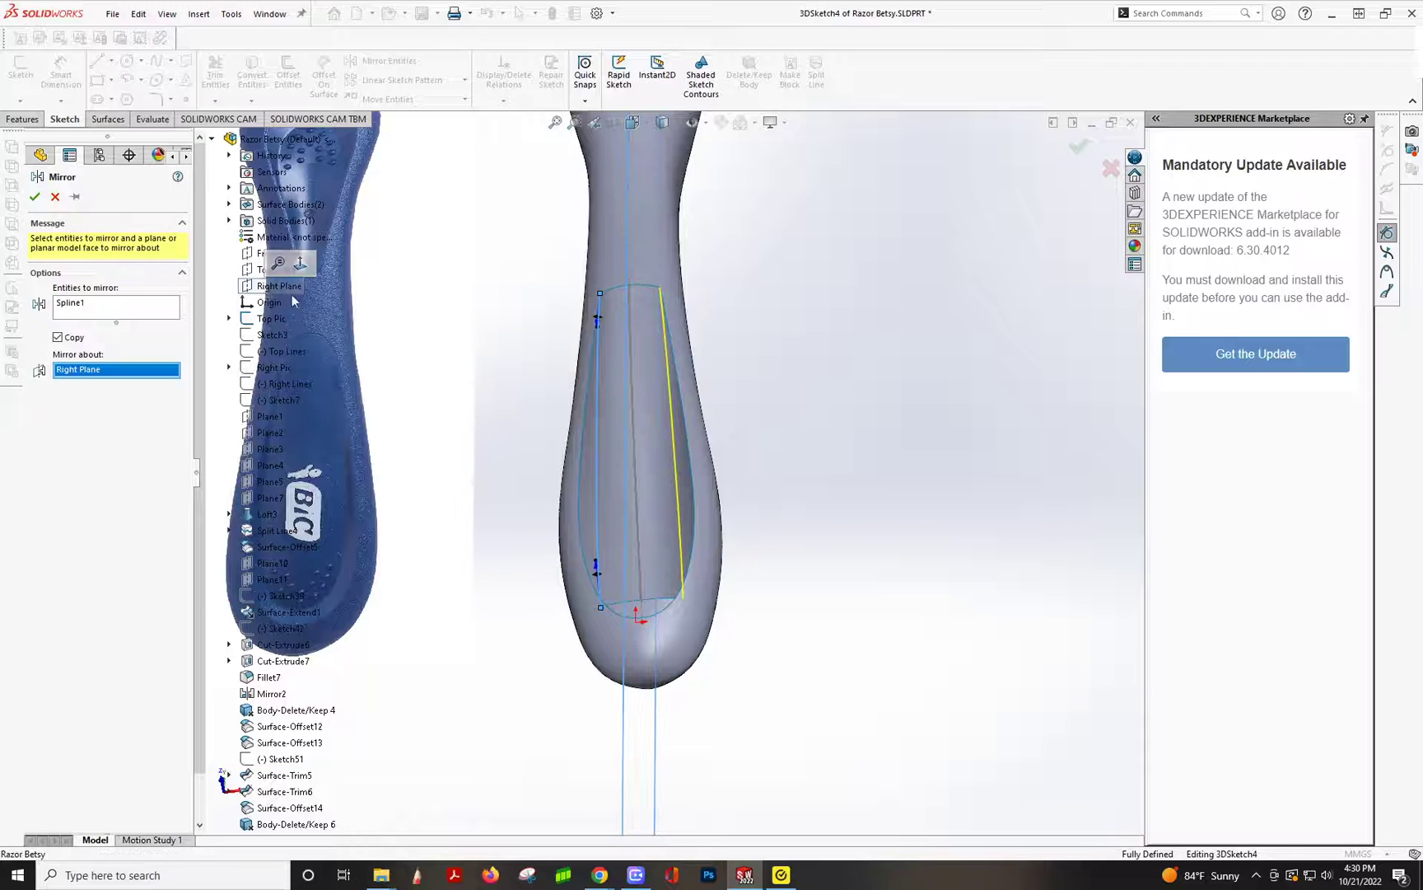
{"action": "left_click", "coordinate": [34, 198]}
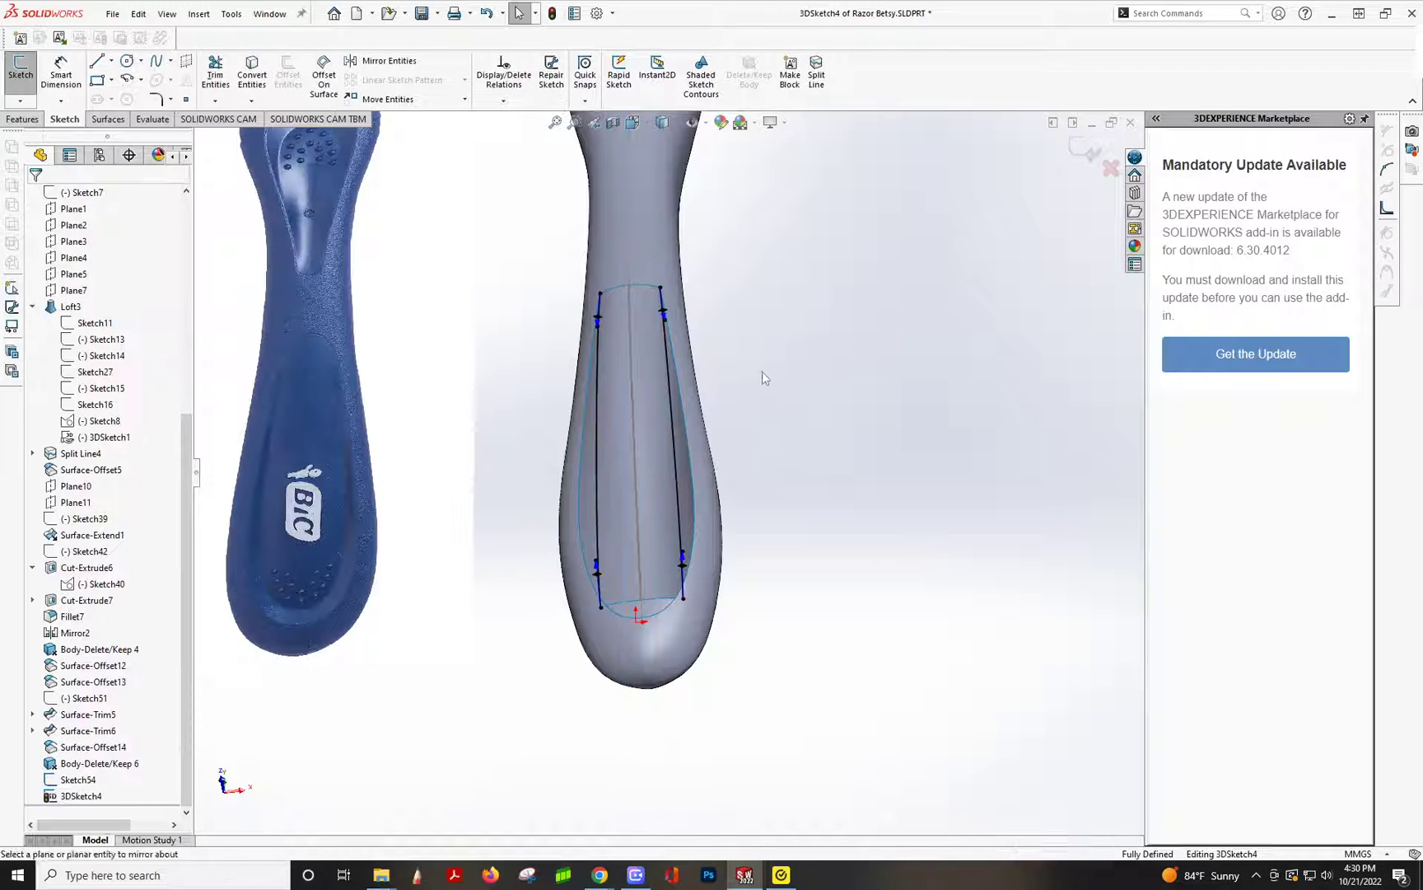
{"action": "middle_click_drag", "start_coordinate": [747, 435], "coordinate": [782, 407]}
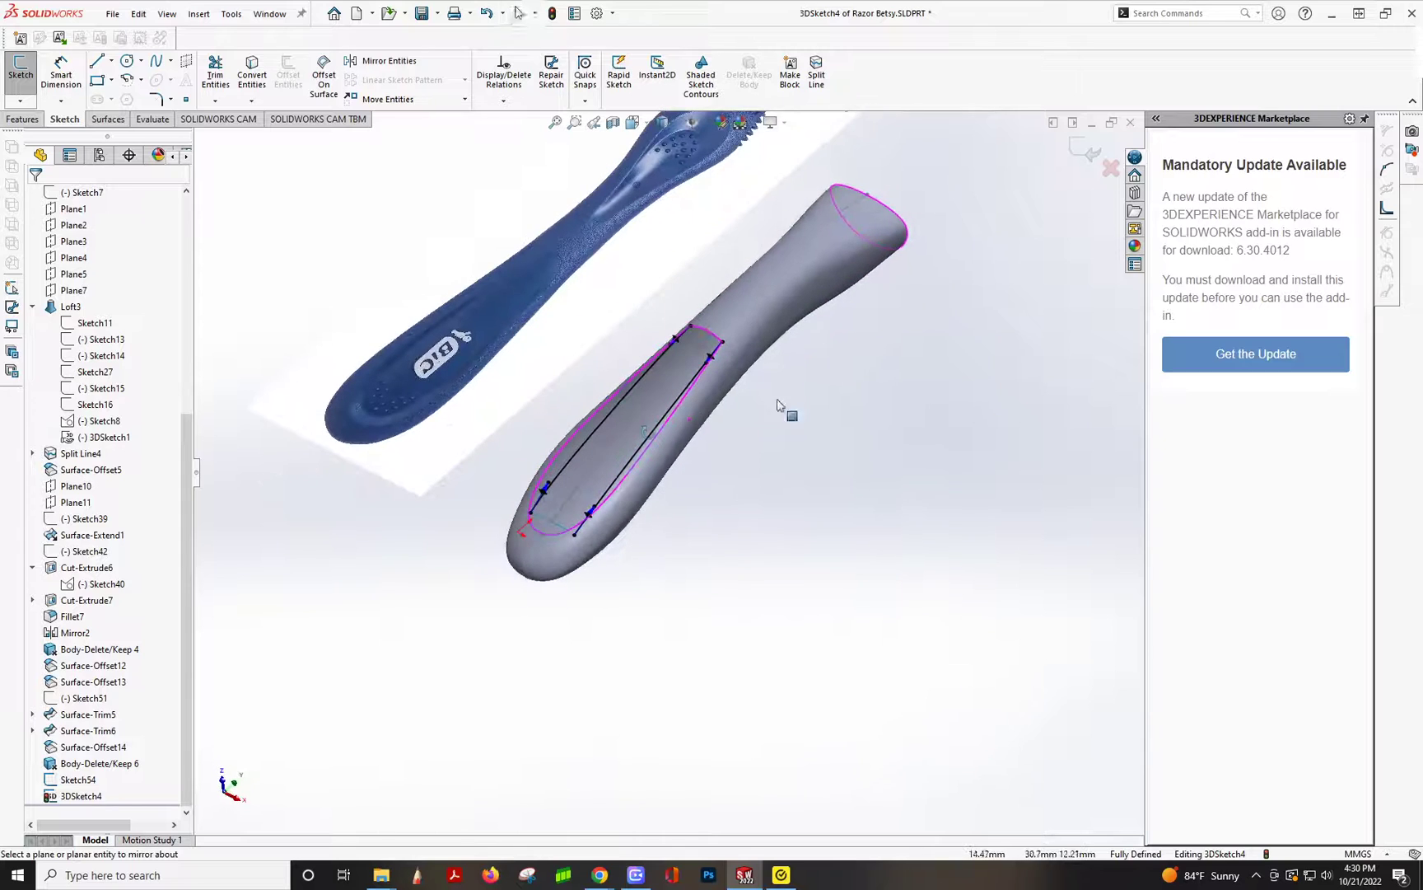
{"action": "left_click", "coordinate": [1079, 152]}
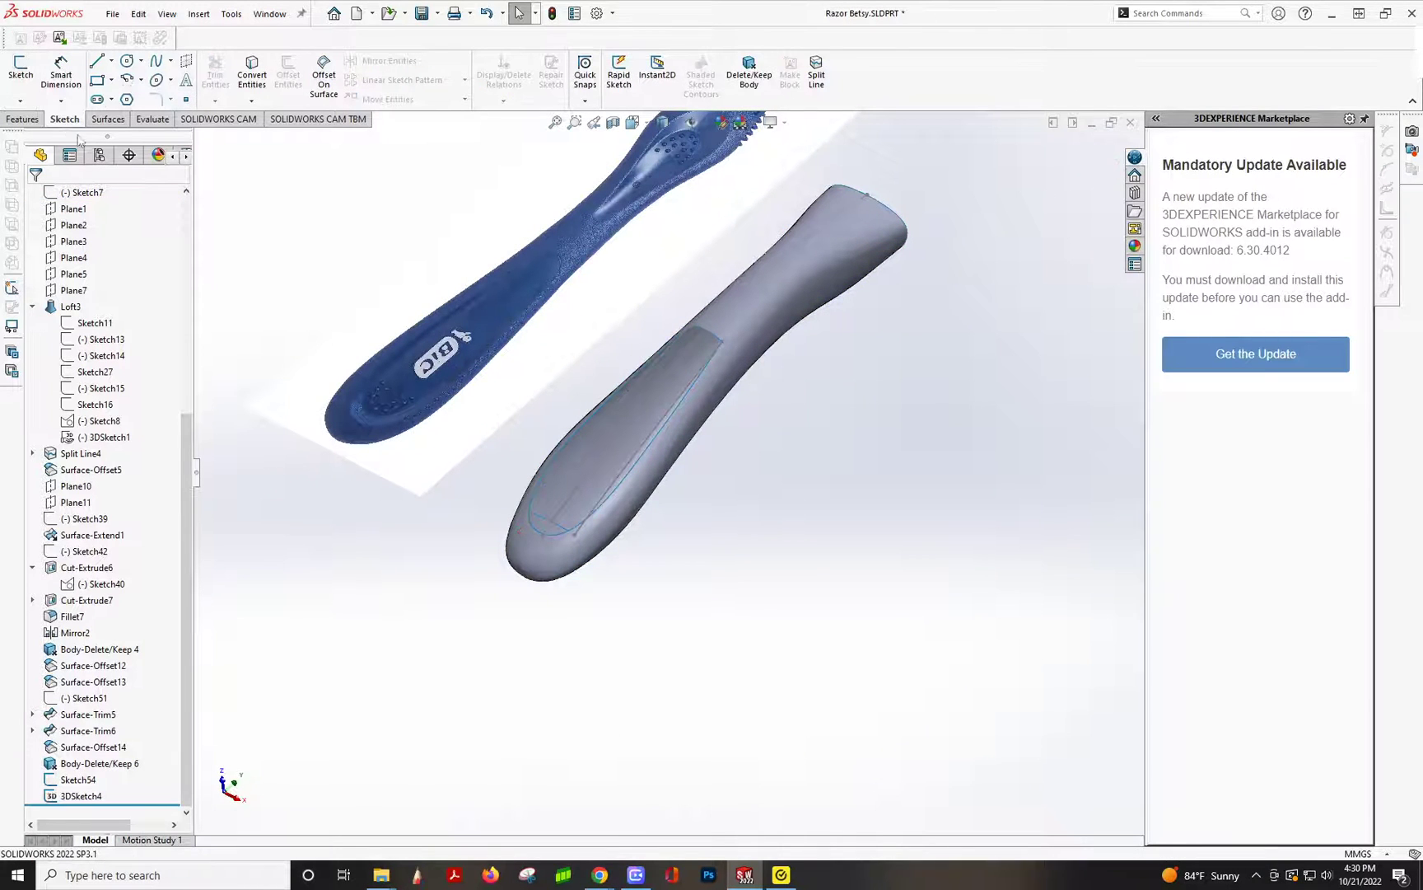
- Start a lofted surface using the short edges at the two ends of the grip recess as profiles
{"action": "left_click", "coordinate": [107, 120]}
{"action": "left_click", "coordinate": [140, 74]}
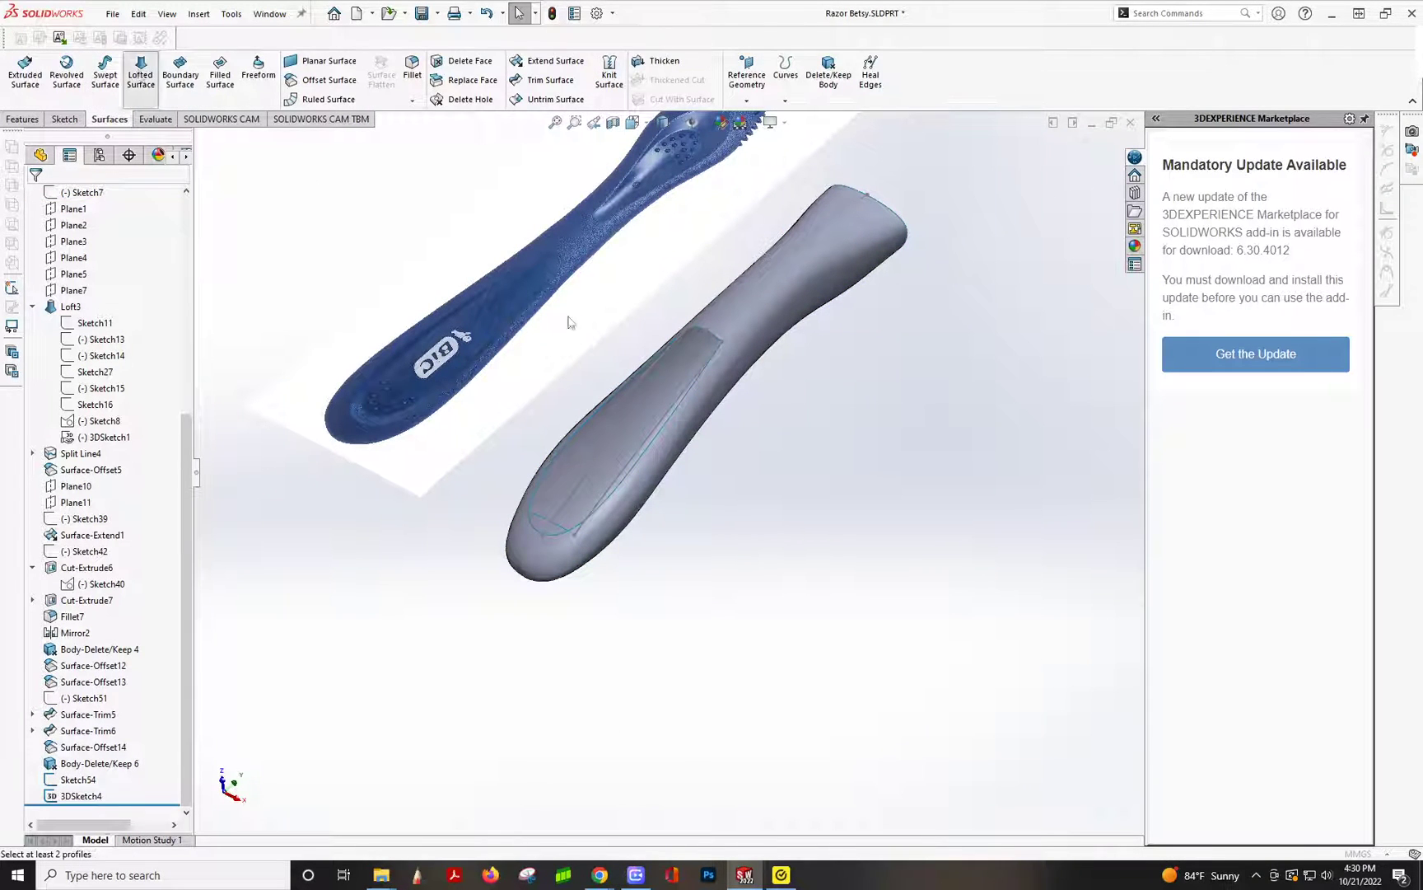
{"action": "left_click", "coordinate": [696, 327]}
{"action": "left_click", "coordinate": [554, 527]}
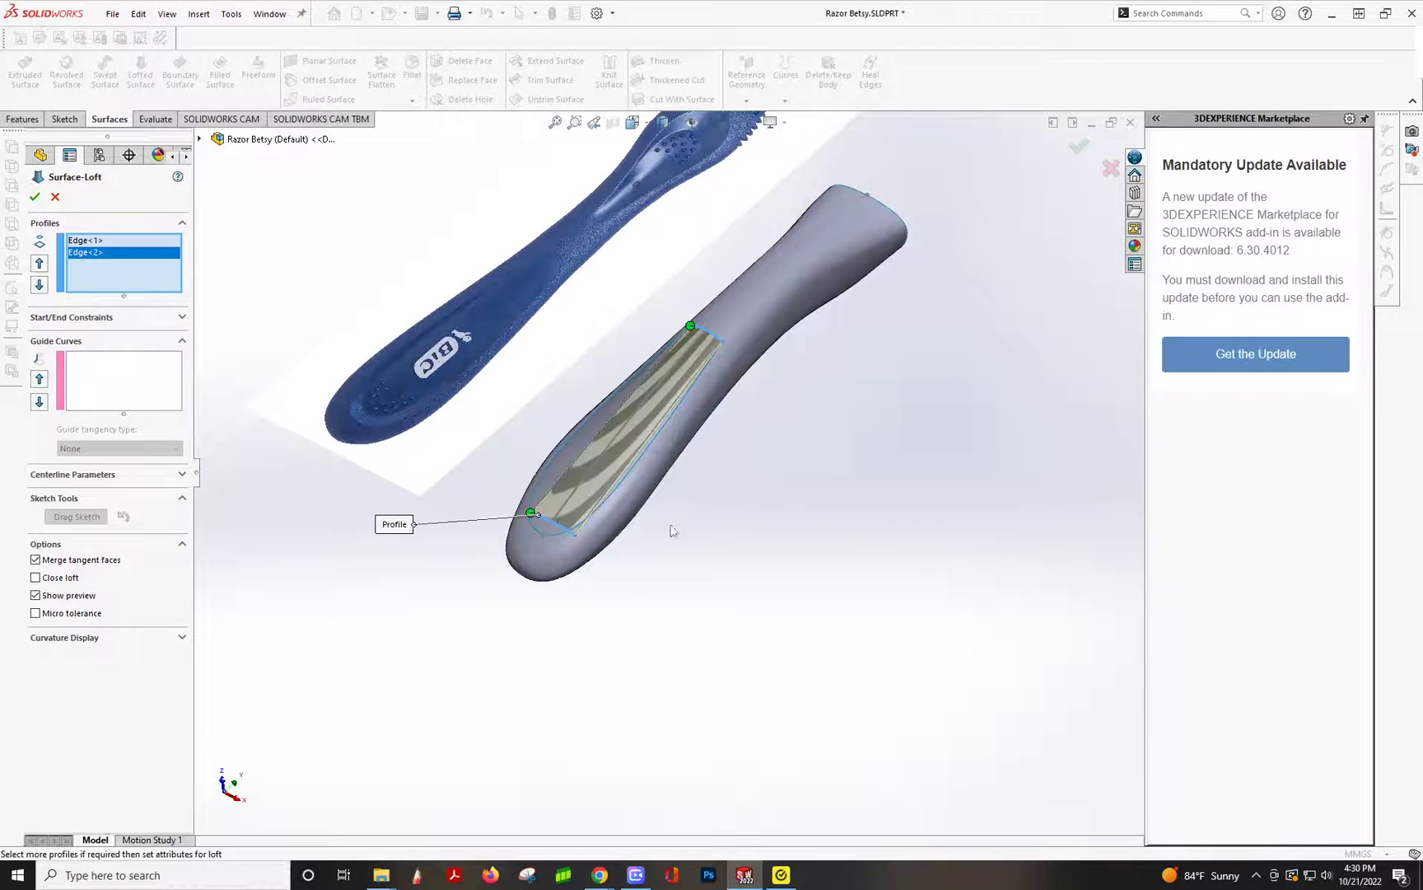
- Set both the start and end constraints of the surface loft to Tangency To Face
{"action": "left_click", "coordinate": [95, 319]}
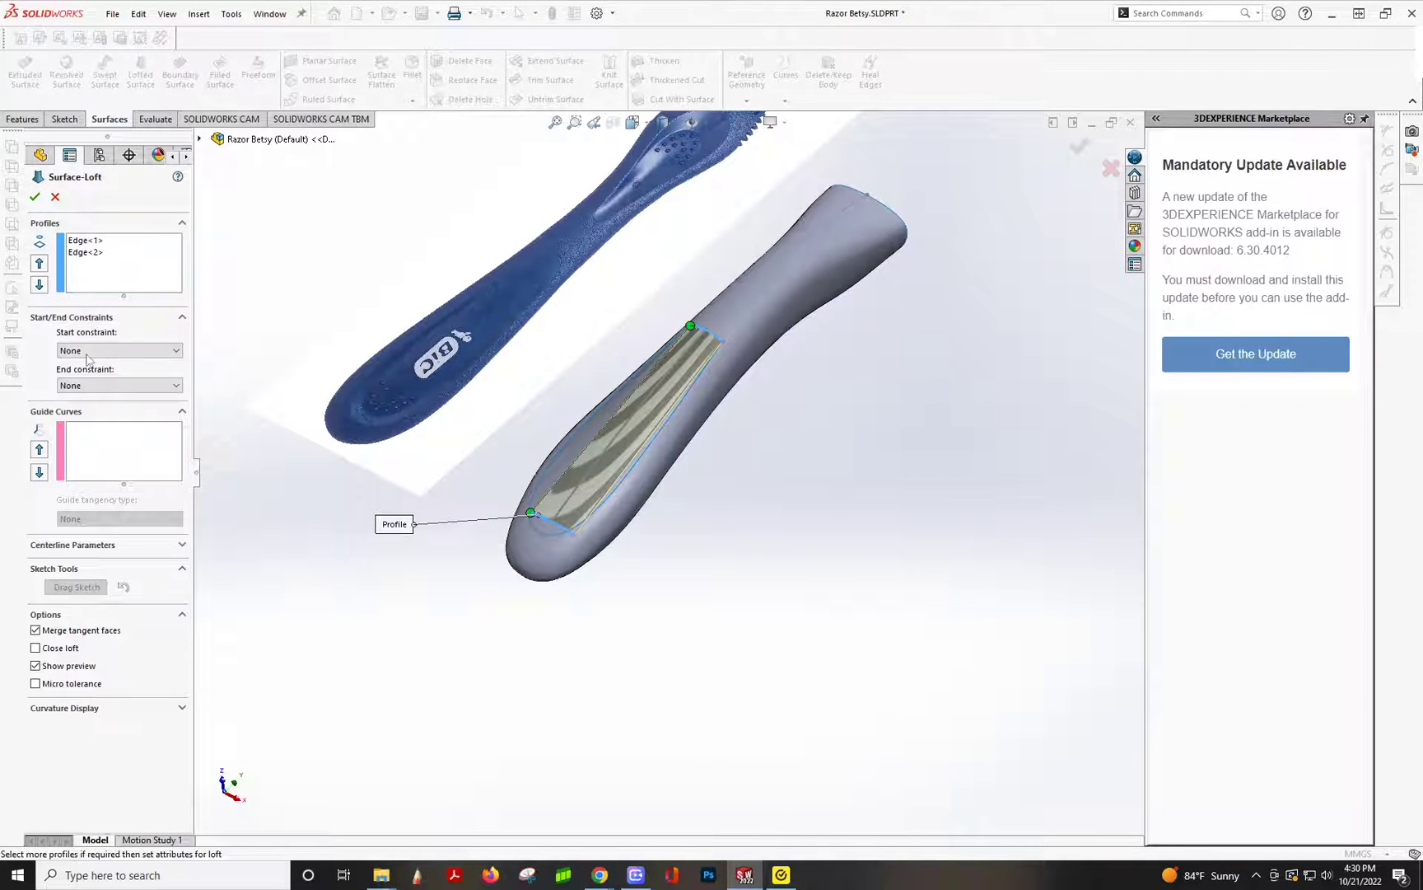
{"action": "left_click", "coordinate": [88, 354]}
{"action": "left_click", "coordinate": [92, 388]}
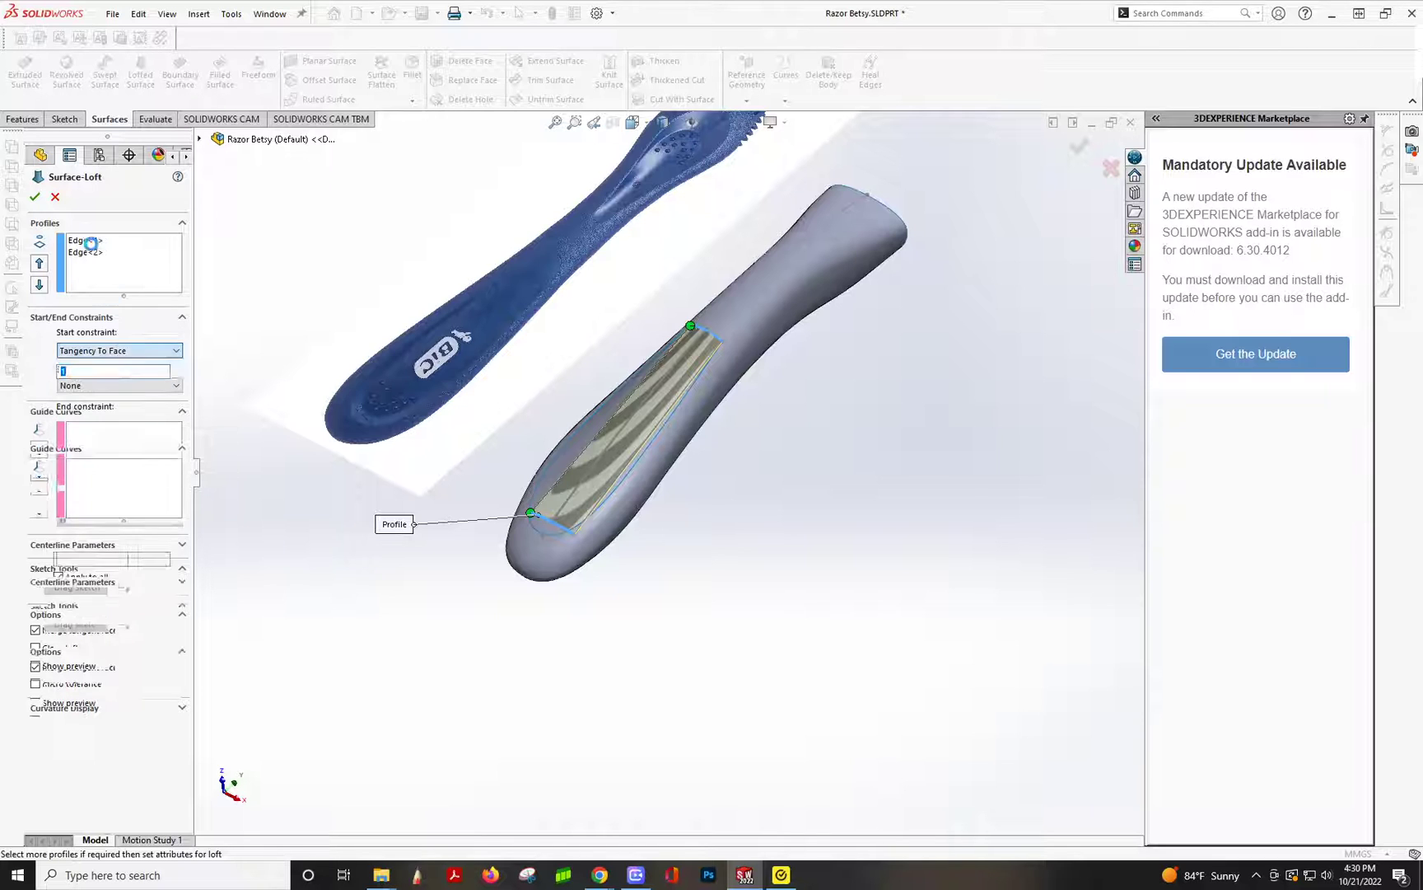
{"action": "left_click", "coordinate": [87, 254]}
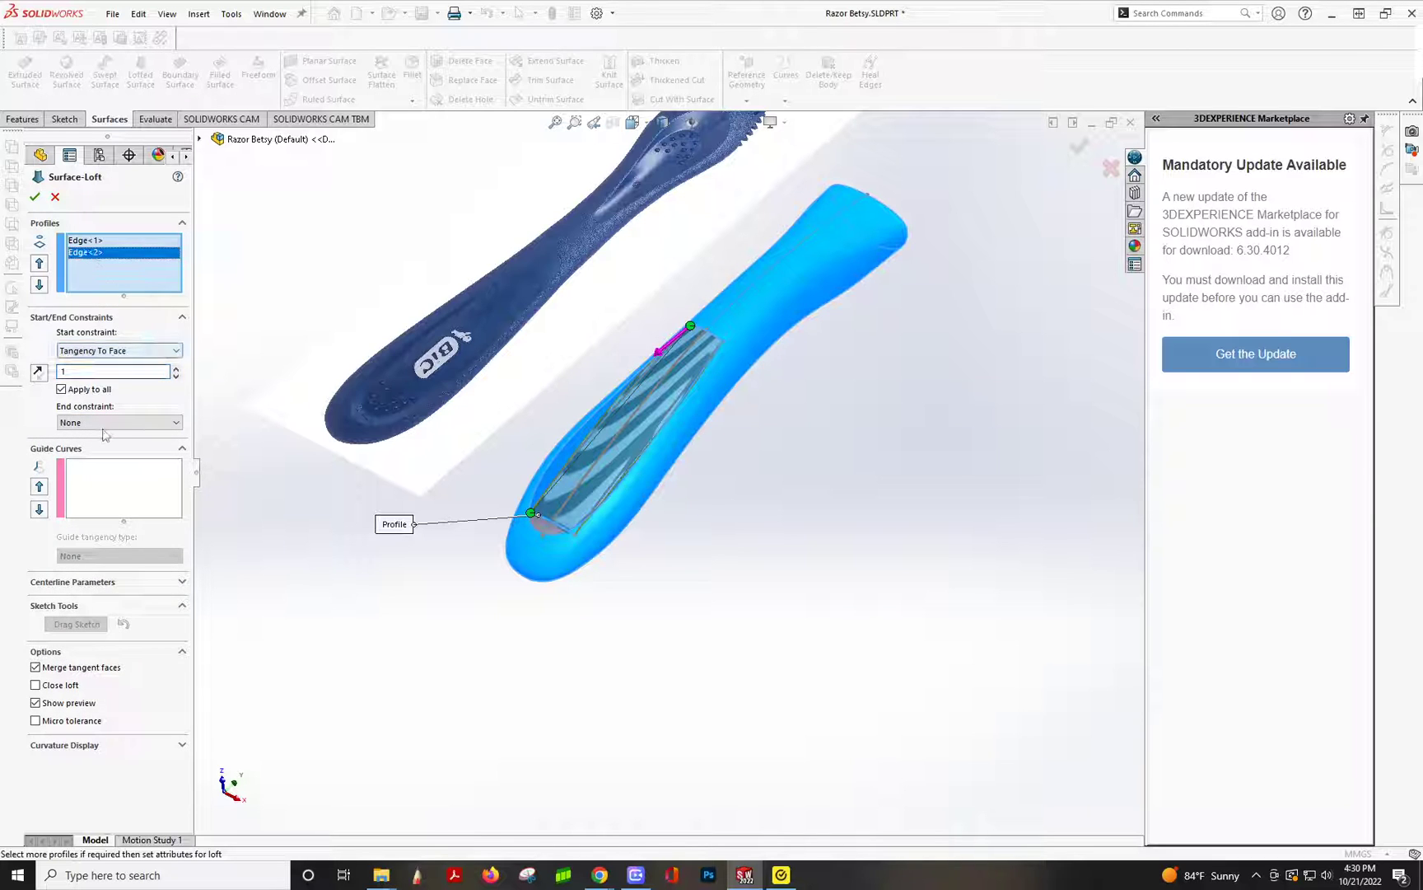
{"action": "left_click", "coordinate": [107, 422]}
{"action": "left_click", "coordinate": [103, 467]}
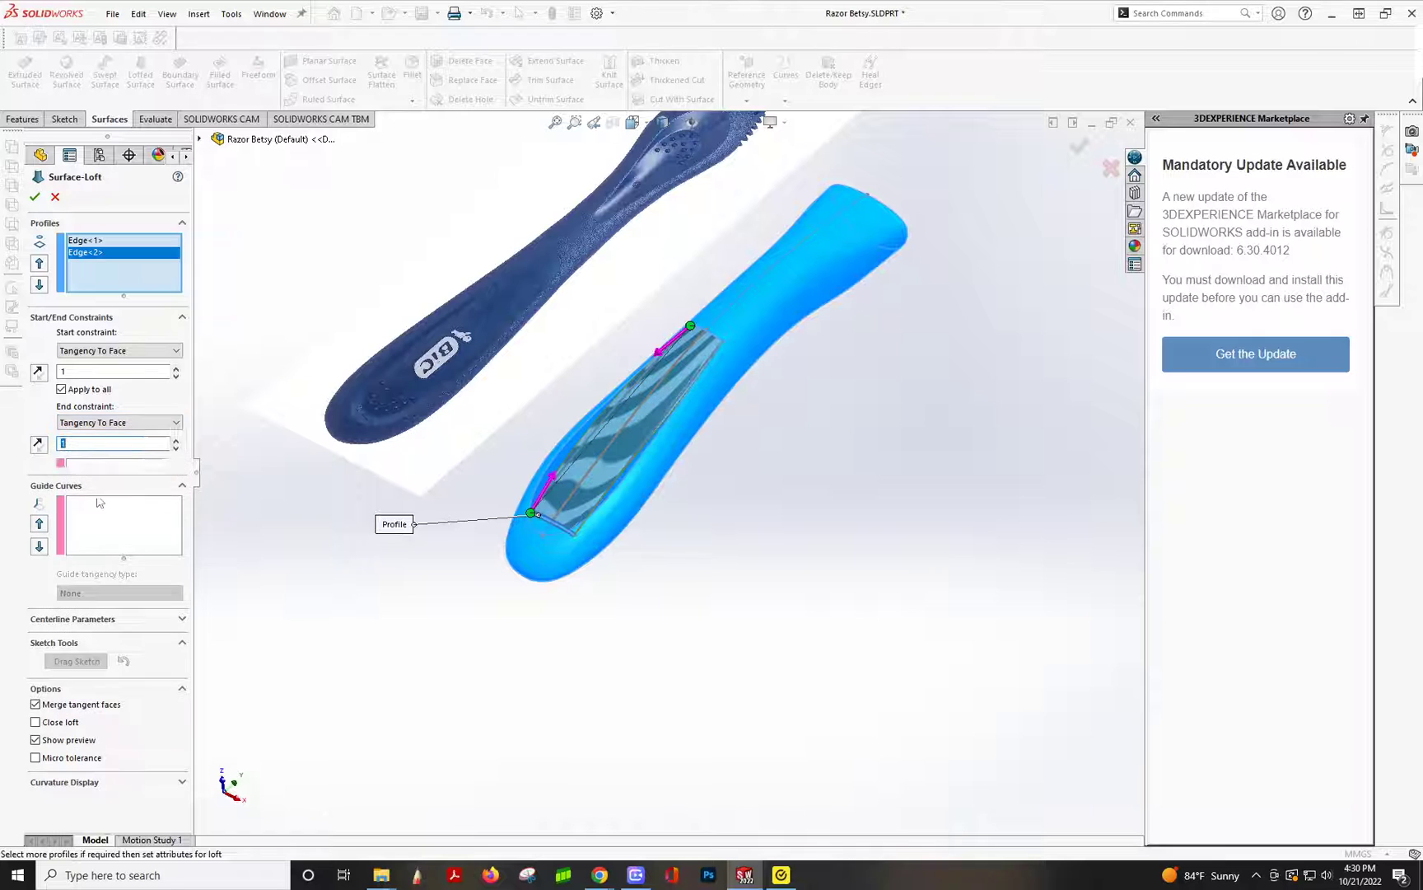
- Add the loft's guide curves: one side spline, the center curve Sketch54, and the opposite side spline, picking each spline as an open group
{"action": "left_click", "coordinate": [112, 520]}
{"action": "right_click", "coordinate": [645, 599]}
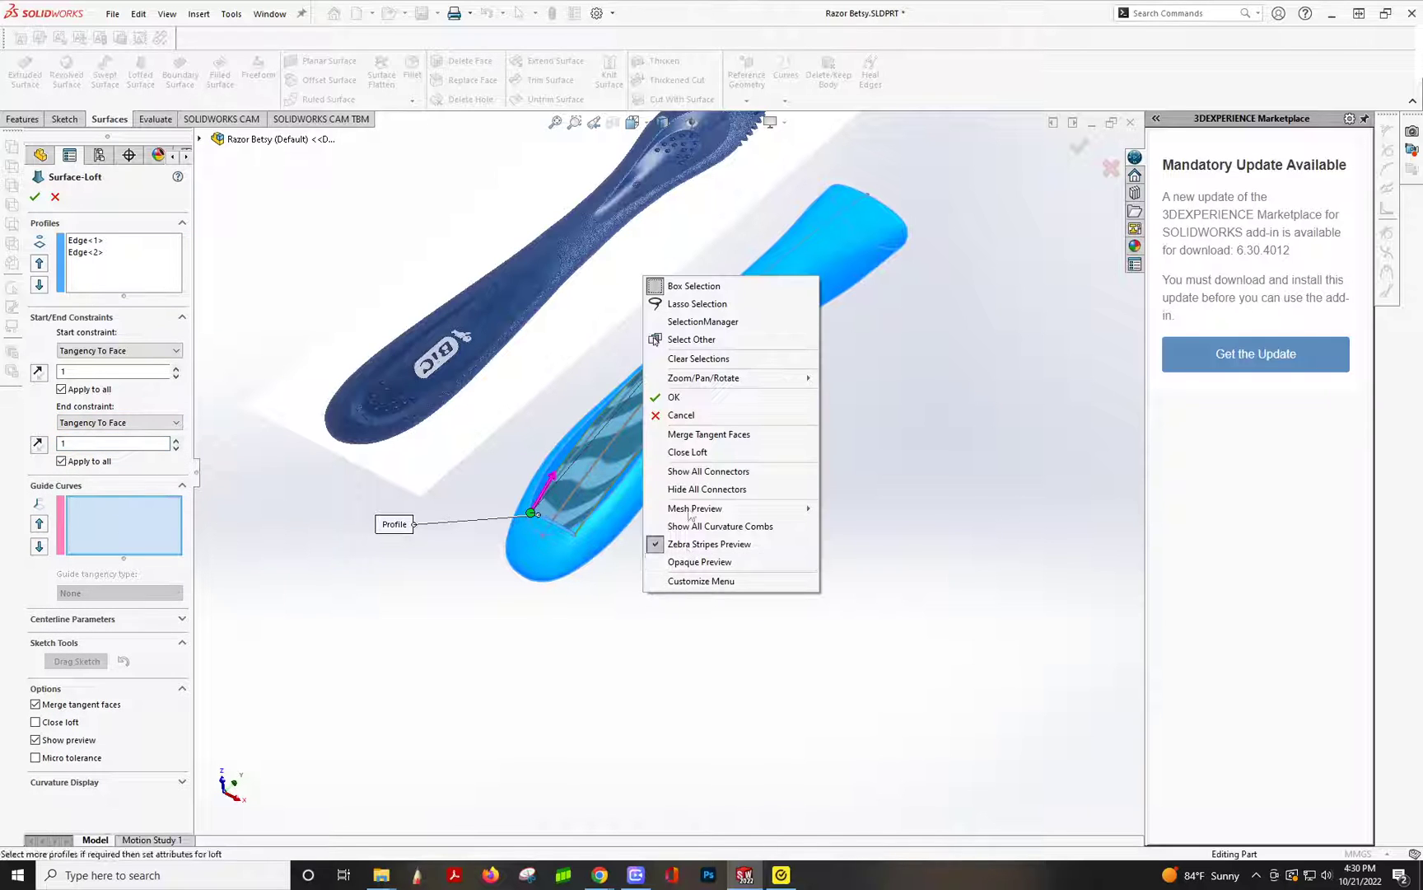
{"action": "left_click", "coordinate": [683, 324]}
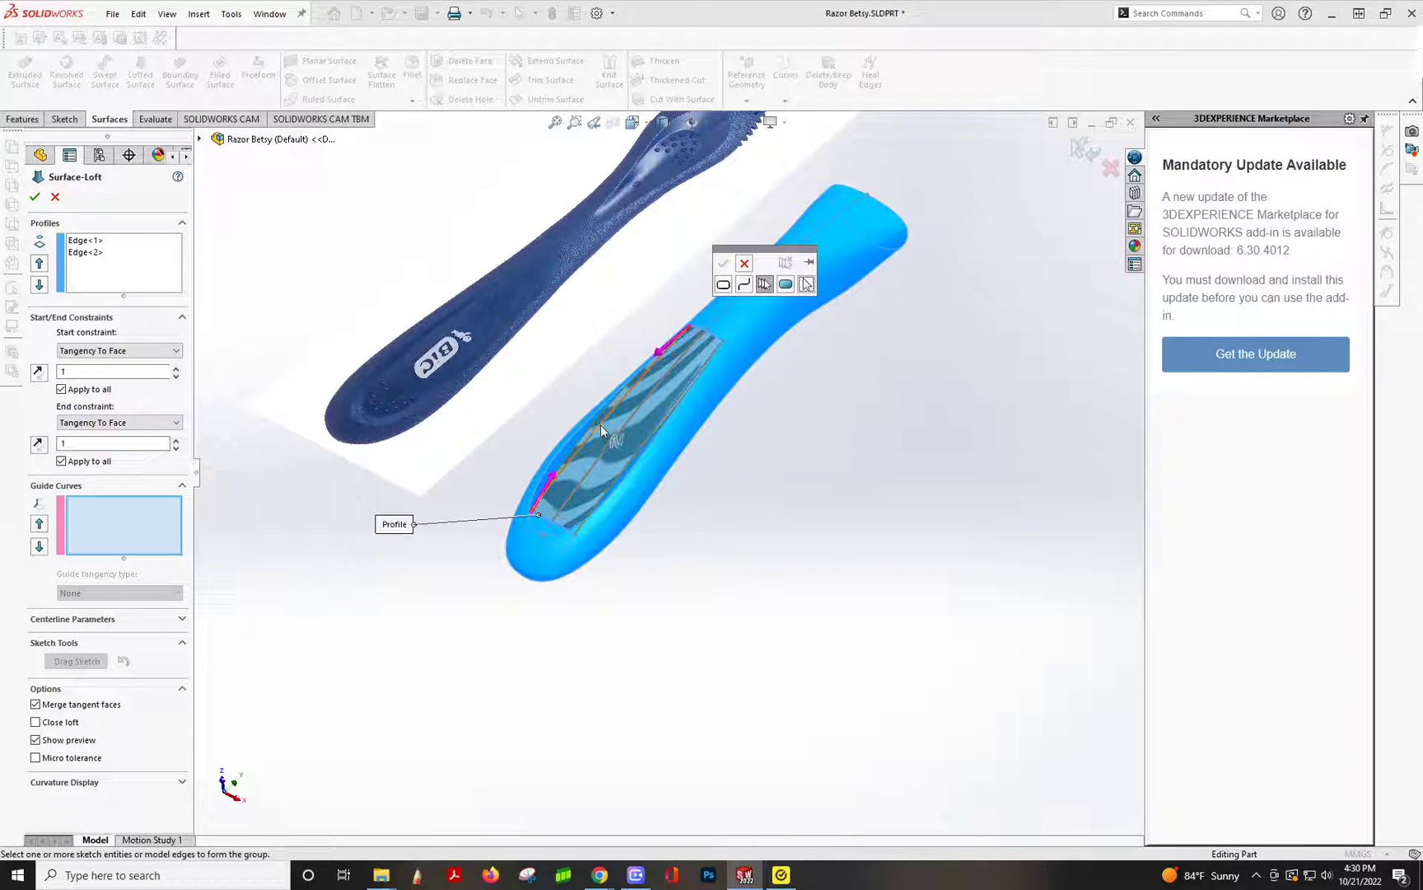
{"action": "left_click", "coordinate": [649, 370]}
{"action": "left_click", "coordinate": [724, 264]}
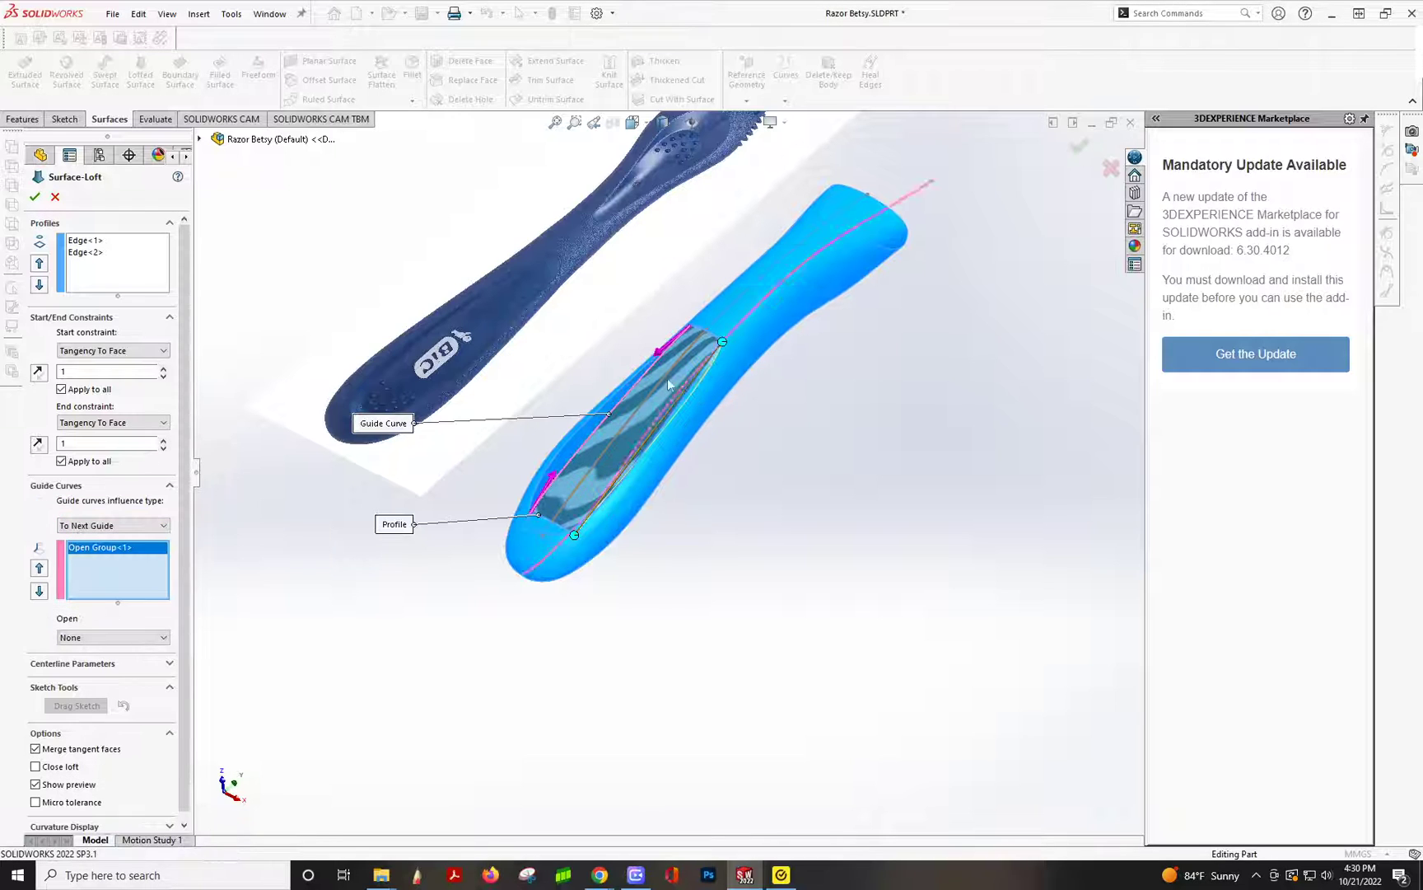
{"action": "left_click", "coordinate": [663, 378]}
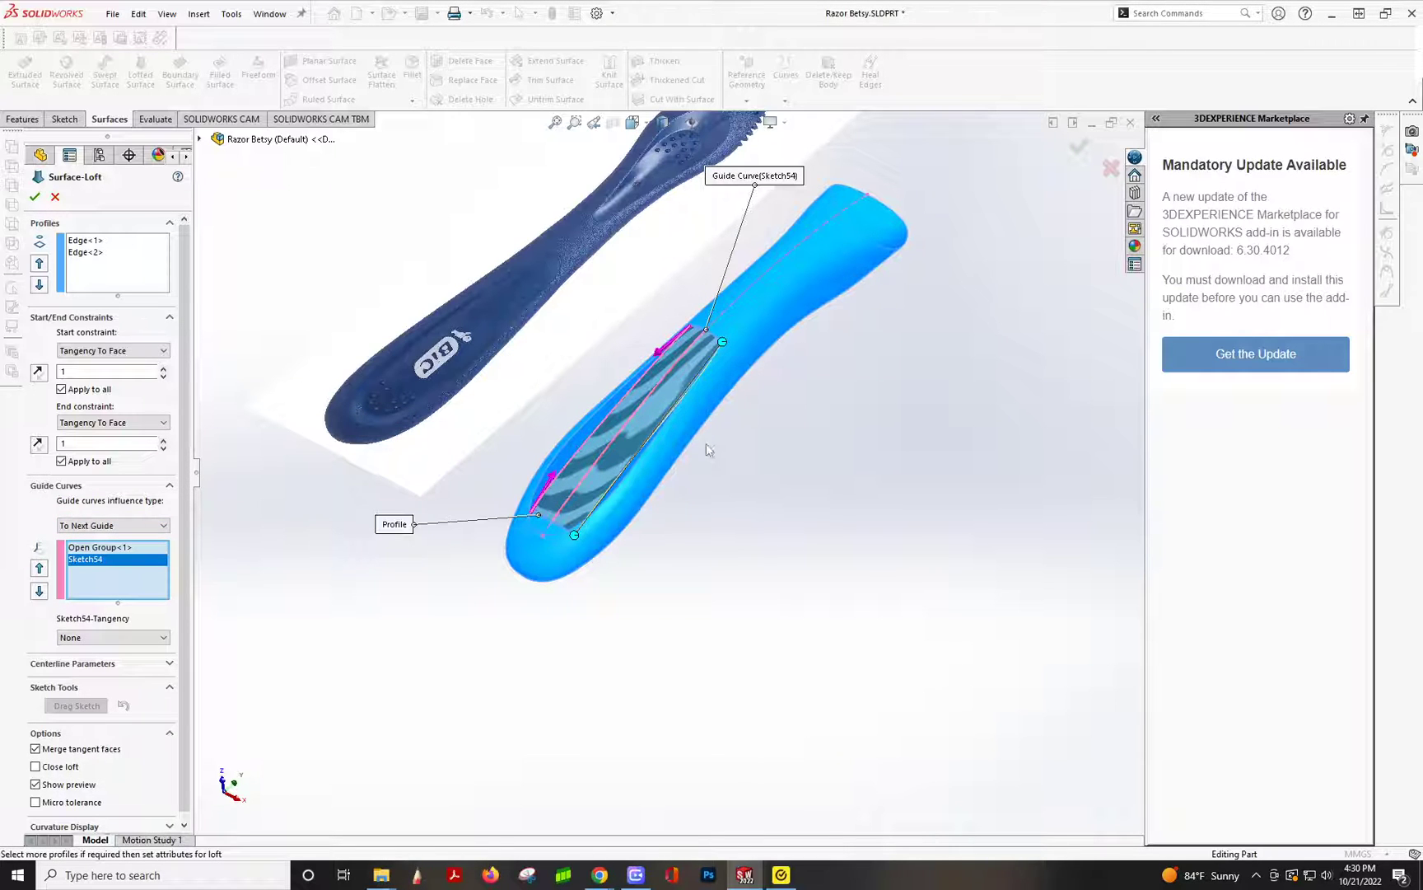
{"action": "left_click", "coordinate": [652, 433]}
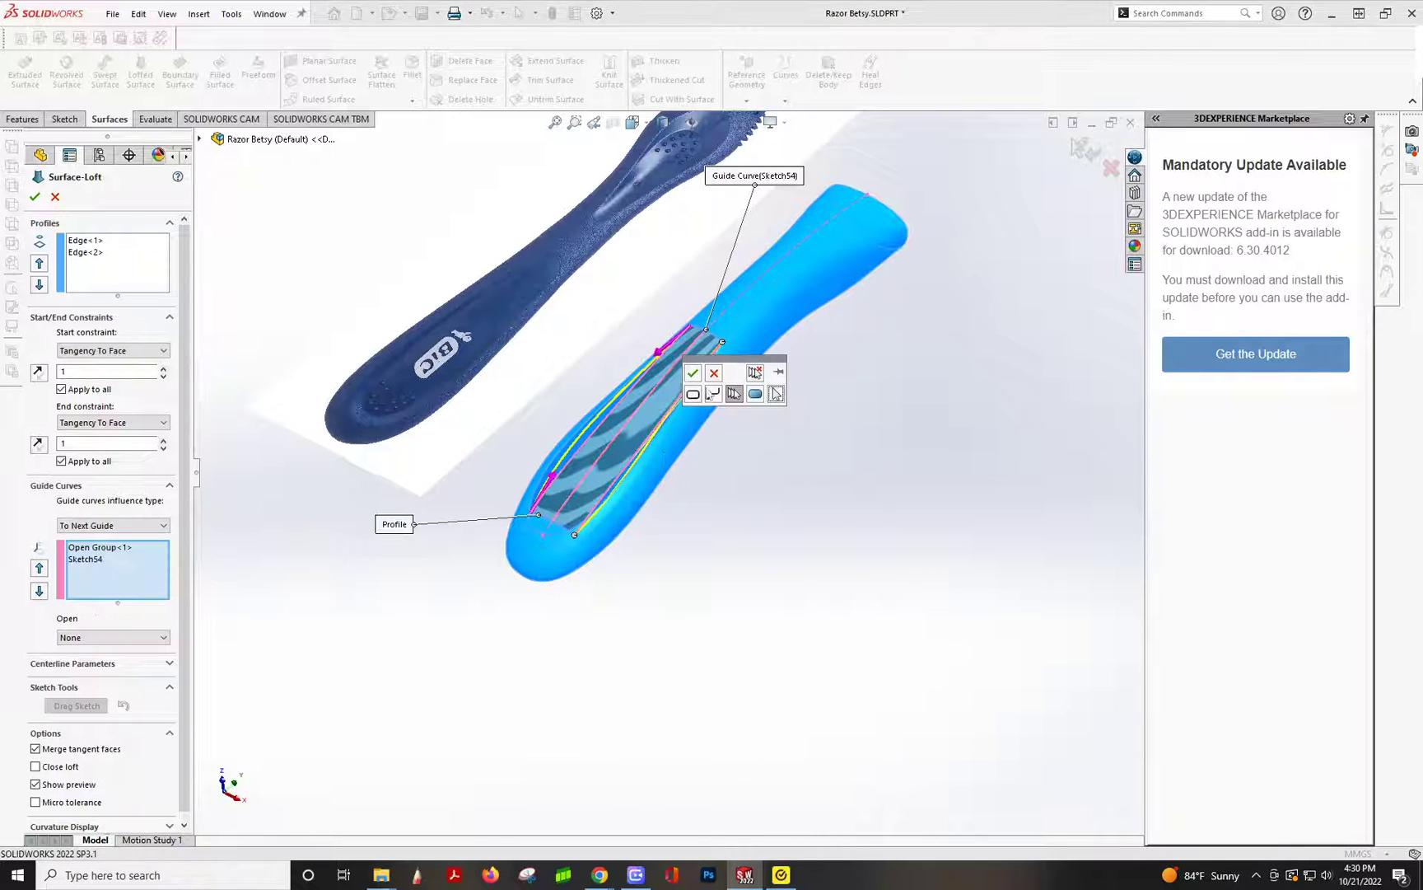
{"action": "left_click", "coordinate": [696, 374]}
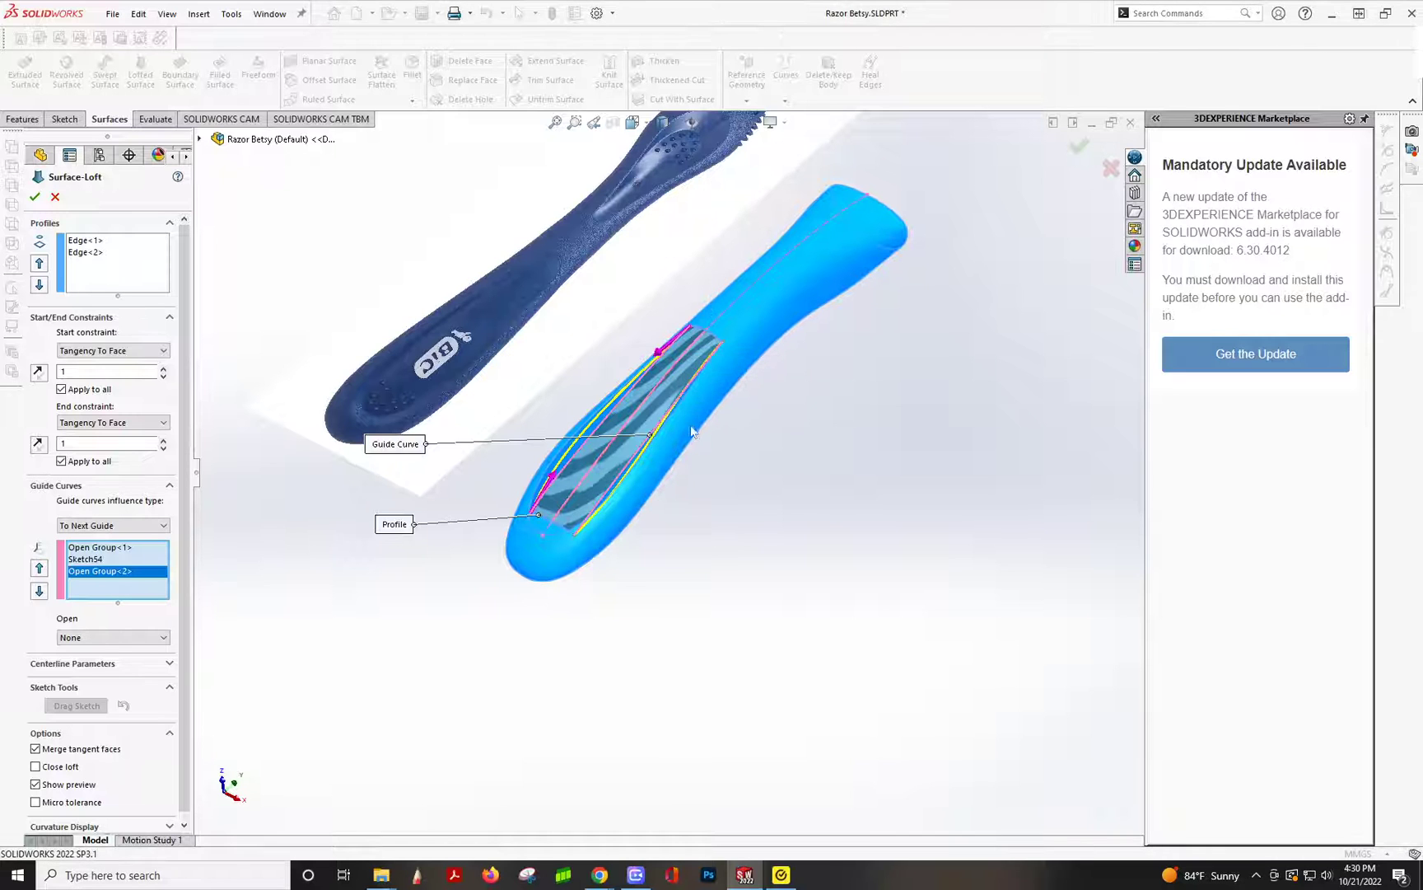
- Reduce the loft's start tangency length to 0.29 and create the surface
{"action": "middle_click_drag", "start_coordinate": [705, 468], "coordinate": [659, 416]}
{"action": "scroll", "coordinate": [664, 398], "scroll_direction": "down", "scroll_amount": 4}
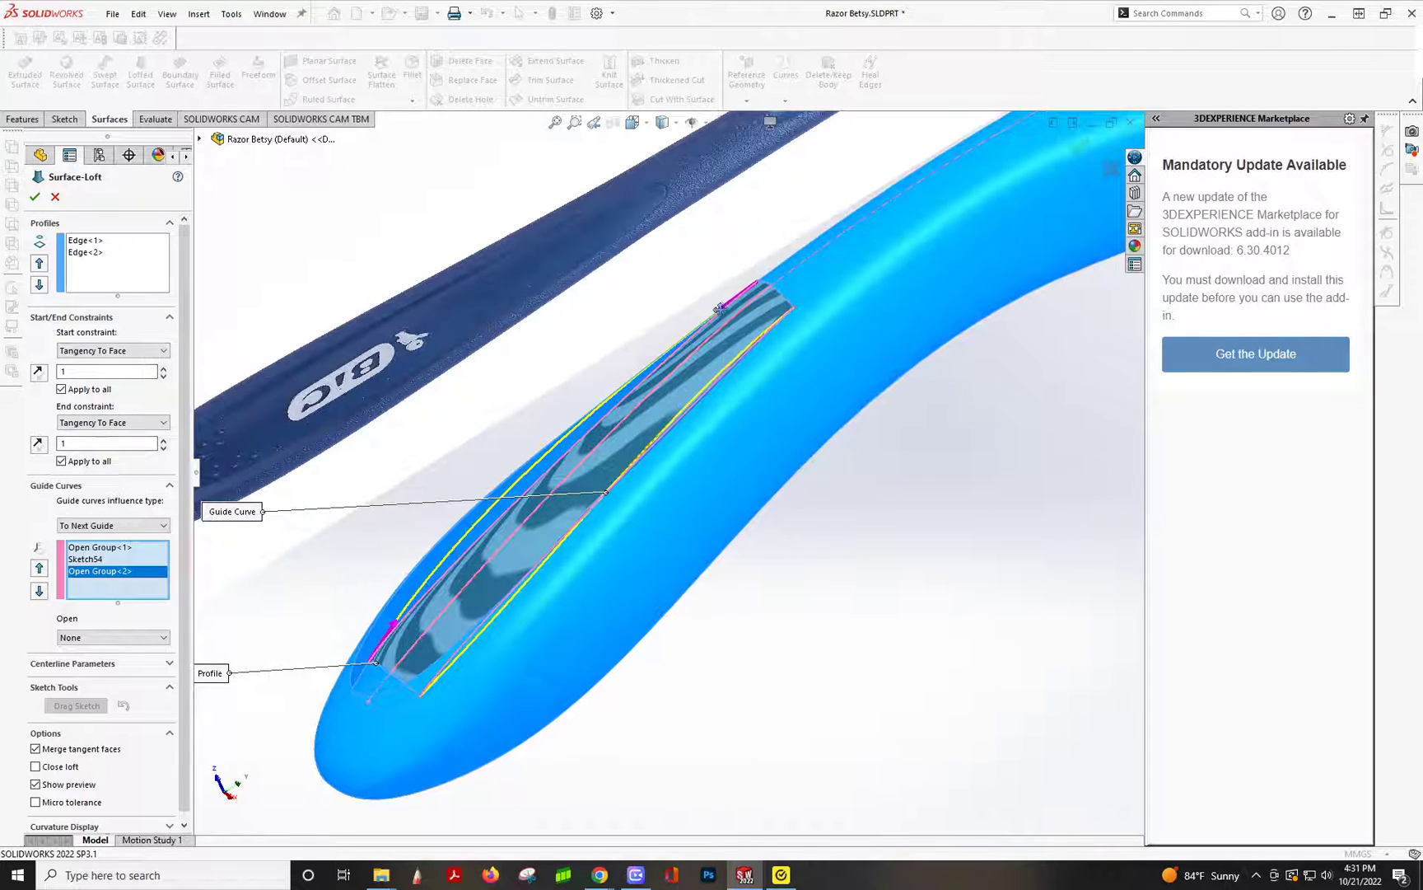
{"action": "left_click_drag", "start_coordinate": [718, 308], "coordinate": [740, 295]}
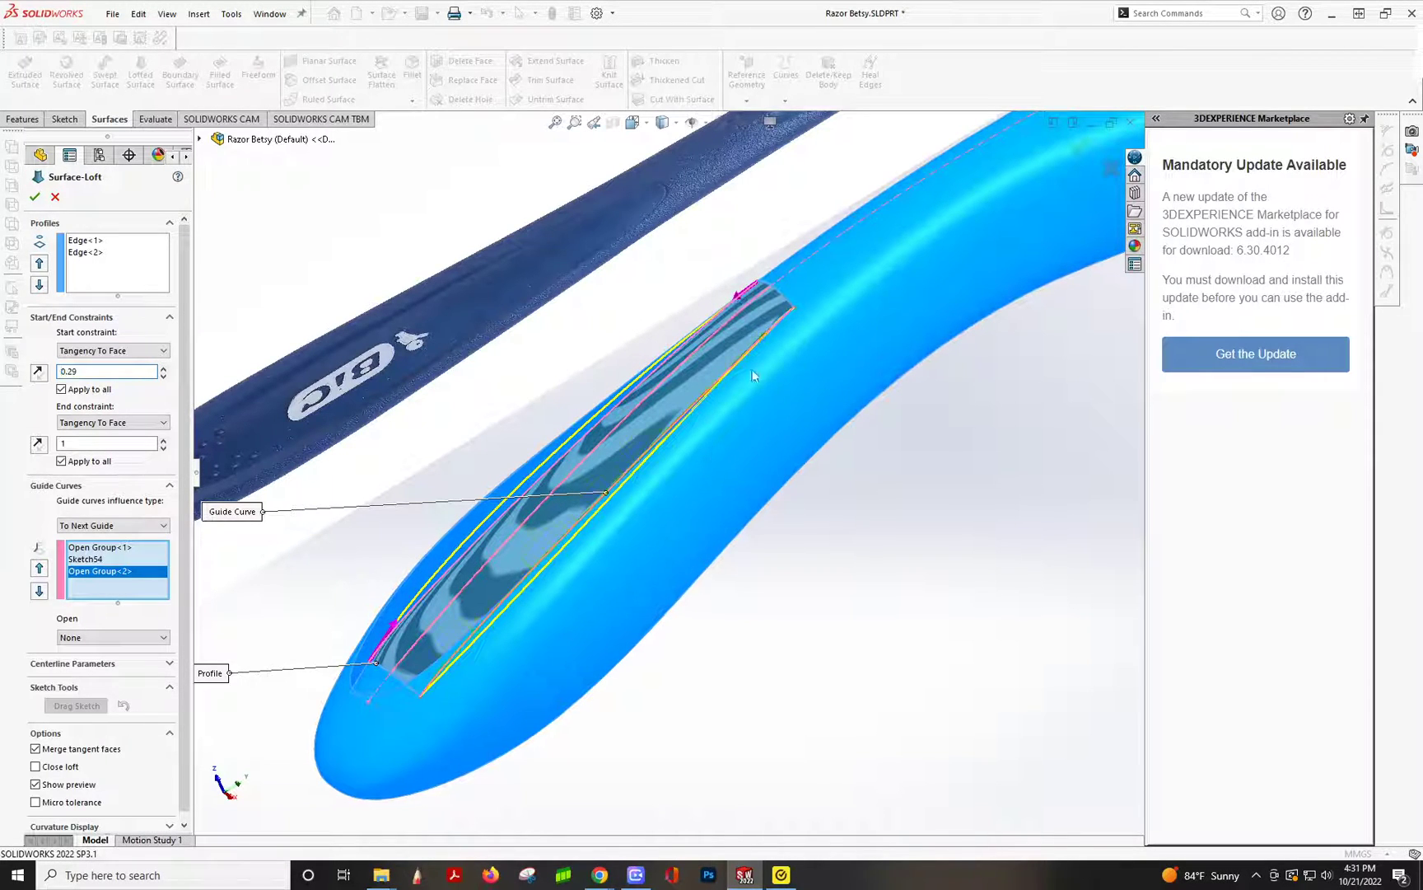
{"action": "middle_click_drag", "start_coordinate": [458, 598], "coordinate": [532, 644]}
{"action": "left_click", "coordinate": [35, 197]}
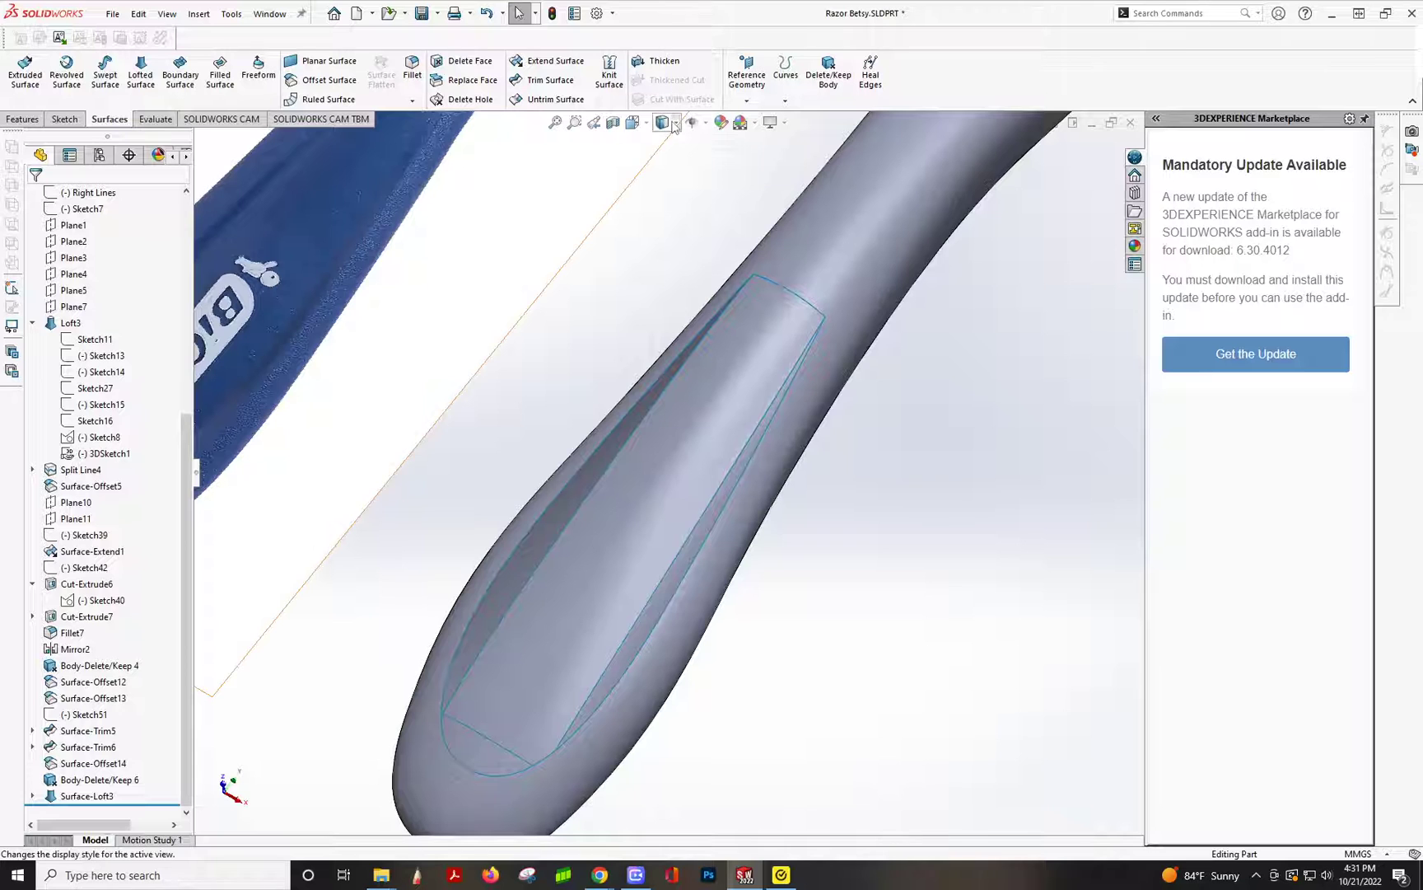
- Display the model shaded without edges and examine how the lofted surface blends into the handle
{"action": "left_click", "coordinate": [668, 166]}
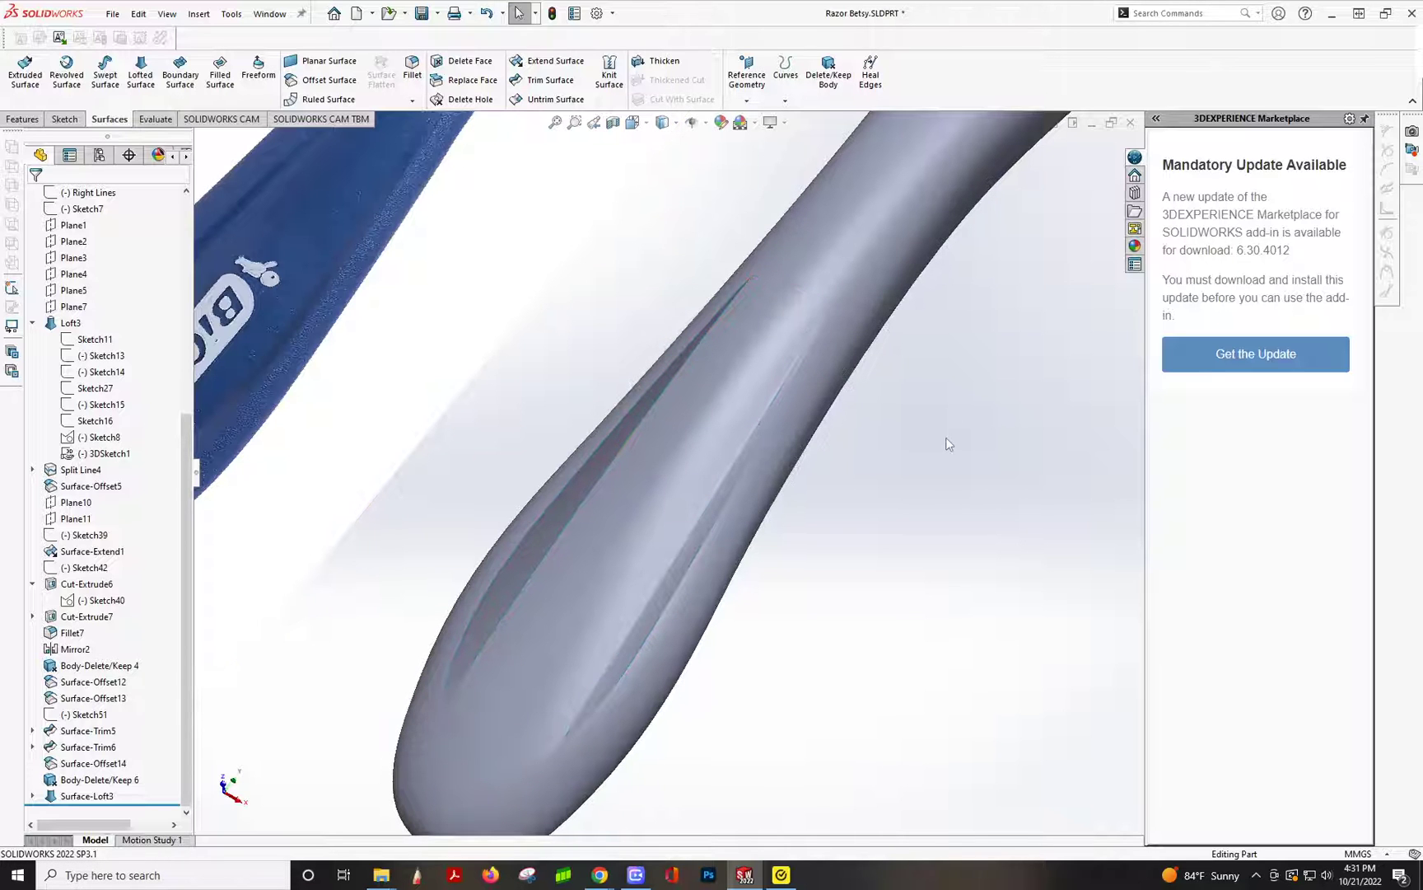
{"action": "middle_click_drag", "start_coordinate": [946, 444], "coordinate": [953, 537]}
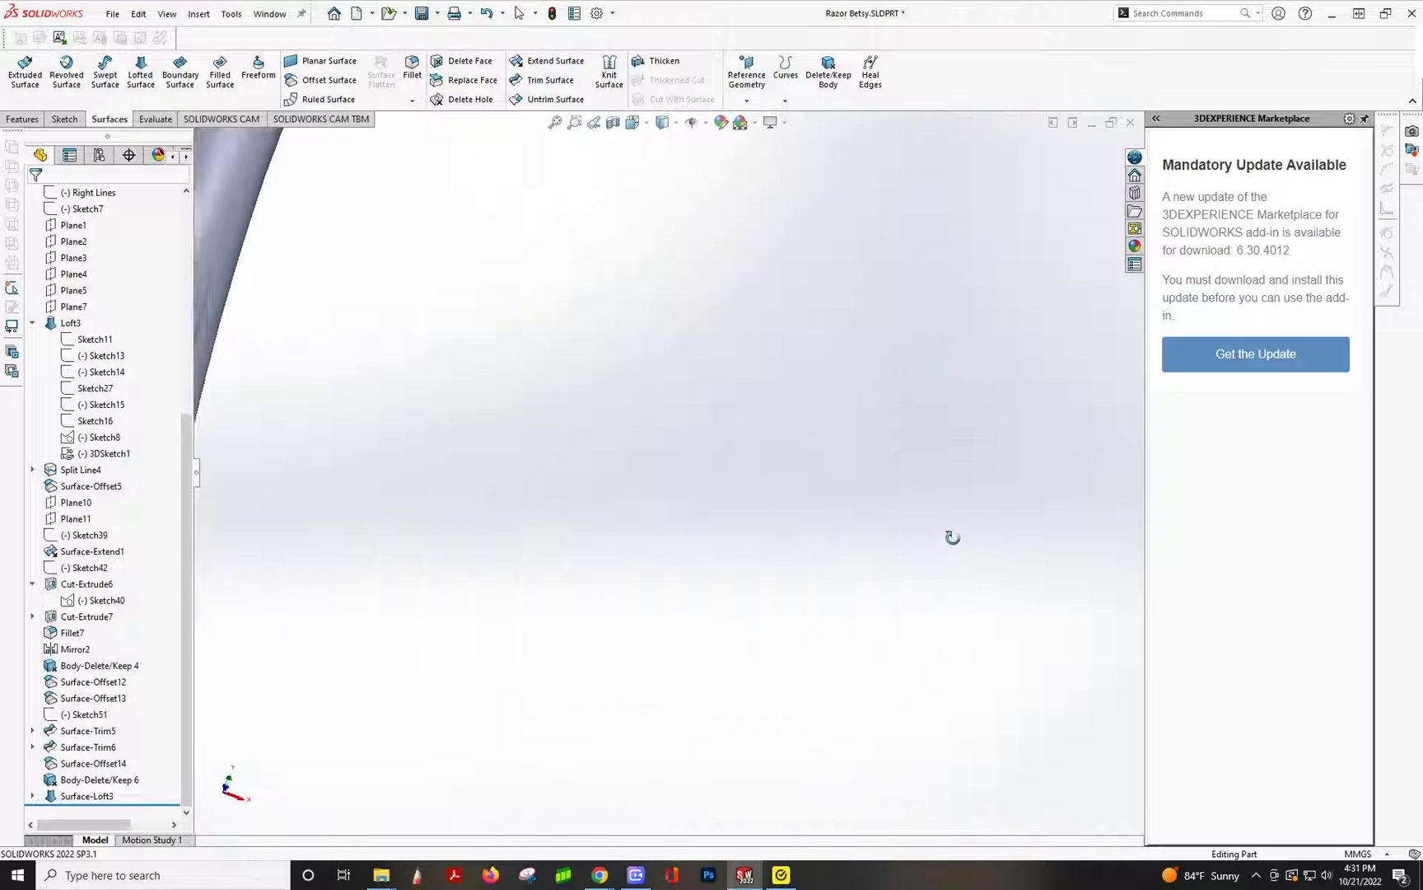
{"action": "scroll", "coordinate": [906, 494], "scroll_direction": "up", "scroll_amount": 5}
{"action": "scroll", "coordinate": [553, 392], "scroll_direction": "down", "scroll_amount": 3}
{"action": "middle_click_drag", "start_coordinate": [477, 430], "coordinate": [314, 406]}
{"action": "middle_click_drag", "start_coordinate": [456, 404], "coordinate": [453, 486]}
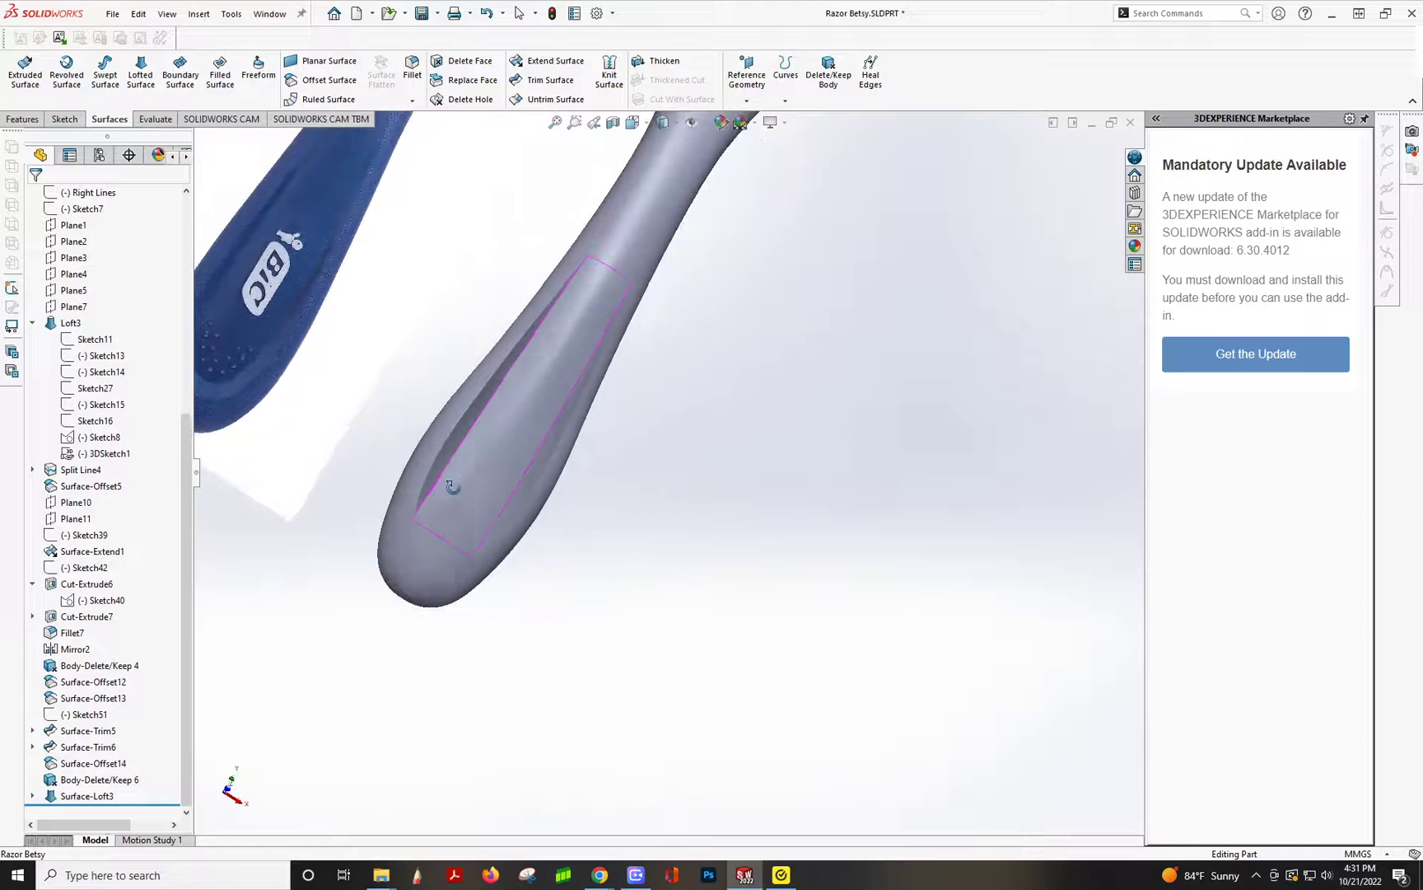
- Check the handle's surface continuity with Zebra Stripes, overlay the Curvature display, and turn the zebra stripes off
{"action": "left_click", "coordinate": [155, 119]}
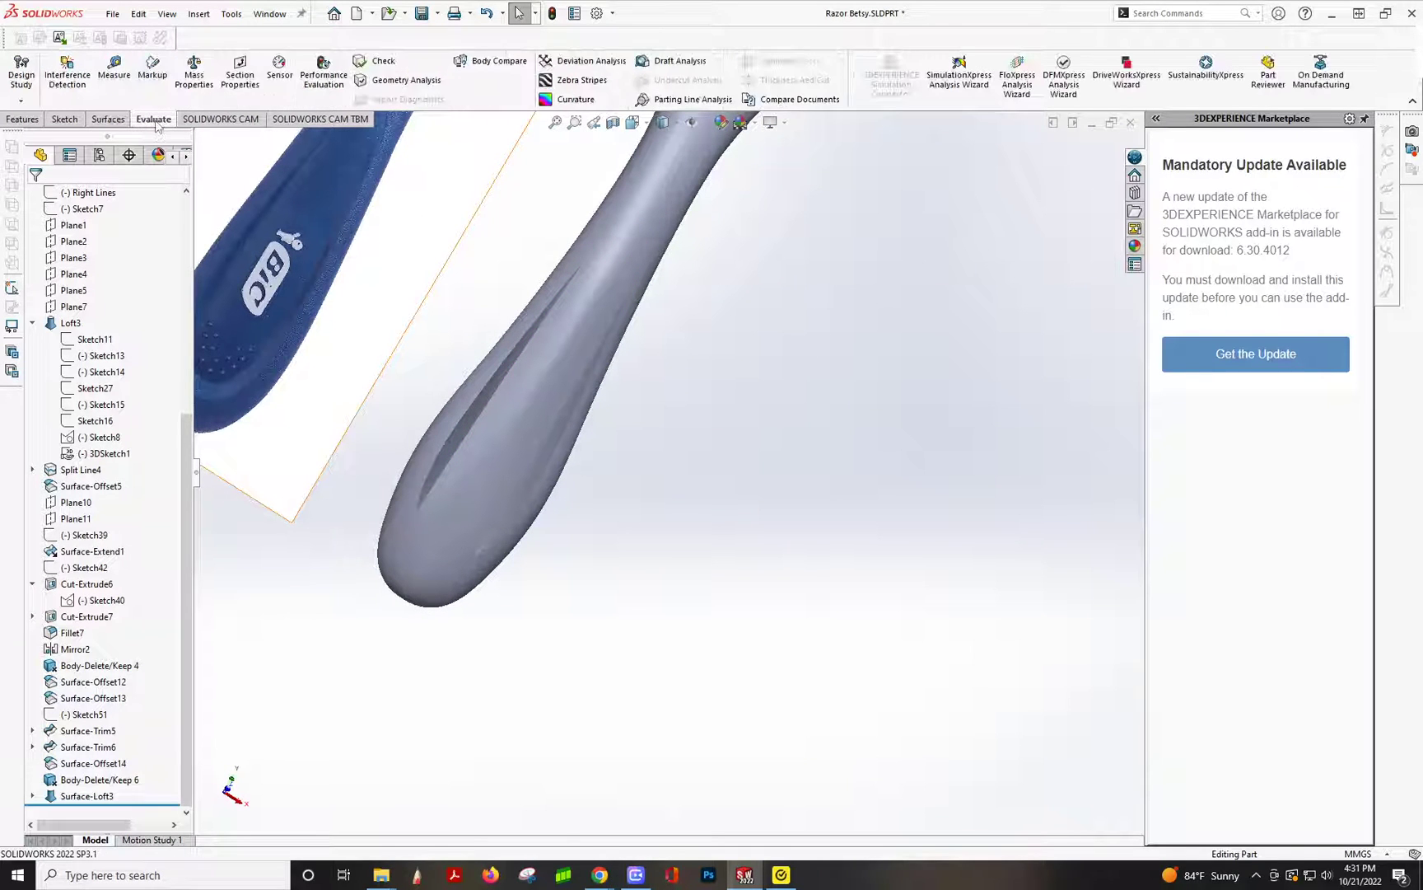
{"action": "left_click", "coordinate": [555, 84]}
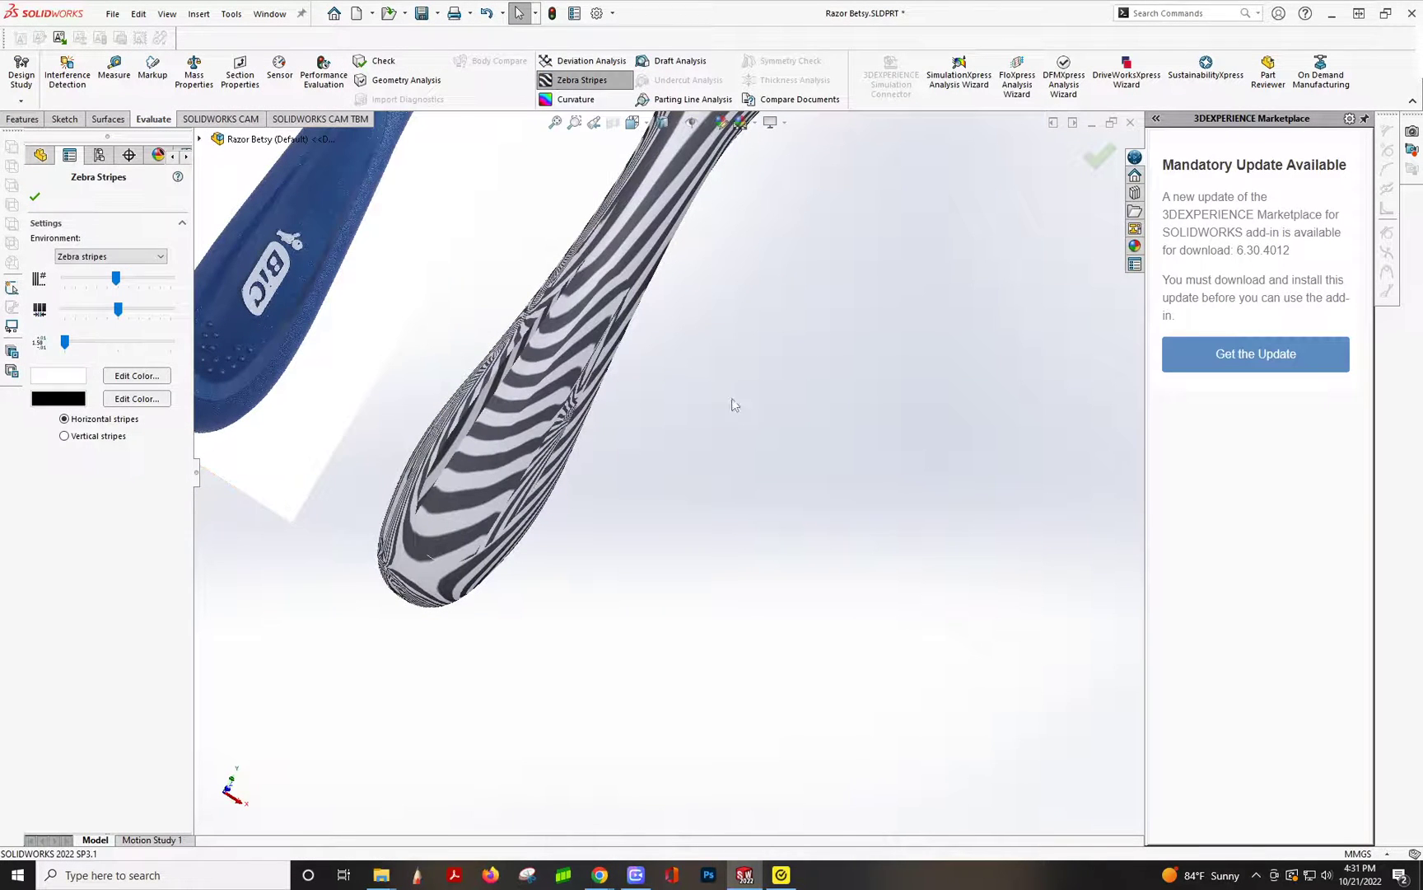
{"action": "mouse_move", "coordinate": [716, 396]}
{"action": "middle_mouse_down"}
{"action": "mouse_move", "coordinate": [575, 397]}
{"action": "mouse_move", "coordinate": [568, 425]}
{"action": "mouse_move", "coordinate": [524, 327]}
{"action": "mouse_move", "coordinate": [546, 422]}
{"action": "mouse_move", "coordinate": [488, 373]}
{"action": "mouse_move", "coordinate": [499, 289]}
{"action": "mouse_move", "coordinate": [457, 413]}
{"action": "mouse_move", "coordinate": [503, 471]}
{"action": "mouse_move", "coordinate": [527, 412]}
{"action": "middle_mouse_up"}
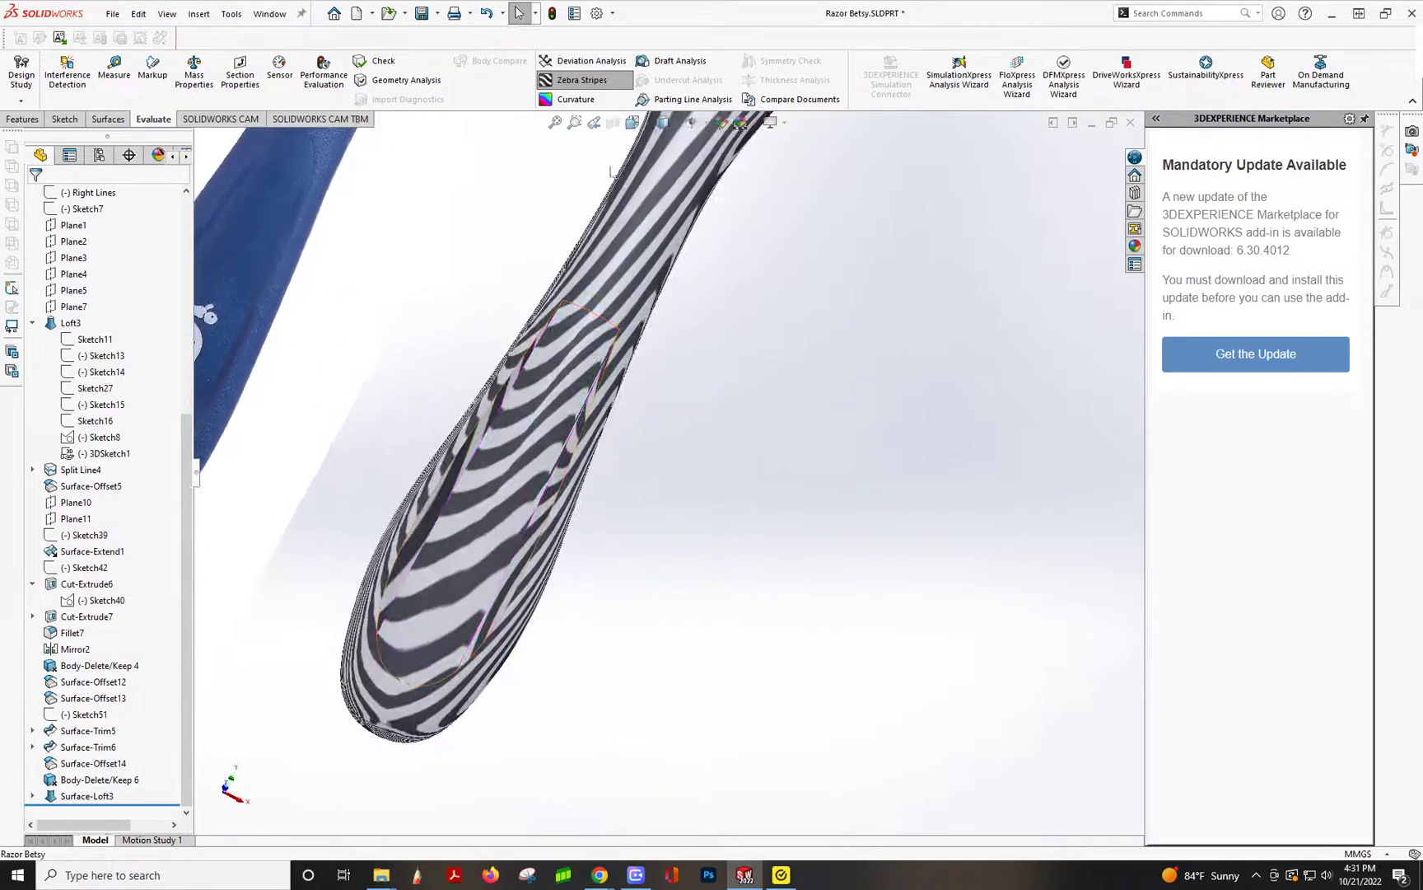
{"action": "left_click", "coordinate": [575, 99]}
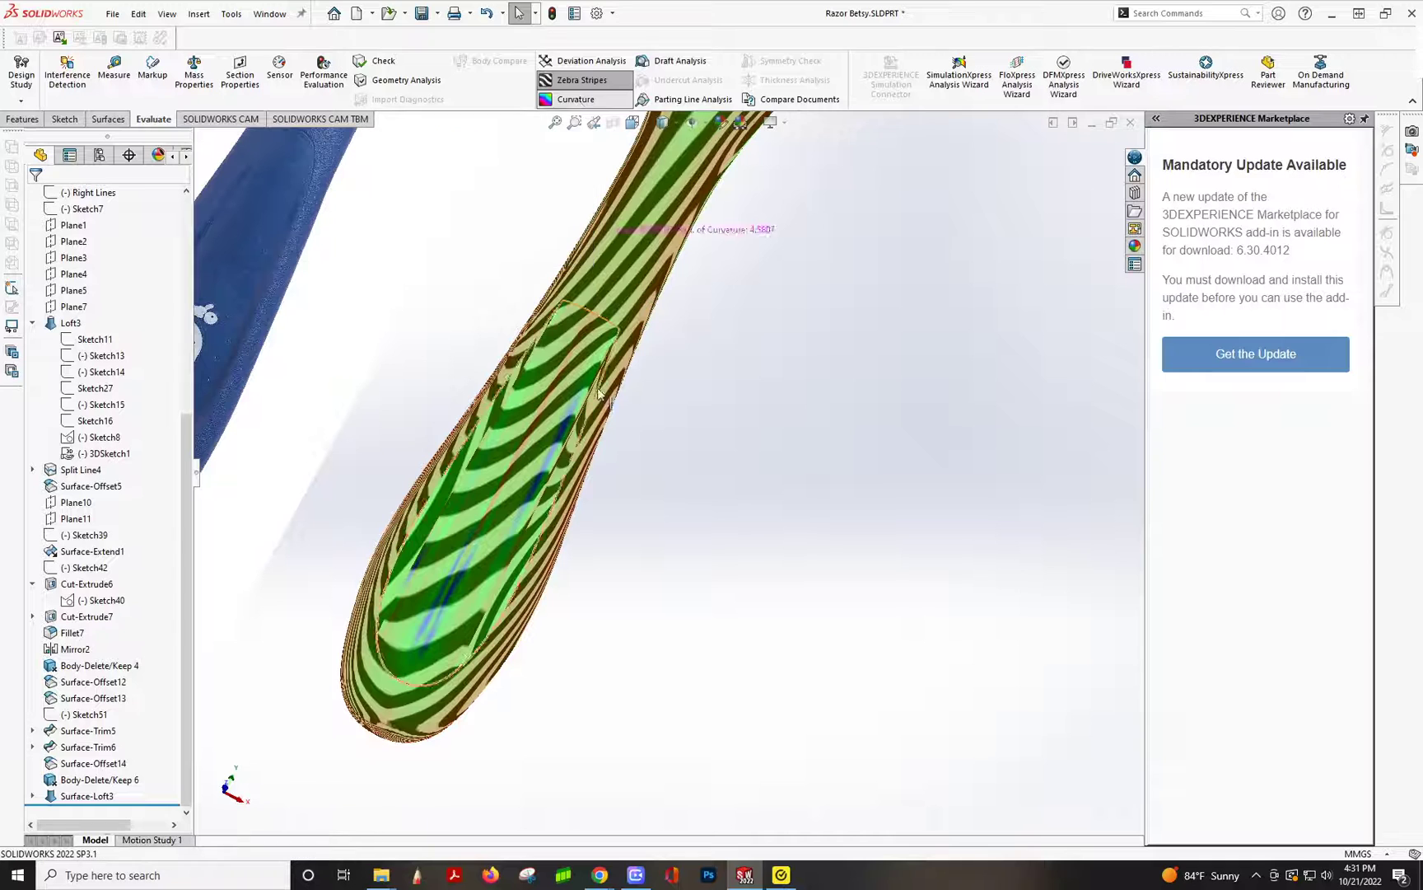
{"action": "left_click", "coordinate": [577, 80]}
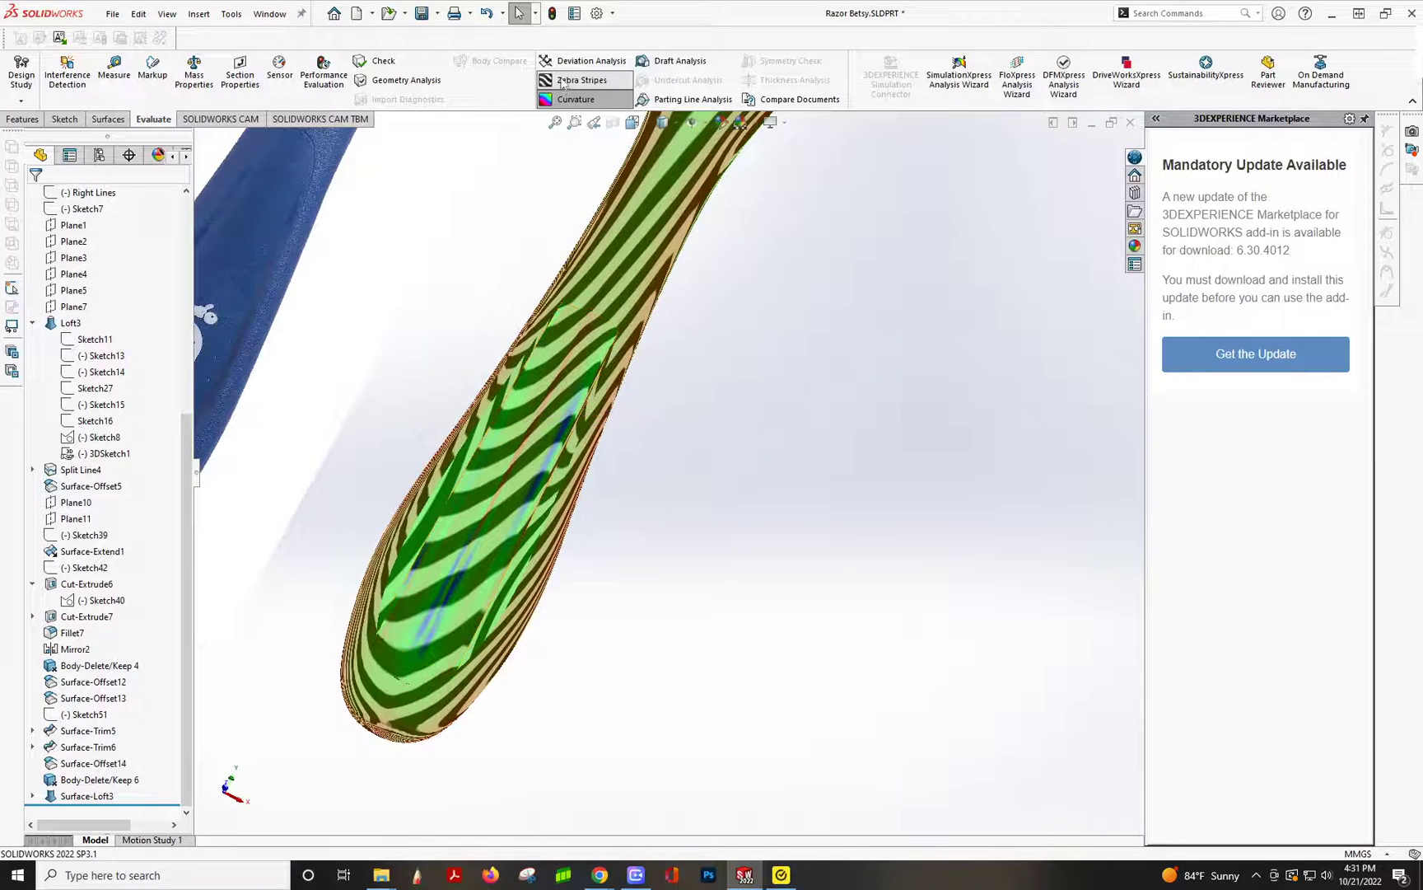
- Turn off the Curvature display and delete the Surface-Loft3 feature while keeping its guide sketches
{"action": "left_click", "coordinate": [572, 101]}
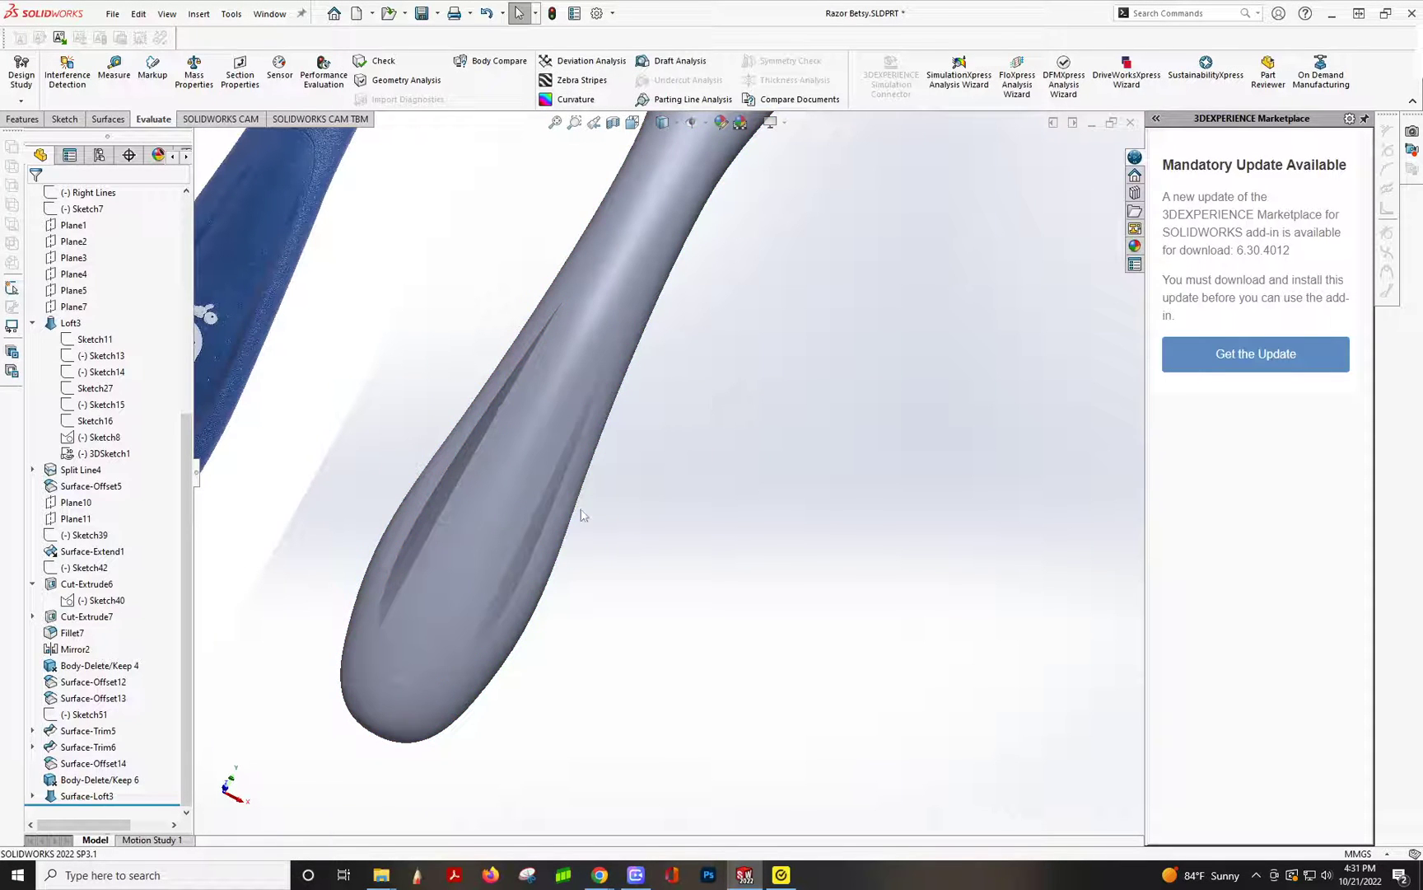
{"action": "mouse_move", "coordinate": [580, 515]}
{"action": "middle_mouse_down"}
{"action": "mouse_move", "coordinate": [629, 388]}
{"action": "mouse_move", "coordinate": [607, 314]}
{"action": "mouse_move", "coordinate": [652, 289]}
{"action": "mouse_move", "coordinate": [598, 463]}
{"action": "mouse_move", "coordinate": [630, 498]}
{"action": "mouse_move", "coordinate": [607, 477]}
{"action": "mouse_move", "coordinate": [630, 495]}
{"action": "mouse_move", "coordinate": [623, 445]}
{"action": "mouse_move", "coordinate": [533, 477]}
{"action": "mouse_move", "coordinate": [524, 530]}
{"action": "mouse_move", "coordinate": [595, 542]}
{"action": "mouse_move", "coordinate": [597, 496]}
{"action": "middle_mouse_up"}
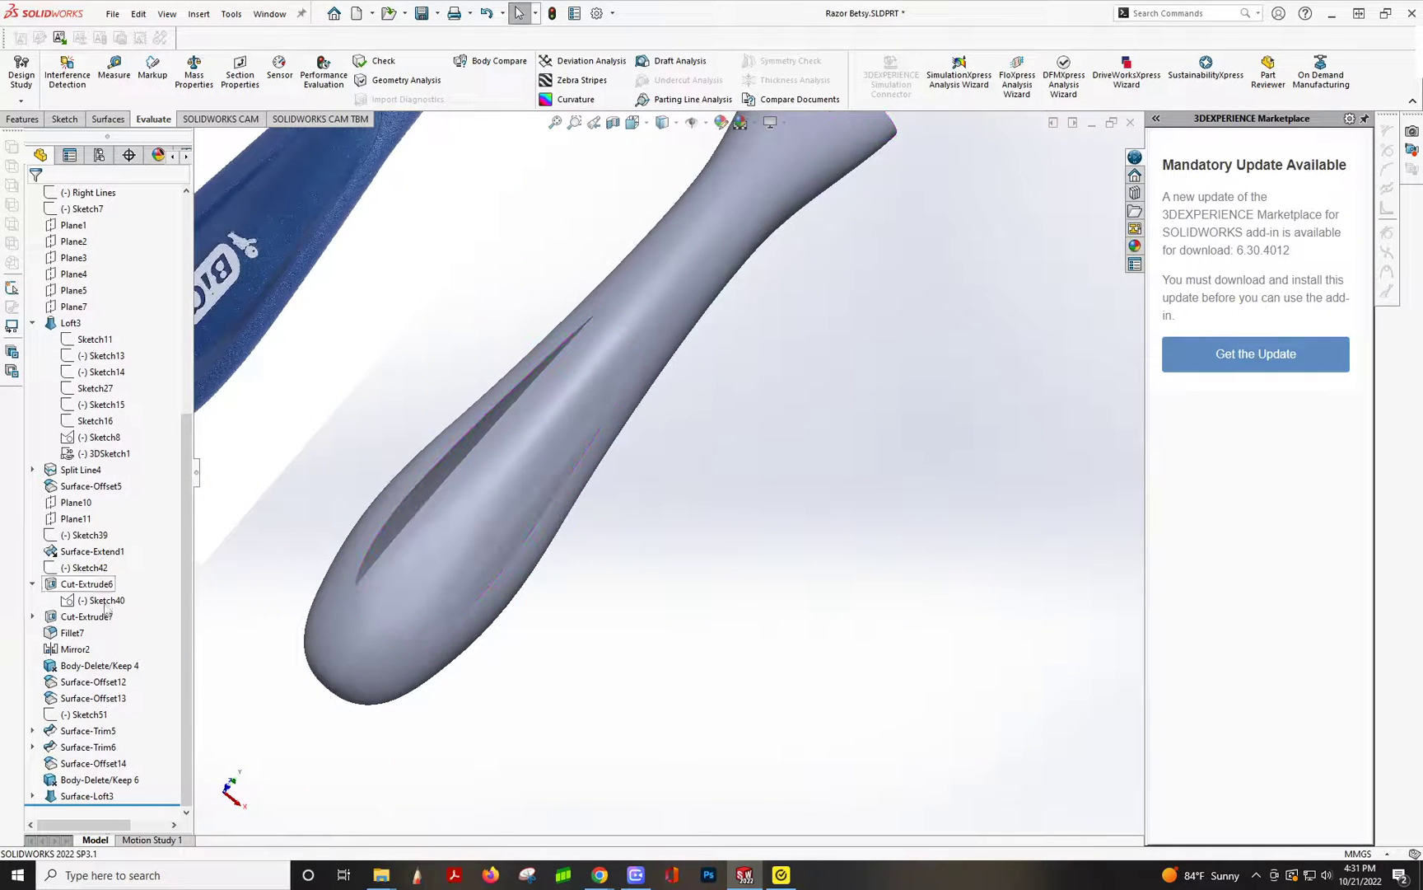
{"action": "left_click", "coordinate": [33, 796]}
{"action": "right_click", "coordinate": [99, 766]}
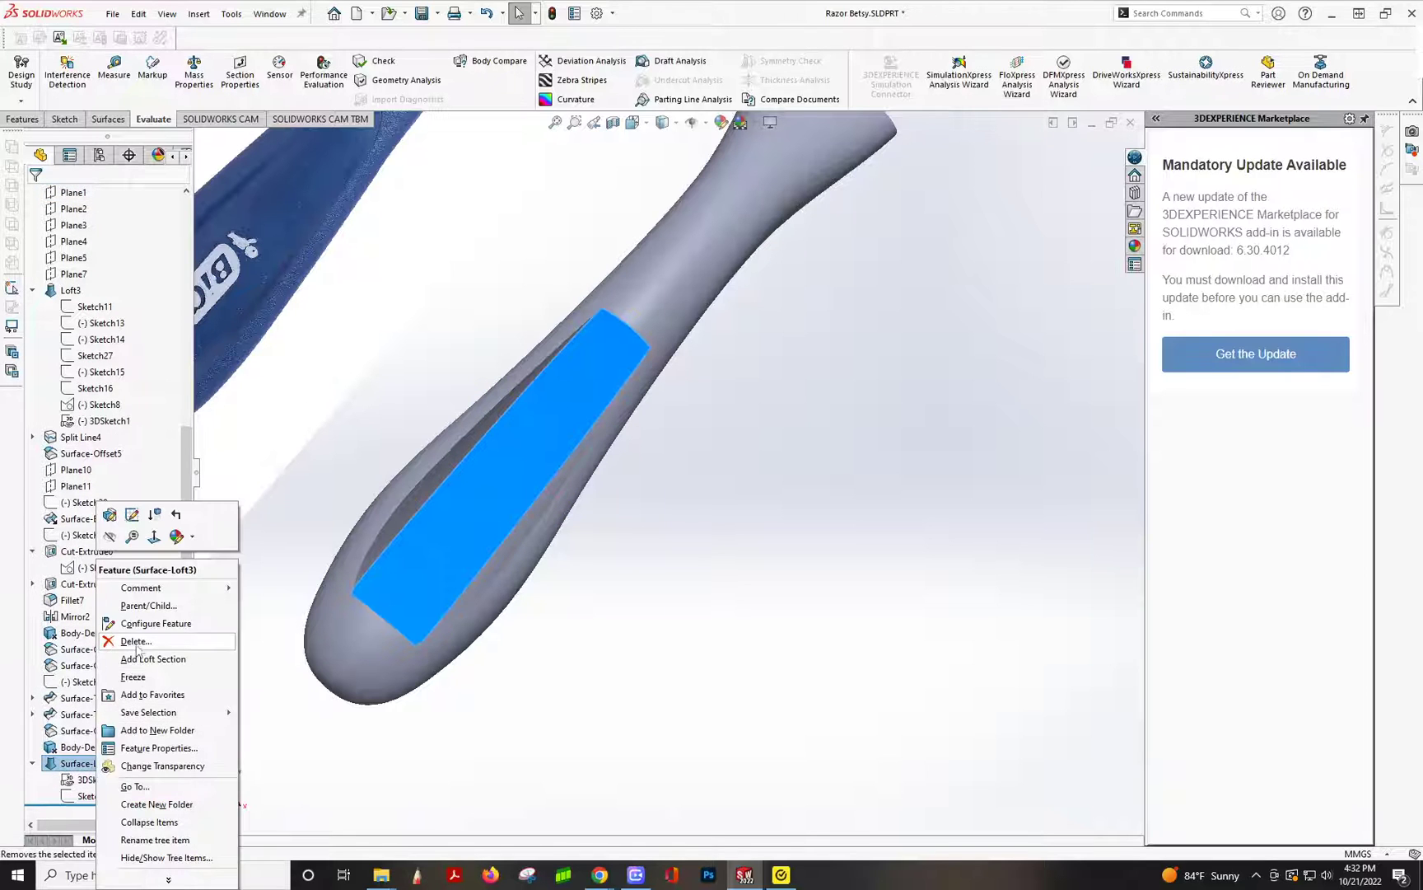
{"action": "left_click", "coordinate": [135, 647]}
{"action": "left_click", "coordinate": [795, 367]}
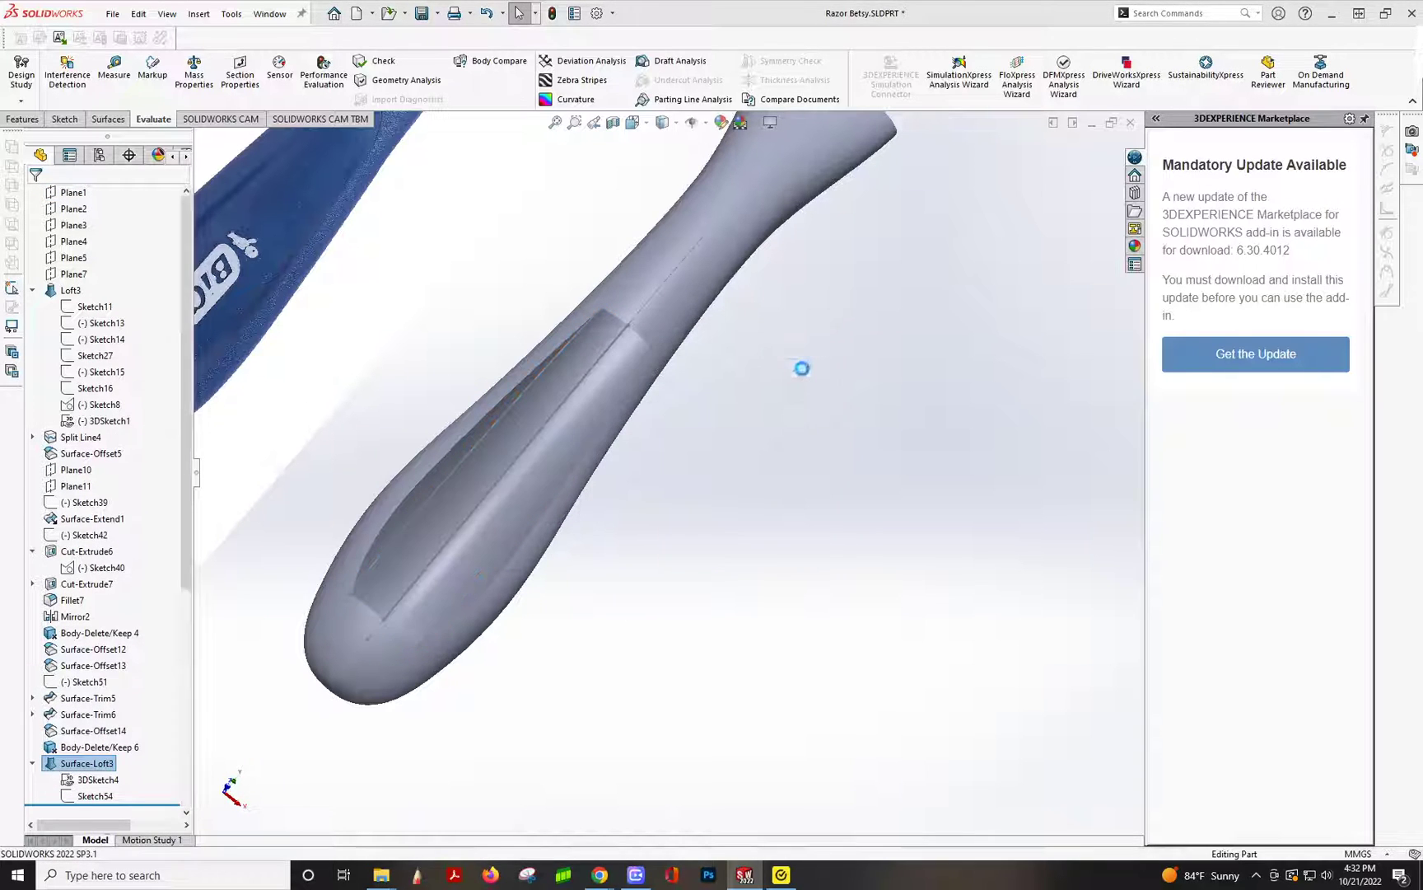
{"action": "scroll", "coordinate": [577, 449], "scroll_direction": "down", "scroll_amount": 4}
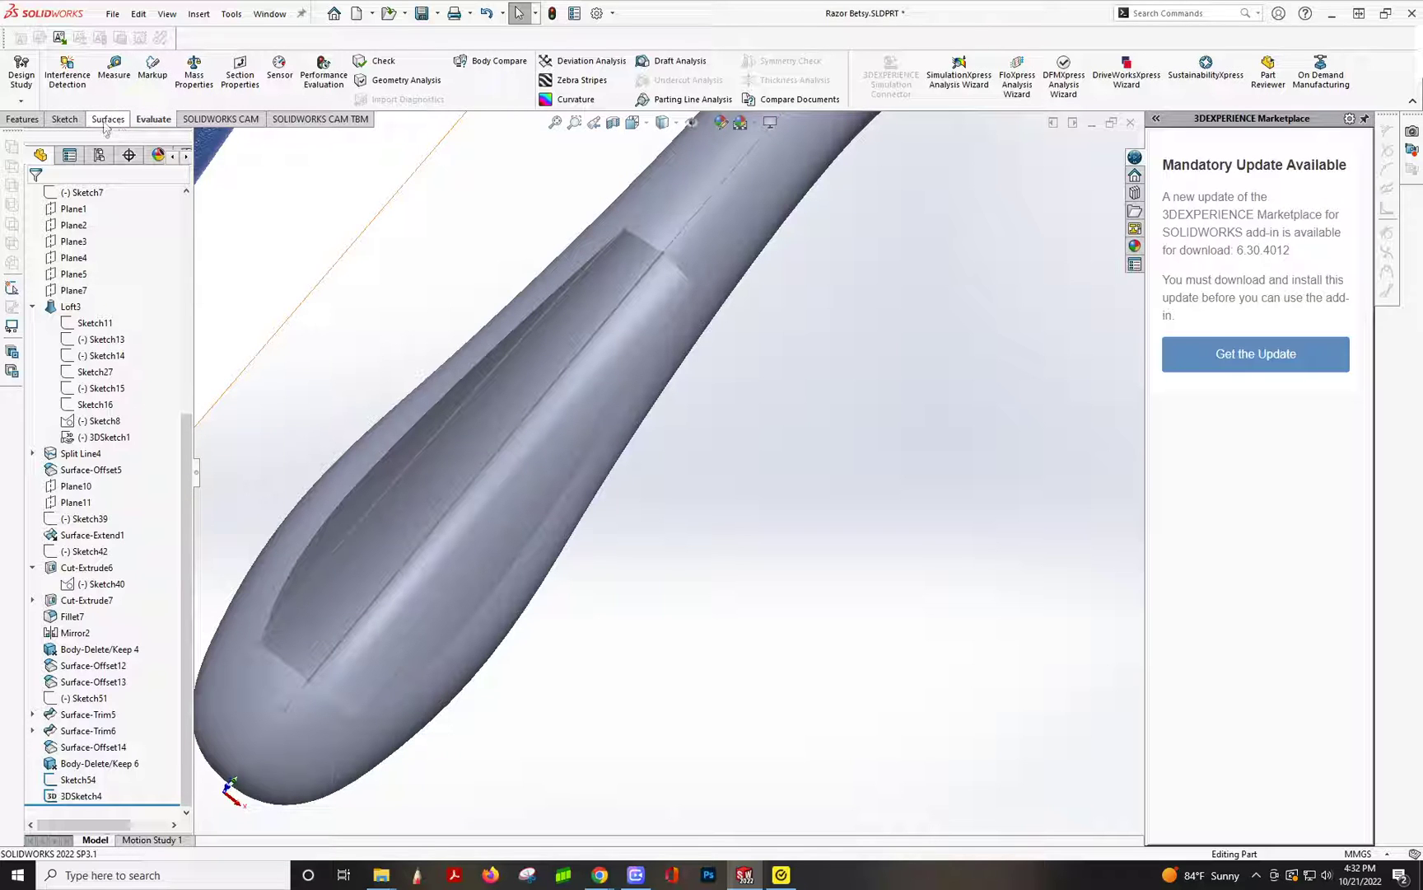
- In a new 3D sketch, draw a two-point spline about 4.9 mm long from the center curve to one side spline
{"action": "left_click", "coordinate": [64, 119]}
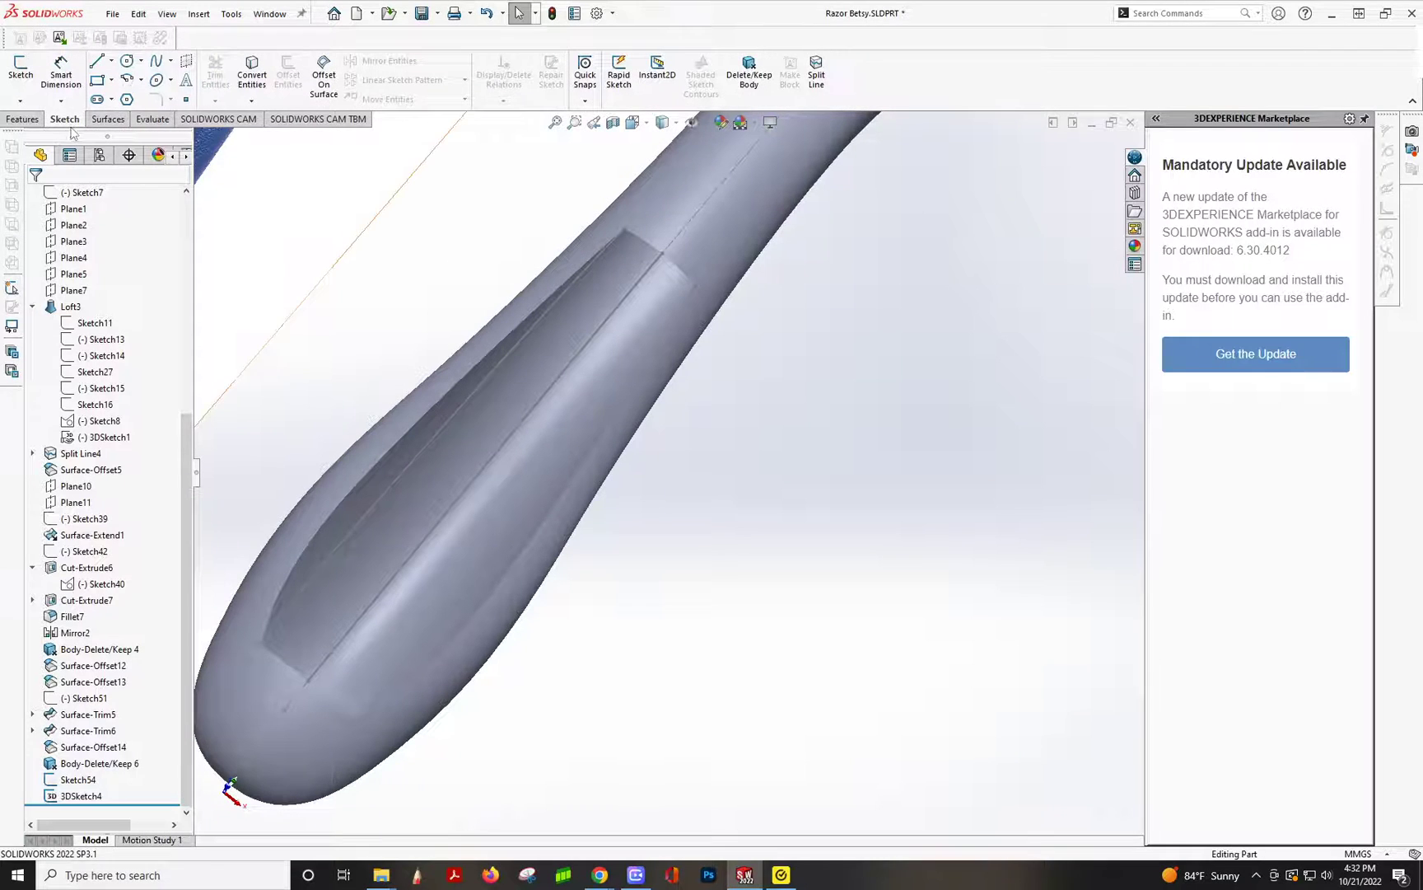
{"action": "left_click", "coordinate": [26, 103]}
{"action": "left_click", "coordinate": [48, 136]}
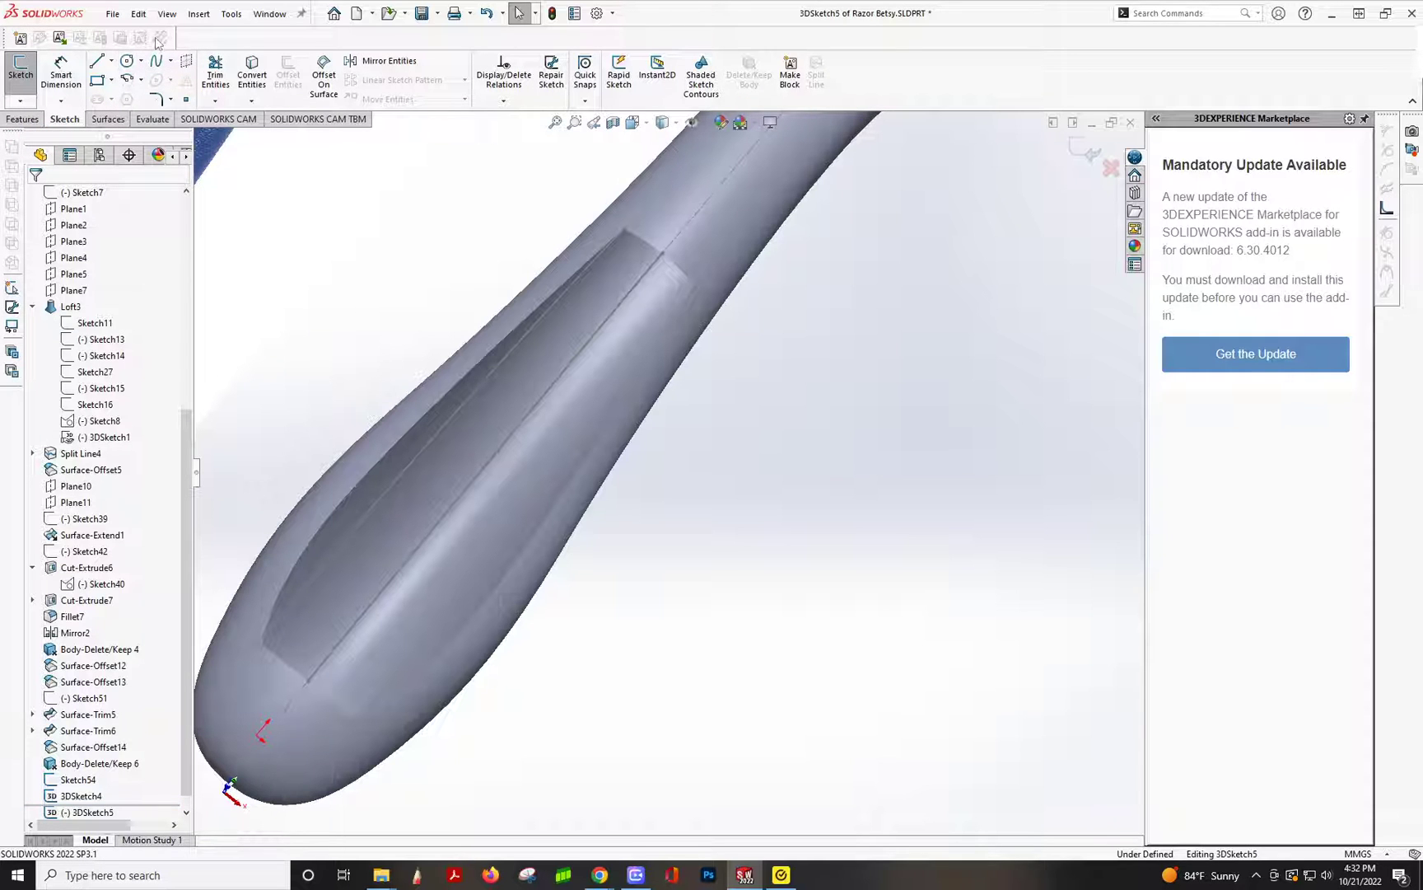
{"action": "left_click", "coordinate": [157, 61]}
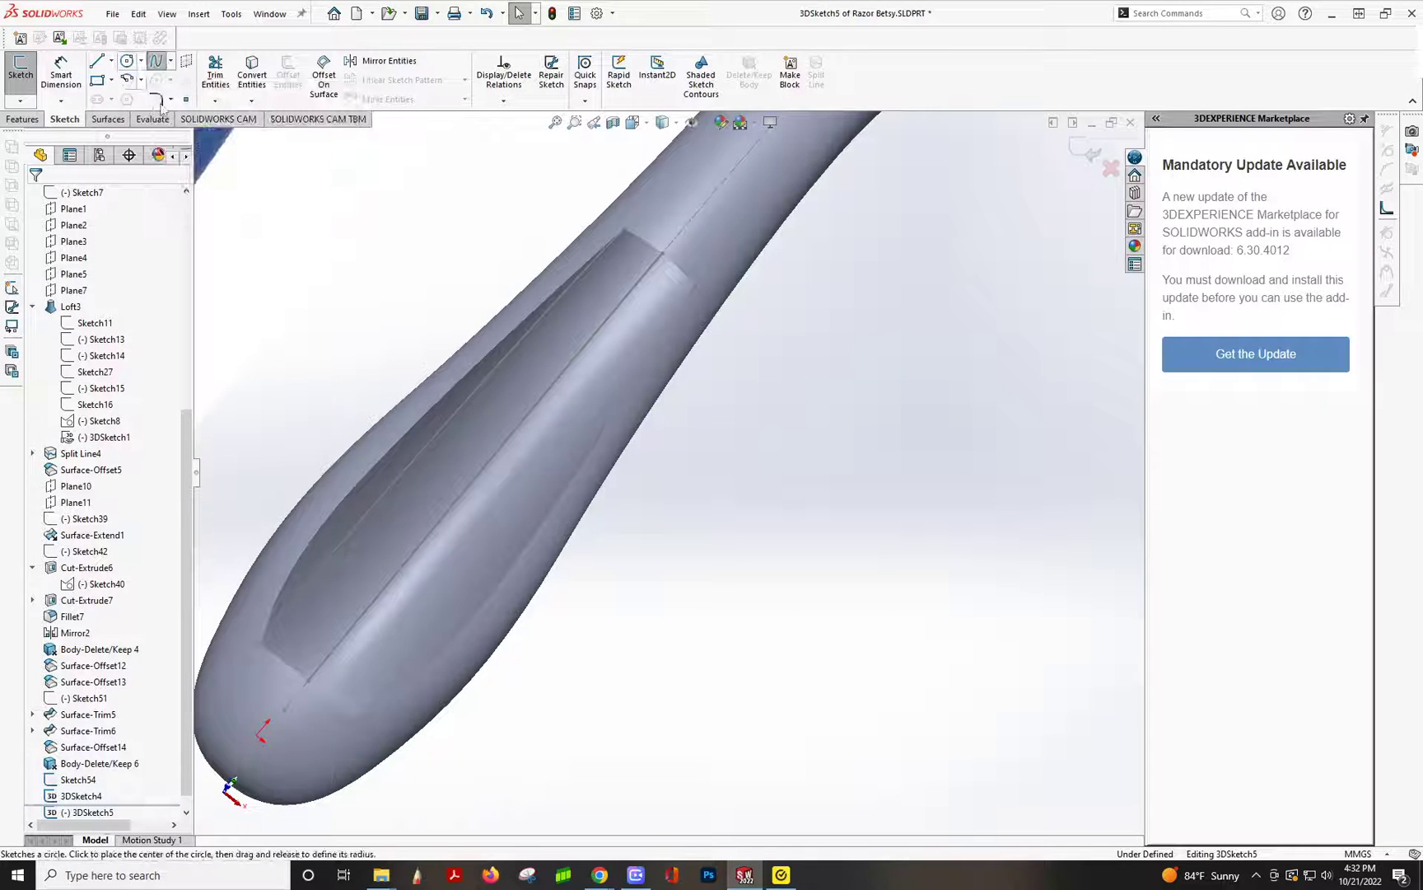
{"action": "left_click", "coordinate": [537, 406]}
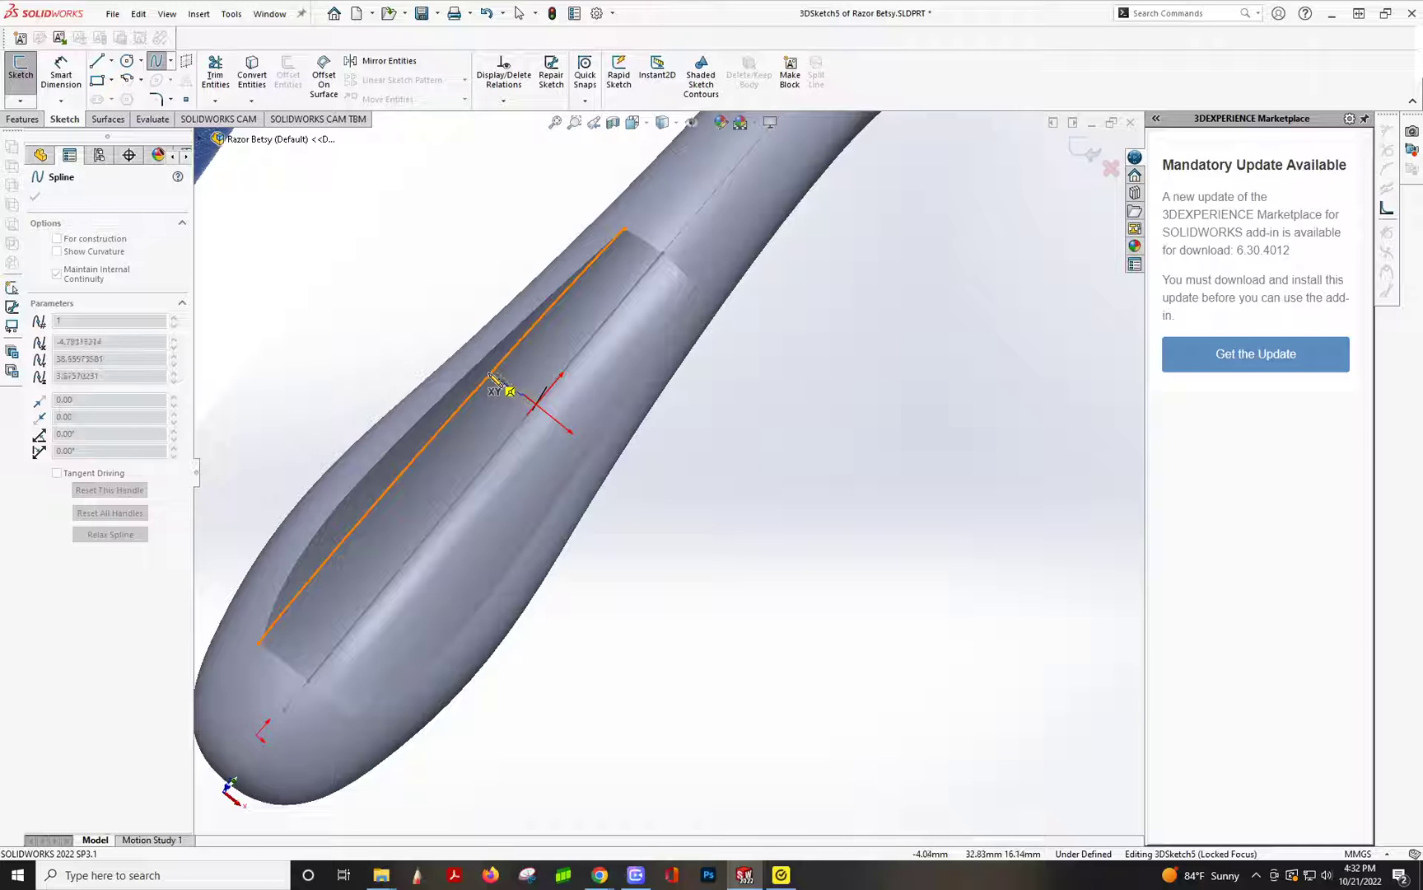
{"action": "left_click", "coordinate": [491, 376]}
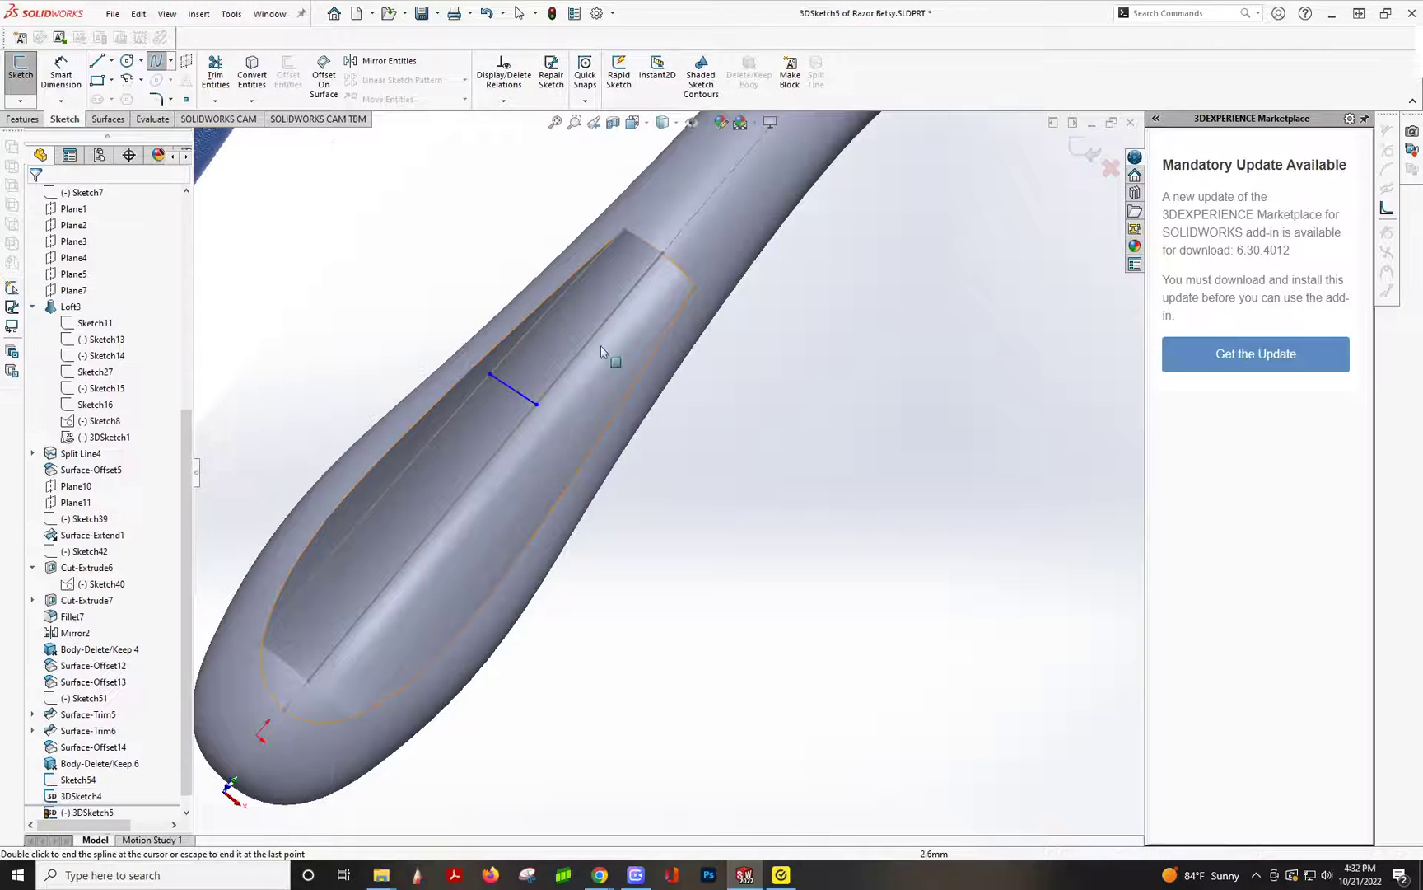
{"action": "key", "text": "Escape"}
- Bend the cross spline using its tangent handle at the center curve, and constrain that handle Along X
{"action": "mouse_move", "coordinate": [667, 125]}
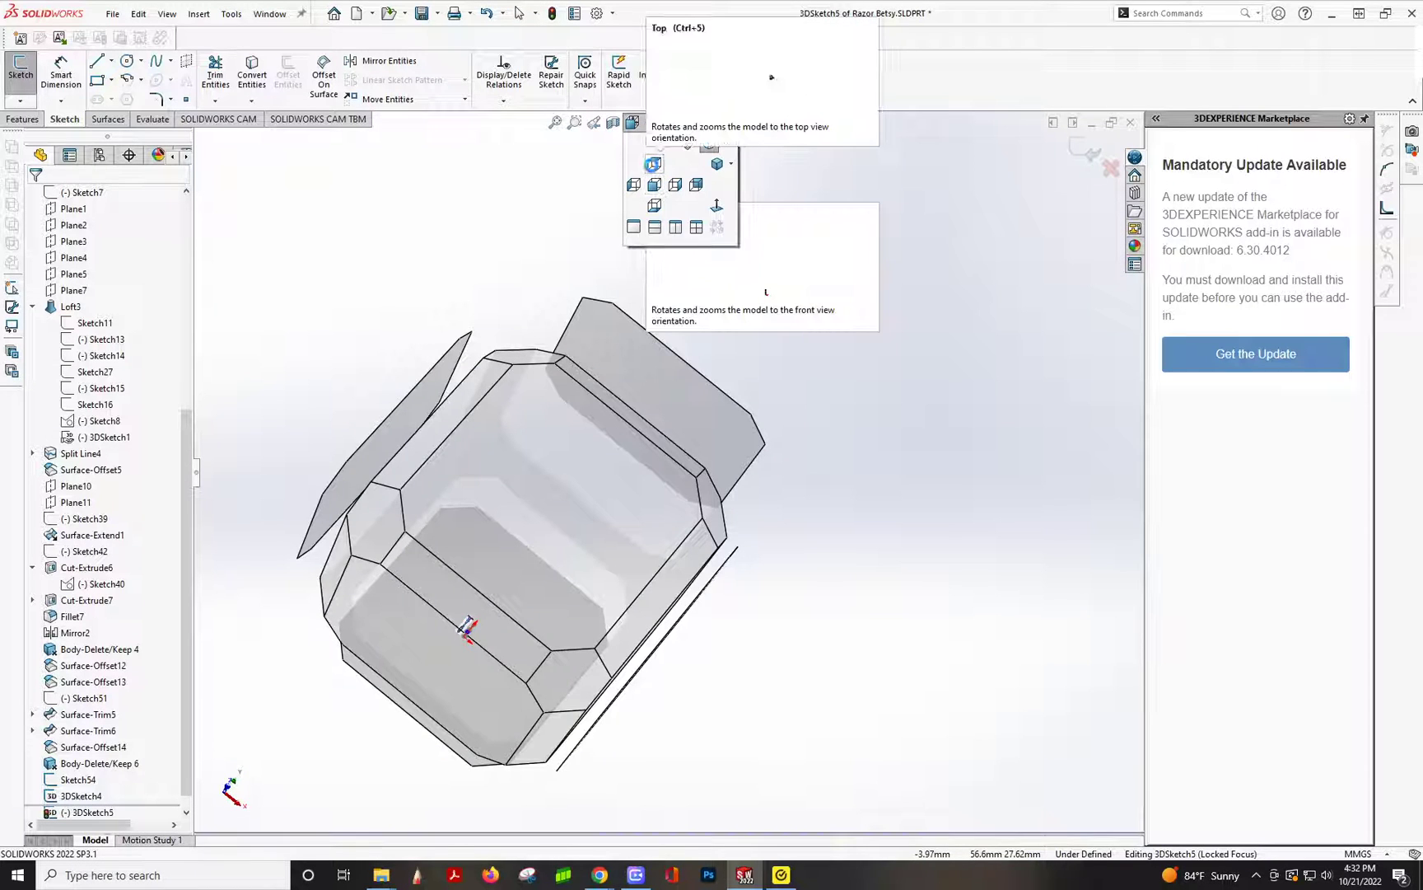
{"action": "left_click", "coordinate": [656, 188]}
{"action": "scroll", "coordinate": [677, 694], "scroll_direction": "down", "scroll_amount": 10}
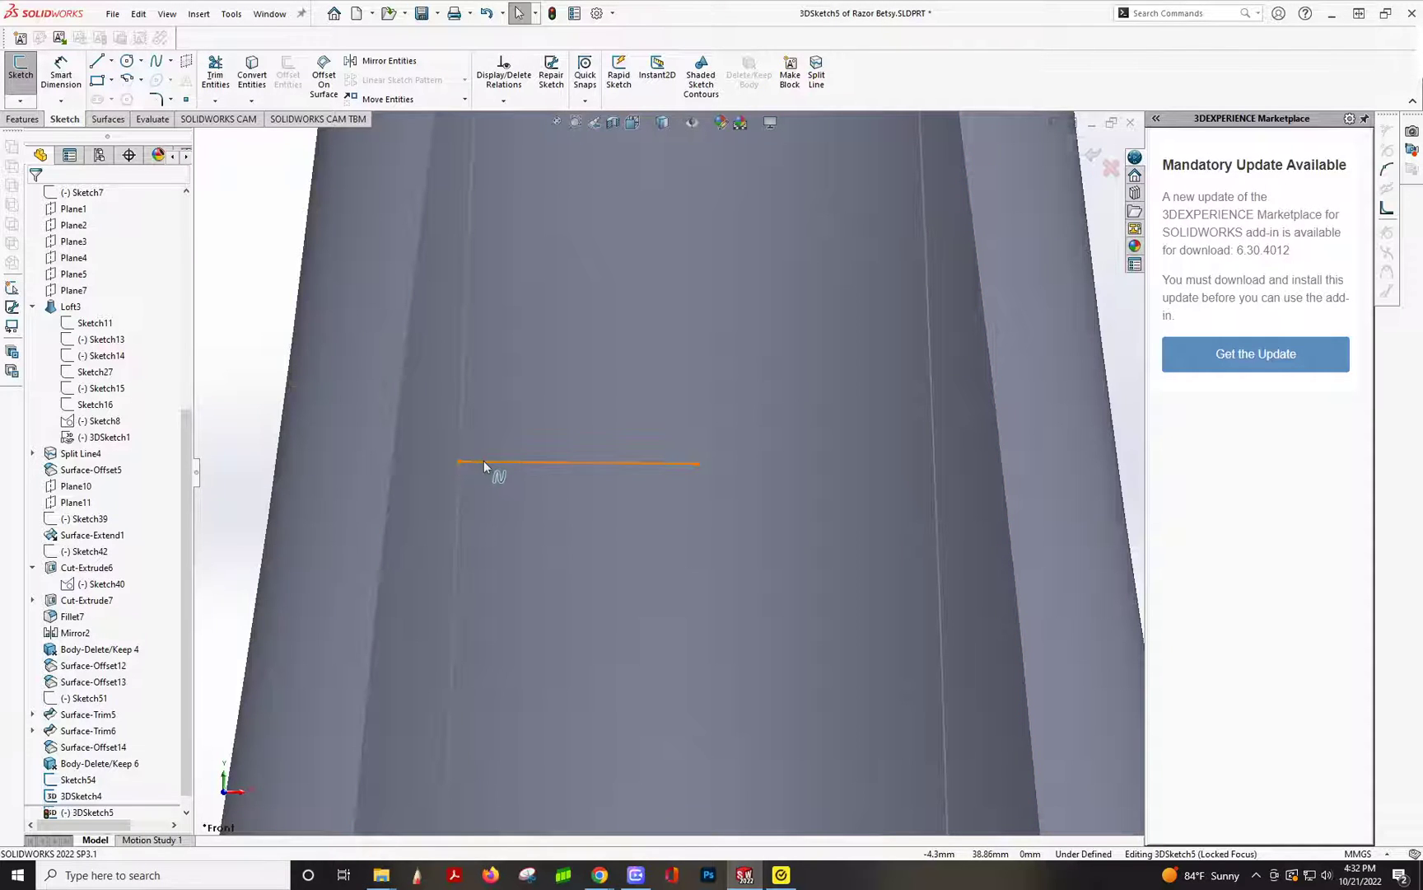
{"action": "left_click", "coordinate": [459, 462]}
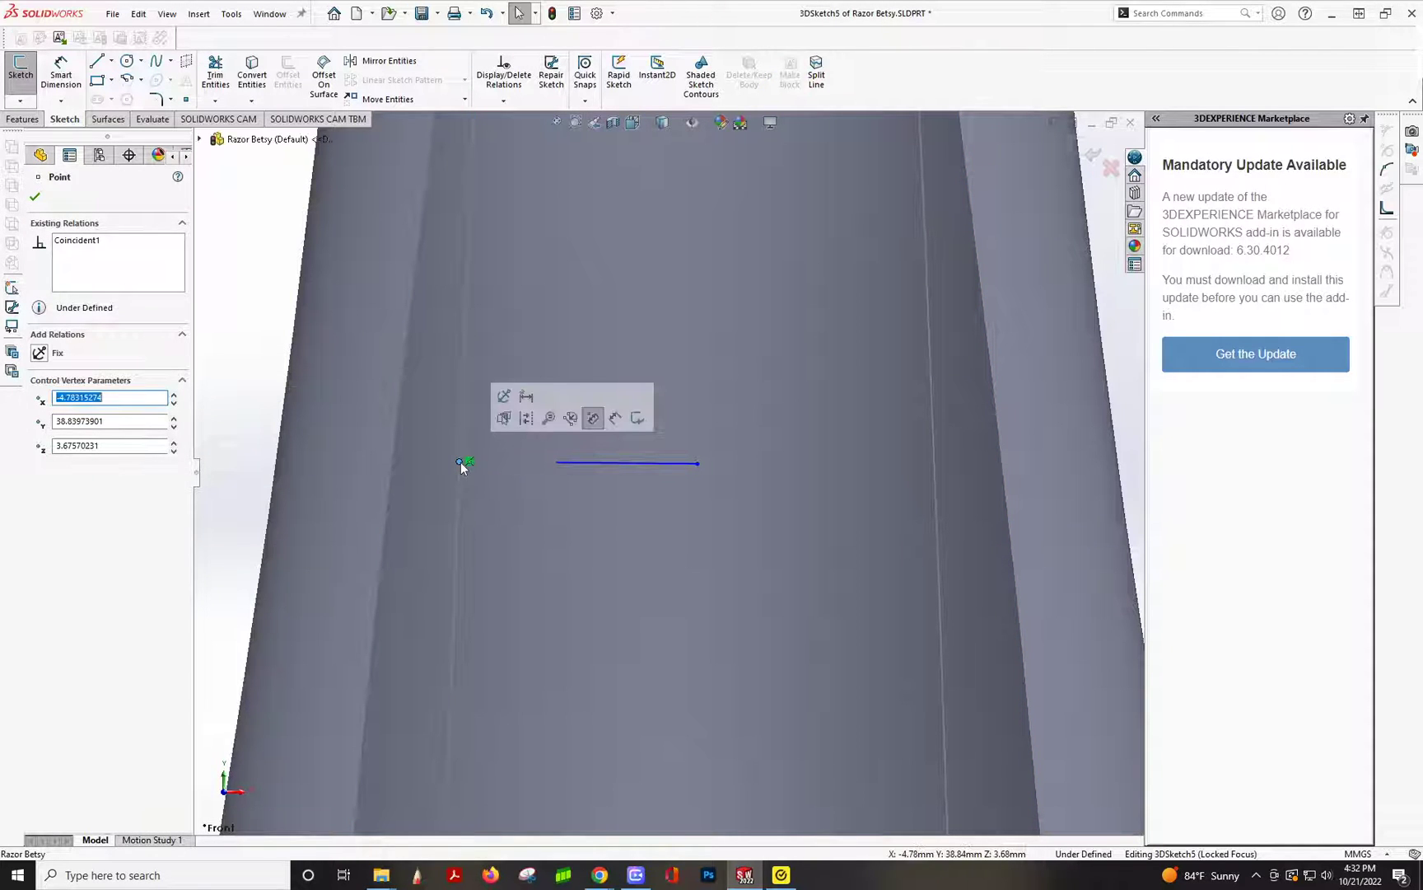
{"action": "scroll", "coordinate": [636, 501], "scroll_direction": "up", "scroll_amount": 6}
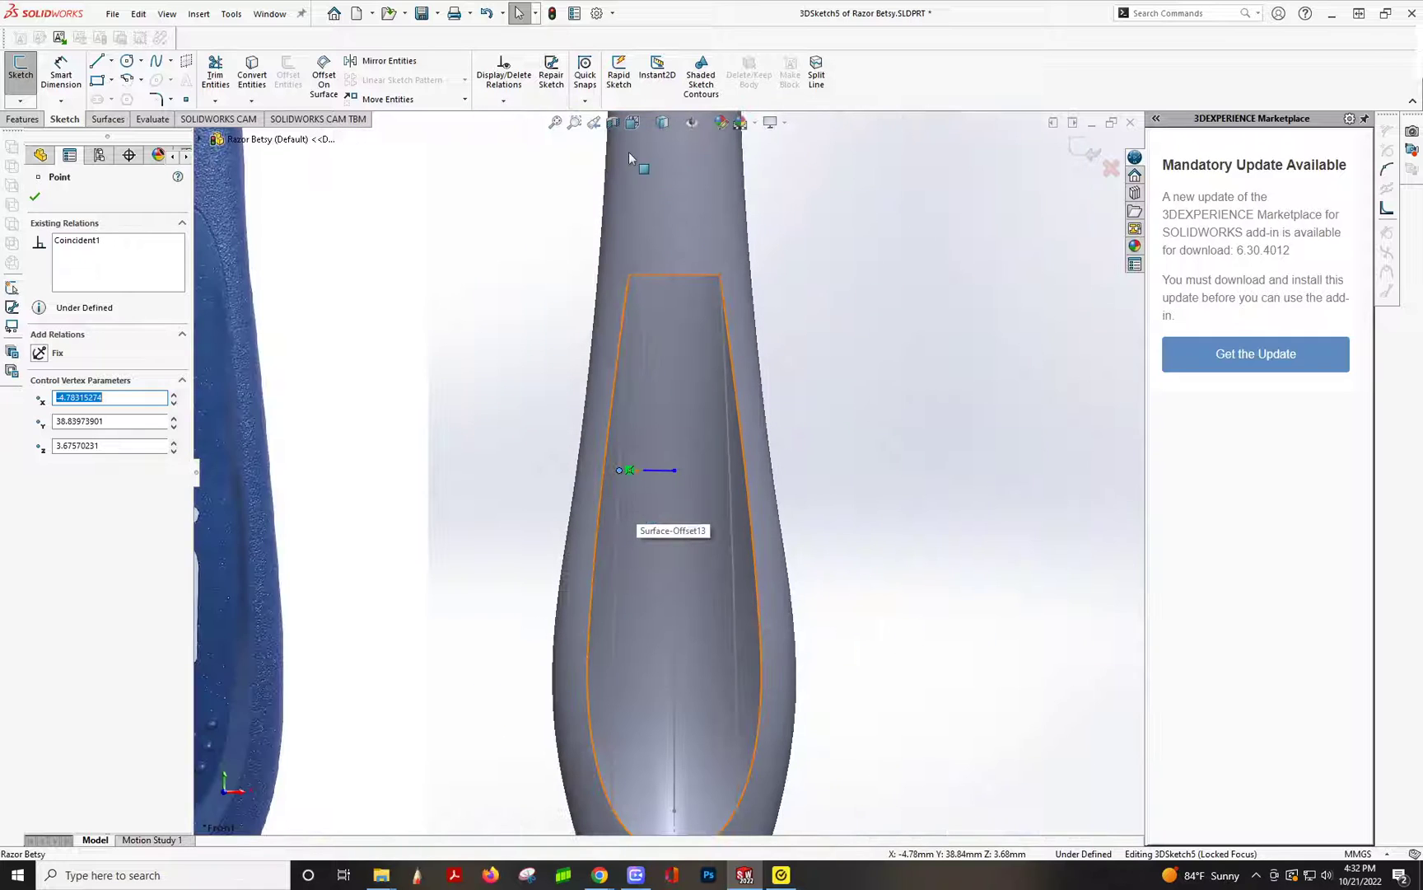
{"action": "left_click", "coordinate": [659, 125]}
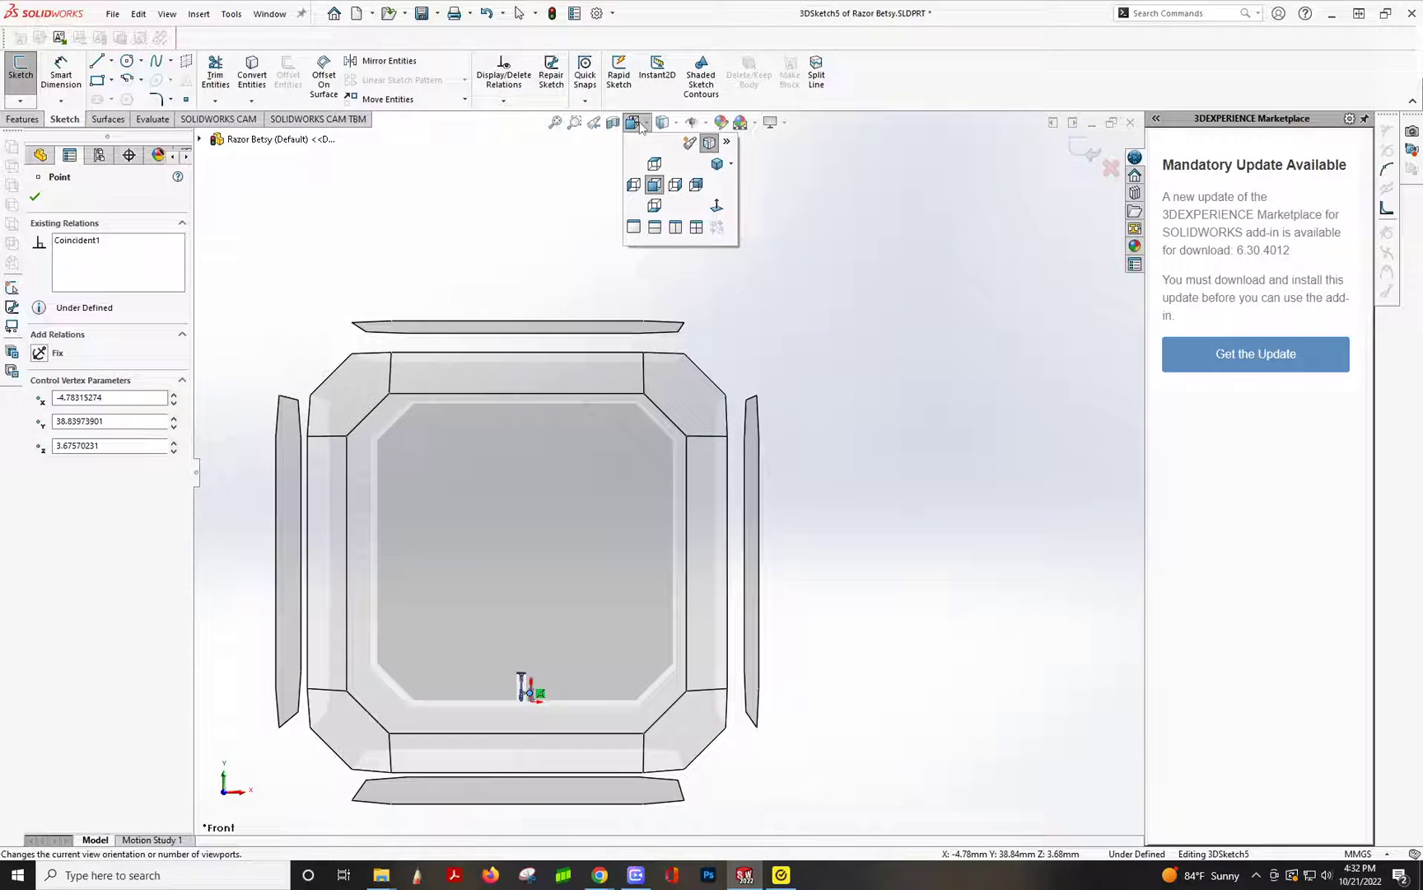
{"action": "left_click", "coordinate": [658, 214]}
{"action": "scroll", "coordinate": [745, 478], "scroll_direction": "down", "scroll_amount": 10}
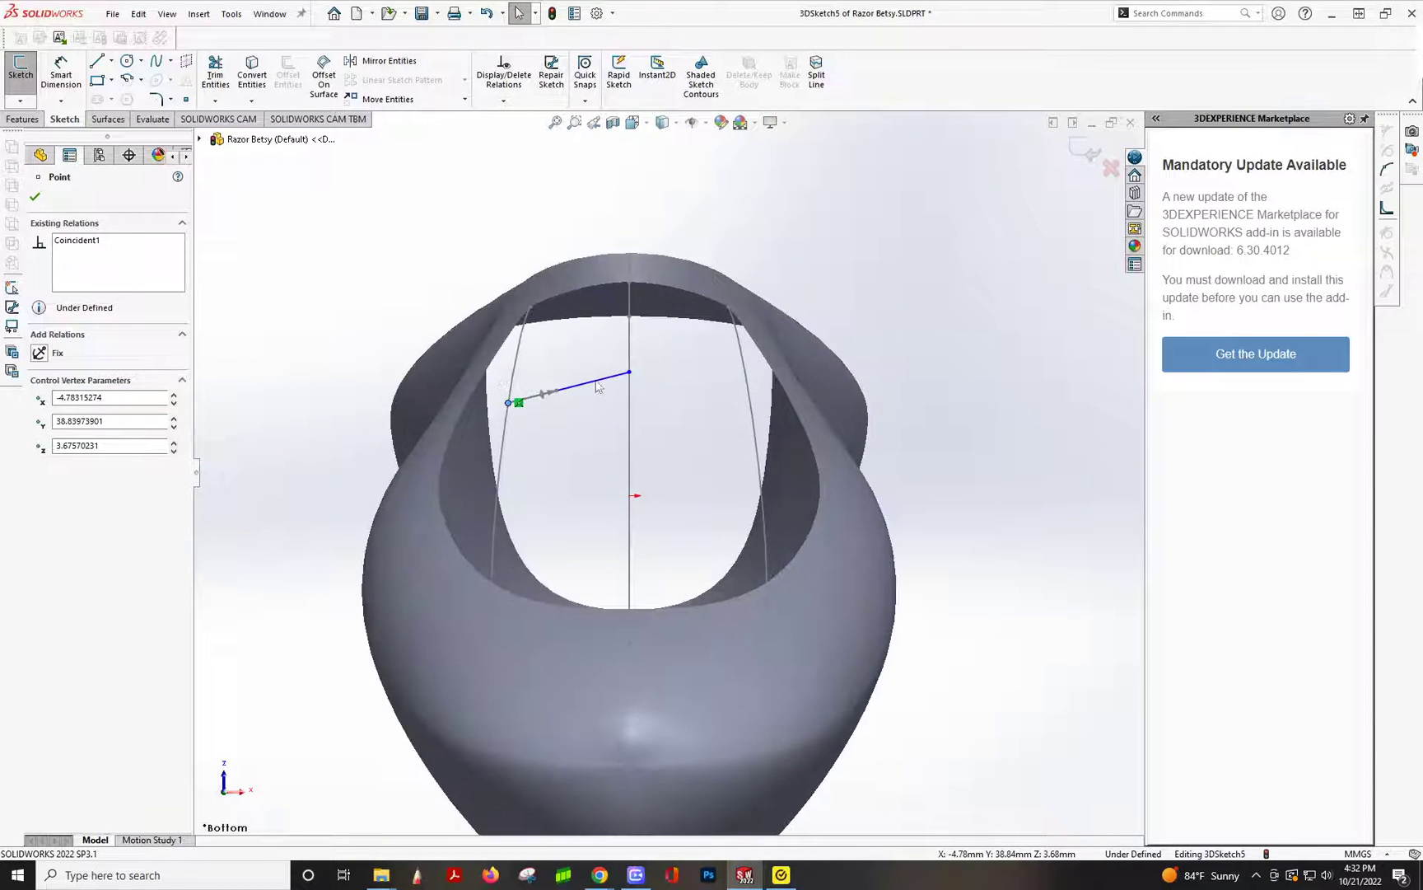
{"action": "left_click", "coordinate": [614, 381]}
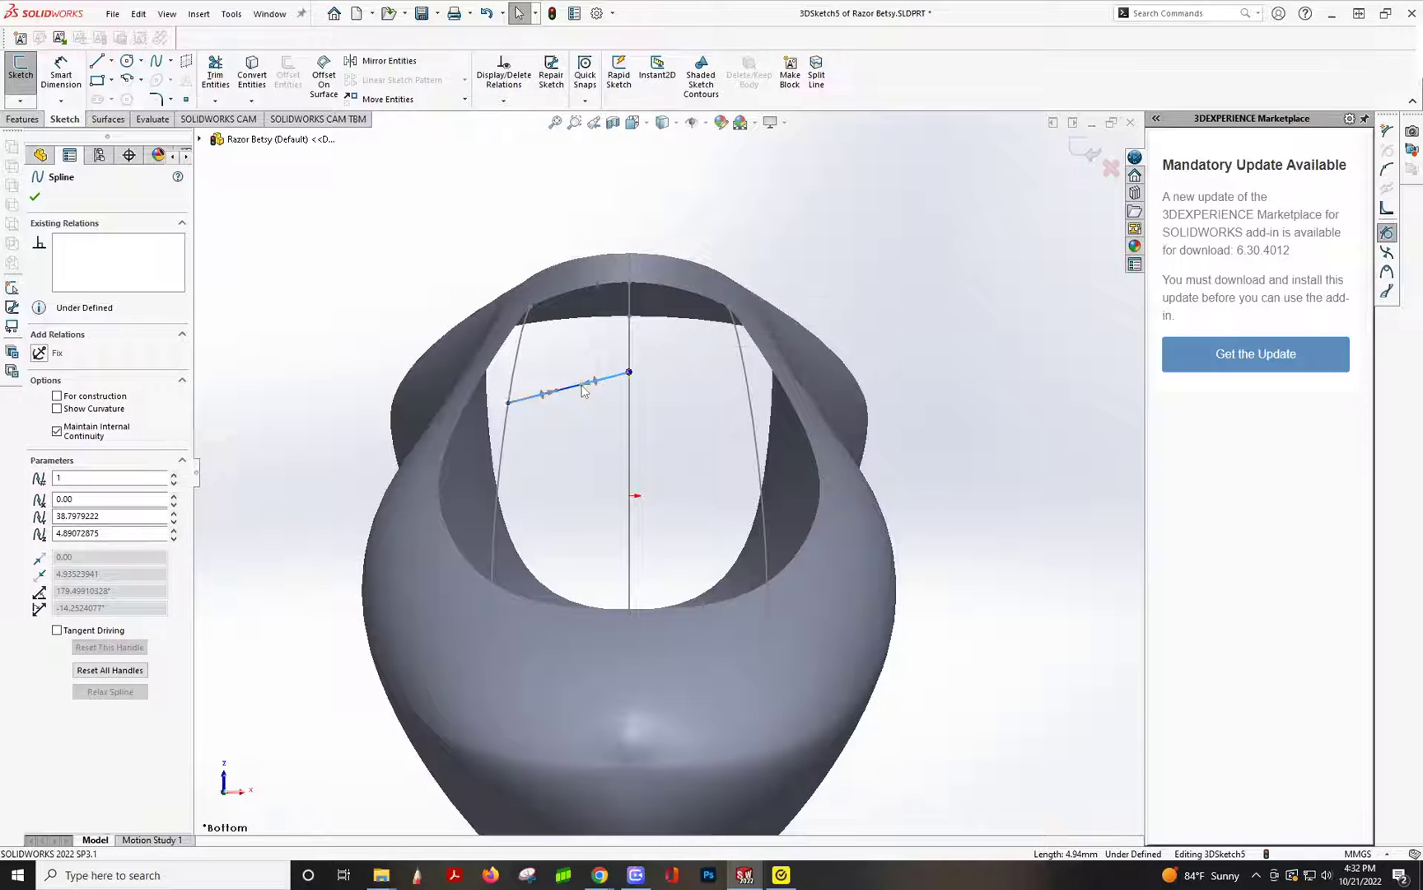
{"action": "left_click_drag", "start_coordinate": [593, 383], "coordinate": [588, 375]}
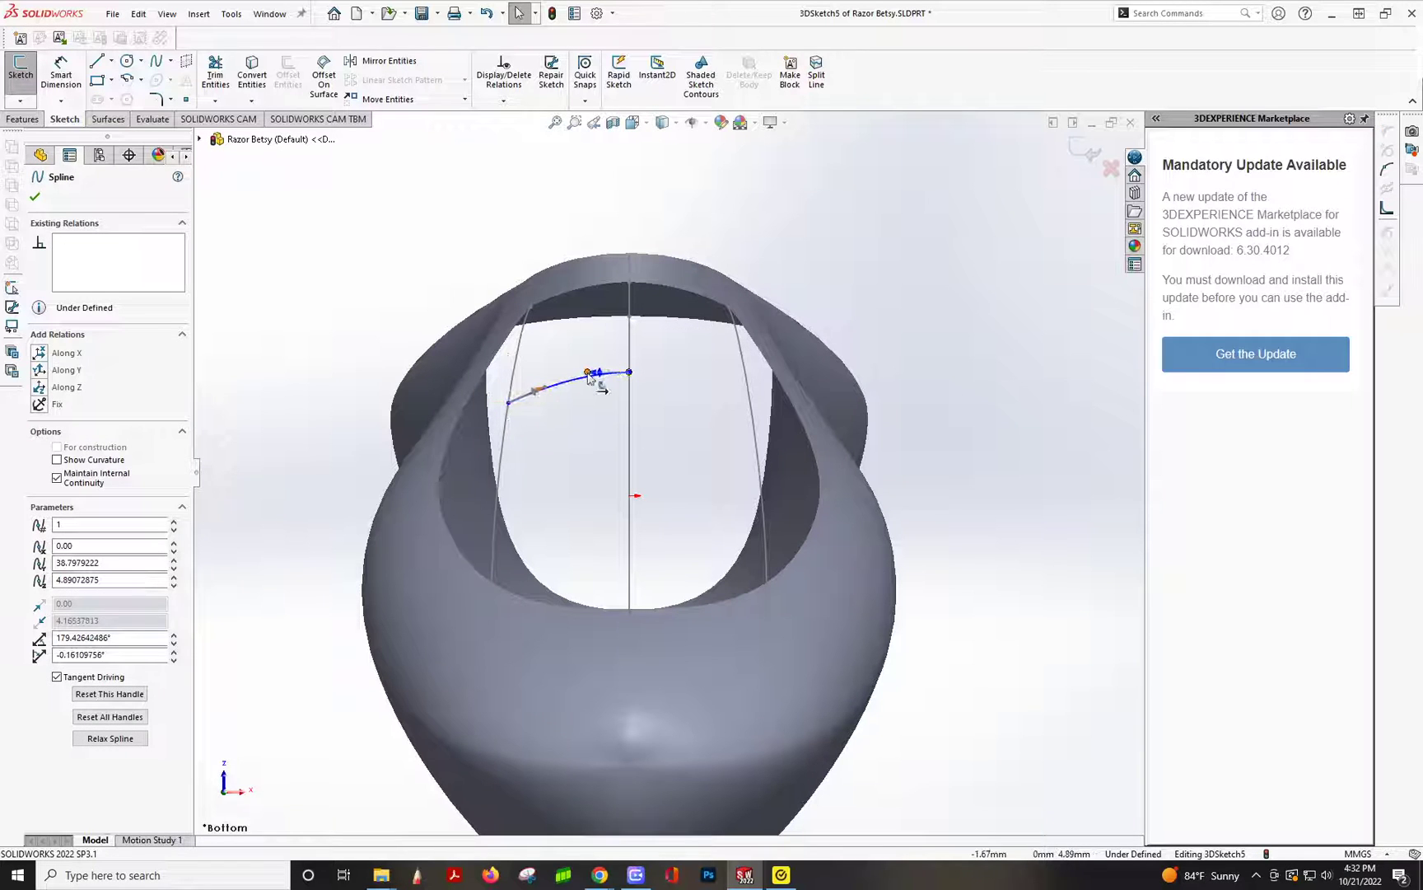
{"action": "left_click", "coordinate": [38, 353]}
- Adjust the tangent handle at the spline's outer end to about -27° to refine the arched shape
{"action": "scroll", "coordinate": [567, 362], "scroll_direction": "down", "scroll_amount": 2}
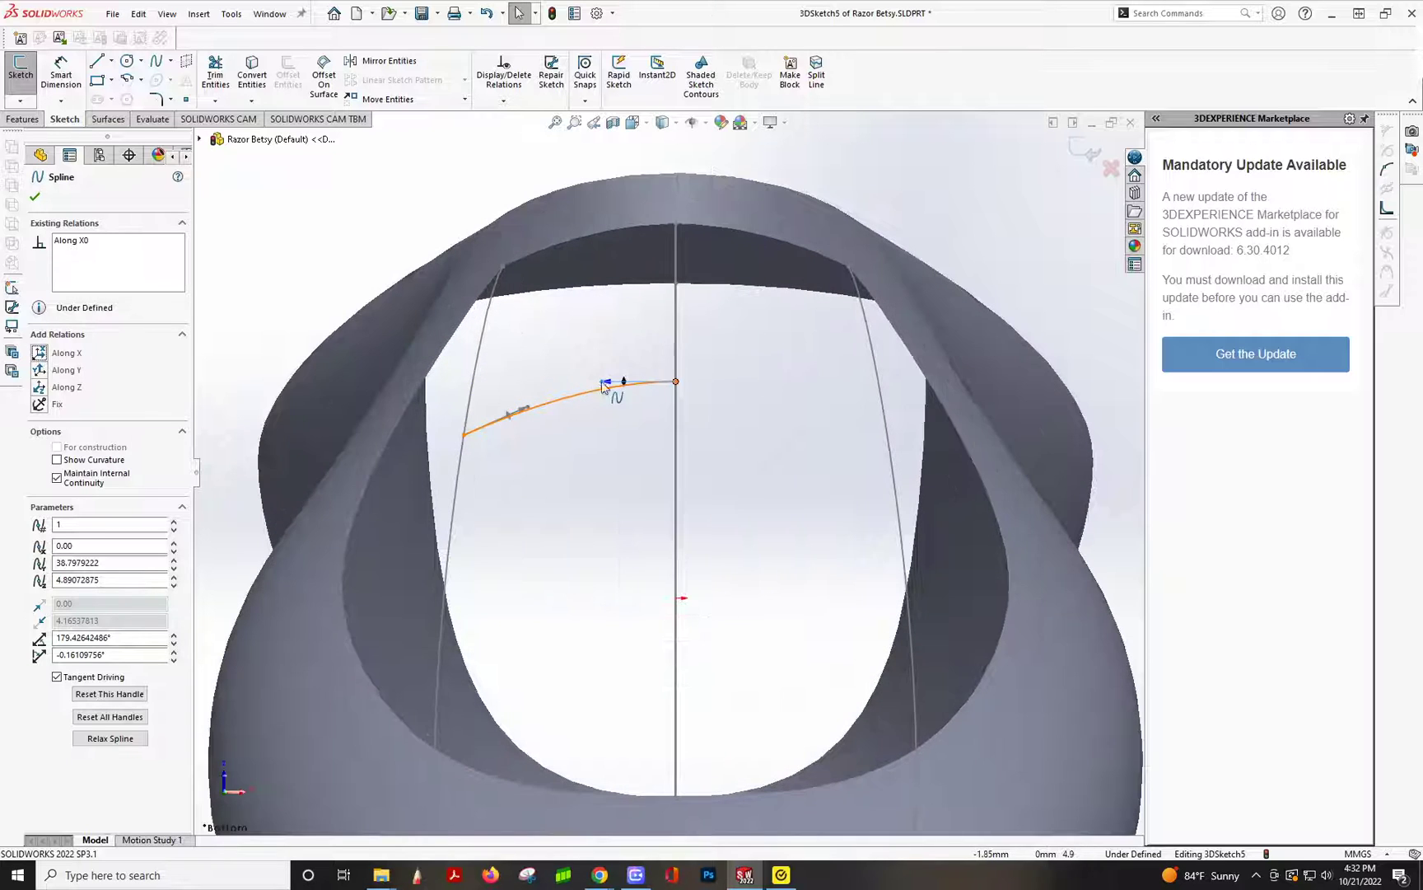
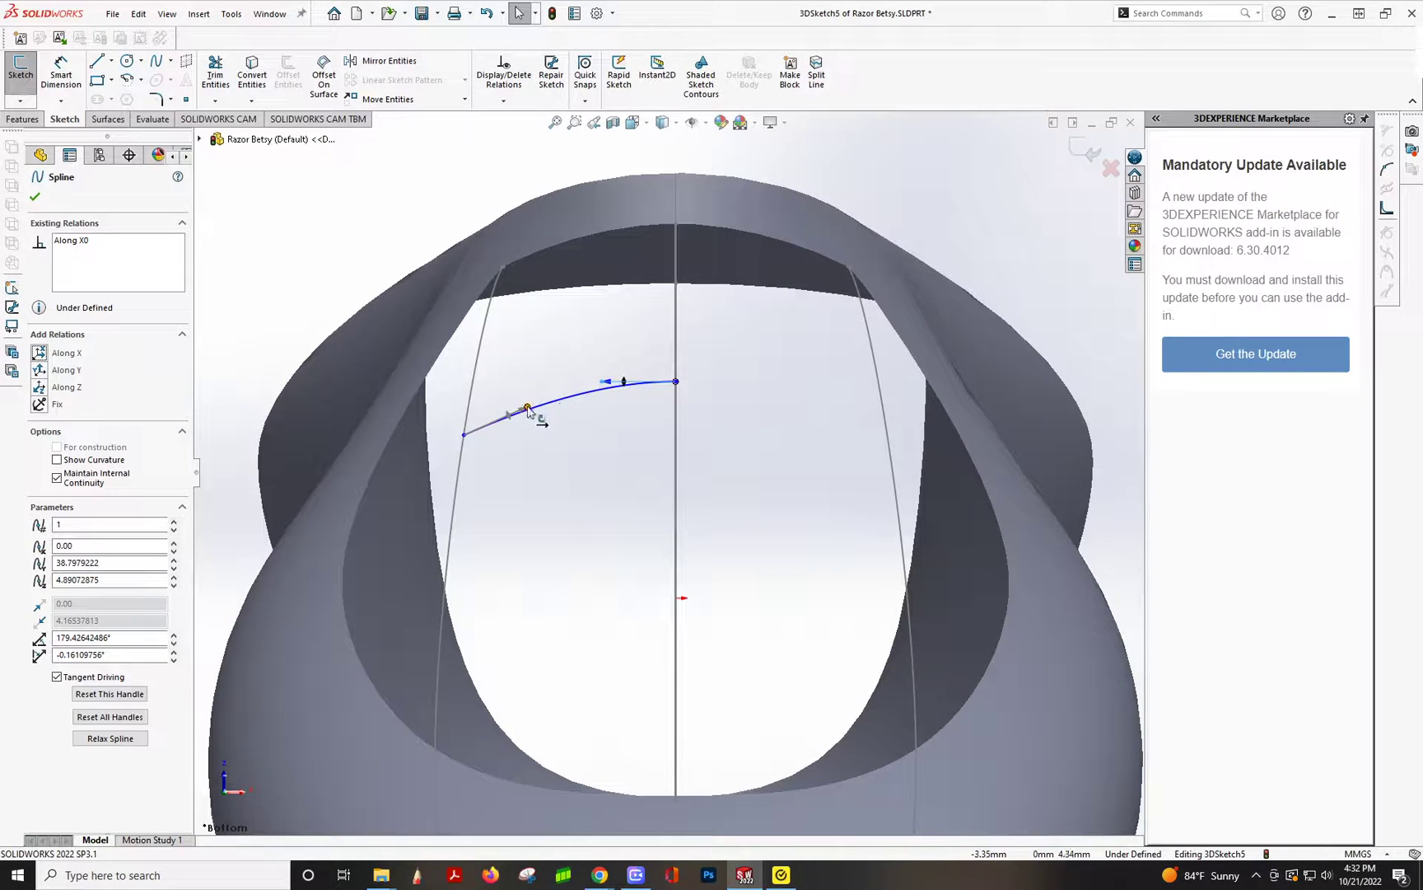
{"action": "left_click", "coordinate": [527, 409]}
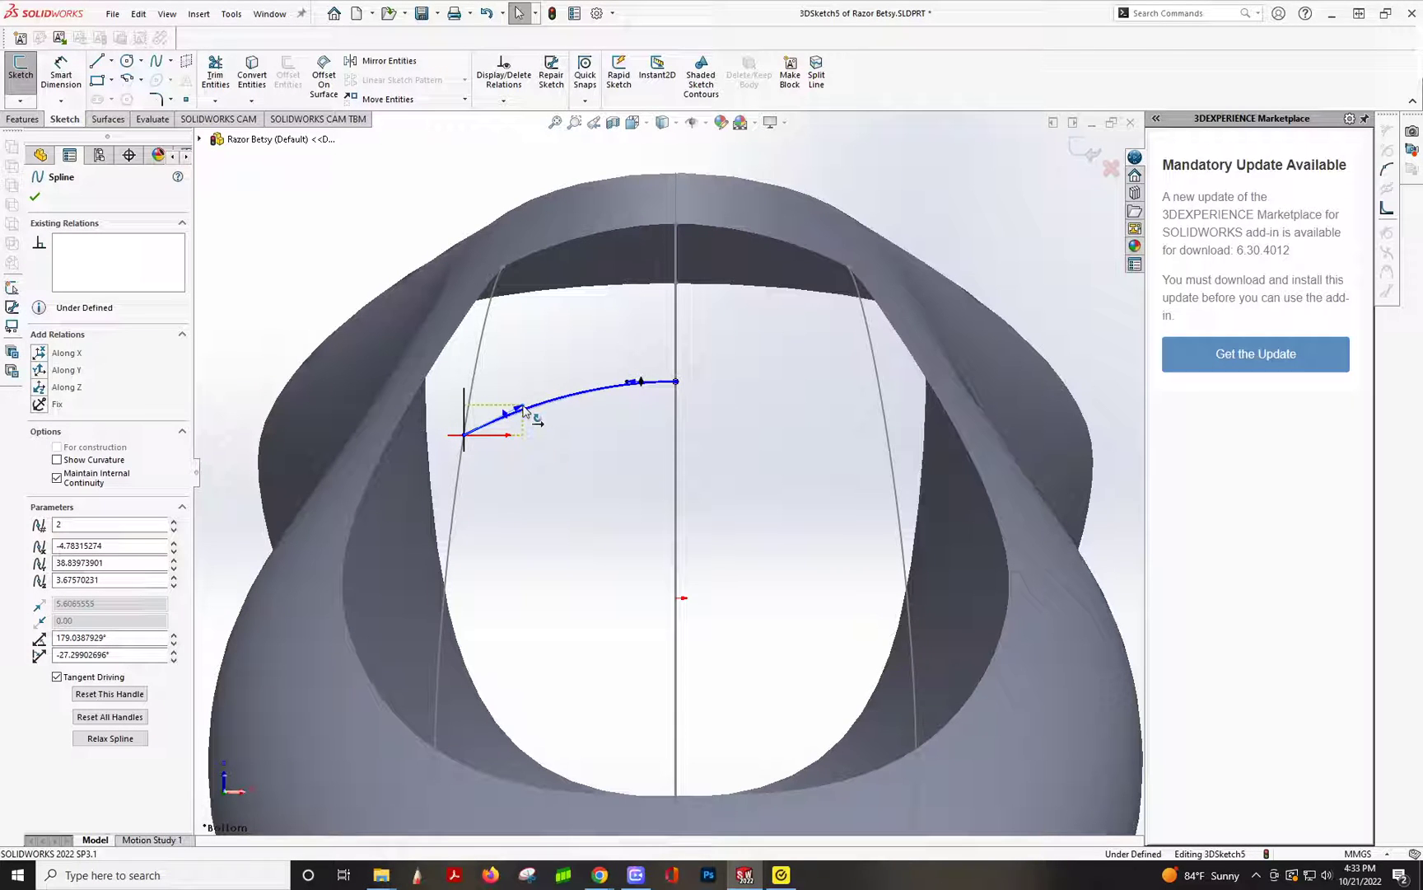
{"action": "left_click_drag", "start_coordinate": [523, 410], "coordinate": [520, 408]}
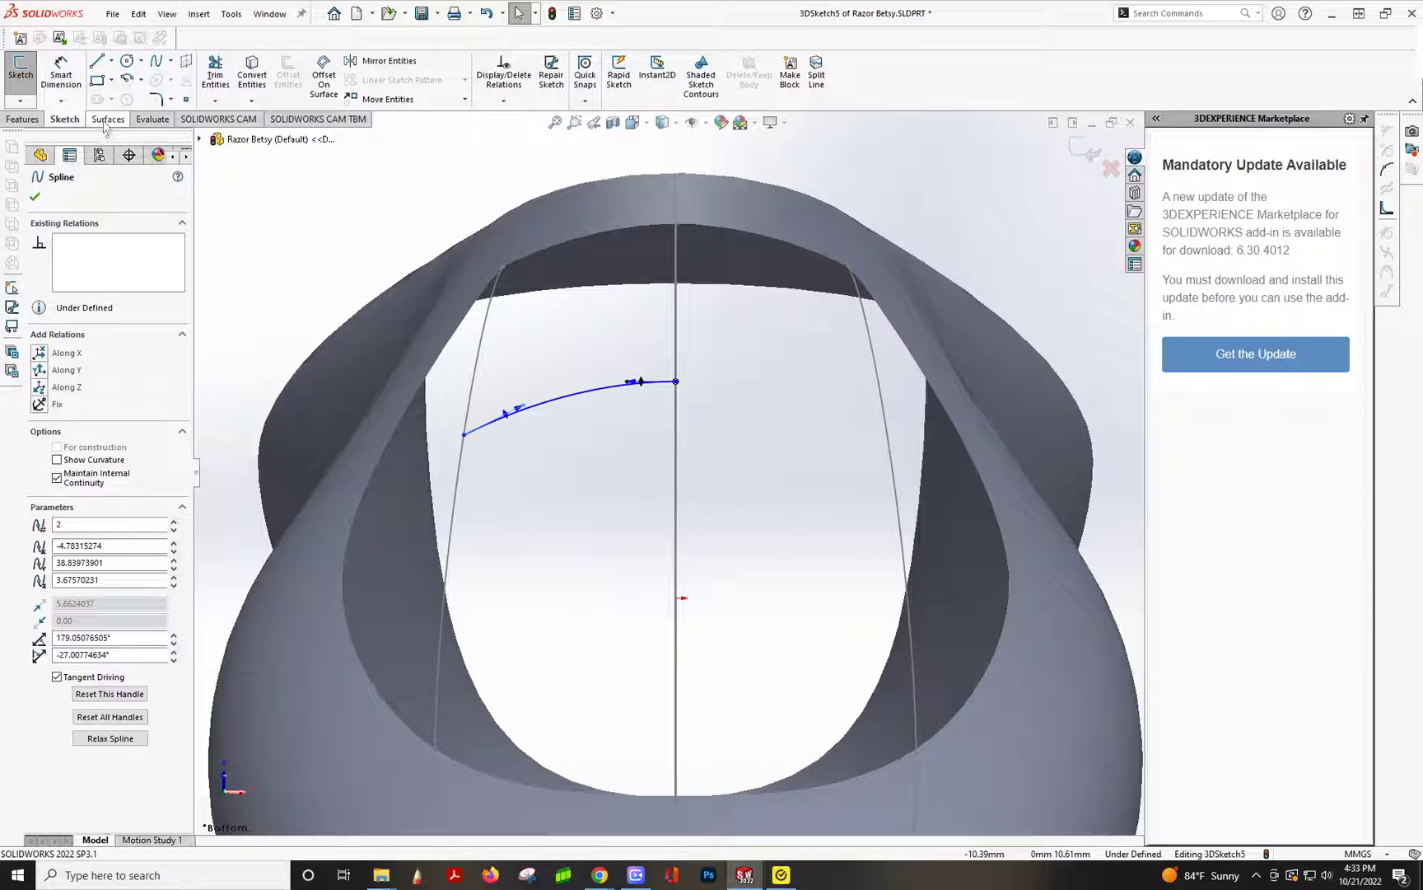
- Mirror the arched spline about the Right Plane, keeping the original
{"action": "left_click", "coordinate": [383, 65]}
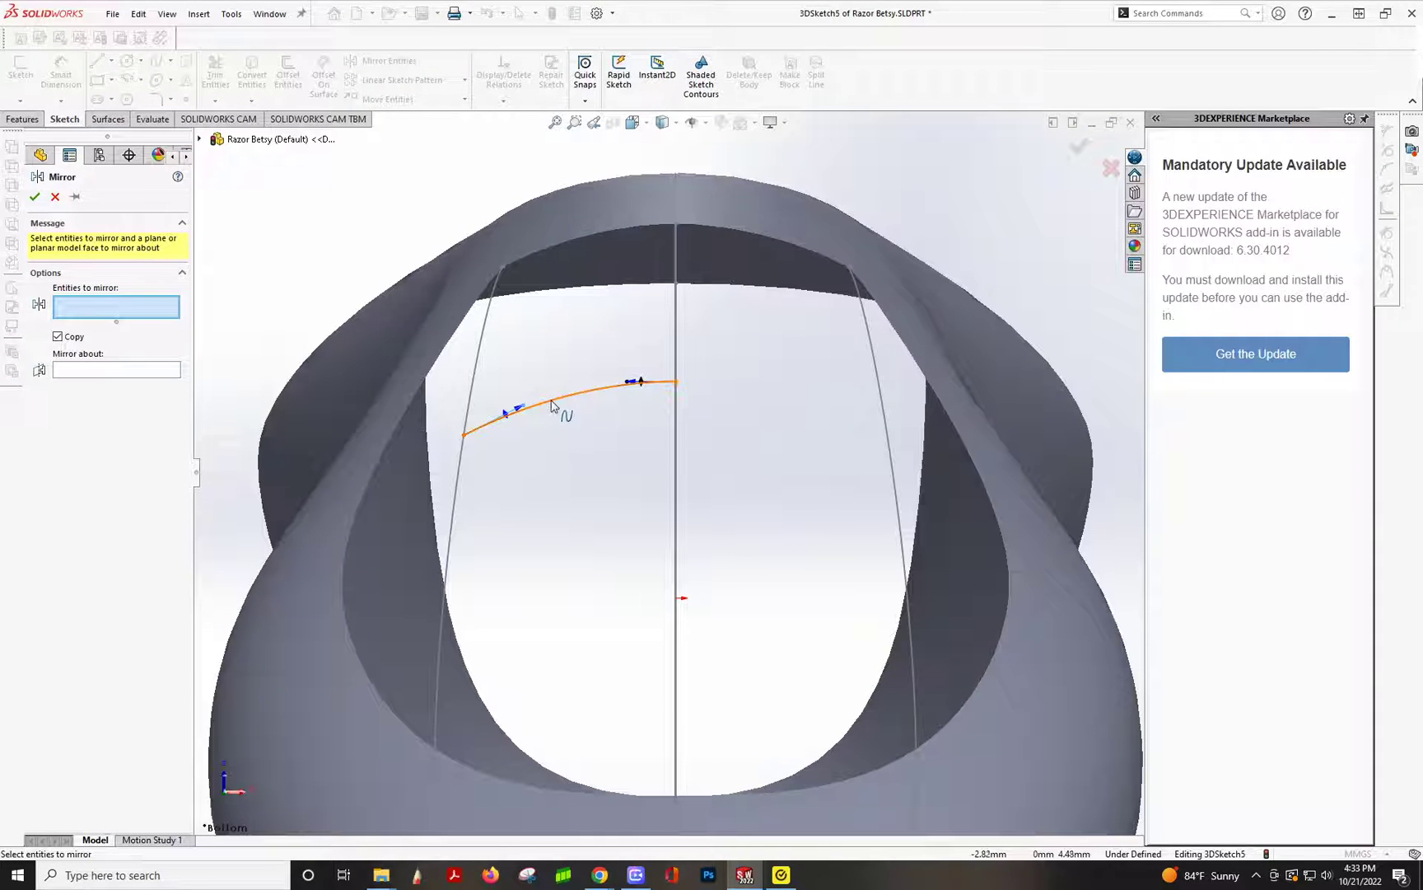
{"action": "left_click", "coordinate": [563, 401]}
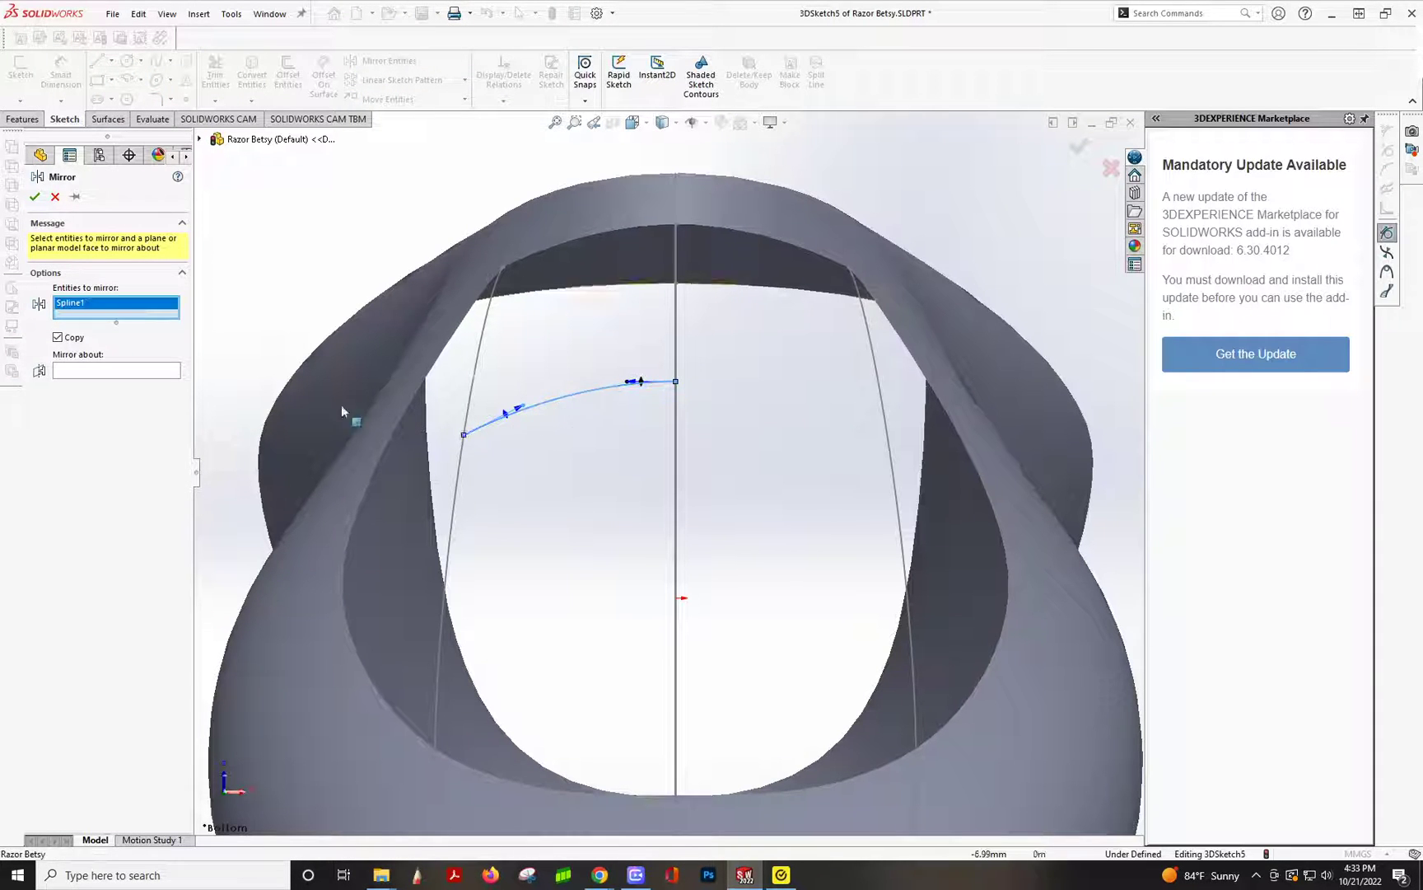
{"action": "left_click", "coordinate": [113, 370]}
{"action": "left_click", "coordinate": [200, 138]}
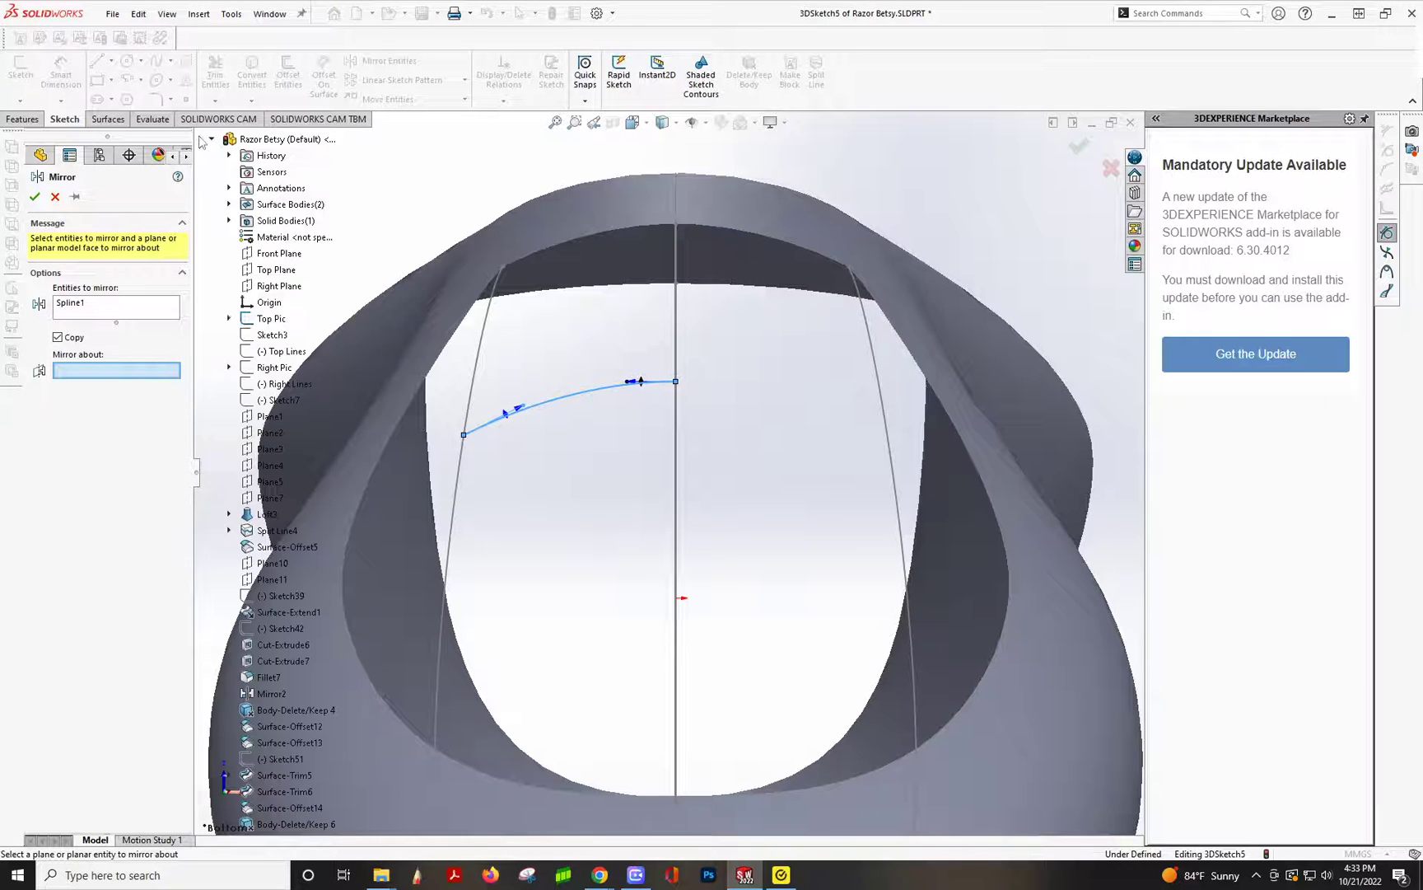
{"action": "left_click", "coordinate": [274, 286]}
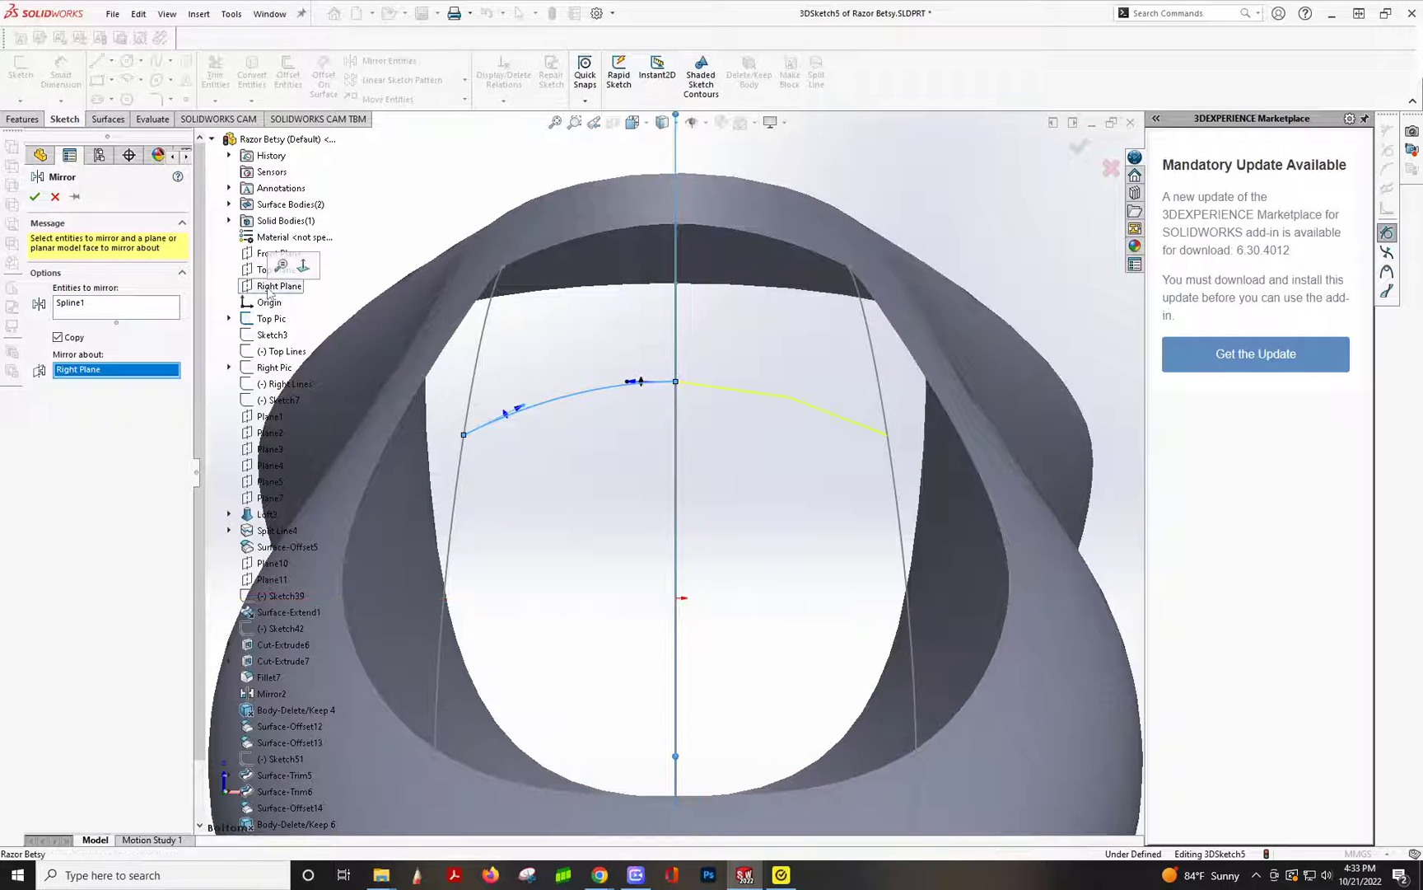
{"action": "left_click", "coordinate": [35, 196]}
- Start a lofted surface with the recess's upper edge, the mirrored cross spline 3DSketch5 and the lower edge as profiles
{"action": "scroll", "coordinate": [684, 404], "scroll_direction": "up", "scroll_amount": 3}
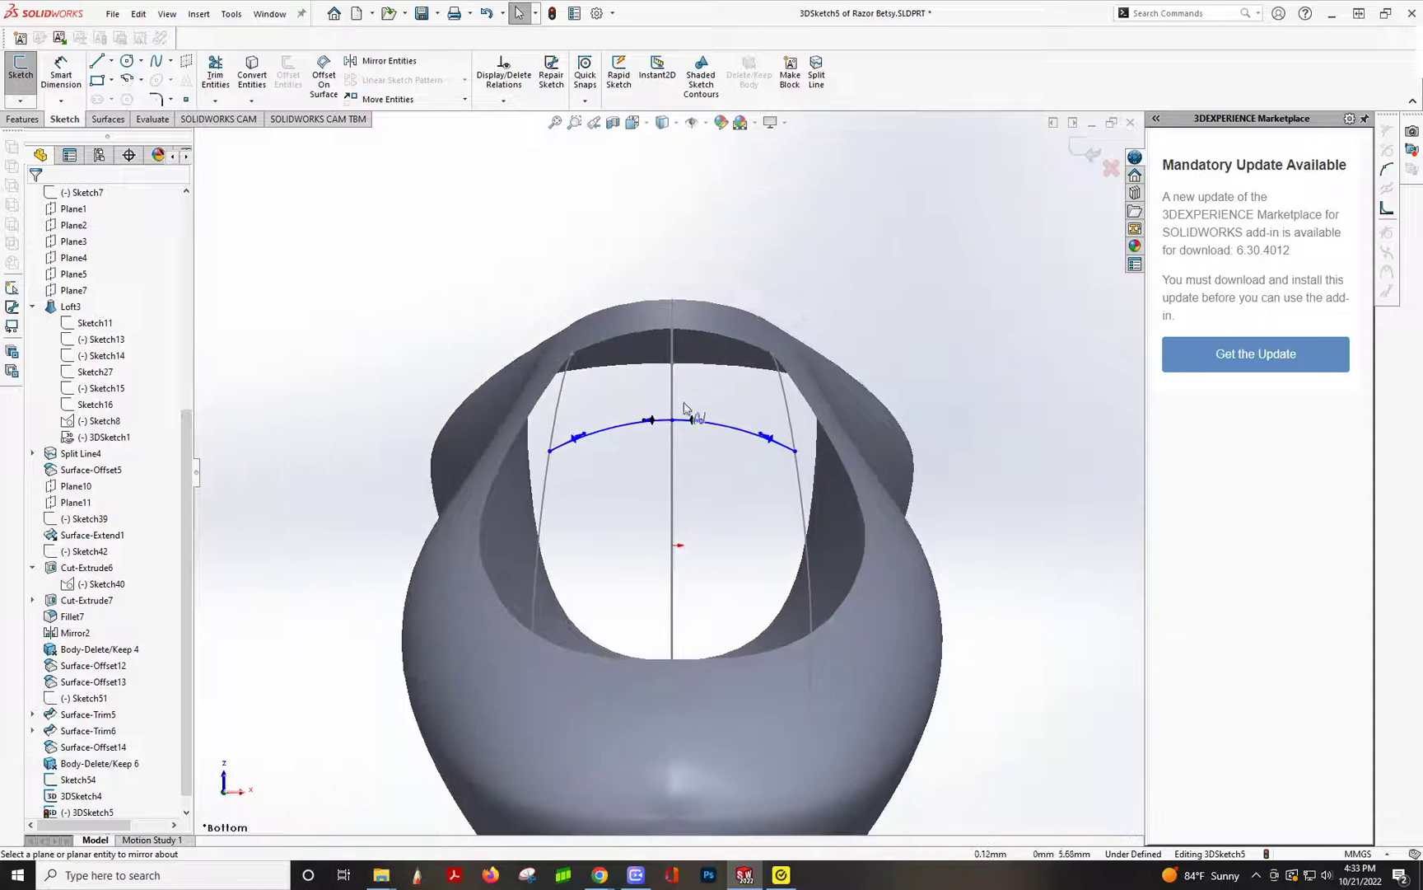
{"action": "middle_click_drag", "start_coordinate": [755, 394], "coordinate": [634, 505]}
{"action": "scroll", "coordinate": [634, 505], "scroll_direction": "up", "scroll_amount": 6}
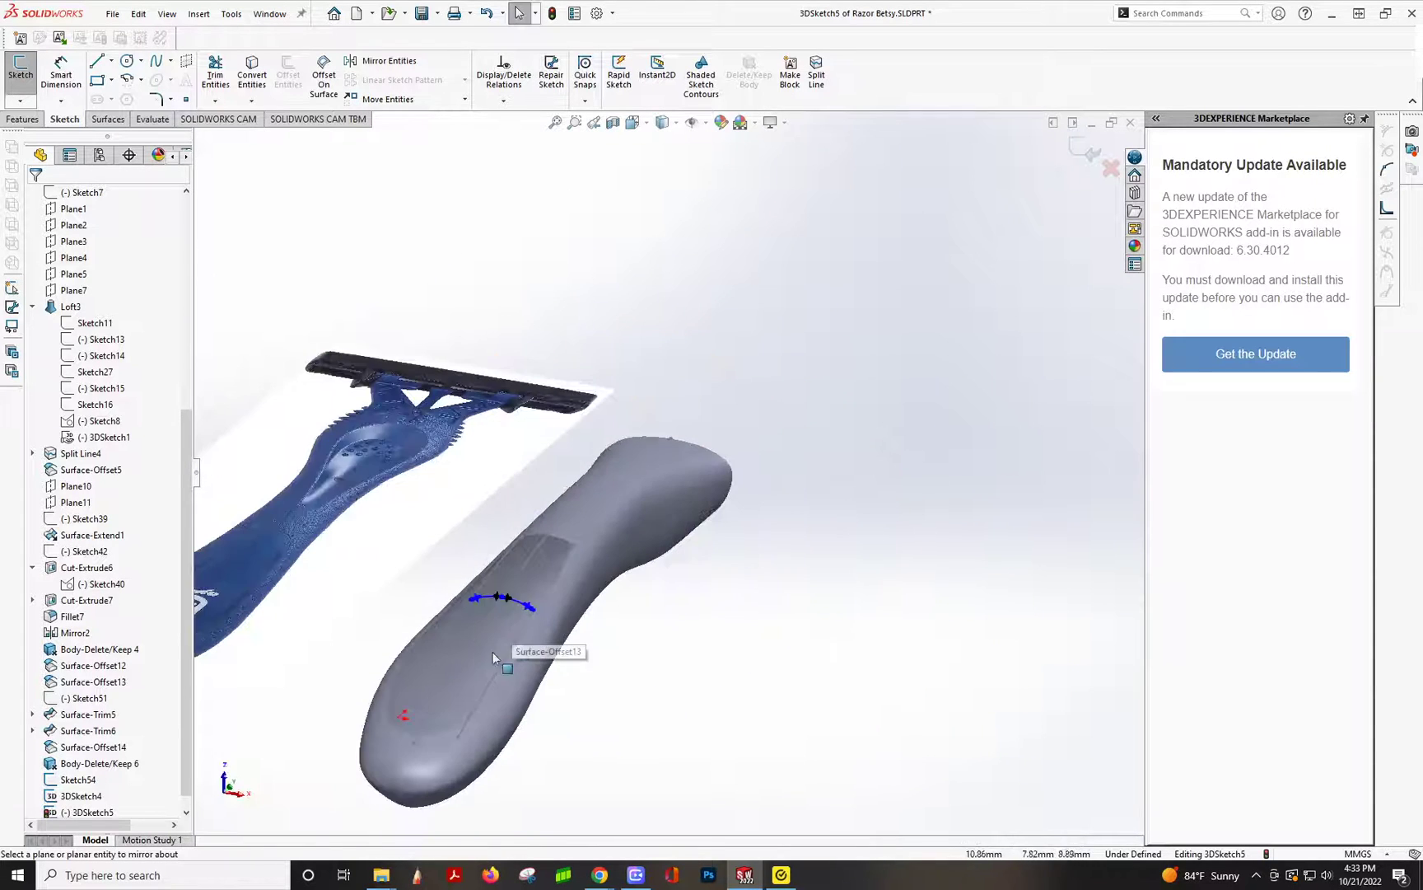
{"action": "middle_click_drag", "start_coordinate": [490, 650], "coordinate": [435, 747]}
{"action": "scroll", "coordinate": [436, 748], "scroll_direction": "up", "scroll_amount": 3}
{"action": "scroll", "coordinate": [524, 649], "scroll_direction": "down", "scroll_amount": 3}
{"action": "scroll", "coordinate": [541, 533], "scroll_direction": "down", "scroll_amount": 1}
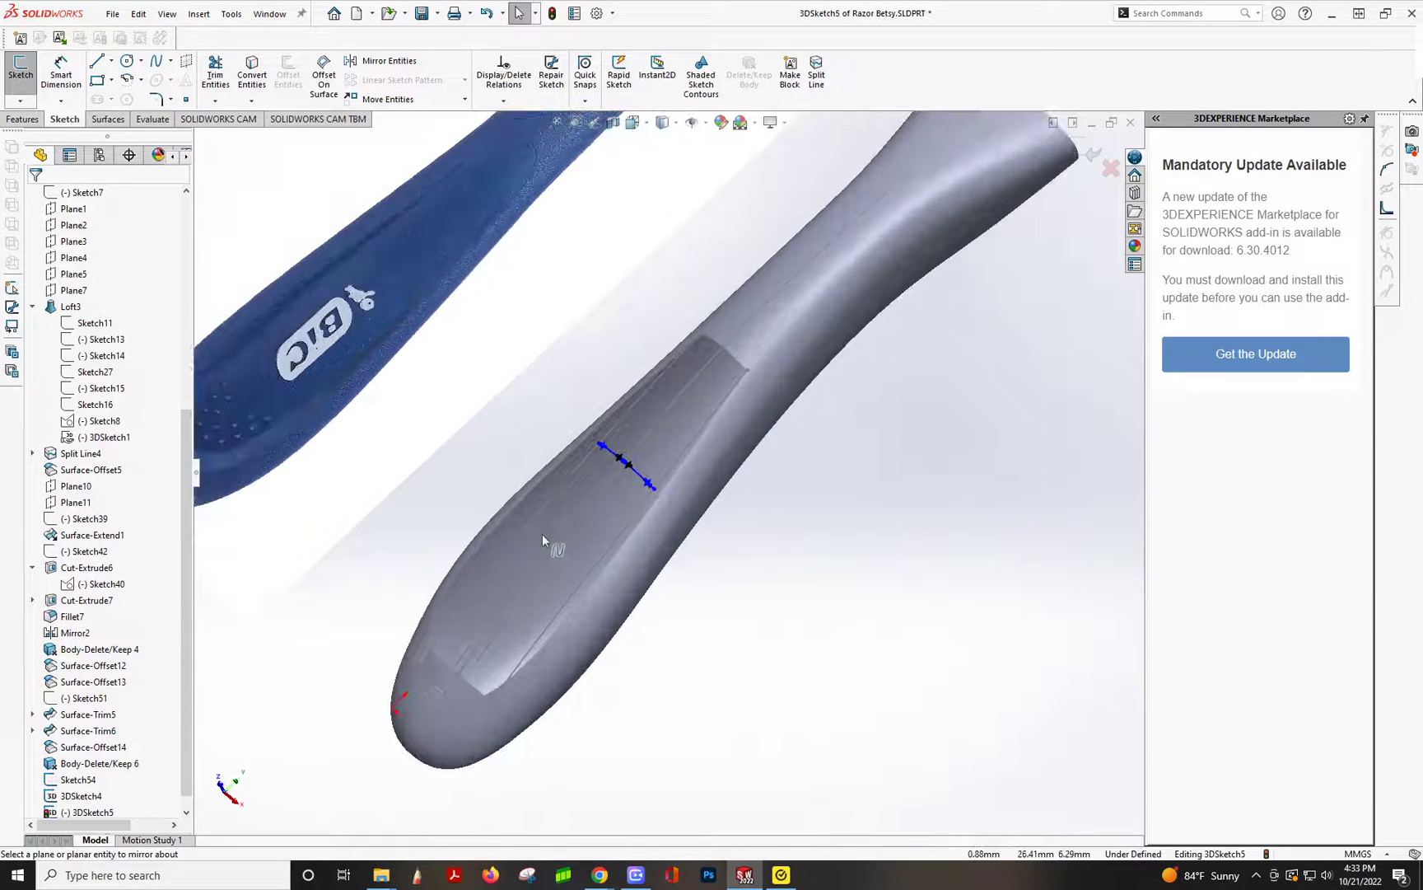
{"action": "left_click", "coordinate": [108, 119]}
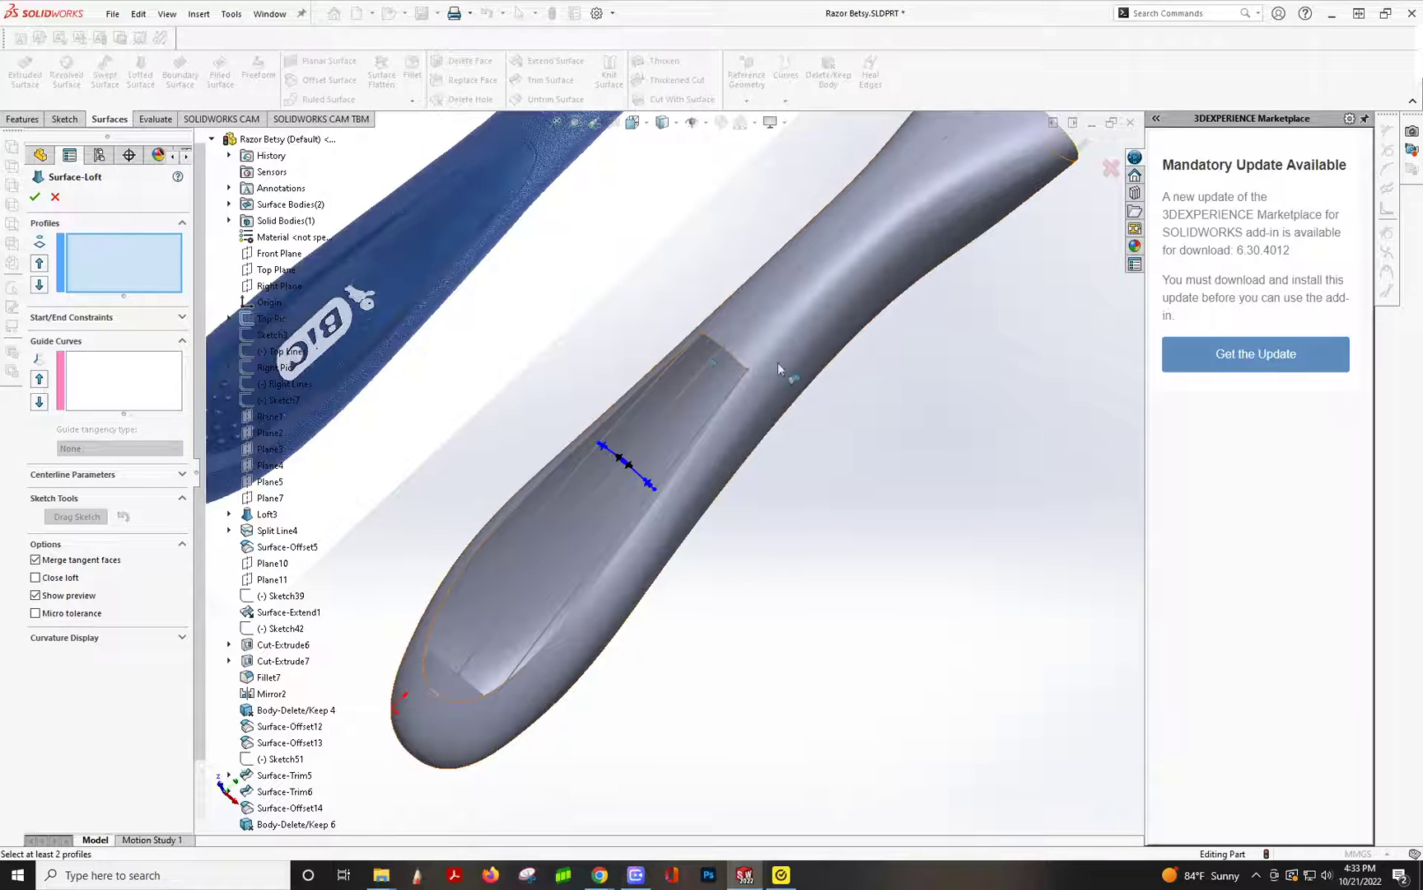
{"action": "left_click", "coordinate": [711, 337]}
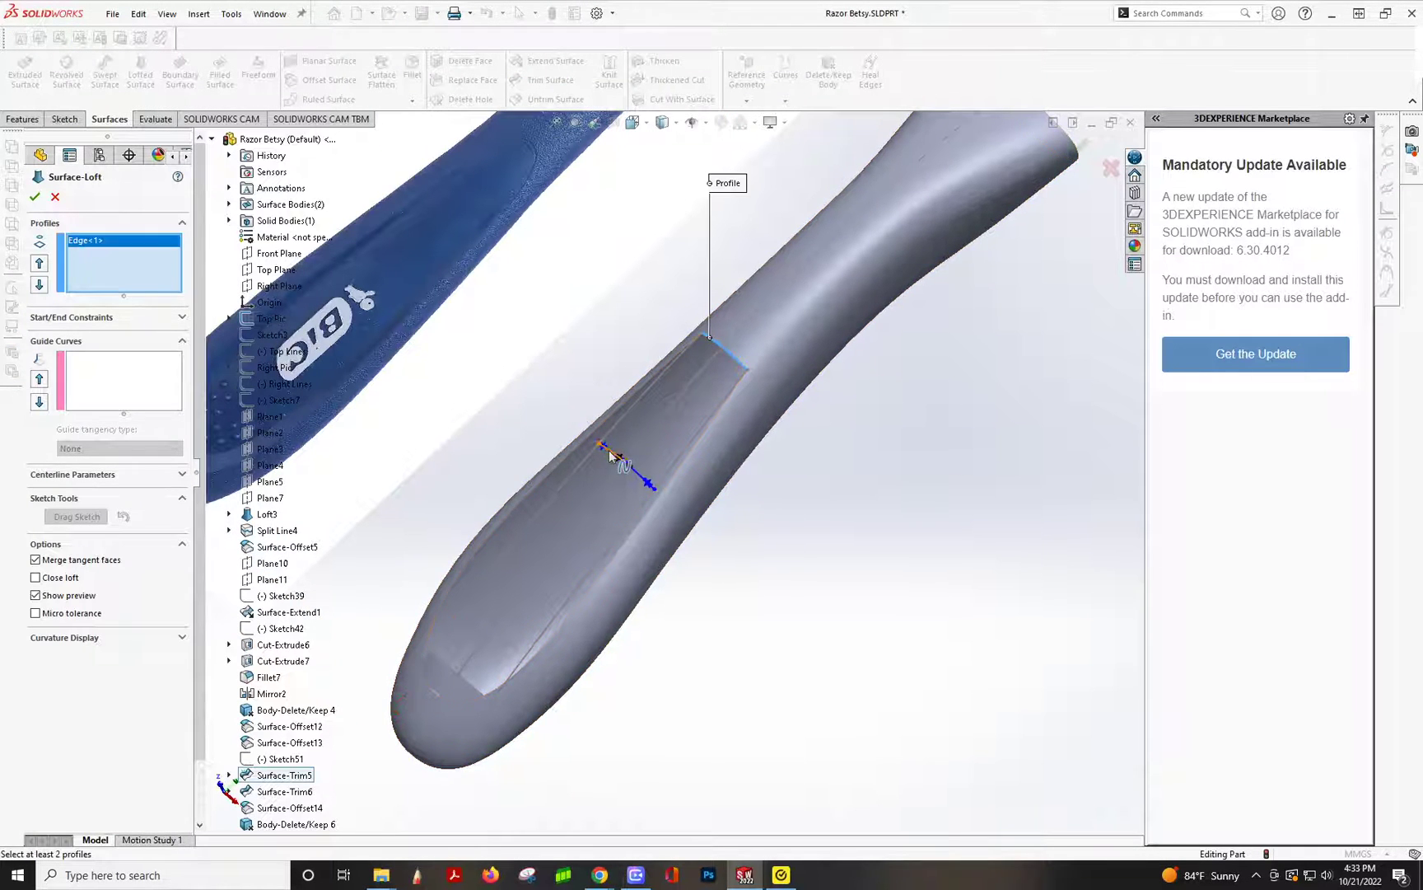
{"action": "left_click", "coordinate": [615, 454]}
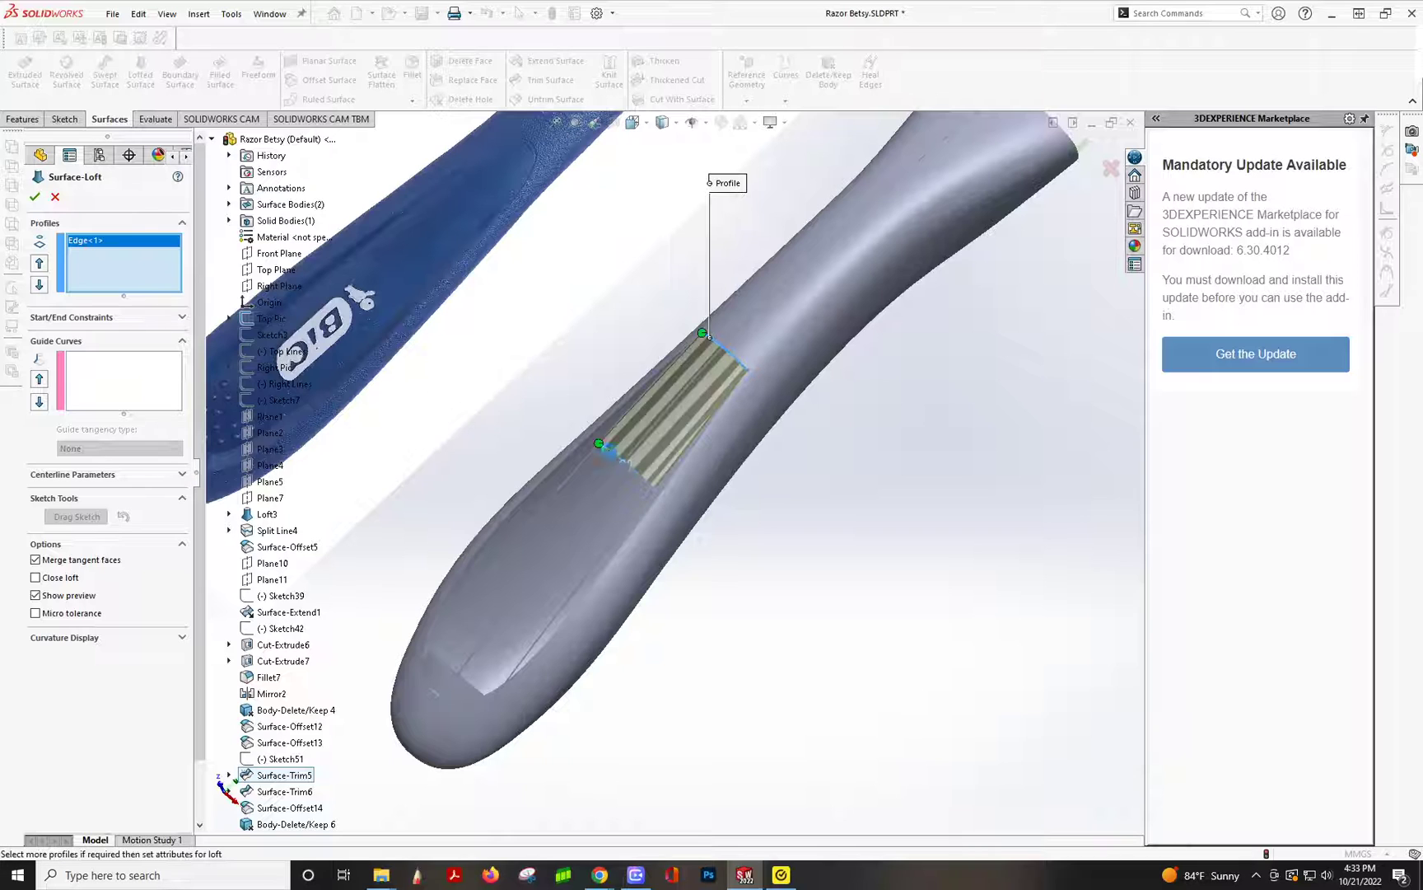
{"action": "left_click", "coordinate": [442, 665]}
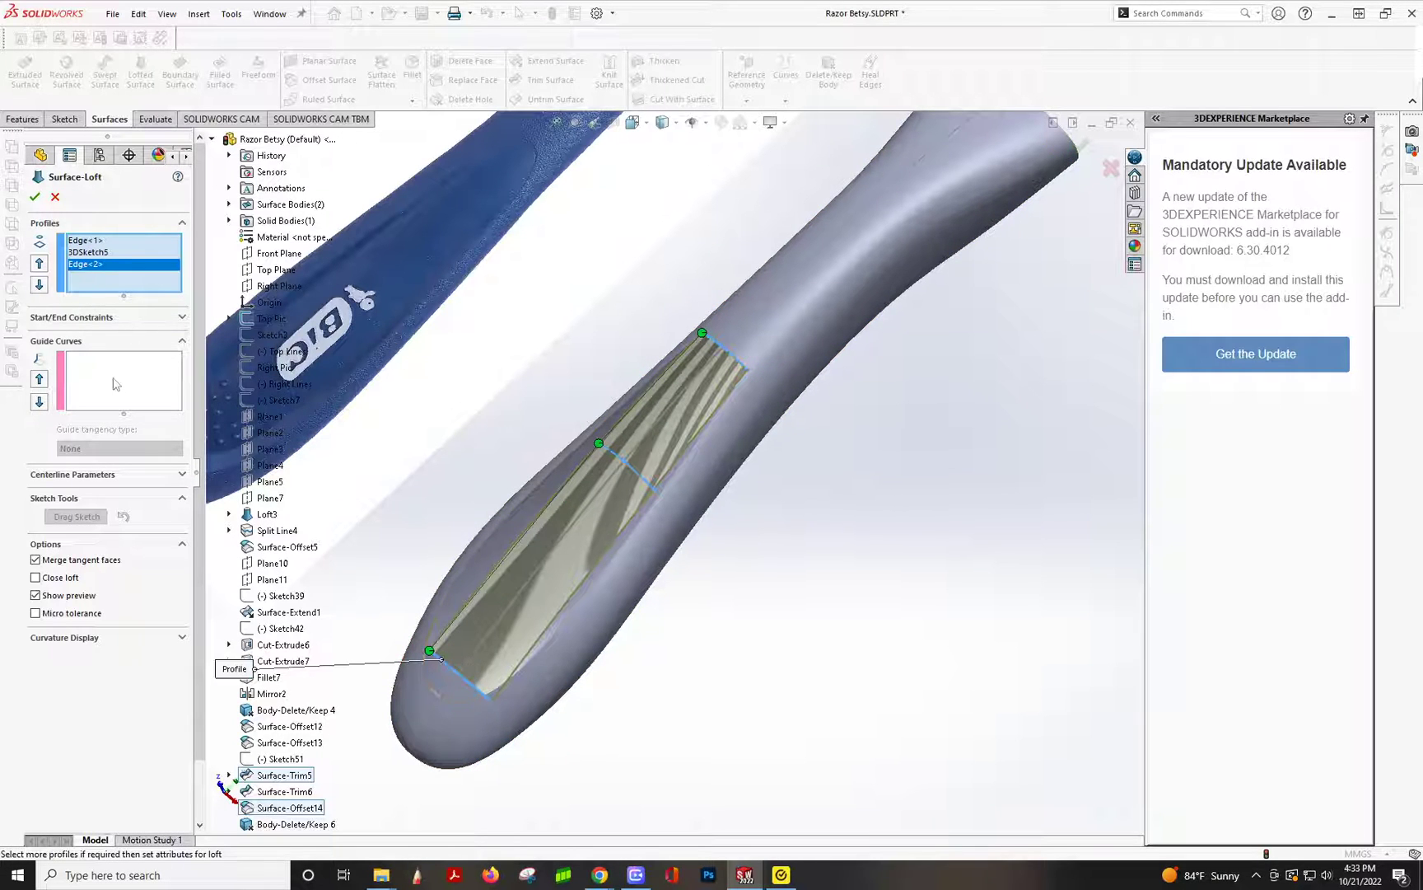
- Set the loft's start and end constraints to Tangency To Face
{"action": "left_click", "coordinate": [85, 240]}
{"action": "left_click", "coordinate": [83, 317]}
{"action": "left_click", "coordinate": [115, 350]}
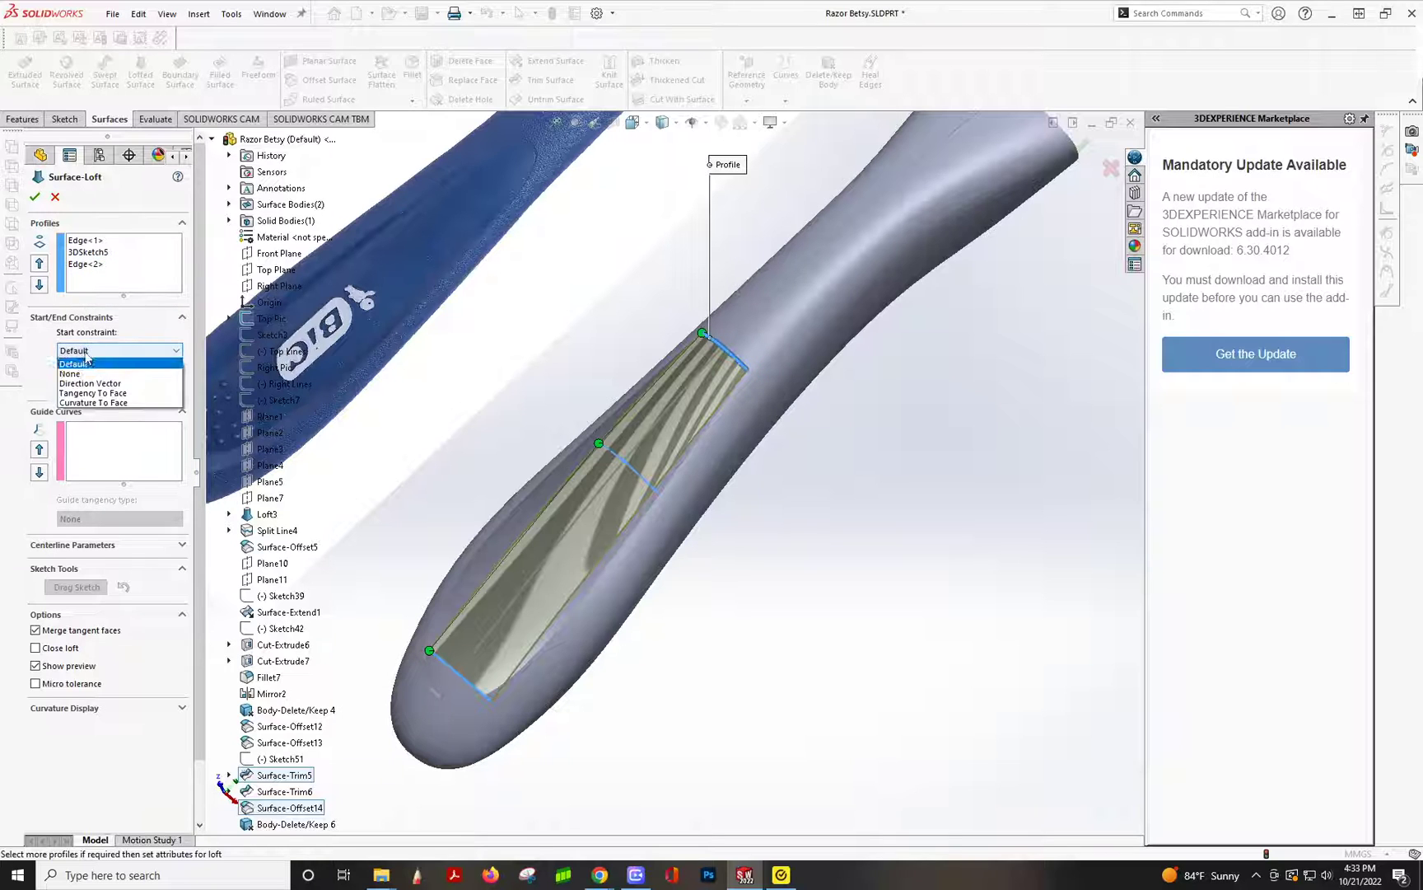
{"action": "left_click", "coordinate": [100, 396]}
{"action": "left_click", "coordinate": [100, 412]}
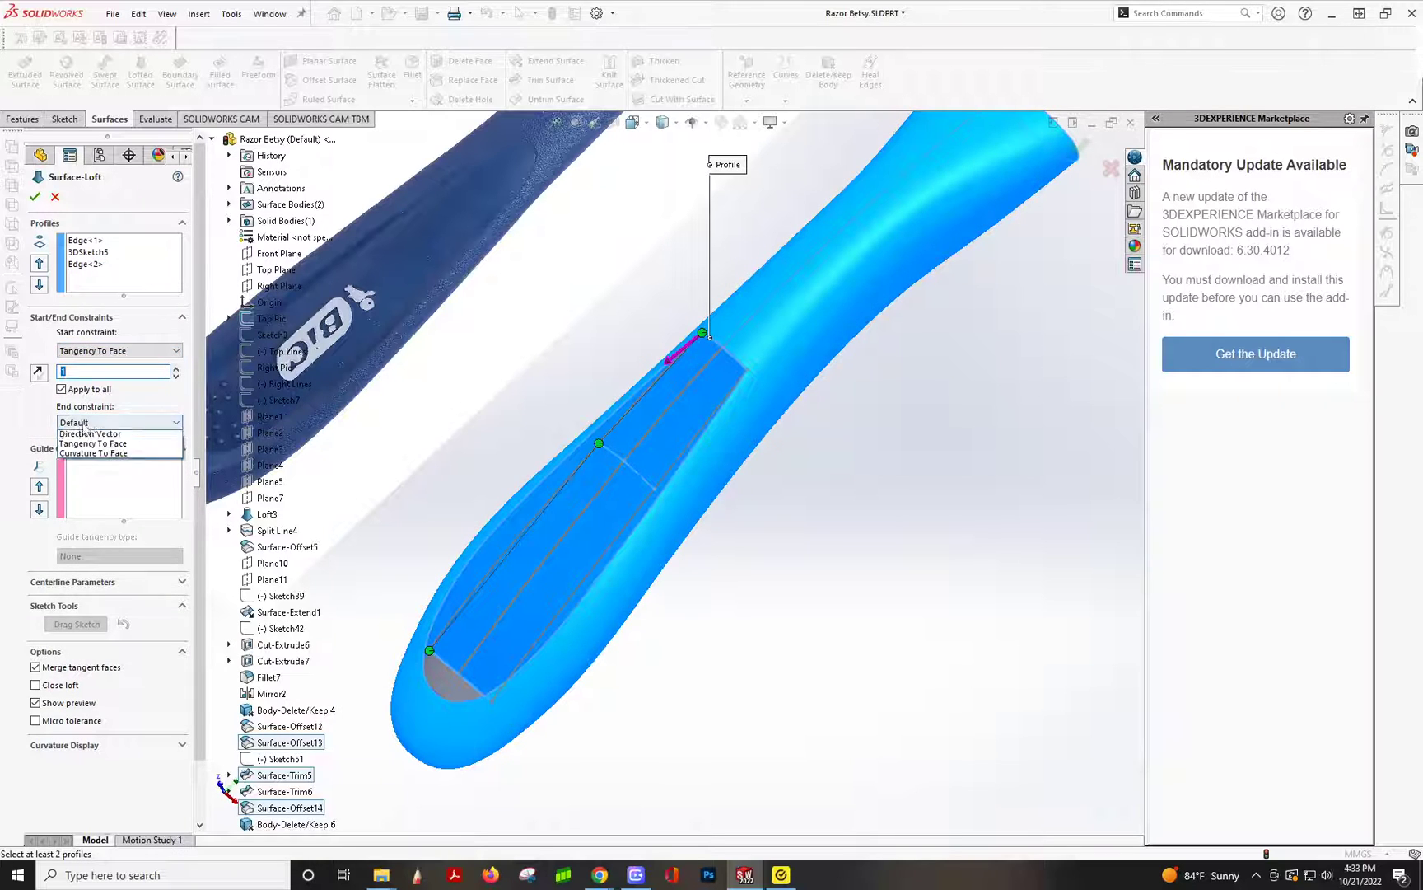
{"action": "left_click", "coordinate": [99, 433]}
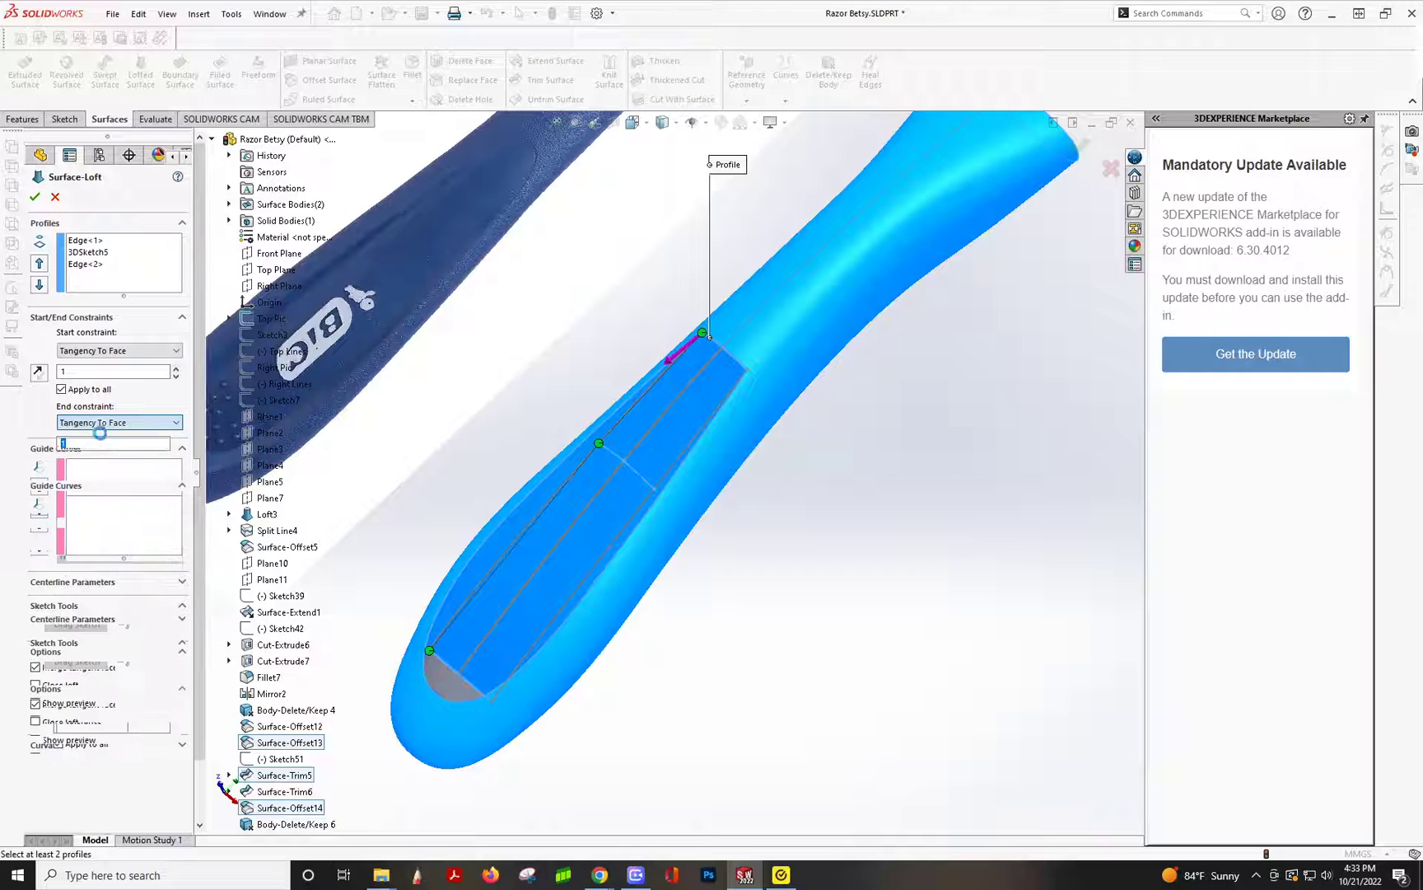
- Add the recess's two long side edges as open groups and the center curve Sketch54 as the loft's guide curves
{"action": "left_click", "coordinate": [107, 524]}
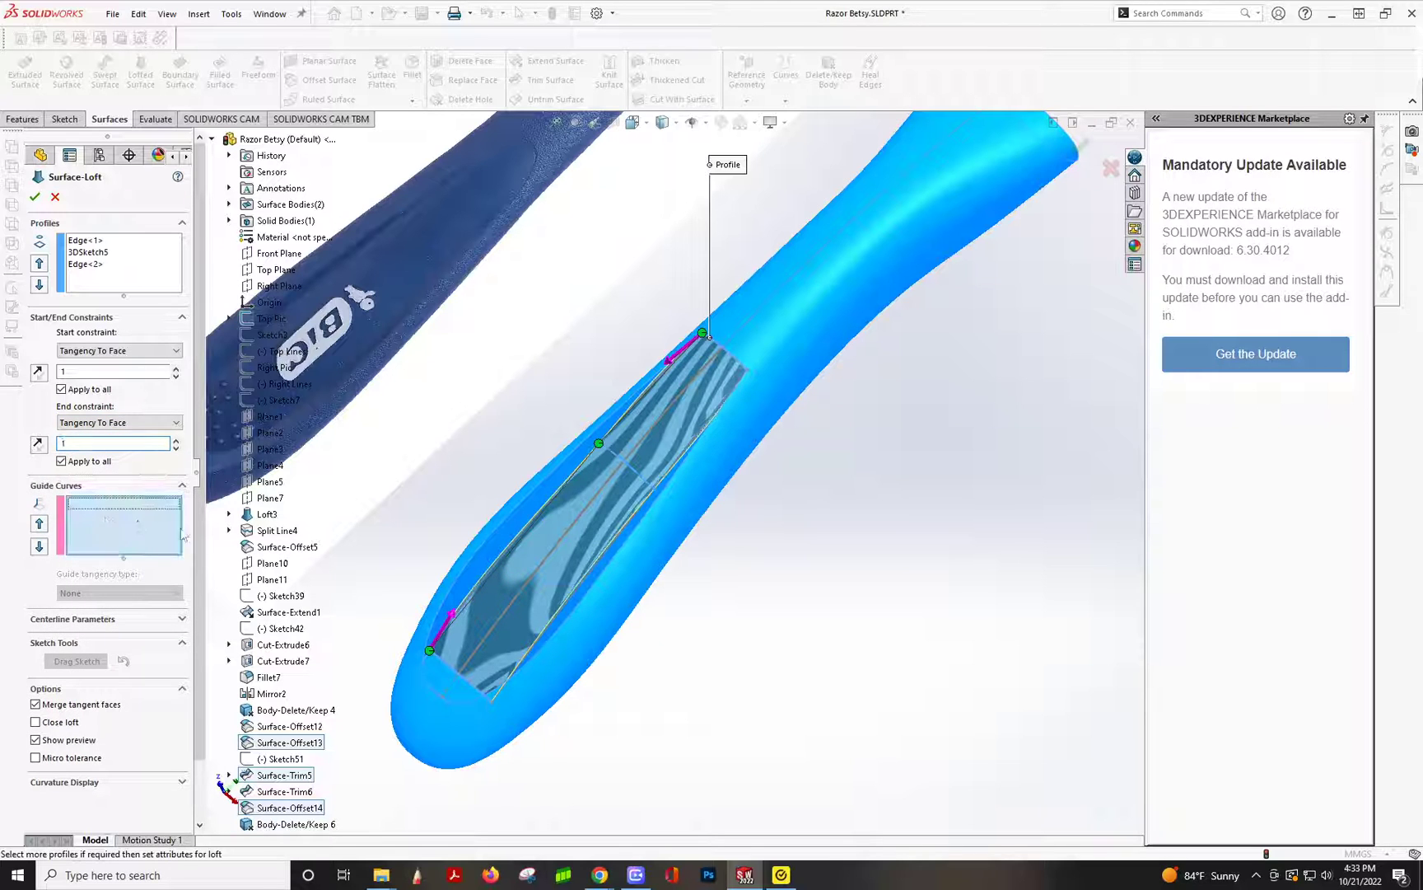
{"action": "left_click", "coordinate": [511, 541]}
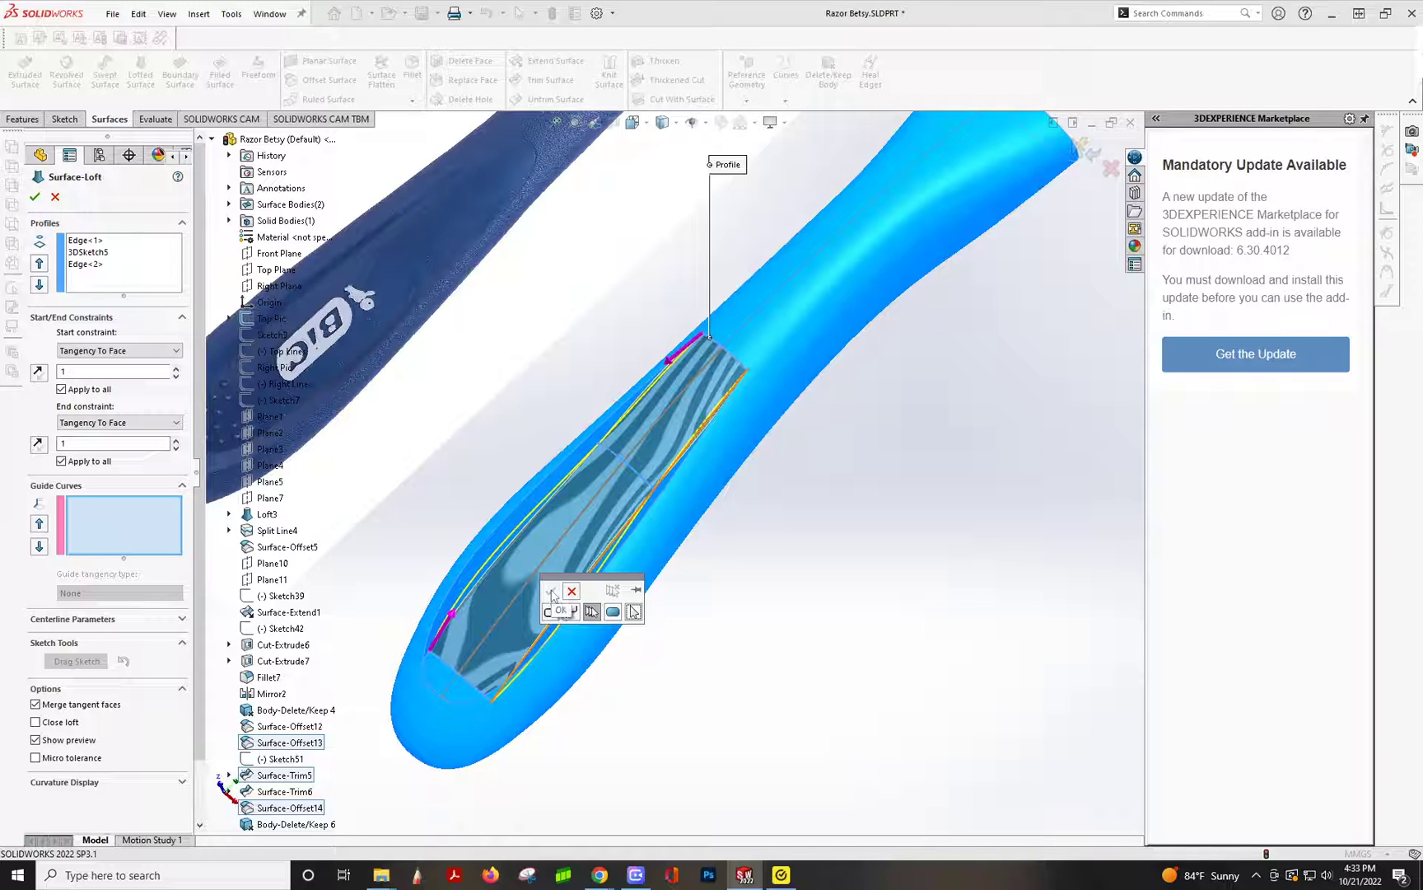
{"action": "left_click", "coordinate": [591, 611]}
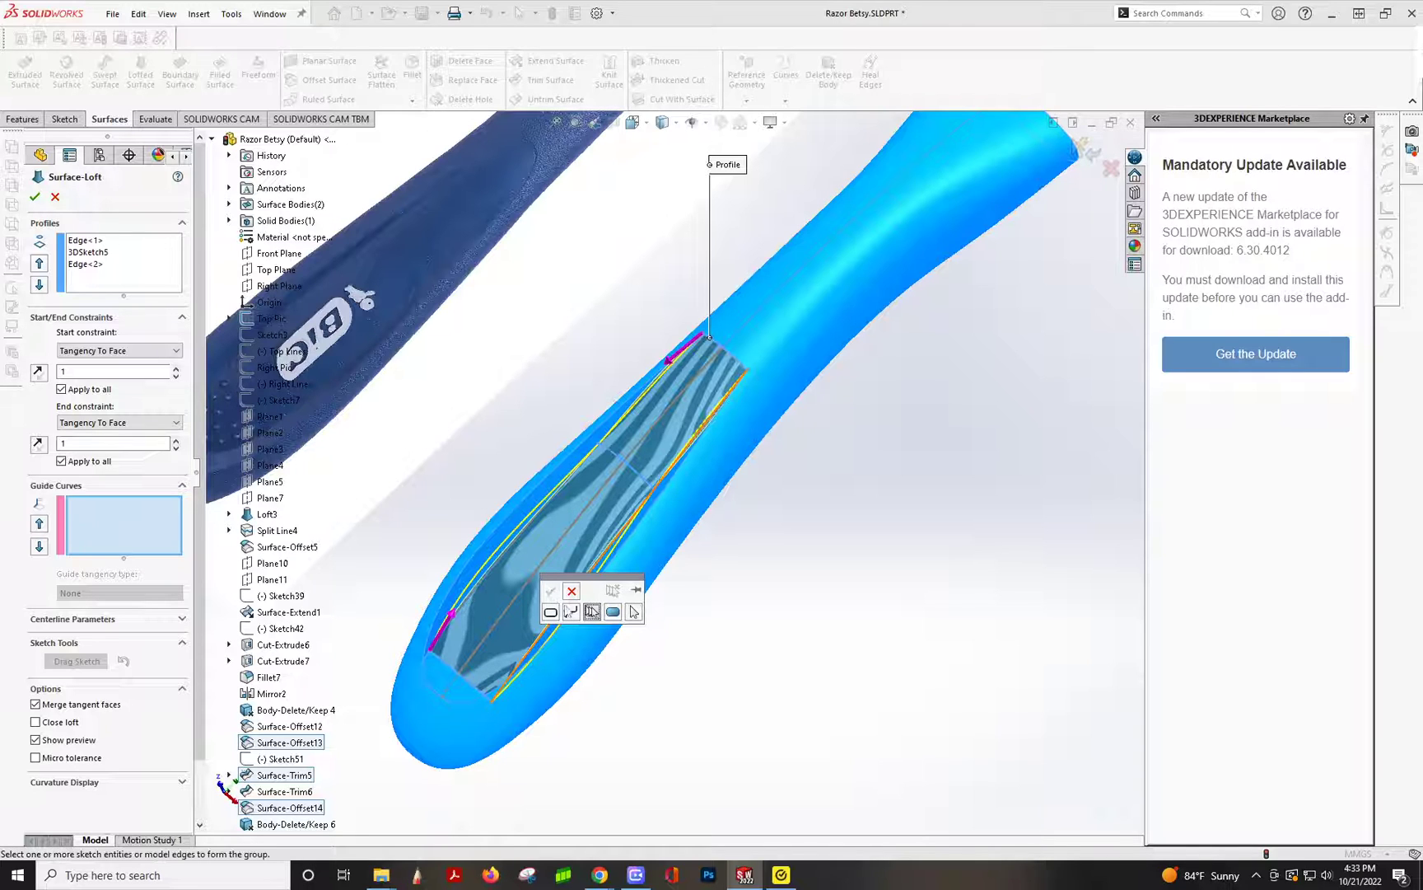
{"action": "left_click", "coordinate": [520, 538]}
{"action": "left_click", "coordinate": [552, 590]}
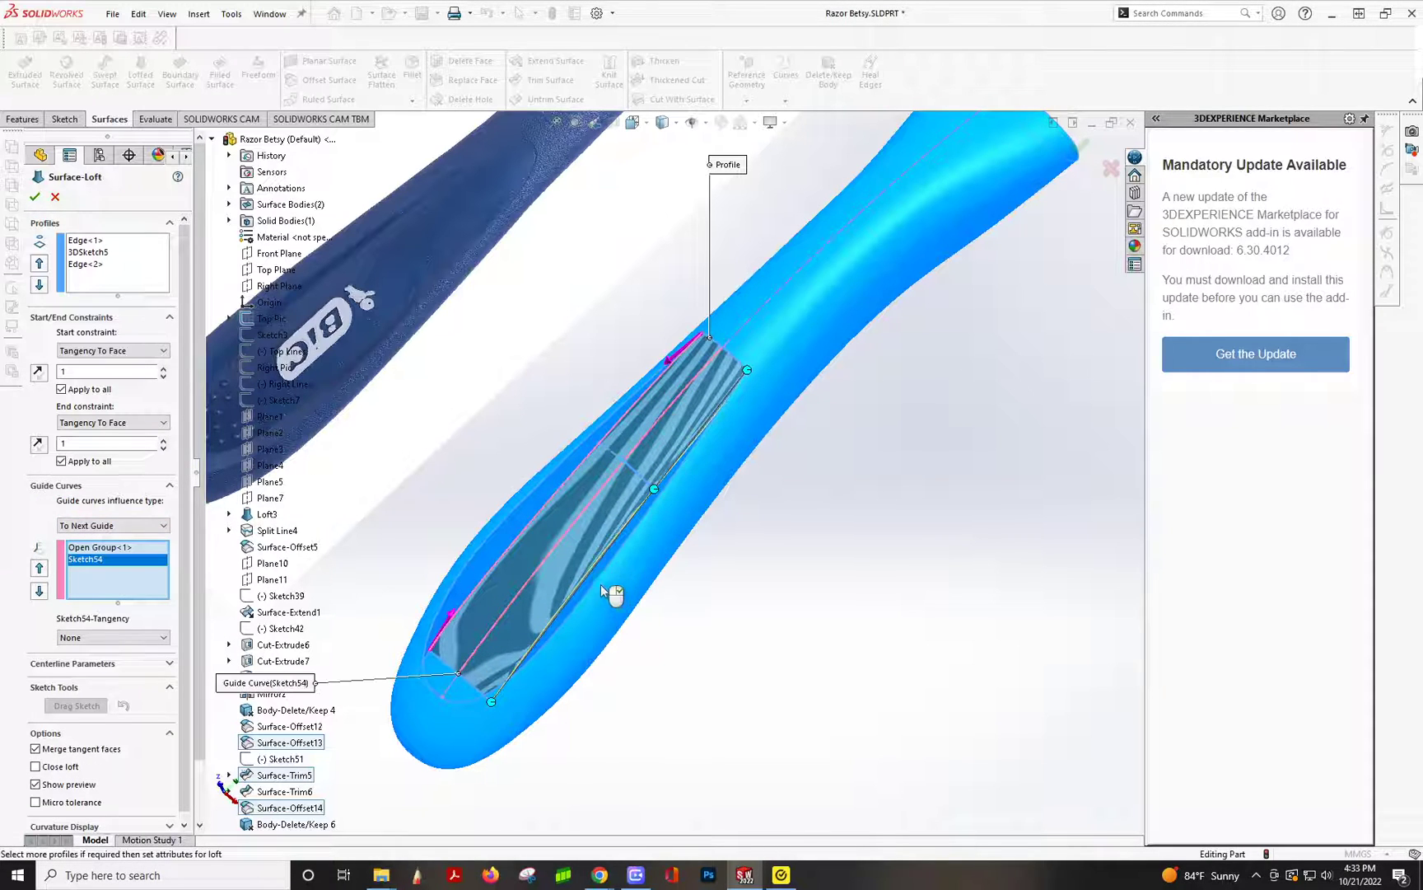
{"action": "left_click", "coordinate": [598, 560]}
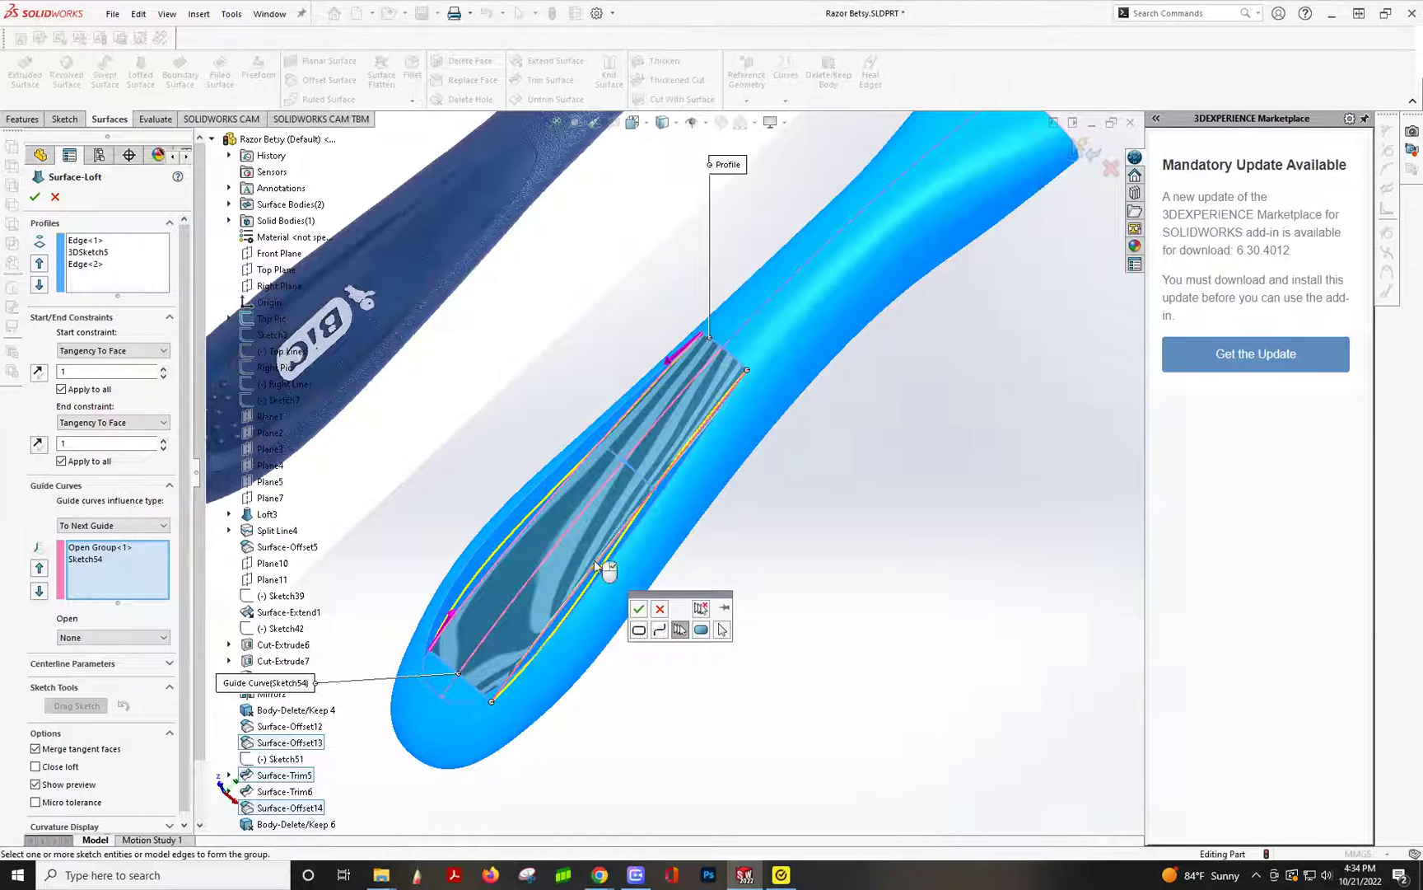
{"action": "left_click", "coordinate": [638, 609]}
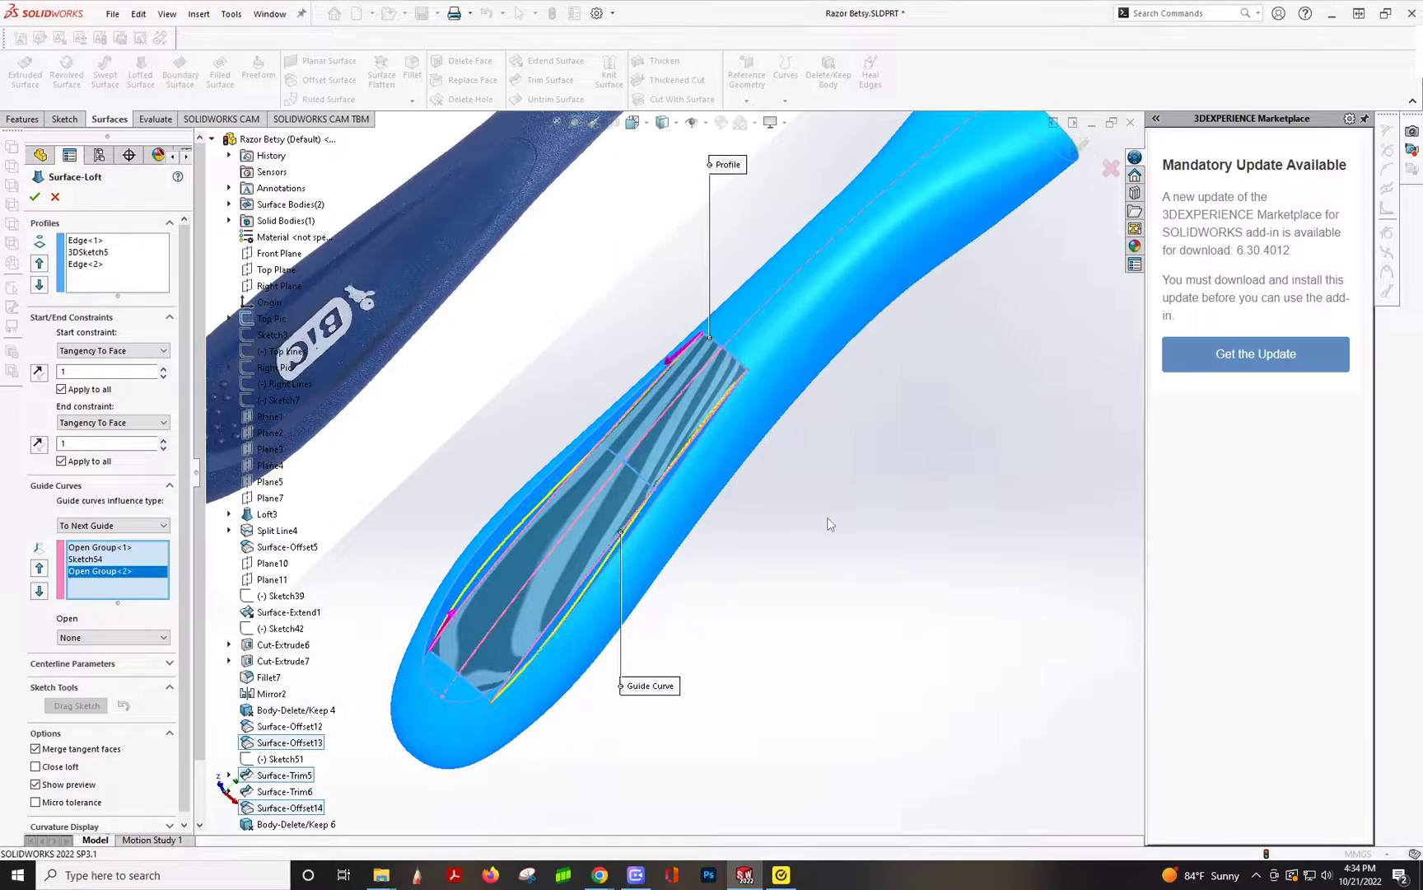
- Shorten the loft's start tangent length to 0.38 and its end tangent length to 0.79, and create the surface
{"action": "middle_click_drag", "start_coordinate": [599, 423], "coordinate": [581, 319]}
{"action": "scroll", "coordinate": [696, 402], "scroll_direction": "down", "scroll_amount": 3}
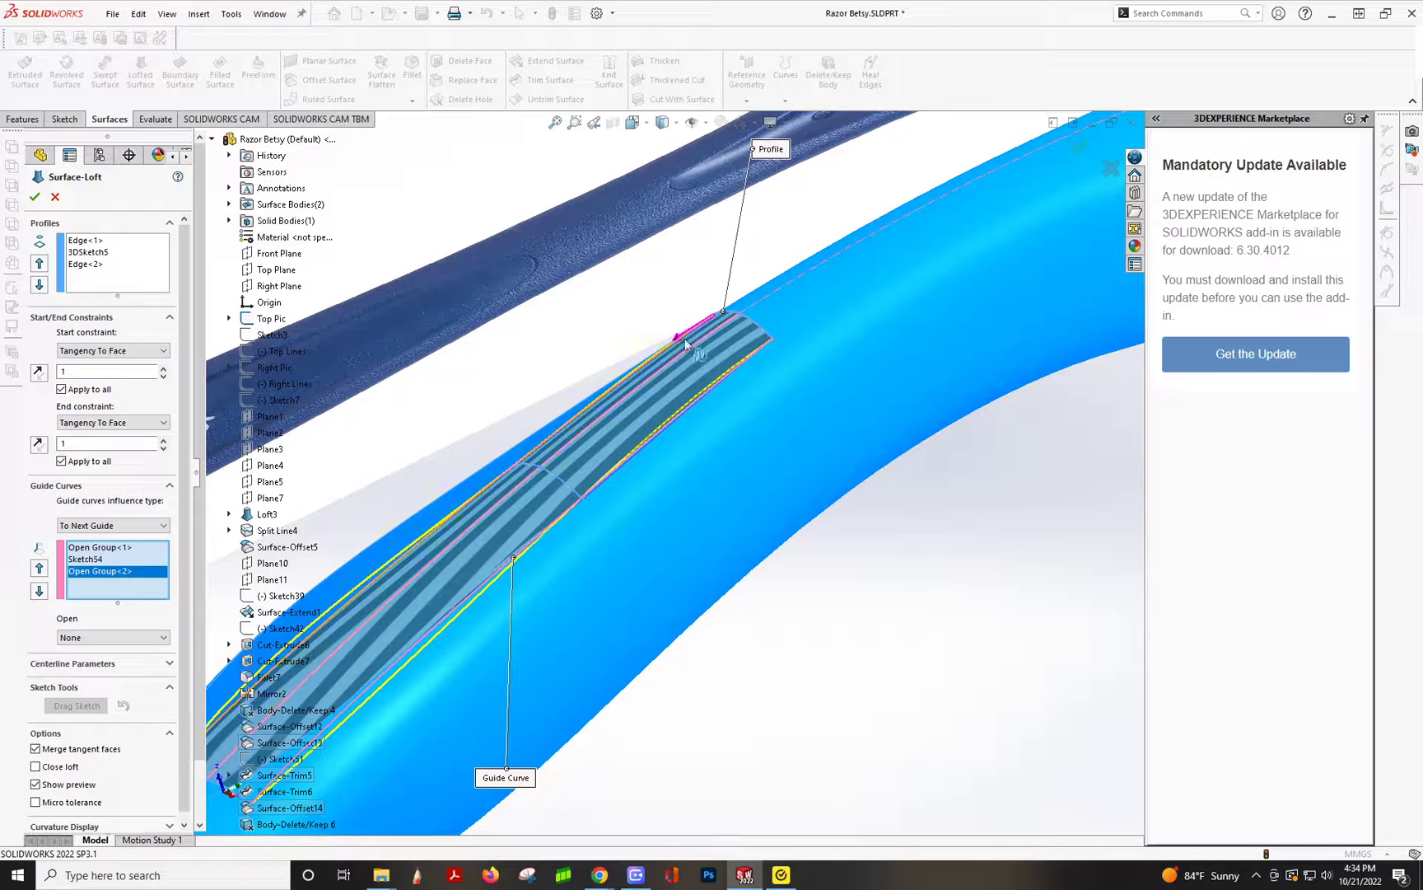
{"action": "left_click_drag", "start_coordinate": [679, 336], "coordinate": [698, 326]}
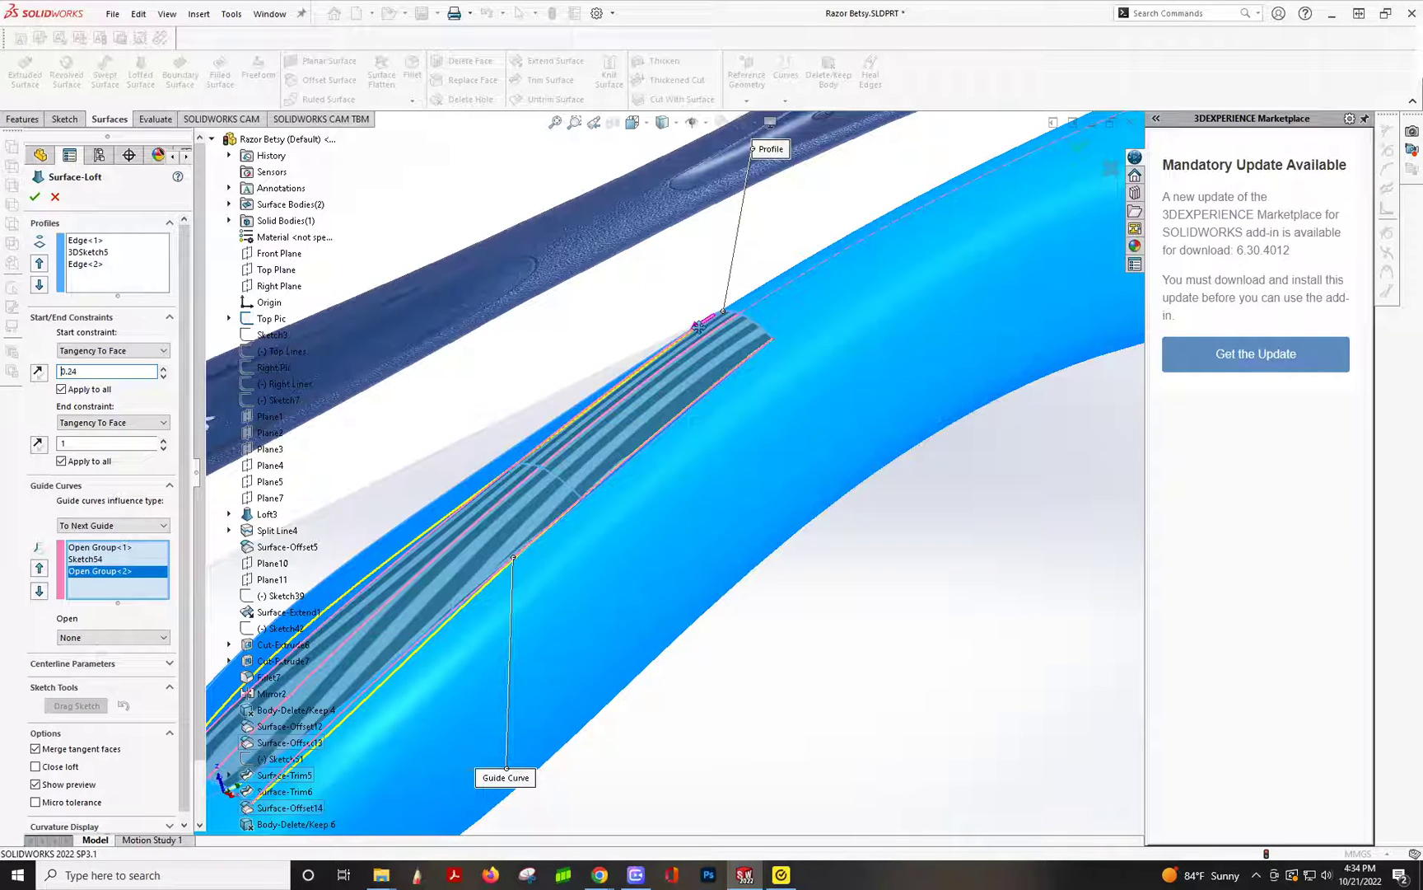
{"action": "middle_click_drag", "start_coordinate": [724, 420], "coordinate": [643, 421]}
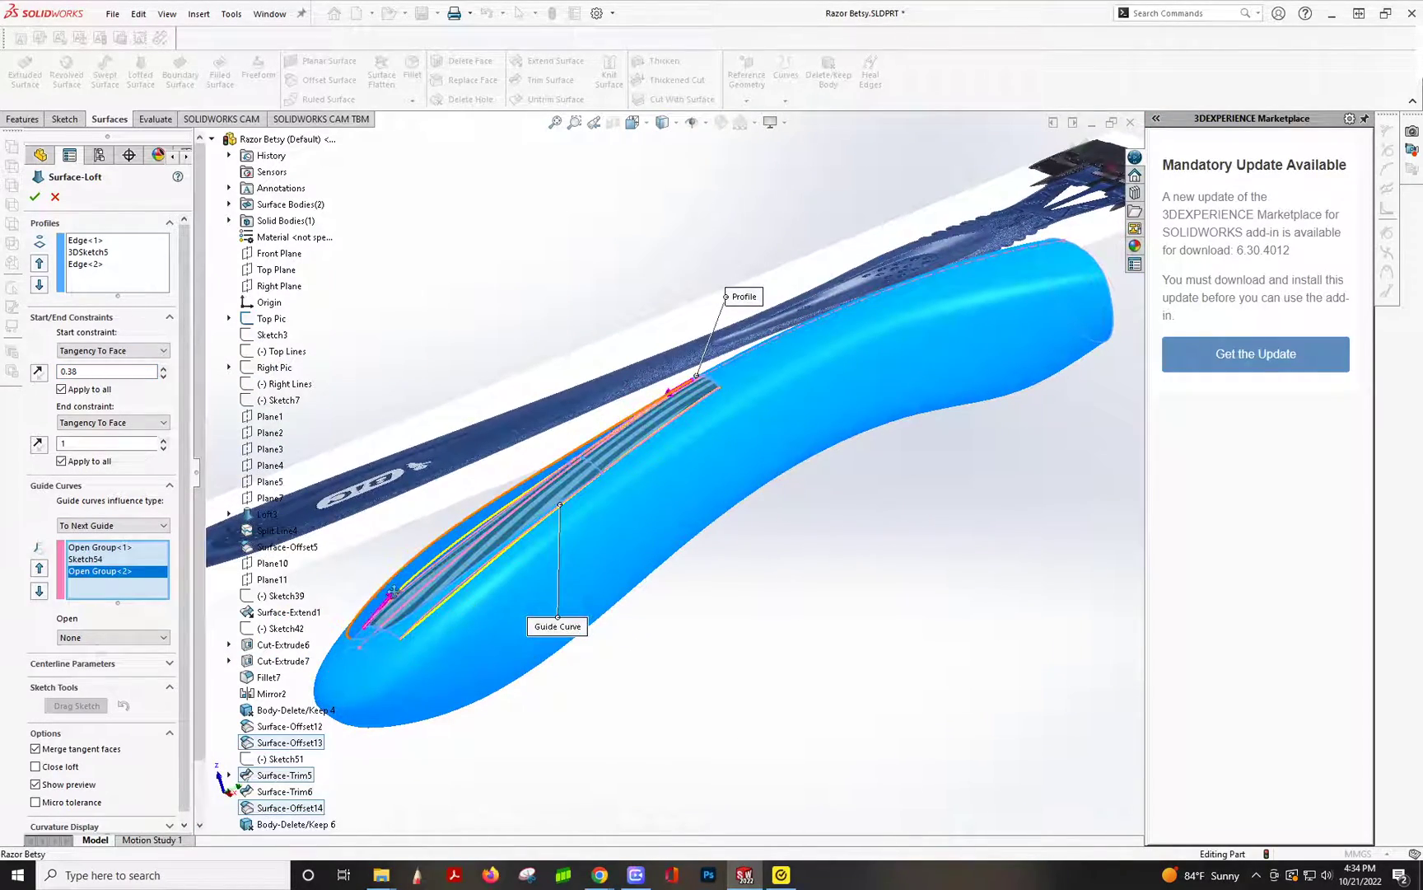
{"action": "left_click_drag", "start_coordinate": [392, 593], "coordinate": [388, 597]}
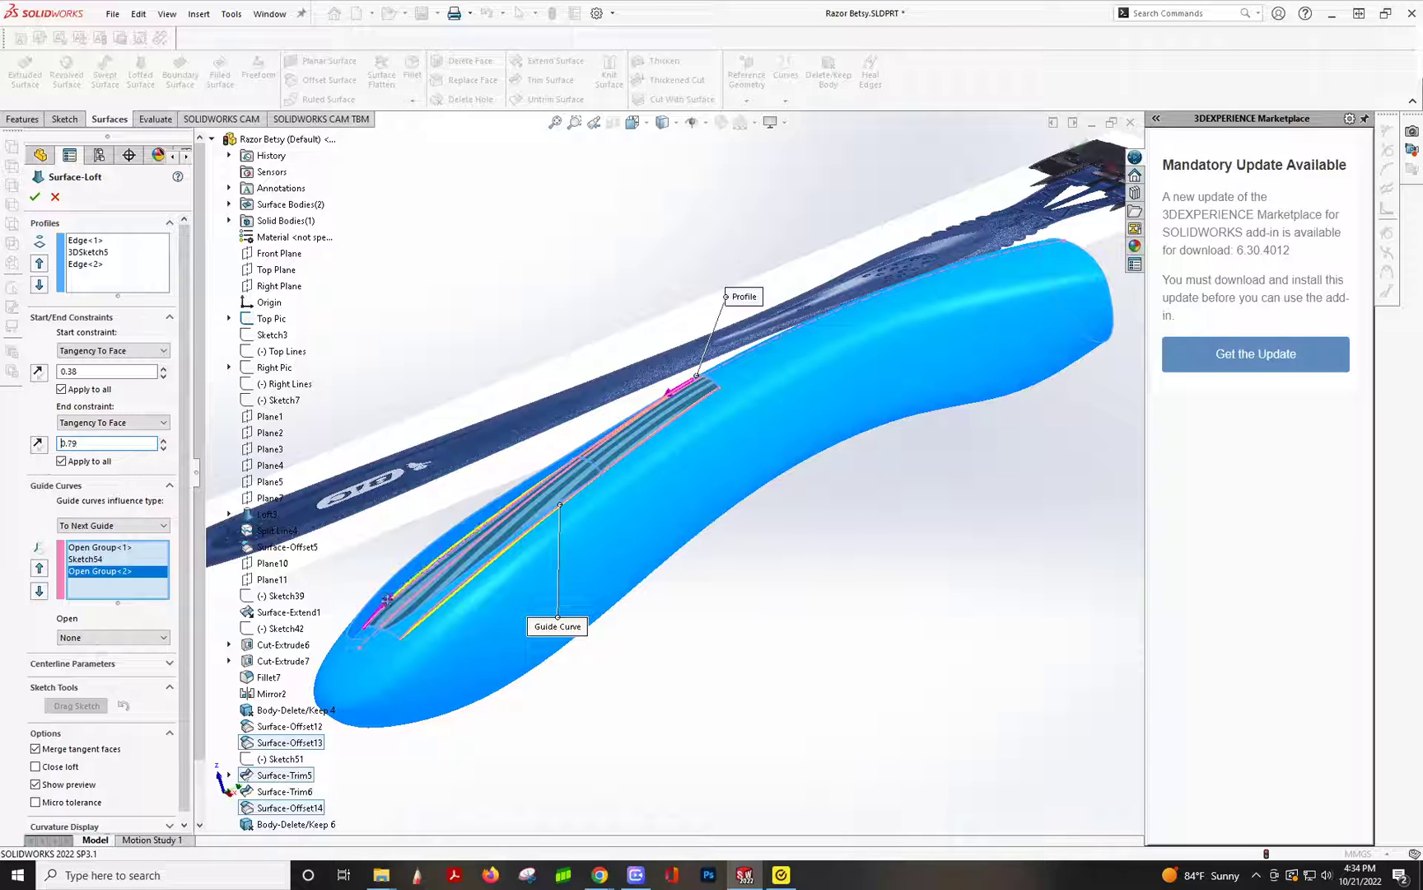
{"action": "left_click", "coordinate": [35, 198]}
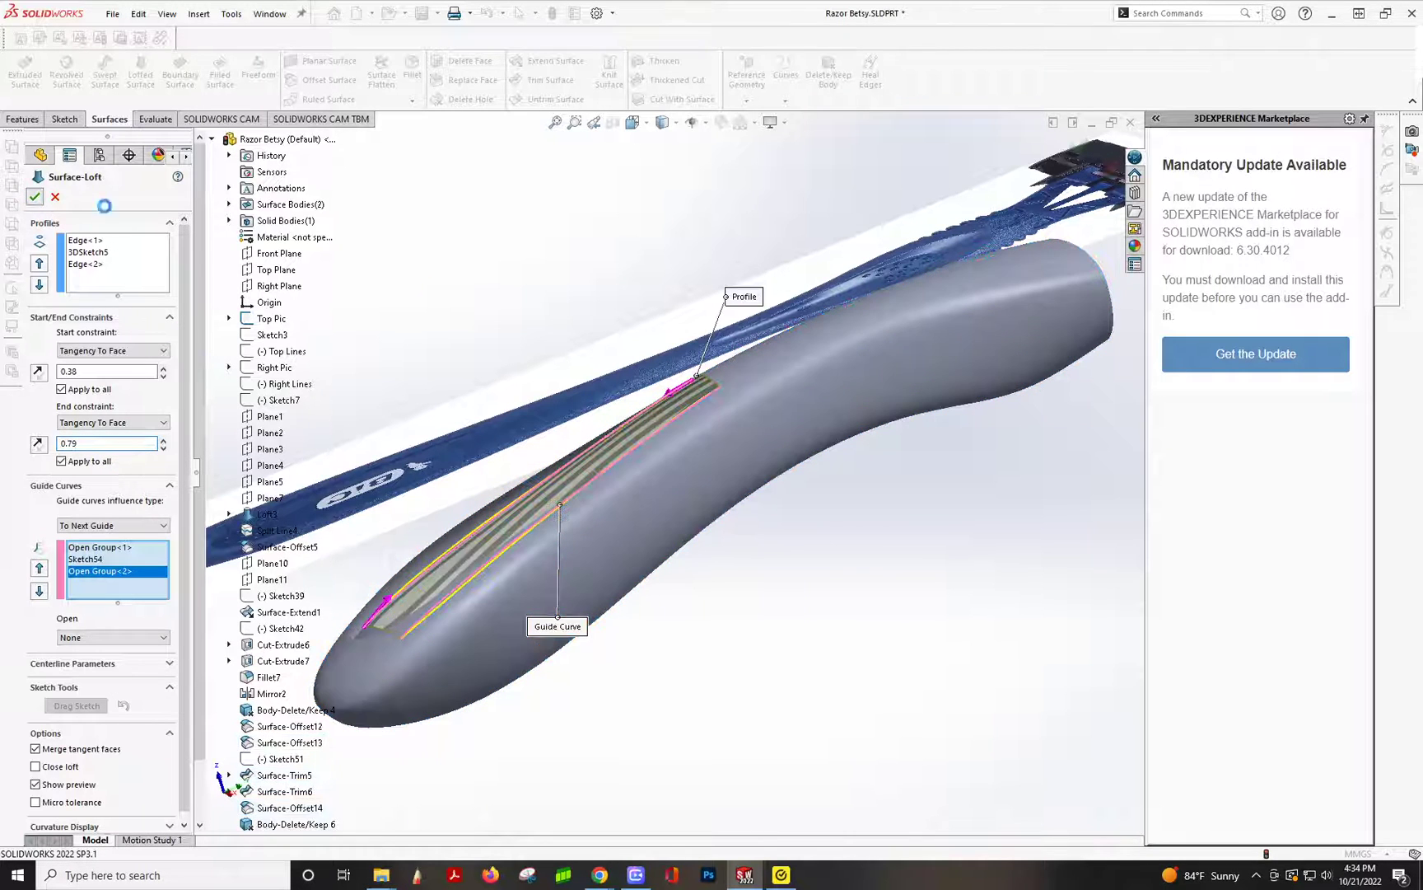
- Examine how the lofted grip surface blends into the handle using Zebra Stripes
{"action": "middle_click_drag", "start_coordinate": [733, 477], "coordinate": [791, 554]}
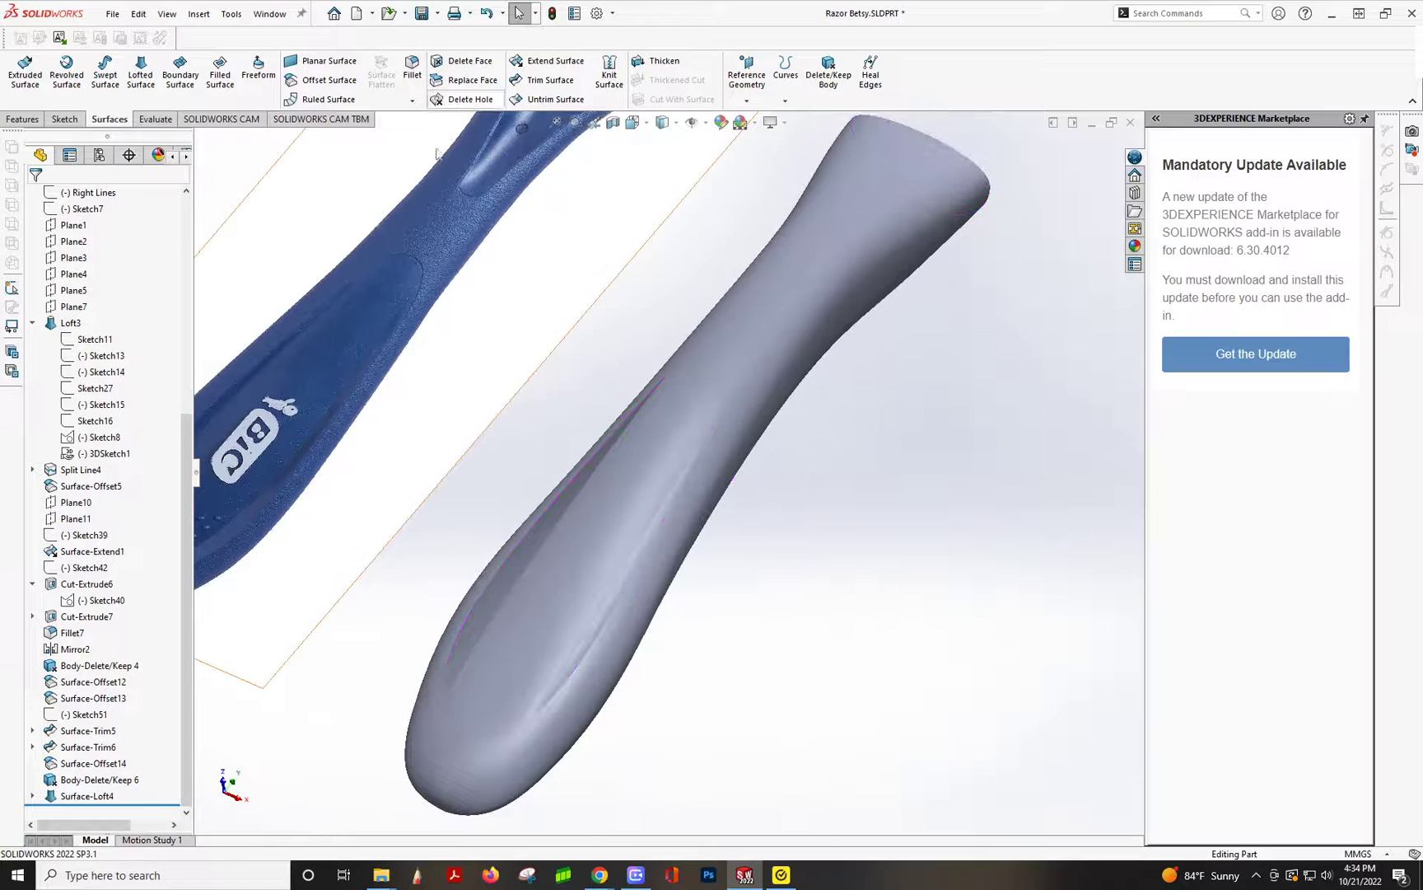
{"action": "left_click", "coordinate": [155, 119]}
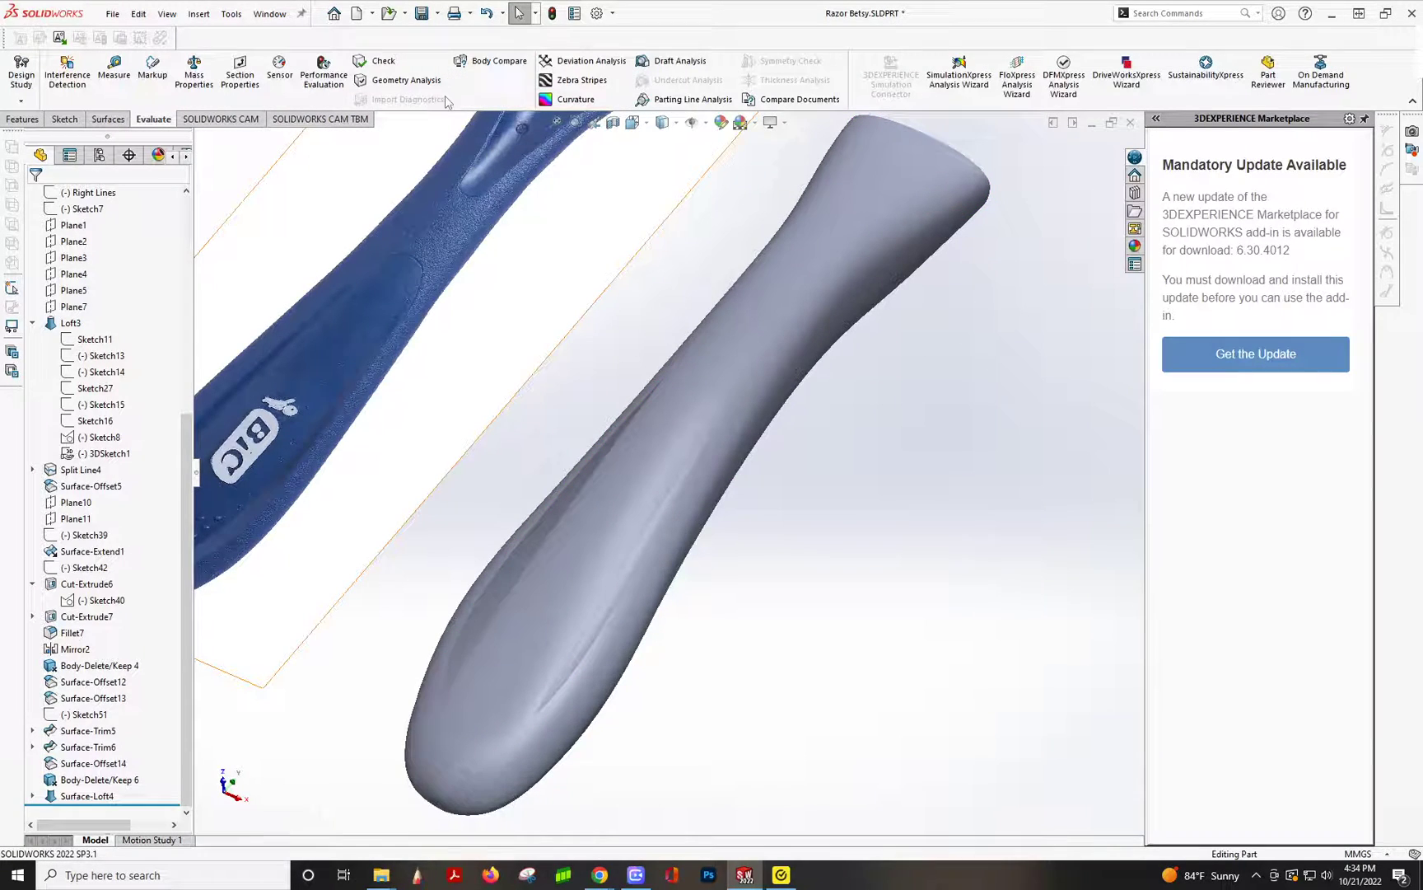
{"action": "left_click", "coordinate": [580, 80]}
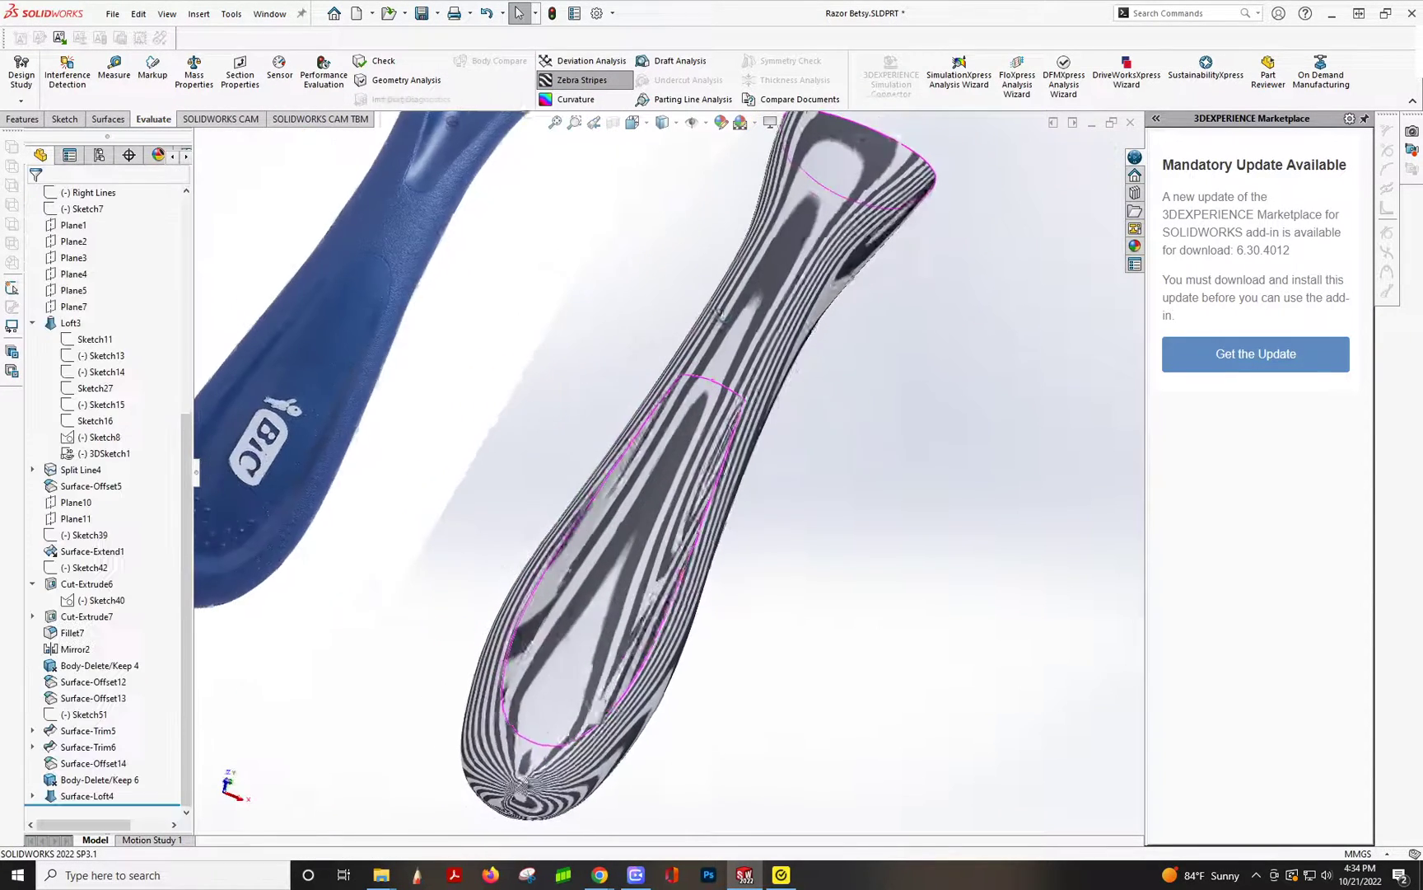
{"action": "middle_click_drag", "start_coordinate": [720, 315], "coordinate": [671, 278]}
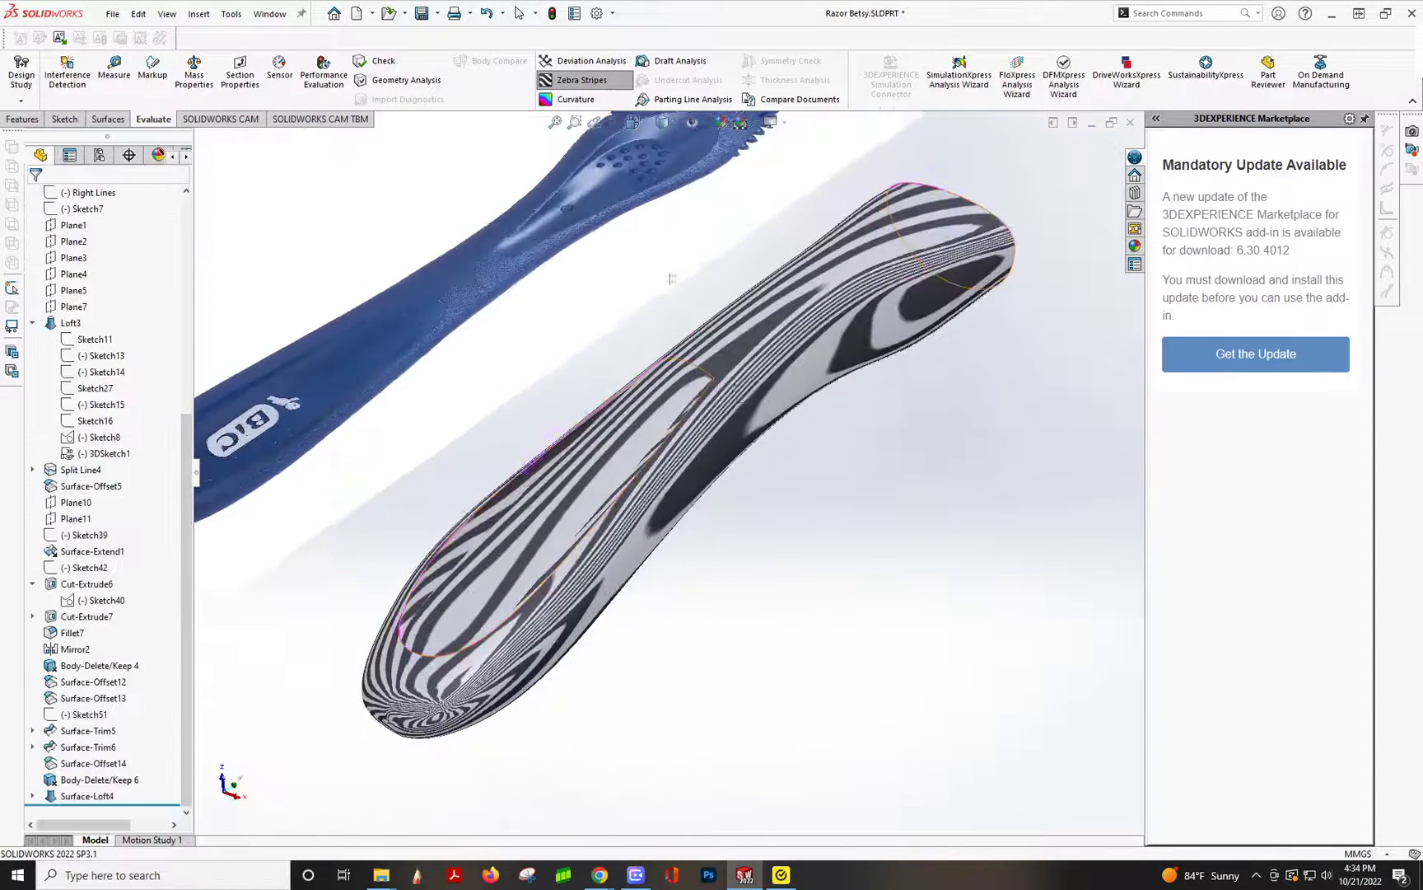
{"action": "middle_click_drag", "start_coordinate": [795, 485], "coordinate": [679, 610]}
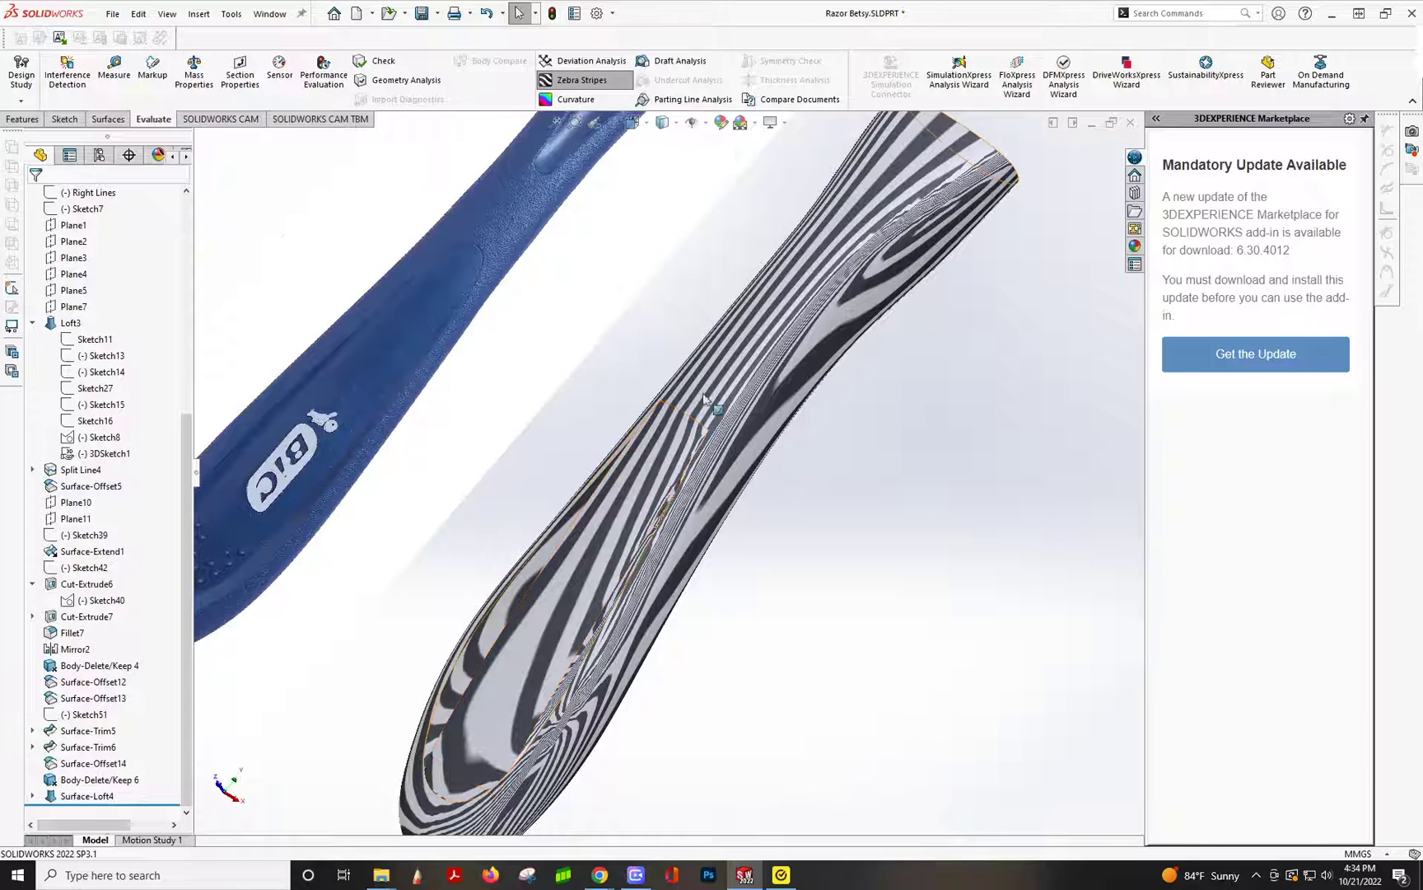
- Check the handle's curvature display, turn off both surface analyses, and inspect the recess from several angles
{"action": "left_click", "coordinate": [570, 99]}
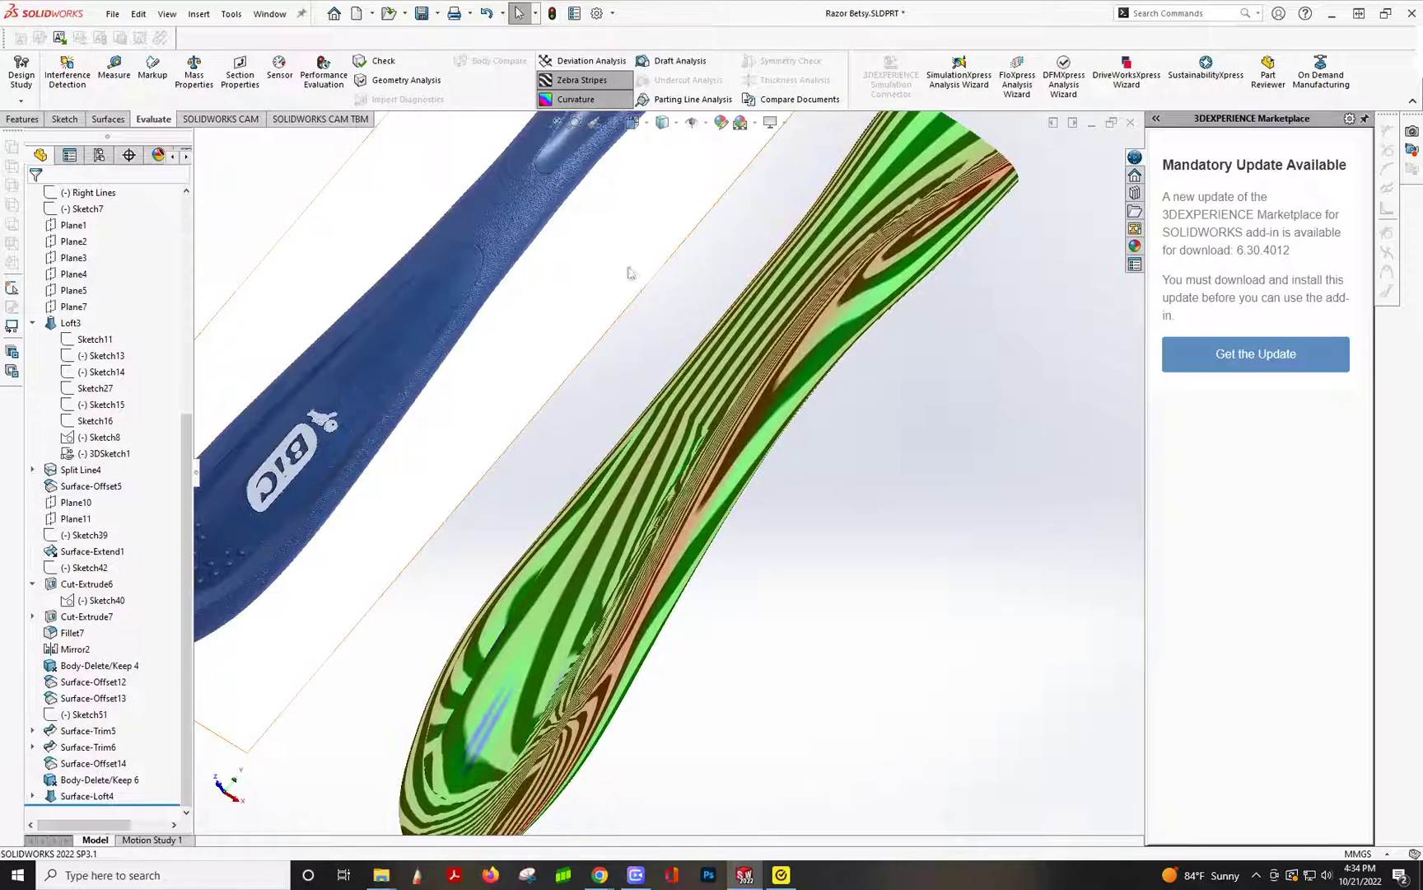
{"action": "middle_click_drag", "start_coordinate": [630, 272], "coordinate": [642, 434]}
{"action": "left_click", "coordinate": [591, 82]}
{"action": "left_click", "coordinate": [576, 99]}
{"action": "middle_click_drag", "start_coordinate": [862, 516], "coordinate": [843, 481]}
{"action": "scroll", "coordinate": [824, 486], "scroll_direction": "down", "scroll_amount": 3}
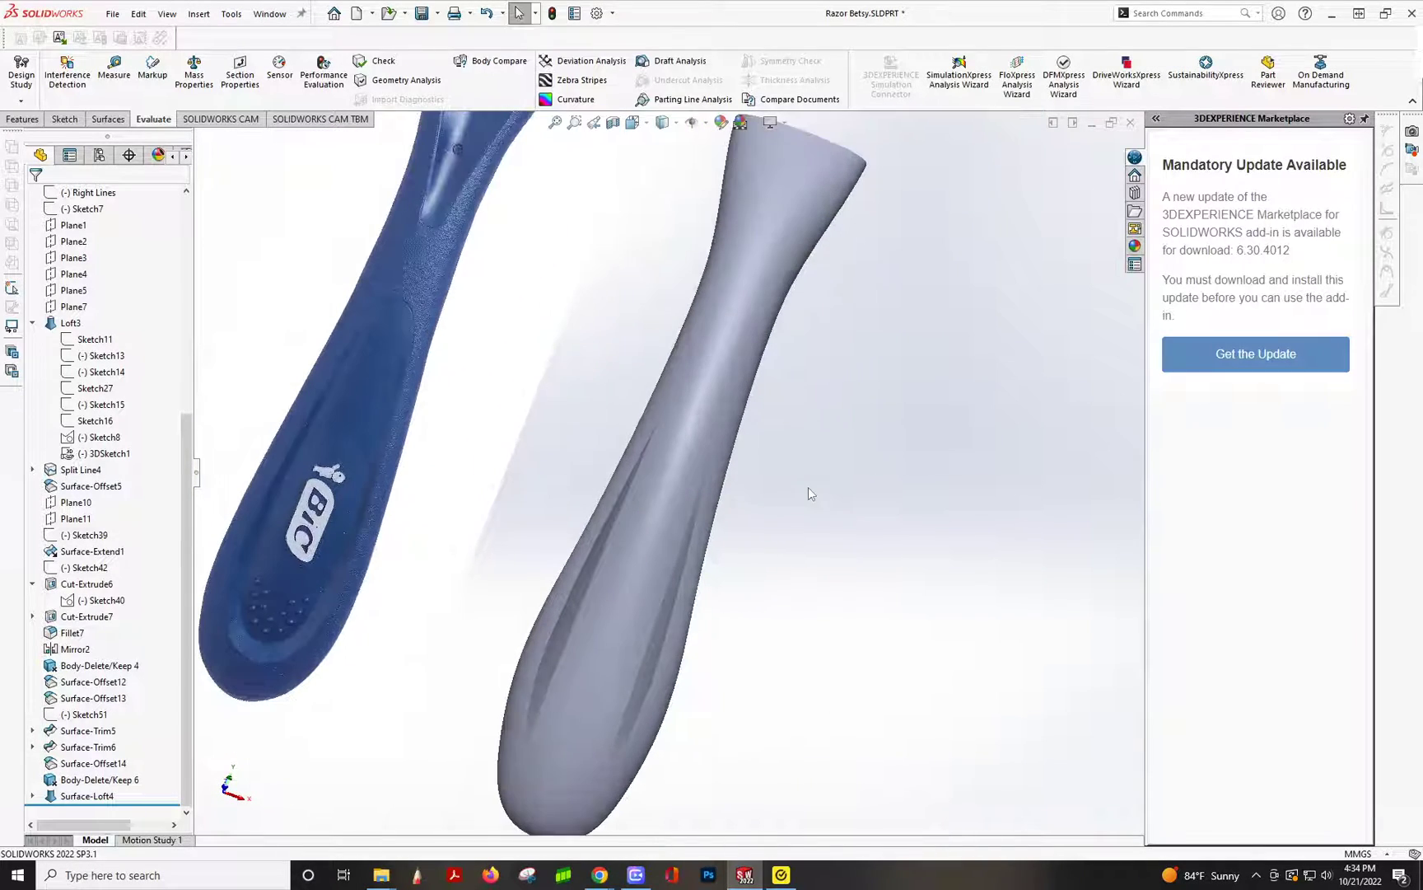
{"action": "middle_click_drag", "start_coordinate": [770, 556], "coordinate": [442, 609]}
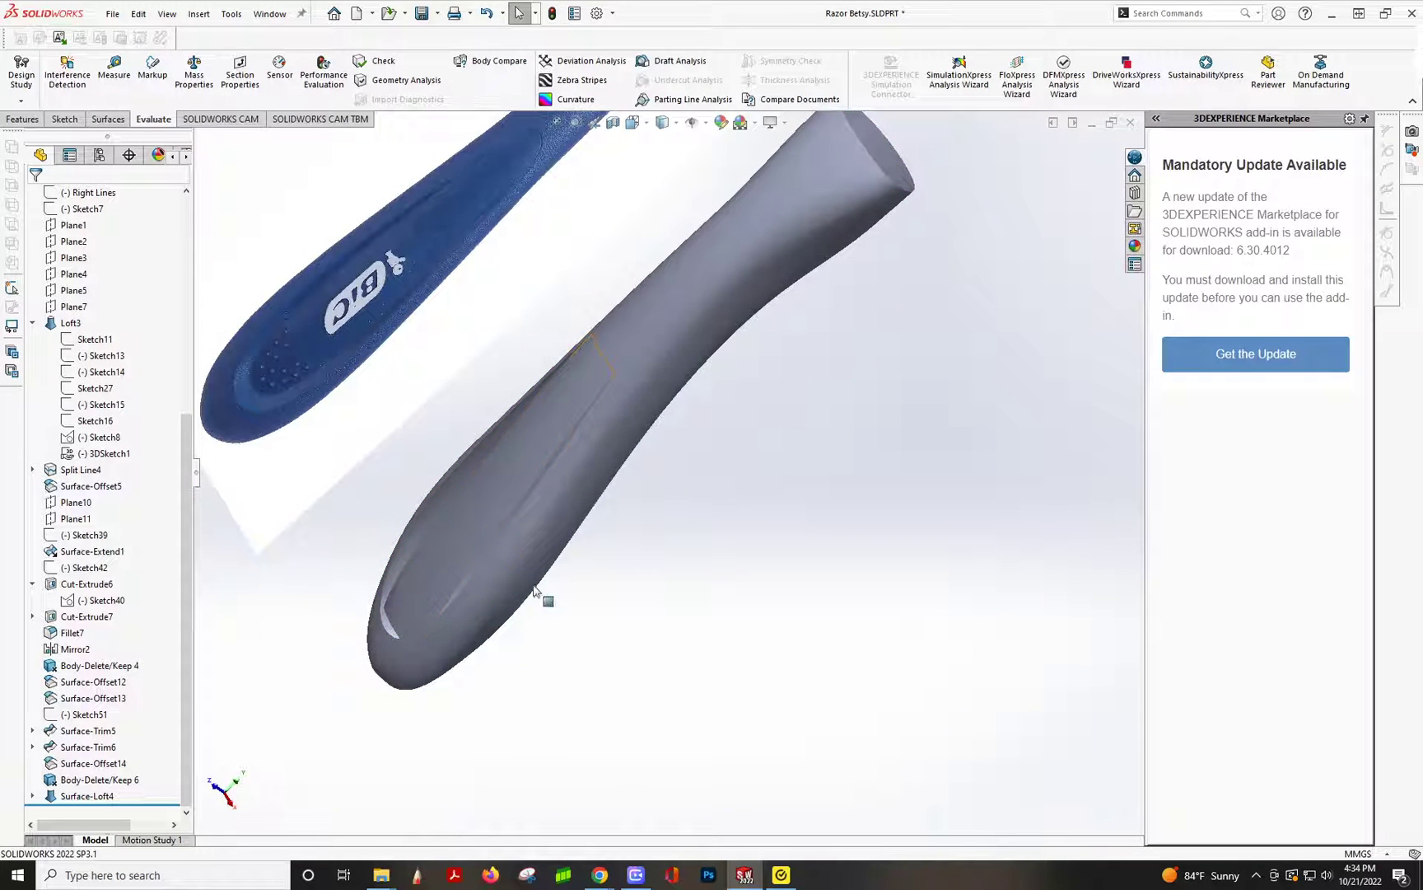
{"action": "middle_click_drag", "start_coordinate": [534, 590], "coordinate": [480, 424]}
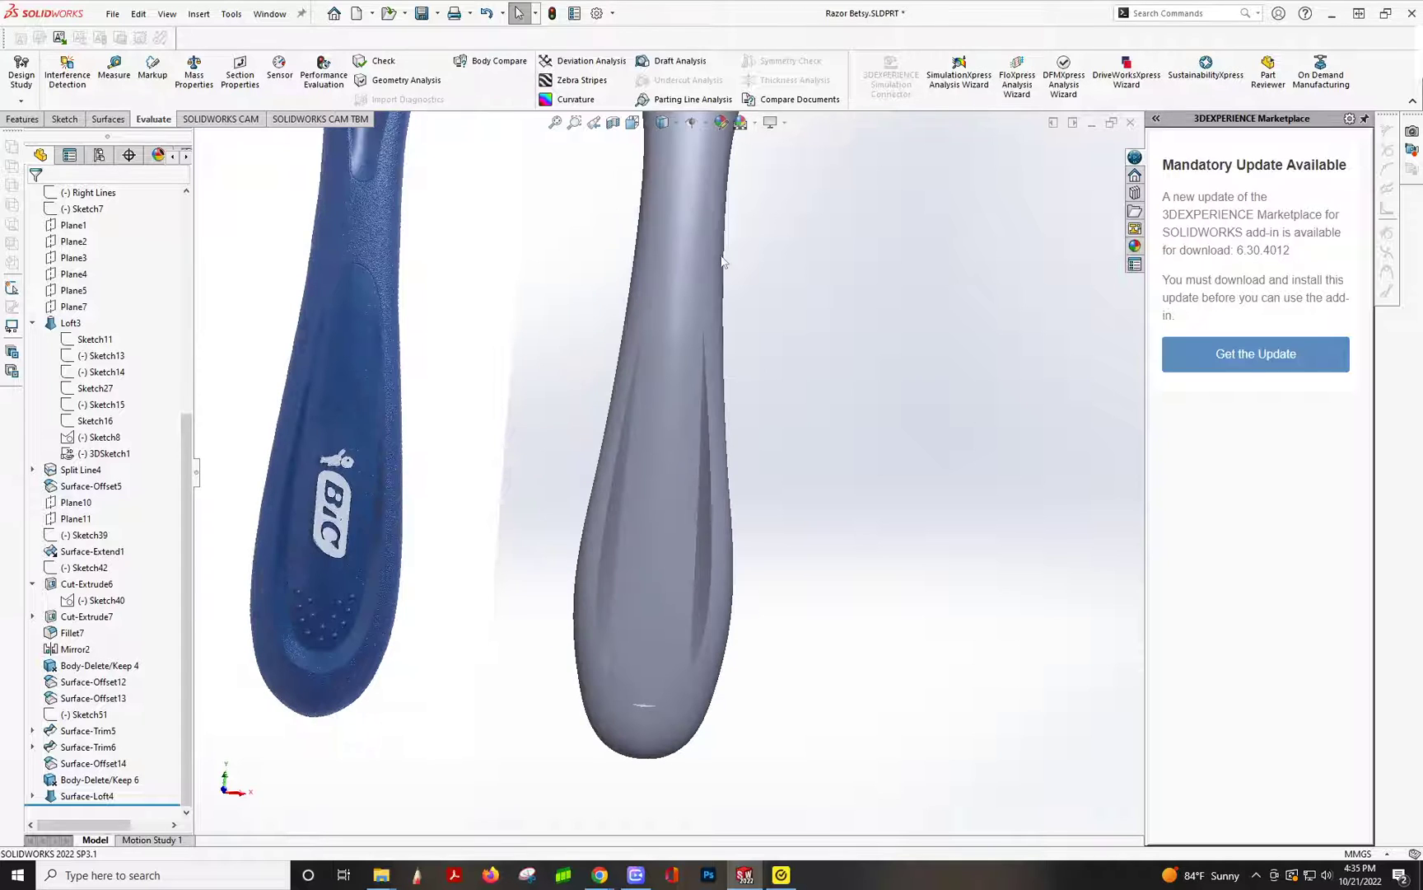
- Display the handle from the front, shaded with edges, and make the recess outline Sketch51 visible
{"action": "left_click", "coordinate": [645, 122]}
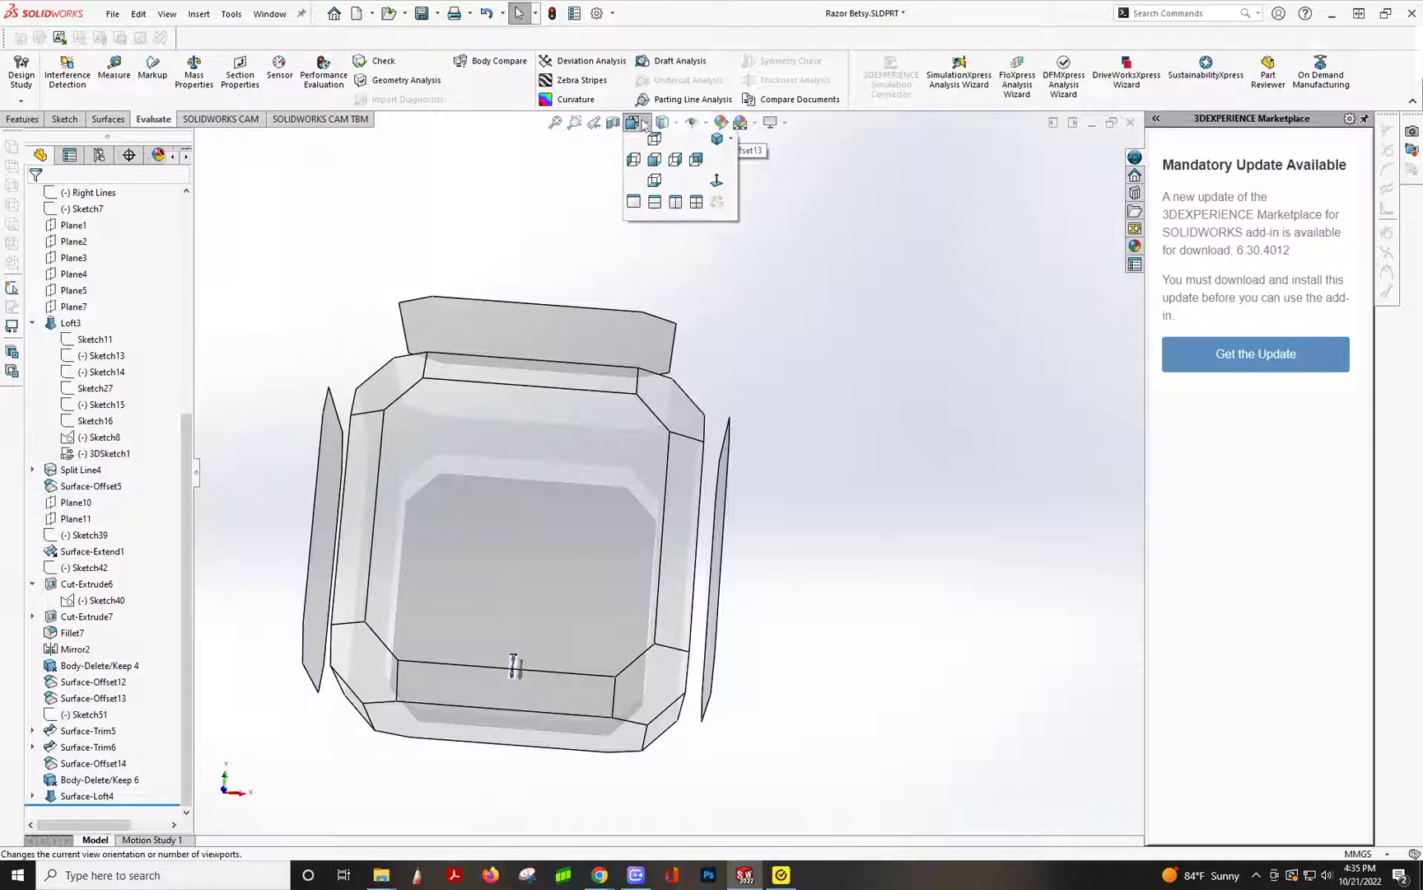
{"action": "left_click", "coordinate": [654, 159]}
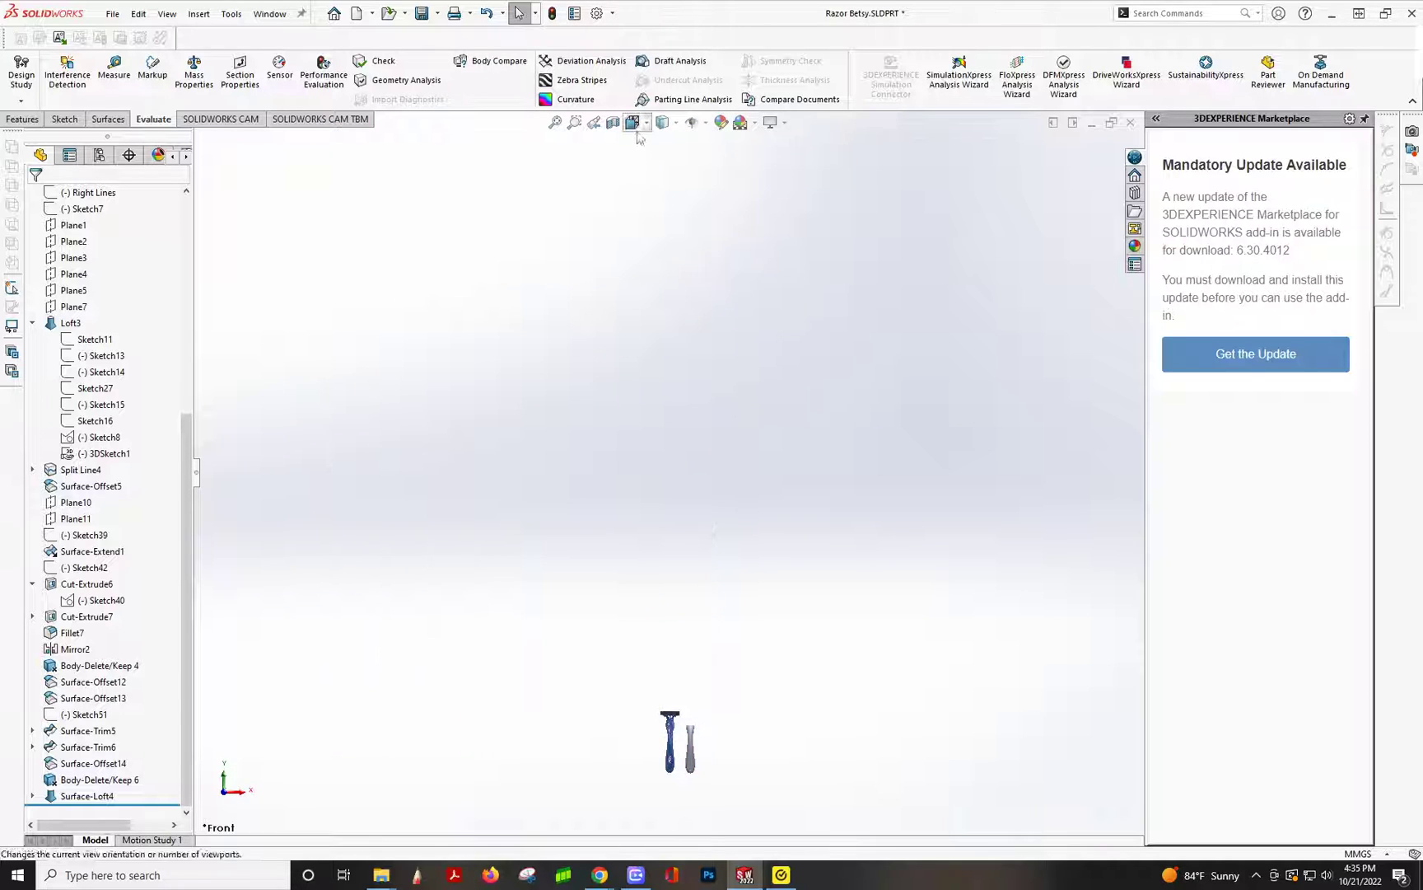
{"action": "scroll", "coordinate": [687, 741], "scroll_direction": "down", "scroll_amount": 10}
{"action": "scroll", "coordinate": [681, 694], "scroll_direction": "down", "scroll_amount": 2}
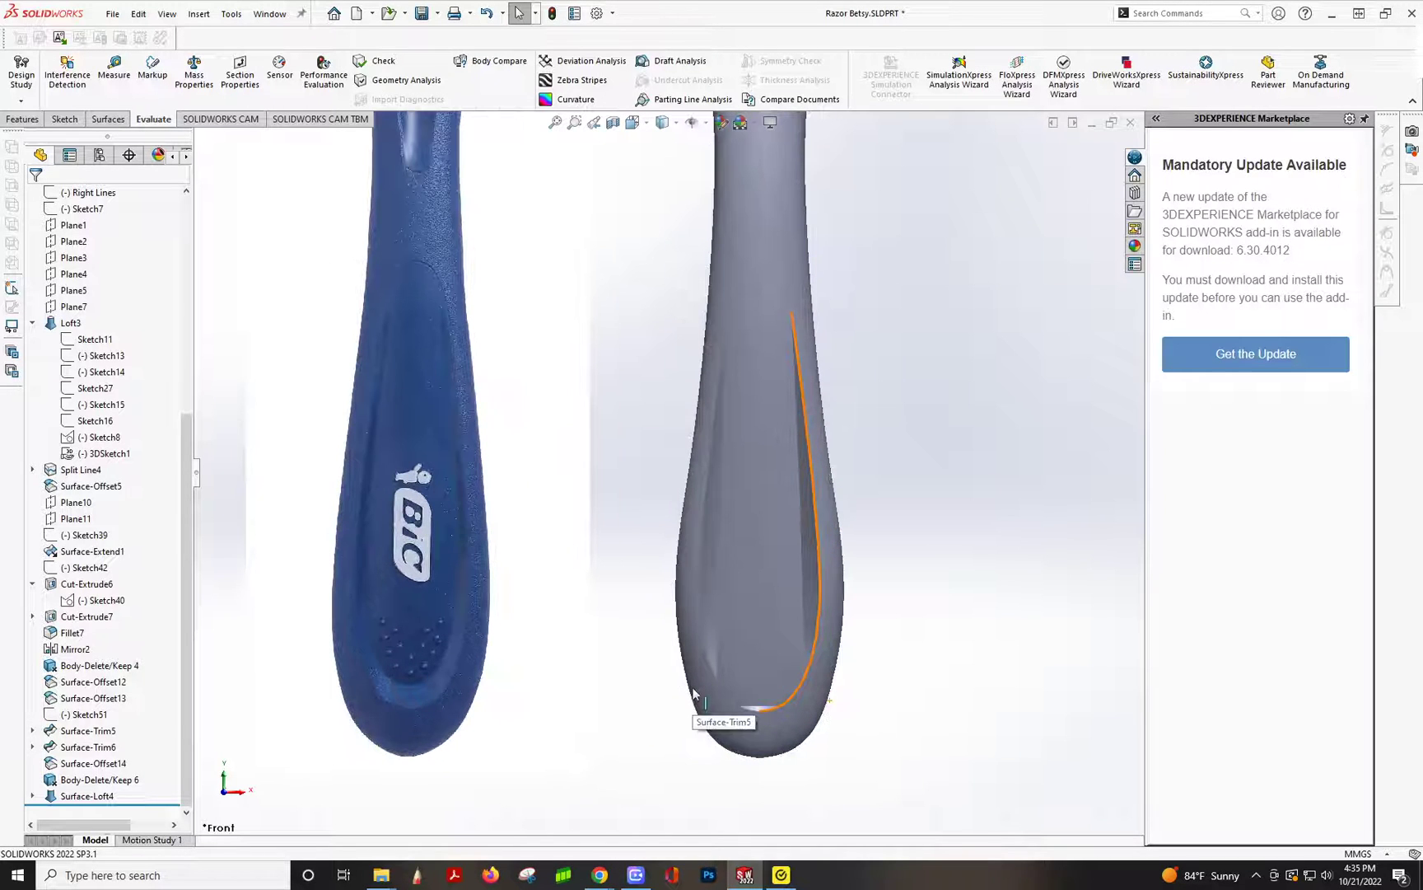
{"action": "left_click", "coordinate": [675, 124]}
{"action": "left_click", "coordinate": [666, 145]}
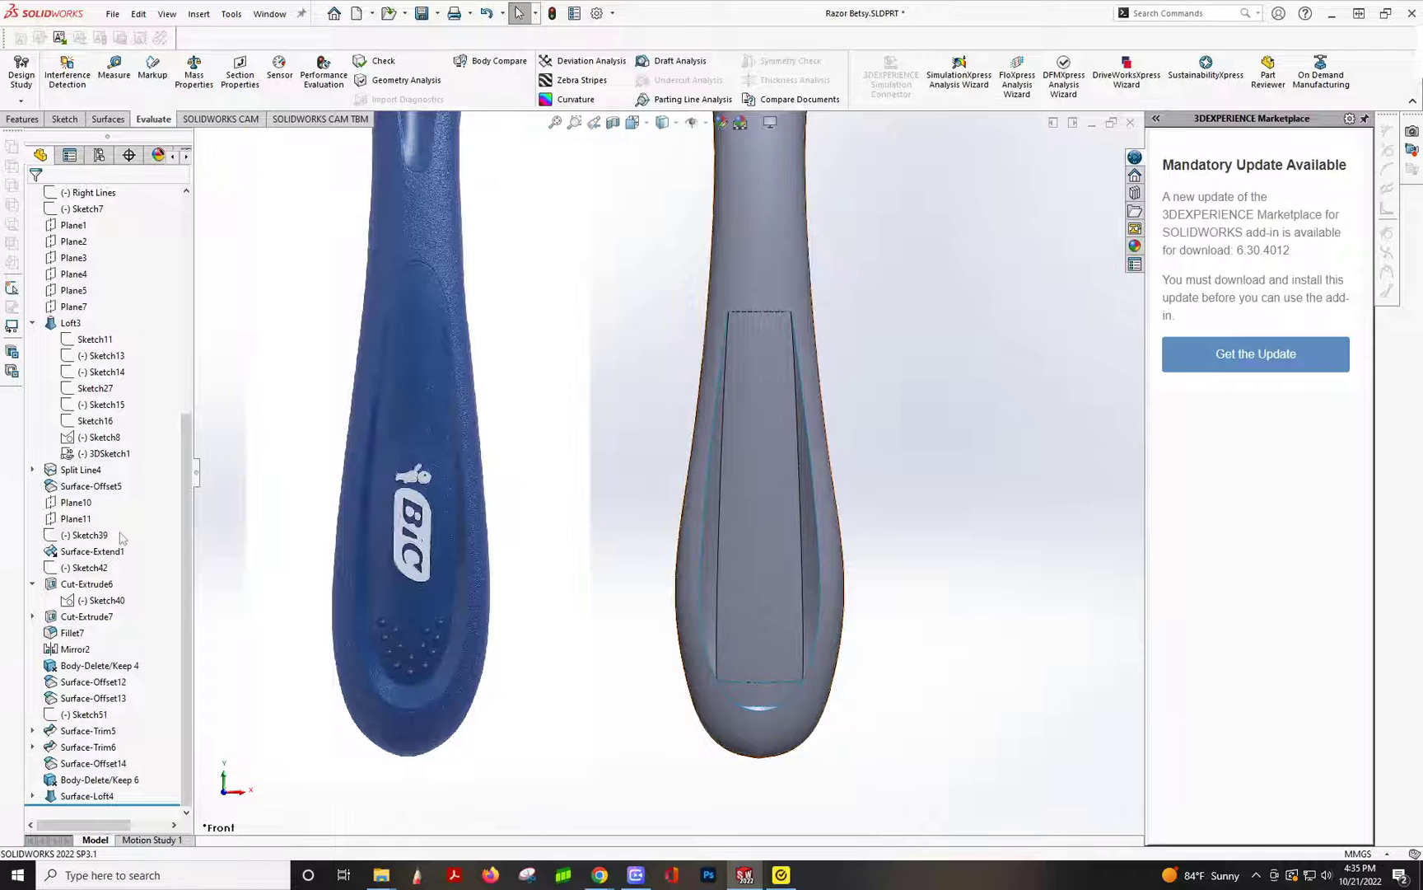
{"action": "left_click", "coordinate": [86, 715]}
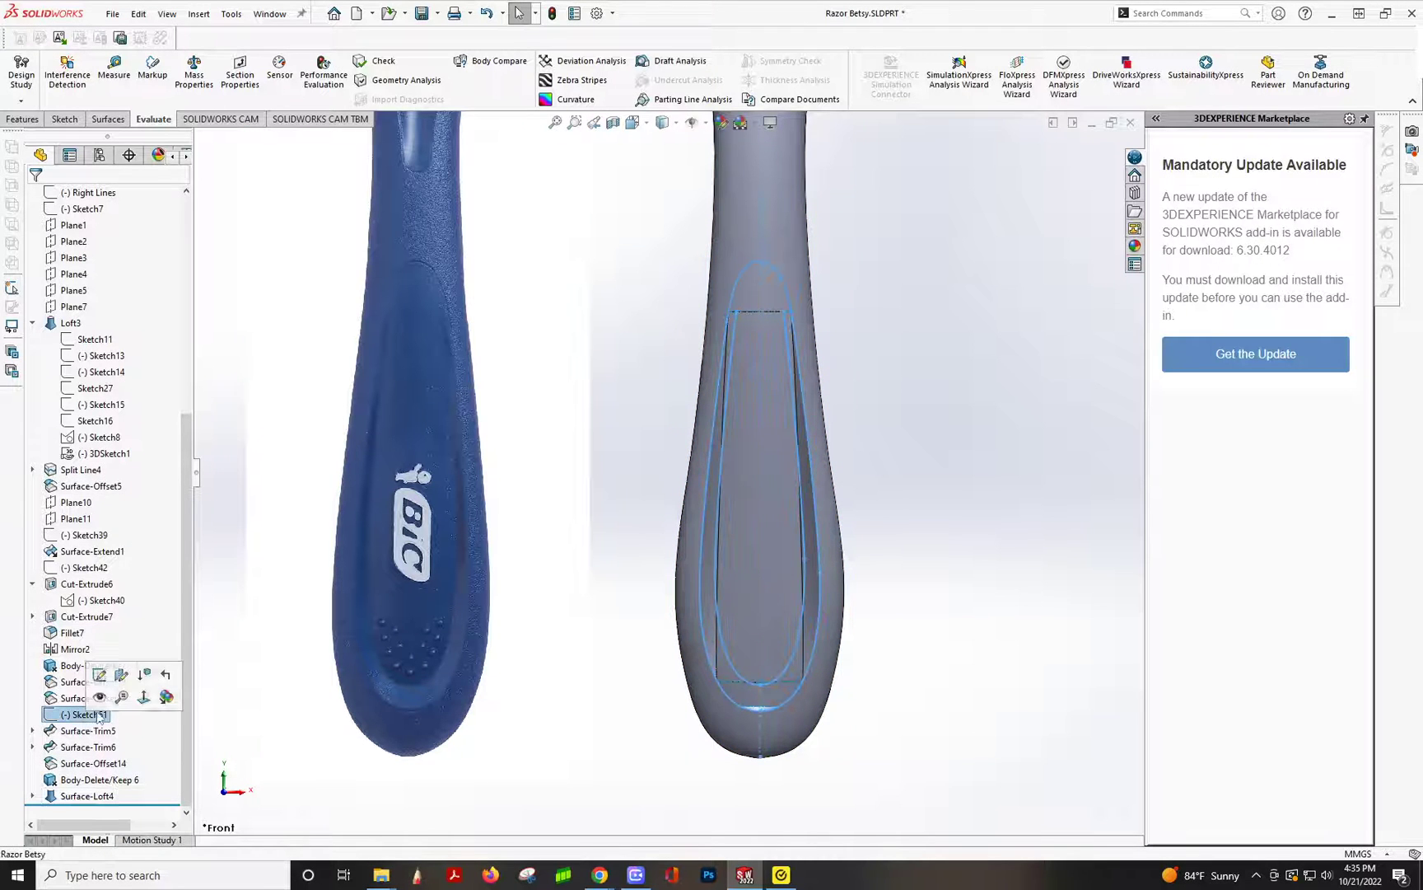
{"action": "left_click", "coordinate": [105, 701]}
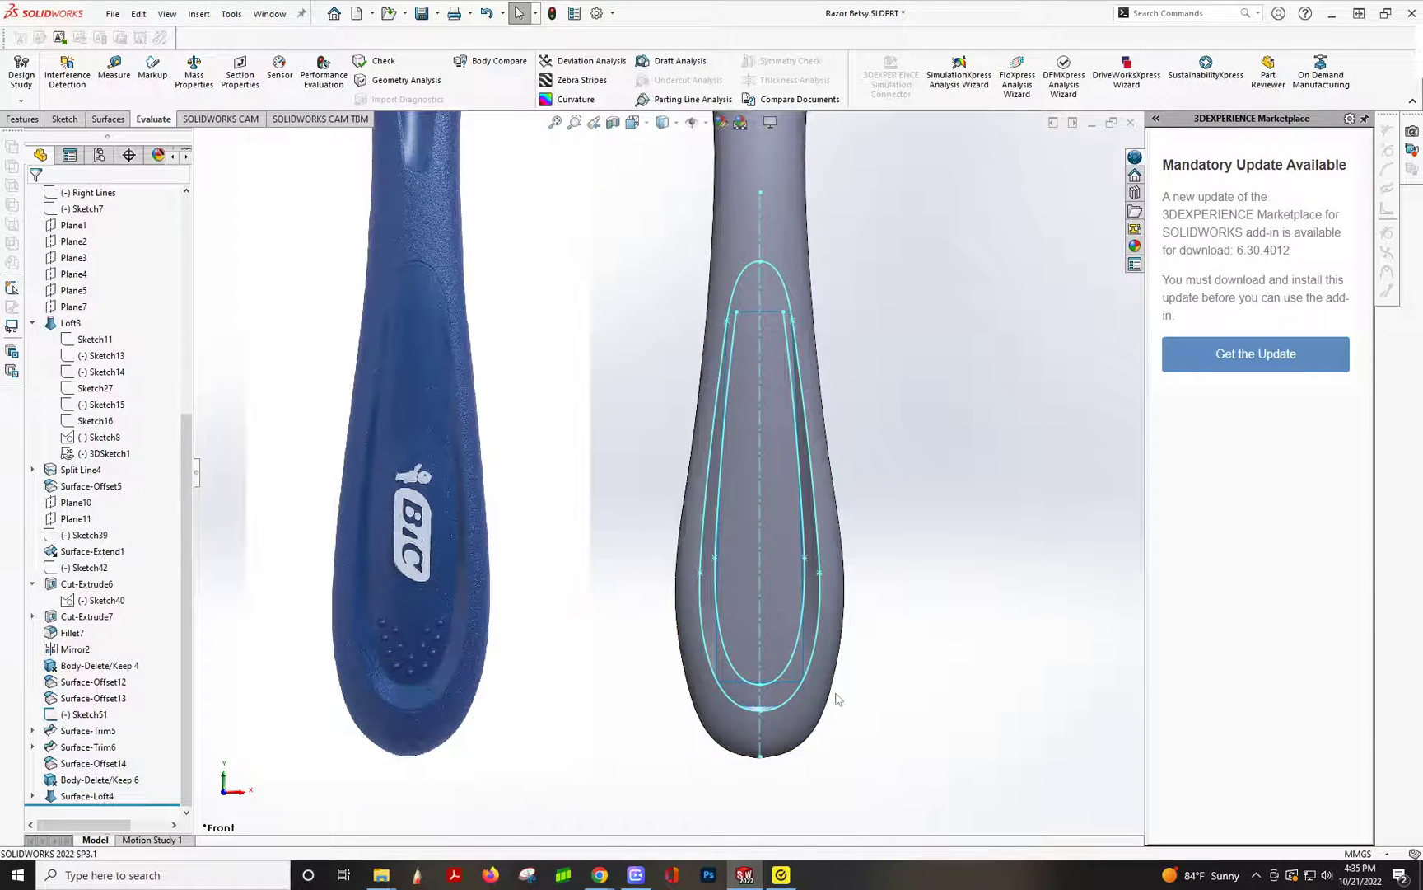
- Extend the lofted grip surface outward by 1 mm, using the Same surface extension type
{"action": "scroll", "coordinate": [789, 618], "scroll_direction": "down", "scroll_amount": 4}
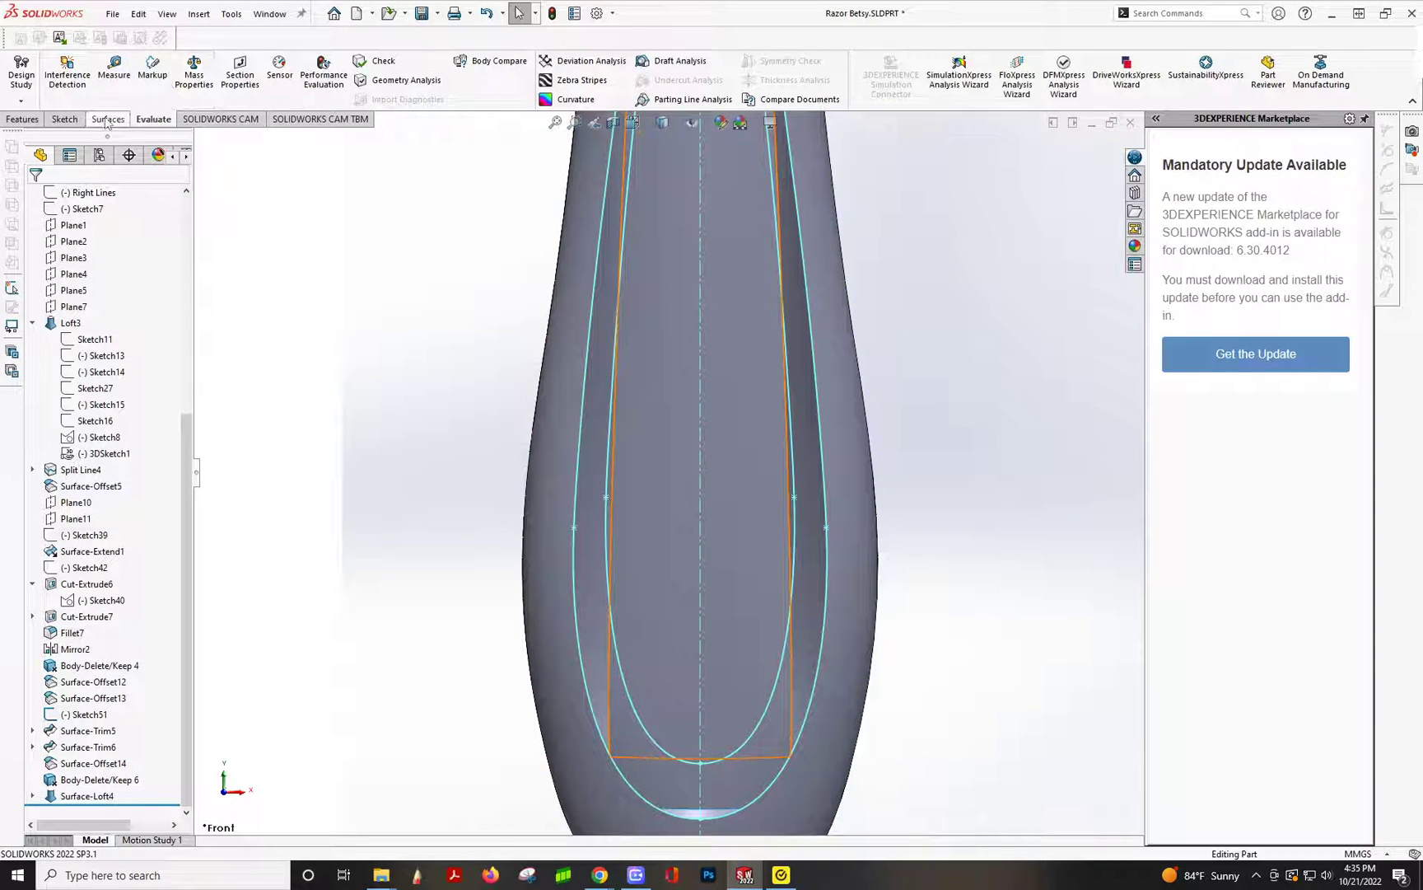
{"action": "left_click", "coordinate": [107, 120]}
{"action": "left_click", "coordinate": [548, 61]}
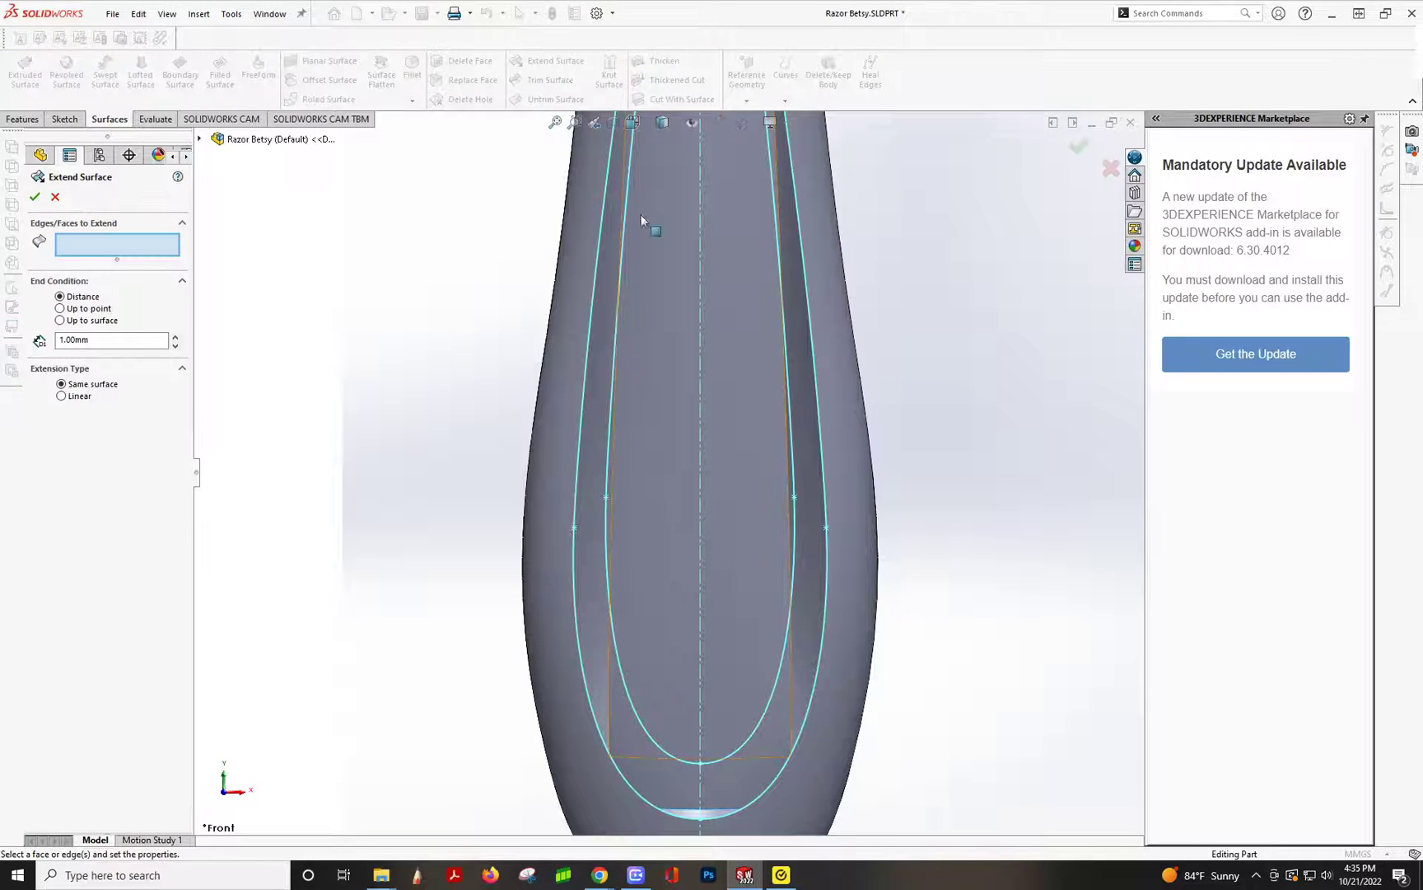
{"action": "left_click", "coordinate": [613, 472]}
{"action": "left_click", "coordinate": [787, 484]}
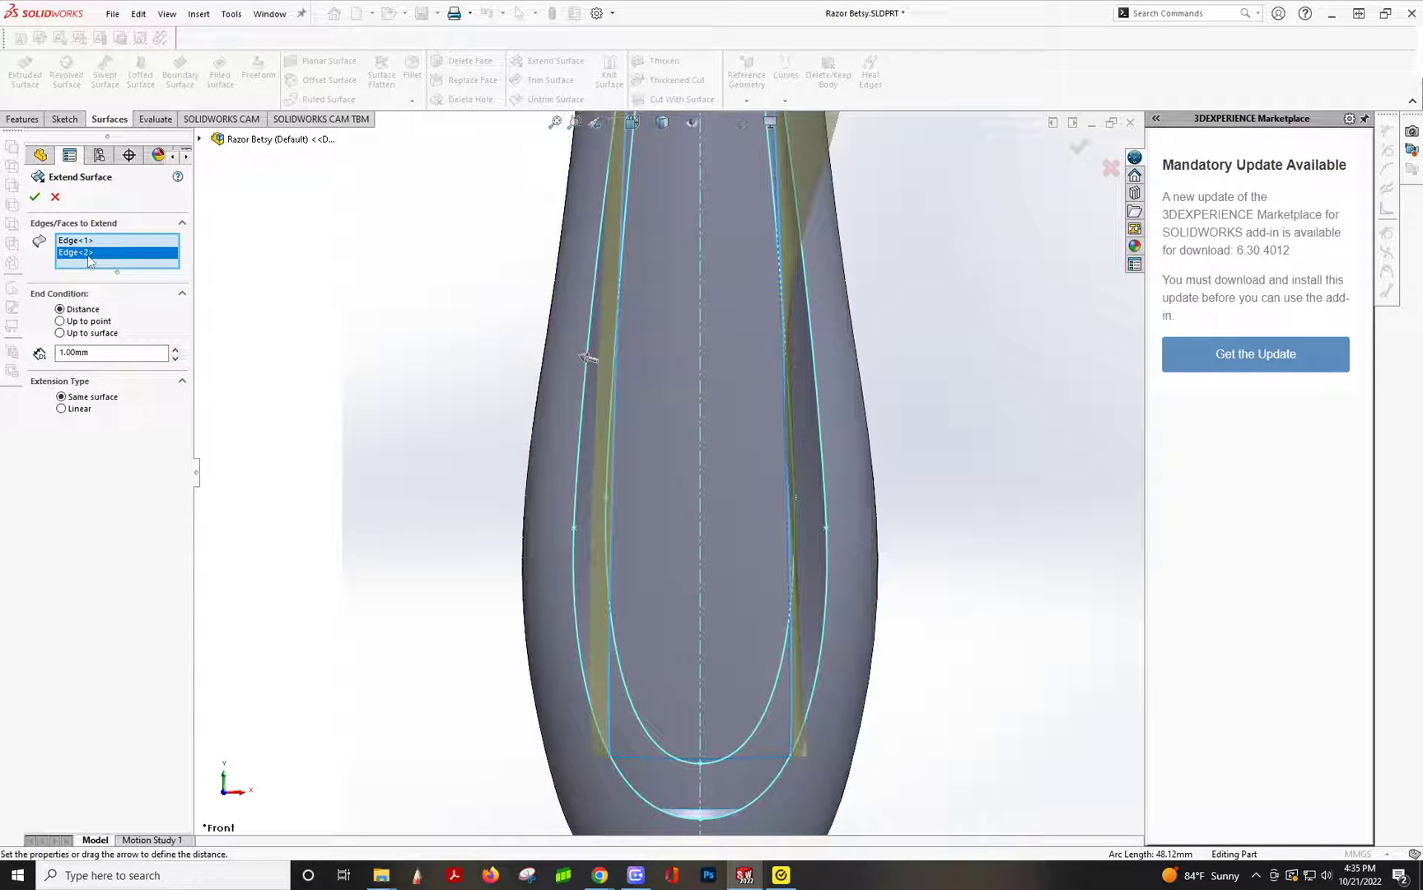
{"action": "key", "text": "Delete"}
{"action": "scroll", "coordinate": [498, 445], "scroll_direction": "up", "scroll_amount": 3}
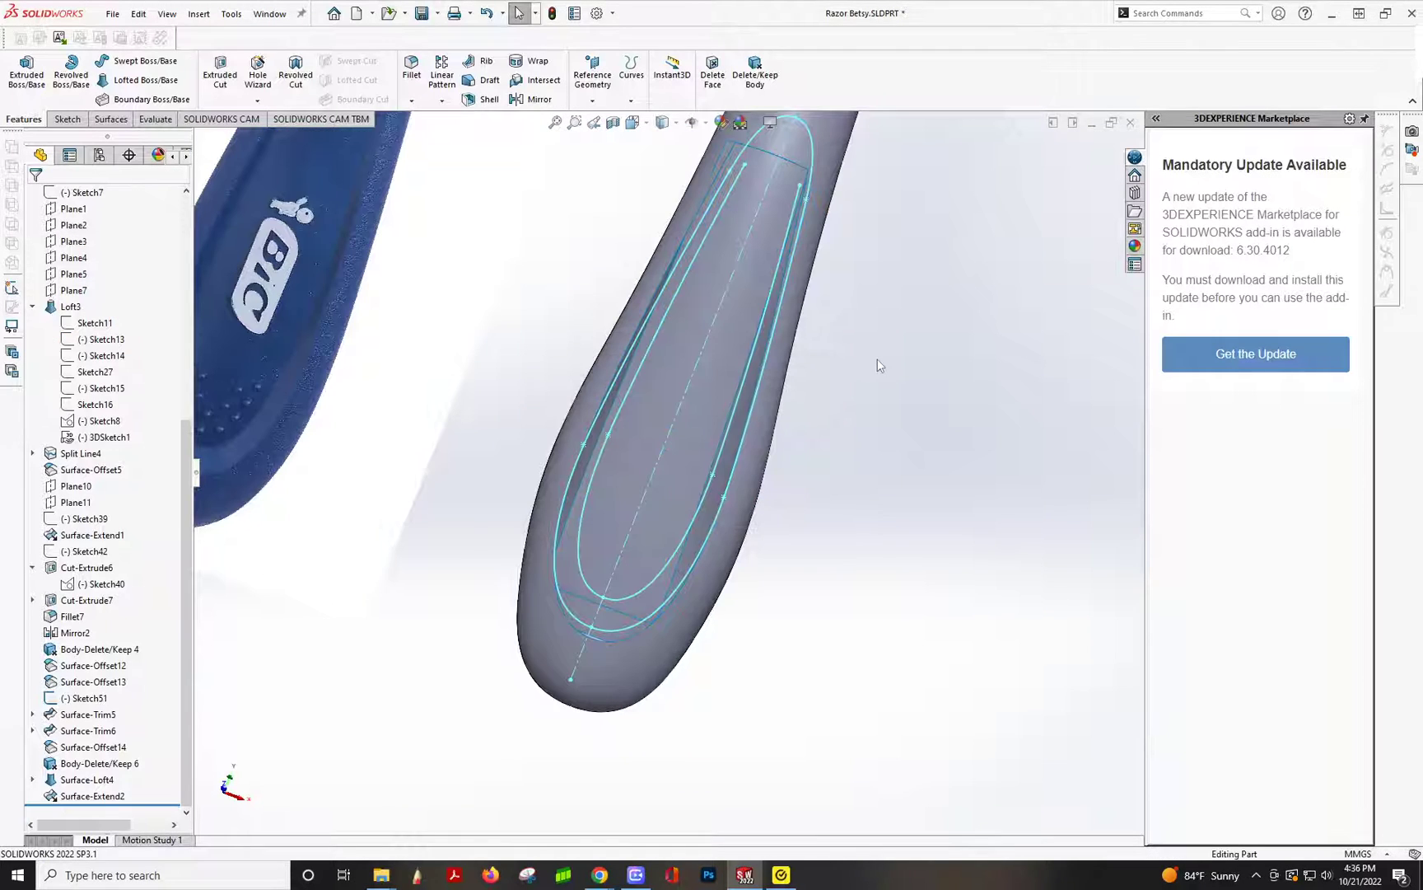
{"action": "middle_click_drag", "start_coordinate": [558, 302], "coordinate": [644, 347]}
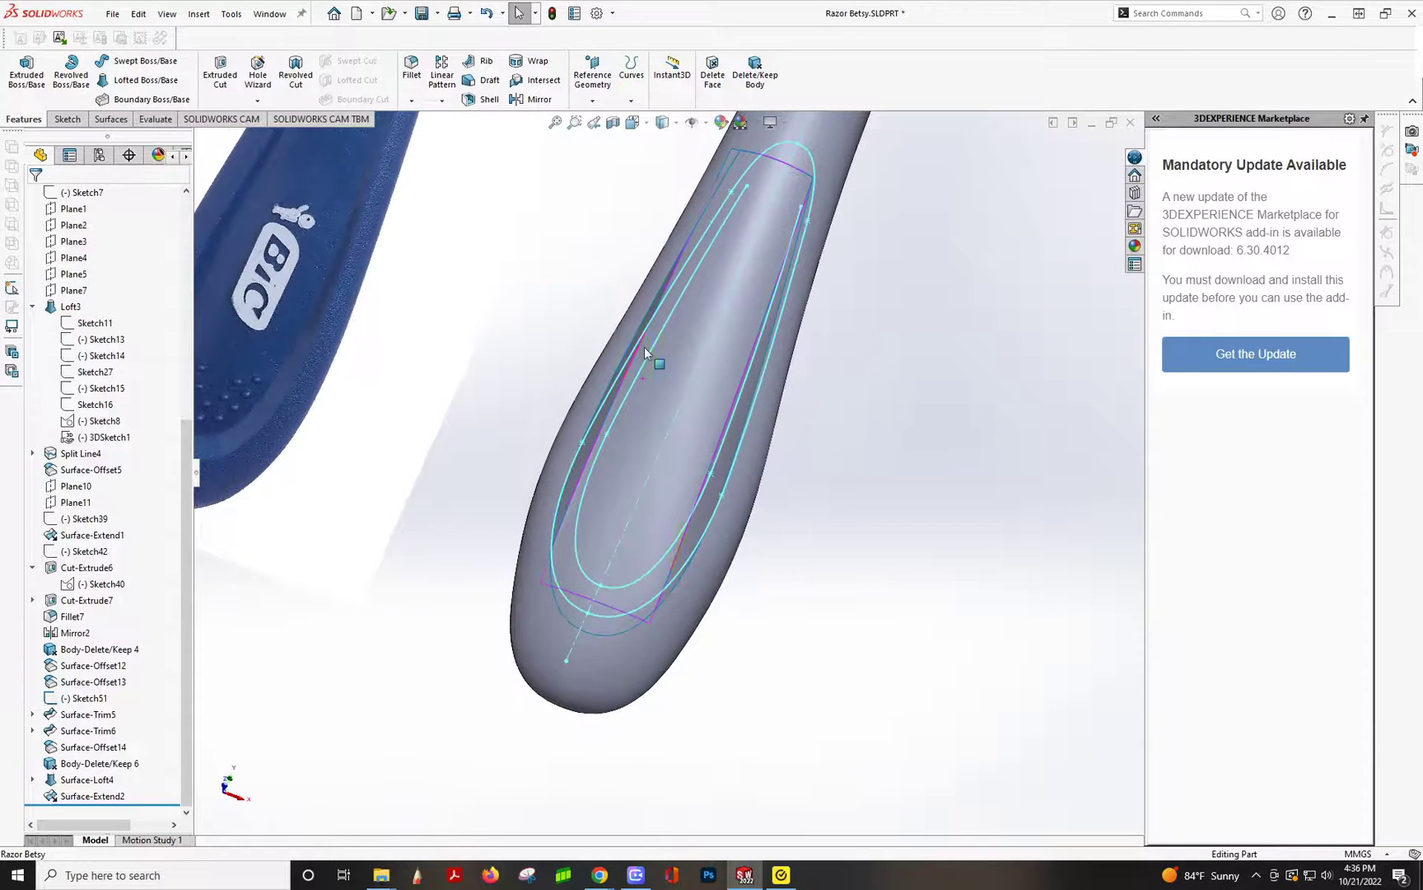
{"action": "left_click", "coordinate": [110, 118]}
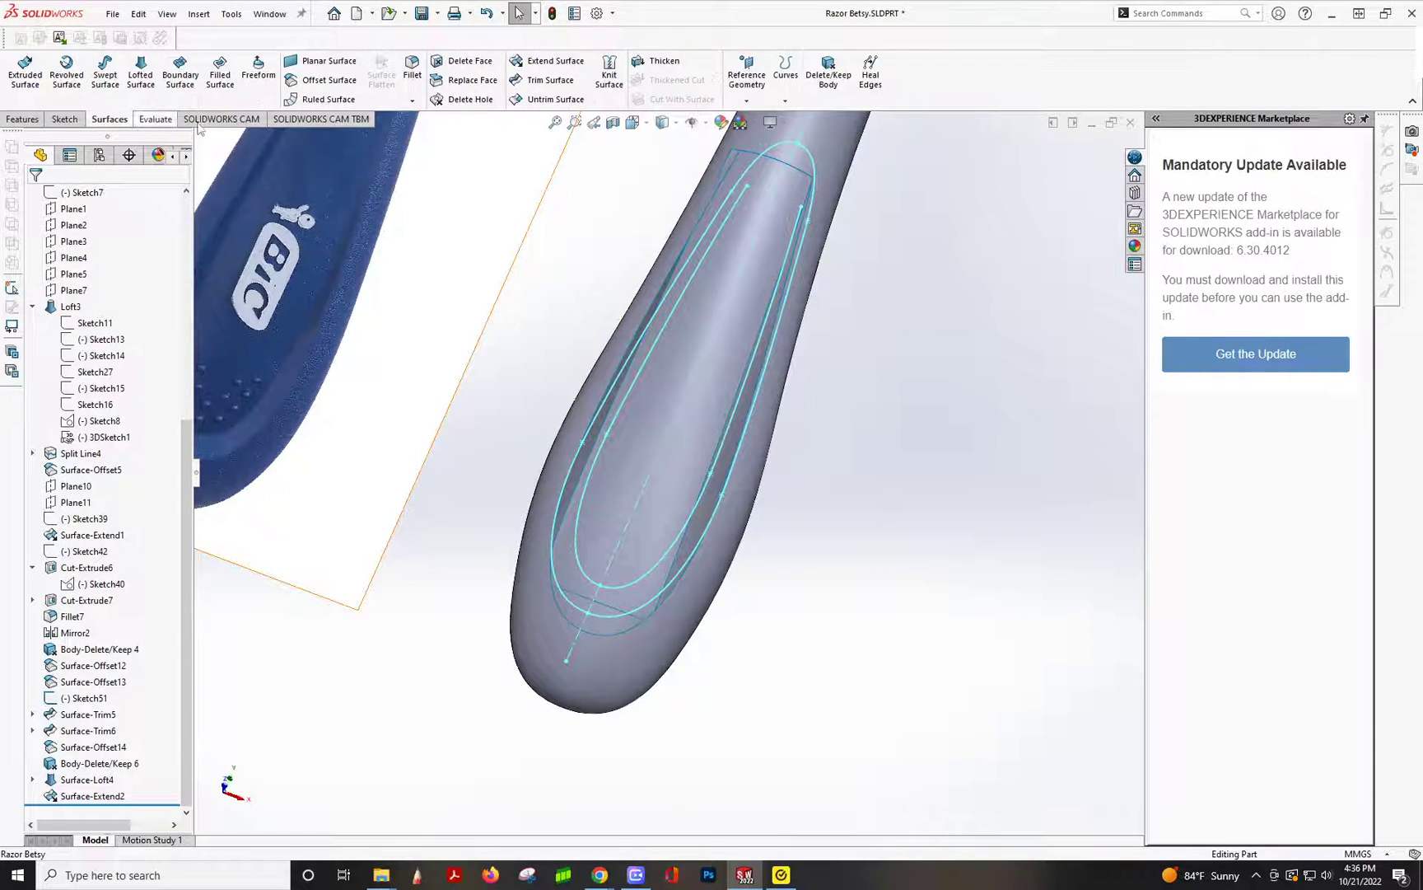
- Trim the extended grip surface with the Right Plane, keeping only its left half
{"action": "left_click", "coordinate": [549, 80]}
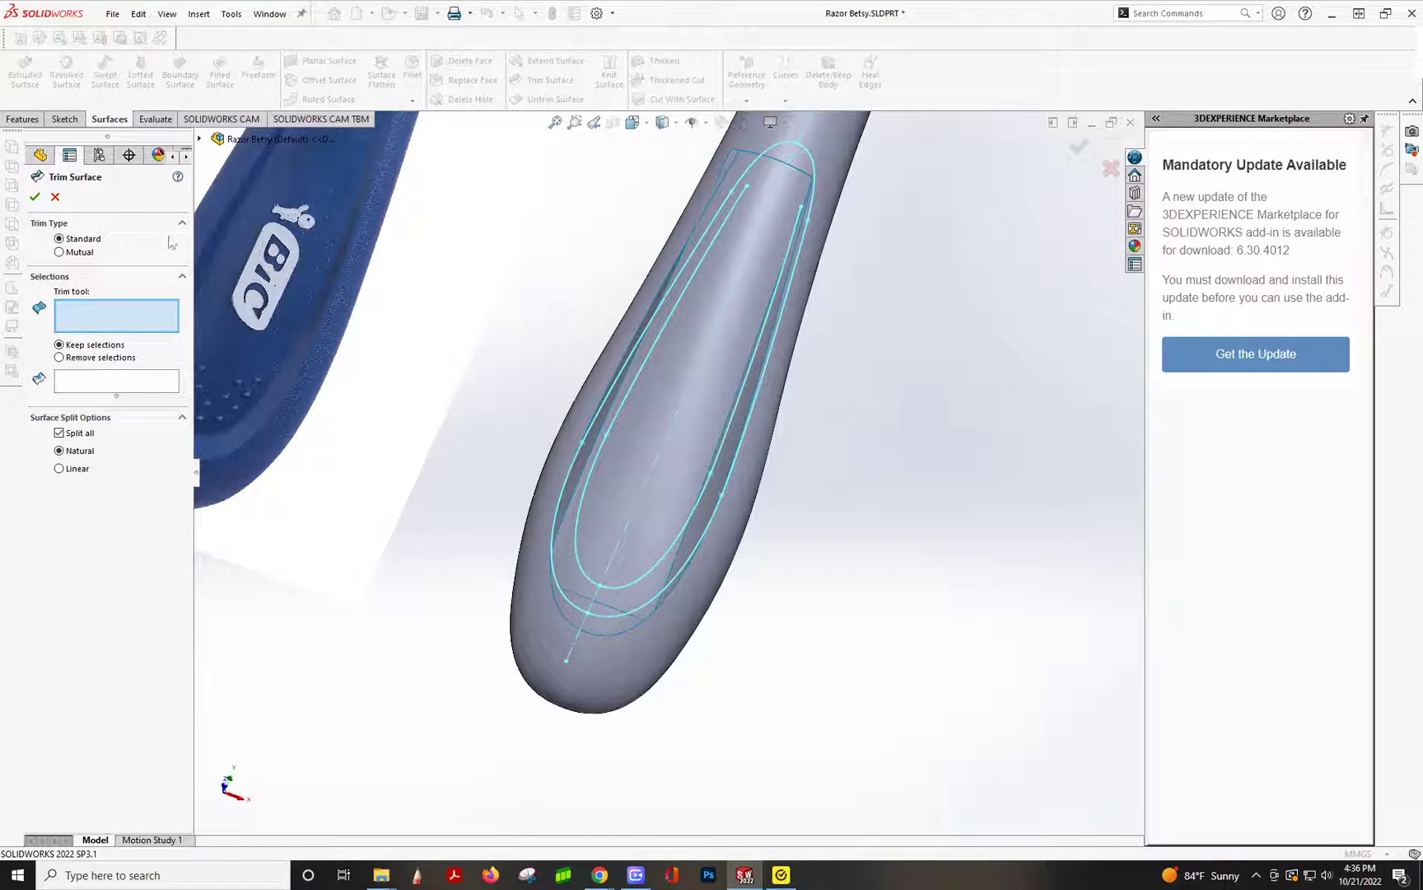
{"action": "left_click", "coordinate": [201, 140]}
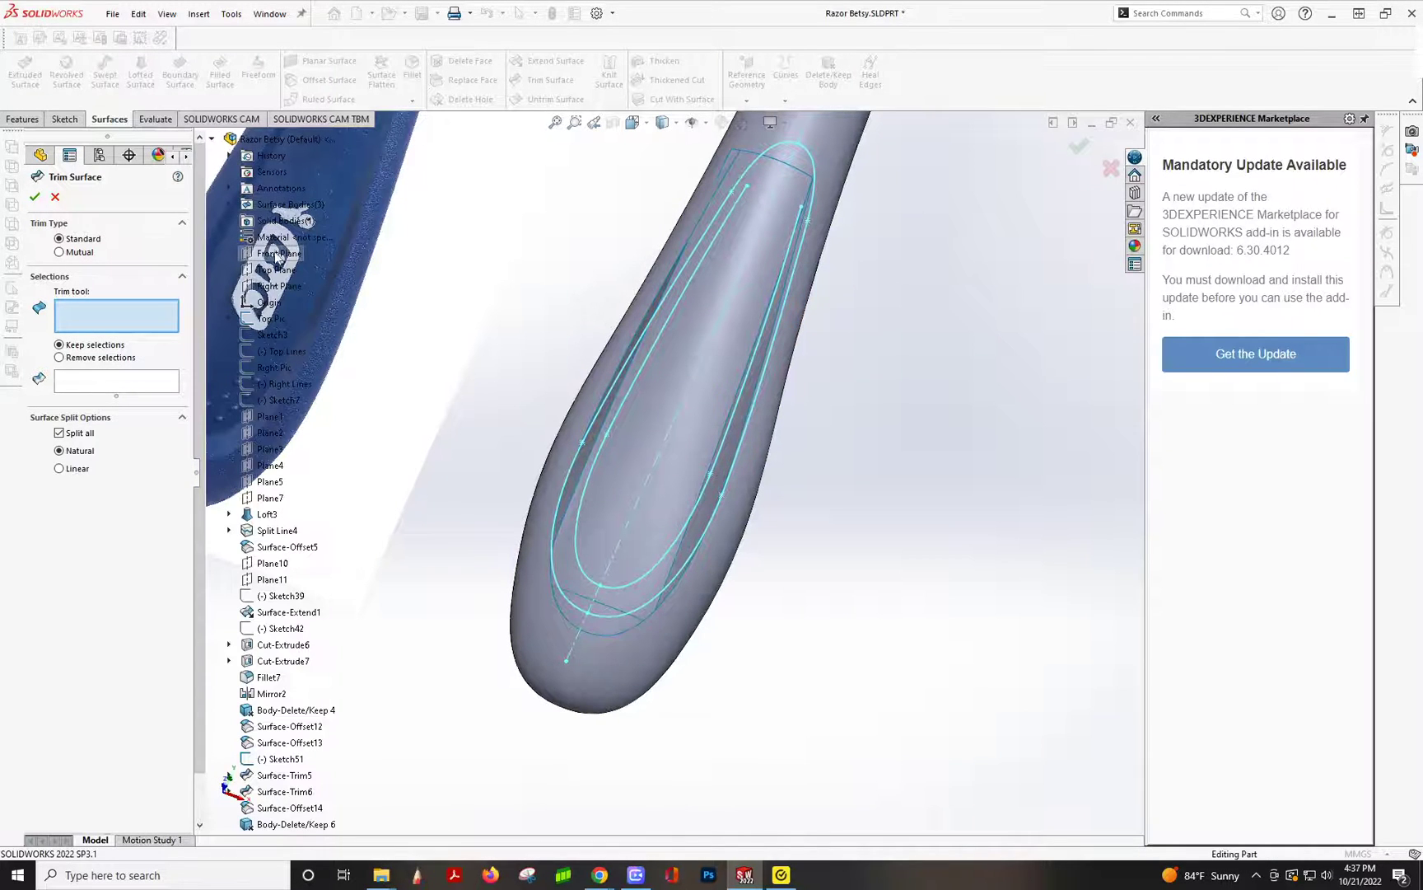
{"action": "left_click", "coordinate": [278, 287]}
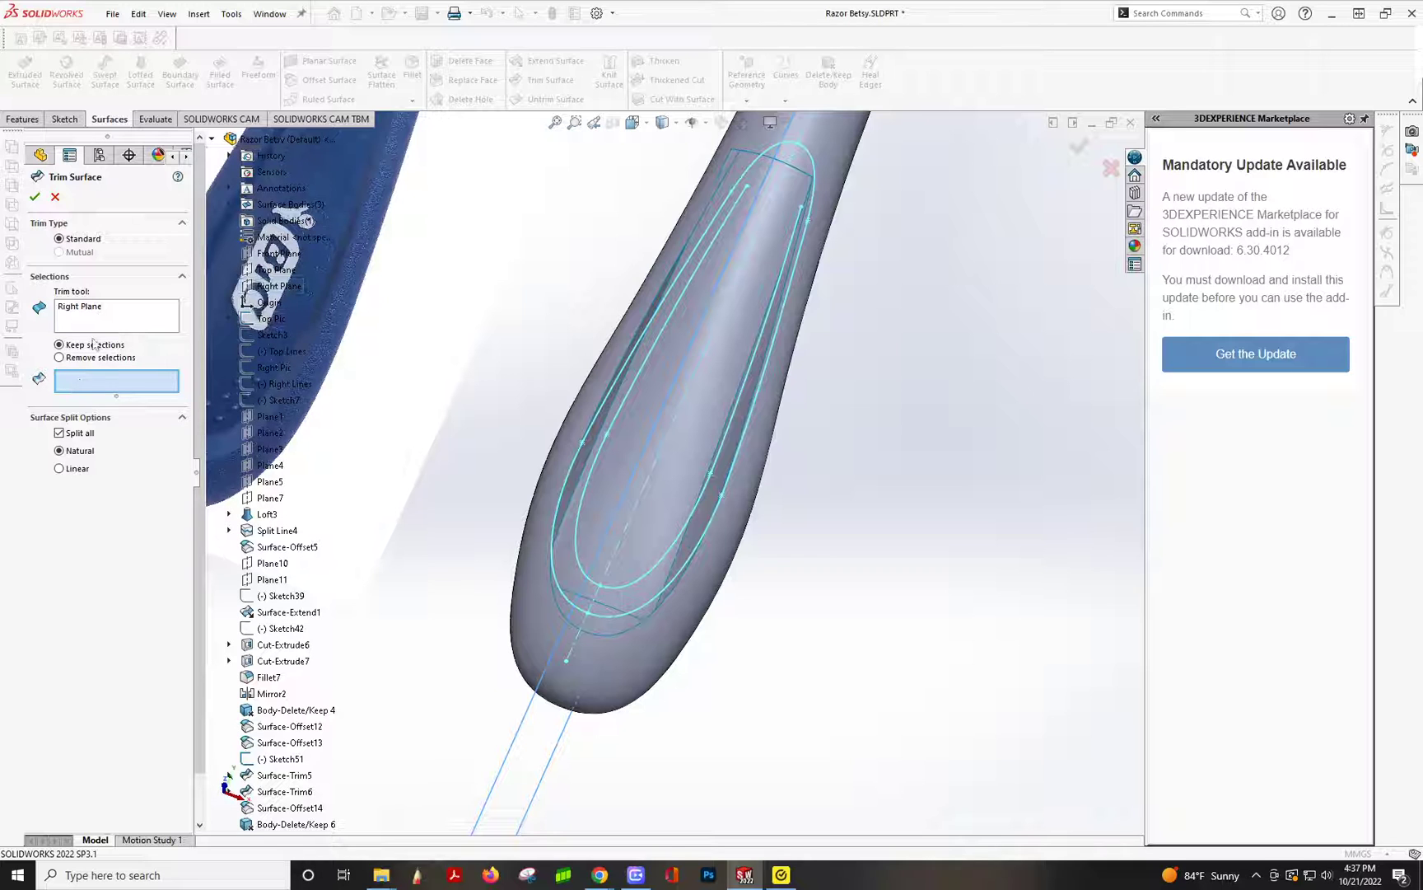
{"action": "left_click", "coordinate": [690, 410]}
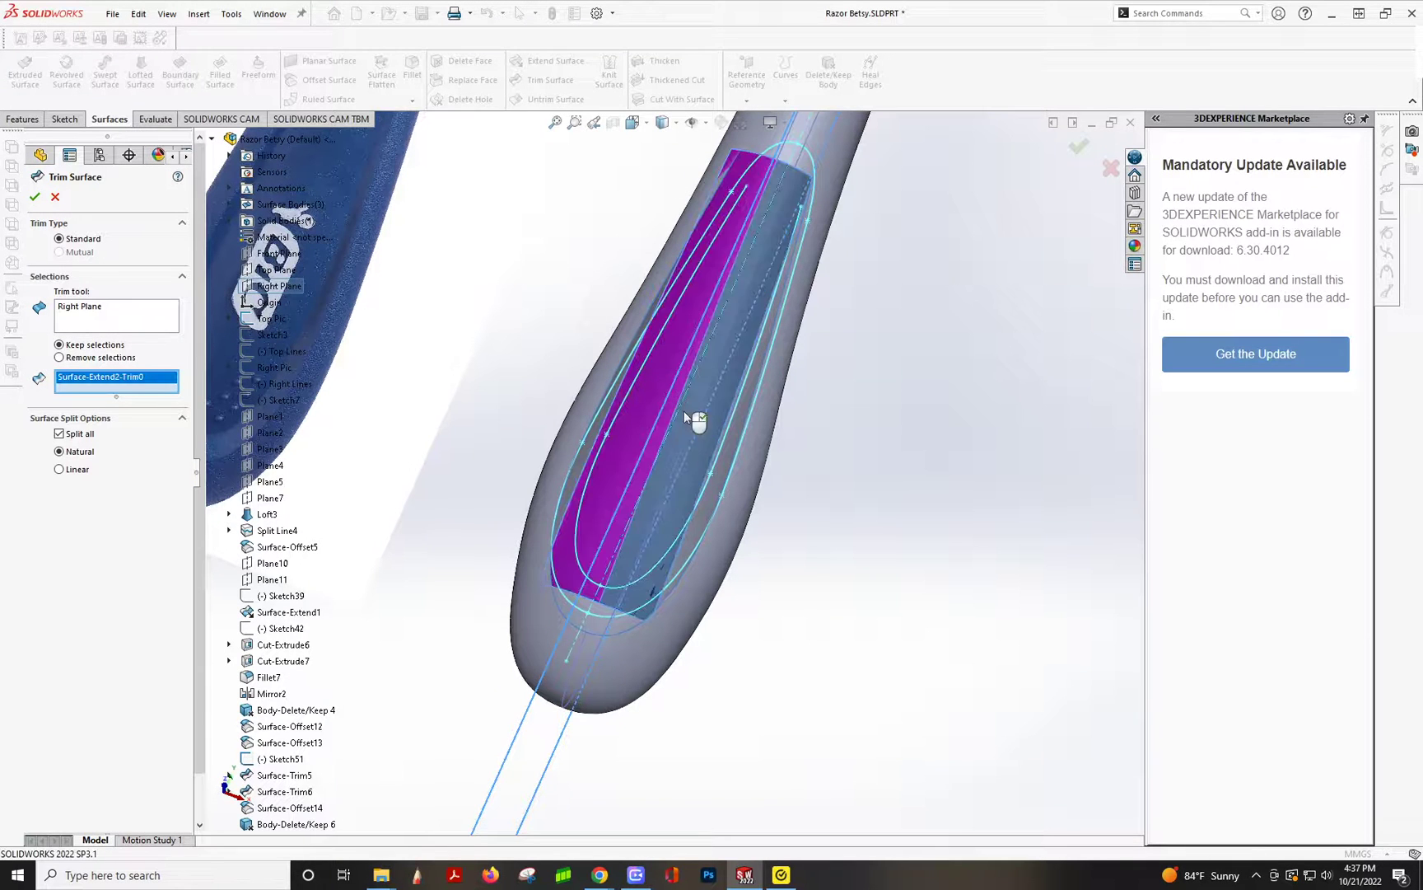
{"action": "left_click", "coordinate": [34, 198]}
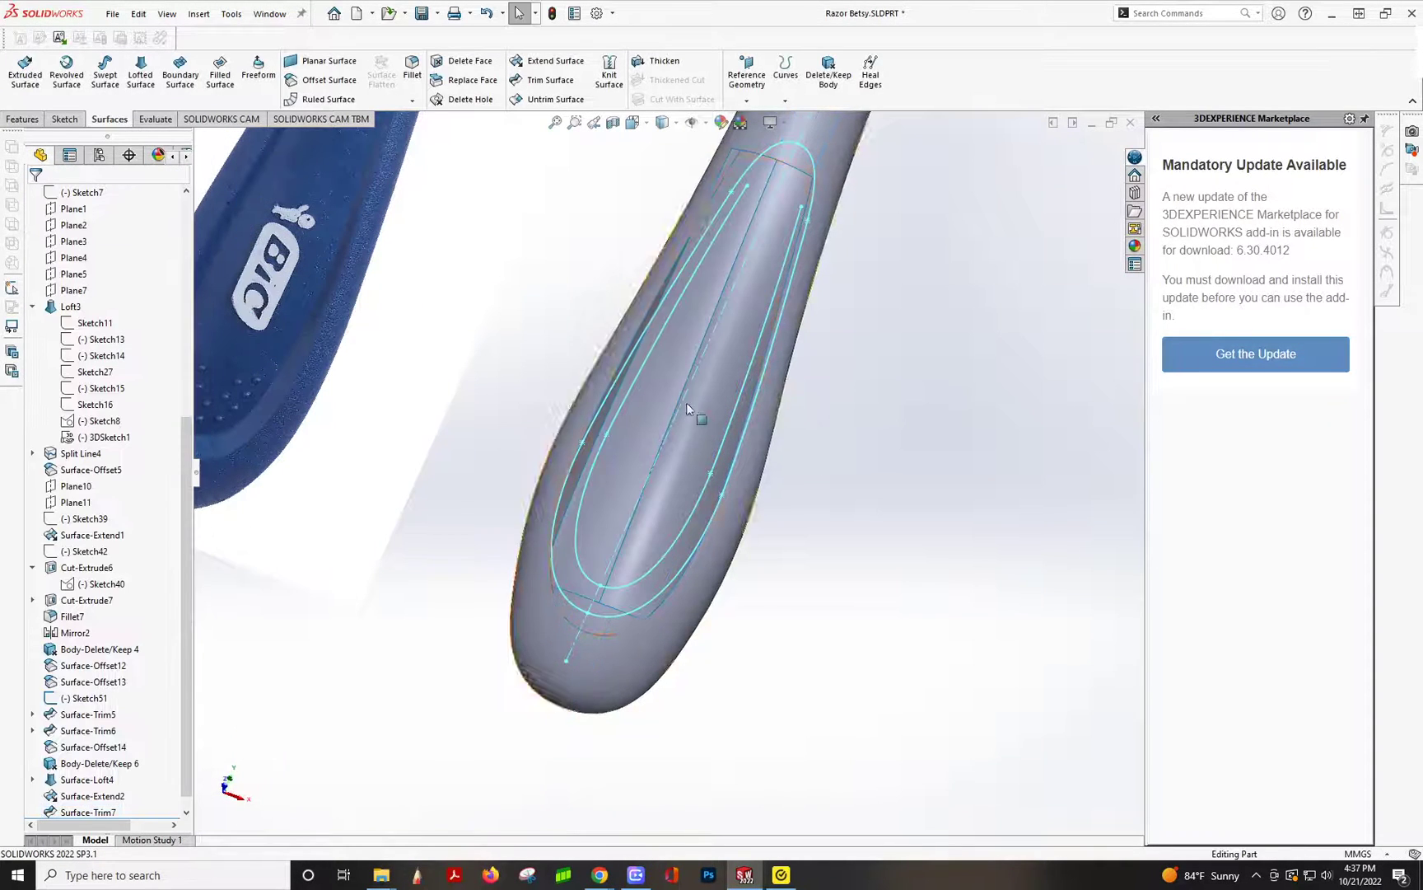
- Mirror the trimmed half of the grip surface about the Right Plane as a body
{"action": "middle_click_drag", "start_coordinate": [671, 423], "coordinate": [674, 374]}
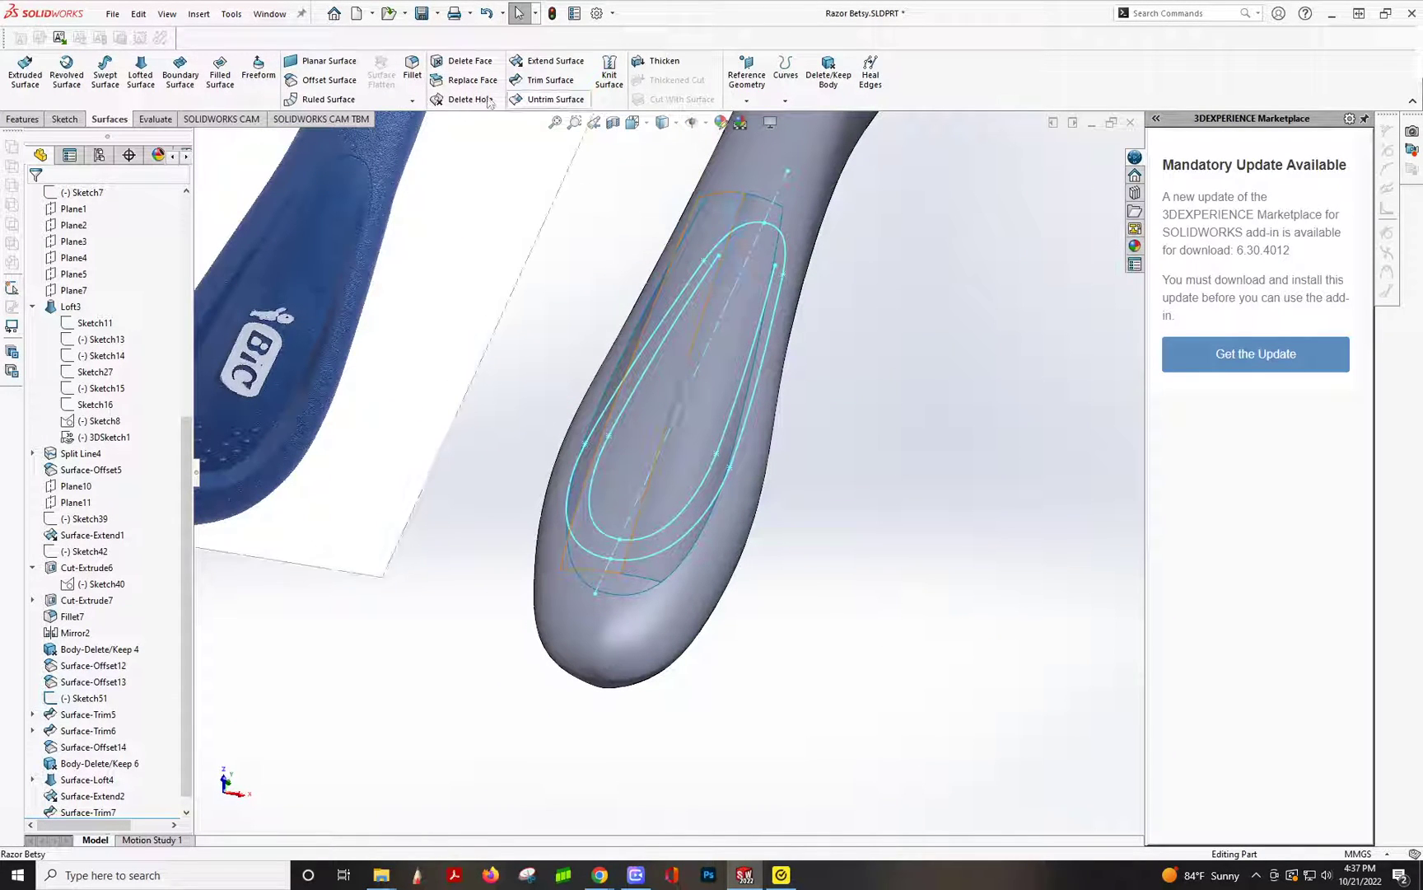
{"action": "left_click", "coordinate": [24, 119]}
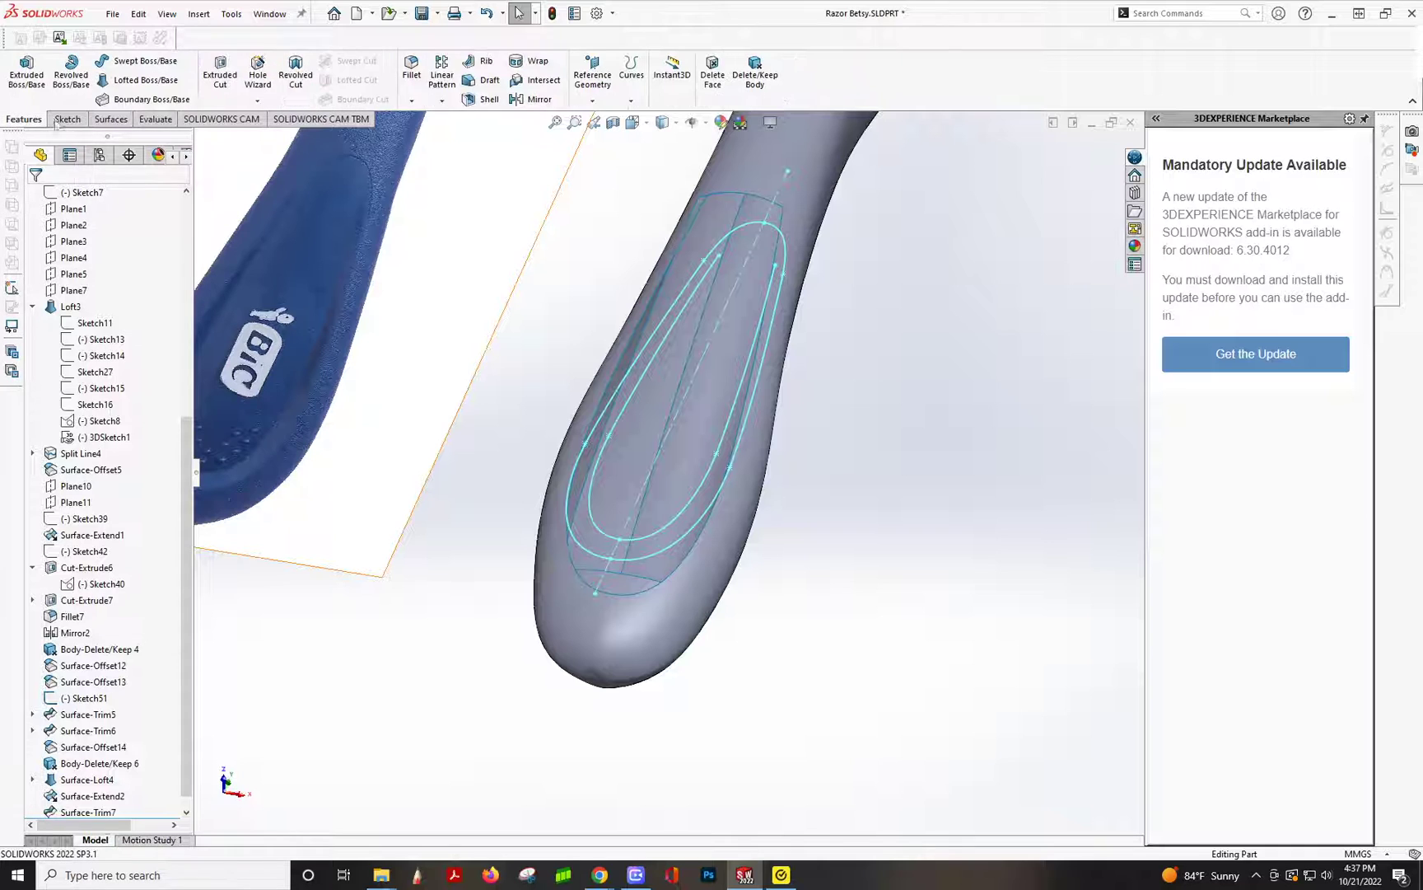
{"action": "left_click", "coordinate": [535, 98]}
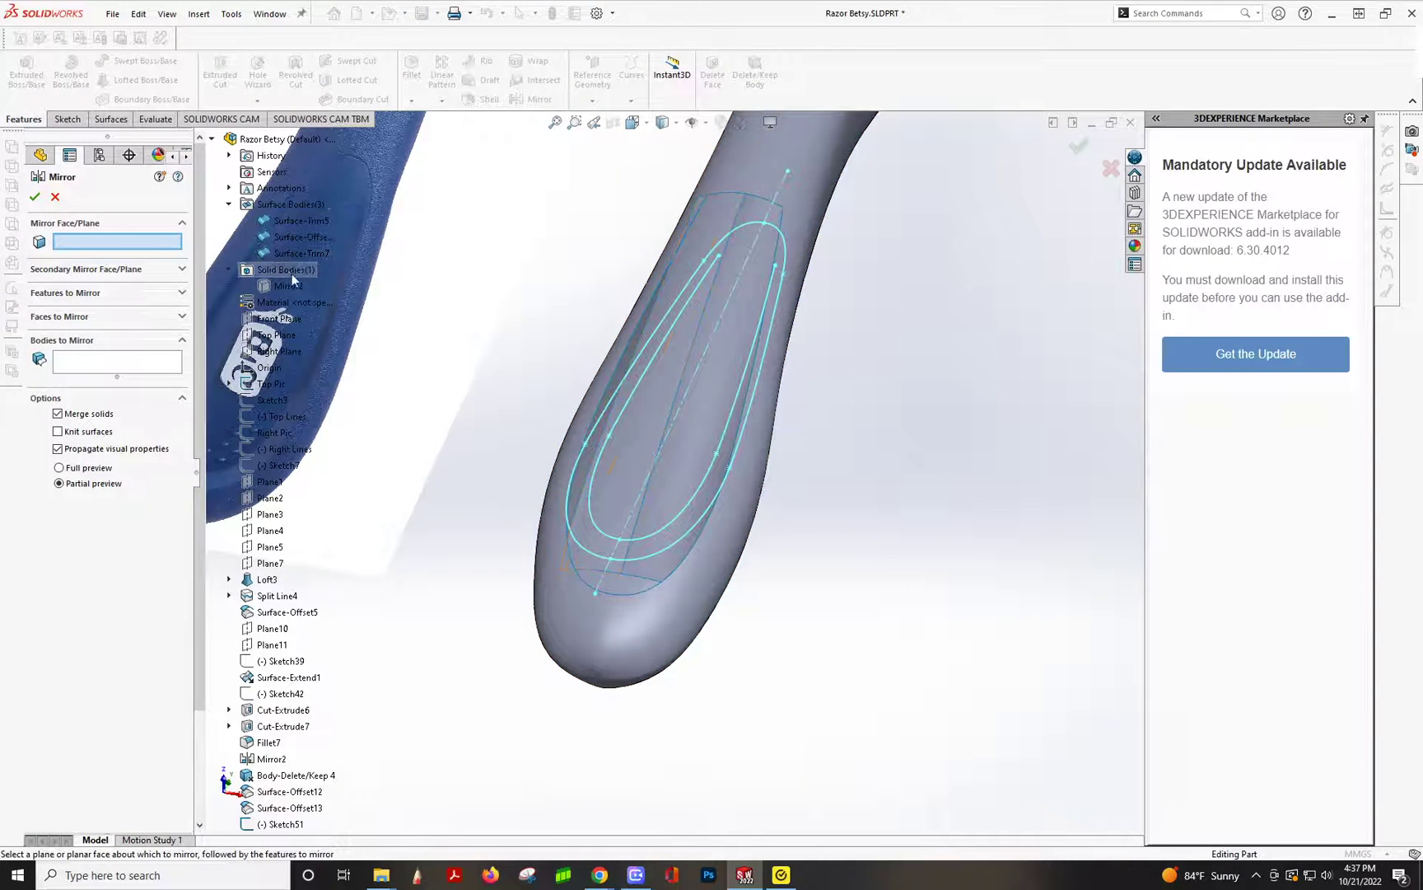
{"action": "left_click", "coordinate": [297, 352]}
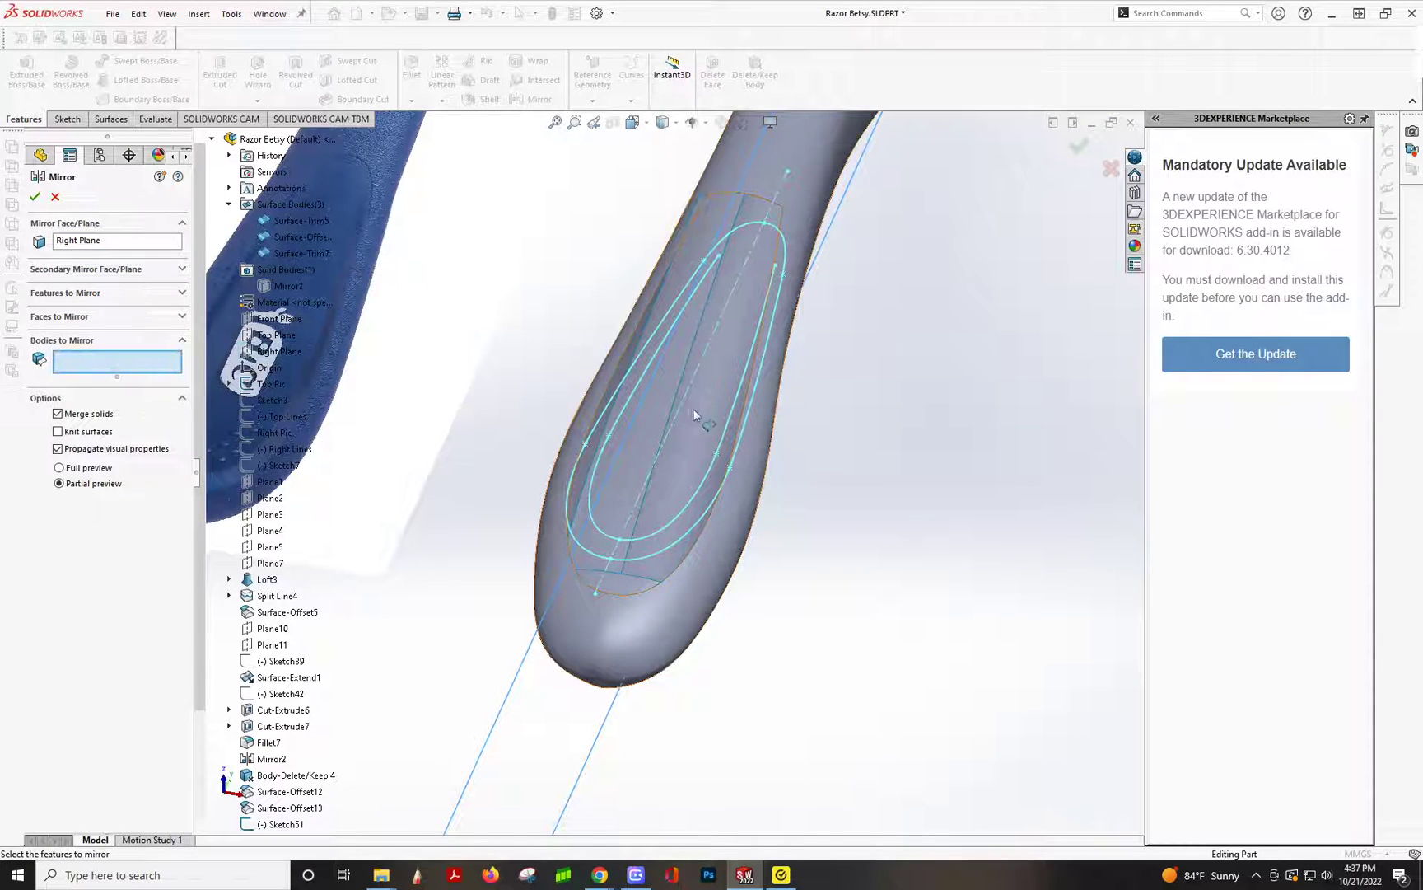
{"action": "left_click", "coordinate": [645, 409]}
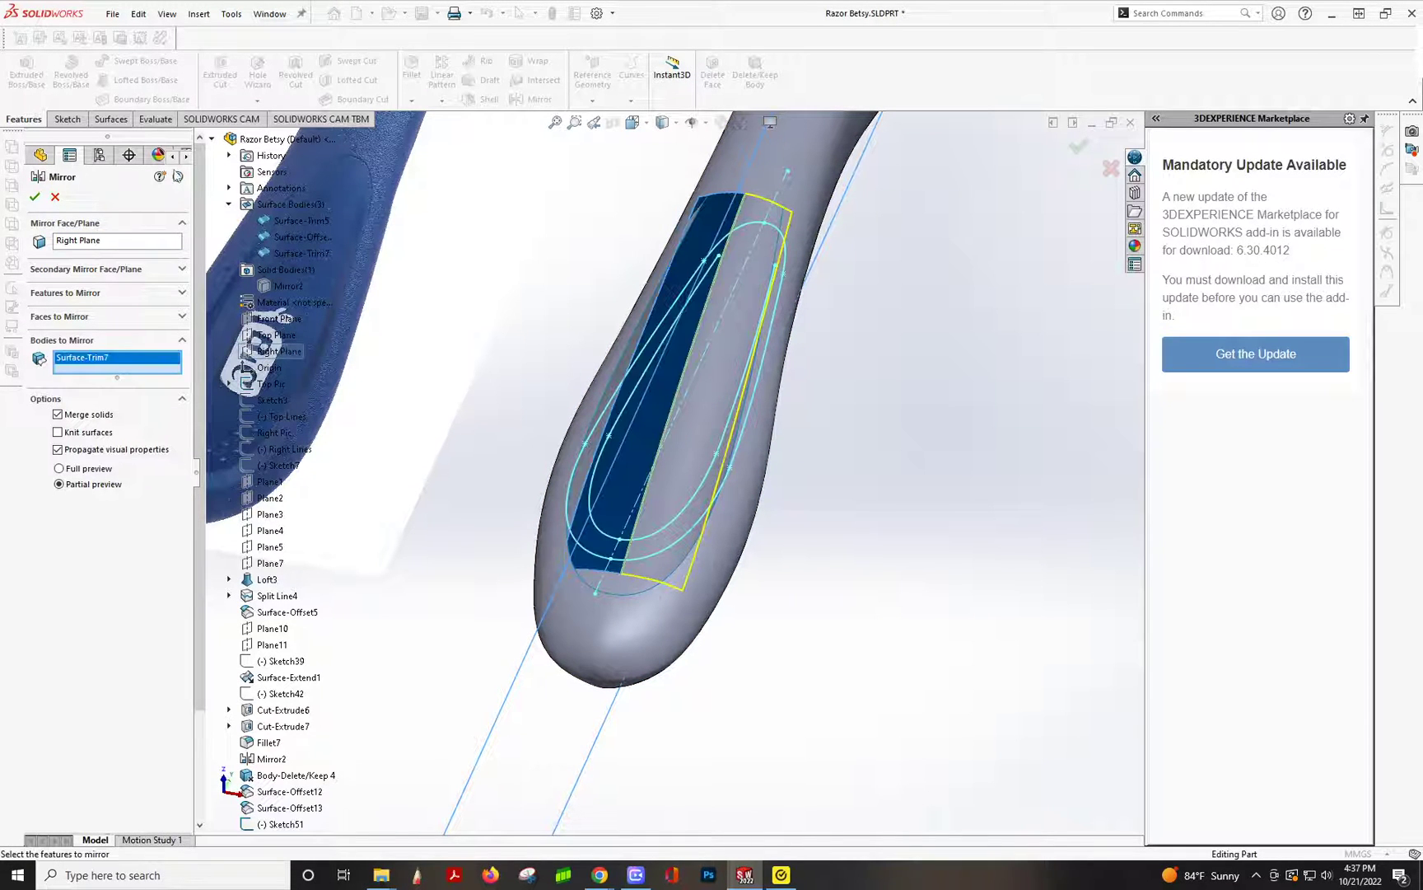
{"action": "left_click", "coordinate": [35, 197]}
- Display the handle from the front and examine how the two grip surface halves cover the recess outline at its lower end
{"action": "mouse_move", "coordinate": [723, 359]}
{"action": "middle_mouse_down"}
{"action": "mouse_move", "coordinate": [760, 229]}
{"action": "mouse_move", "coordinate": [766, 331]}
{"action": "mouse_move", "coordinate": [743, 391]}
{"action": "mouse_move", "coordinate": [756, 399]}
{"action": "mouse_move", "coordinate": [742, 495]}
{"action": "middle_mouse_up"}
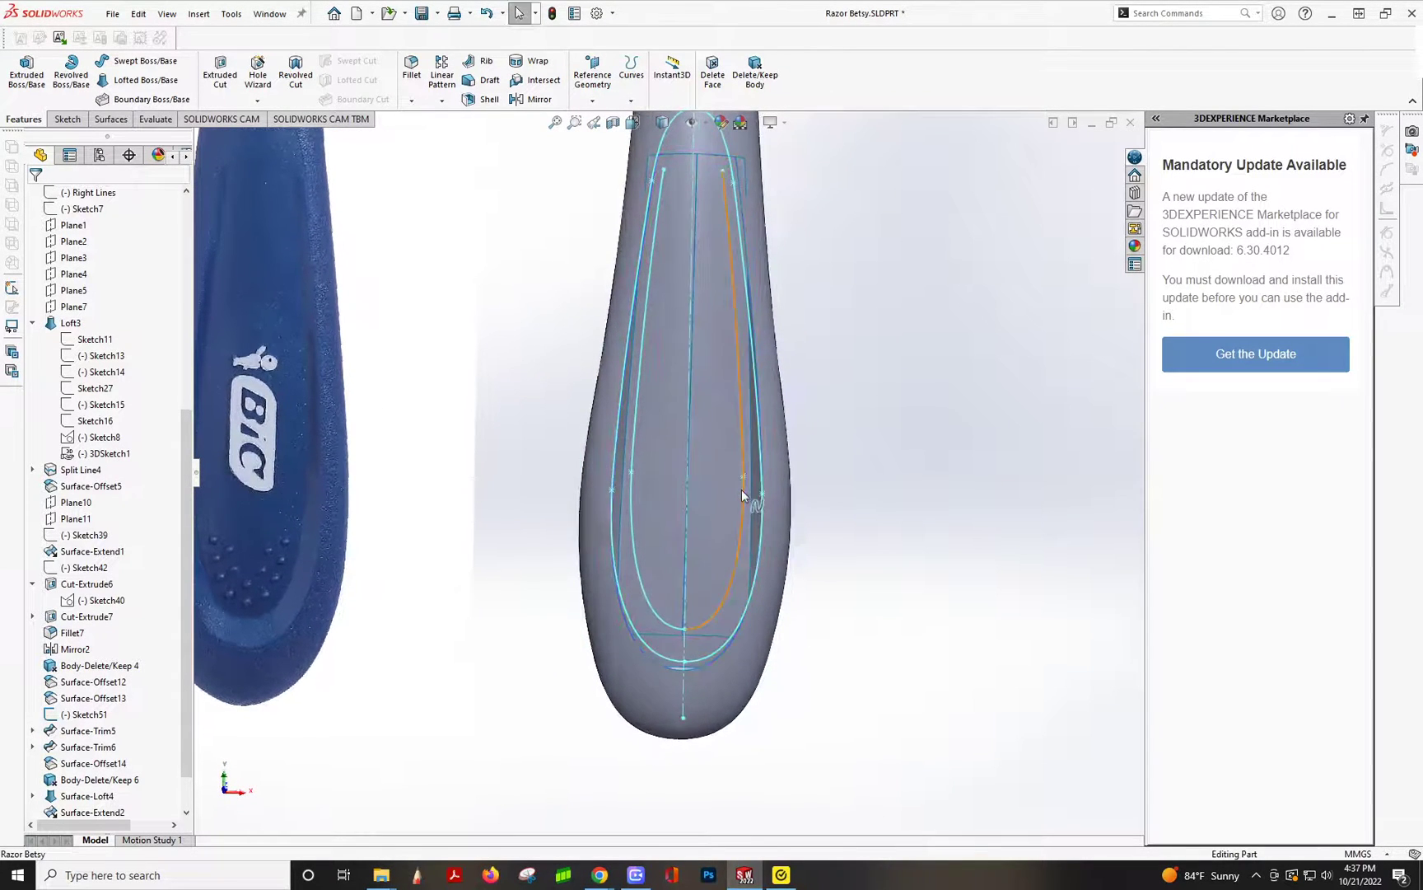
{"action": "left_click", "coordinate": [641, 126]}
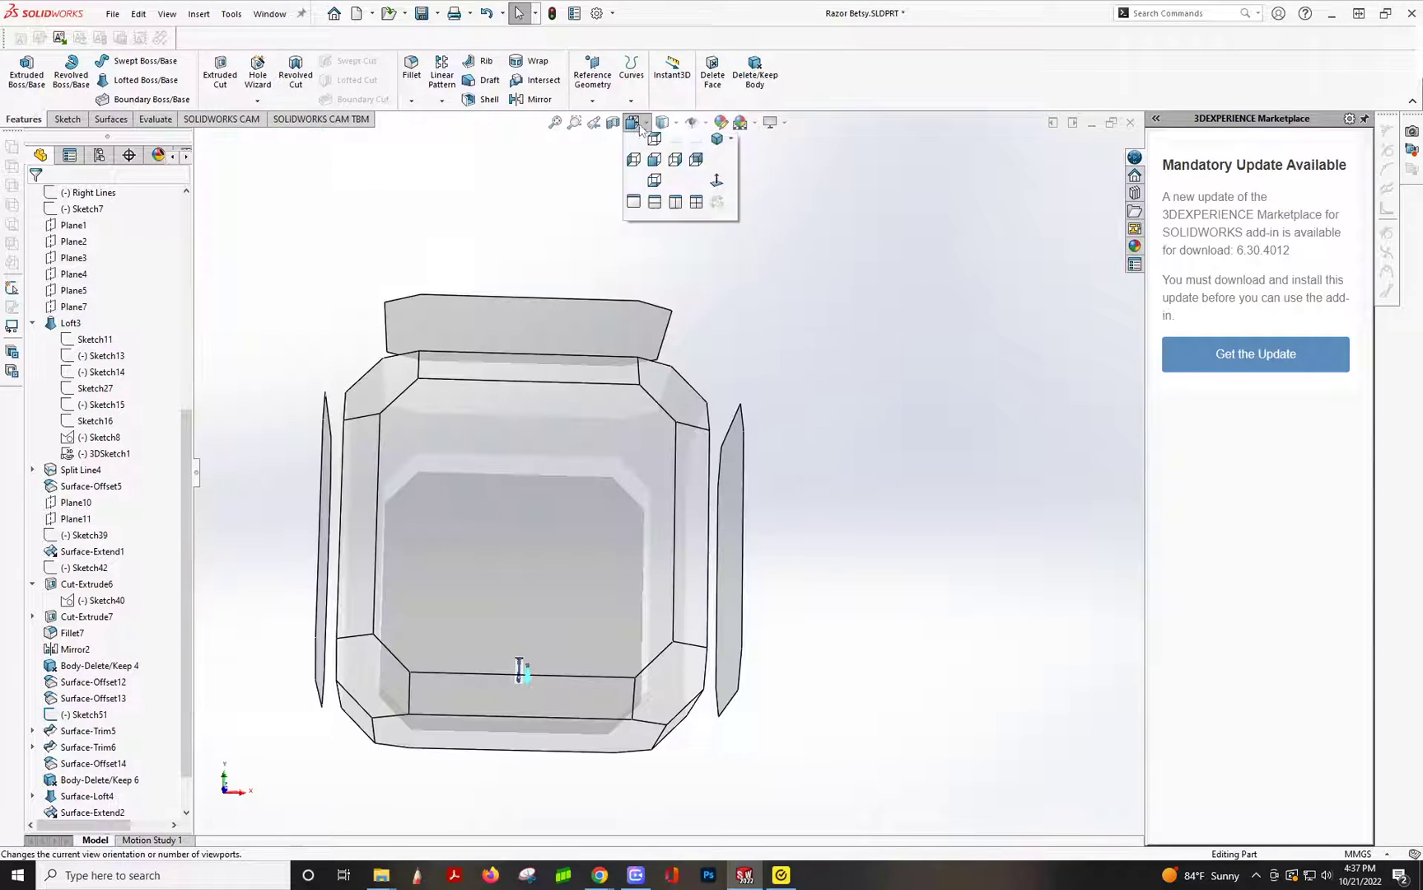
{"action": "left_click", "coordinate": [654, 185]}
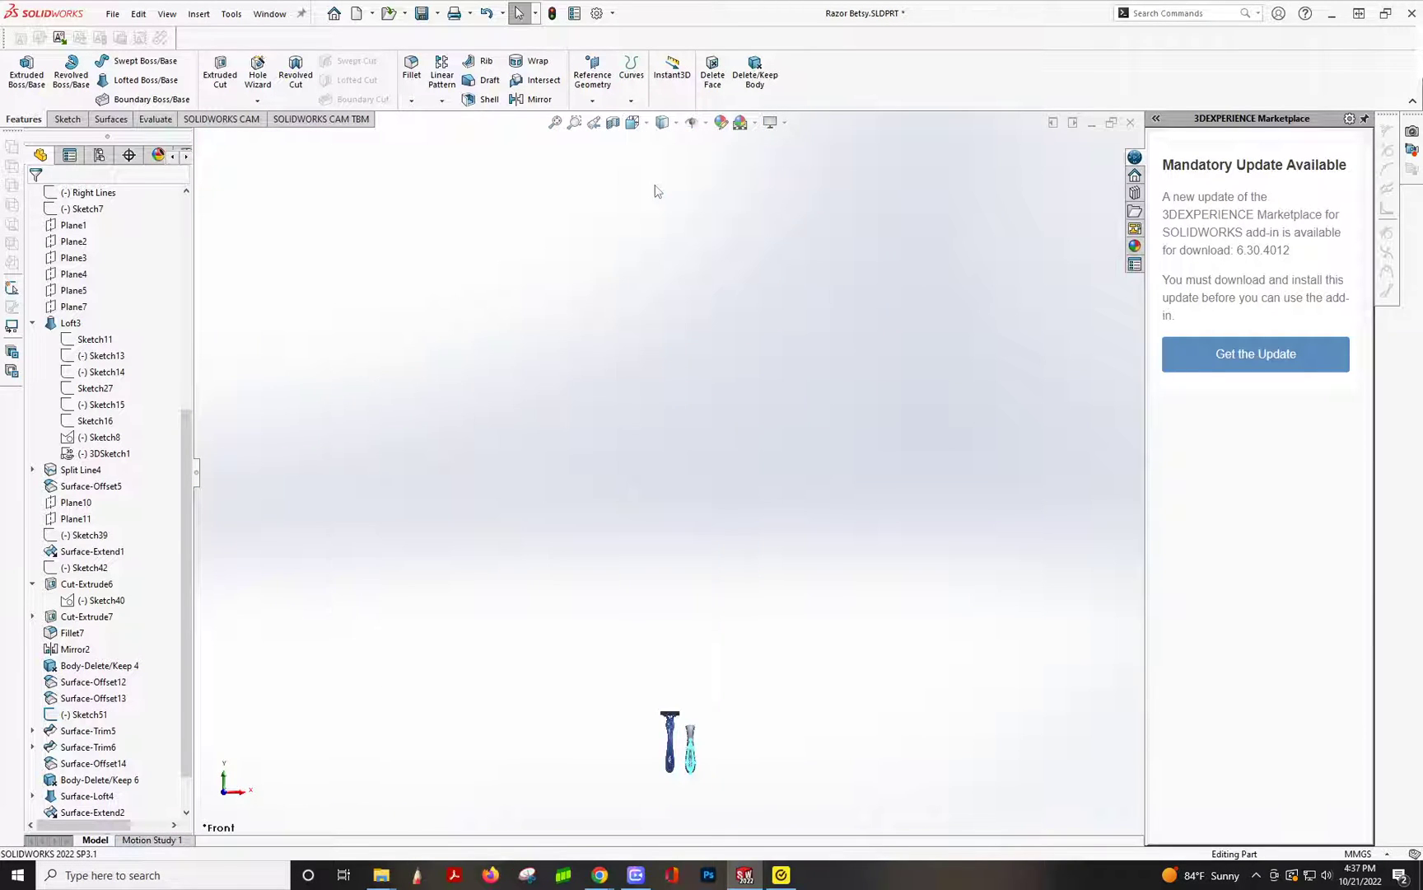
{"action": "scroll", "coordinate": [667, 651], "scroll_direction": "down", "scroll_amount": 10}
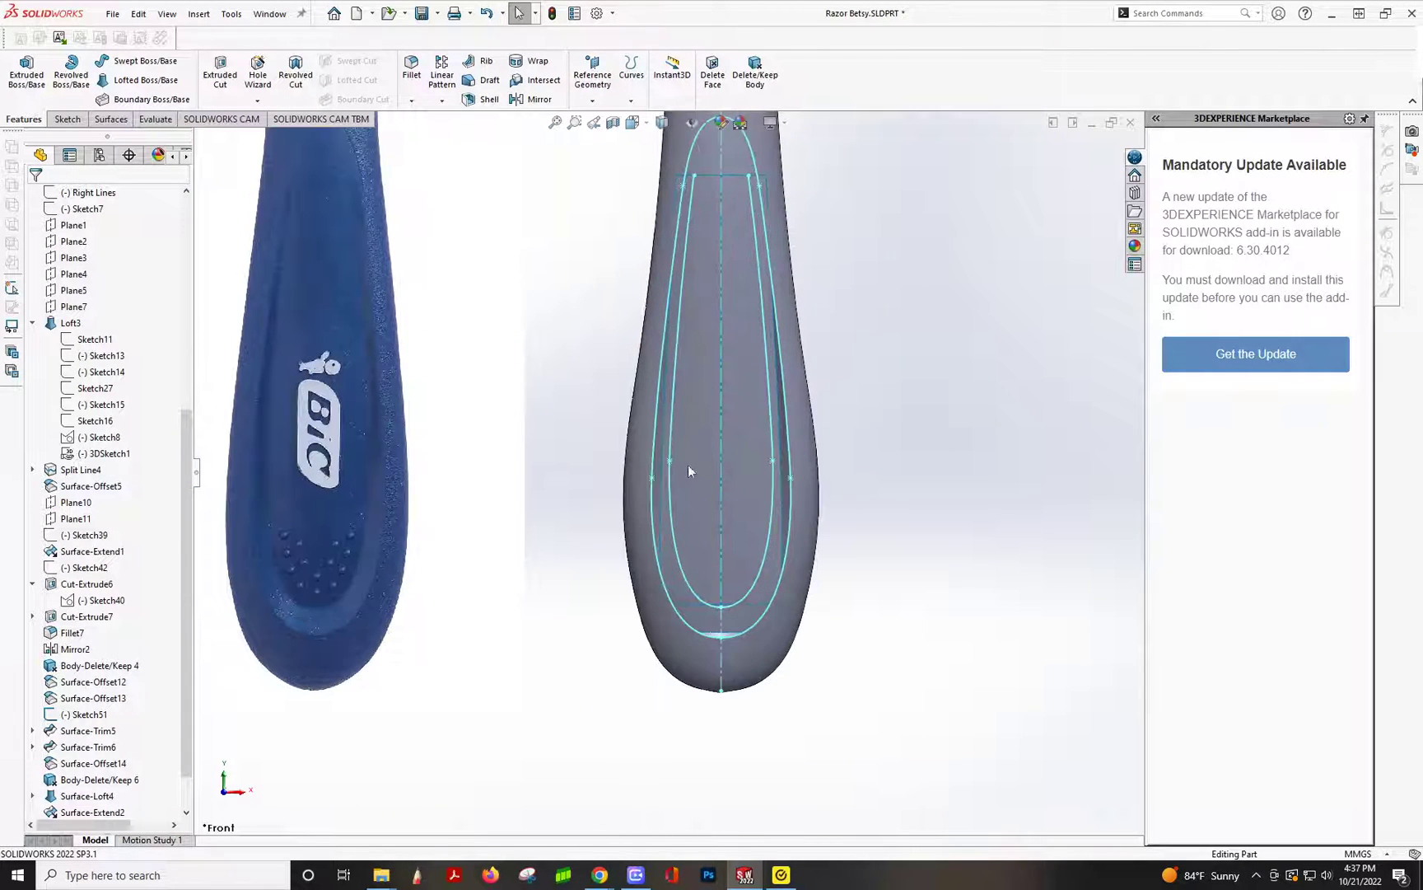
{"action": "scroll", "coordinate": [730, 284], "scroll_direction": "down", "scroll_amount": 3}
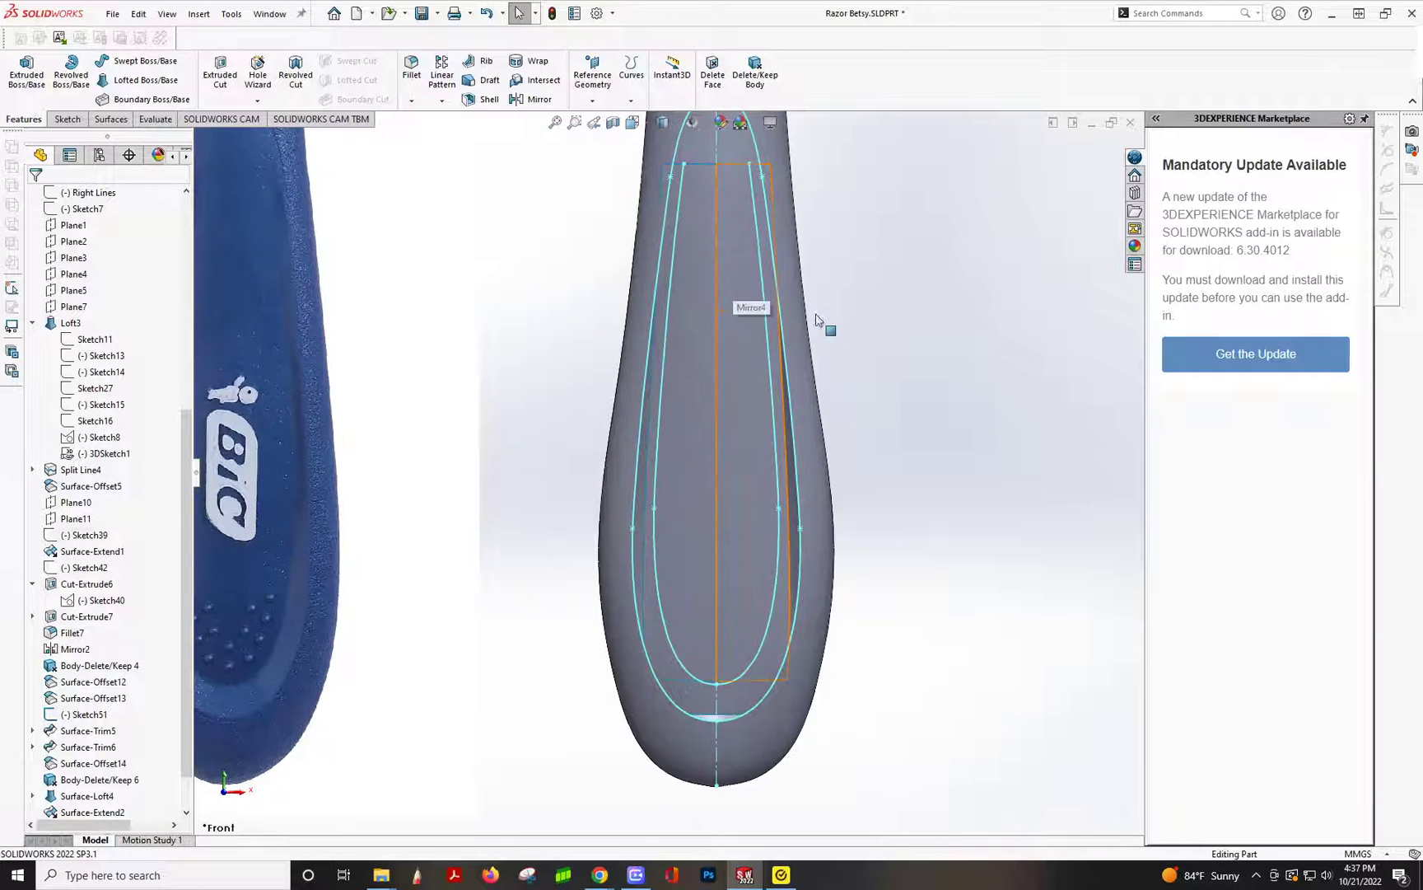
{"action": "scroll", "coordinate": [698, 655], "scroll_direction": "down", "scroll_amount": 4}
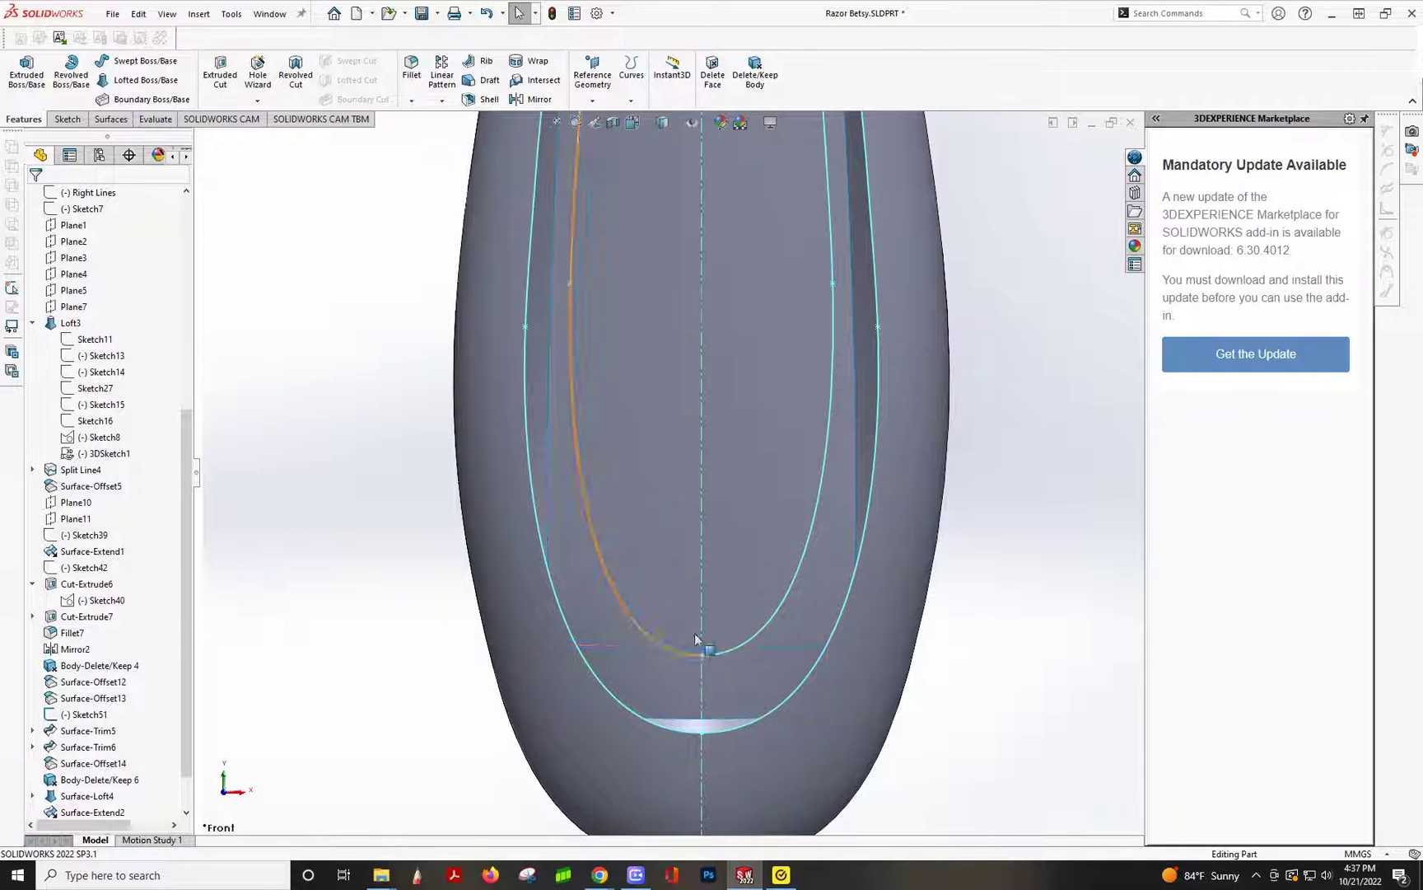
{"action": "scroll", "coordinate": [757, 653], "scroll_direction": "up", "scroll_amount": 4}
{"action": "scroll", "coordinate": [759, 643], "scroll_direction": "up", "scroll_amount": 2}
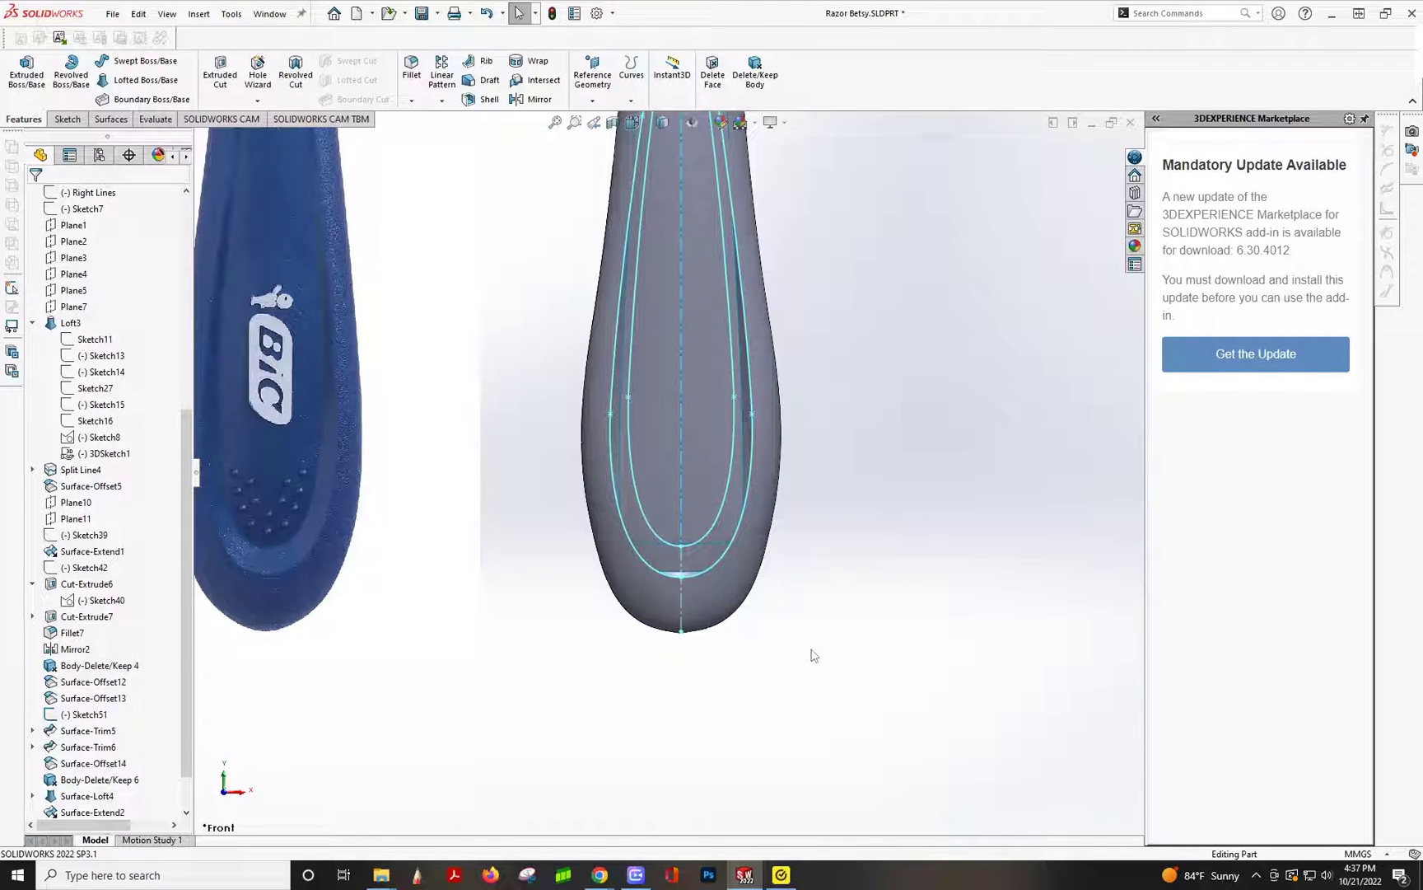
- Hide the offset surface Surface-Offset14 that overlaps the lower end of the recess
{"action": "left_click", "coordinate": [701, 567]}
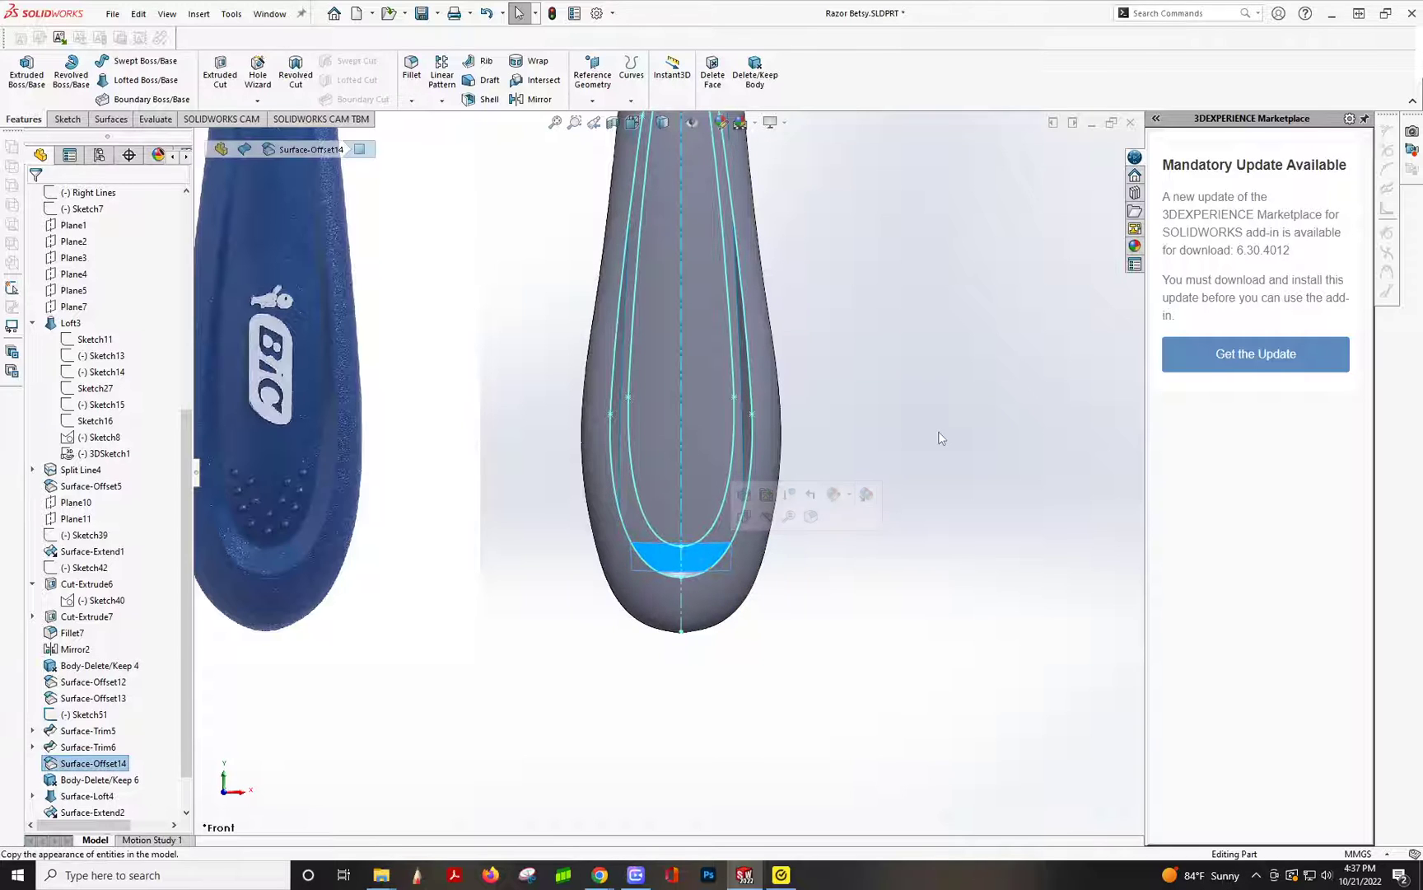
{"action": "right_click", "coordinate": [86, 764]}
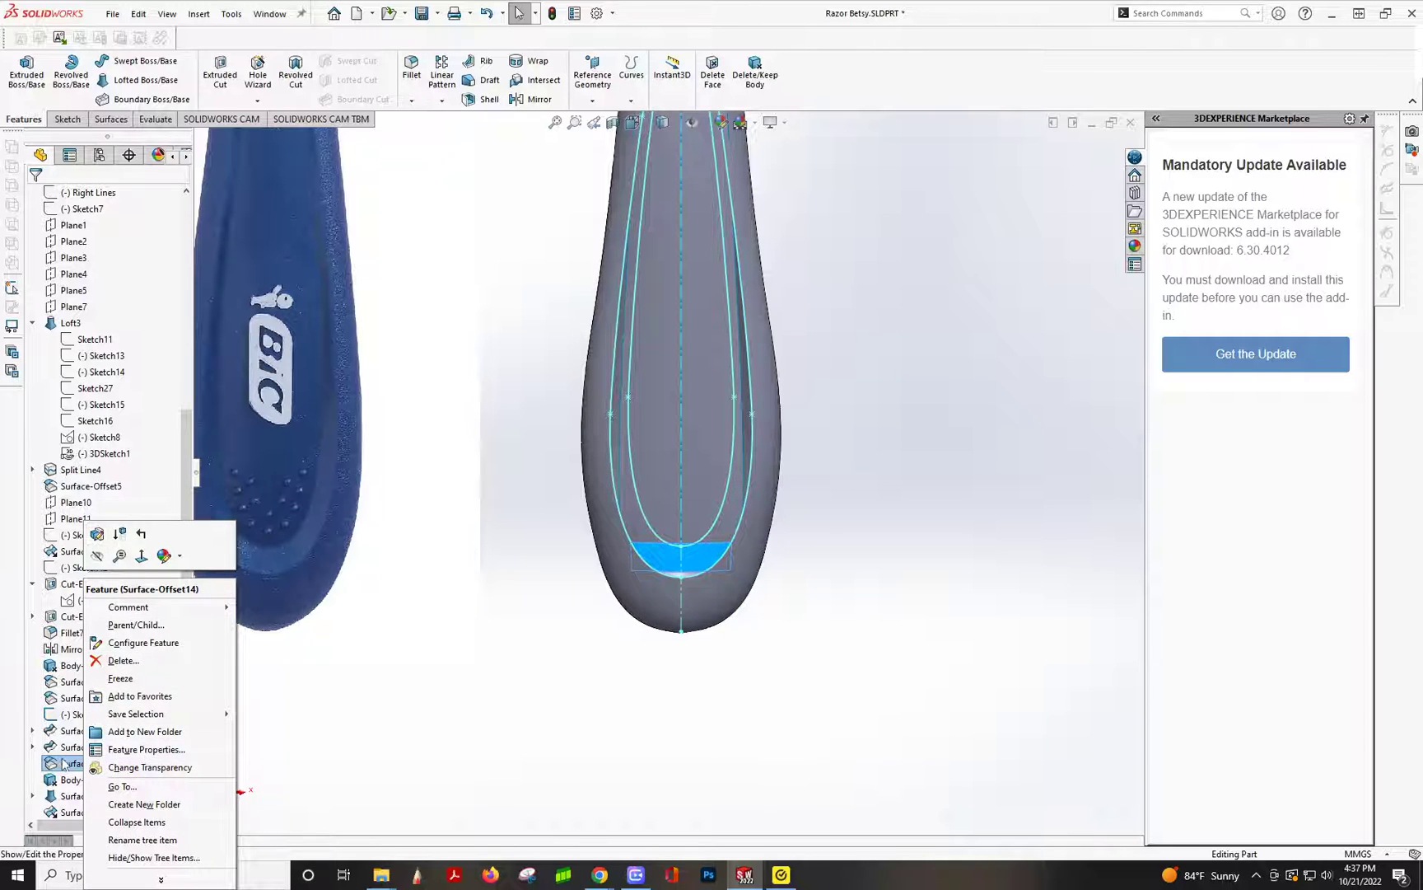
{"action": "left_click", "coordinate": [97, 557]}
{"action": "left_click", "coordinate": [528, 676]}
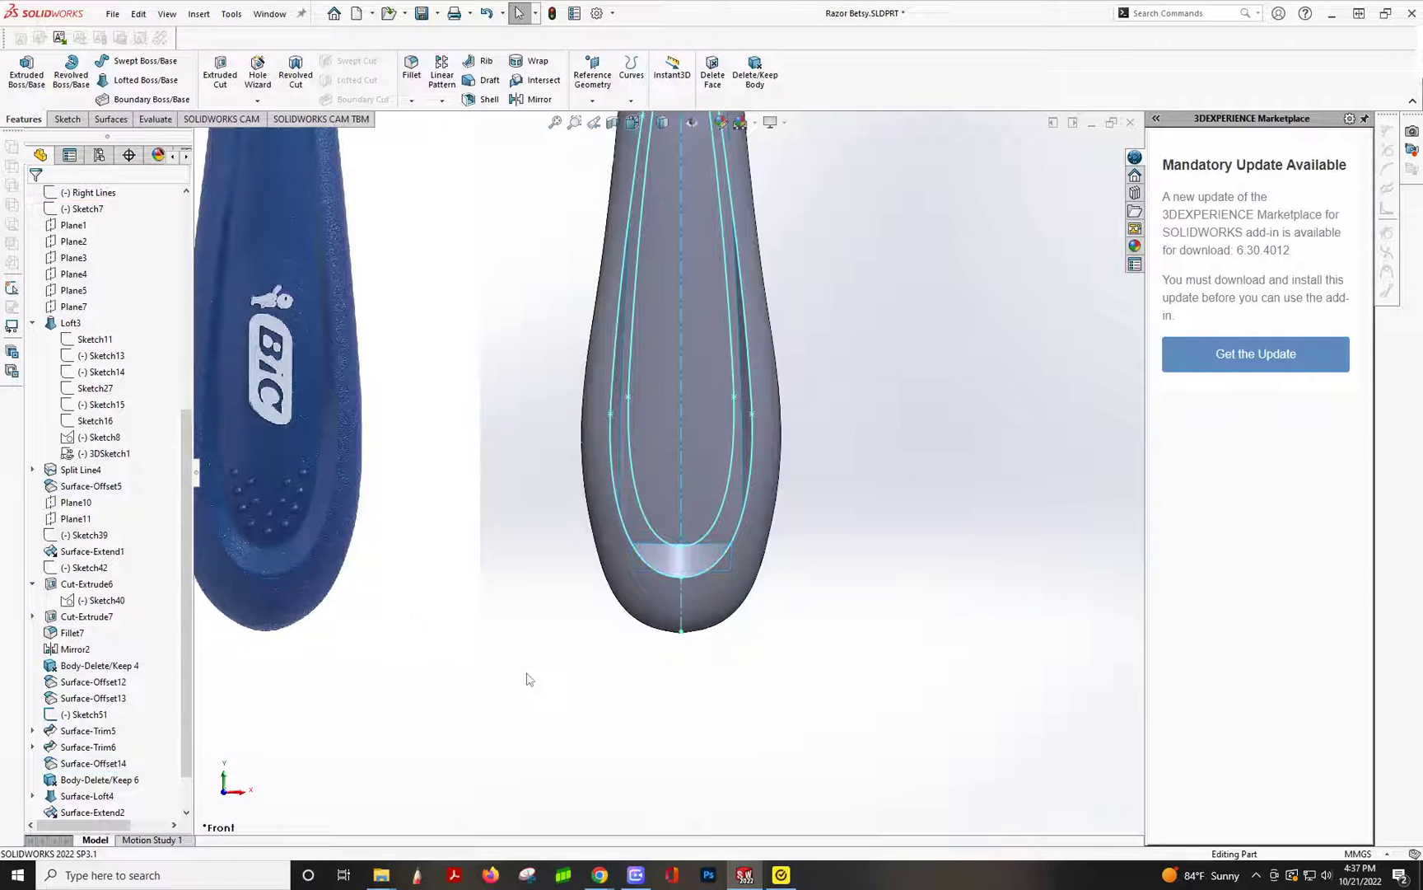
- Extend the lower edge of the grip surface's left half by 1 mm, using the Same surface extension type
{"action": "left_click", "coordinate": [110, 120]}
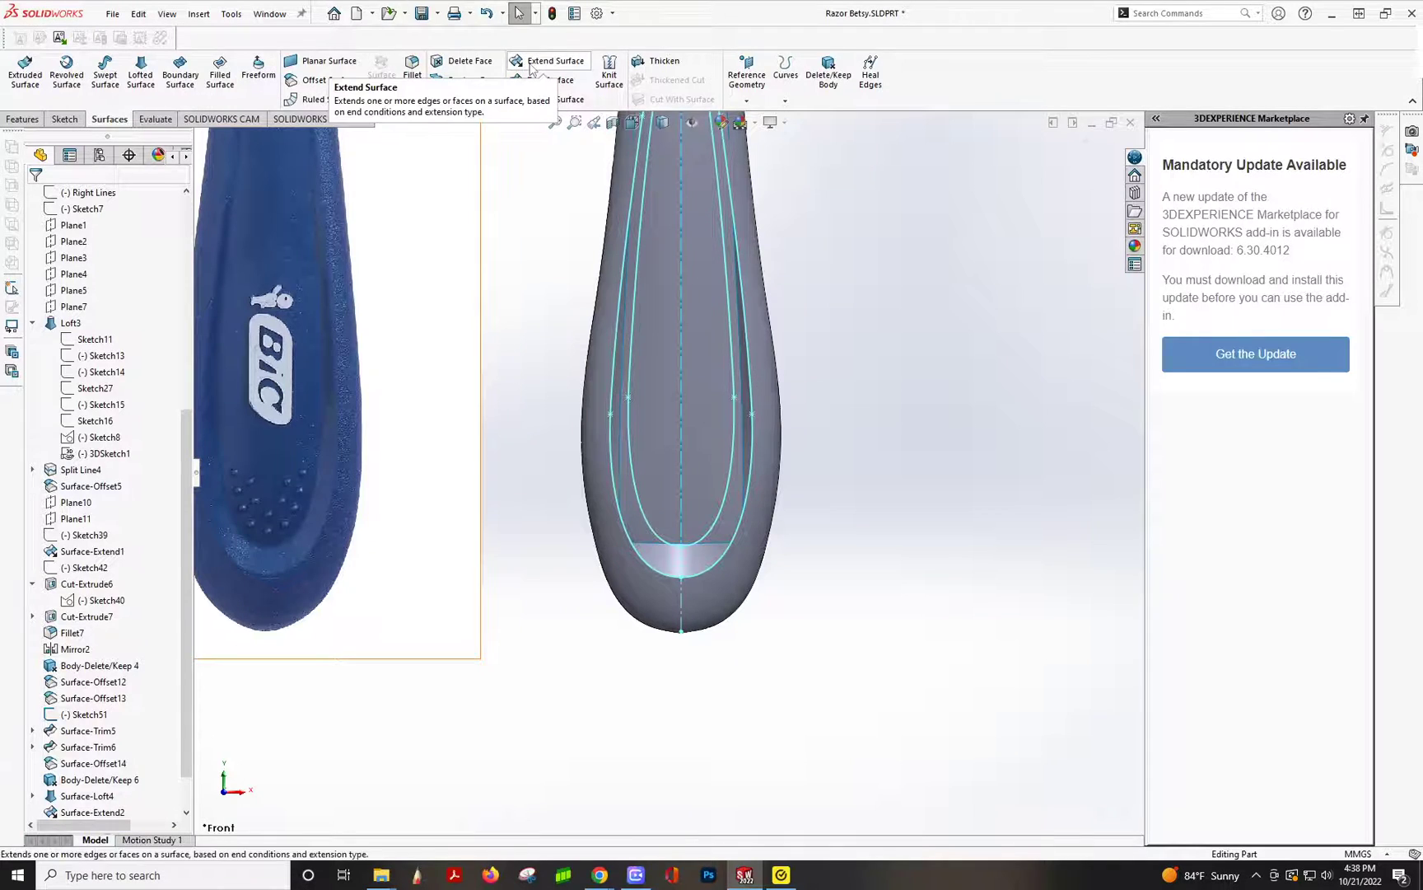
{"action": "left_click", "coordinate": [531, 68]}
{"action": "left_click", "coordinate": [671, 545]}
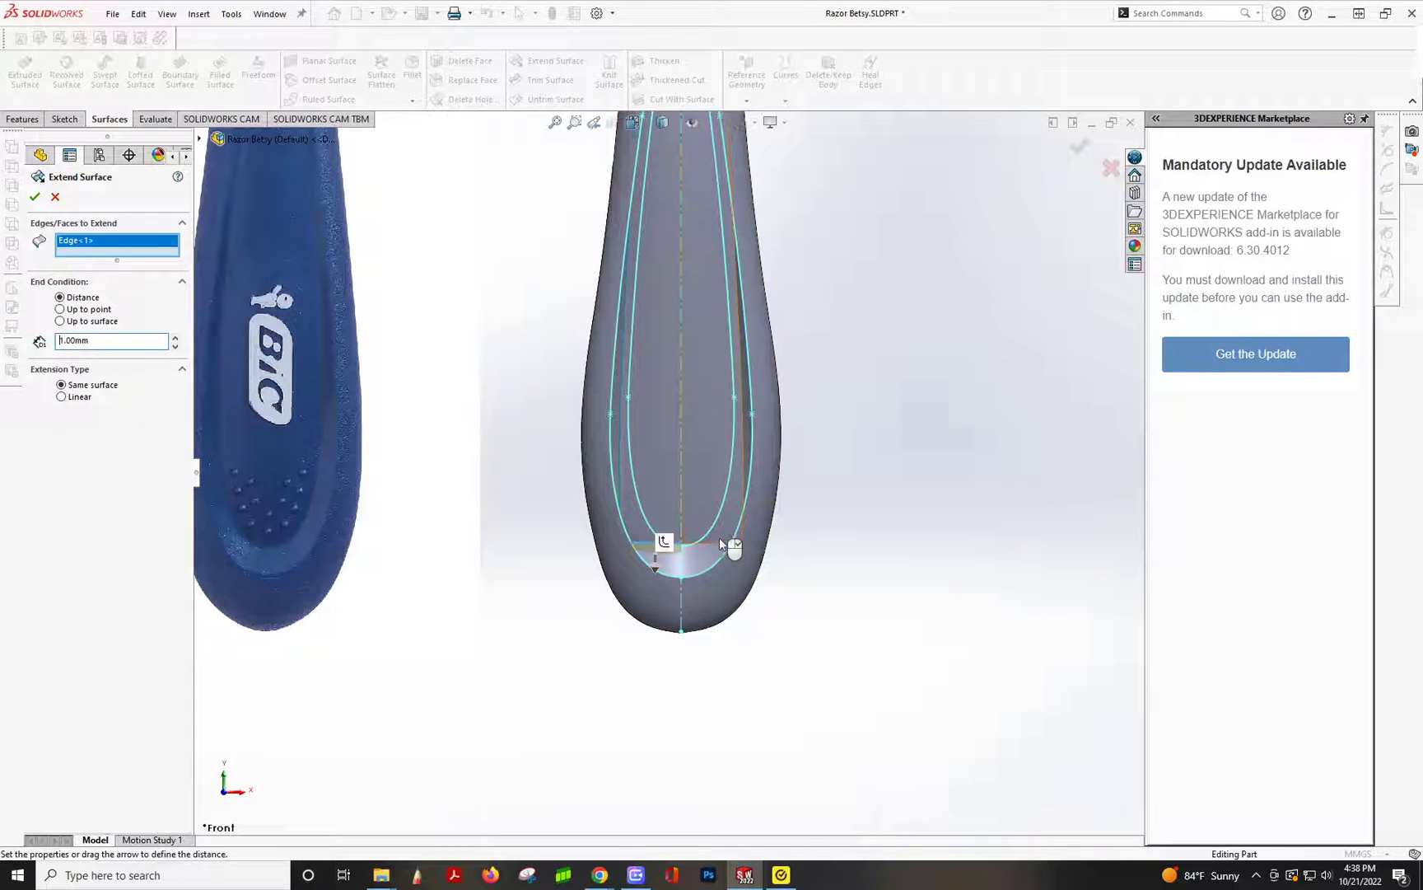
{"action": "left_click", "coordinate": [721, 551]}
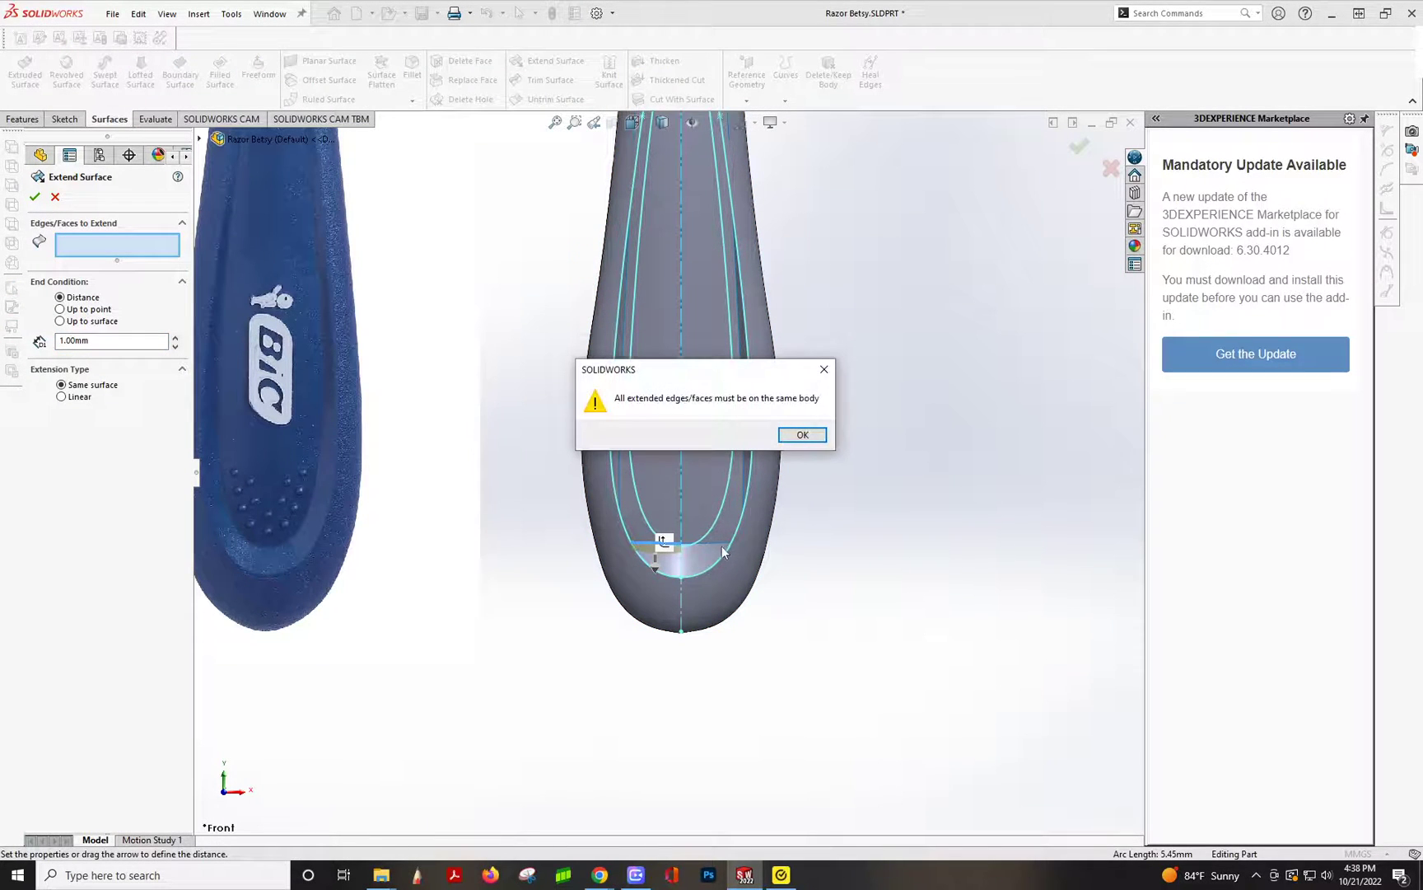
{"action": "left_click", "coordinate": [802, 435]}
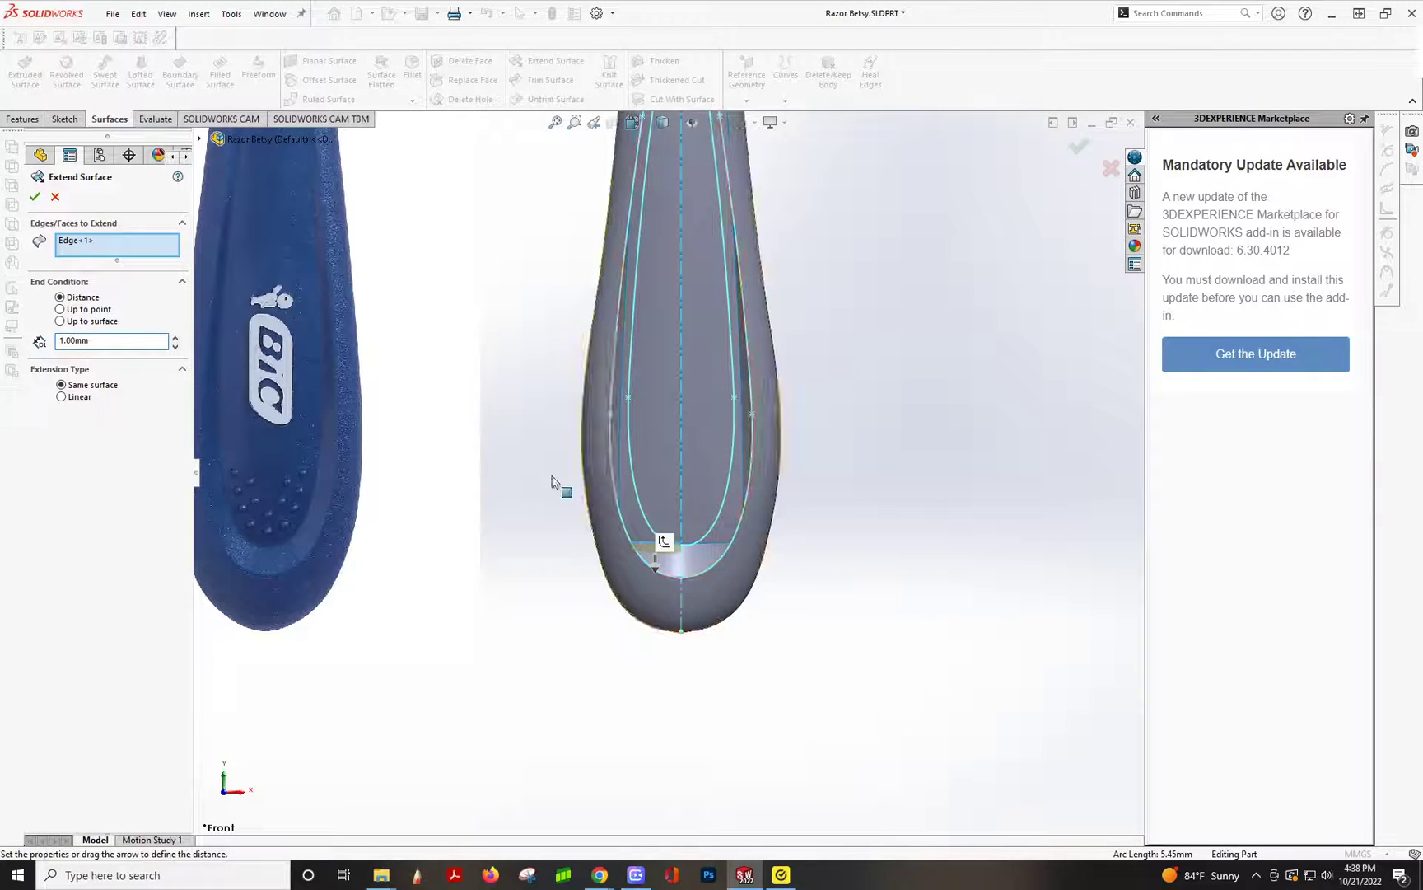
{"action": "left_click", "coordinate": [35, 198]}
- Extend the lower edge of the mirrored right half by 1 mm, using the Same surface extension type
{"action": "scroll", "coordinate": [688, 546], "scroll_direction": "down", "scroll_amount": 3}
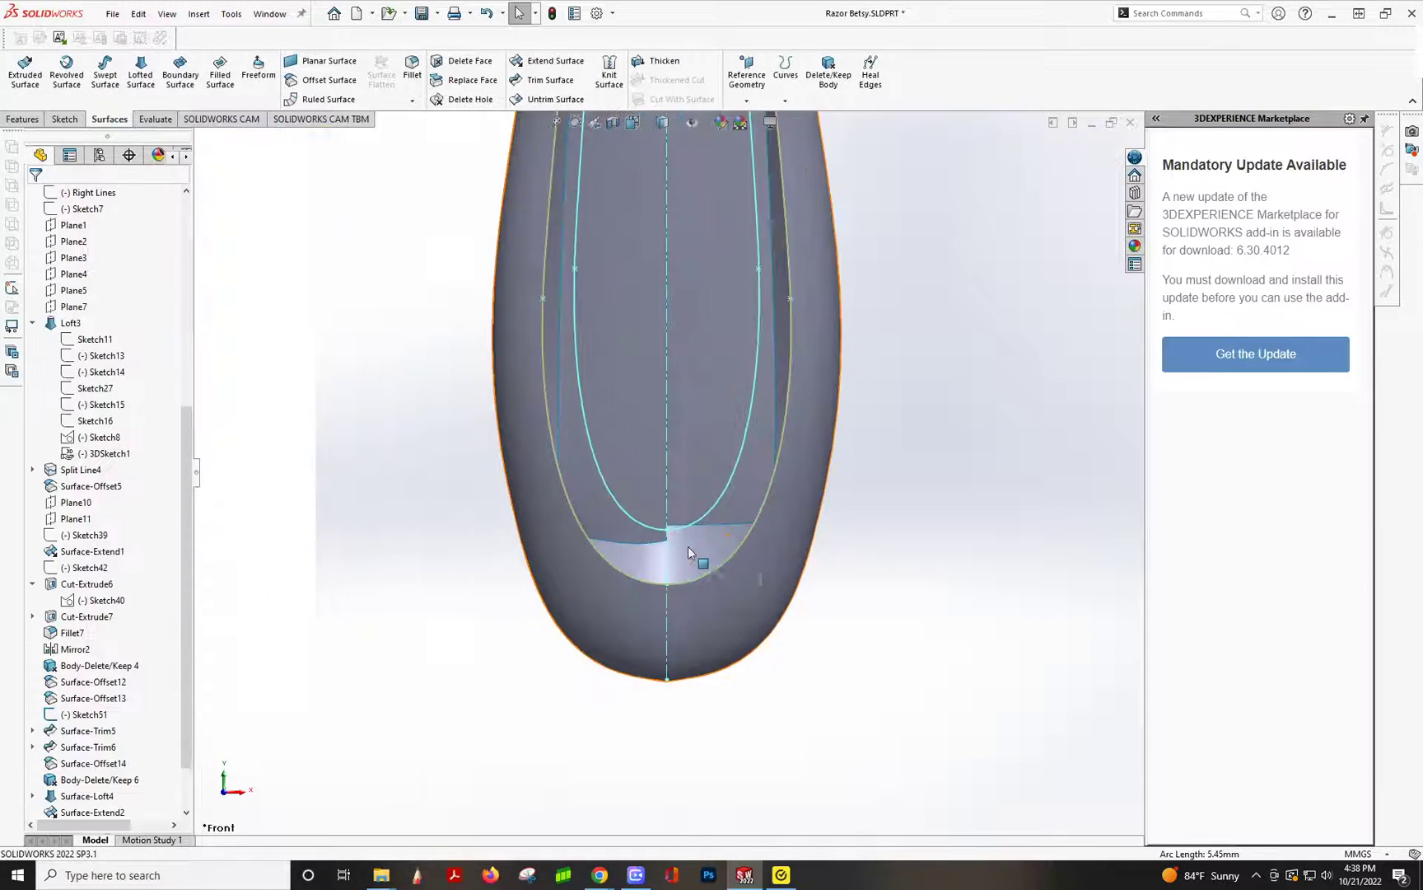
{"action": "left_click", "coordinate": [535, 62]}
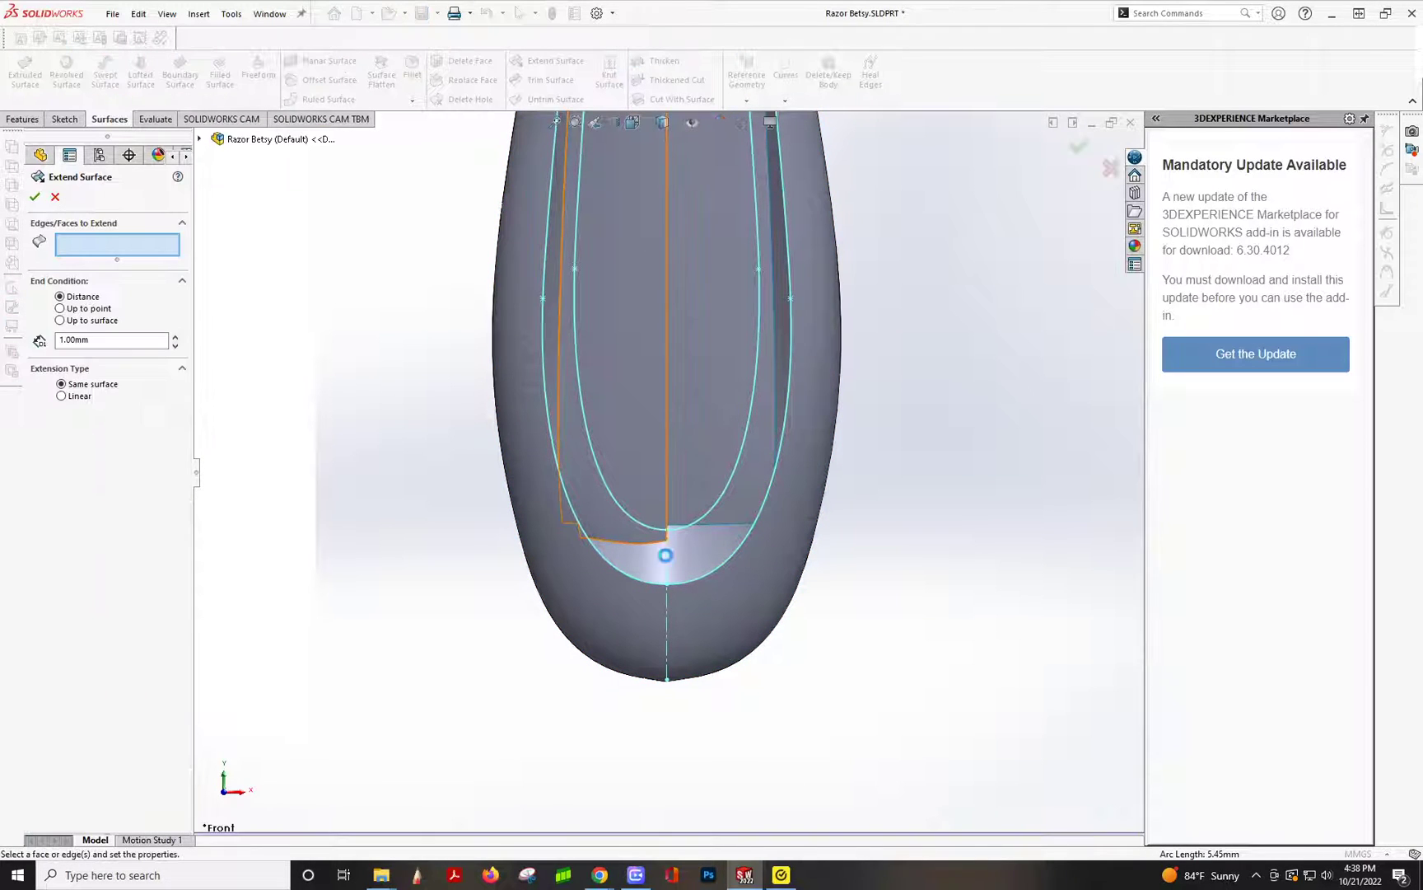
{"action": "left_click", "coordinate": [733, 522]}
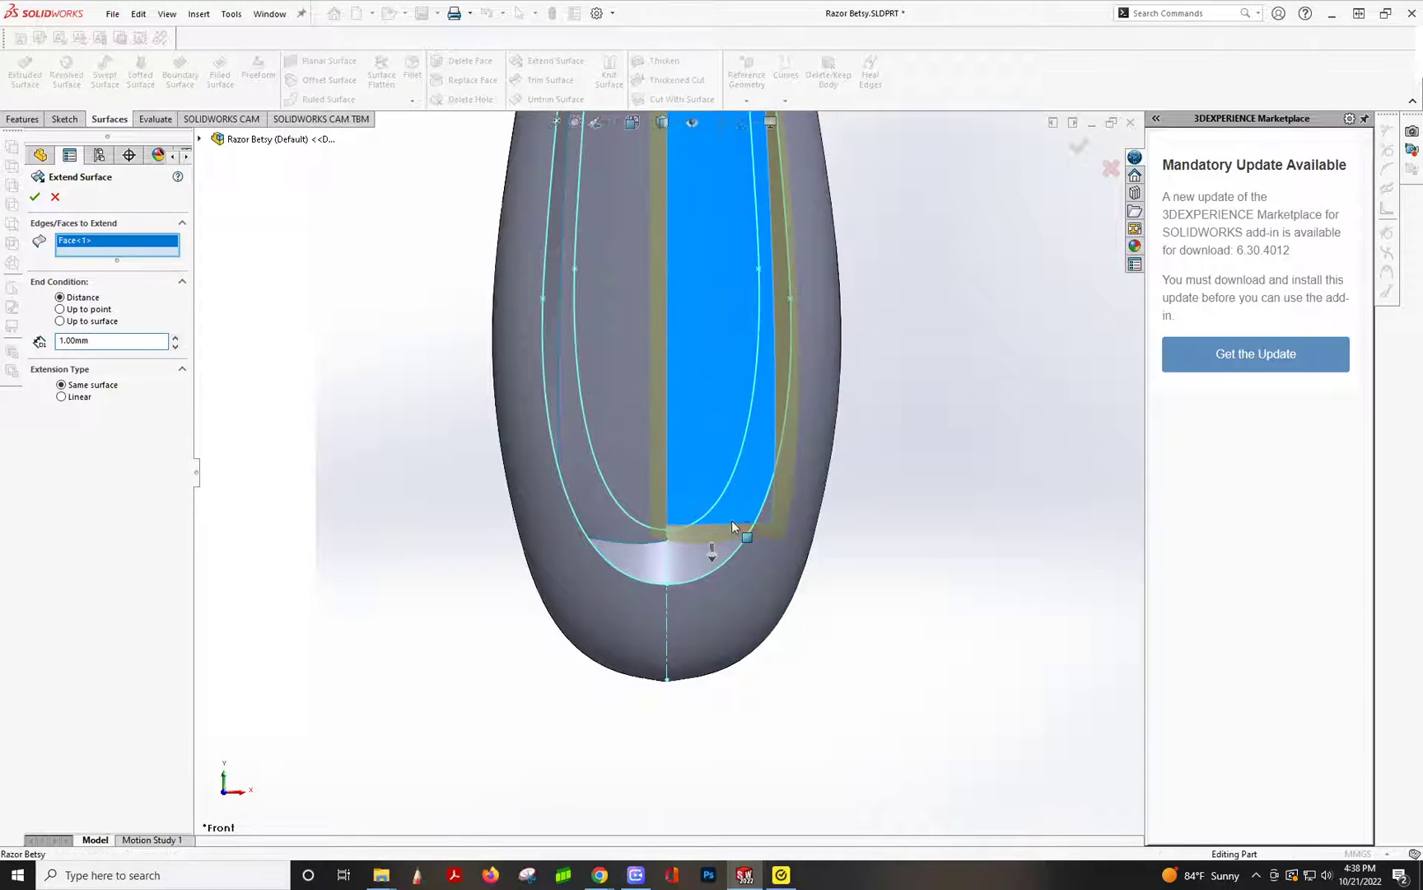
{"action": "left_click", "coordinate": [731, 519]}
{"action": "left_click", "coordinate": [723, 524]}
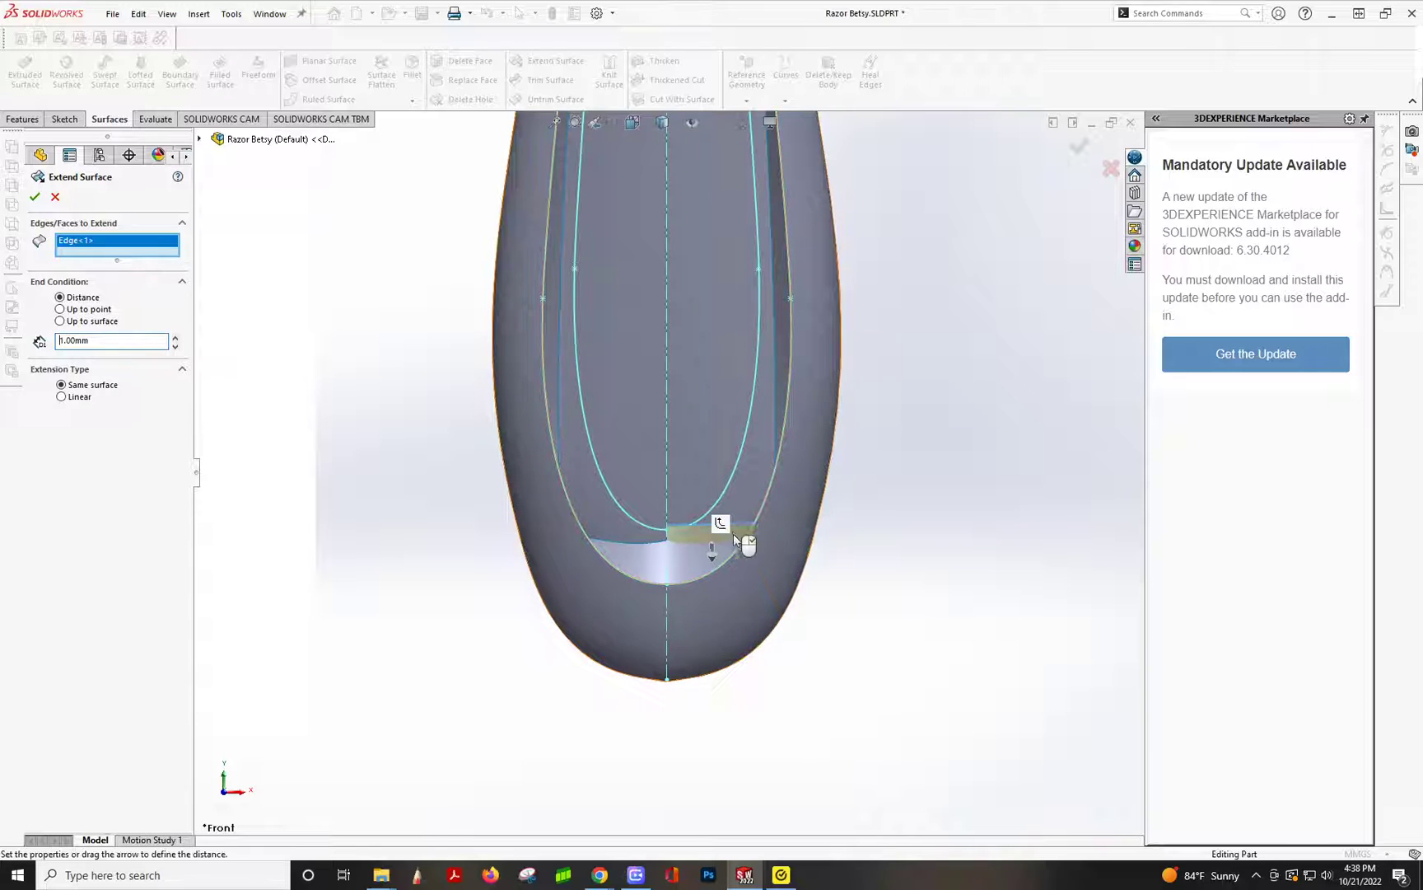
{"action": "left_click", "coordinate": [35, 197]}
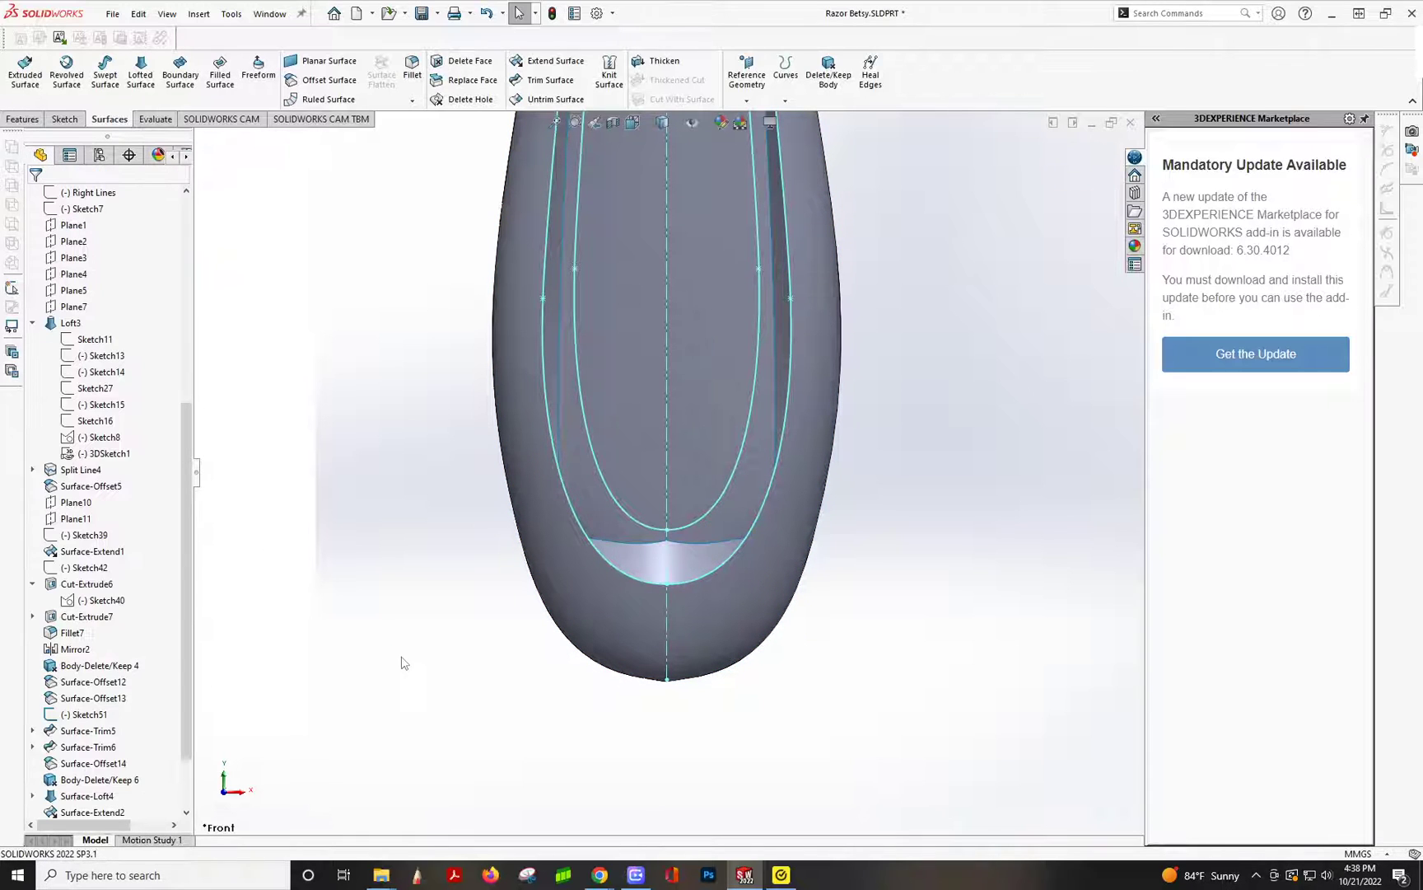
- Knit the two extended grip surface halves into one surface with gap control enabled
{"action": "left_click", "coordinate": [618, 80]}
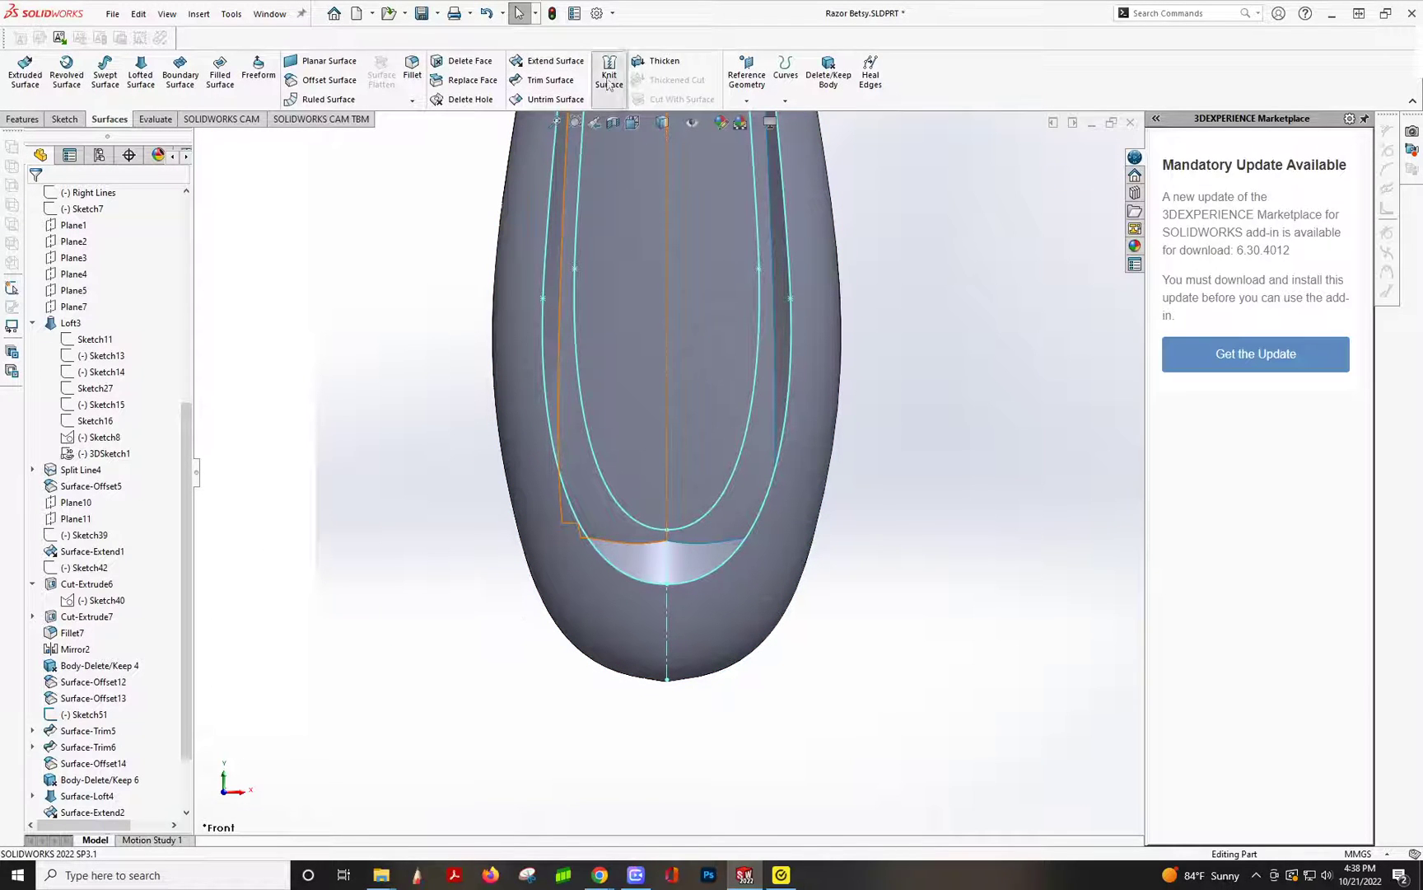
{"action": "left_click", "coordinate": [627, 426]}
{"action": "left_click", "coordinate": [679, 423]}
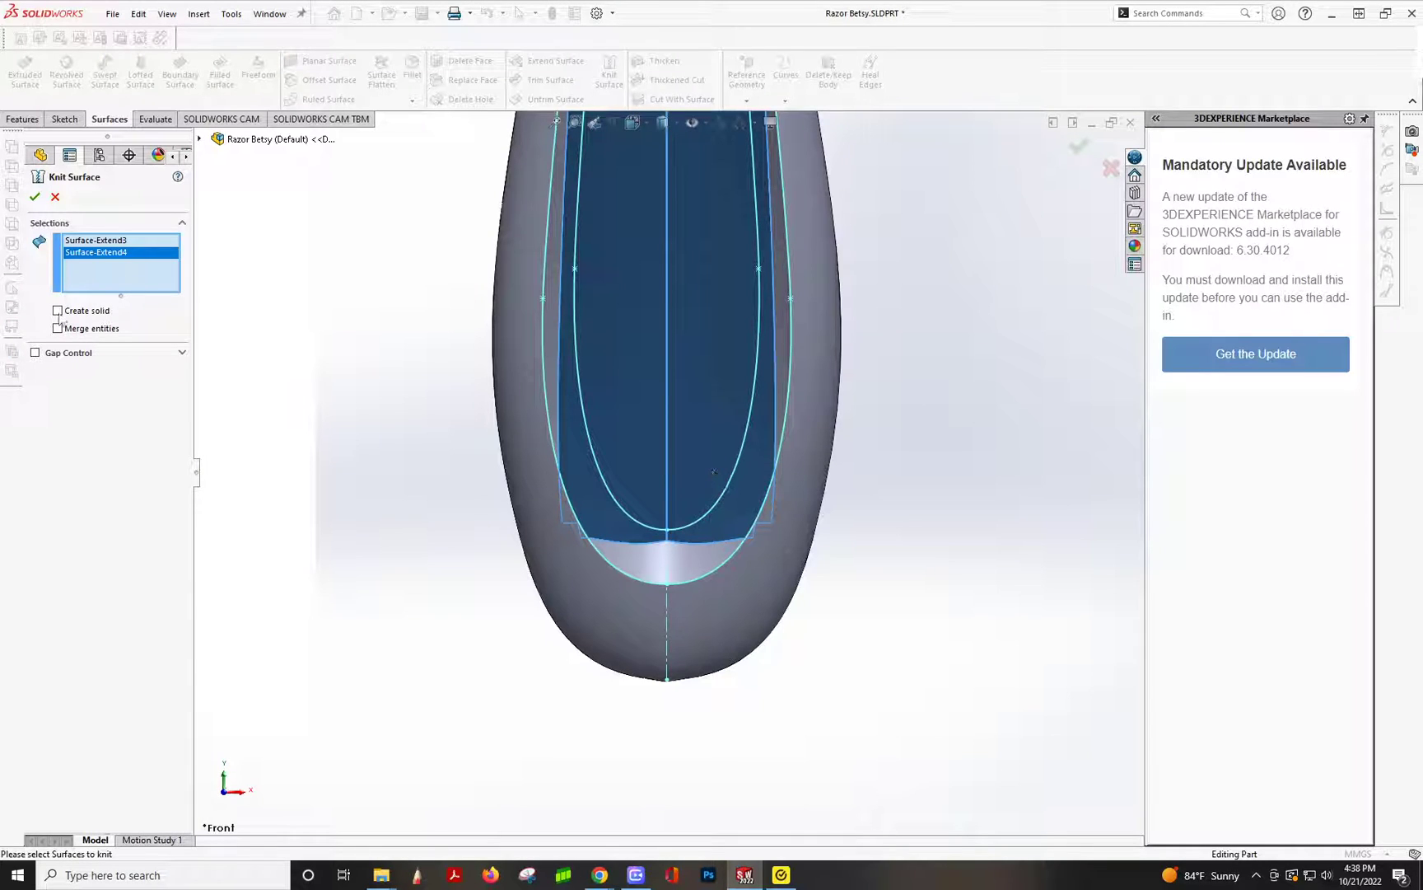
{"action": "left_click", "coordinate": [36, 352]}
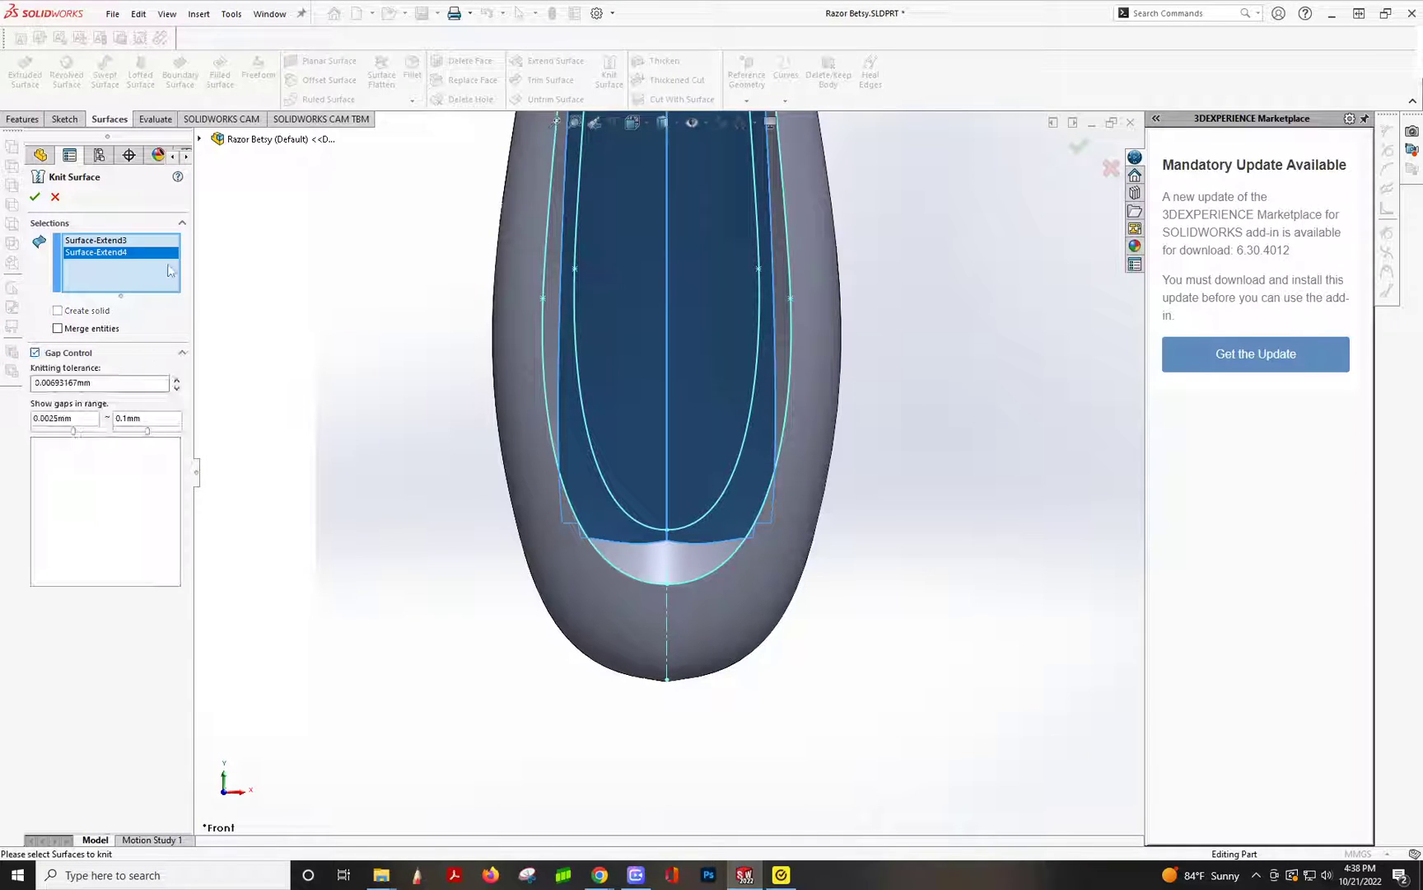
{"action": "left_click", "coordinate": [36, 198]}
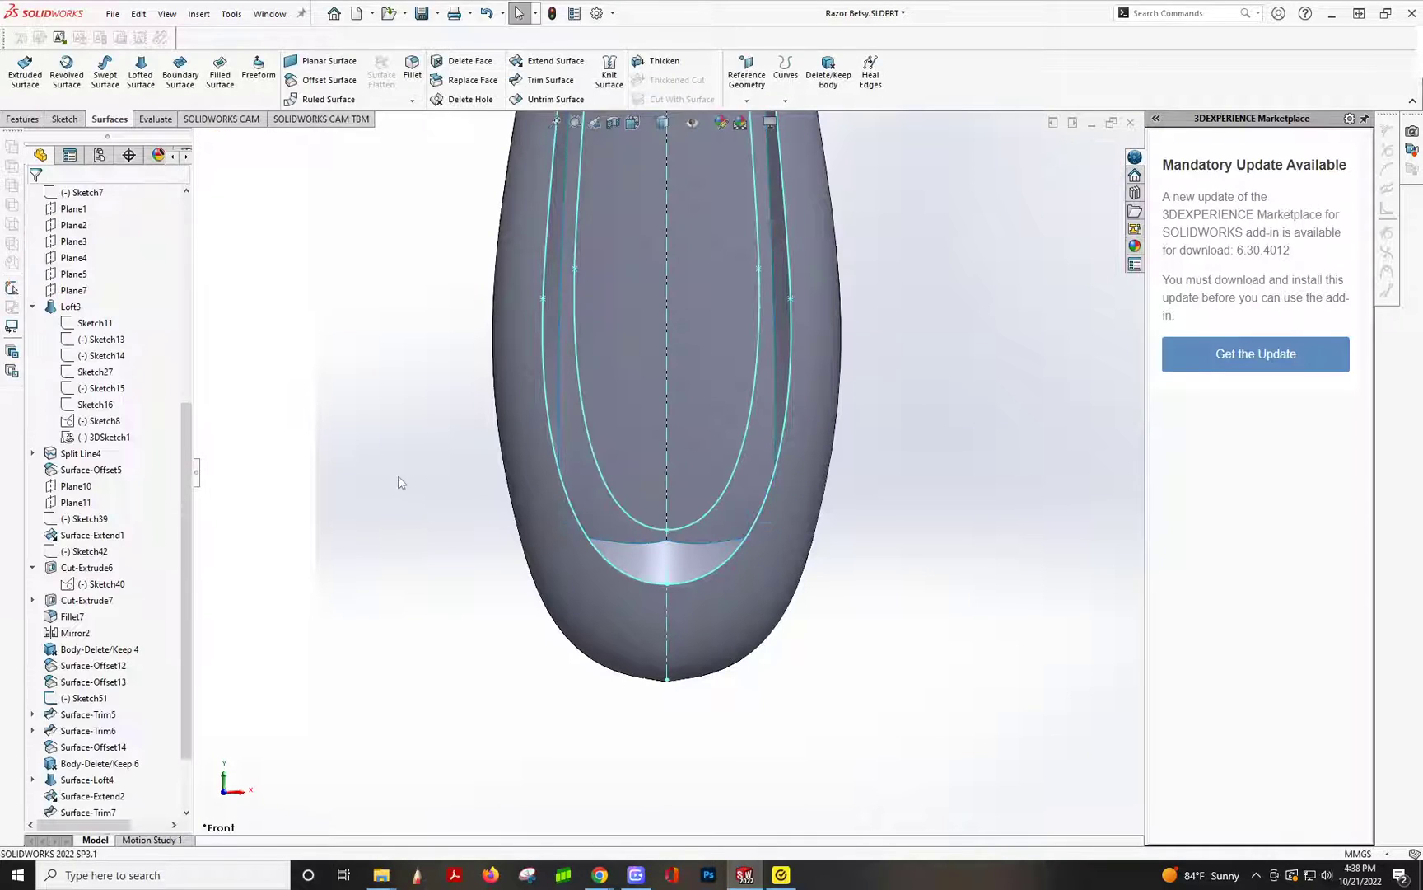
{"action": "scroll", "coordinate": [918, 425], "scroll_direction": "up", "scroll_amount": 6}
{"action": "scroll", "coordinate": [685, 499], "scroll_direction": "down", "scroll_amount": 3}
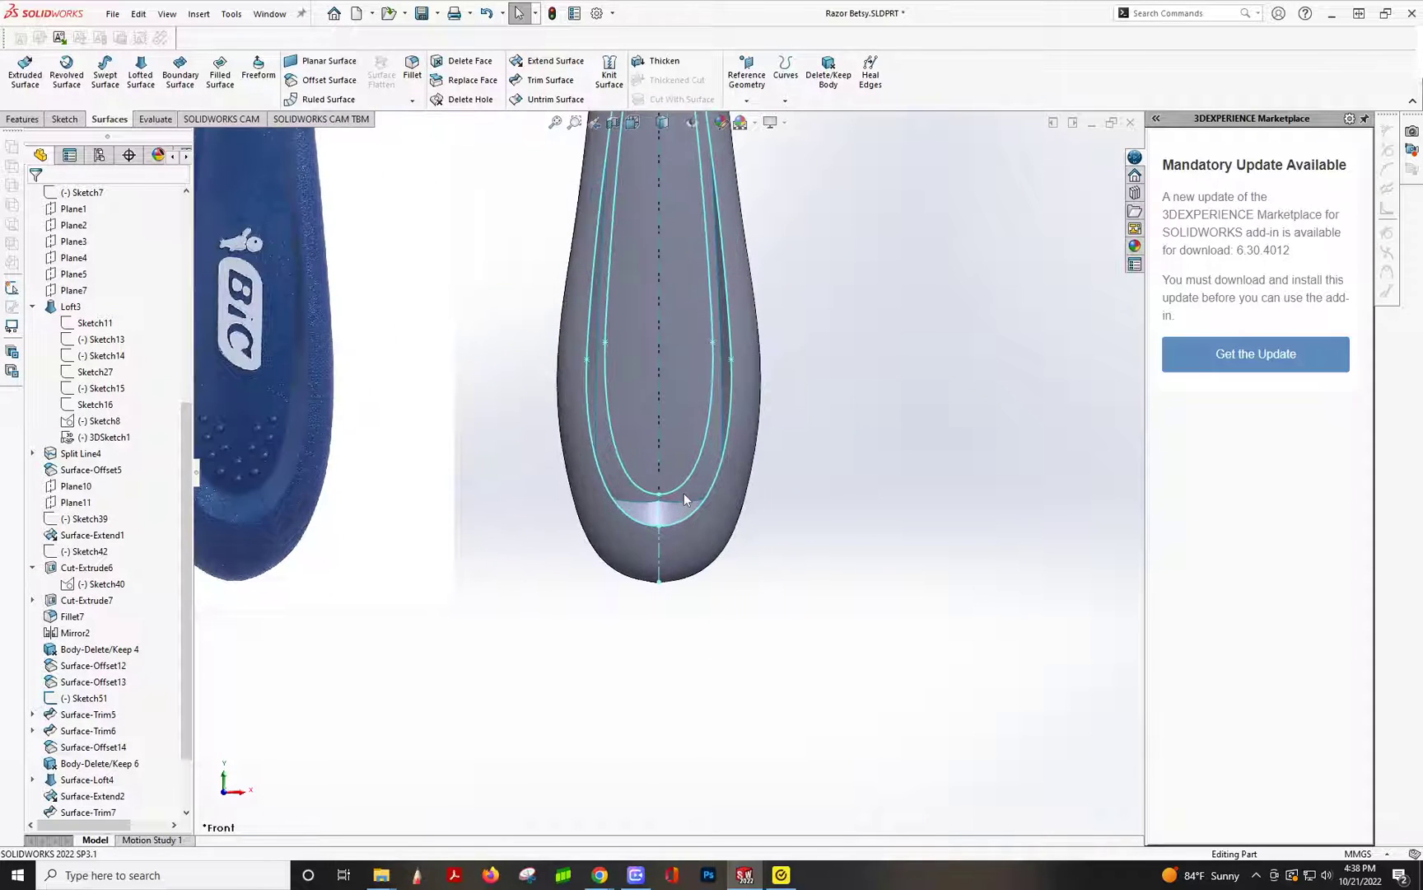
{"action": "scroll", "coordinate": [659, 297], "scroll_direction": "up", "scroll_amount": 3}
{"action": "scroll", "coordinate": [670, 304], "scroll_direction": "down", "scroll_amount": 3}
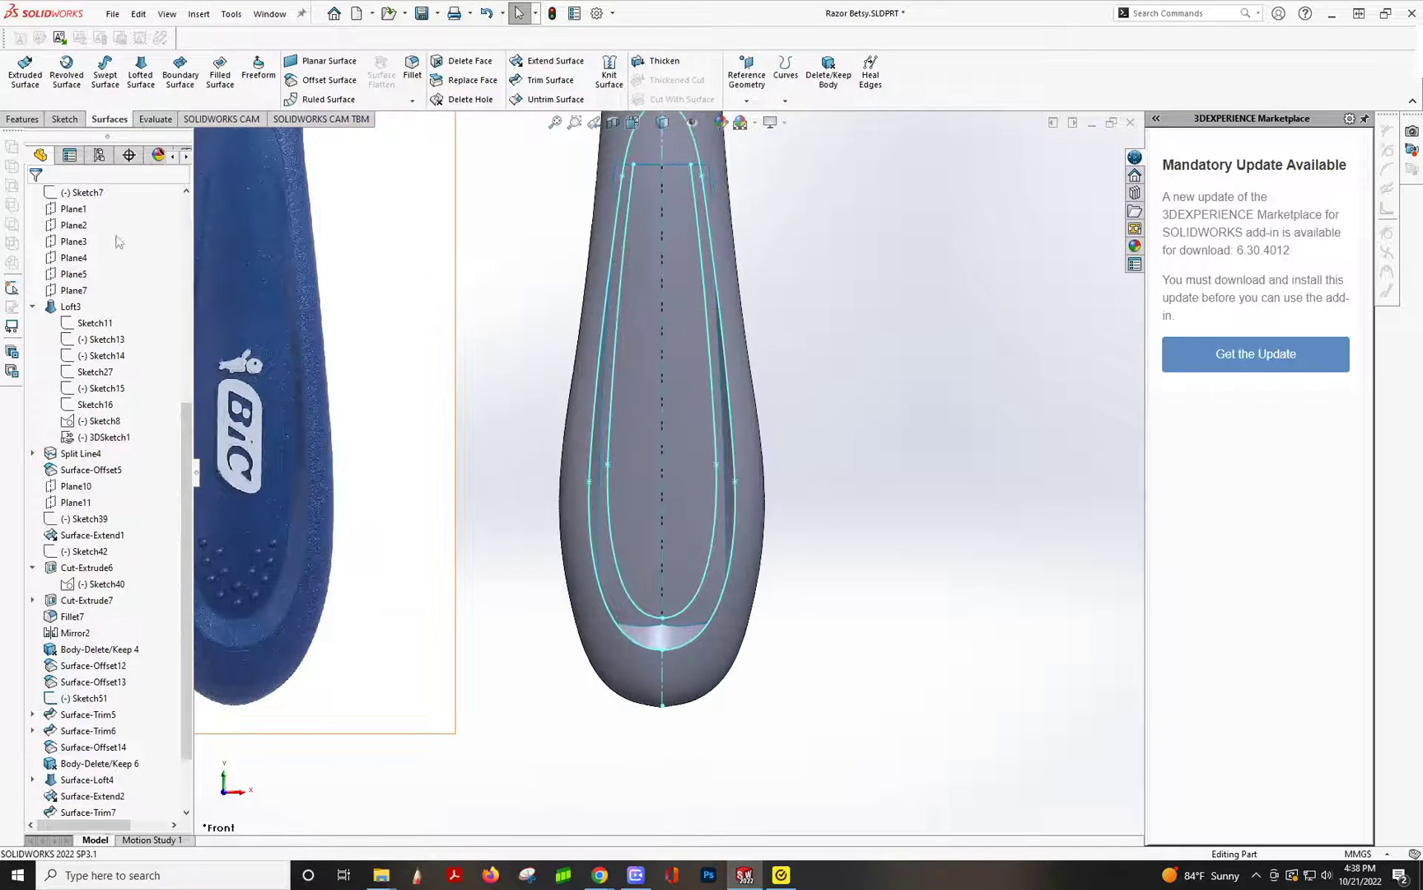
- Start a sketch on the Front Plane and convert the two inner splines of the recess outline sketch into it
{"action": "scroll", "coordinate": [103, 382], "scroll_direction": "up", "scroll_amount": 2}
{"action": "scroll", "coordinate": [103, 381], "scroll_direction": "up", "scroll_amount": 6}
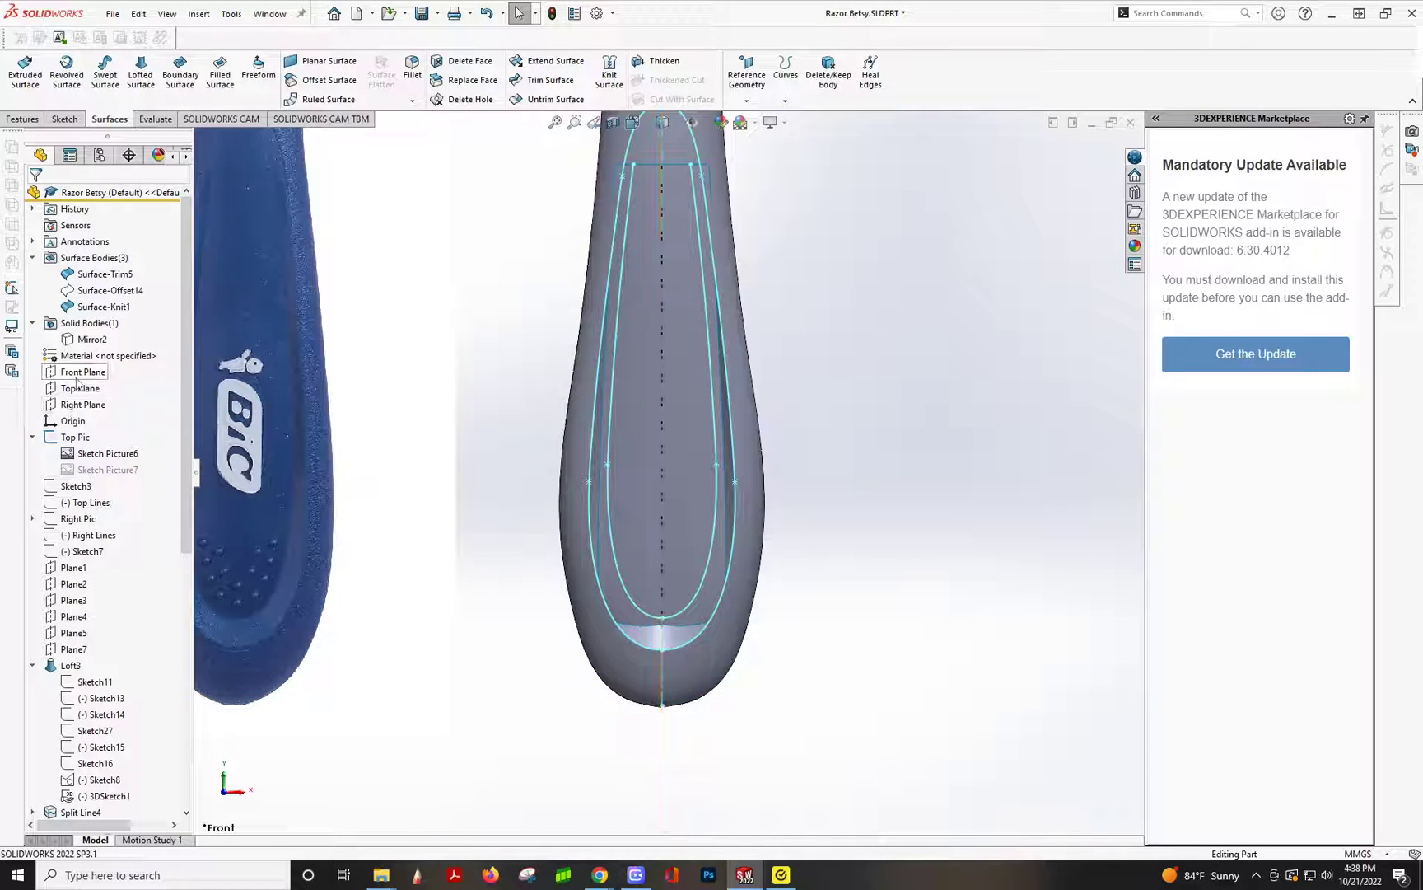
{"action": "left_click", "coordinate": [77, 377]}
{"action": "left_click", "coordinate": [87, 354]}
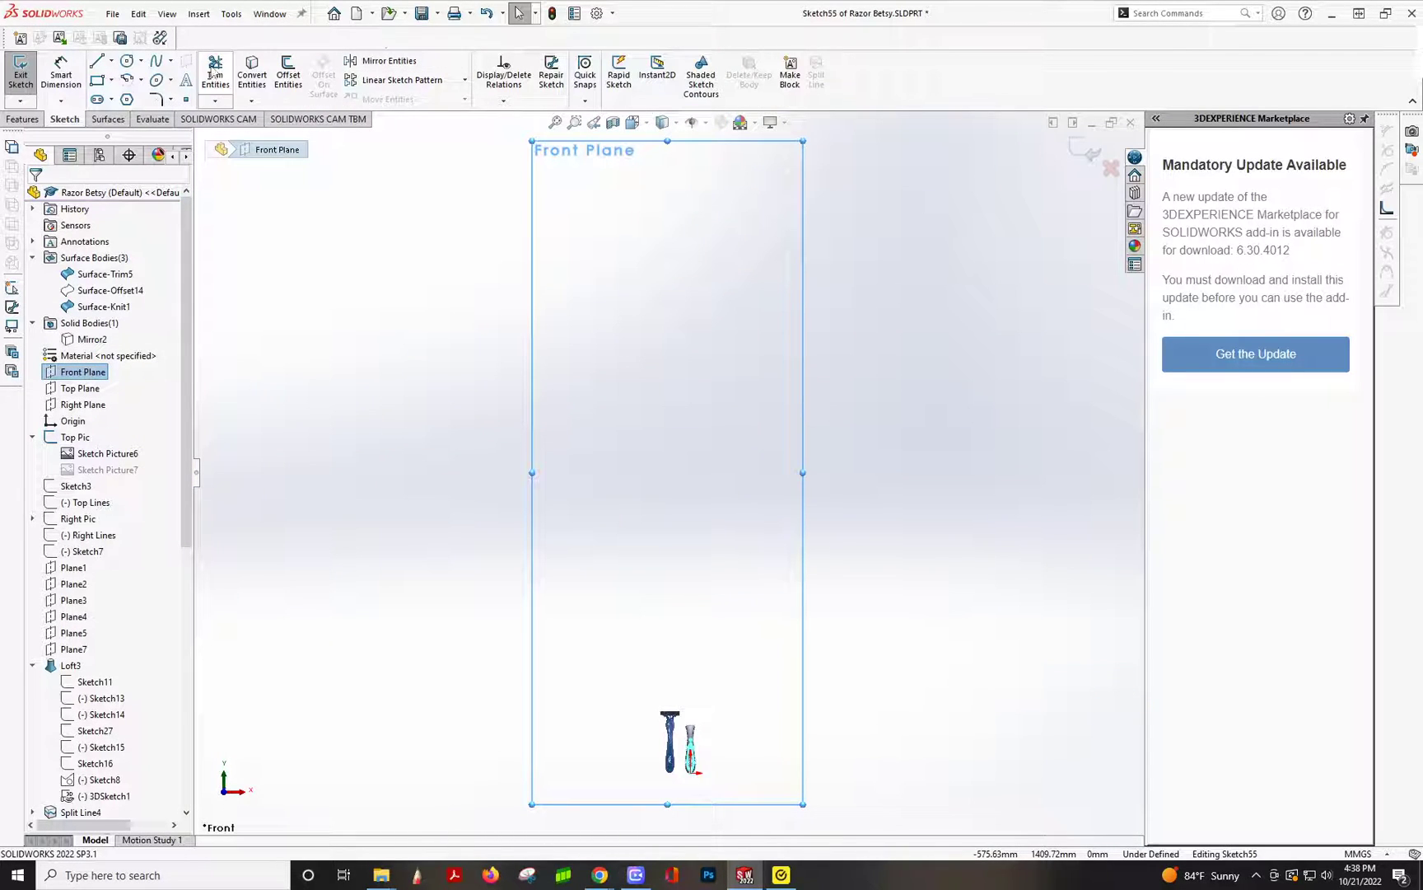
{"action": "left_click", "coordinate": [252, 75]}
{"action": "key", "text": "f"}
{"action": "scroll", "coordinate": [692, 616], "scroll_direction": "up", "scroll_amount": 5}
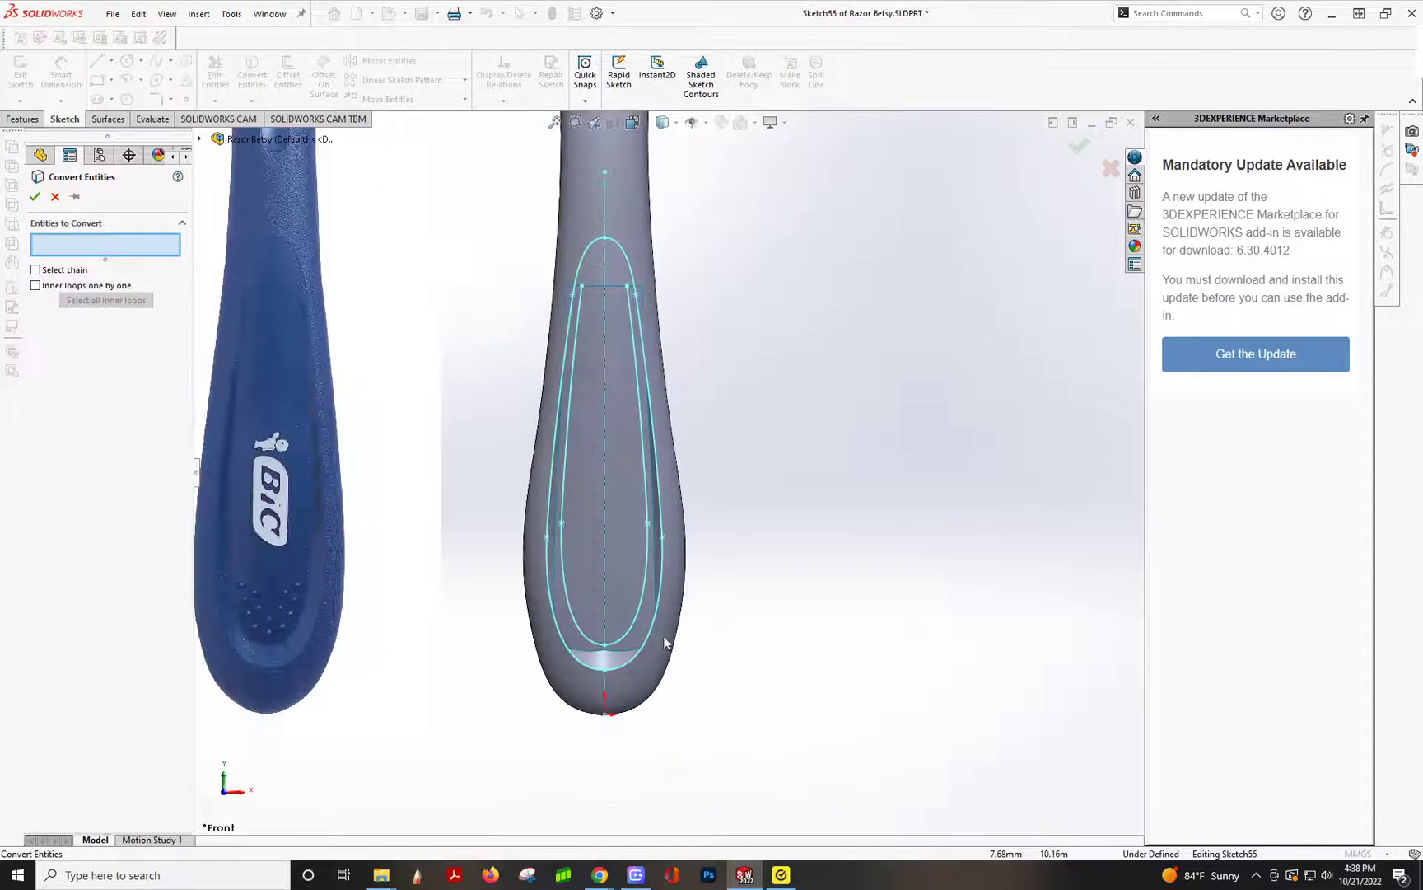
{"action": "left_click", "coordinate": [626, 640]}
{"action": "left_click", "coordinate": [626, 640]}
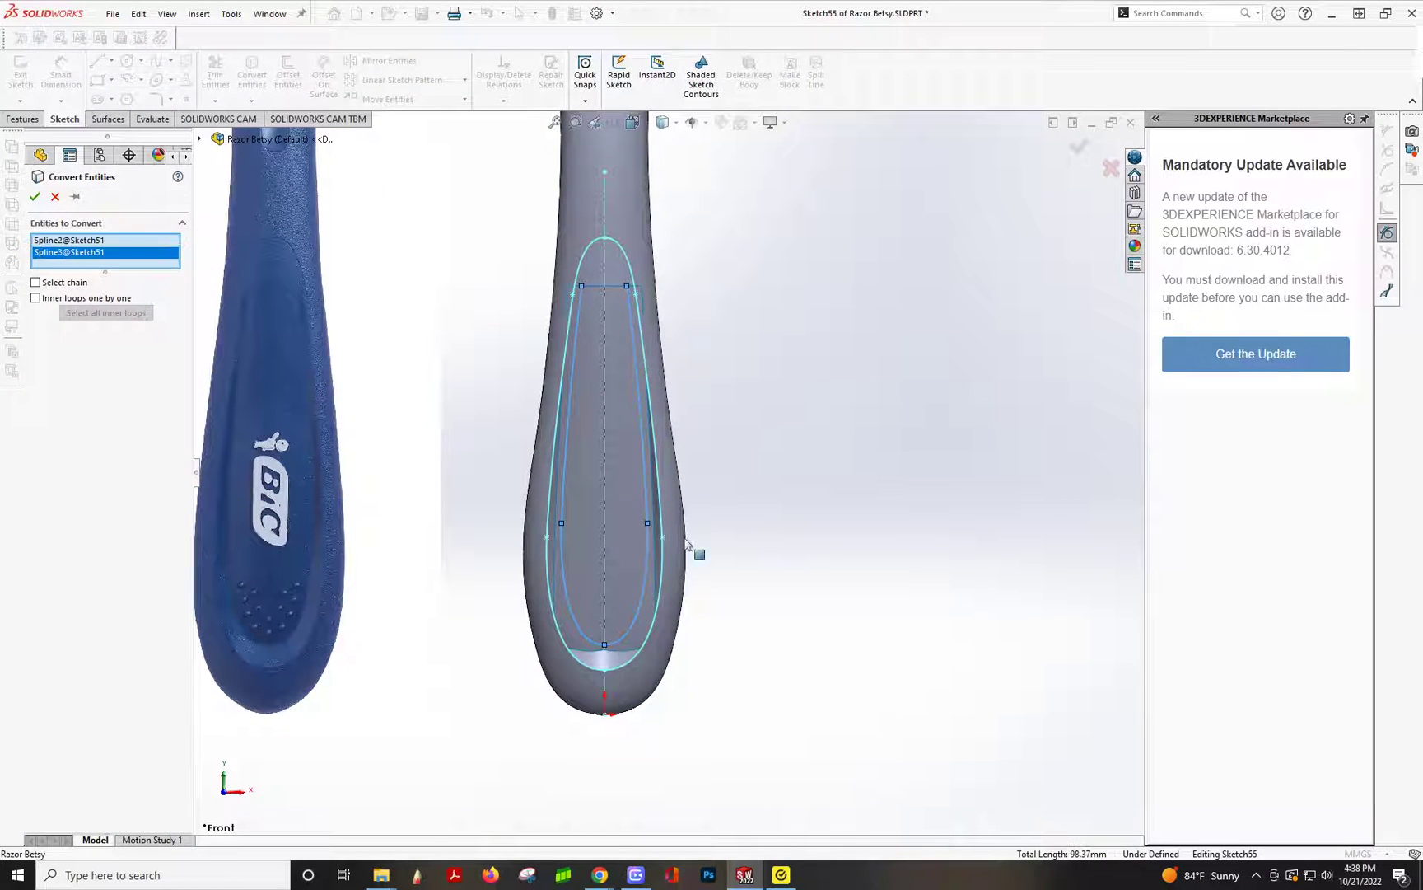
{"action": "left_click", "coordinate": [34, 197]}
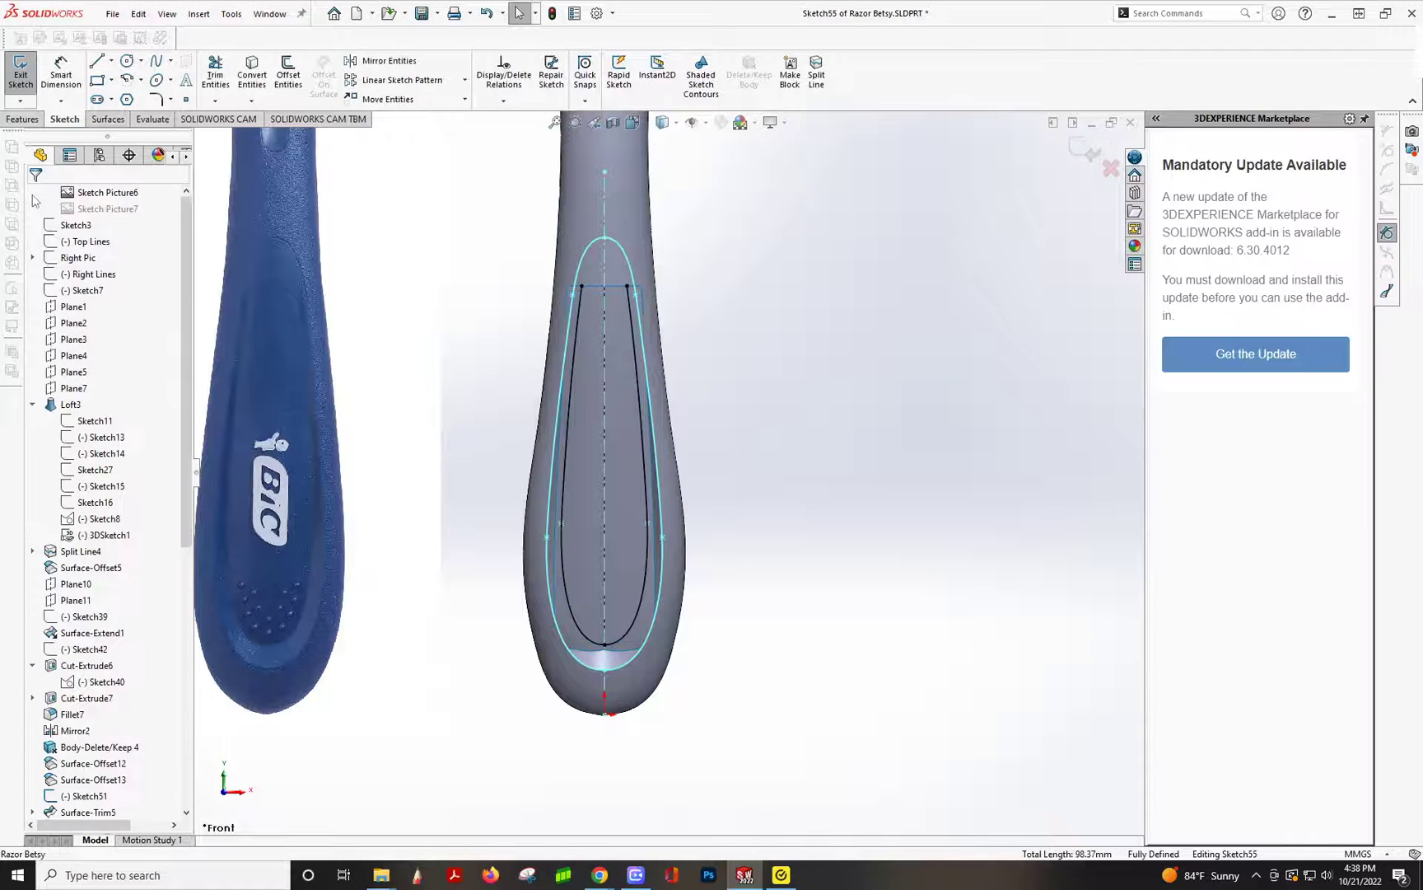
- Trim the knitted grip surface with the converted outline as a standard trim, keeping the area inside the outline
{"action": "left_click", "coordinate": [99, 120]}
{"action": "left_click", "coordinate": [537, 83]}
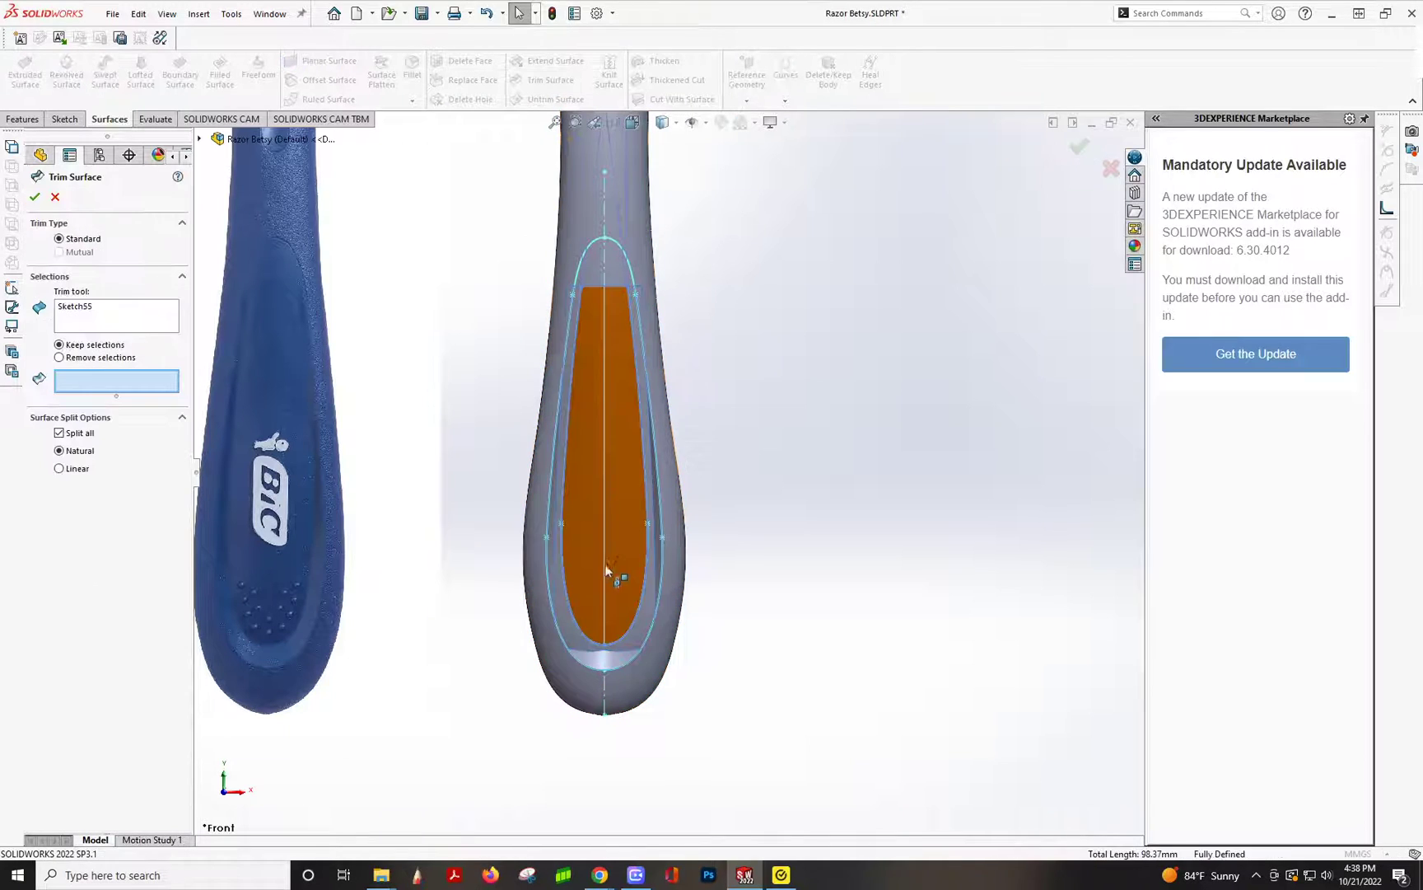
{"action": "left_click", "coordinate": [617, 555]}
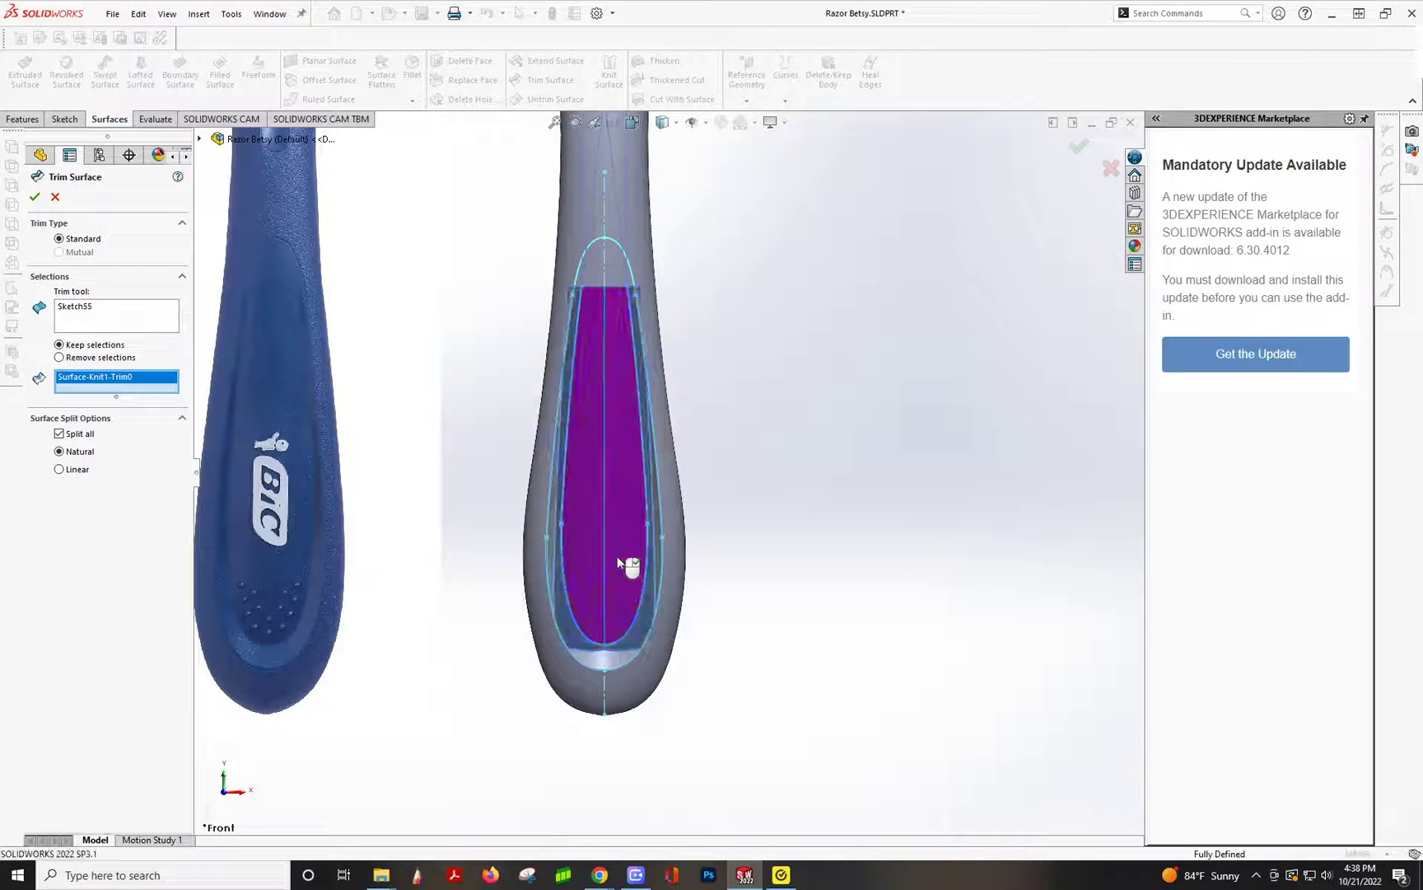
{"action": "left_click", "coordinate": [34, 197]}
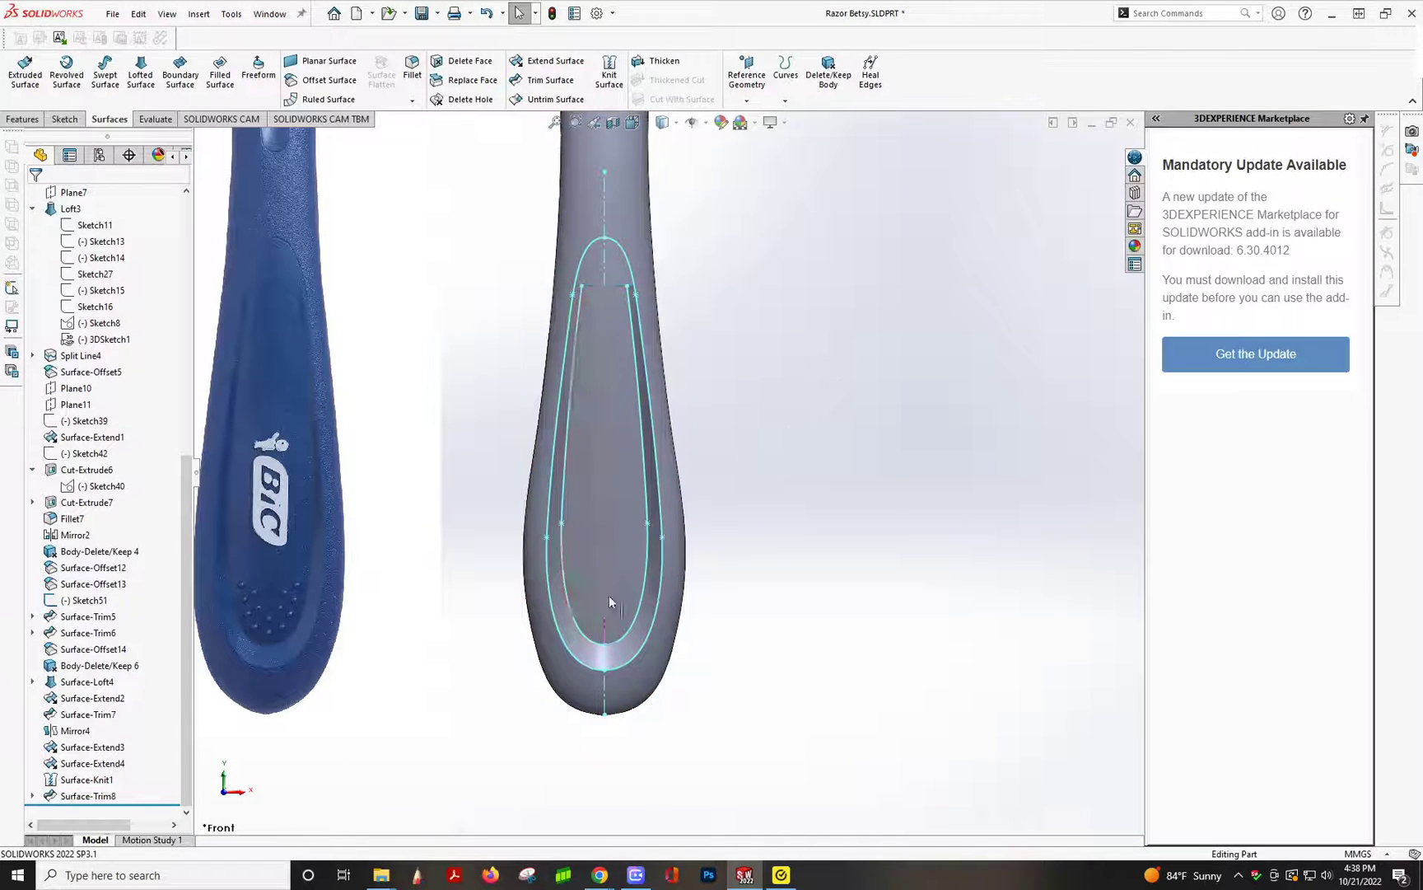
- Hide the recess outline sketch Sketch51 that lies over the grip surface
{"action": "middle_click_drag", "start_coordinate": [611, 602], "coordinate": [639, 504]}
{"action": "left_click", "coordinate": [649, 500]}
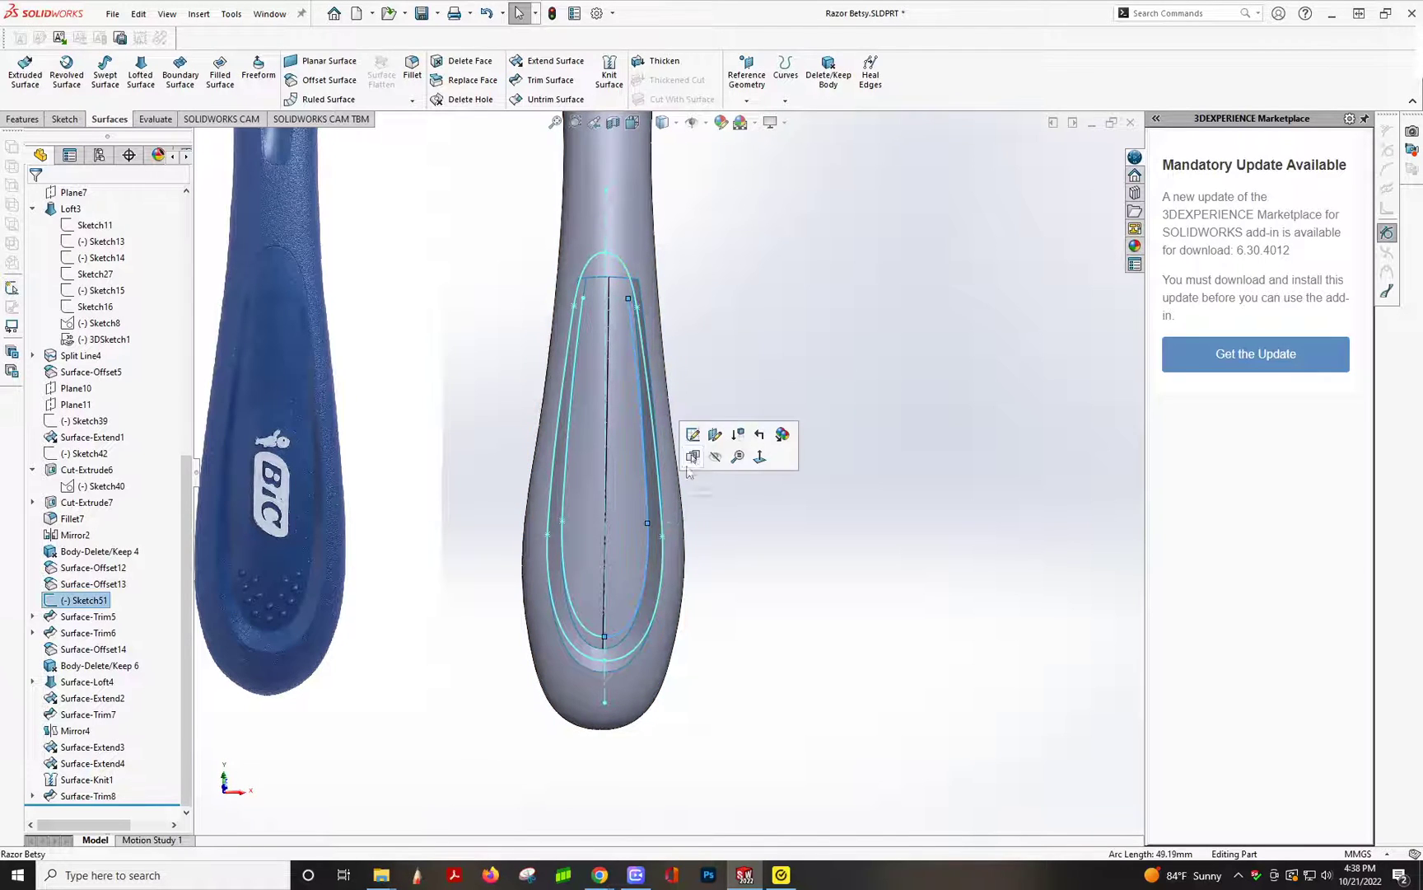
{"action": "left_click", "coordinate": [715, 455]}
- Examine the trimmed grip surface and the gap between its edge and the surrounding recess from several angles
{"action": "mouse_move", "coordinate": [651, 461]}
{"action": "middle_mouse_down"}
{"action": "mouse_move", "coordinate": [638, 285]}
{"action": "mouse_move", "coordinate": [604, 274]}
{"action": "mouse_move", "coordinate": [563, 323]}
{"action": "middle_mouse_up"}
{"action": "scroll", "coordinate": [577, 459], "scroll_direction": "down", "scroll_amount": 5}
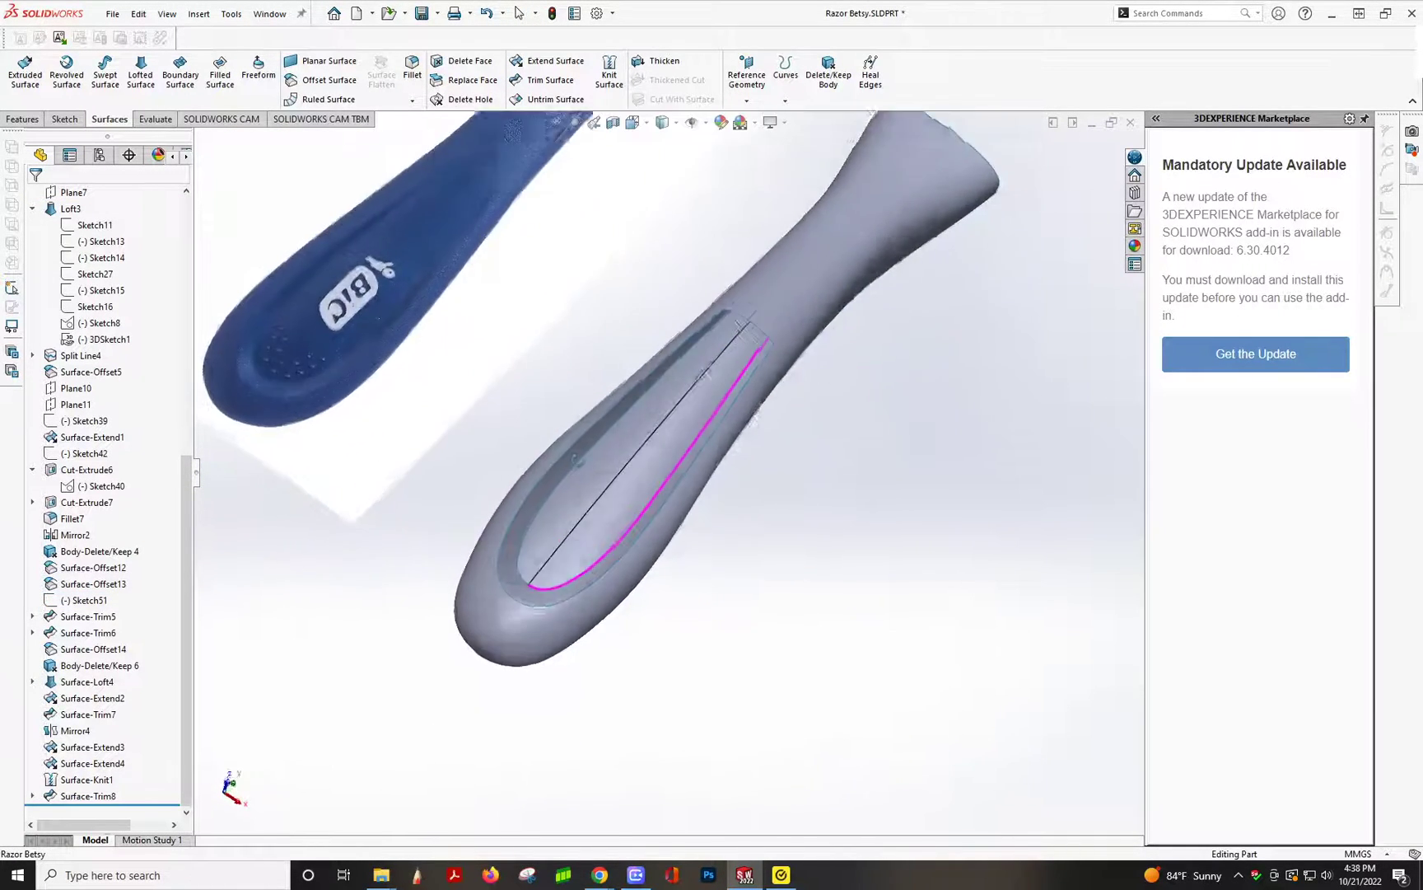
{"action": "middle_click_drag", "start_coordinate": [577, 458], "coordinate": [694, 151]}
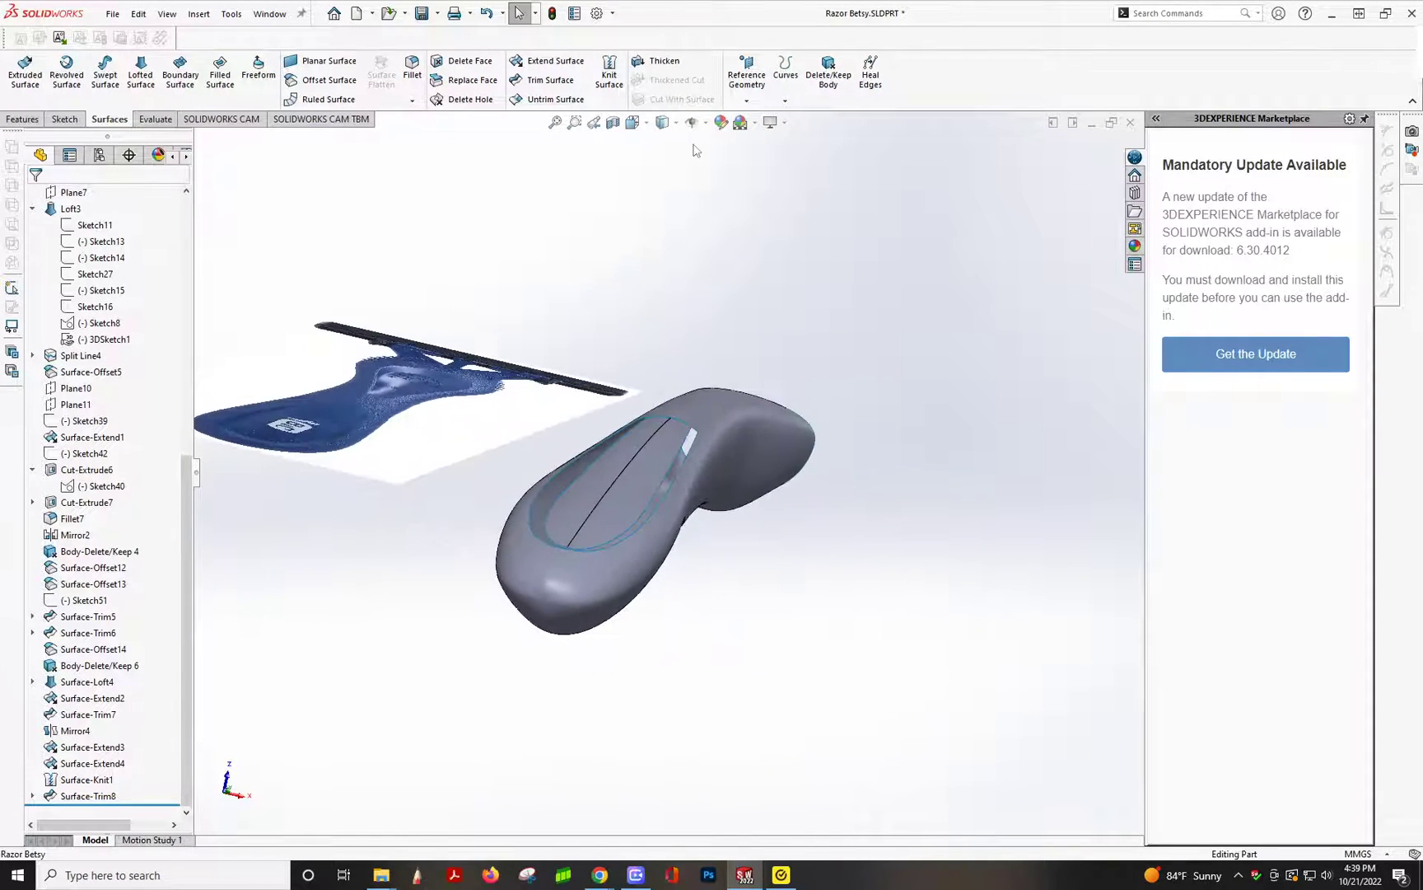
{"action": "left_click", "coordinate": [677, 123]}
{"action": "left_click", "coordinate": [666, 164]}
{"action": "mouse_move", "coordinate": [689, 390]}
{"action": "middle_mouse_down"}
{"action": "mouse_move", "coordinate": [707, 367]}
{"action": "mouse_move", "coordinate": [738, 375]}
{"action": "mouse_move", "coordinate": [679, 702]}
{"action": "mouse_move", "coordinate": [633, 710]}
{"action": "mouse_move", "coordinate": [628, 736]}
{"action": "mouse_move", "coordinate": [629, 660]}
{"action": "mouse_move", "coordinate": [597, 656]}
{"action": "middle_mouse_up"}
{"action": "scroll", "coordinate": [679, 703], "scroll_direction": "down", "scroll_amount": 4}
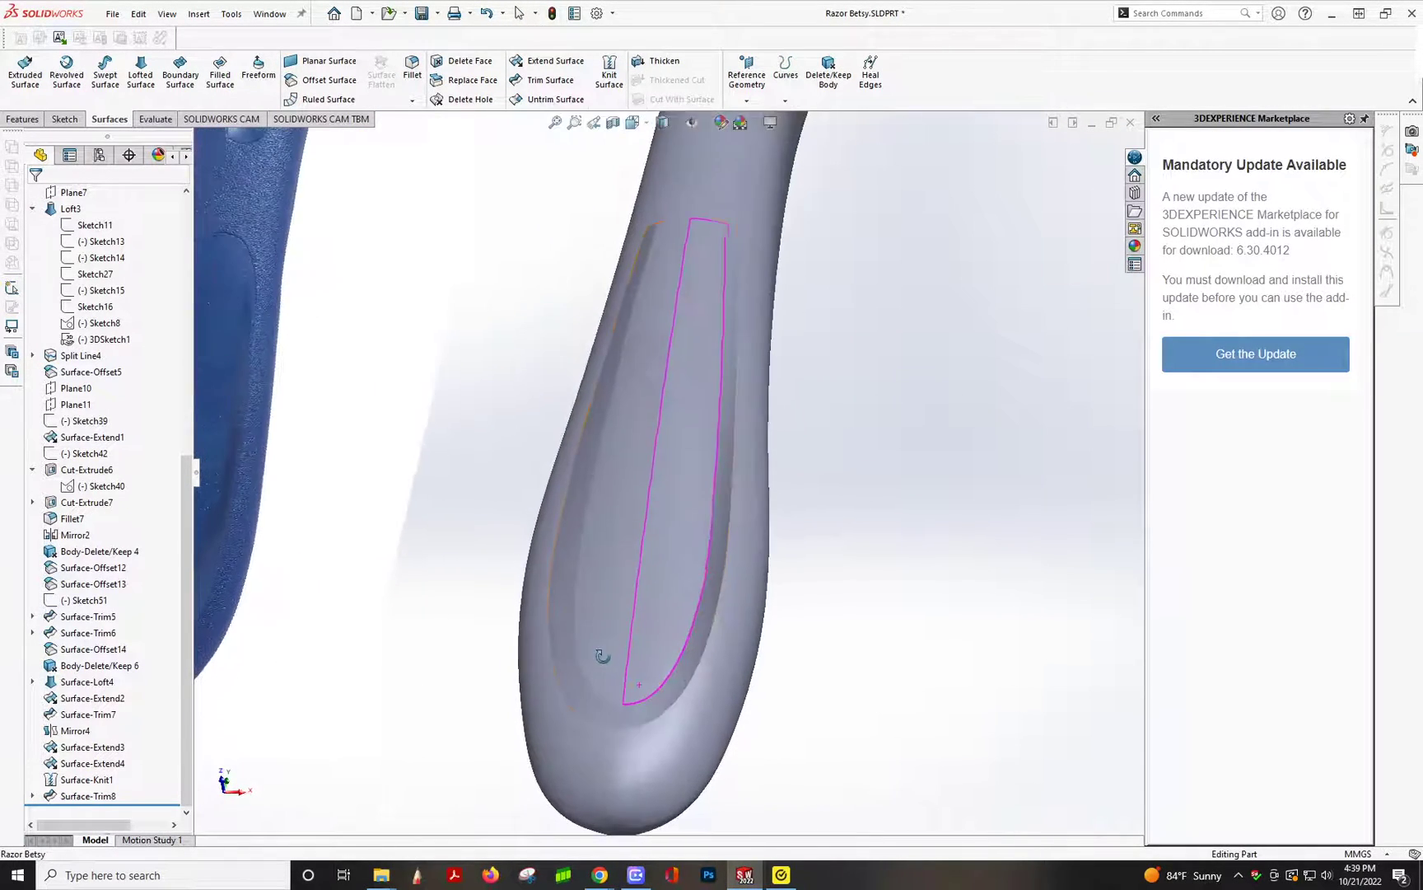
{"action": "left_click", "coordinate": [647, 124]}
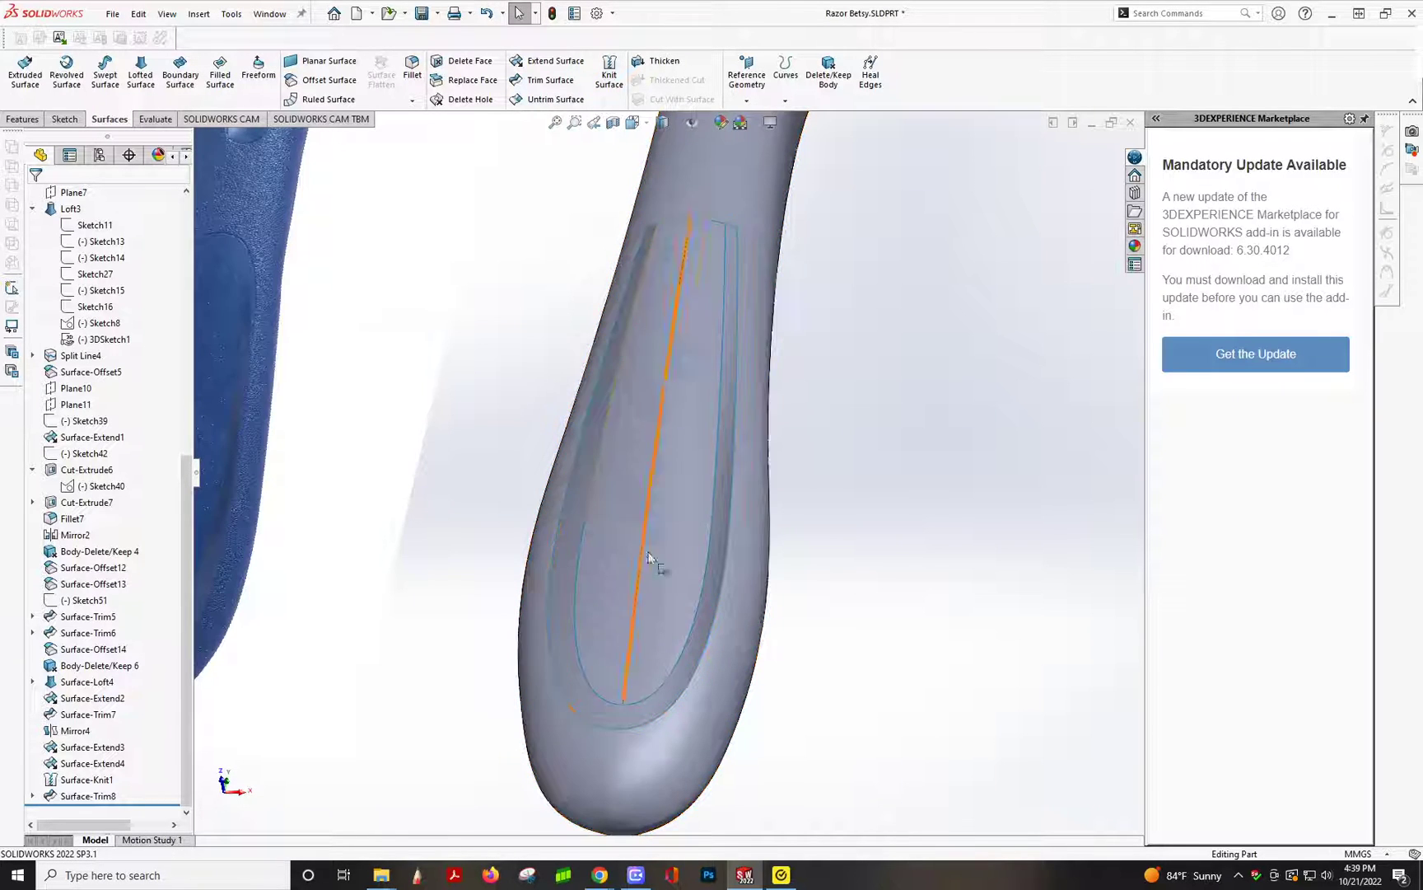
{"action": "middle_click_drag", "start_coordinate": [648, 557], "coordinate": [664, 489]}
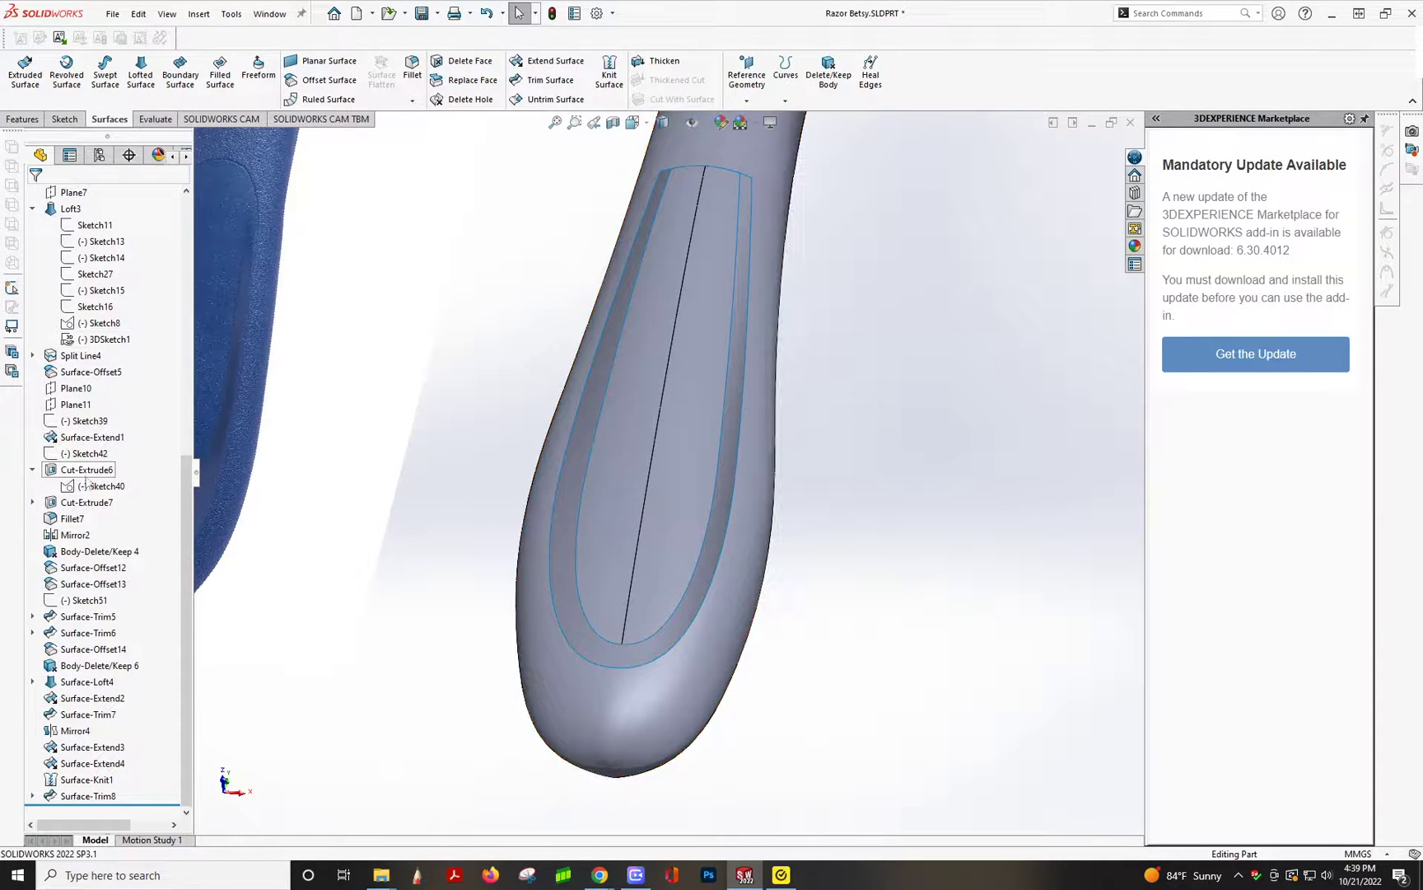
- Start a sketch on the Right Plane and draw a short slanted line beside the lower end of the handle
{"action": "scroll", "coordinate": [111, 343], "scroll_direction": "up", "scroll_amount": 8}
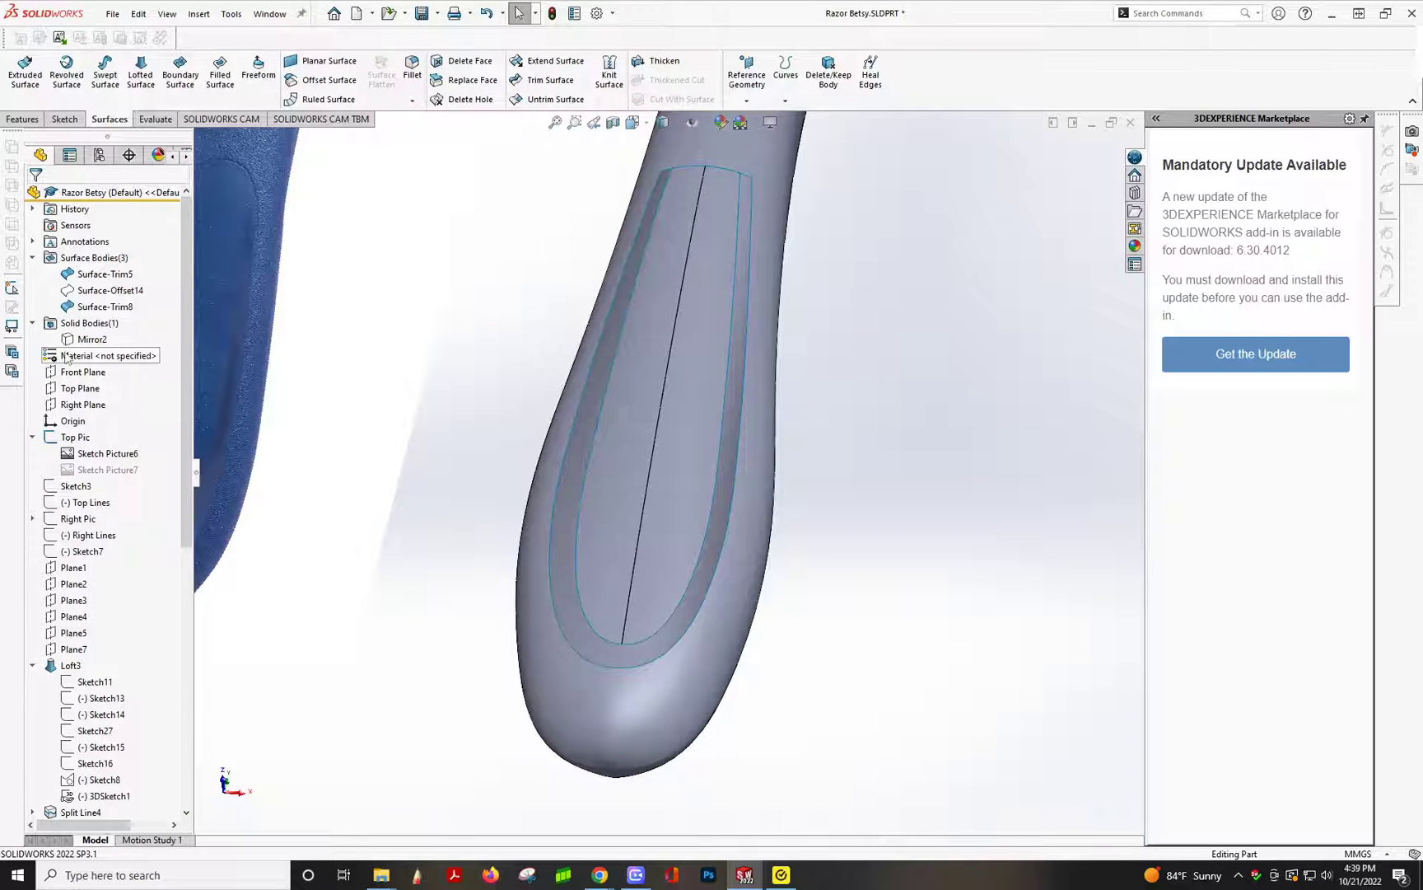
{"action": "left_click", "coordinate": [71, 404]}
{"action": "left_click", "coordinate": [86, 386]}
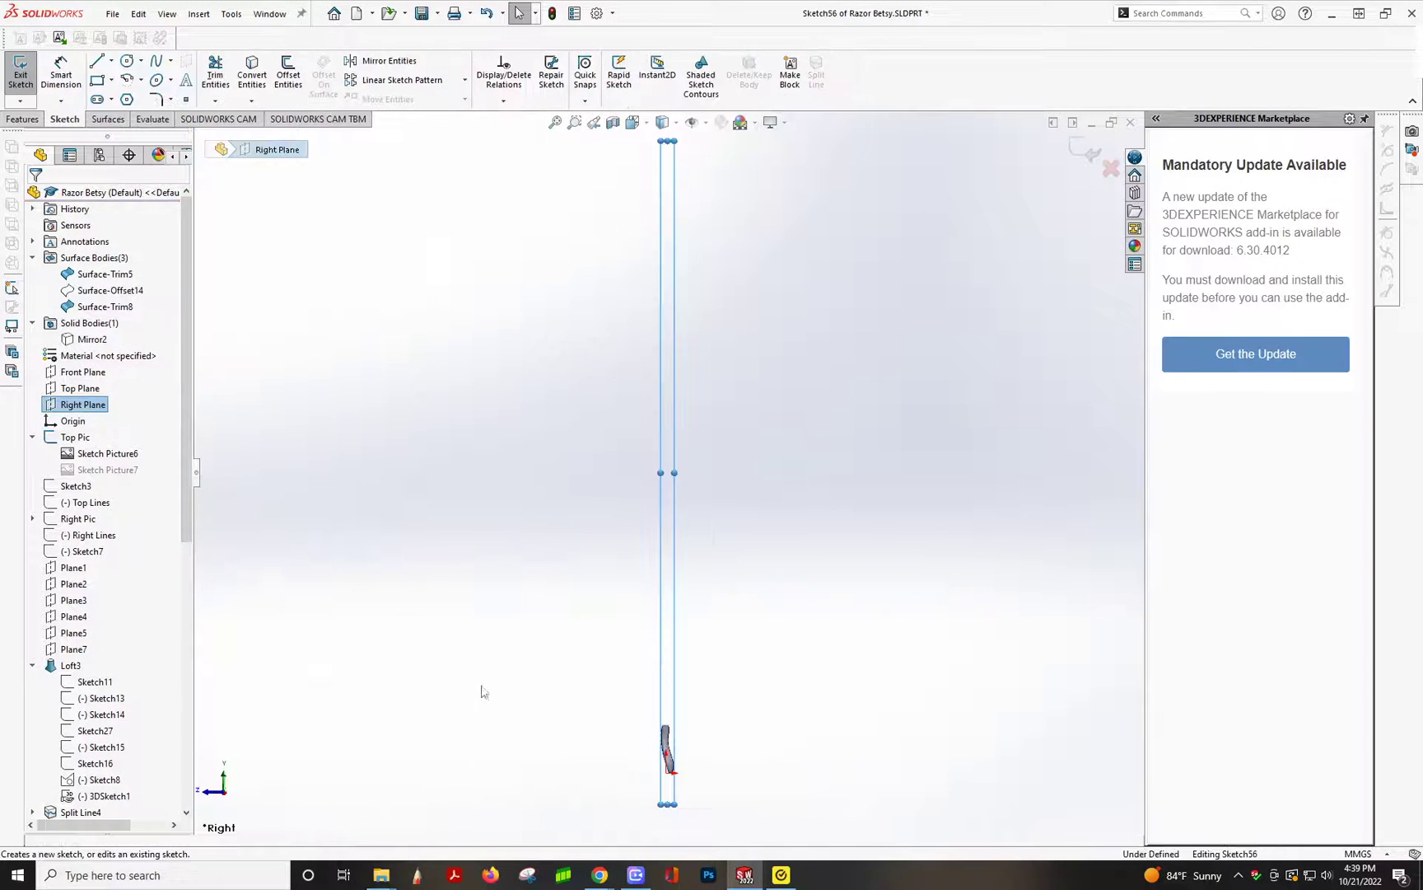
{"action": "scroll", "coordinate": [656, 739], "scroll_direction": "up", "scroll_amount": 3}
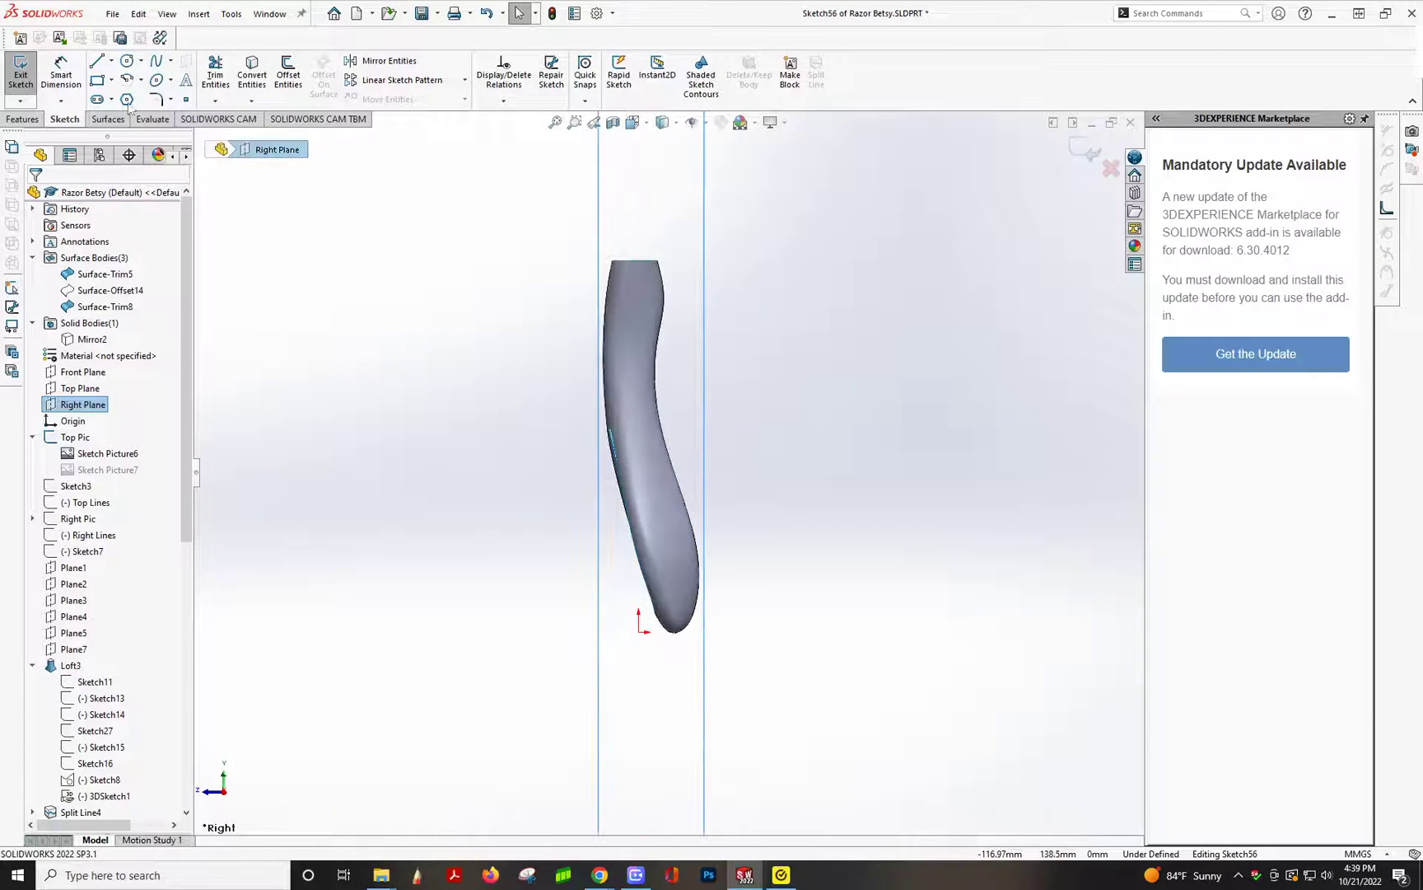
{"action": "left_click", "coordinate": [97, 69]}
{"action": "left_click_drag", "start_coordinate": [623, 613], "coordinate": [630, 643]}
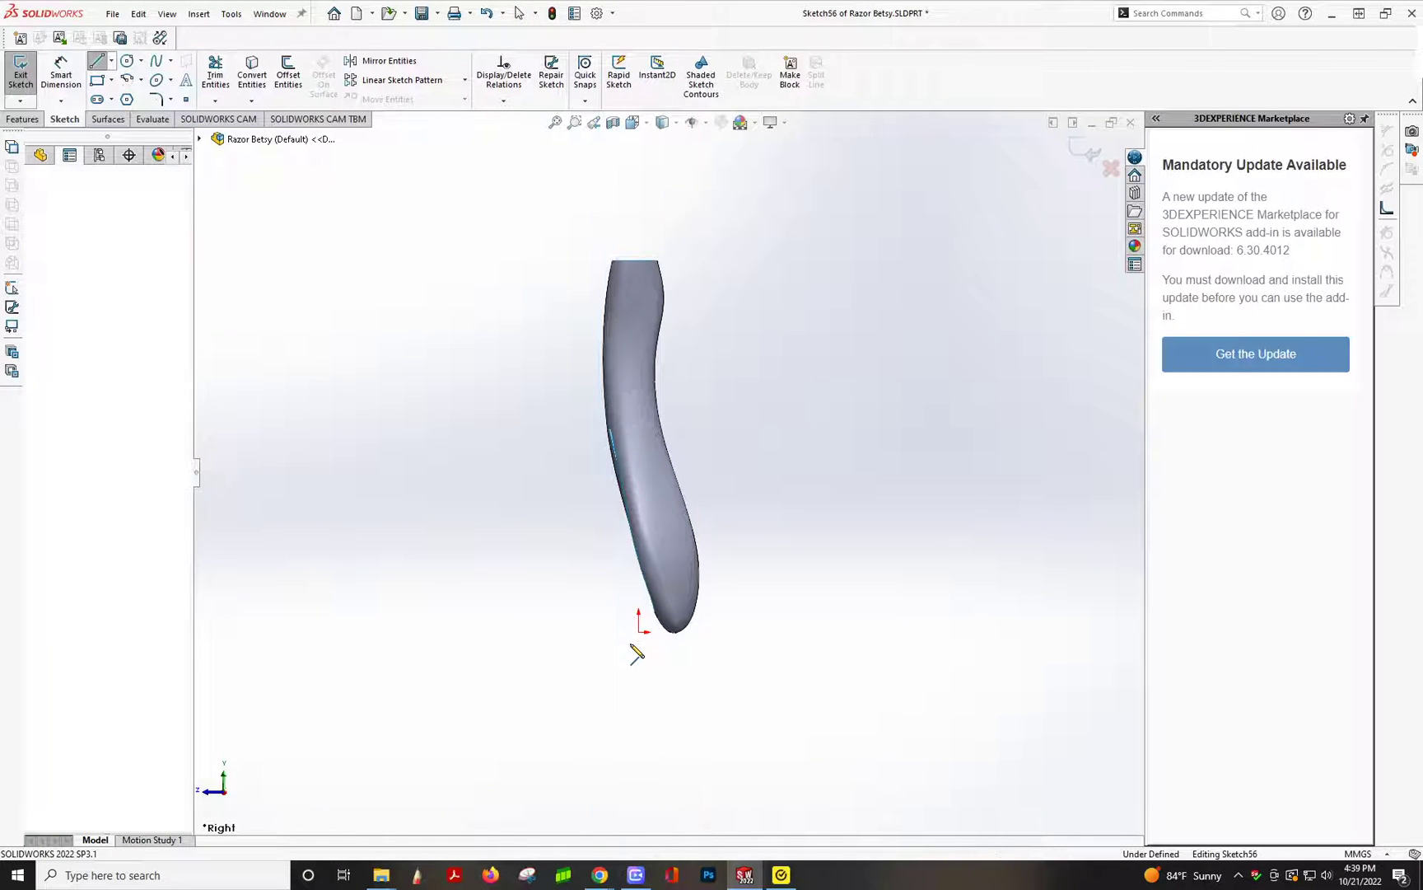
{"action": "key", "text": "Escape"}
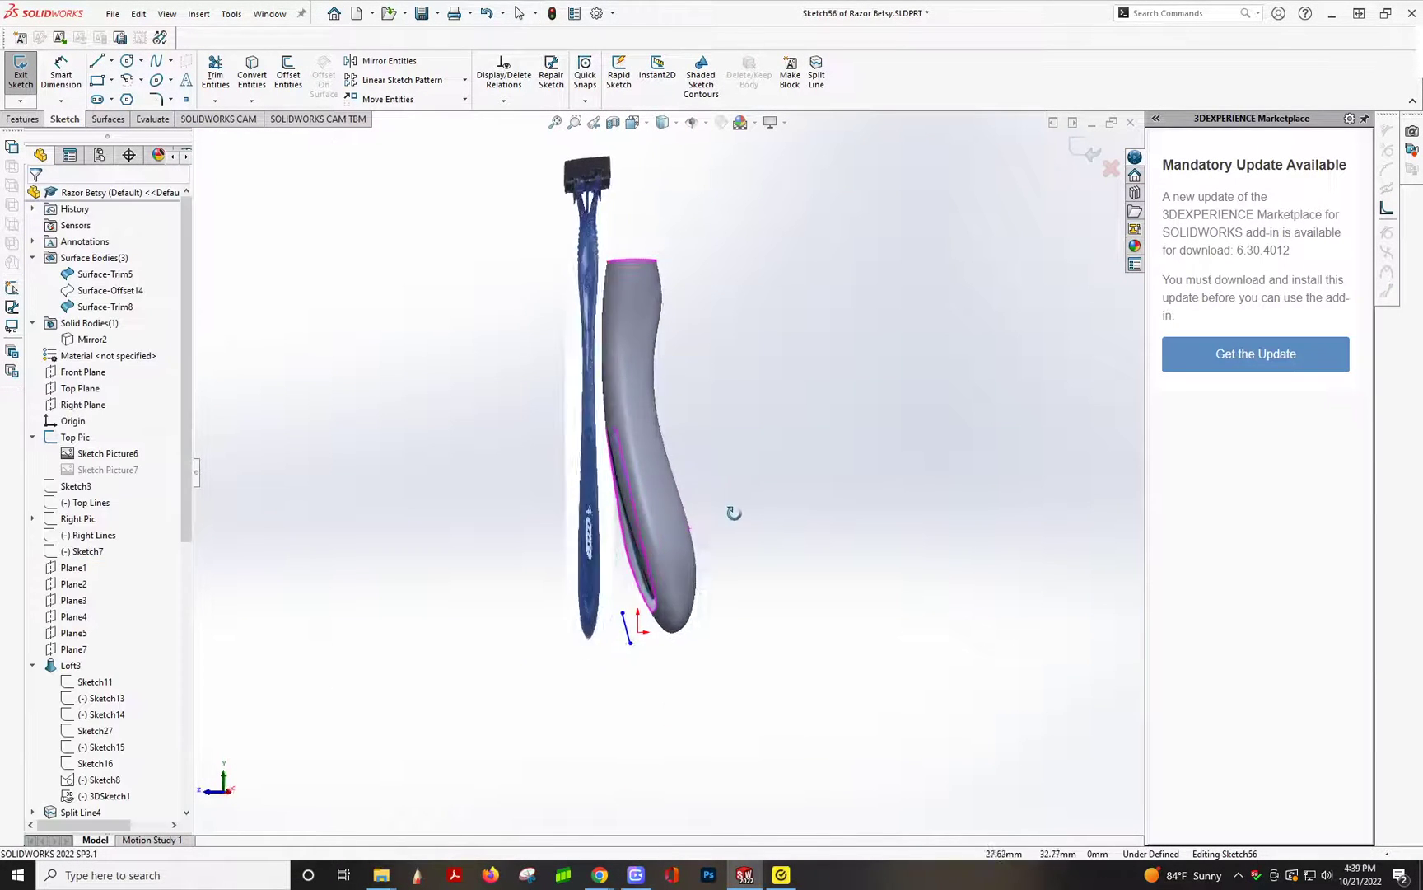
- Make the line's upper endpoint coincident with the vertex at the lower end of the grip surface's centre seam
{"action": "scroll", "coordinate": [741, 507], "scroll_direction": "up", "scroll_amount": 5}
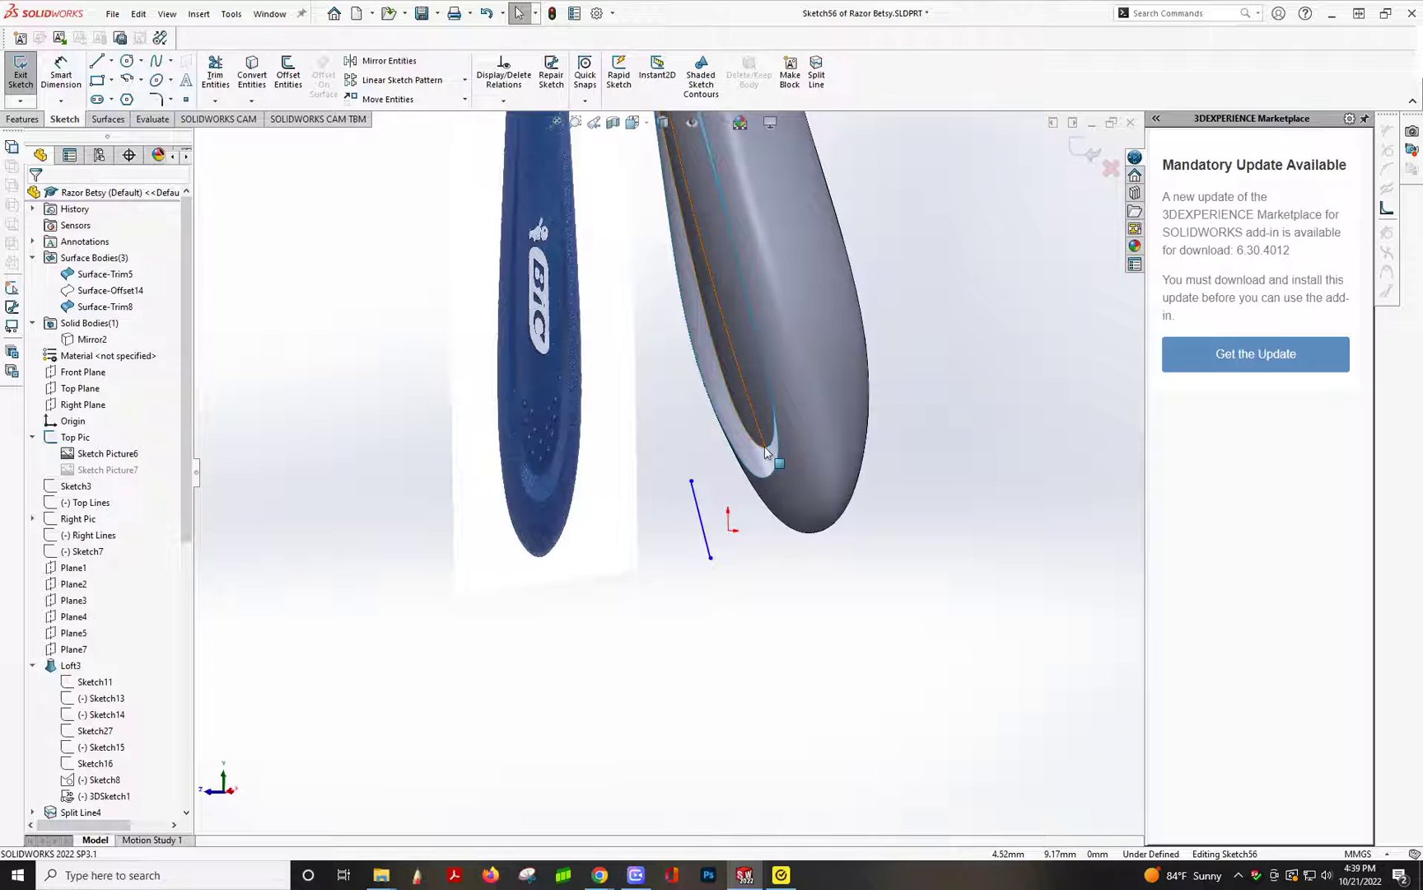
{"action": "scroll", "coordinate": [766, 461], "scroll_direction": "up", "scroll_amount": 3}
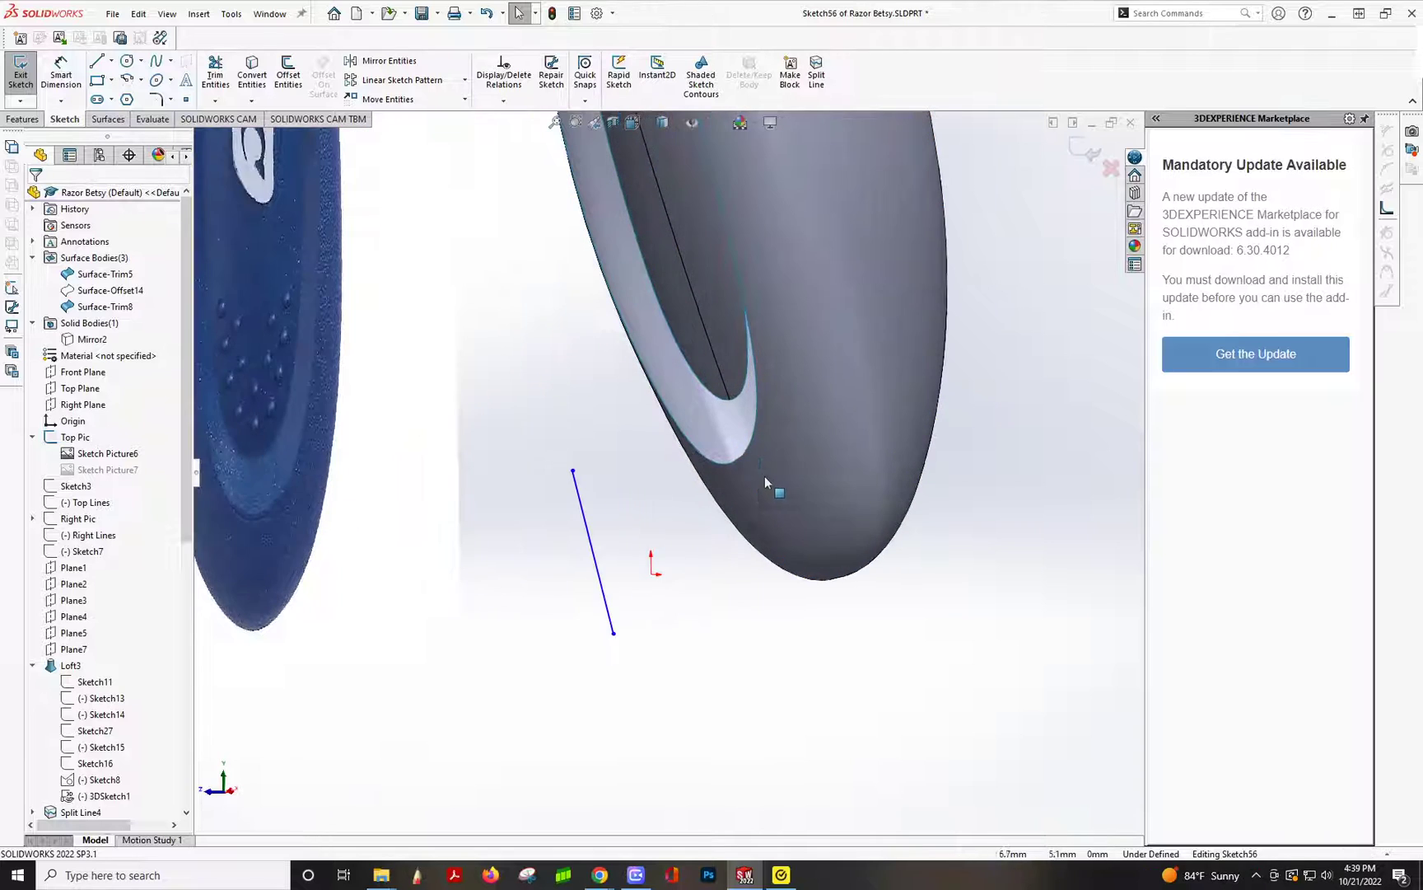
{"action": "mouse_move", "coordinate": [729, 402]}
{"action": "middle_mouse_down"}
{"action": "mouse_move", "coordinate": [756, 400]}
{"action": "mouse_move", "coordinate": [768, 334]}
{"action": "middle_mouse_up"}
{"action": "left_click", "coordinate": [729, 400]}
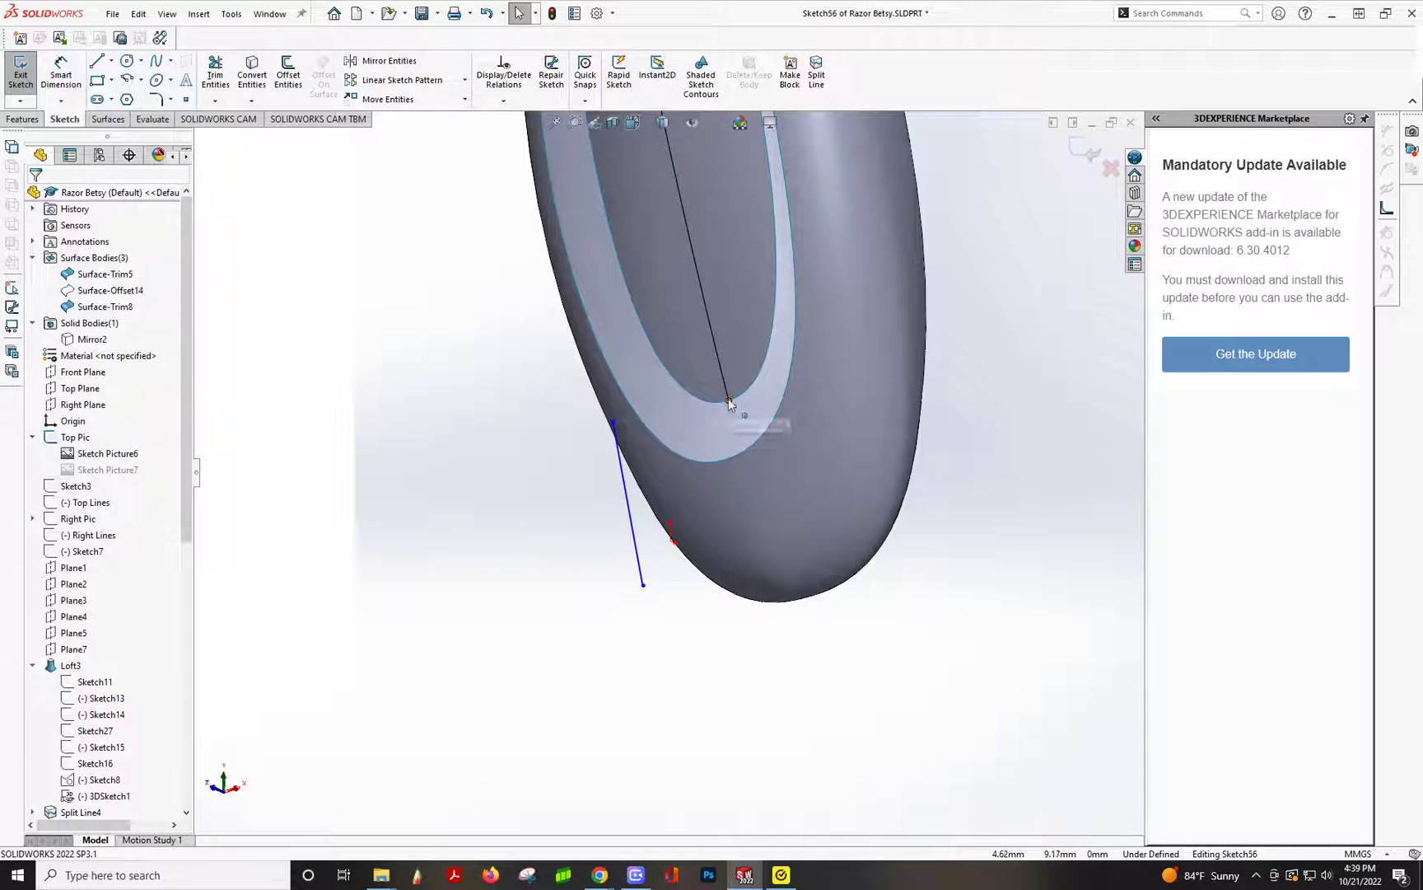
{"action": "left_click", "coordinate": [613, 422], "text": "ctrl"}
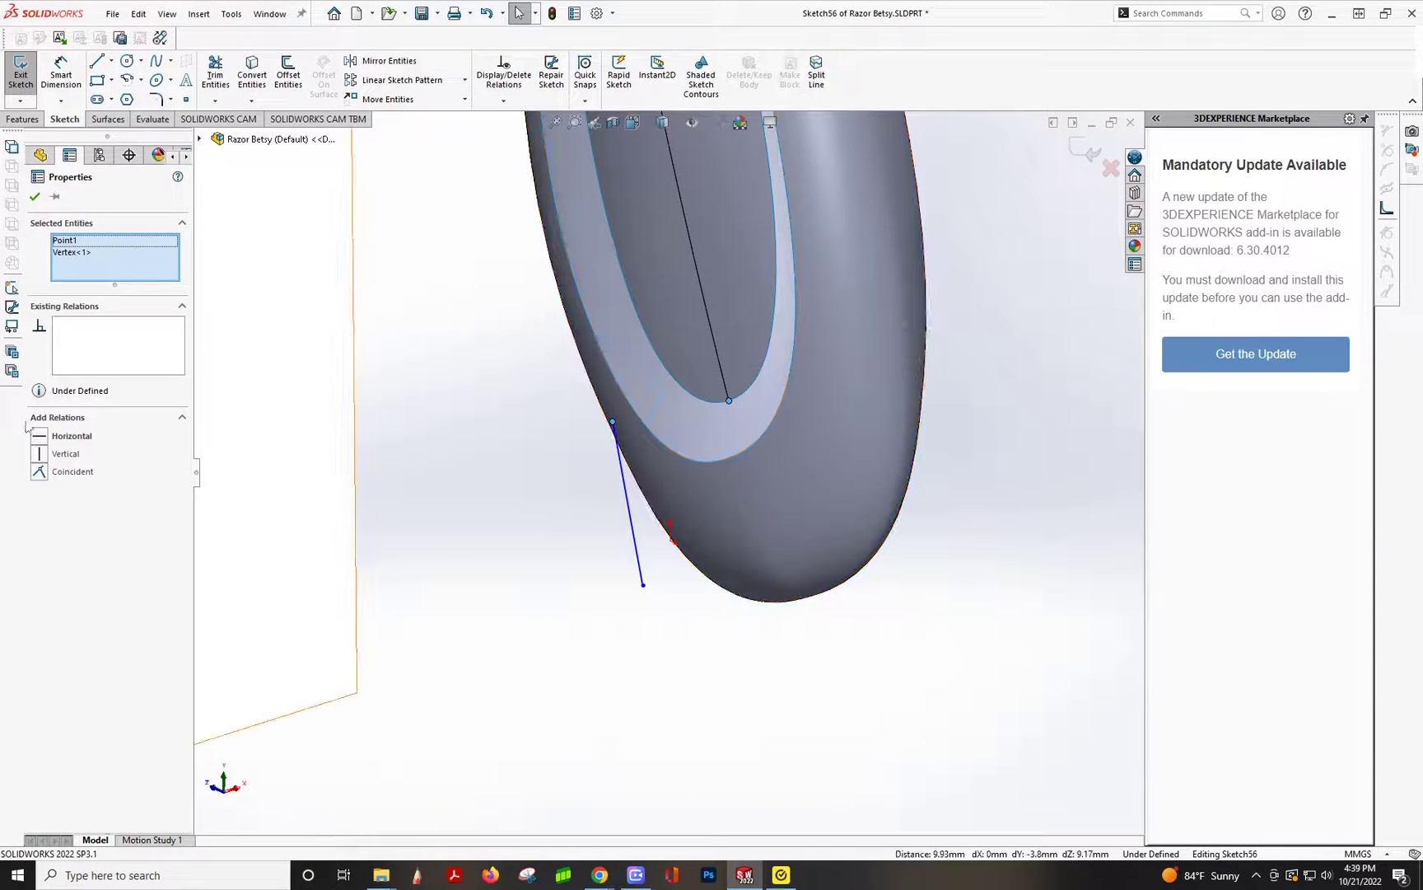
{"action": "left_click", "coordinate": [38, 472]}
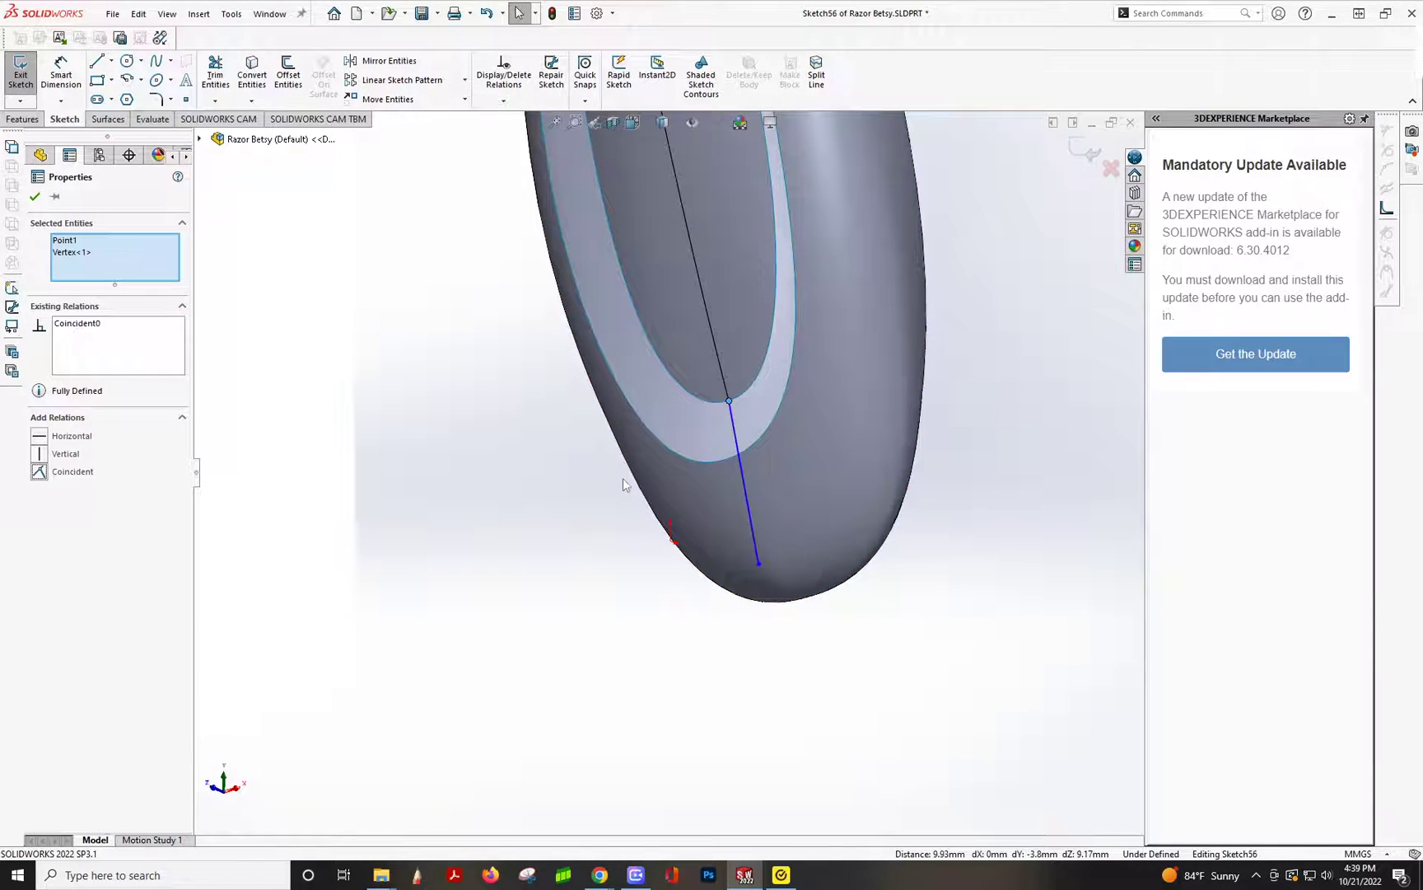
- Make the line's lower endpoint coincident with the bottom centre vertex of the recess's outer edge and finish the sketch
{"action": "left_click", "coordinate": [726, 460]}
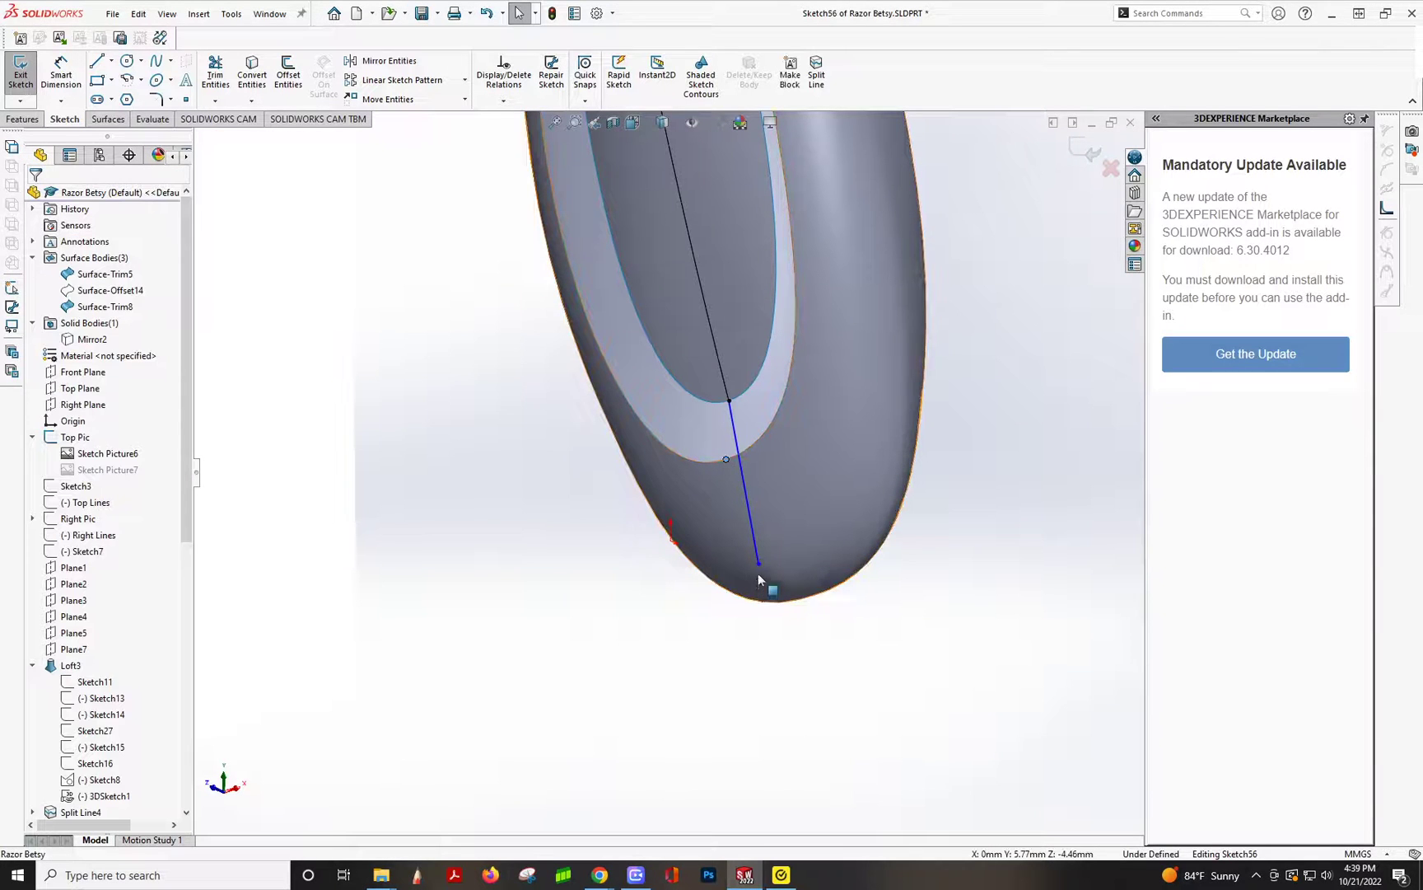
{"action": "left_click", "coordinate": [61, 474]}
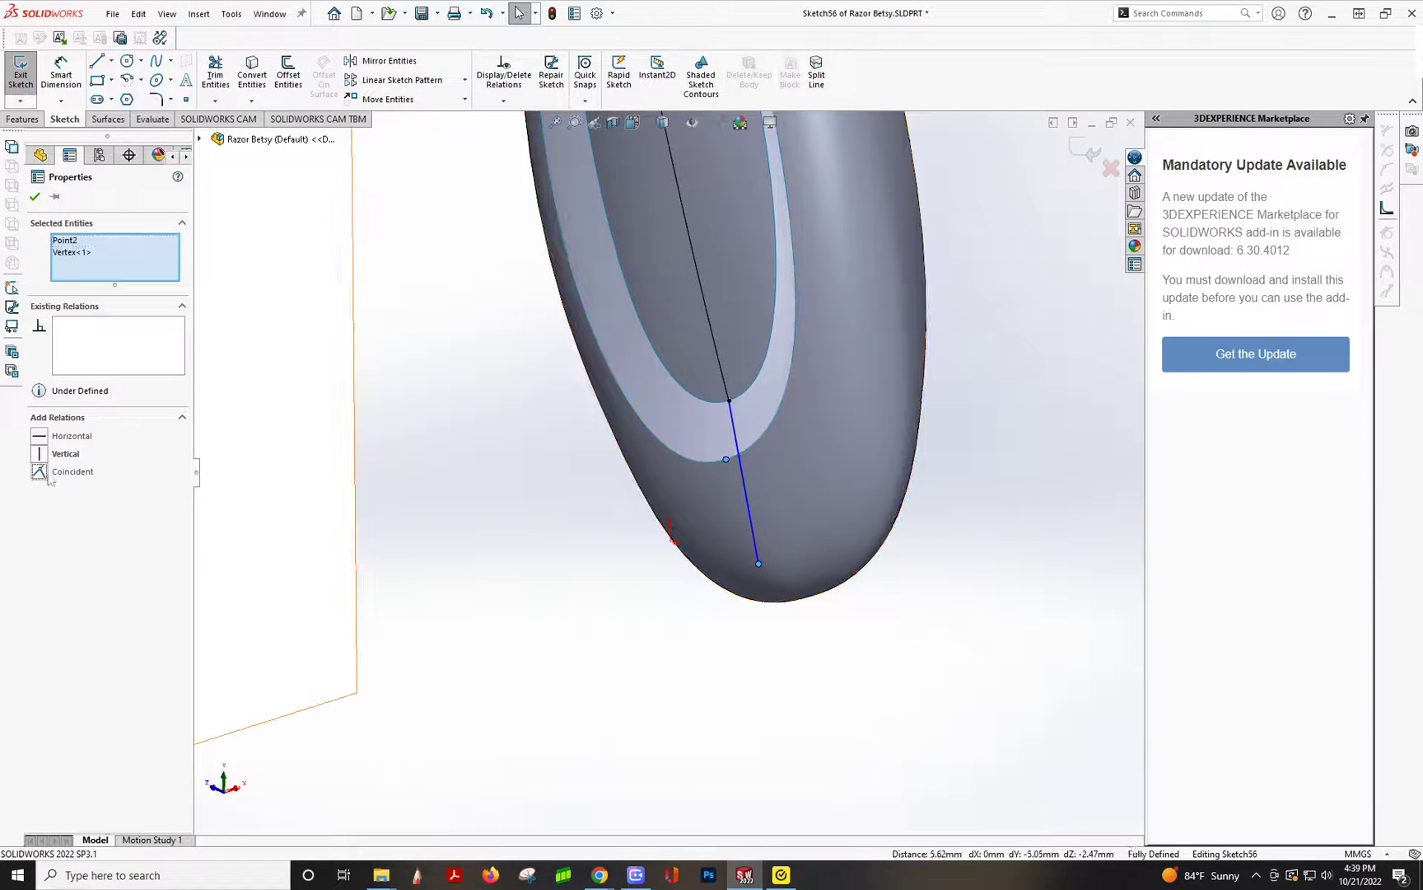
{"action": "left_click", "coordinate": [476, 535]}
{"action": "scroll", "coordinate": [681, 478], "scroll_direction": "up", "scroll_amount": 8}
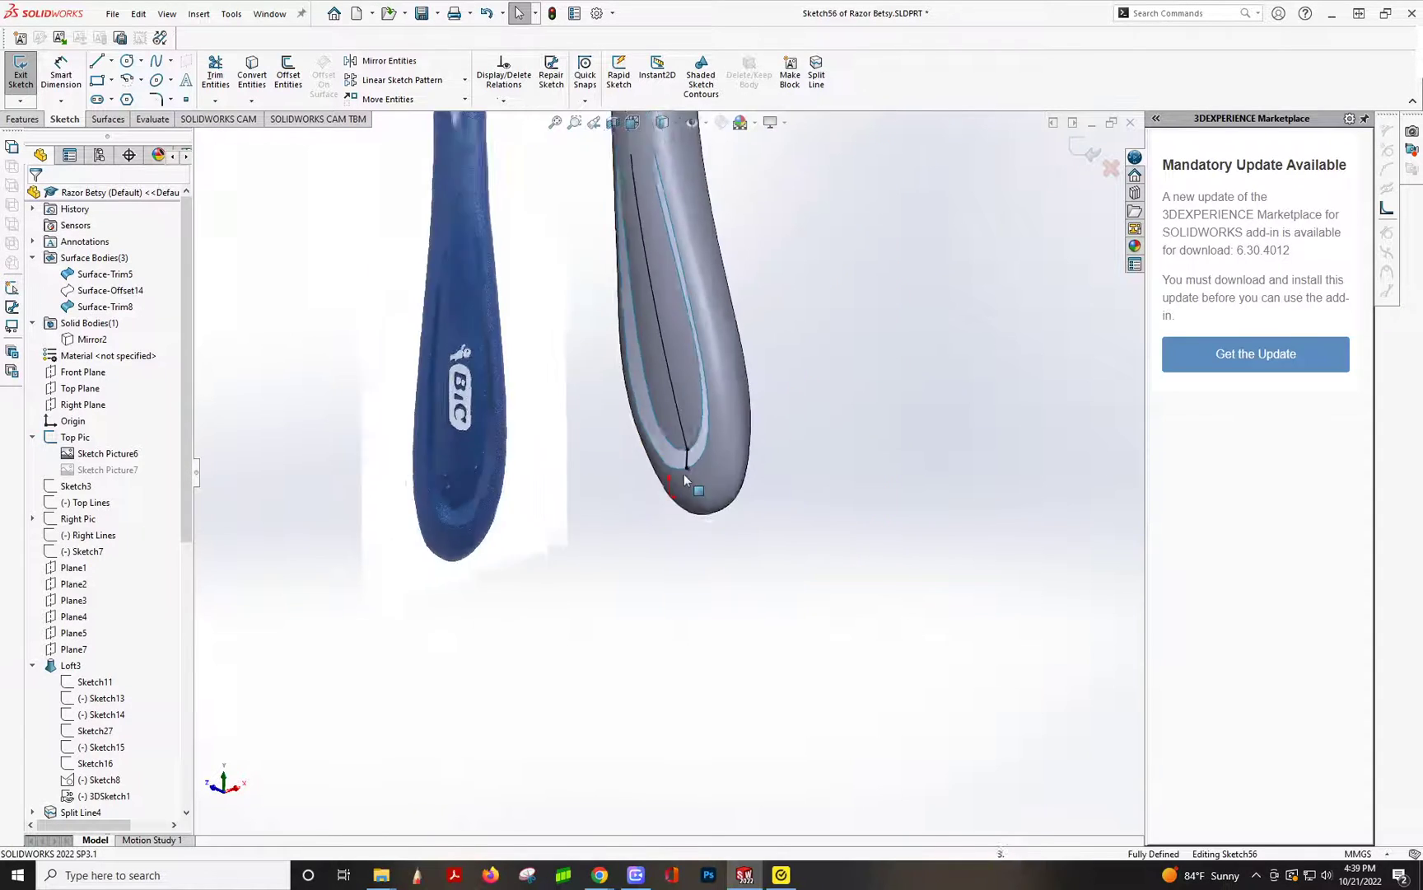
{"action": "scroll", "coordinate": [682, 416], "scroll_direction": "down", "scroll_amount": 3}
{"action": "mouse_move", "coordinate": [682, 415]}
{"action": "middle_mouse_down"}
{"action": "mouse_move", "coordinate": [696, 499]}
{"action": "mouse_move", "coordinate": [682, 488]}
{"action": "middle_mouse_up"}
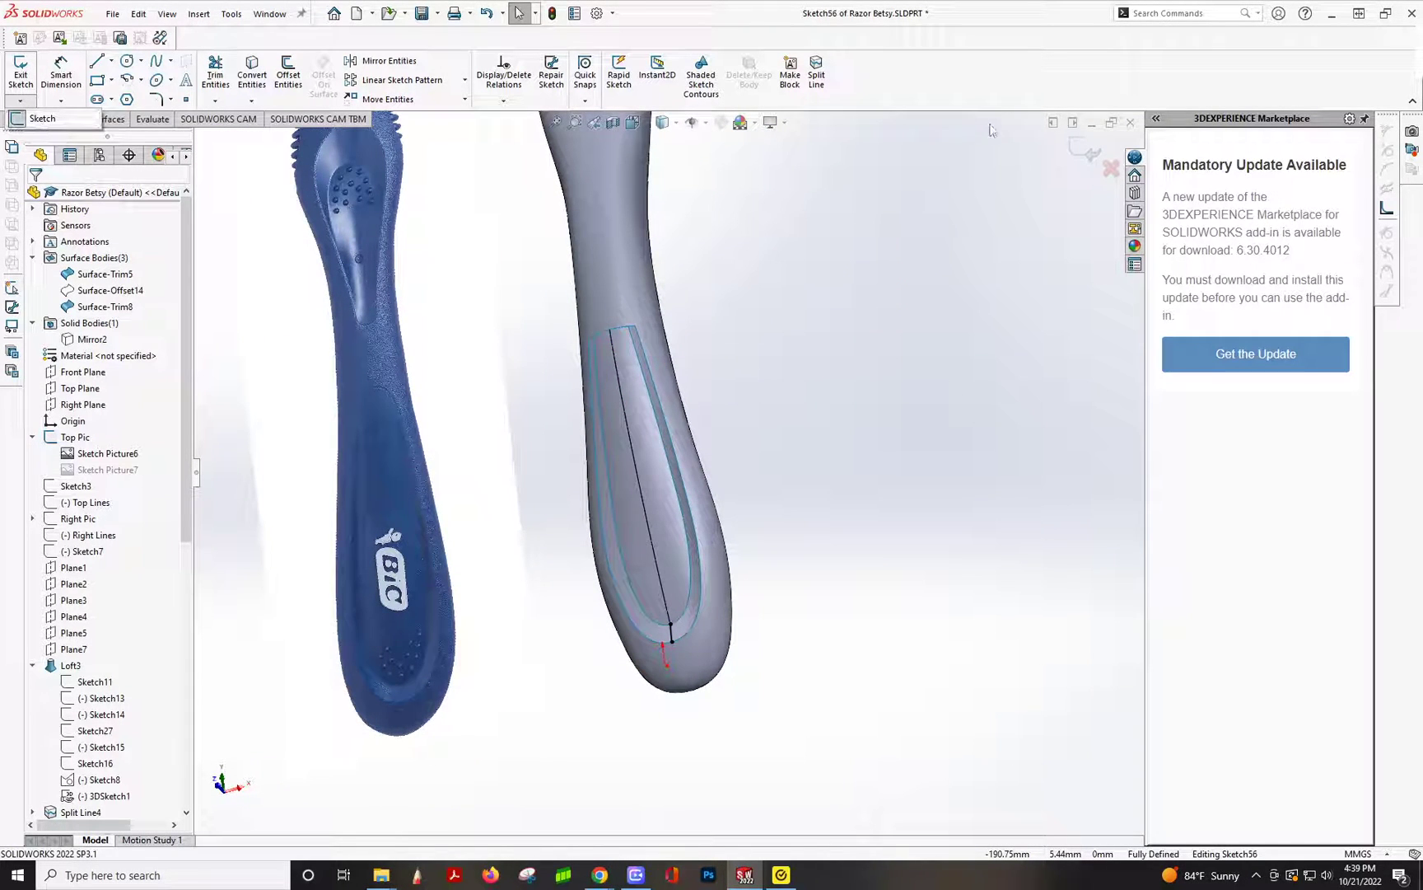
{"action": "left_click", "coordinate": [21, 73]}
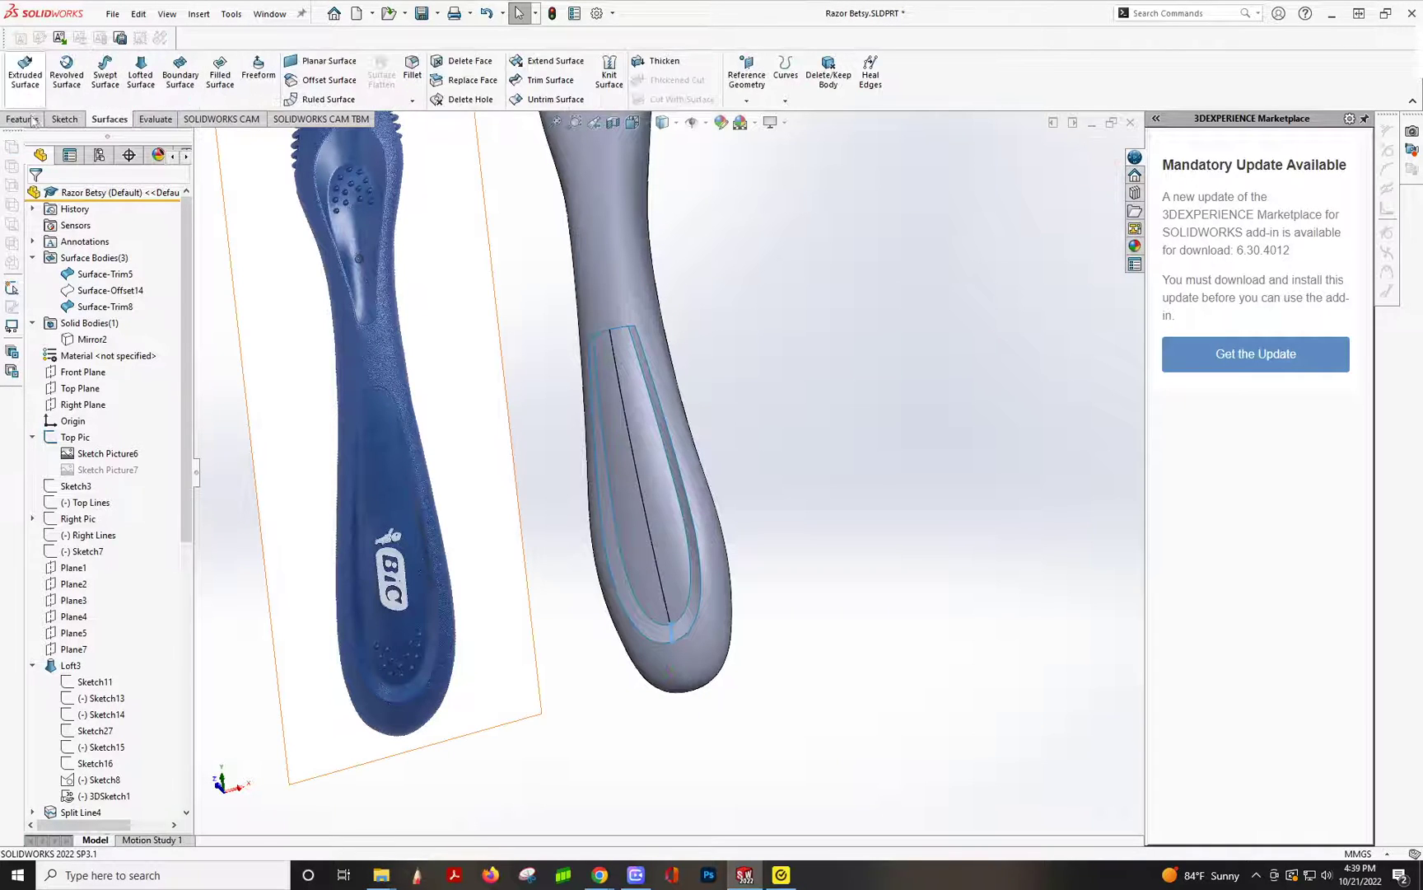
- Start a 3D sketch and draw a line about 1.25 mm long from the recess's left outer edge to the grip surface's left edge
{"action": "left_click", "coordinate": [63, 119]}
{"action": "left_click", "coordinate": [20, 100]}
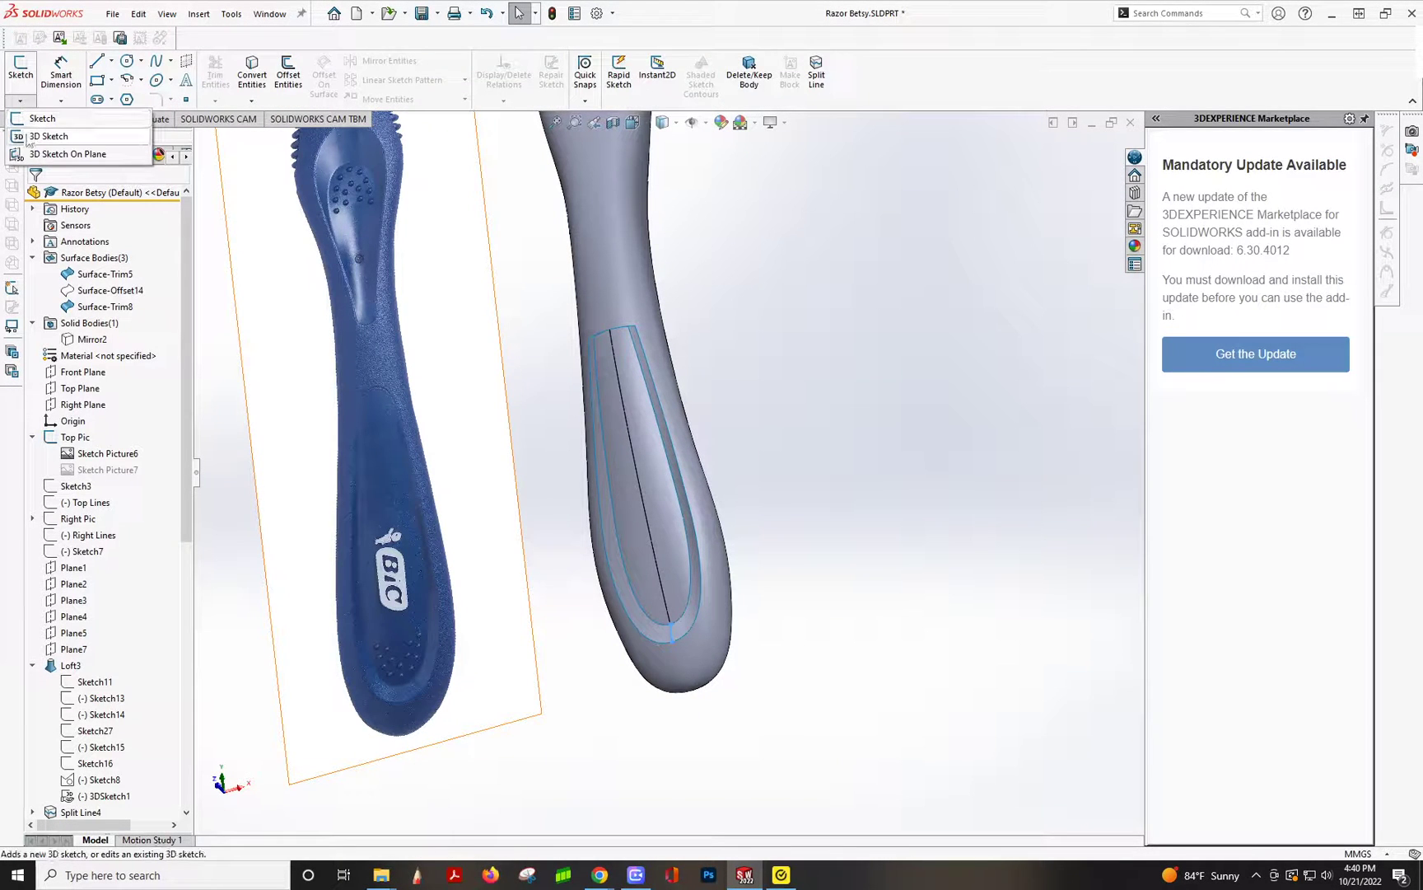
{"action": "left_click", "coordinate": [33, 134]}
{"action": "left_click", "coordinate": [97, 61]}
{"action": "scroll", "coordinate": [635, 661], "scroll_direction": "down", "scroll_amount": 3}
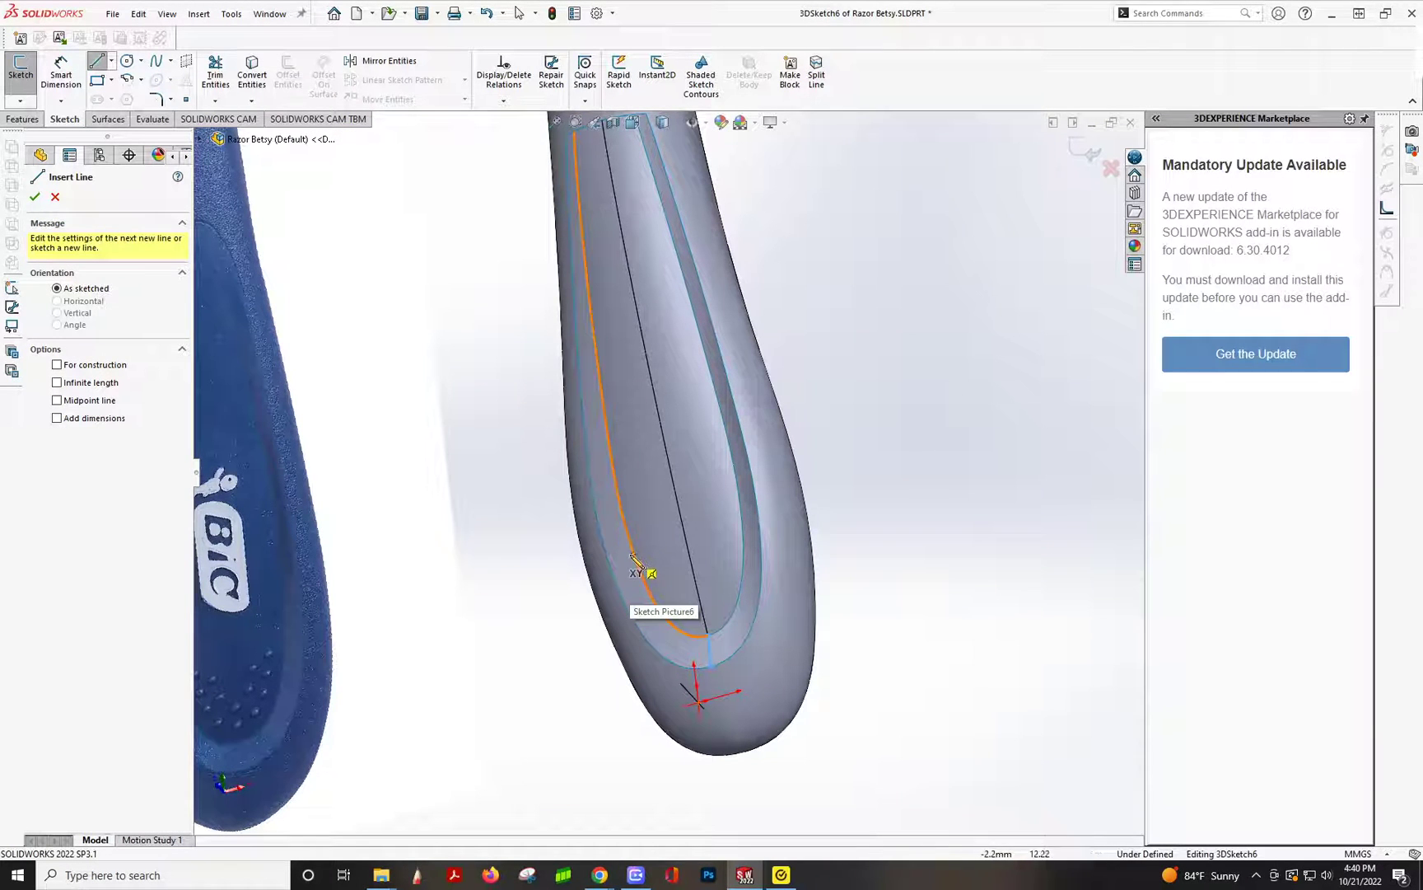
{"action": "scroll", "coordinate": [624, 525], "scroll_direction": "up", "scroll_amount": 3}
{"action": "scroll", "coordinate": [626, 379], "scroll_direction": "down", "scroll_amount": 4}
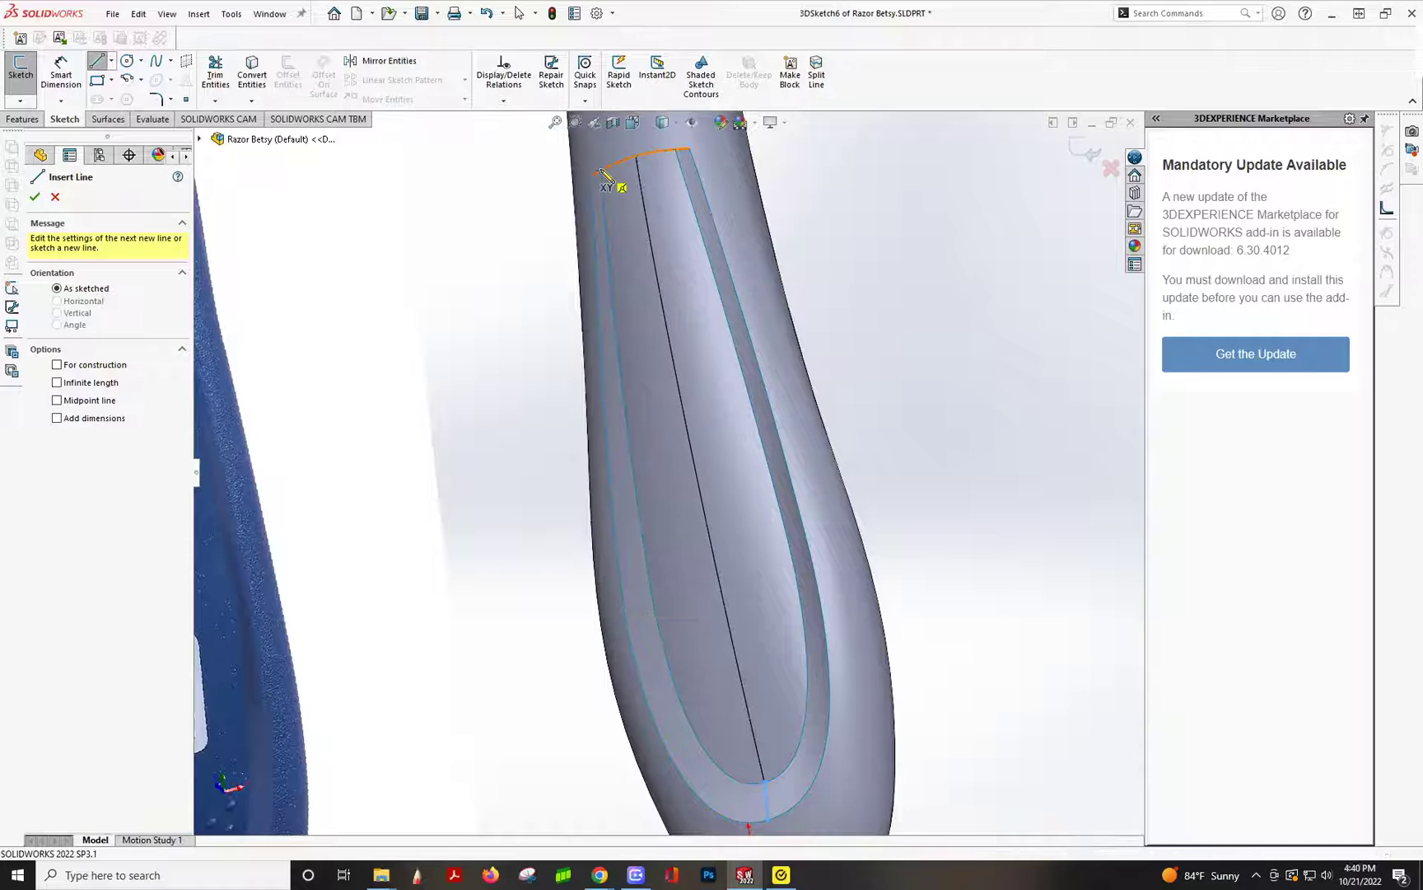
{"action": "left_click", "coordinate": [615, 328]}
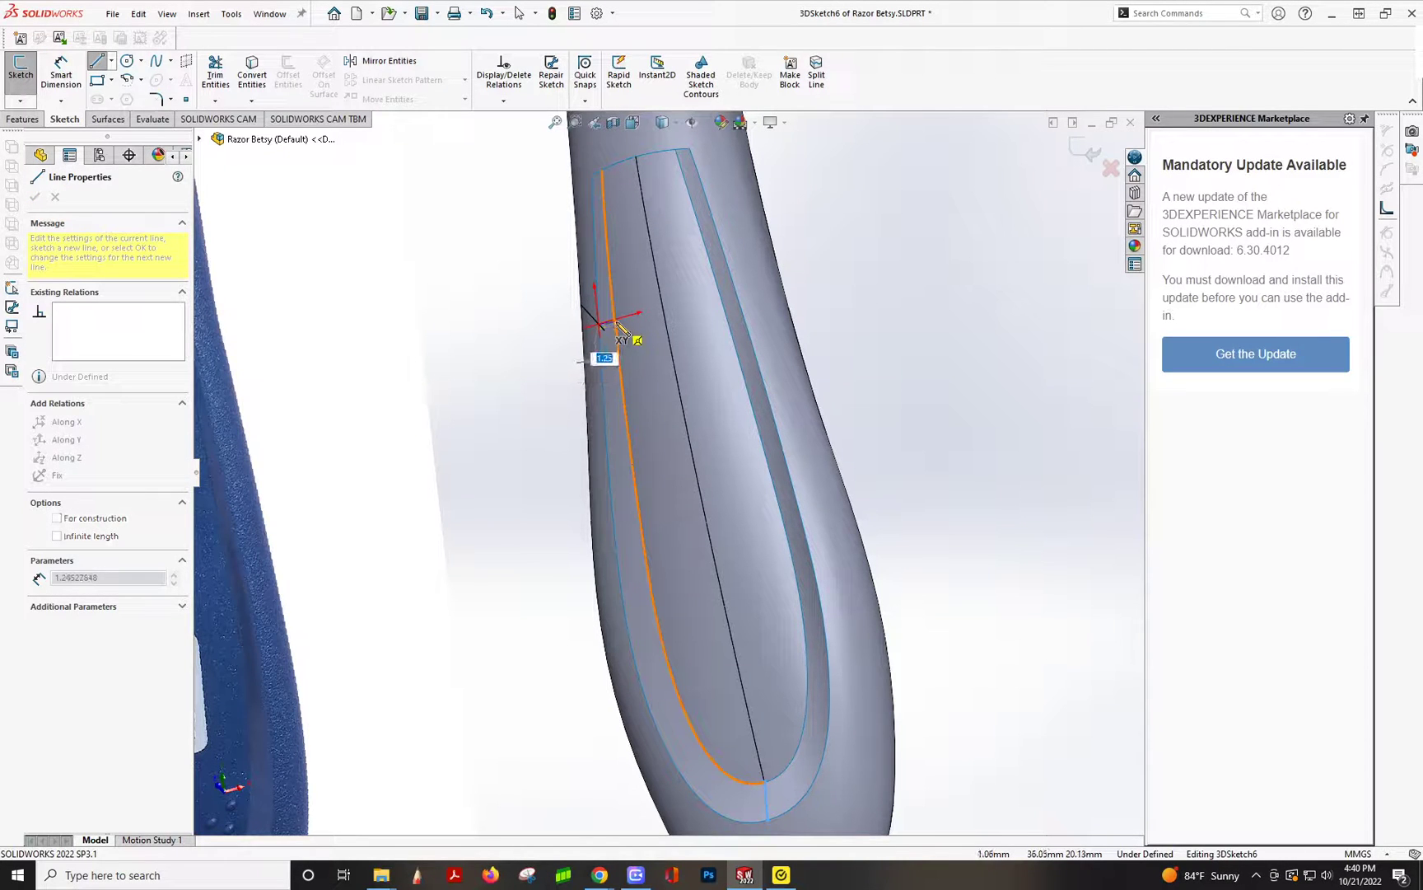
{"action": "left_click", "coordinate": [616, 324]}
{"action": "key", "text": "Escape"}
{"action": "scroll", "coordinate": [652, 346], "scroll_direction": "down", "scroll_amount": 4}
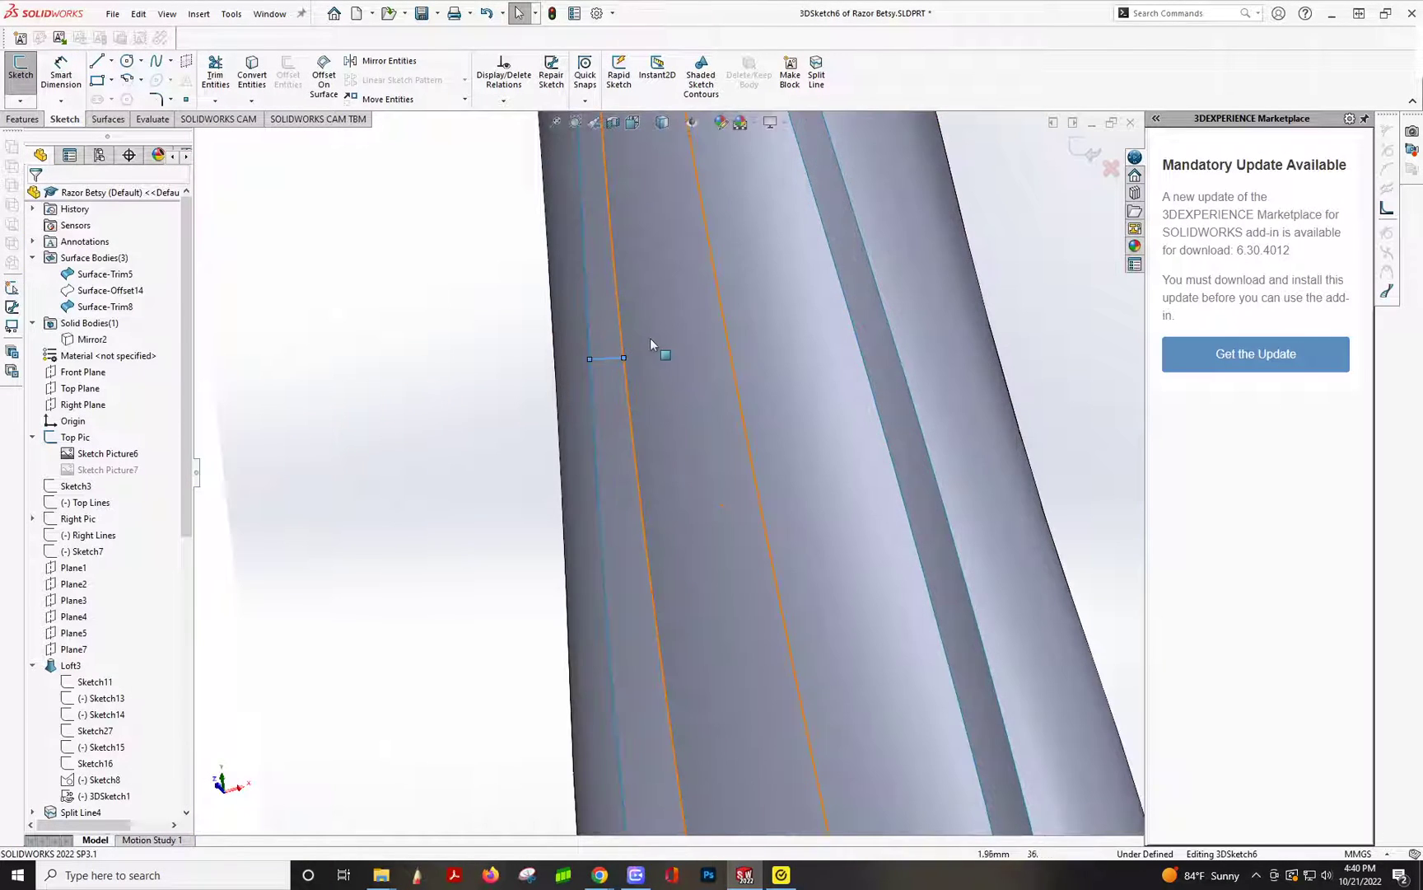
{"action": "middle_click_drag", "start_coordinate": [651, 343], "coordinate": [731, 461]}
{"action": "scroll", "coordinate": [660, 398], "scroll_direction": "up", "scroll_amount": 5}
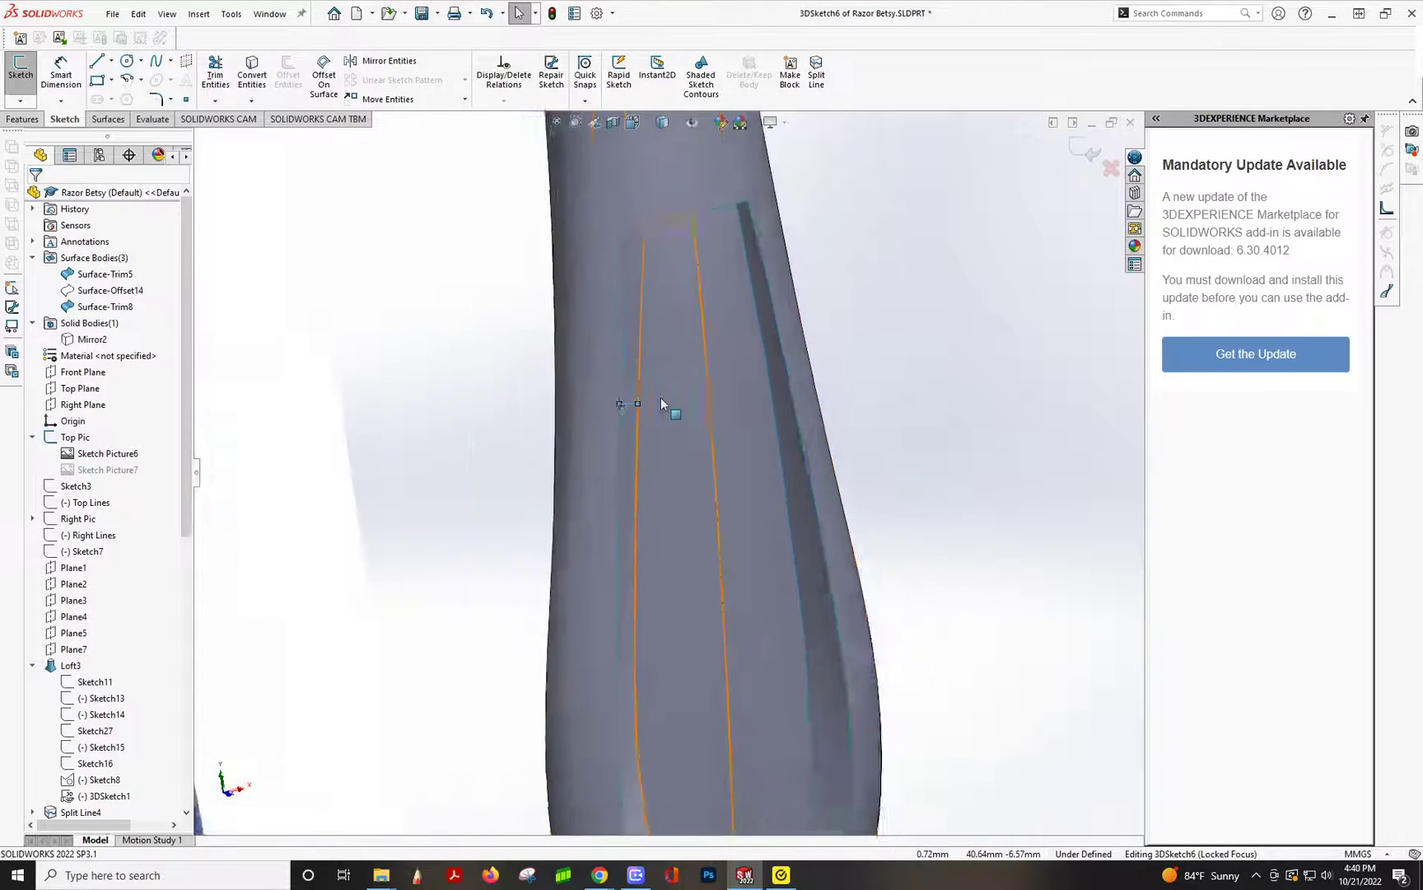
- Move the inner endpoint of the upper left bridging line slightly higher along the grip surface's left edge
{"action": "mouse_move", "coordinate": [694, 529]}
{"action": "middle_mouse_down"}
{"action": "mouse_move", "coordinate": [658, 460]}
{"action": "mouse_move", "coordinate": [659, 523]}
{"action": "mouse_move", "coordinate": [680, 446]}
{"action": "middle_mouse_up"}
{"action": "scroll", "coordinate": [681, 446], "scroll_direction": "down", "scroll_amount": 6}
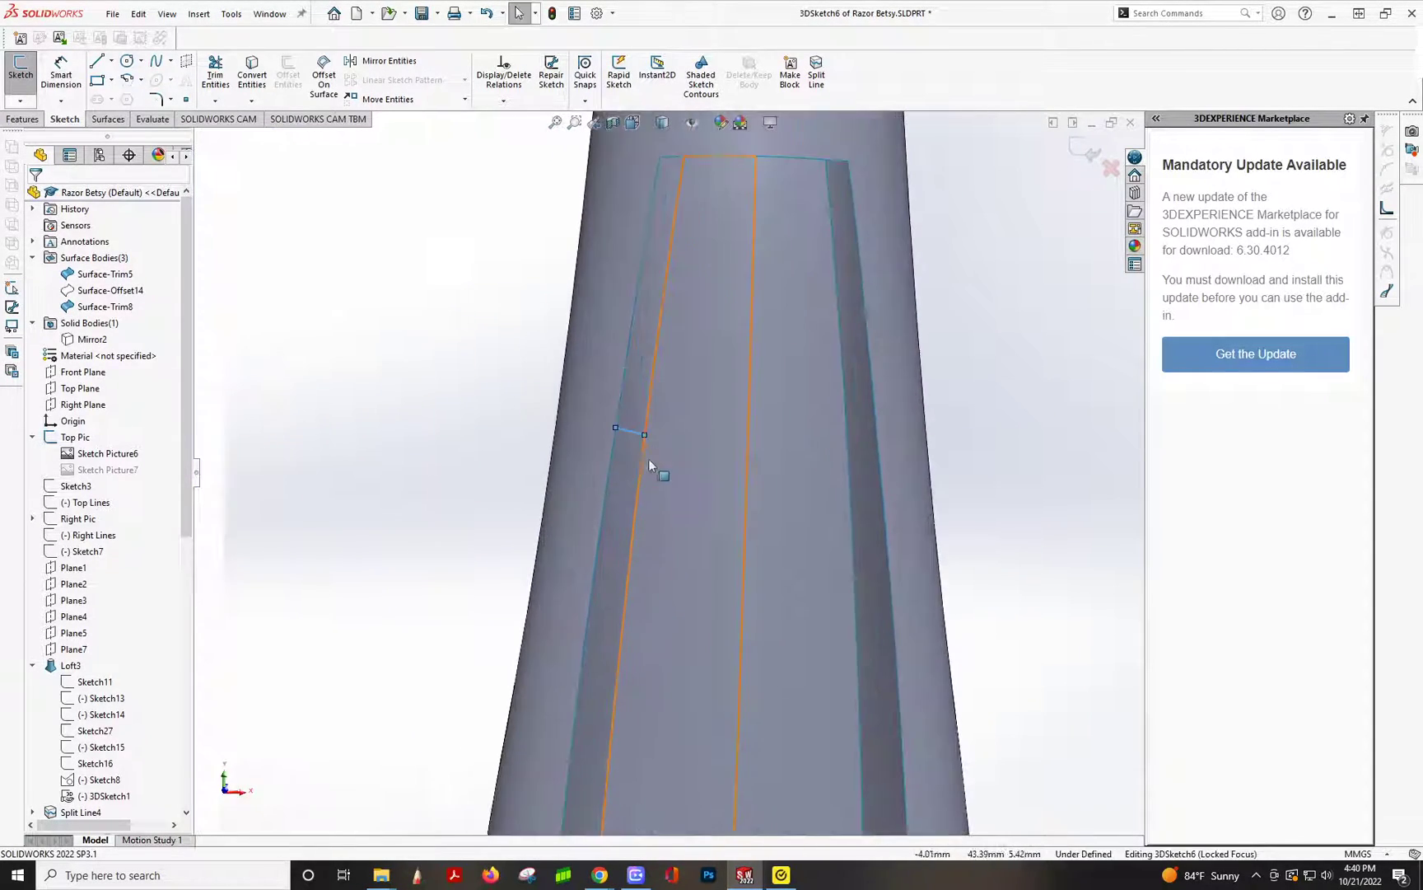
{"action": "mouse_move", "coordinate": [650, 415]}
{"action": "left_mouse_down"}
{"action": "mouse_move", "coordinate": [653, 390]}
{"action": "mouse_move", "coordinate": [656, 409]}
{"action": "left_mouse_up"}
{"action": "scroll", "coordinate": [656, 412], "scroll_direction": "up", "scroll_amount": 10}
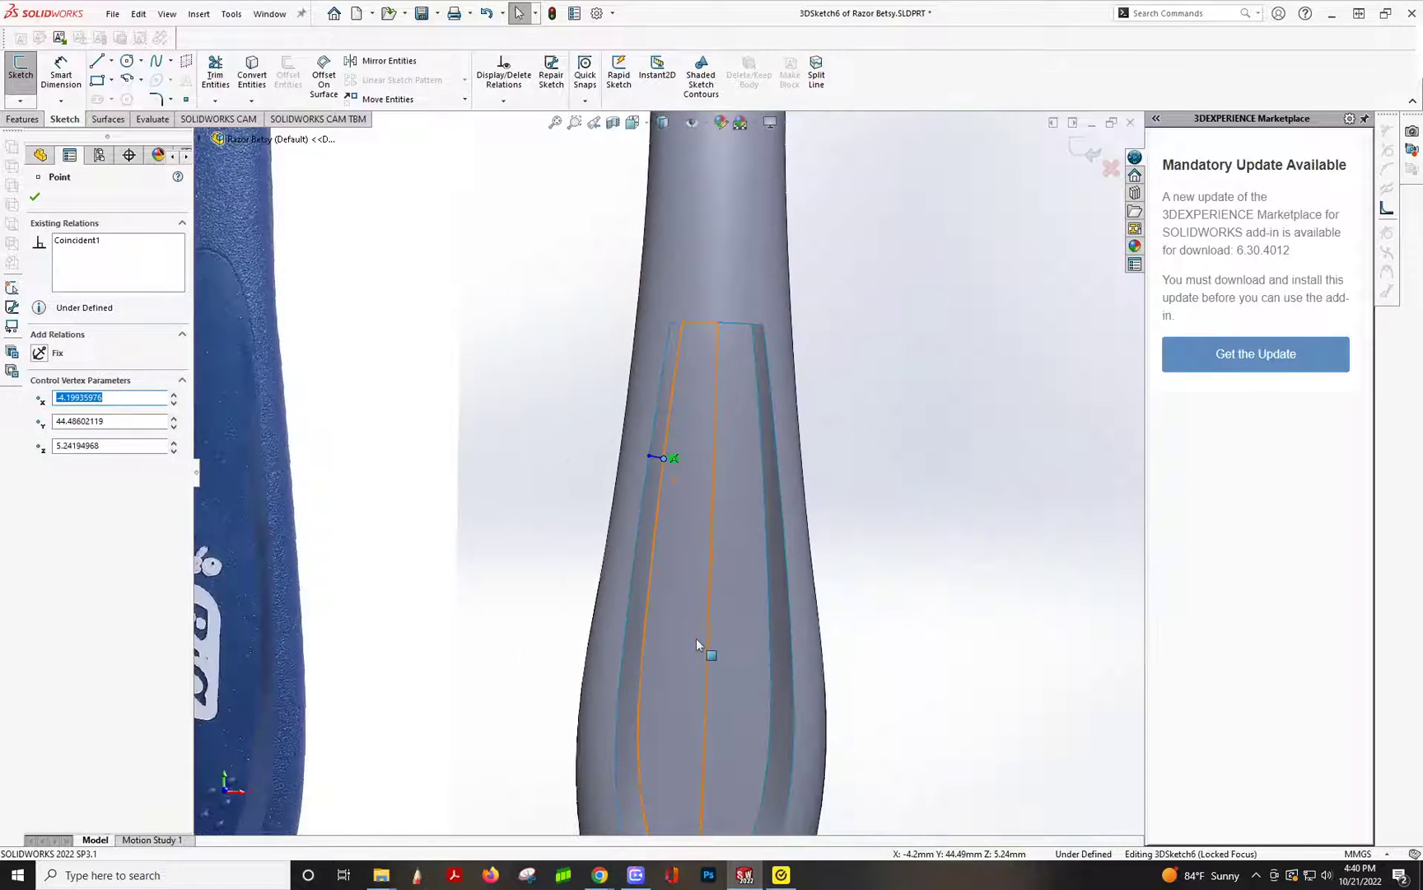
{"action": "scroll", "coordinate": [689, 641], "scroll_direction": "down", "scroll_amount": 2}
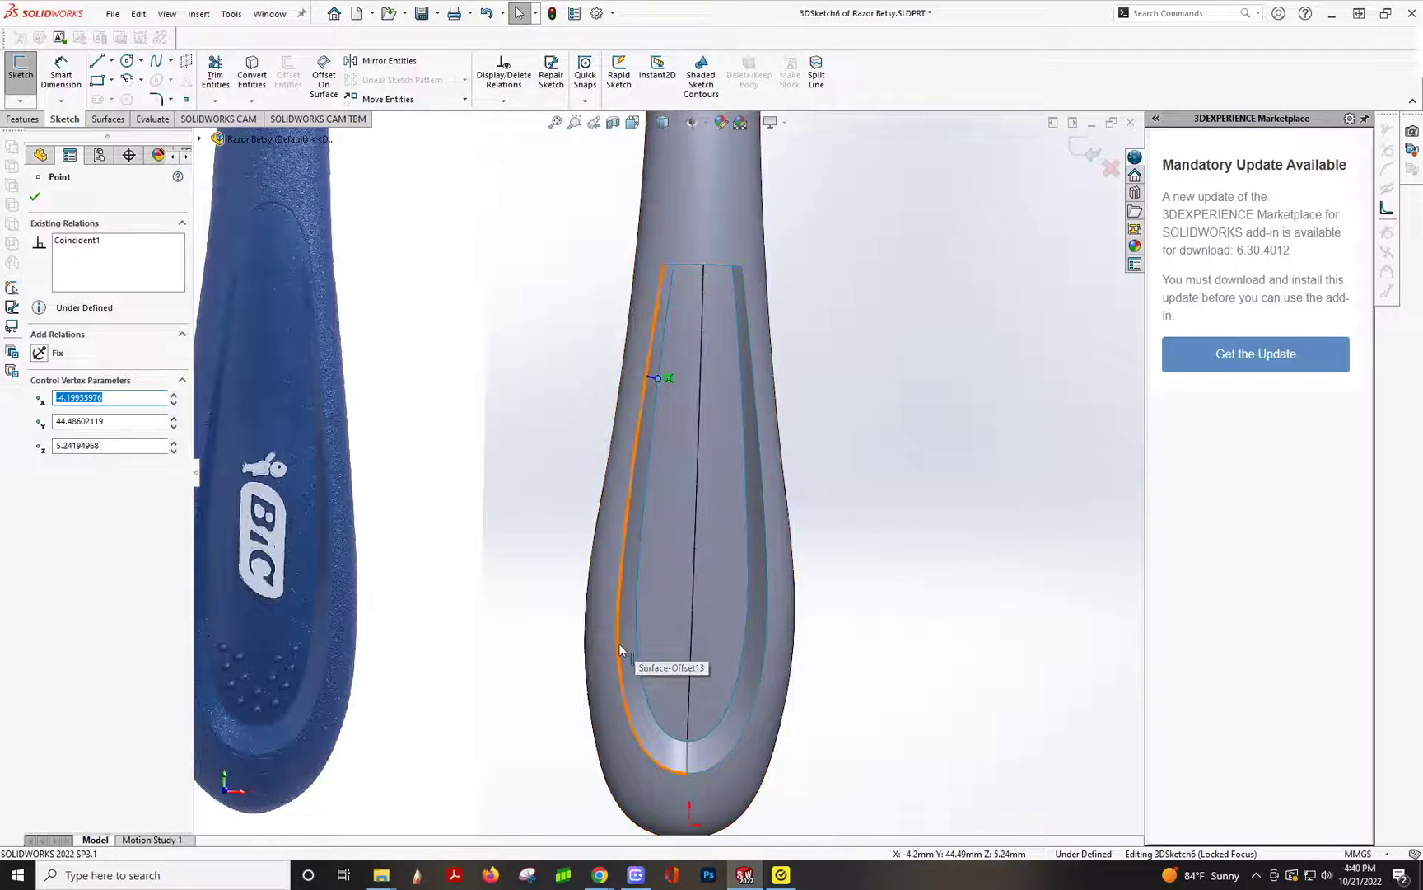
- Draw a second line about 2.5 mm long from the grip surface's left edge to the recess's outer edge near the lower end
{"action": "left_click", "coordinate": [98, 63]}
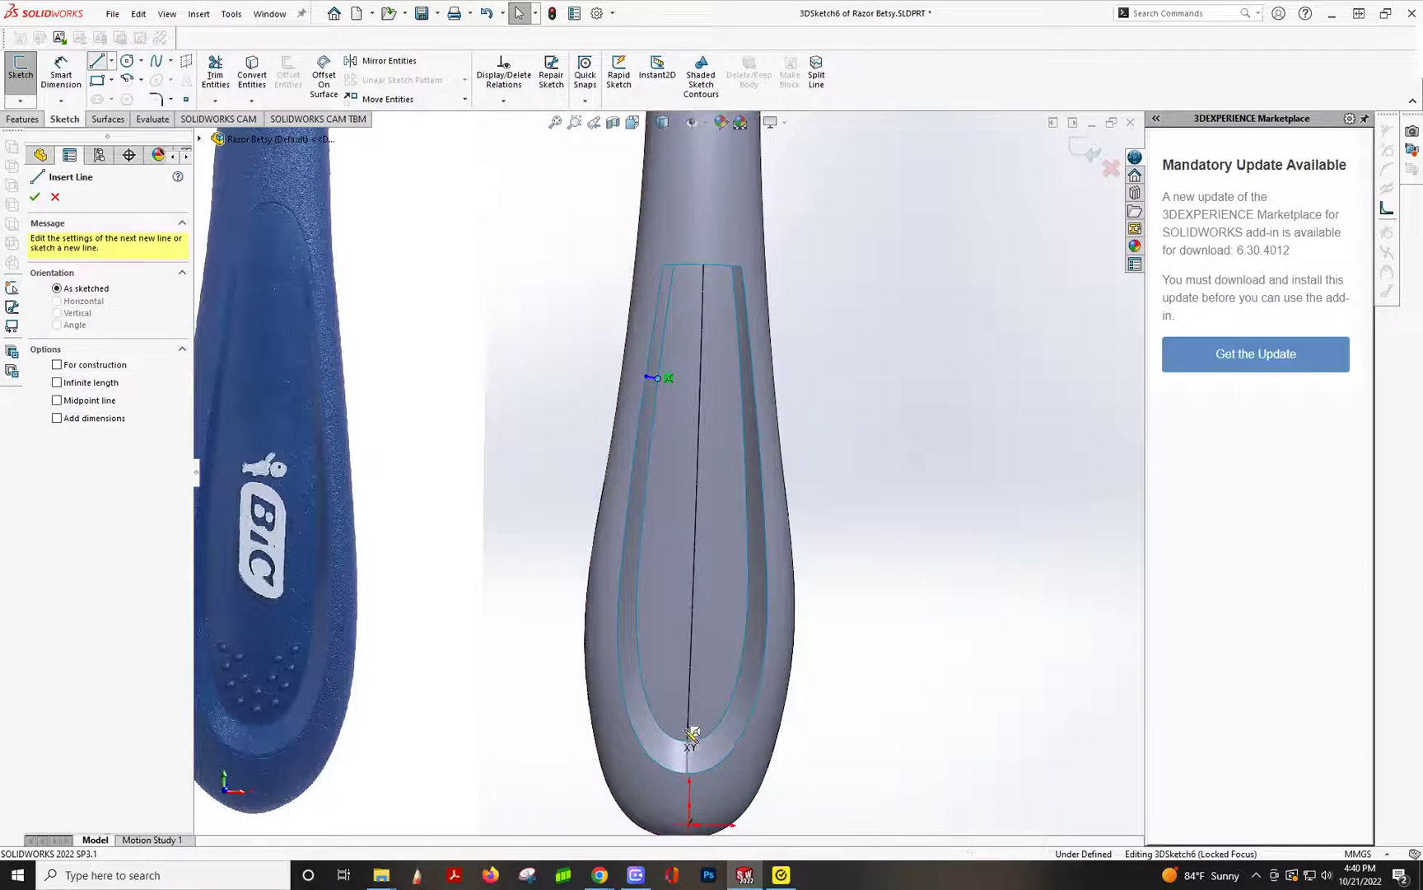
{"action": "left_click", "coordinate": [641, 665]}
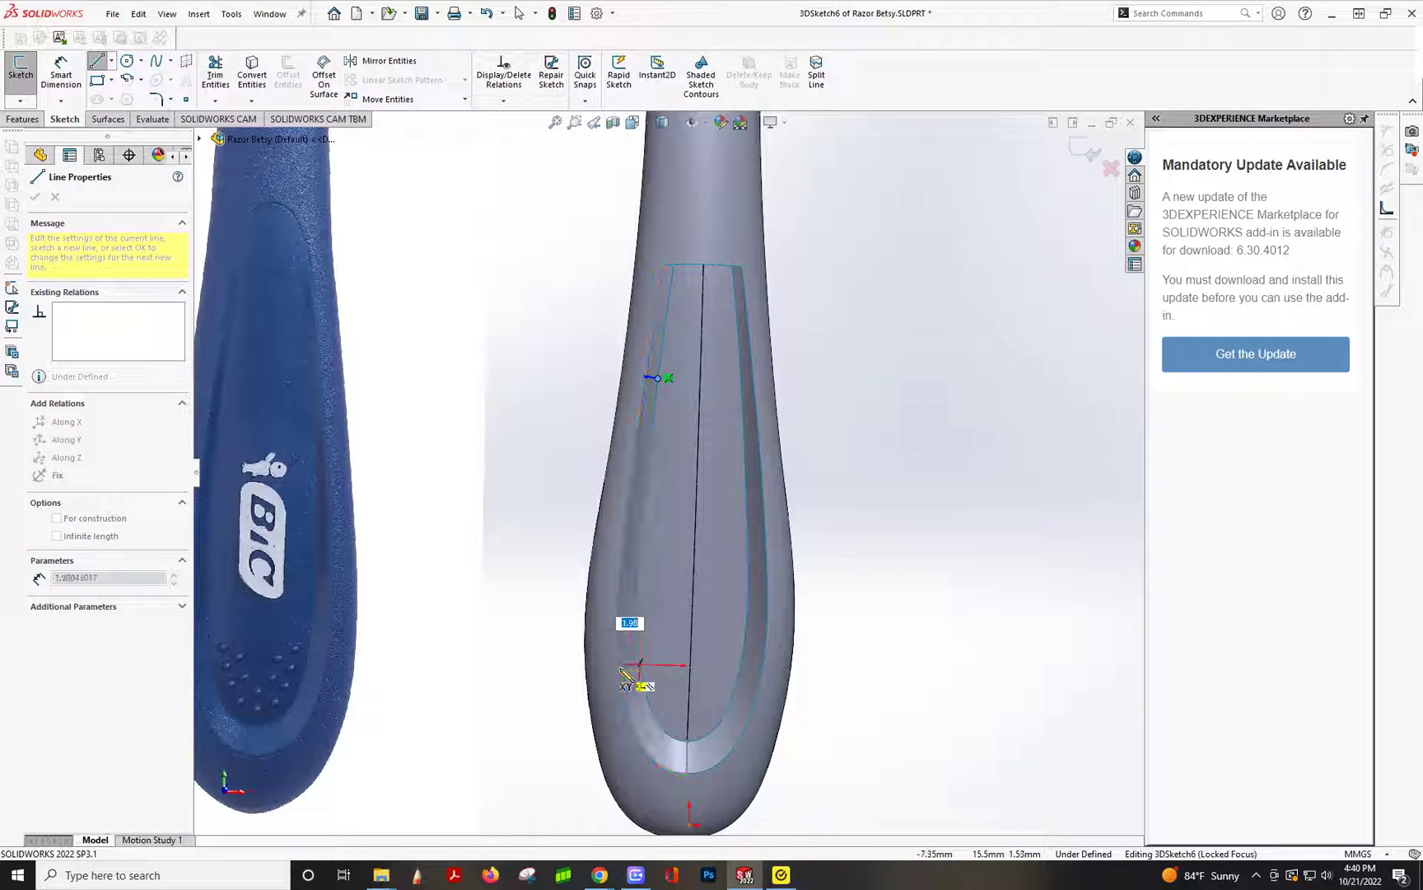
{"action": "scroll", "coordinate": [620, 670], "scroll_direction": "down", "scroll_amount": 4}
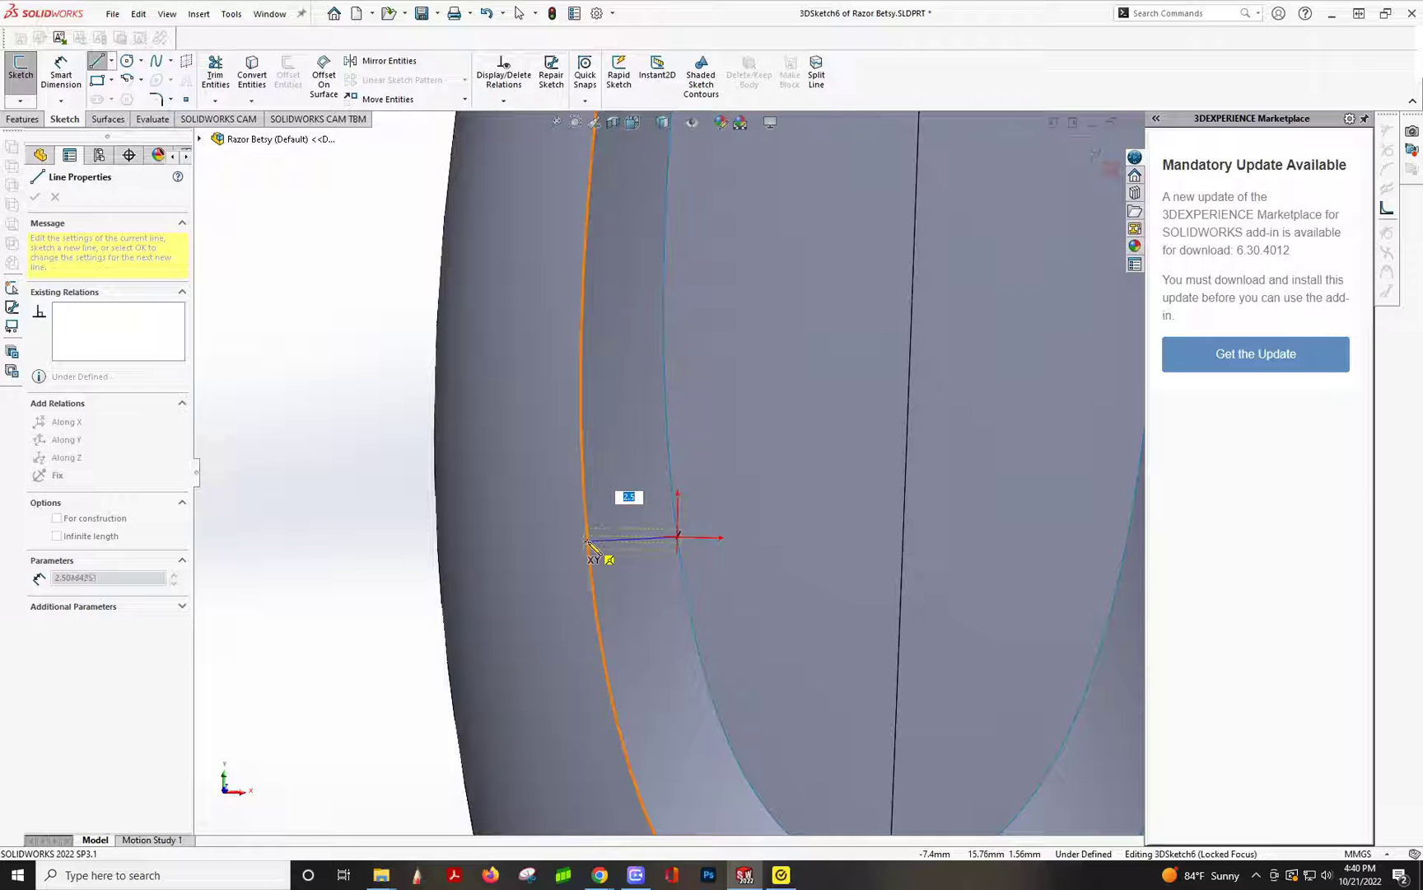
{"action": "left_click", "coordinate": [588, 541]}
{"action": "key", "text": "Escape"}
{"action": "scroll", "coordinate": [716, 624], "scroll_direction": "up", "scroll_amount": 3}
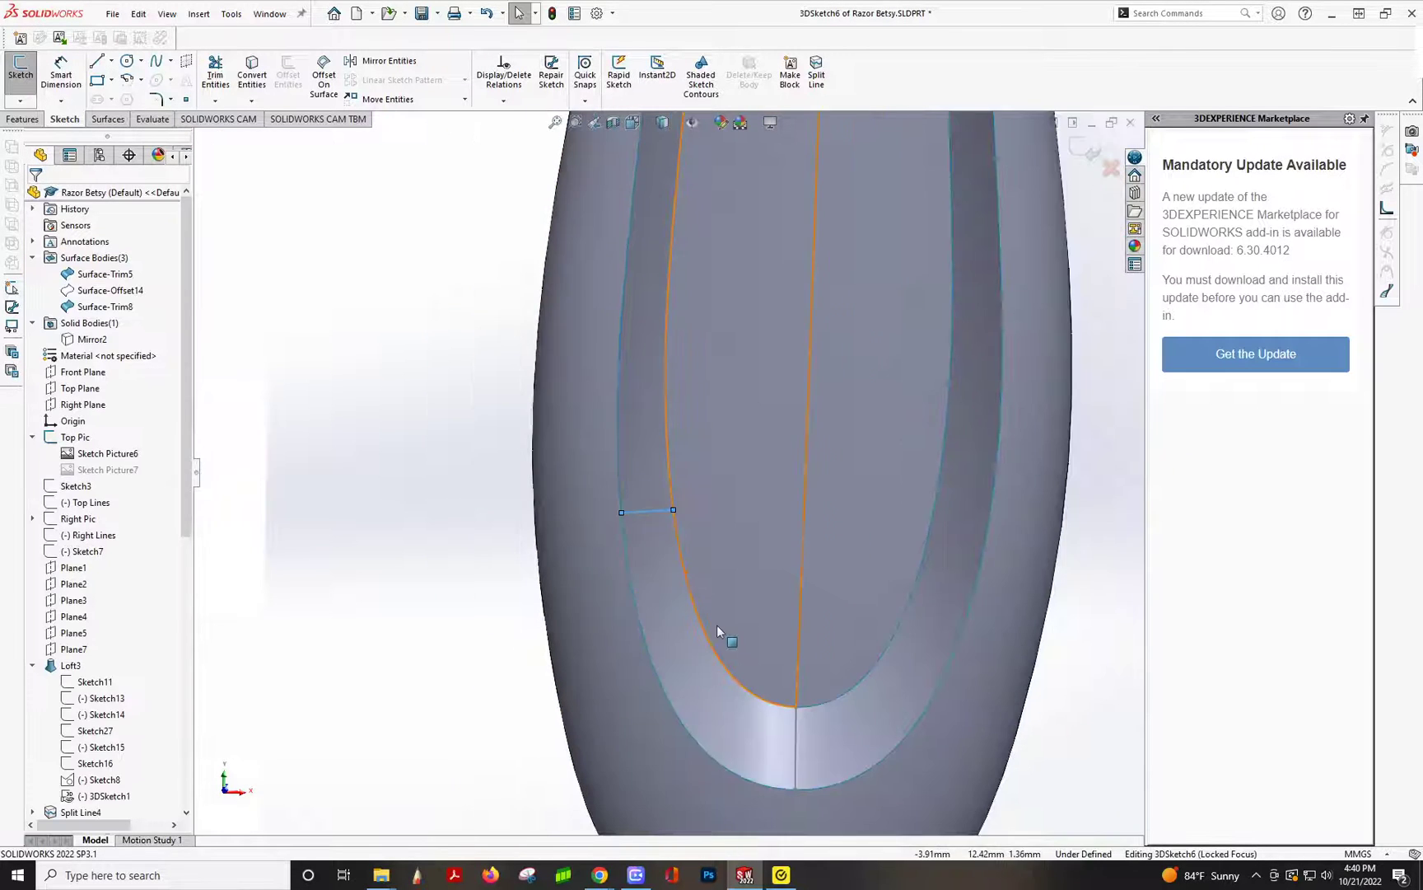
- Adjust the inner endpoint of the lower left bridging line slightly along the grip surface's edge
{"action": "scroll", "coordinate": [709, 536], "scroll_direction": "down", "scroll_amount": 3}
{"action": "left_click", "coordinate": [630, 476]}
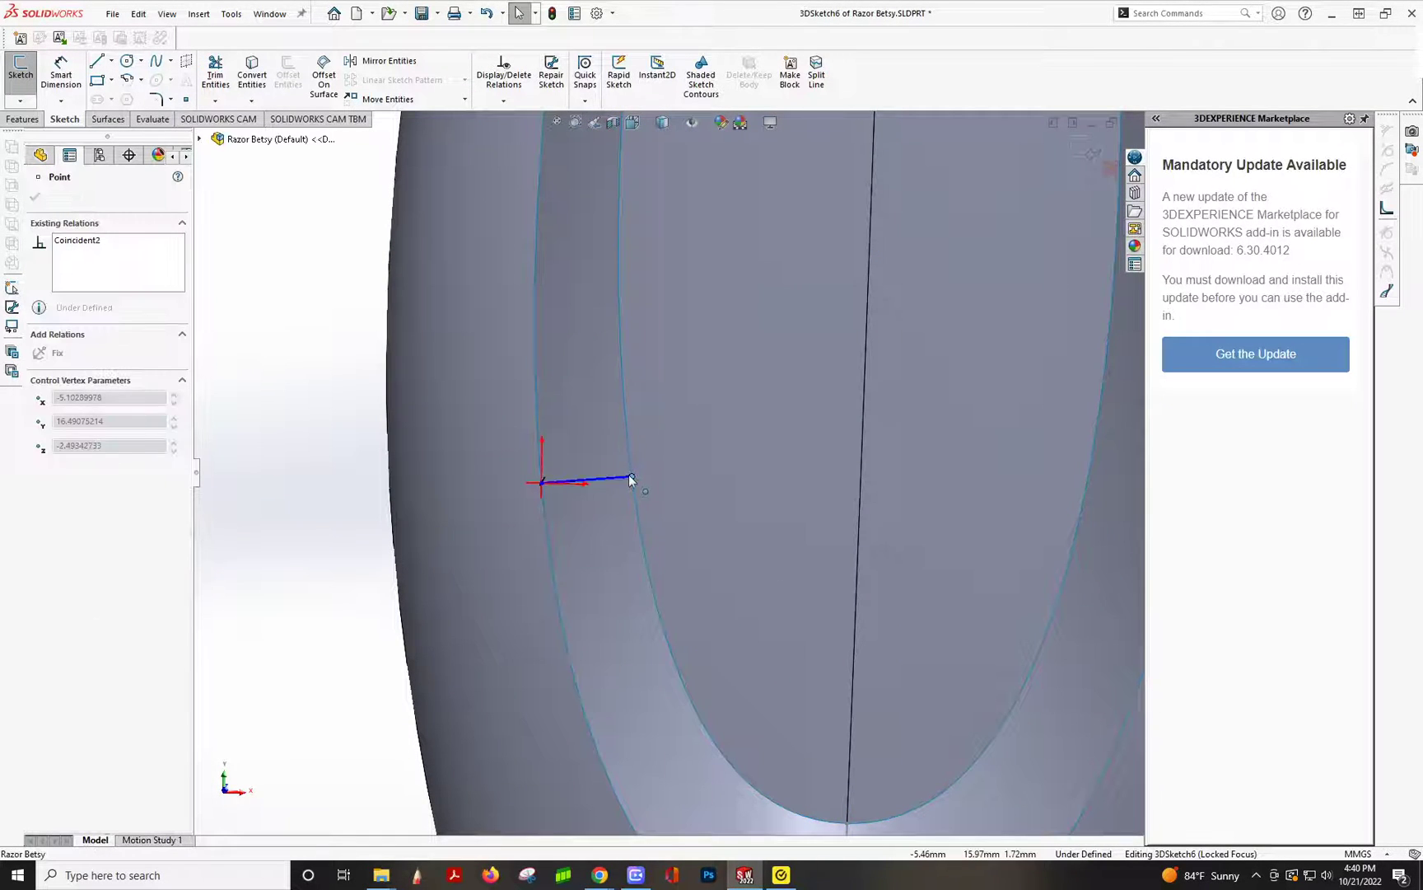
{"action": "scroll", "coordinate": [733, 576], "scroll_direction": "up", "scroll_amount": 5}
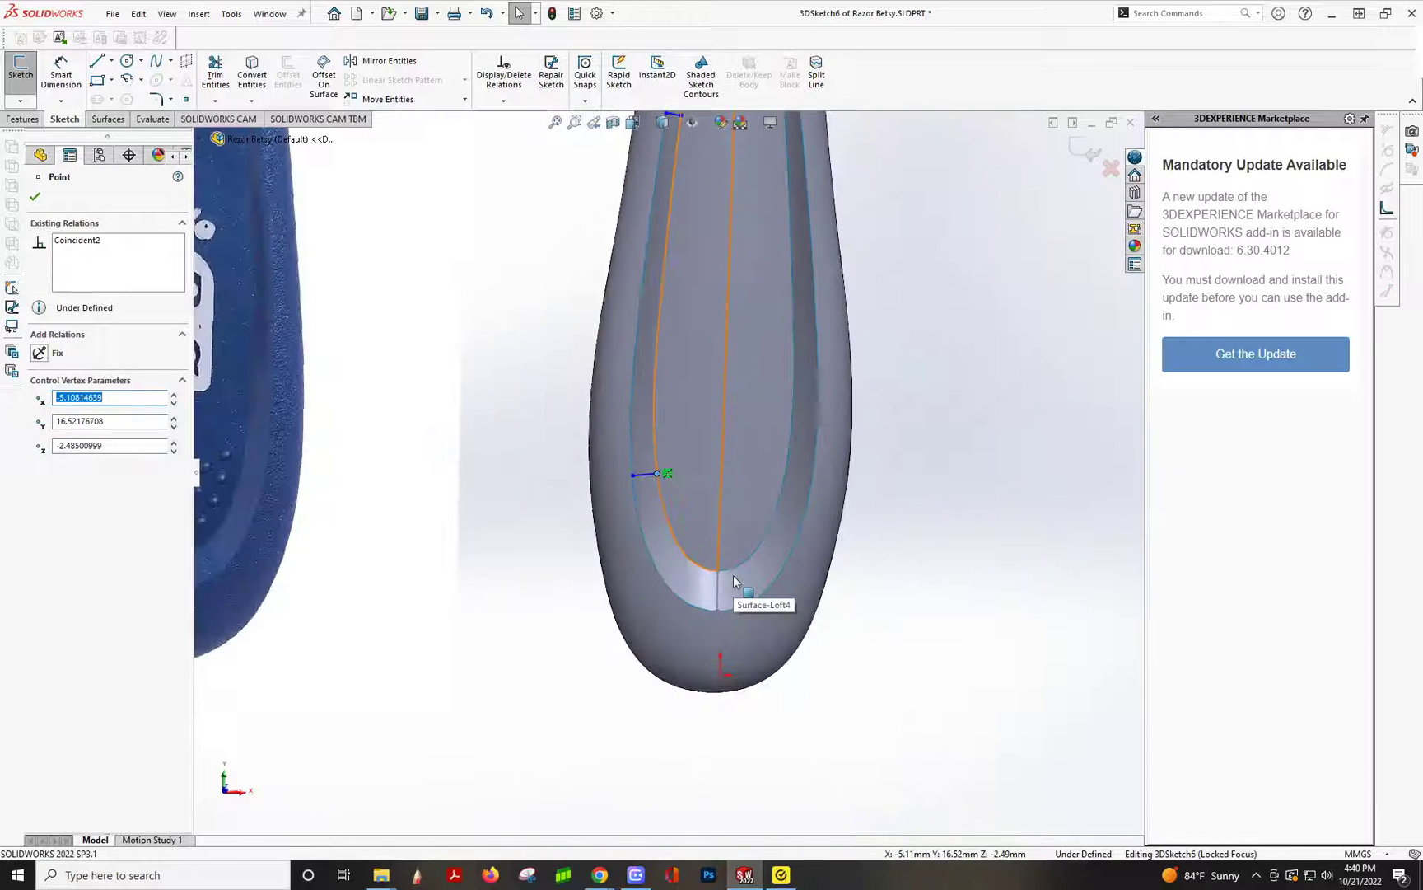
- Mirror the two short bridging lines about the Right Plane, without the extra point in the selection
{"action": "middle_click_drag", "start_coordinate": [679, 559], "coordinate": [688, 303]}
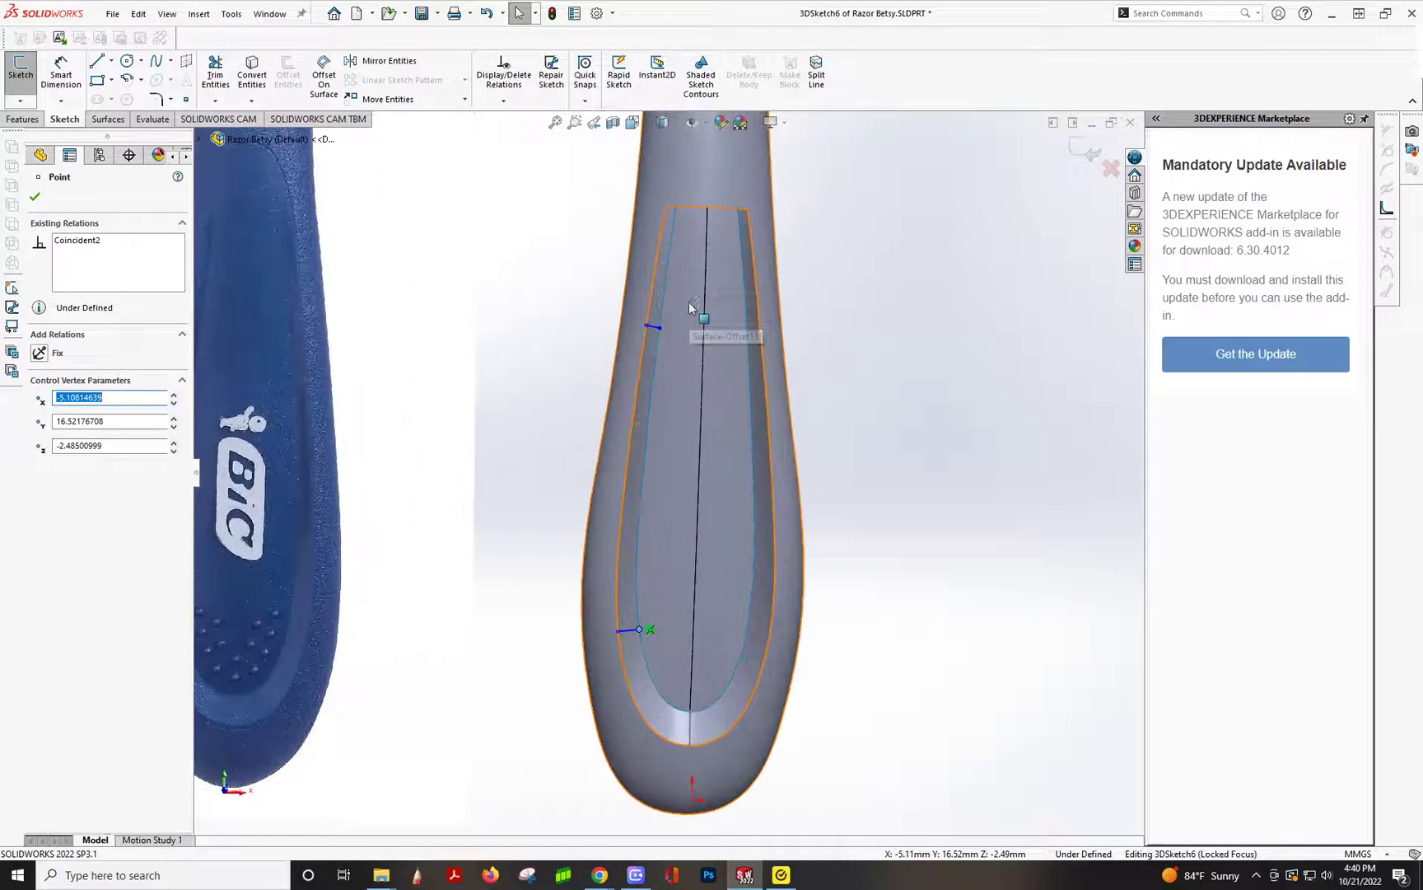
{"action": "left_click", "coordinate": [390, 61]}
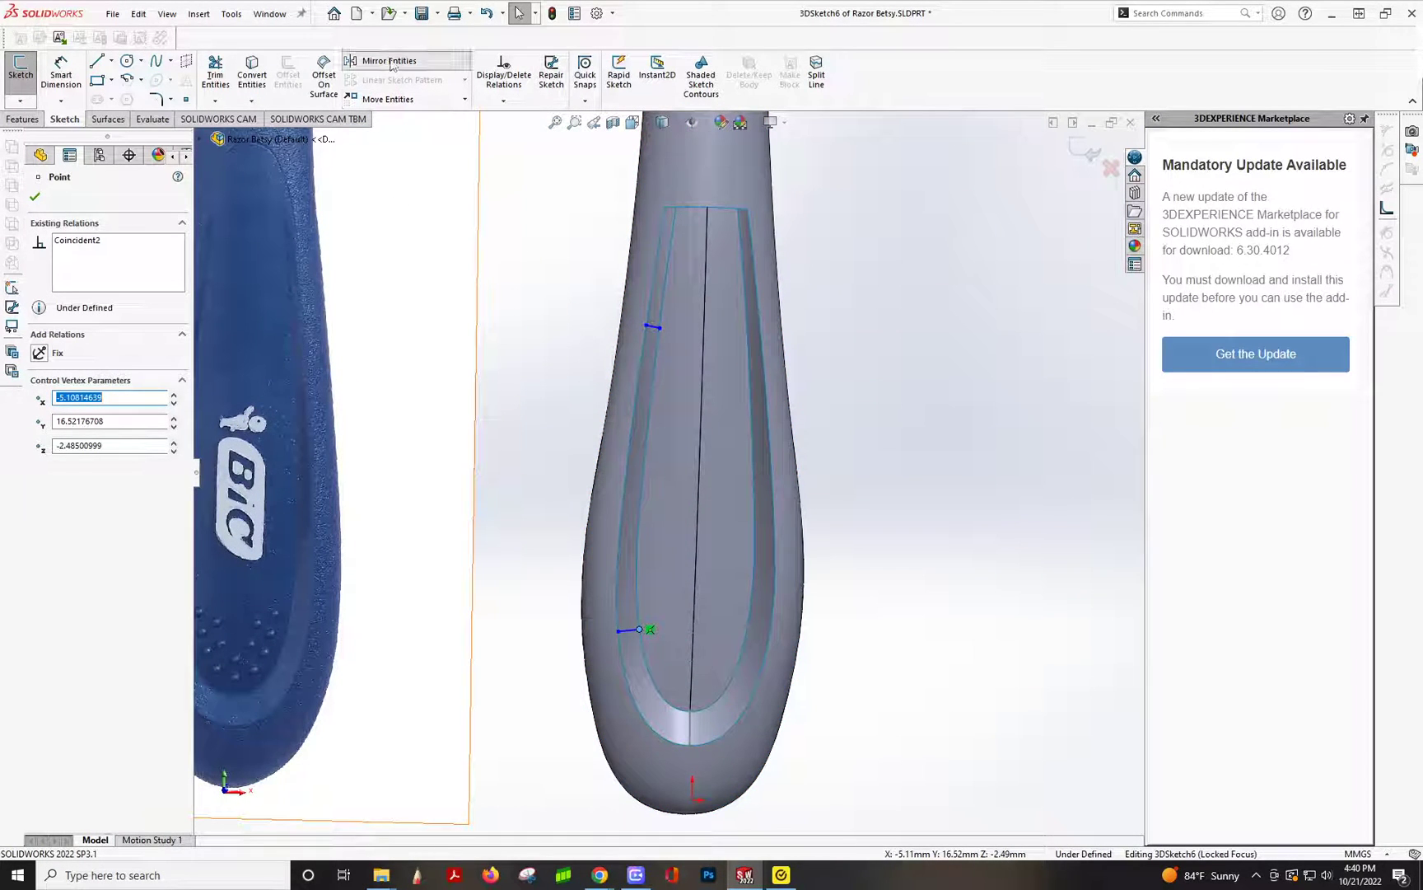
{"action": "left_click", "coordinate": [655, 330]}
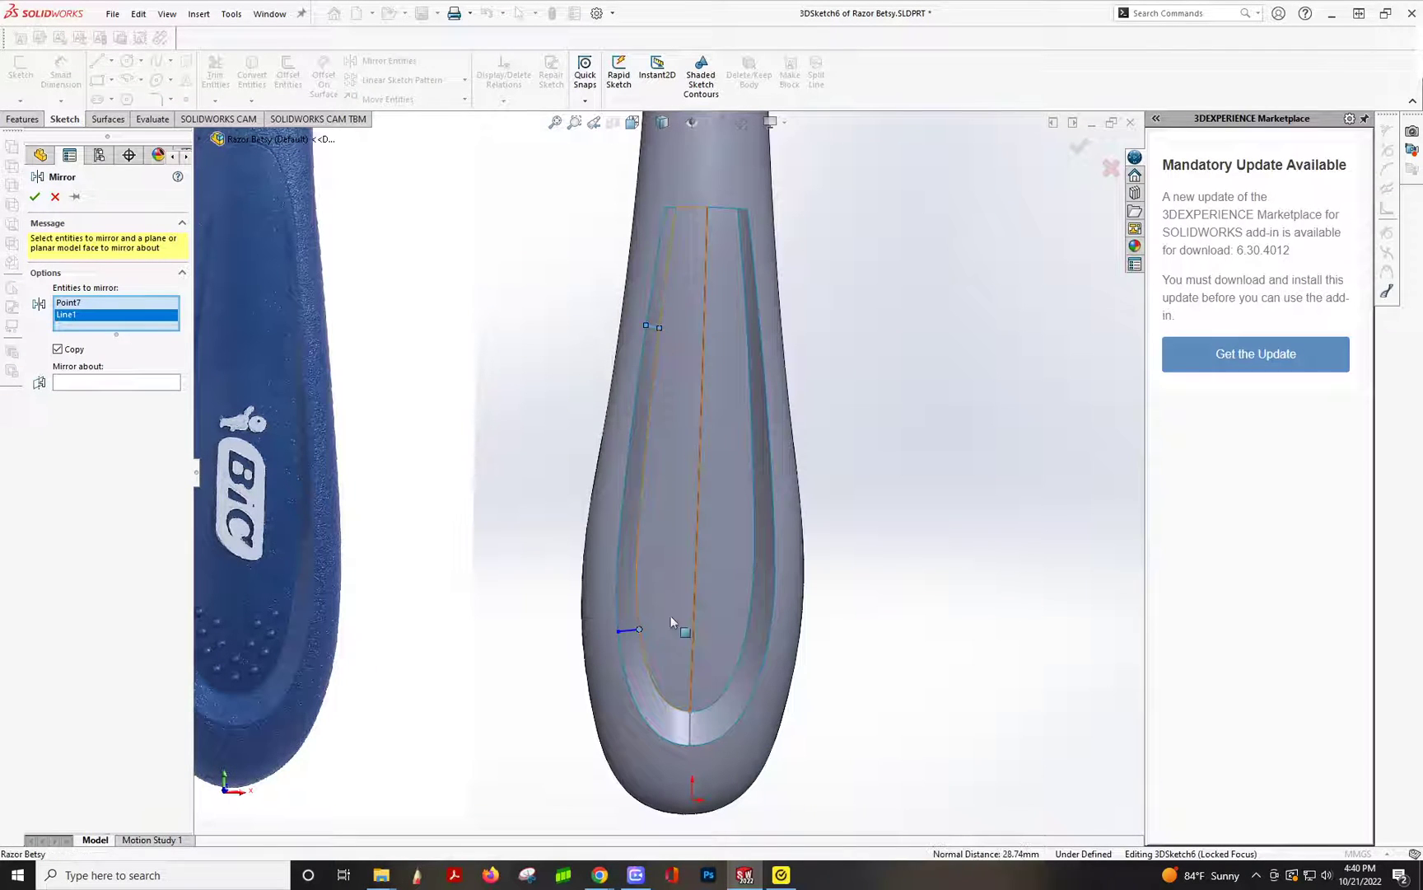
{"action": "left_click", "coordinate": [628, 630]}
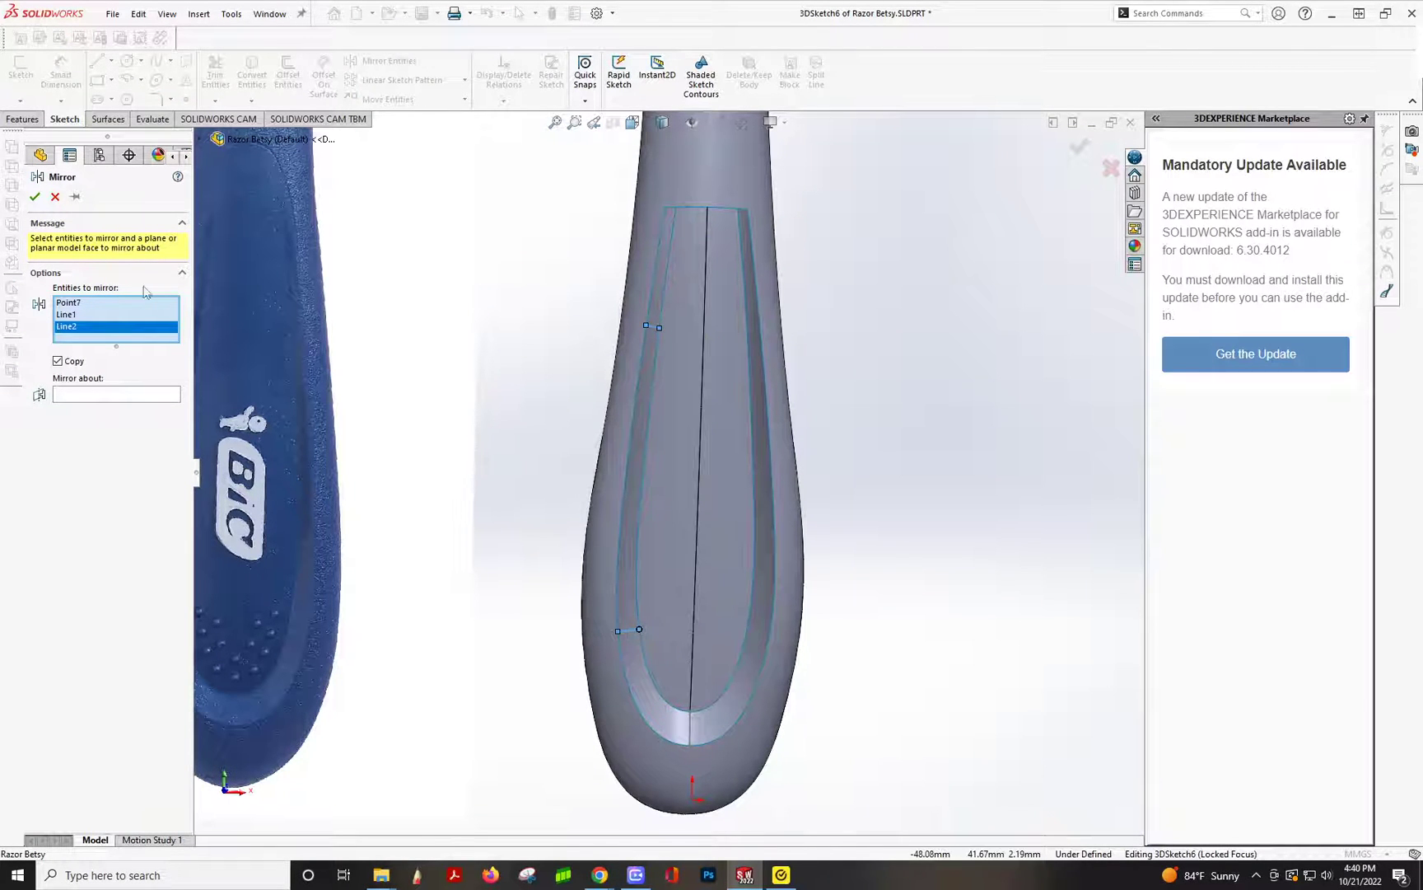
{"action": "left_click", "coordinate": [92, 303]}
{"action": "key", "text": "Delete"}
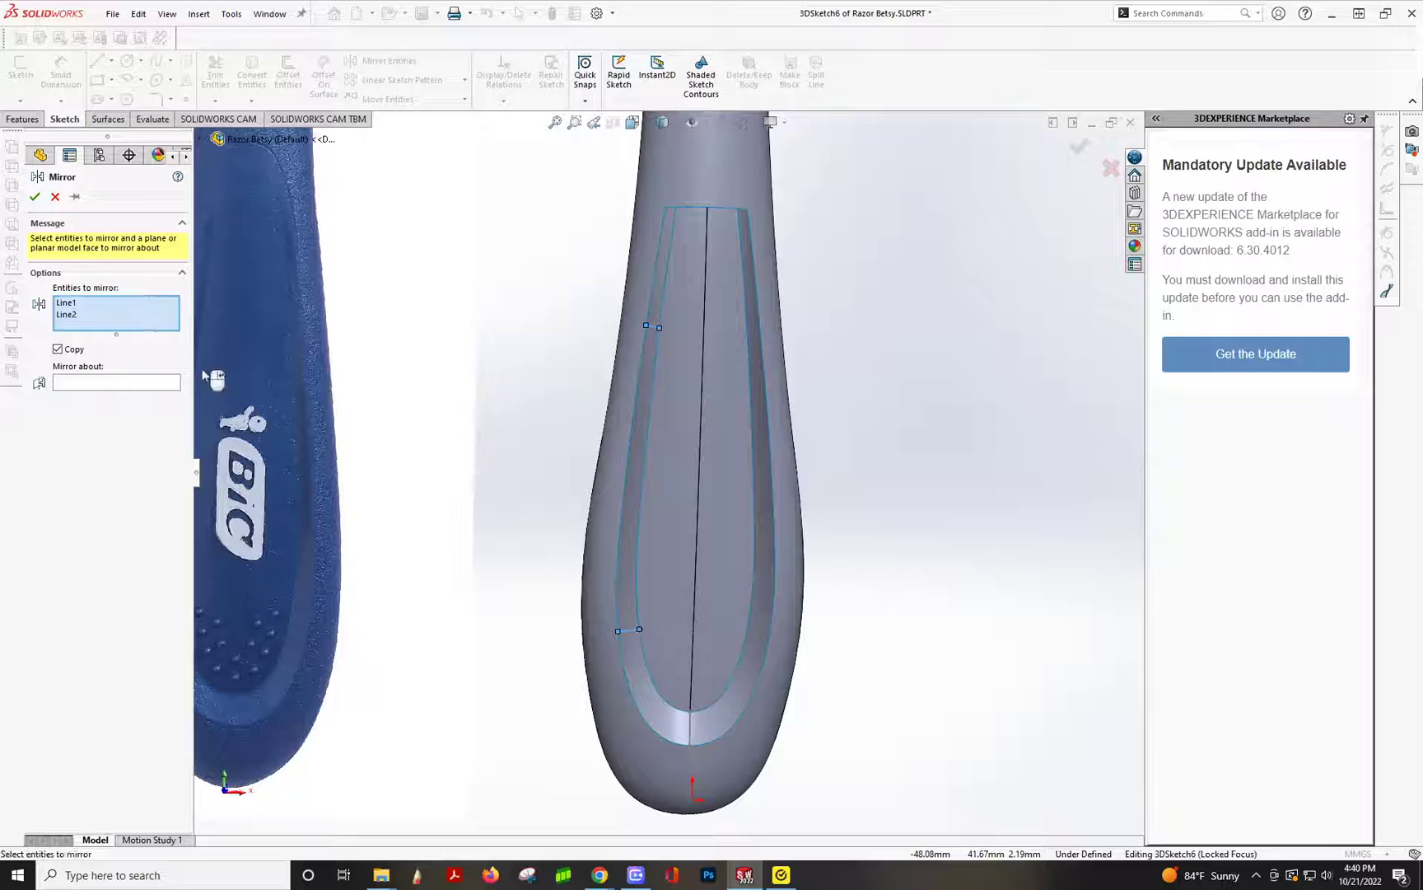
{"action": "left_click", "coordinate": [102, 383]}
{"action": "left_click", "coordinate": [218, 139]}
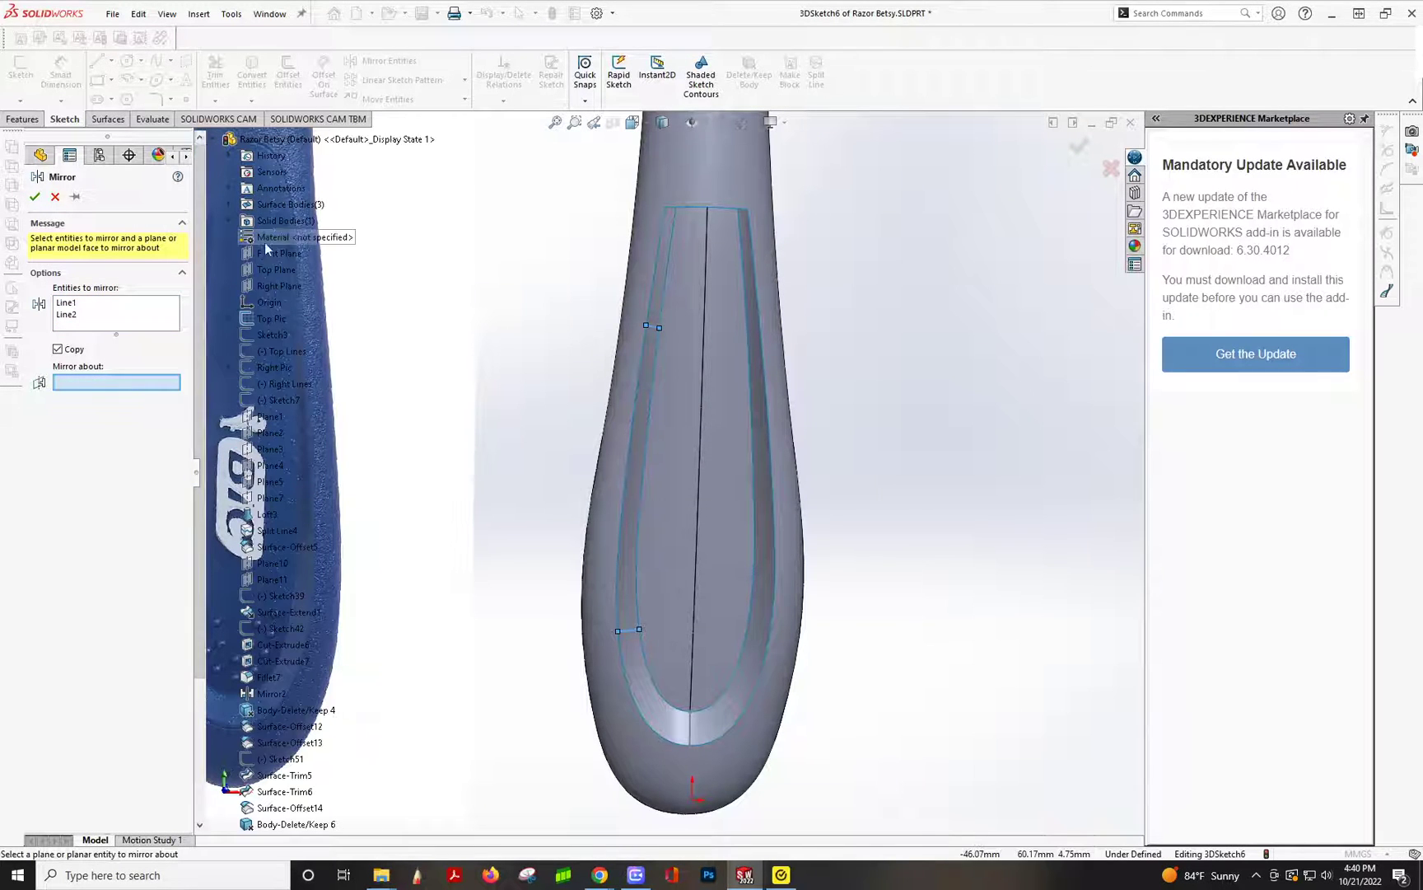
{"action": "left_click", "coordinate": [280, 286]}
{"action": "left_click", "coordinate": [35, 197]}
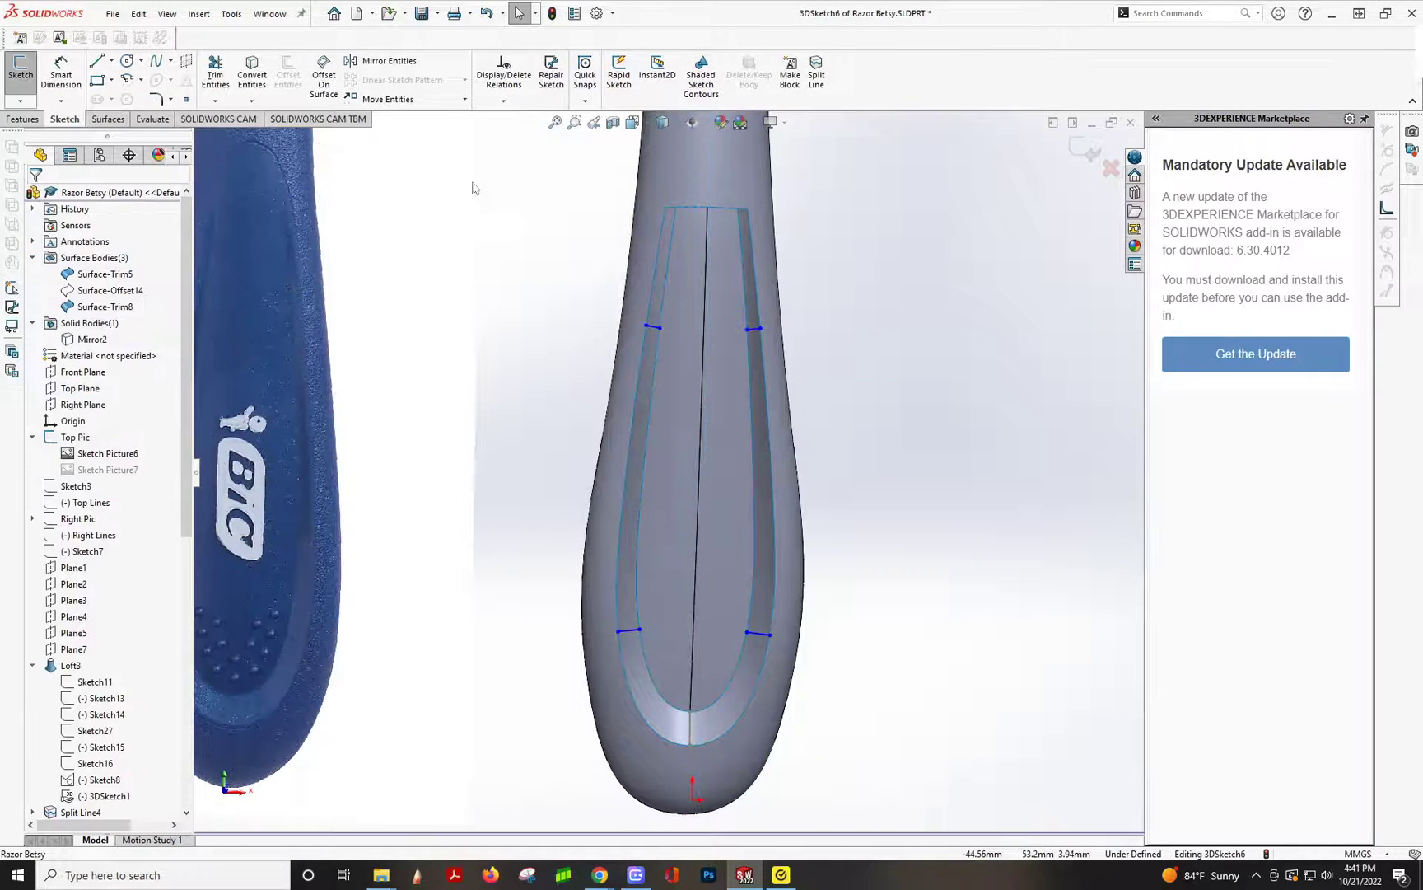
- Finish the 3D sketch and knit the grip surface Surface-Trim8 and the handle surface Surface-Trim5 together
{"action": "left_click", "coordinate": [110, 119]}
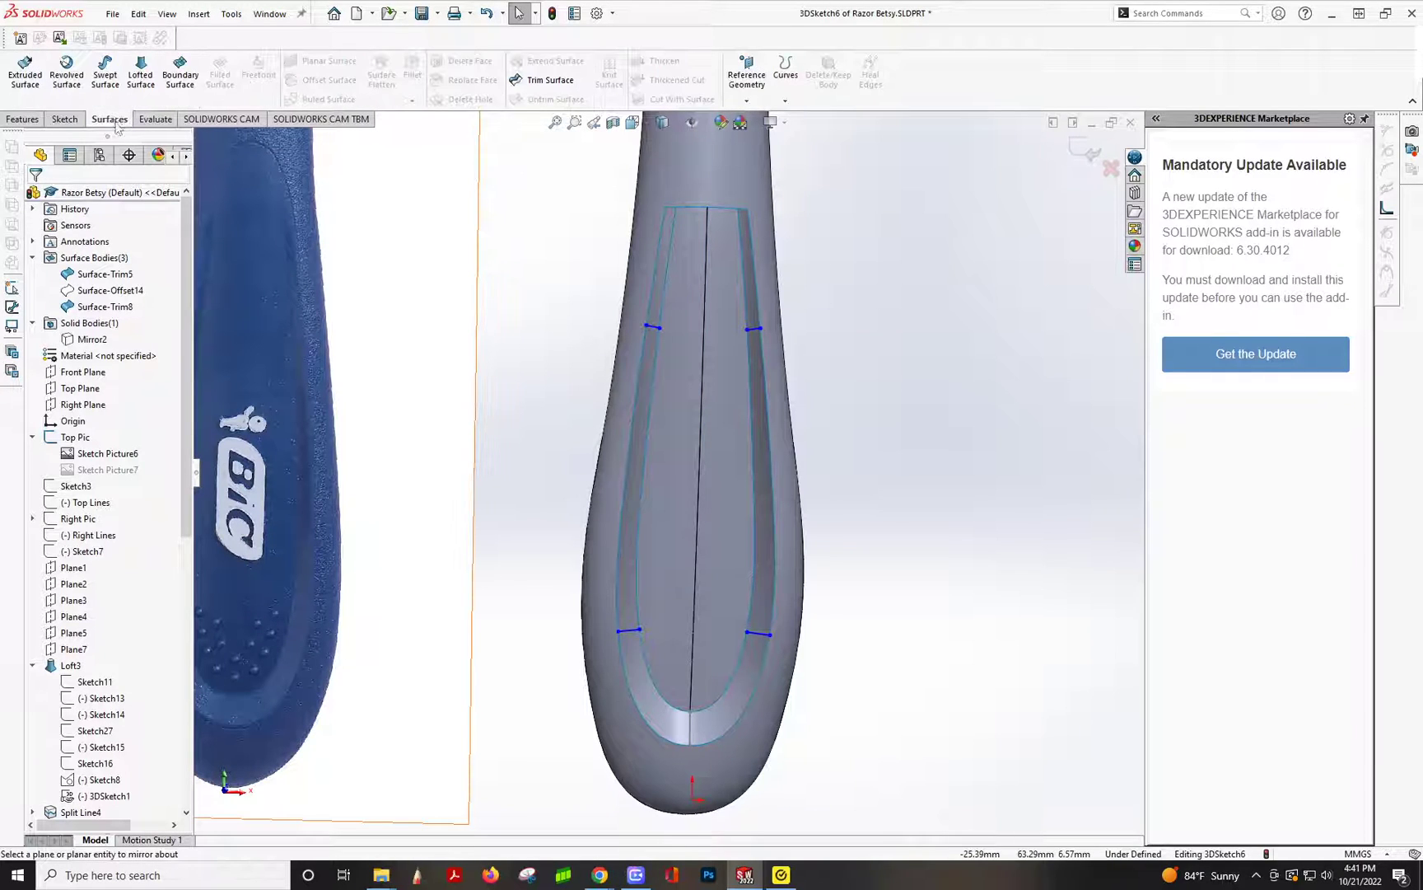
{"action": "left_click", "coordinate": [180, 72]}
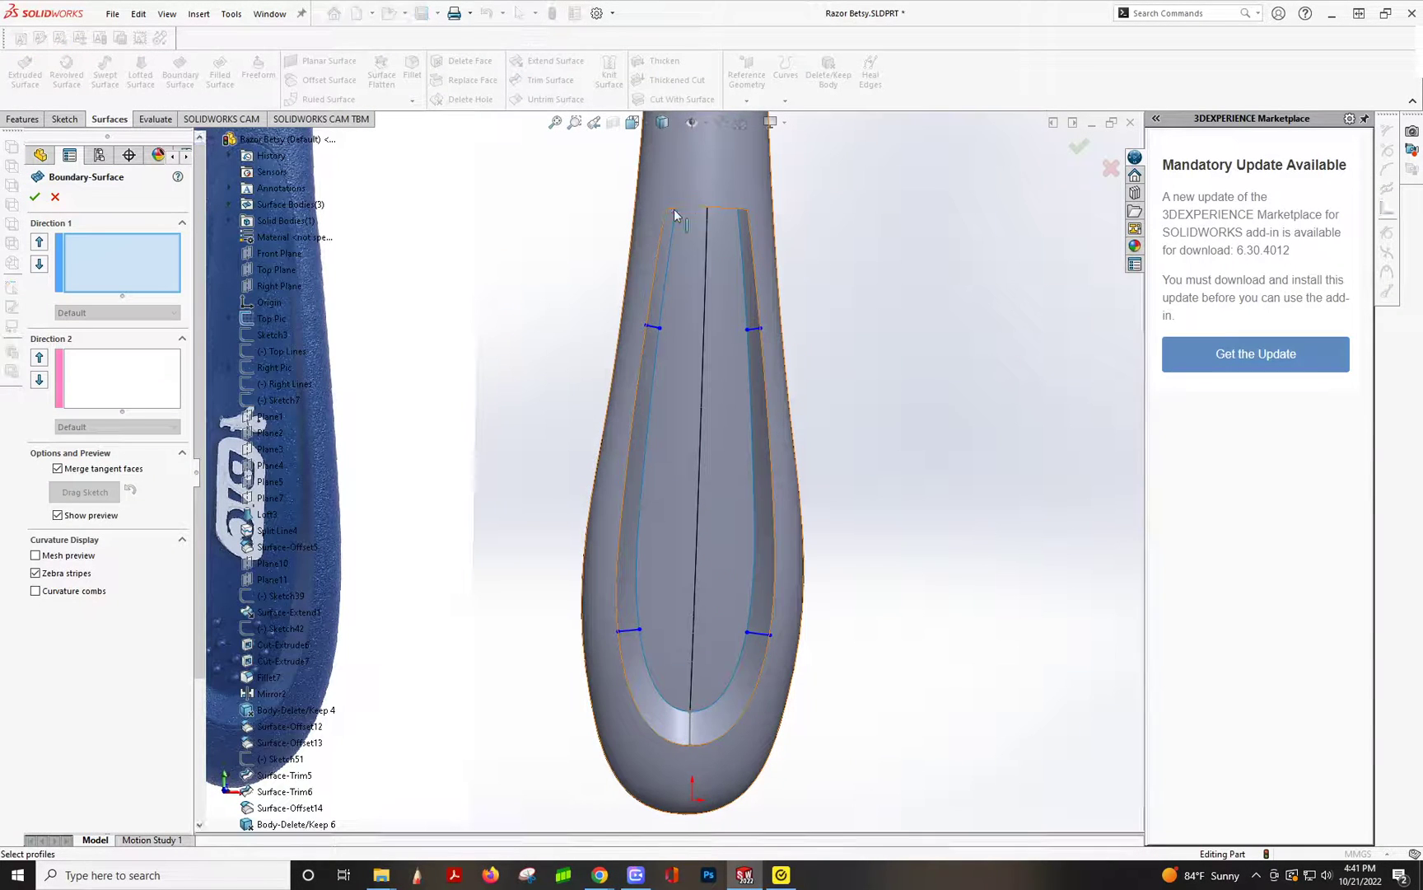
{"action": "left_click", "coordinate": [55, 198]}
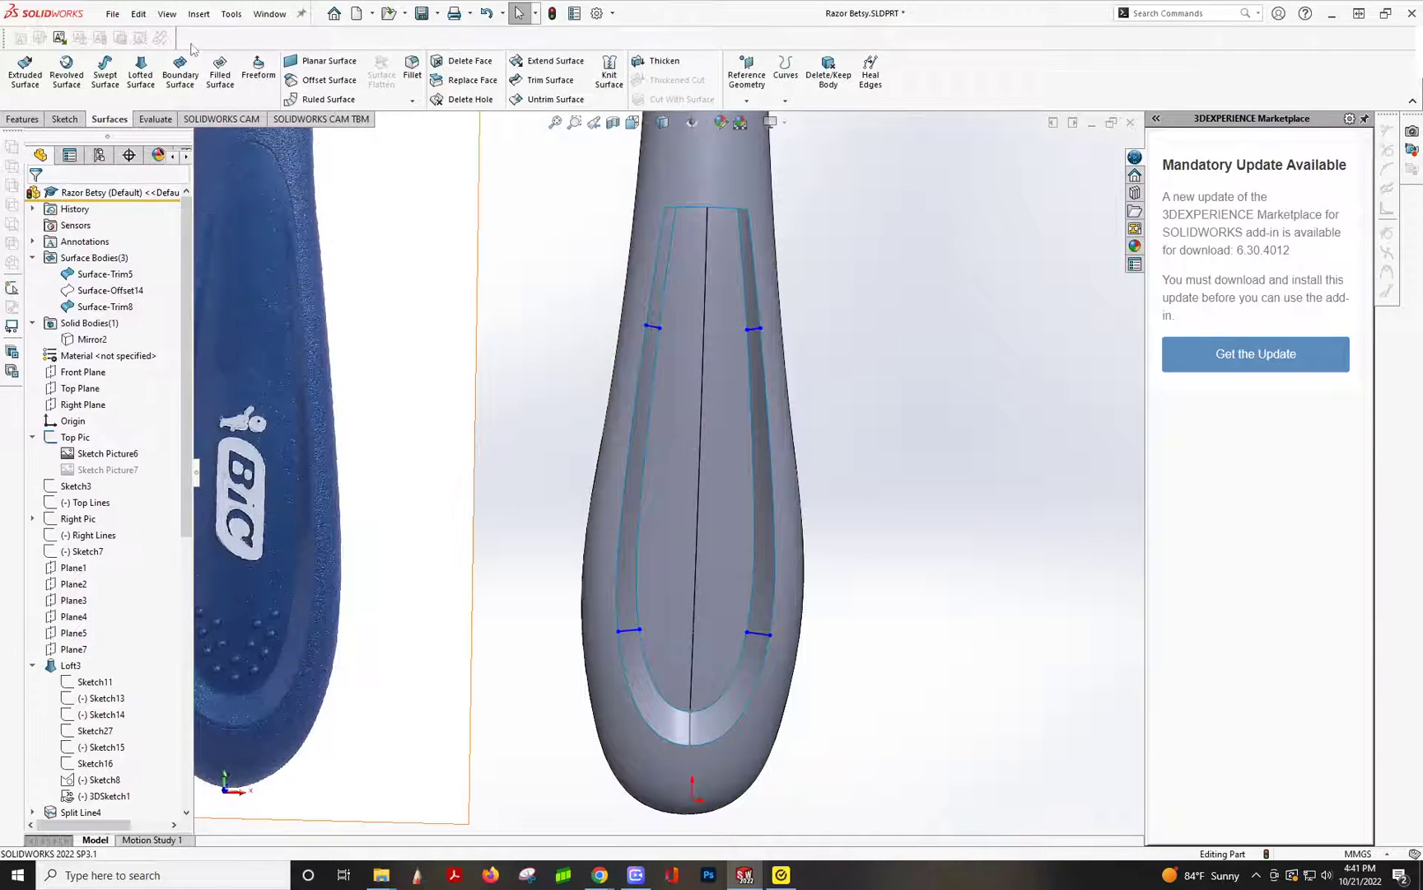
{"action": "left_click", "coordinate": [610, 72]}
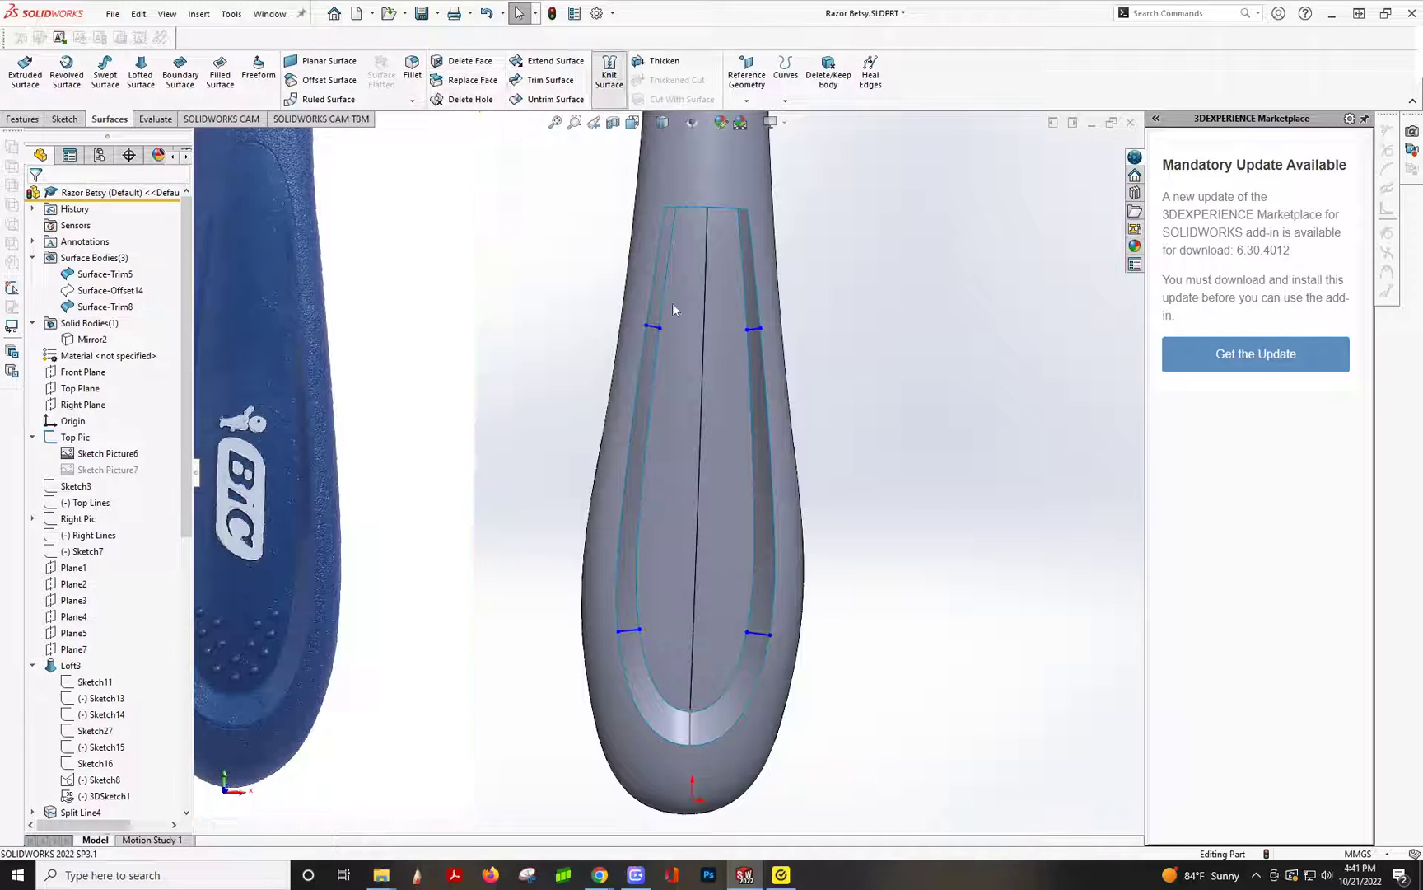
{"action": "left_click", "coordinate": [706, 264]}
{"action": "left_click", "coordinate": [675, 215]}
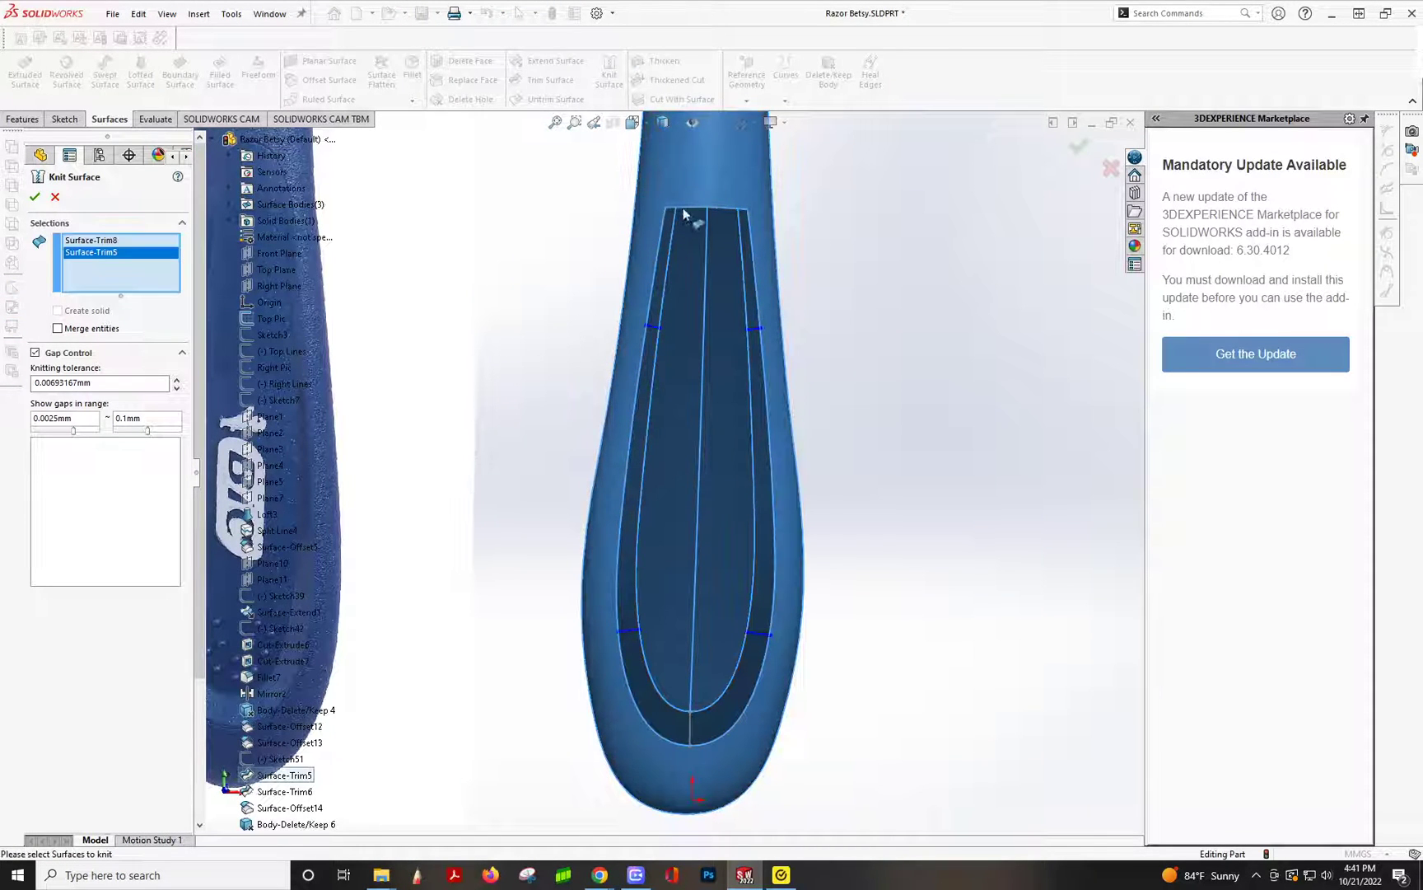
{"action": "left_click", "coordinate": [34, 197]}
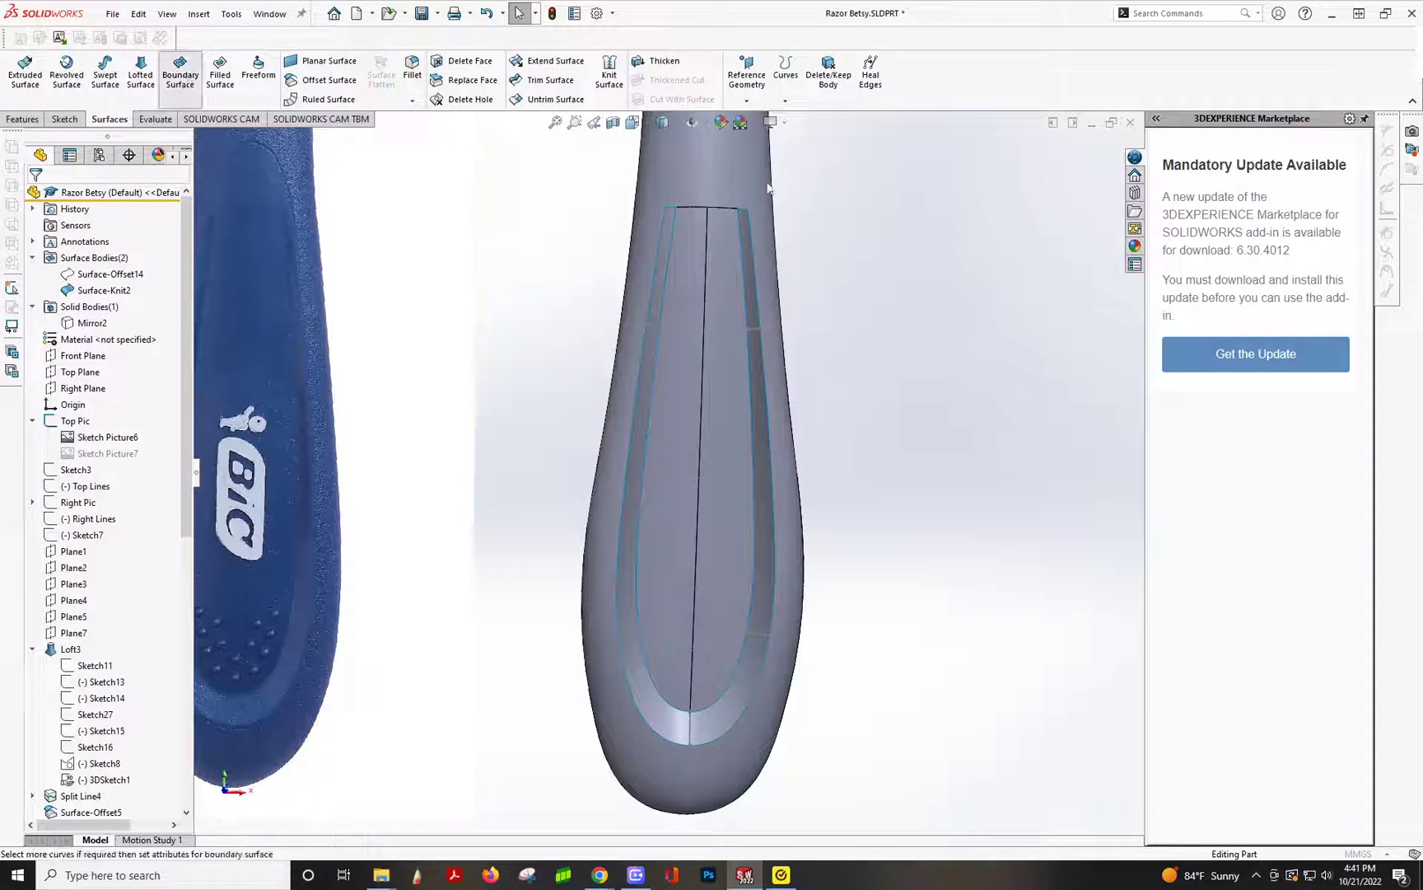
- Start a boundary surface with the gap's upper left end edge and the two left bridging lines as Direction 1 curves
{"action": "left_click", "coordinate": [180, 73]}
{"action": "left_click", "coordinate": [674, 213]}
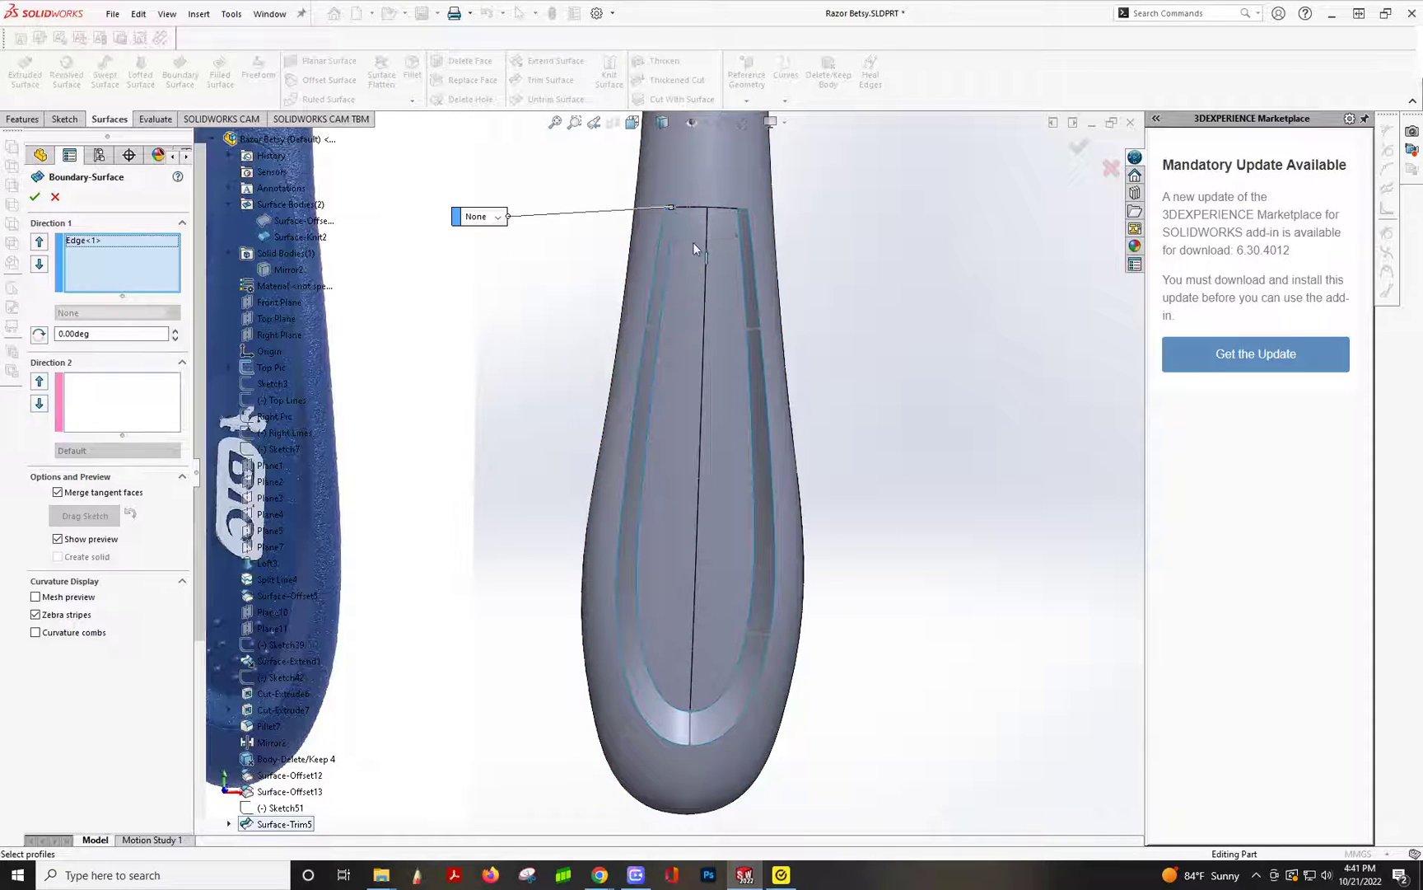
{"action": "scroll", "coordinate": [650, 333], "scroll_direction": "down", "scroll_amount": 4}
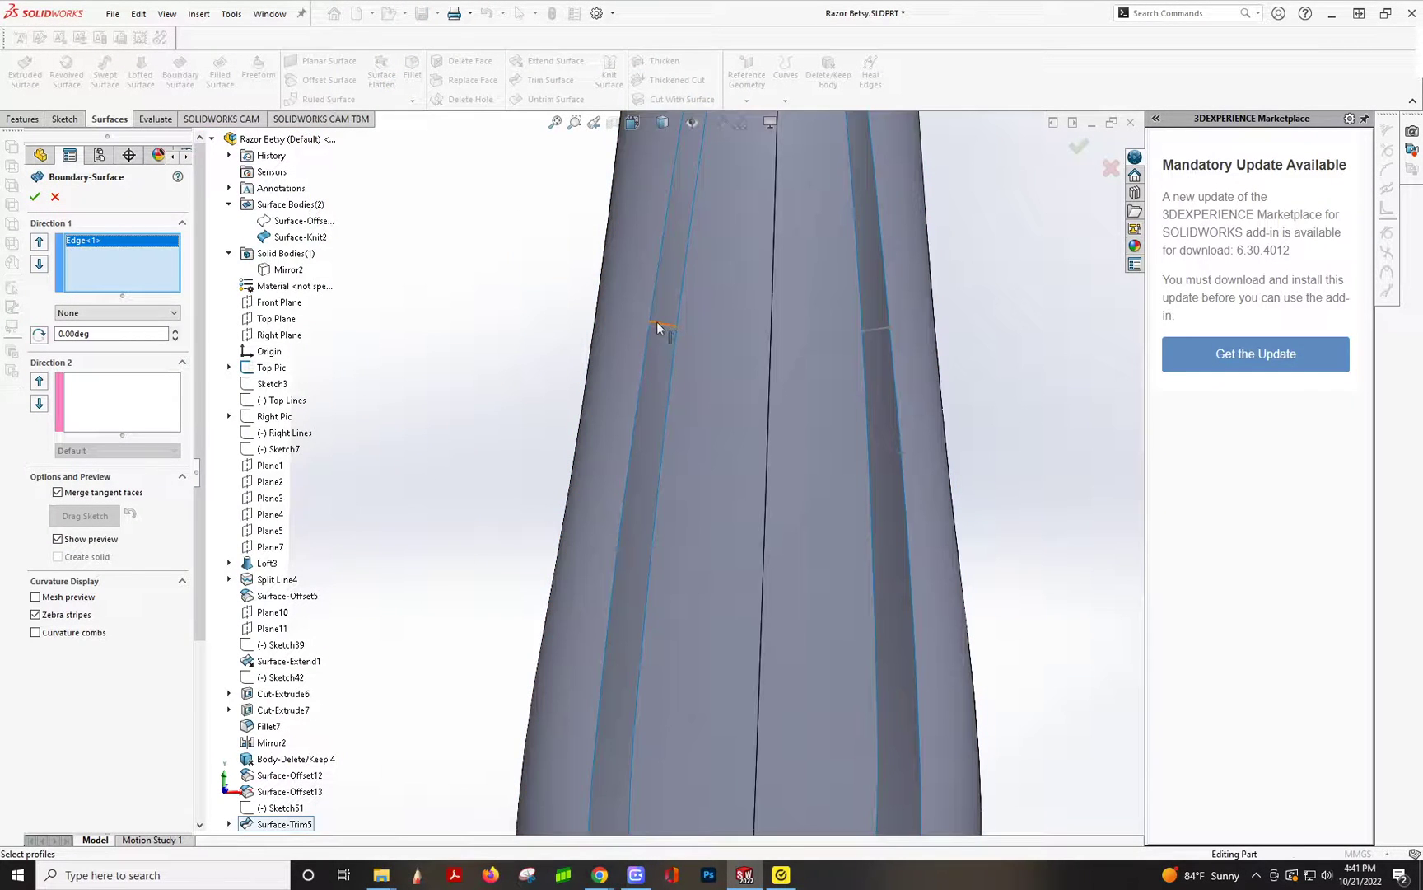
{"action": "left_click", "coordinate": [656, 322]}
{"action": "scroll", "coordinate": [651, 482], "scroll_direction": "up", "scroll_amount": 1}
{"action": "scroll", "coordinate": [650, 482], "scroll_direction": "up", "scroll_amount": 2}
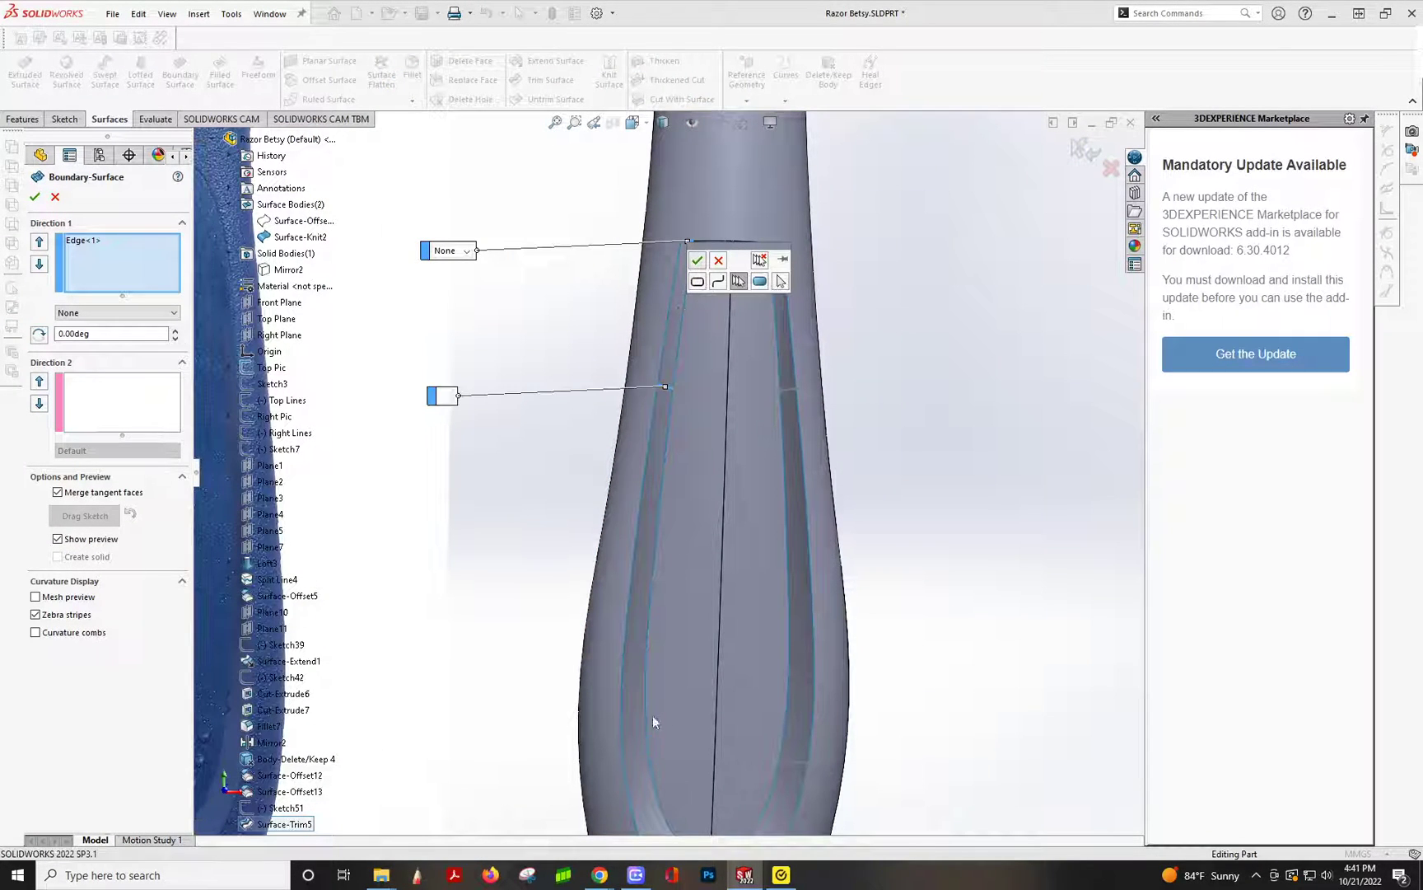
{"action": "left_click", "coordinate": [629, 757]}
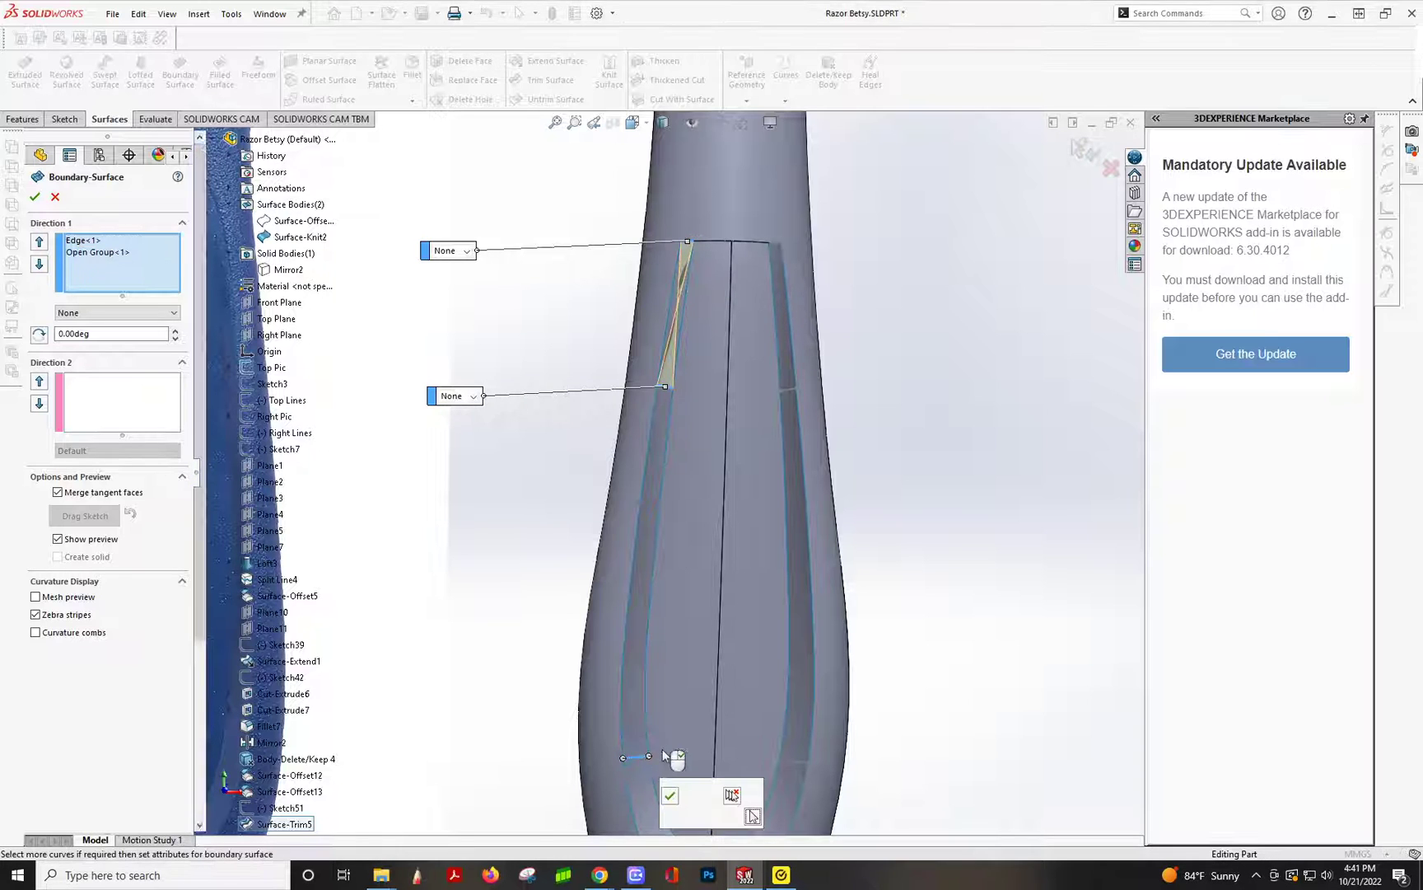
{"action": "left_click", "coordinate": [669, 796]}
- Add the bottom centre sketch line and the lower right bridging line to the boundary surface's Direction 1 curves
{"action": "scroll", "coordinate": [667, 756], "scroll_direction": "up", "scroll_amount": 3}
{"action": "scroll", "coordinate": [697, 580], "scroll_direction": "down", "scroll_amount": 4}
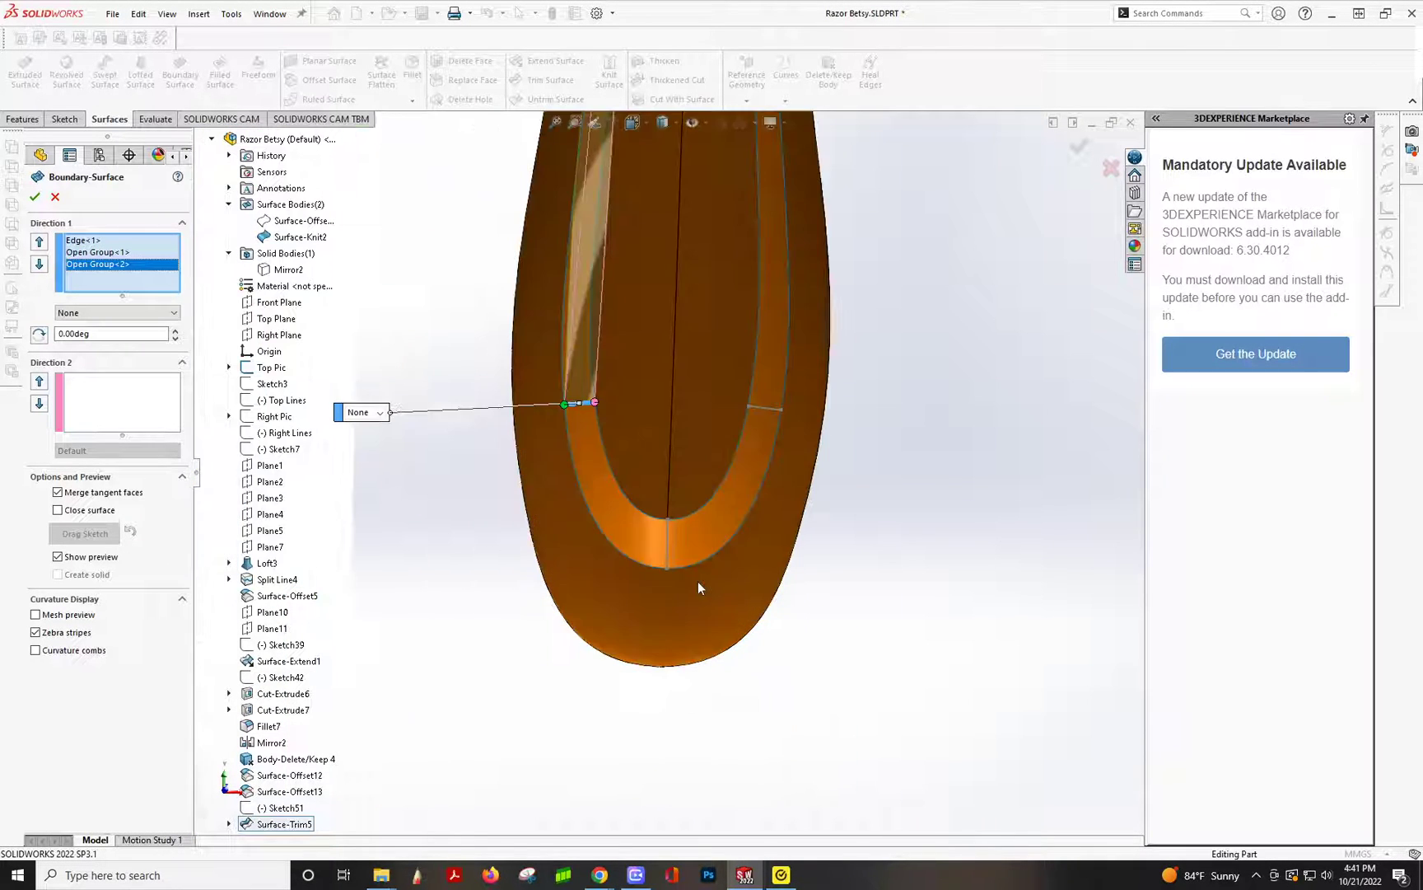
{"action": "left_click", "coordinate": [667, 558]}
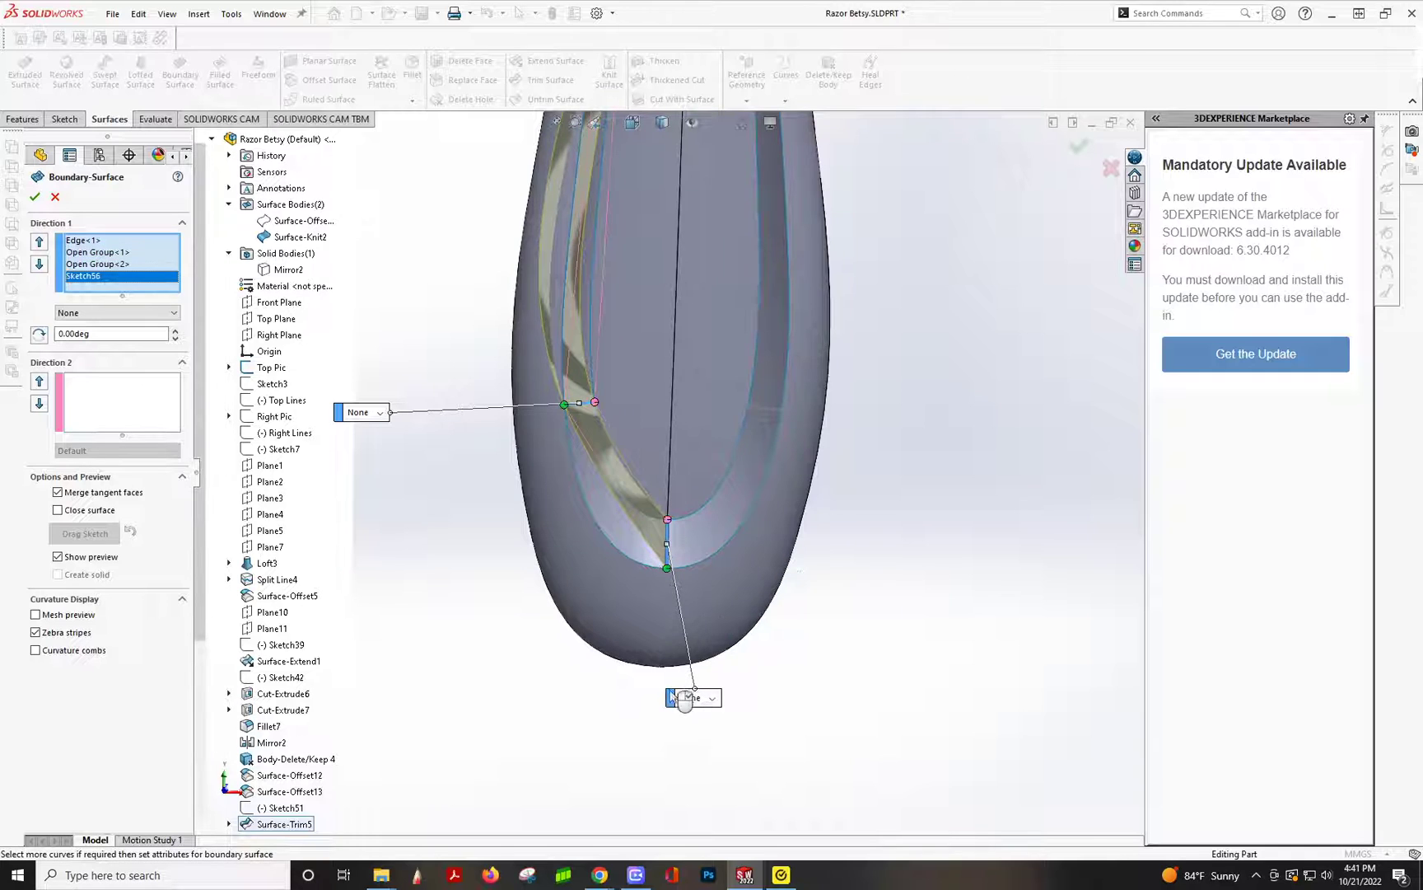
{"action": "left_click", "coordinate": [775, 409]}
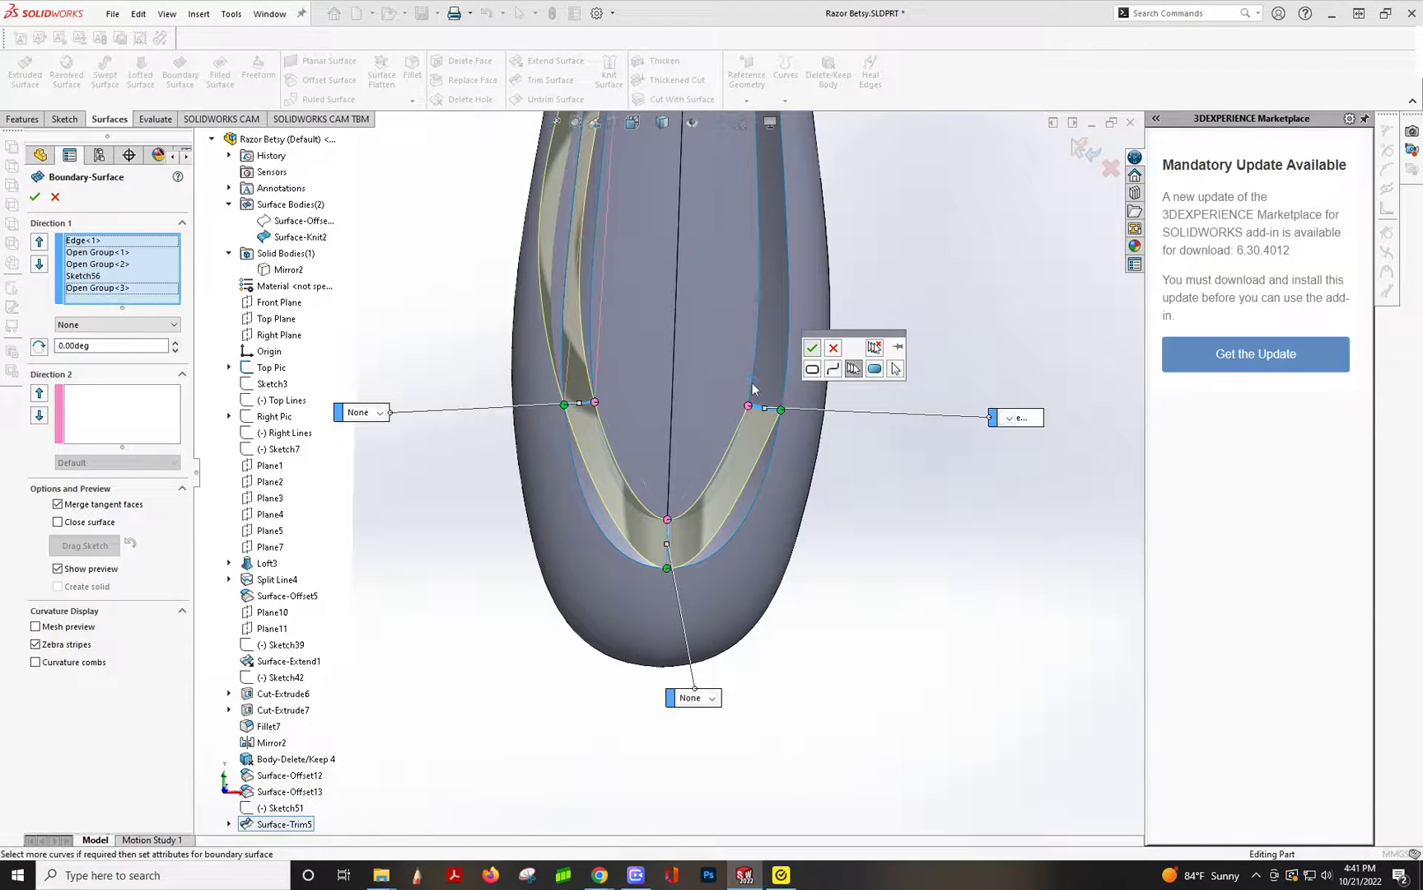
- Add the upper right bridging line and the gap's upper right end edge as the last Direction 1 curves
{"action": "scroll", "coordinate": [760, 338], "scroll_direction": "up", "scroll_amount": 3}
{"action": "scroll", "coordinate": [715, 194], "scroll_direction": "down", "scroll_amount": 1}
{"action": "scroll", "coordinate": [714, 187], "scroll_direction": "up", "scroll_amount": 2}
{"action": "scroll", "coordinate": [680, 242], "scroll_direction": "down", "scroll_amount": 2}
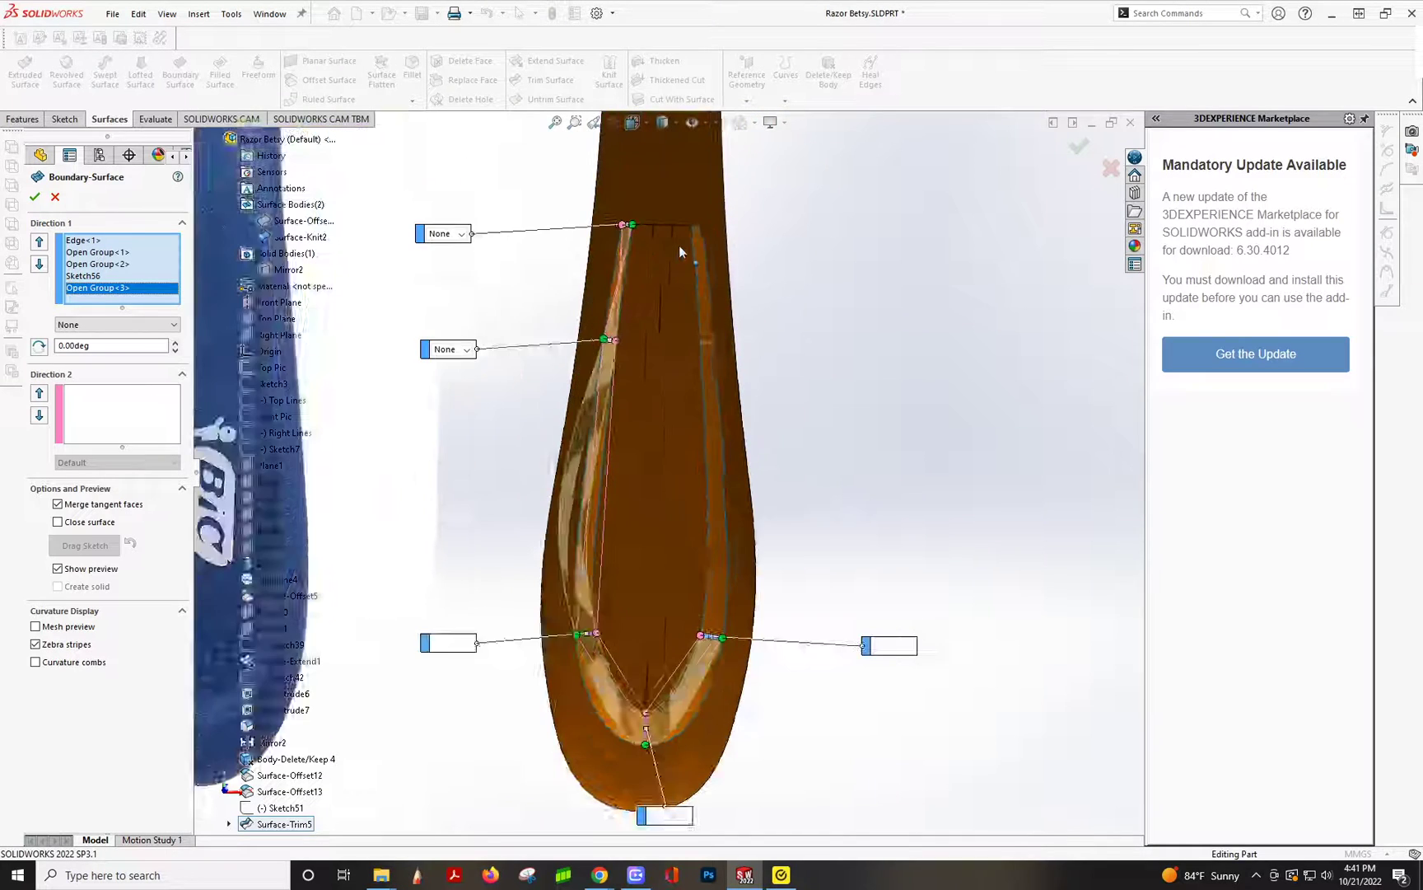
{"action": "scroll", "coordinate": [692, 280], "scroll_direction": "down", "scroll_amount": 4}
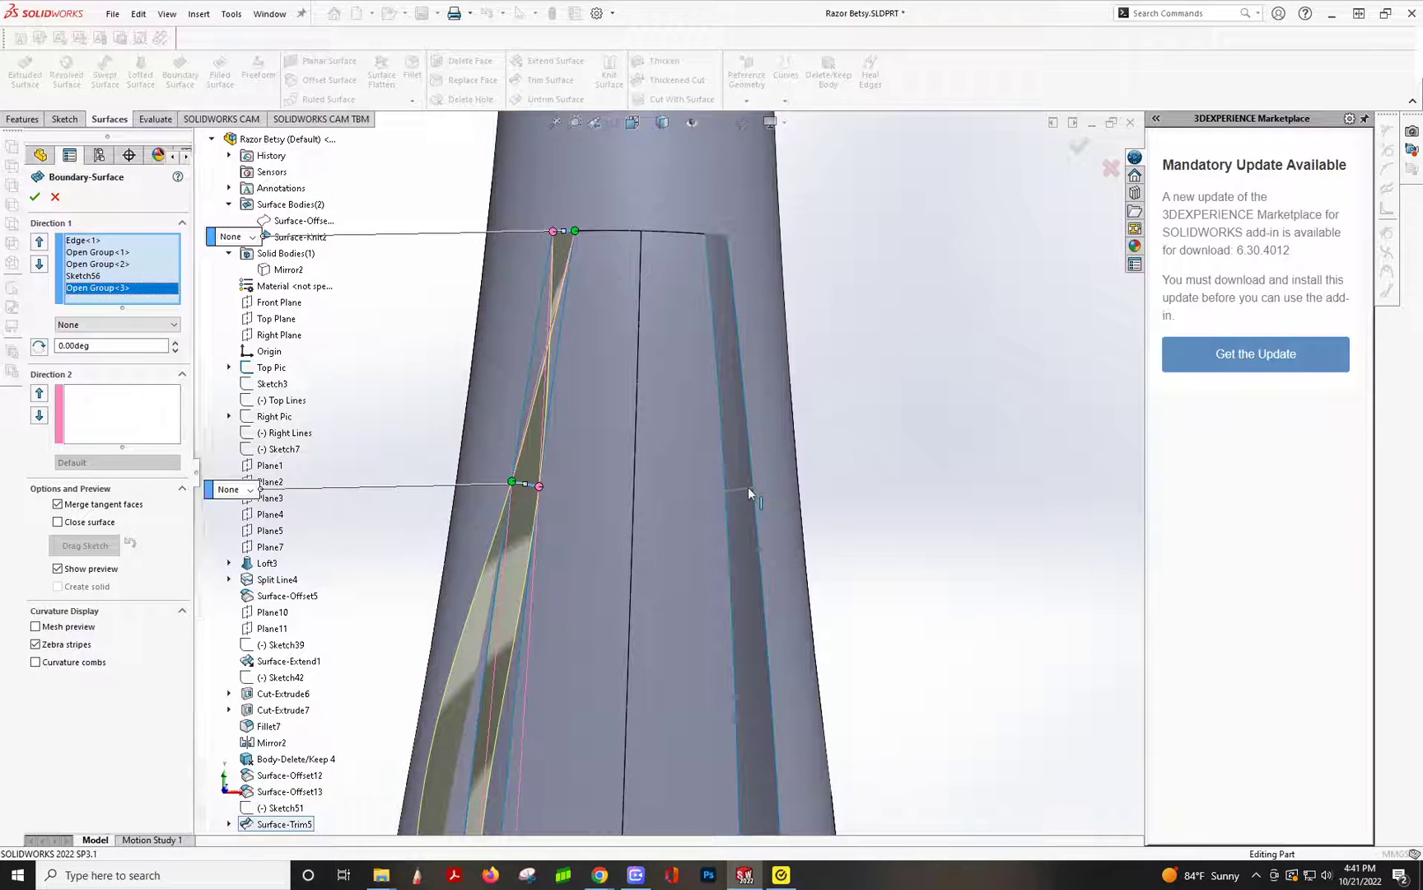
{"action": "left_click", "coordinate": [748, 488]}
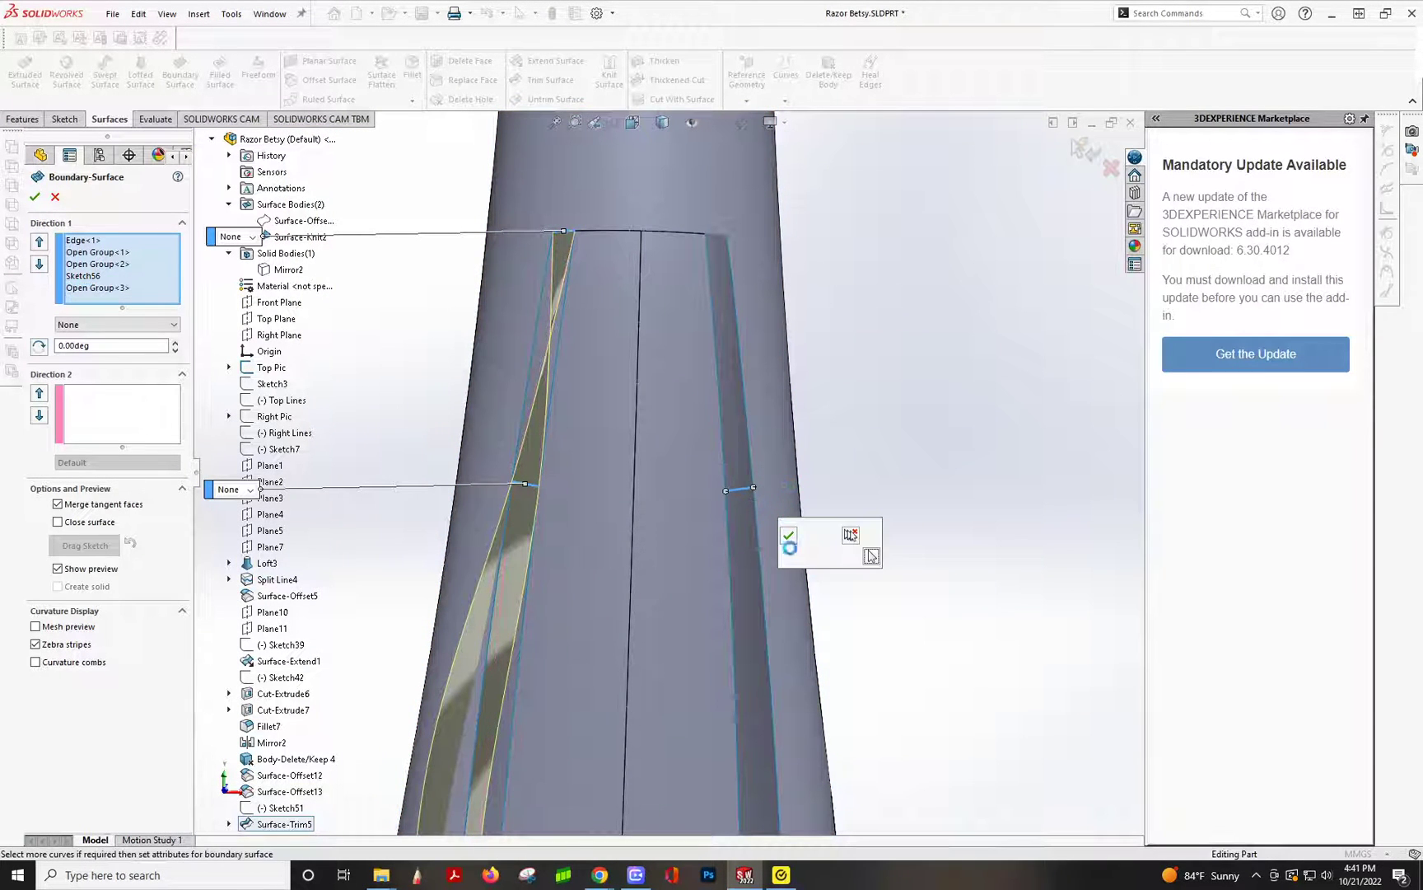
{"action": "left_click", "coordinate": [722, 238]}
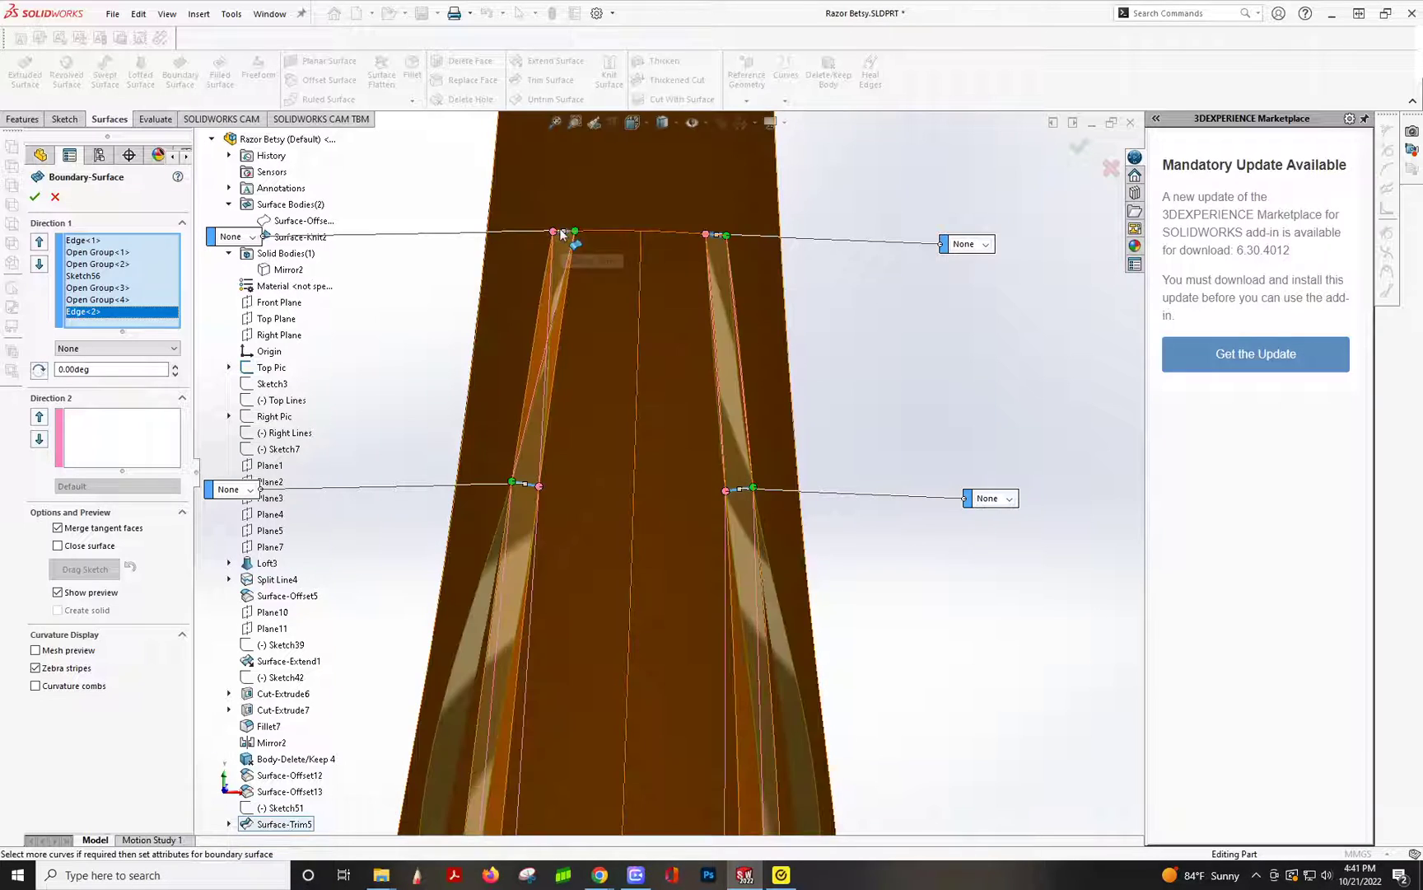
- Add the recess outline's outer left and right edges as one open group for the boundary surface's first Direction 2 curve
{"action": "left_click", "coordinate": [120, 436]}
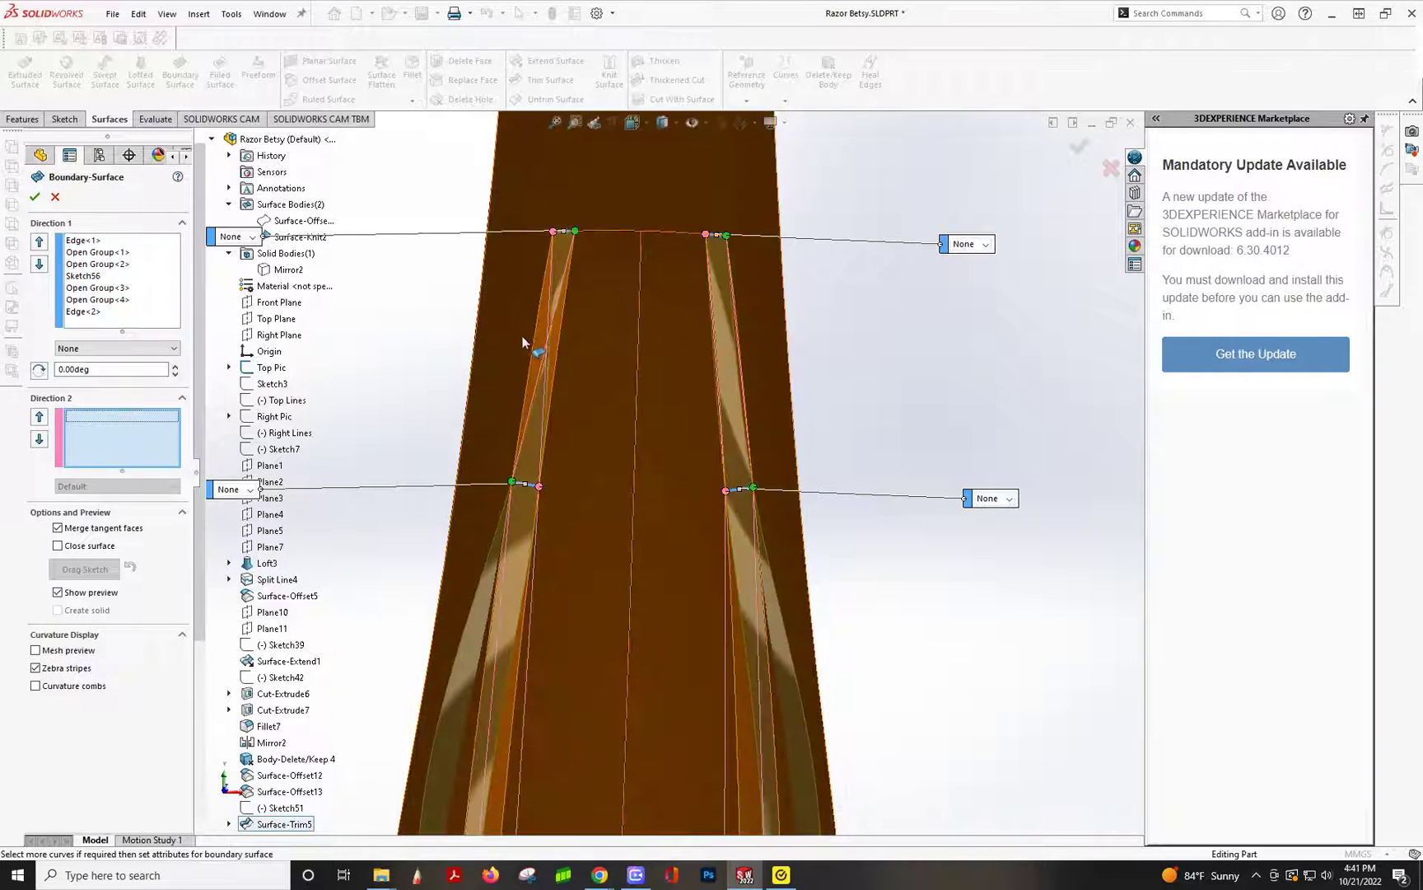
{"action": "right_click", "coordinate": [421, 336]}
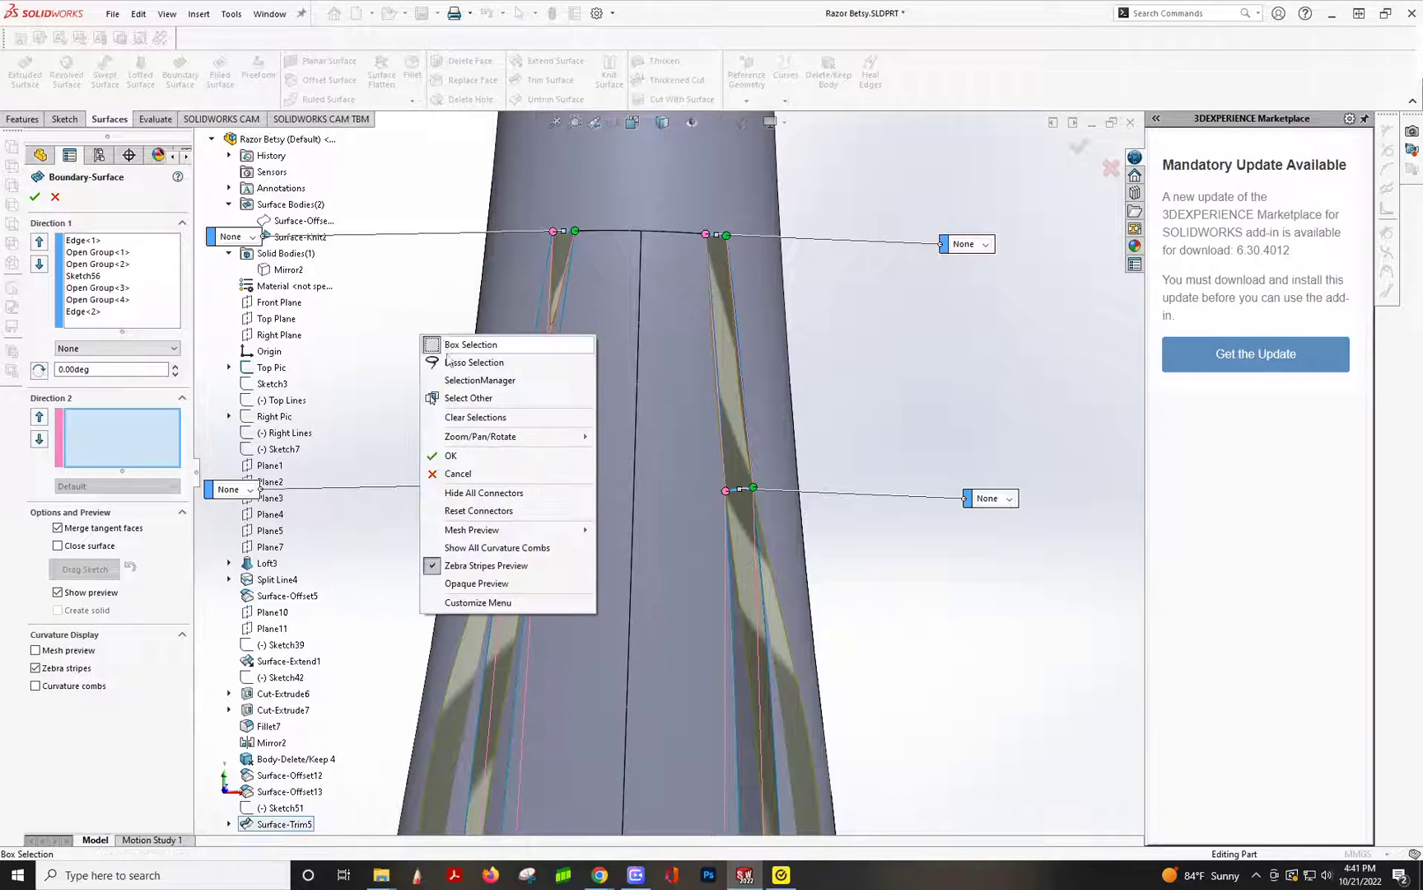
{"action": "left_click", "coordinate": [449, 381]}
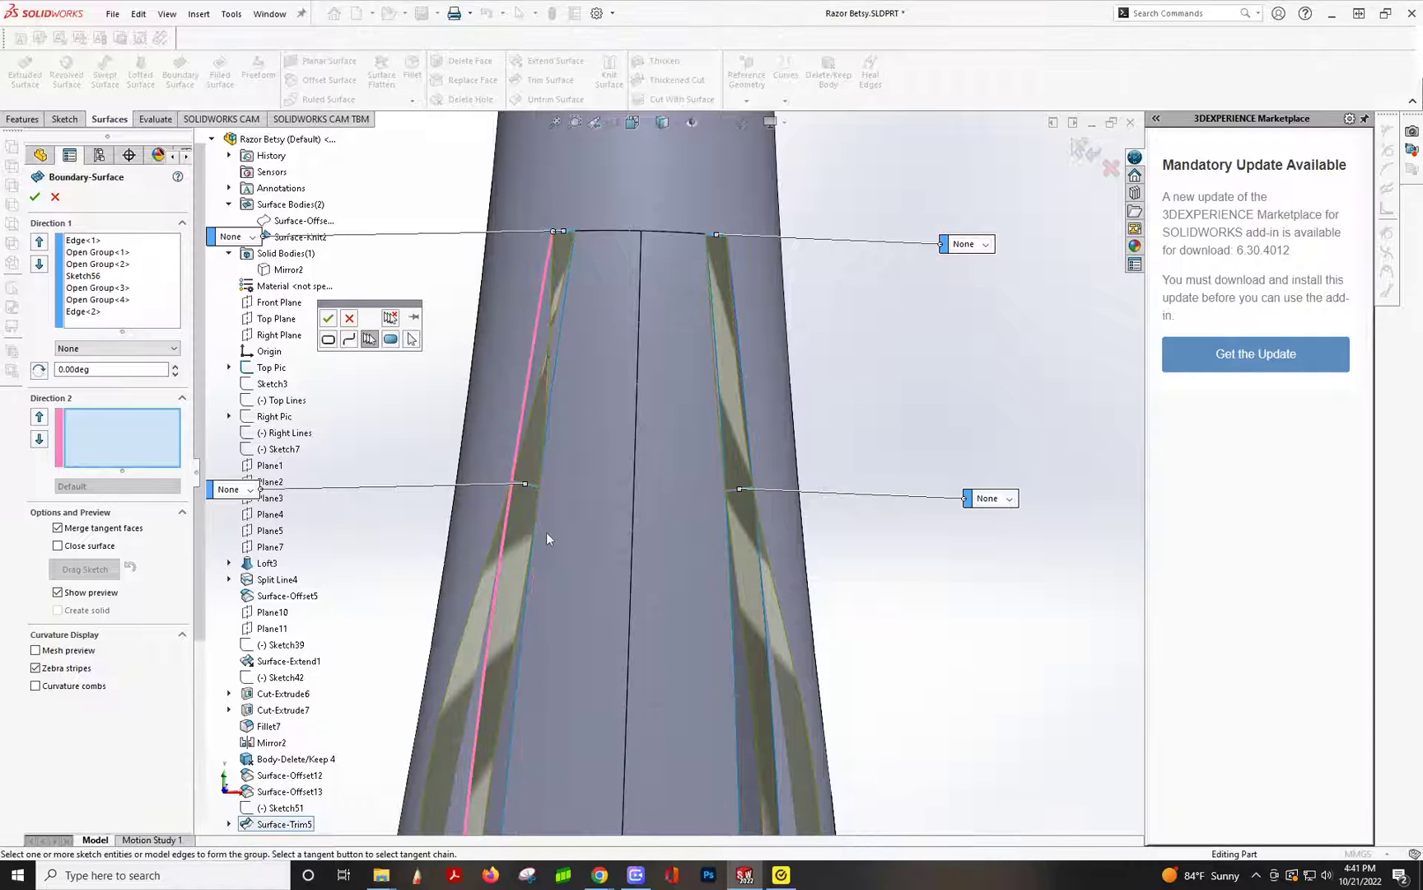
{"action": "scroll", "coordinate": [546, 535], "scroll_direction": "up", "scroll_amount": 3}
{"action": "left_click", "coordinate": [719, 611]}
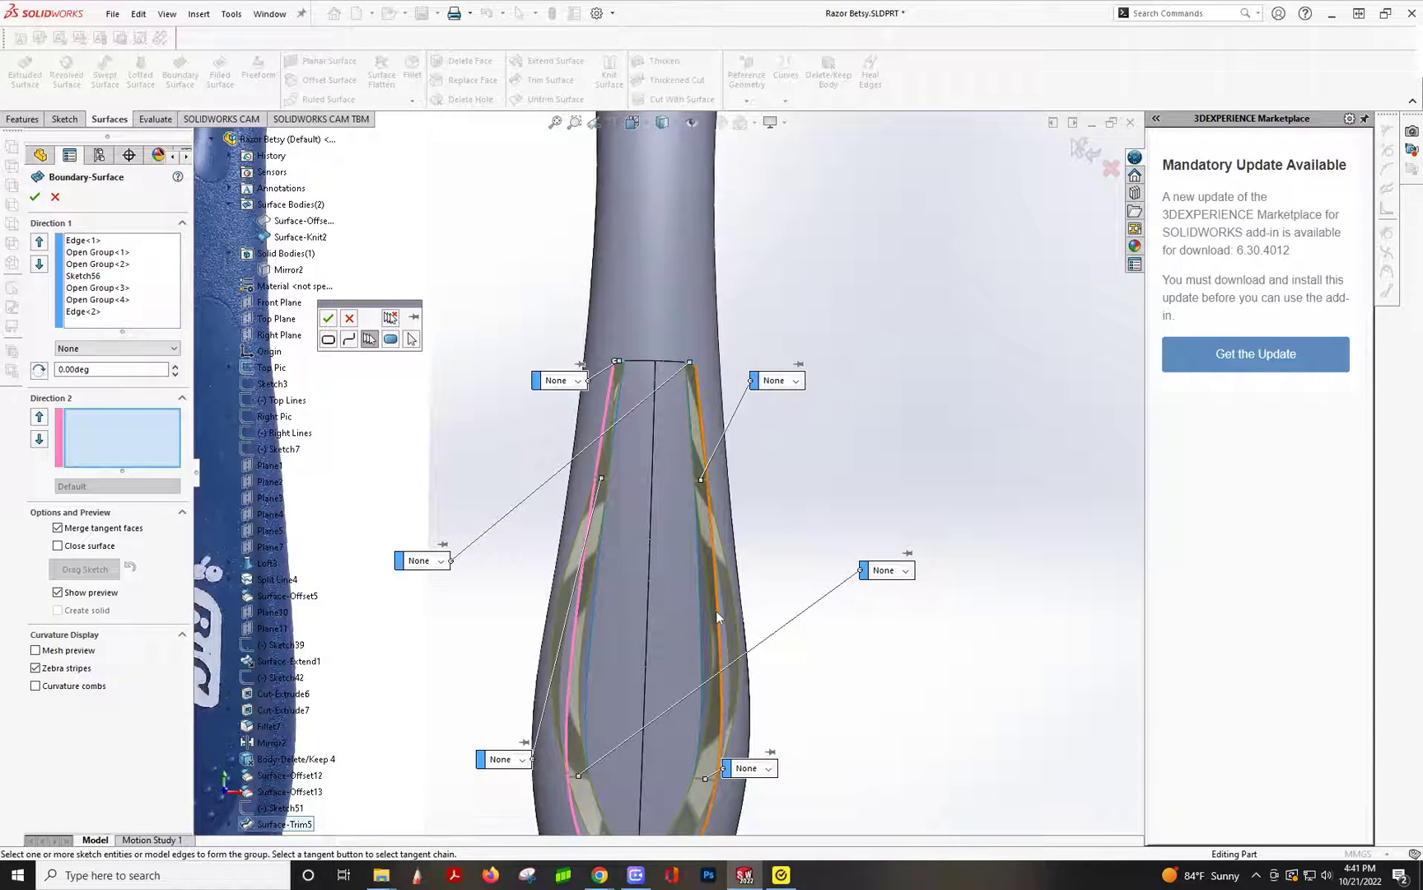
{"action": "scroll", "coordinate": [726, 622], "scroll_direction": "up", "scroll_amount": 2}
{"action": "left_click", "coordinate": [327, 319]}
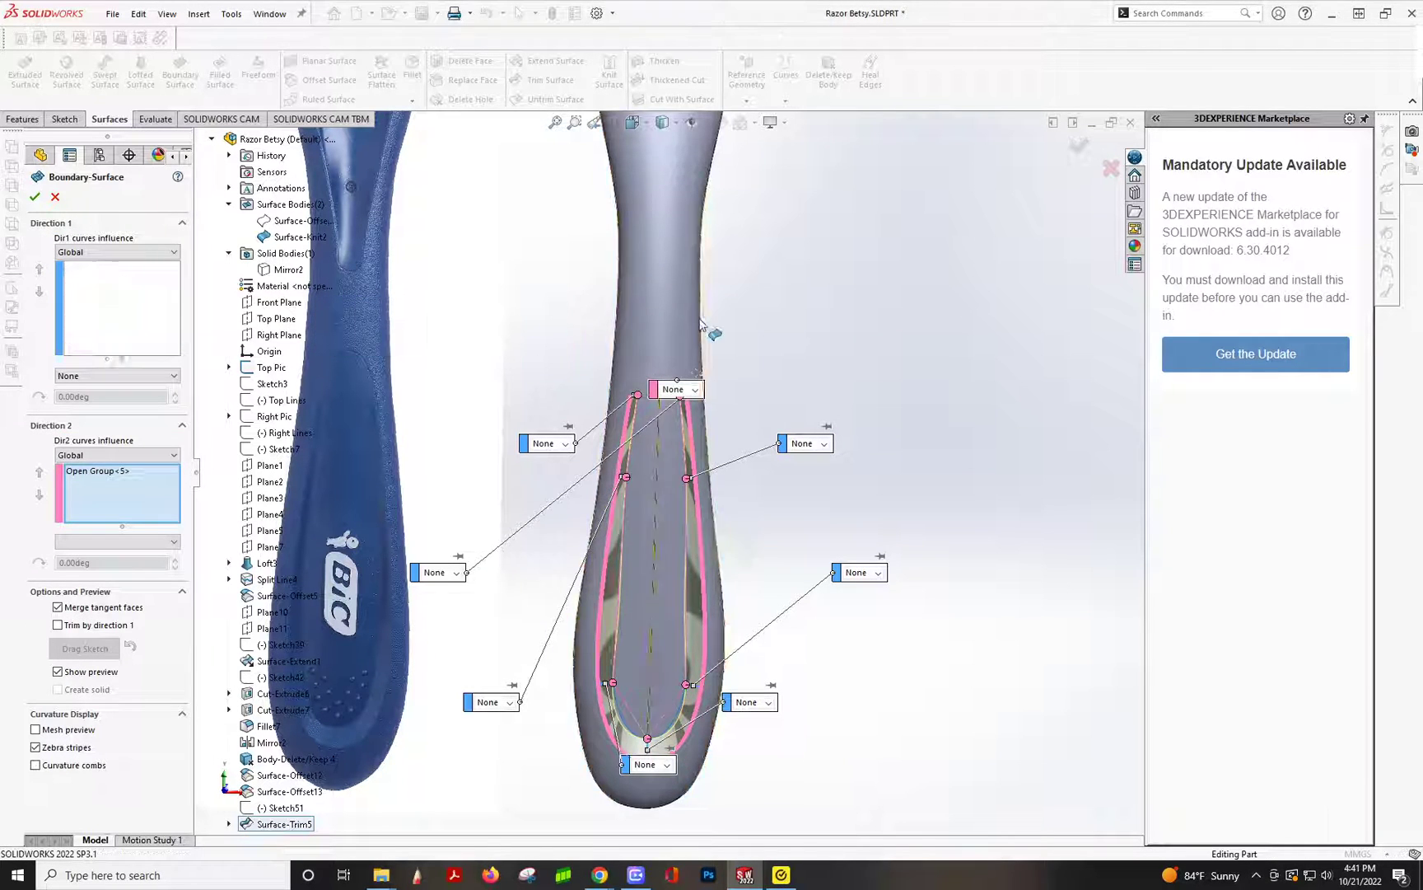
- Add the grip surface's inner left and right edges as a second open group in the boundary surface's Direction 2 curves
{"action": "right_click", "coordinate": [766, 310]}
{"action": "left_click", "coordinate": [805, 352]}
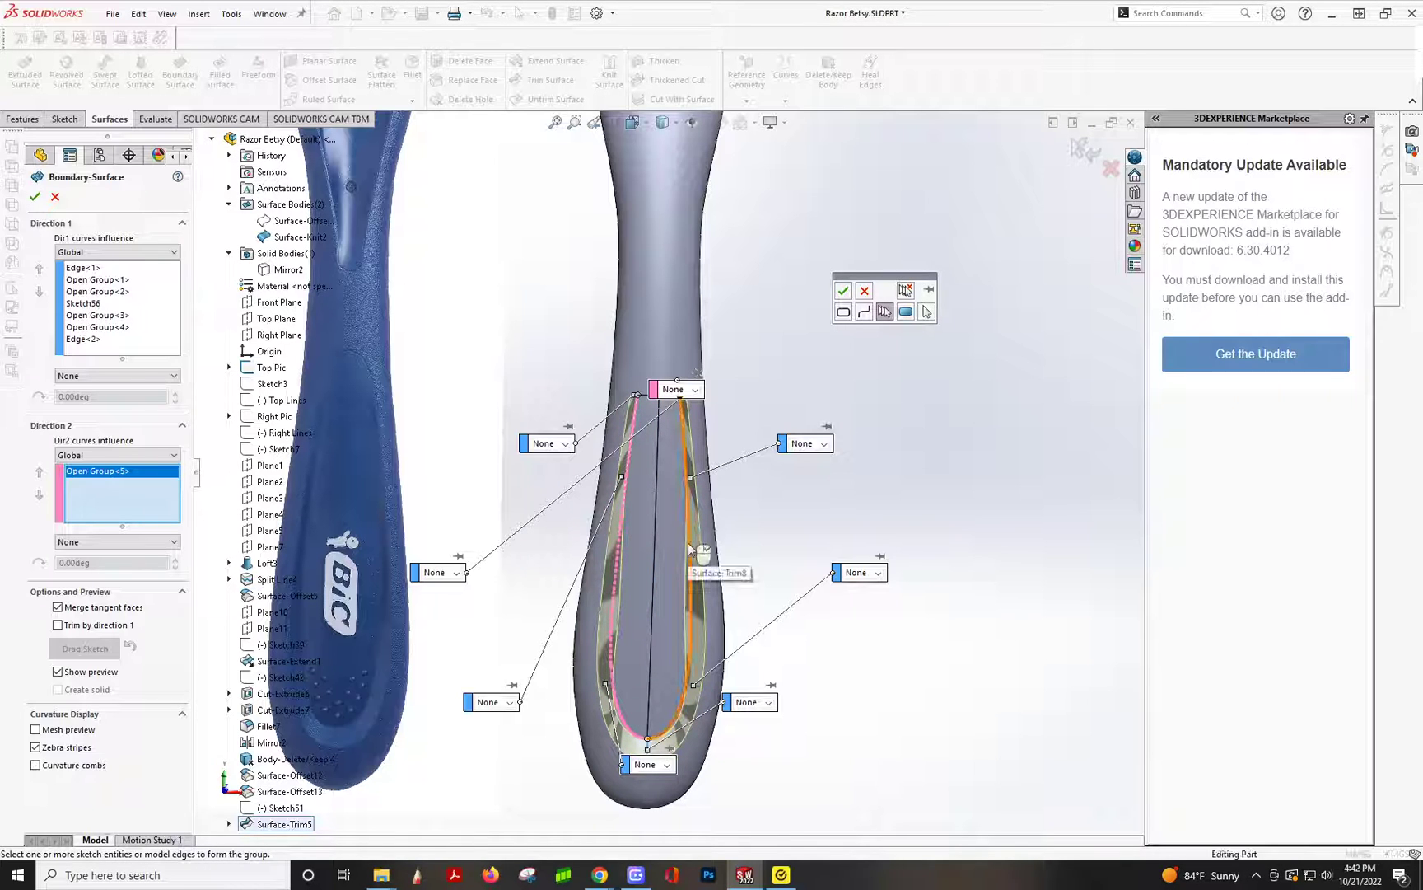
{"action": "left_click", "coordinate": [689, 549]}
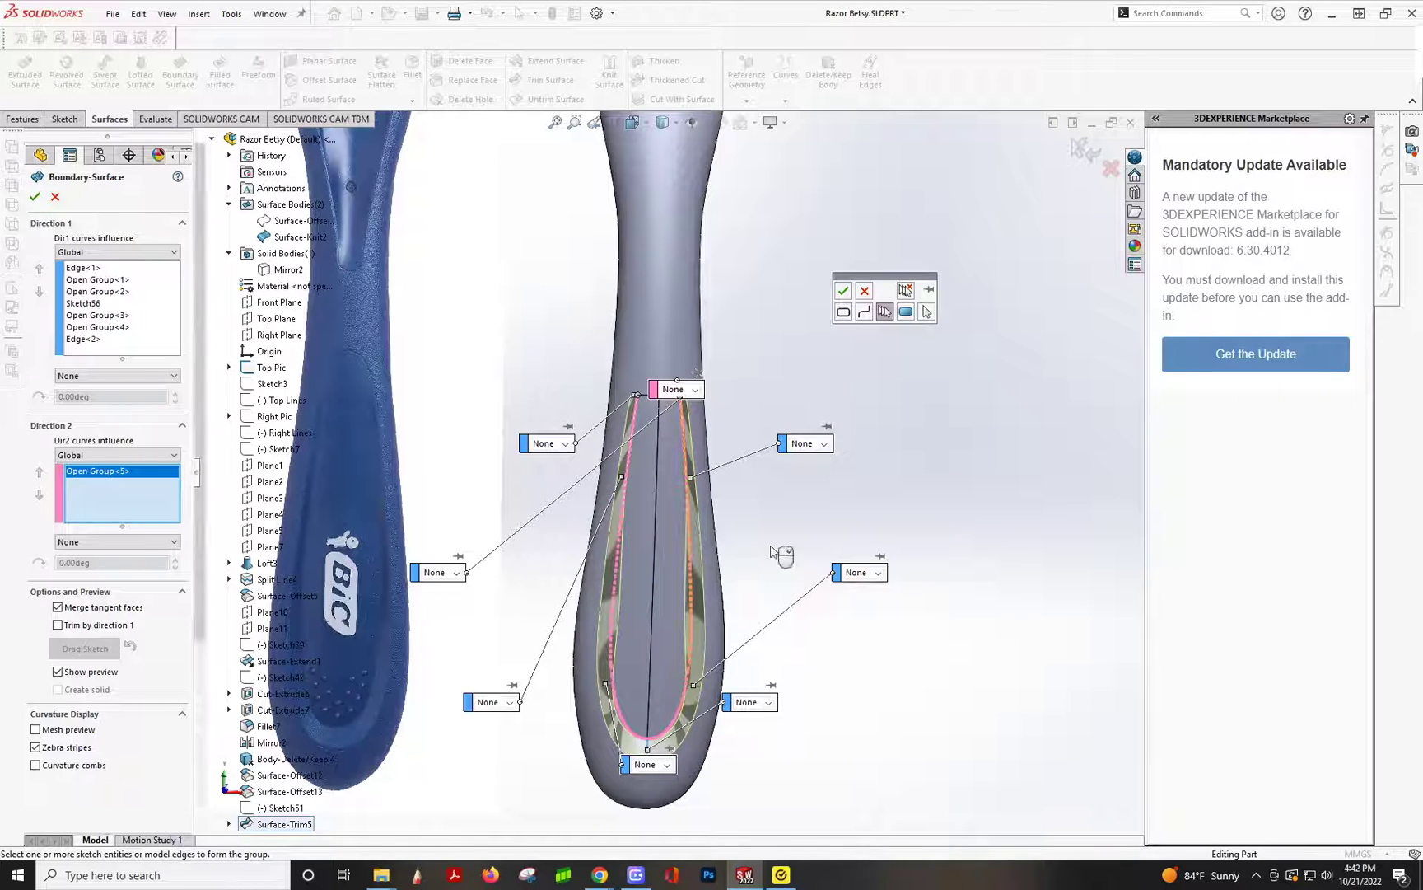
{"action": "left_click", "coordinate": [841, 292]}
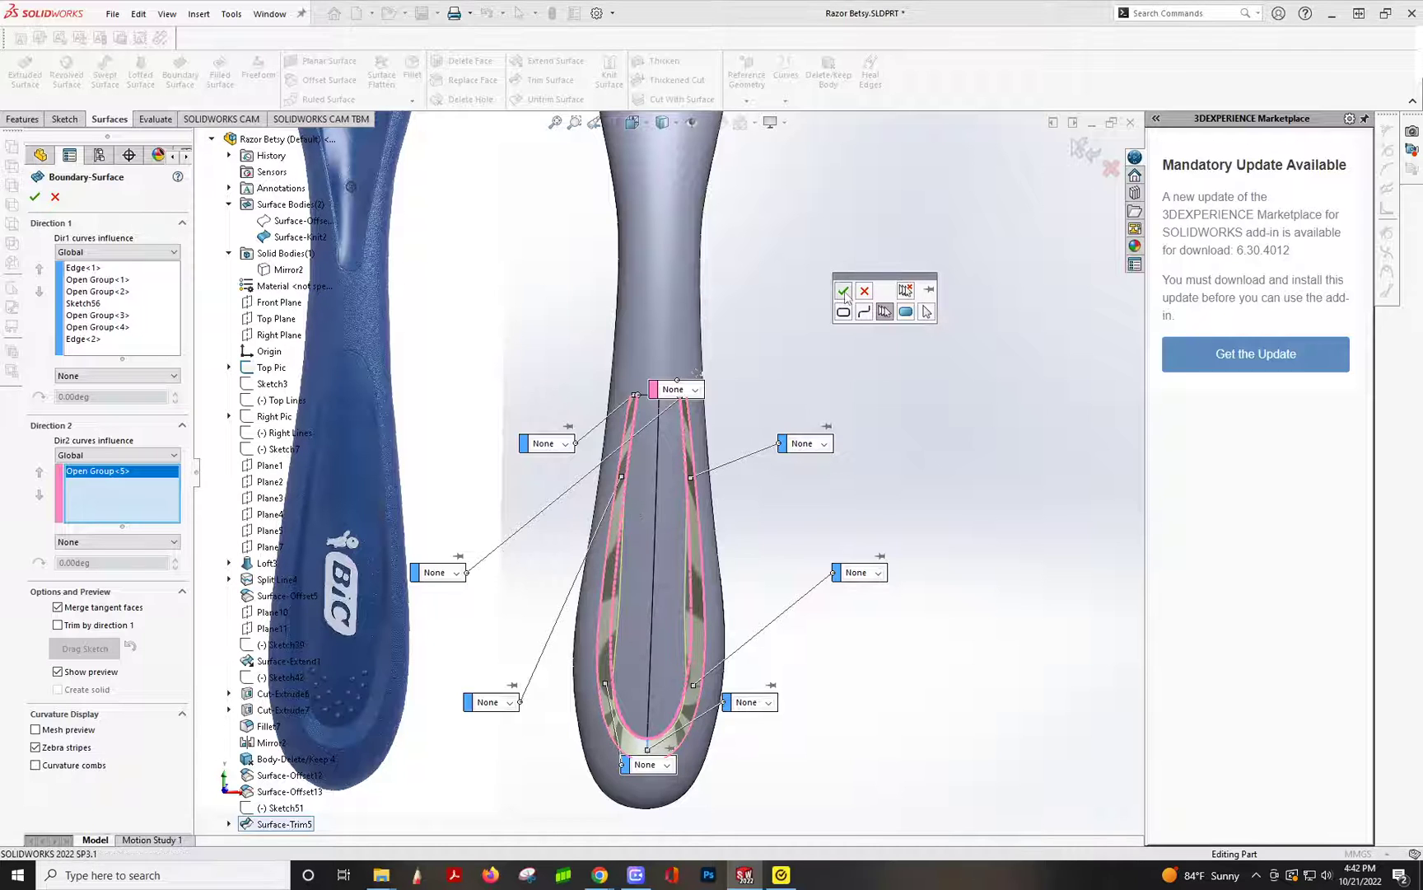
- Set Tangency To Face on the first and last Direction 1 edges and create the boundary surface
{"action": "left_click", "coordinate": [85, 269]}
{"action": "left_click", "coordinate": [115, 375]}
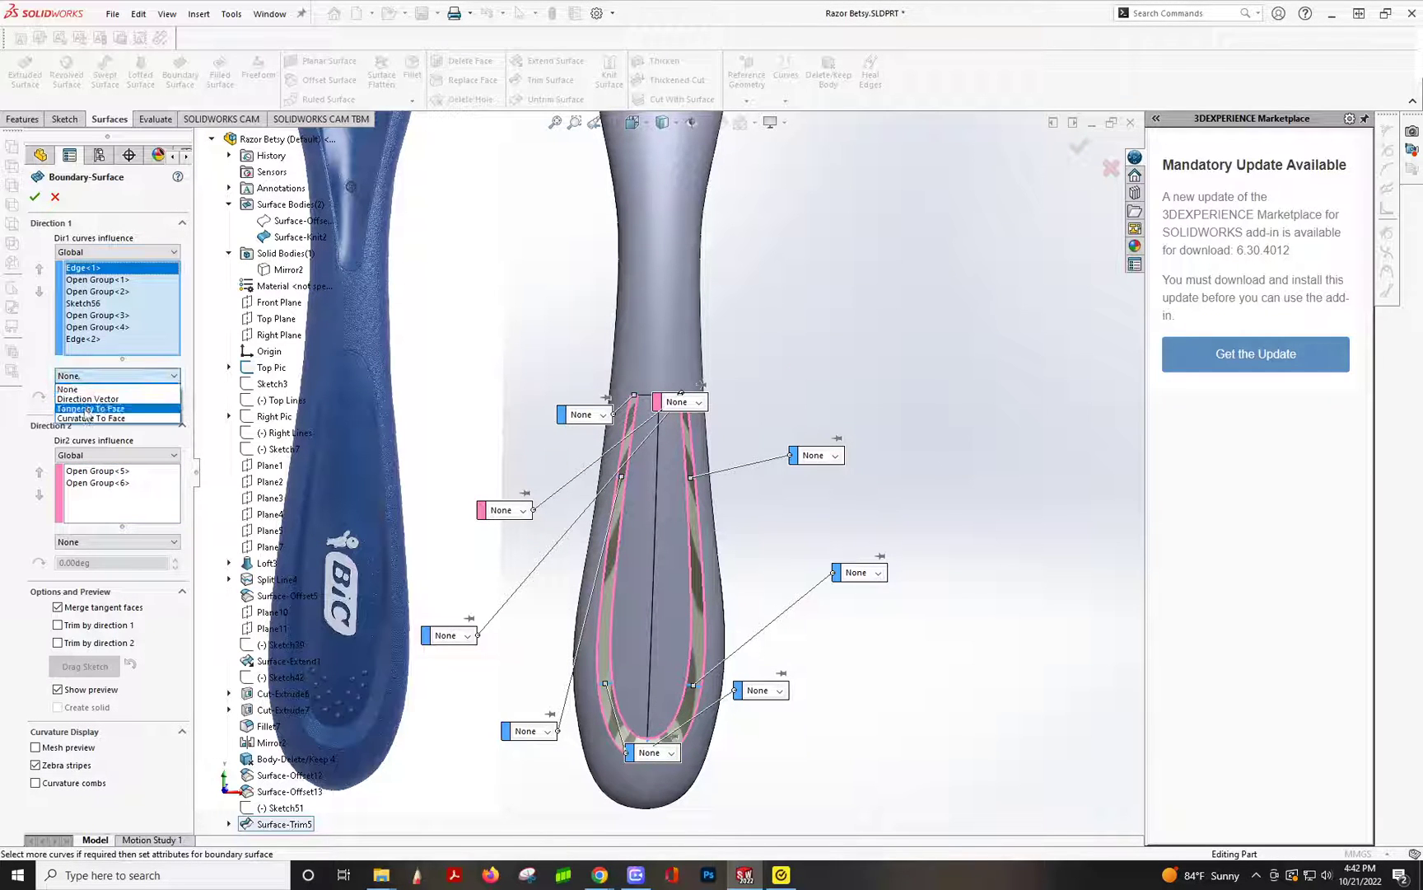
{"action": "left_click", "coordinate": [90, 409]}
{"action": "left_click", "coordinate": [82, 338]}
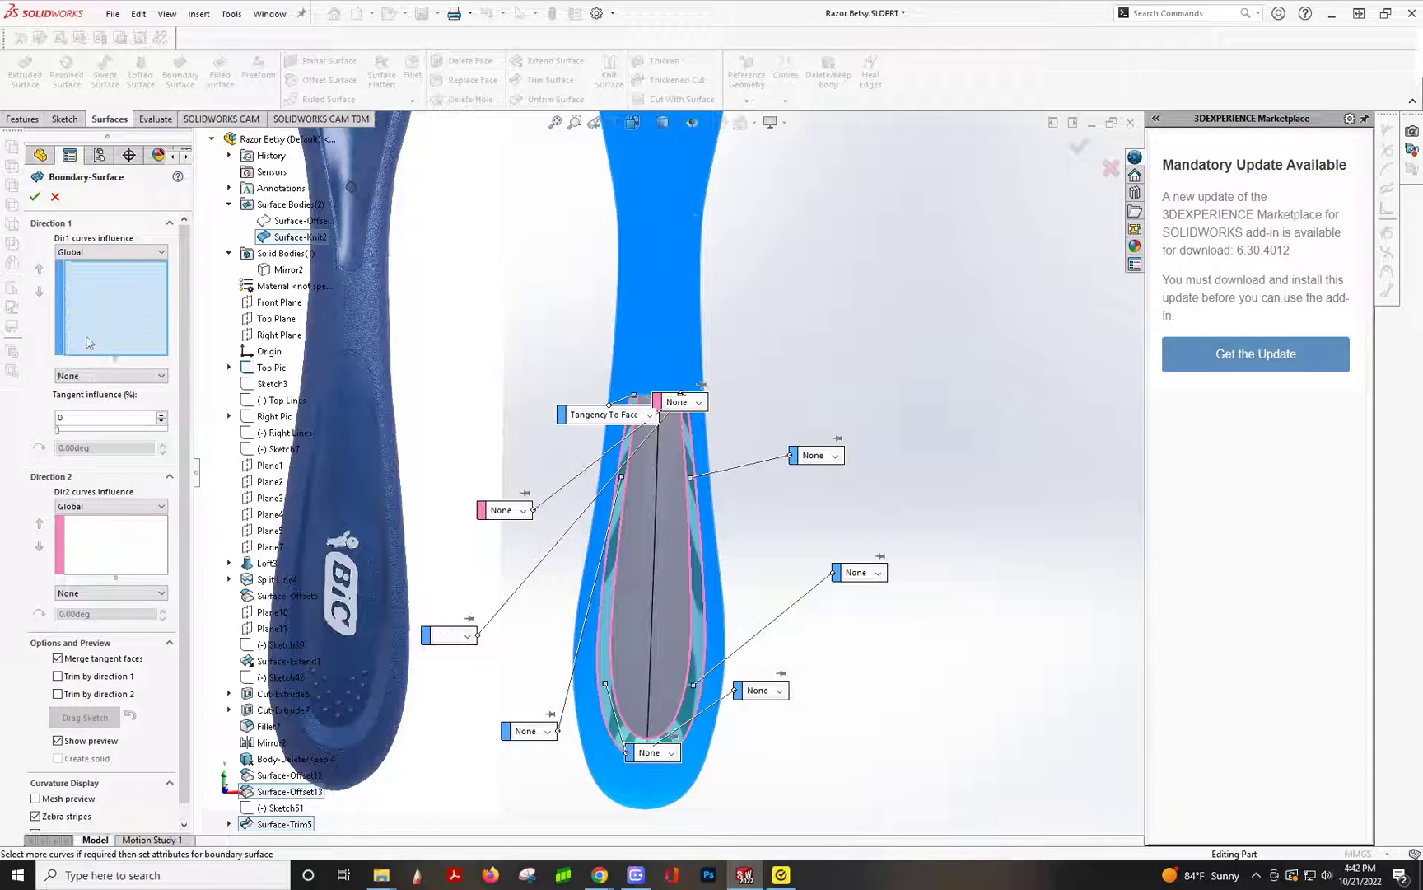
{"action": "left_click", "coordinate": [89, 378]}
{"action": "left_click", "coordinate": [91, 410]}
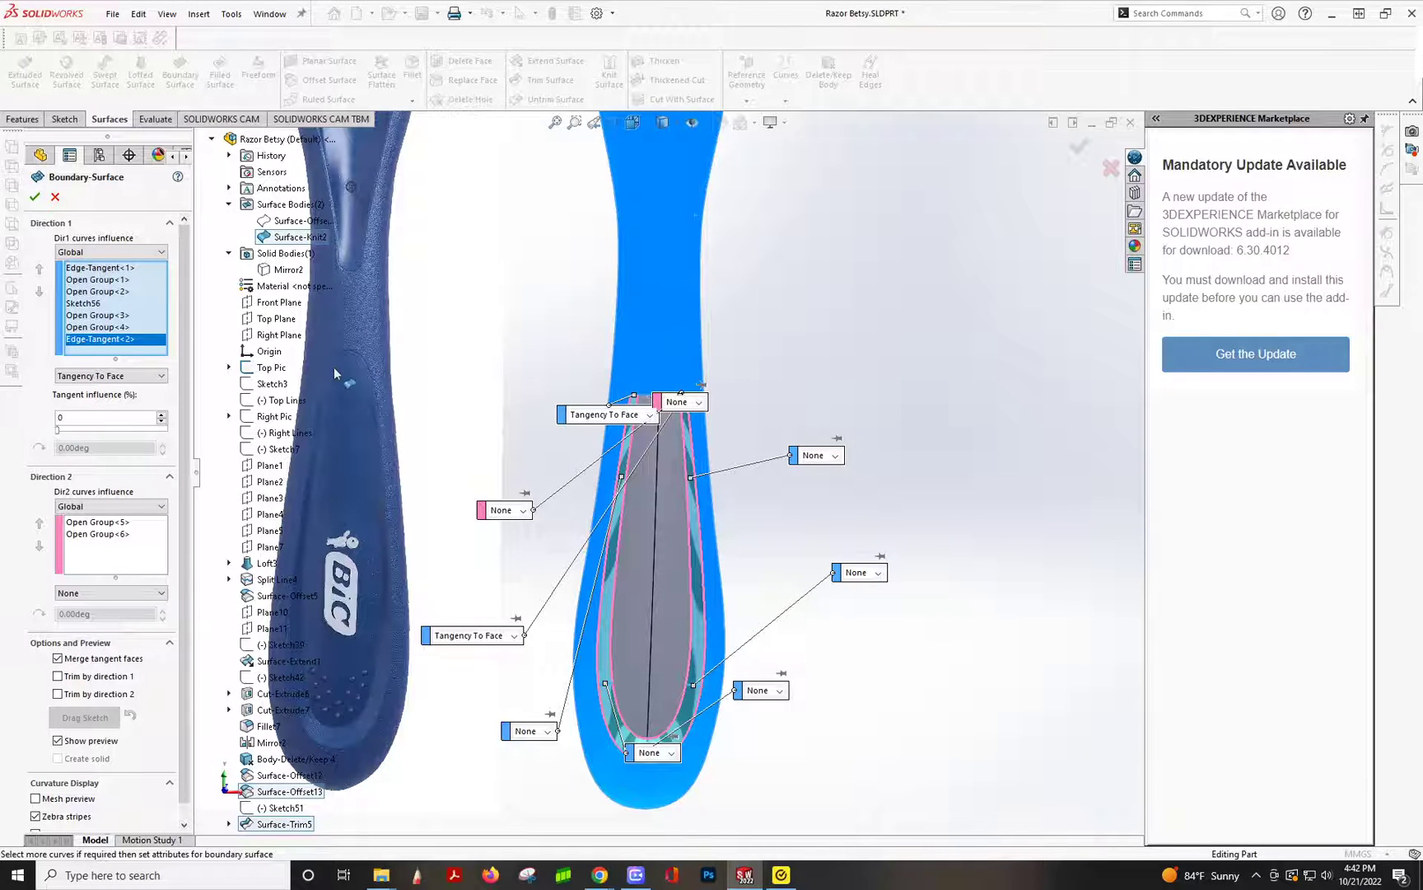
{"action": "left_click", "coordinate": [34, 197]}
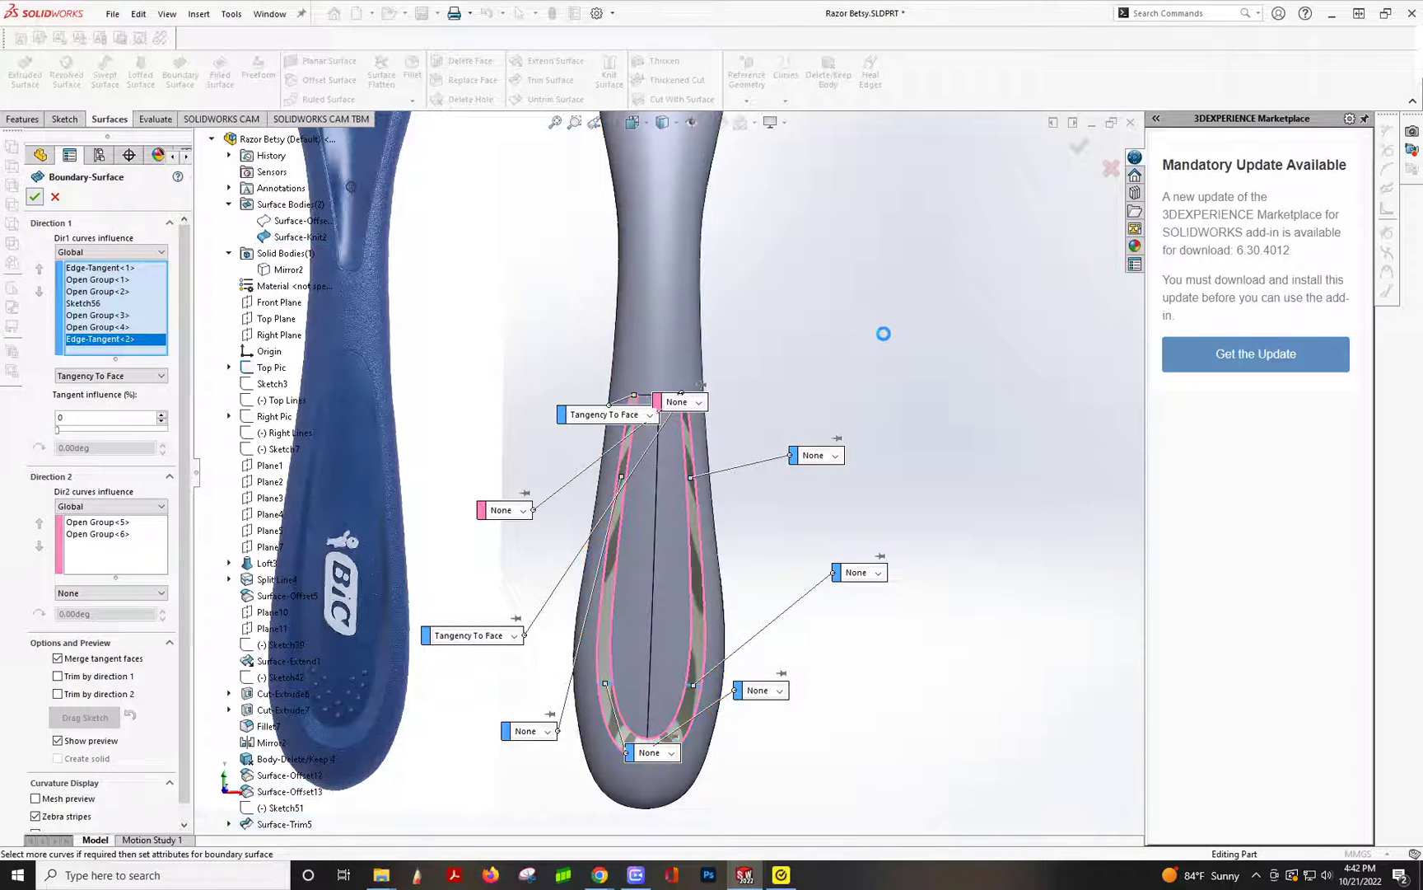
- Change the handle's display style to shaded without edges
{"action": "middle_click_drag", "start_coordinate": [755, 502], "coordinate": [647, 333]}
{"action": "mouse_move", "coordinate": [677, 455]}
{"action": "middle_mouse_down"}
{"action": "mouse_move", "coordinate": [685, 393]}
{"action": "mouse_move", "coordinate": [672, 453]}
{"action": "middle_mouse_up"}
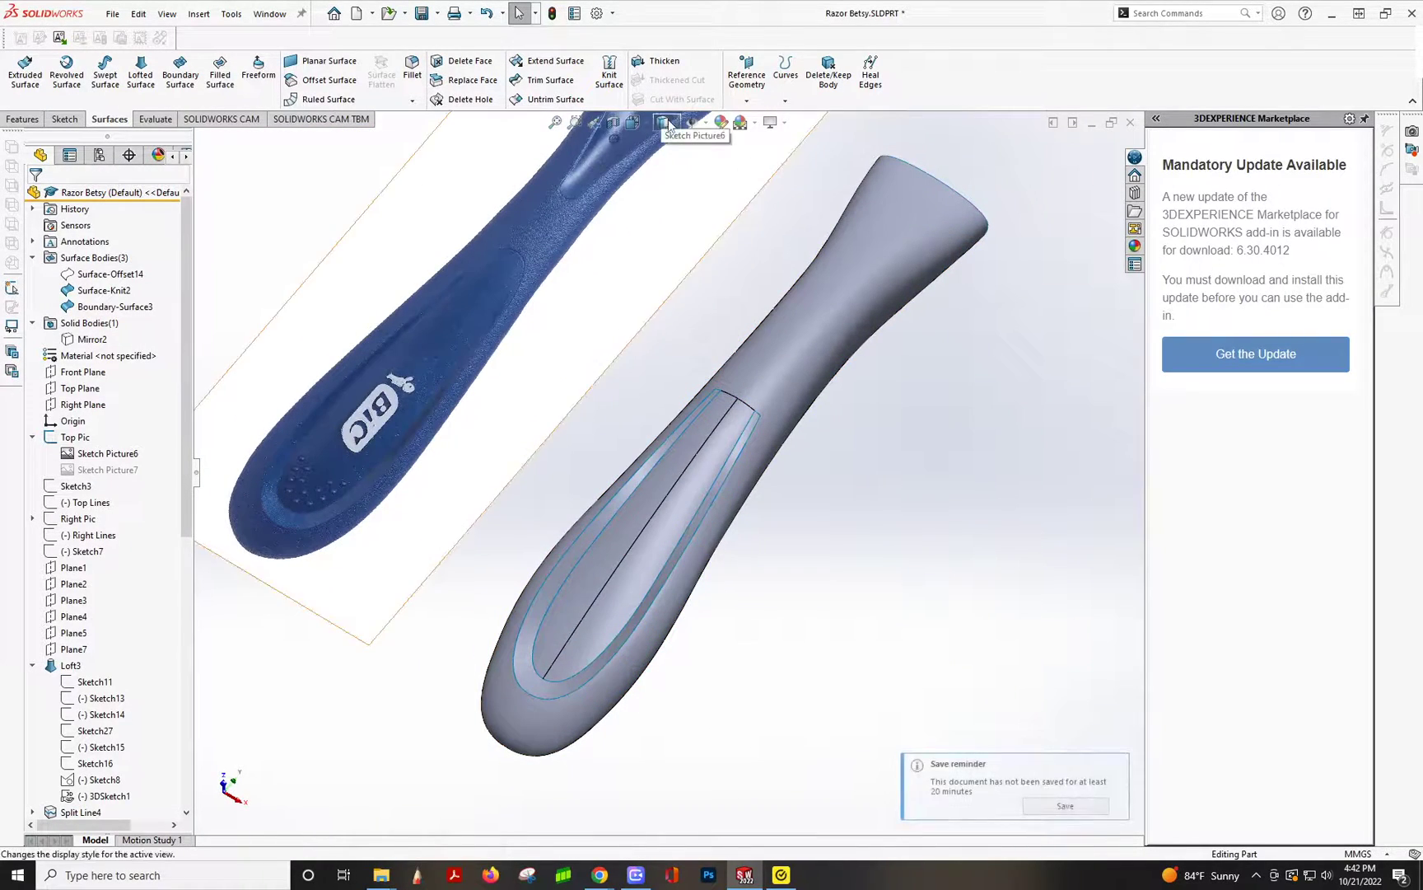
{"action": "left_click", "coordinate": [664, 122]}
{"action": "left_click", "coordinate": [676, 169]}
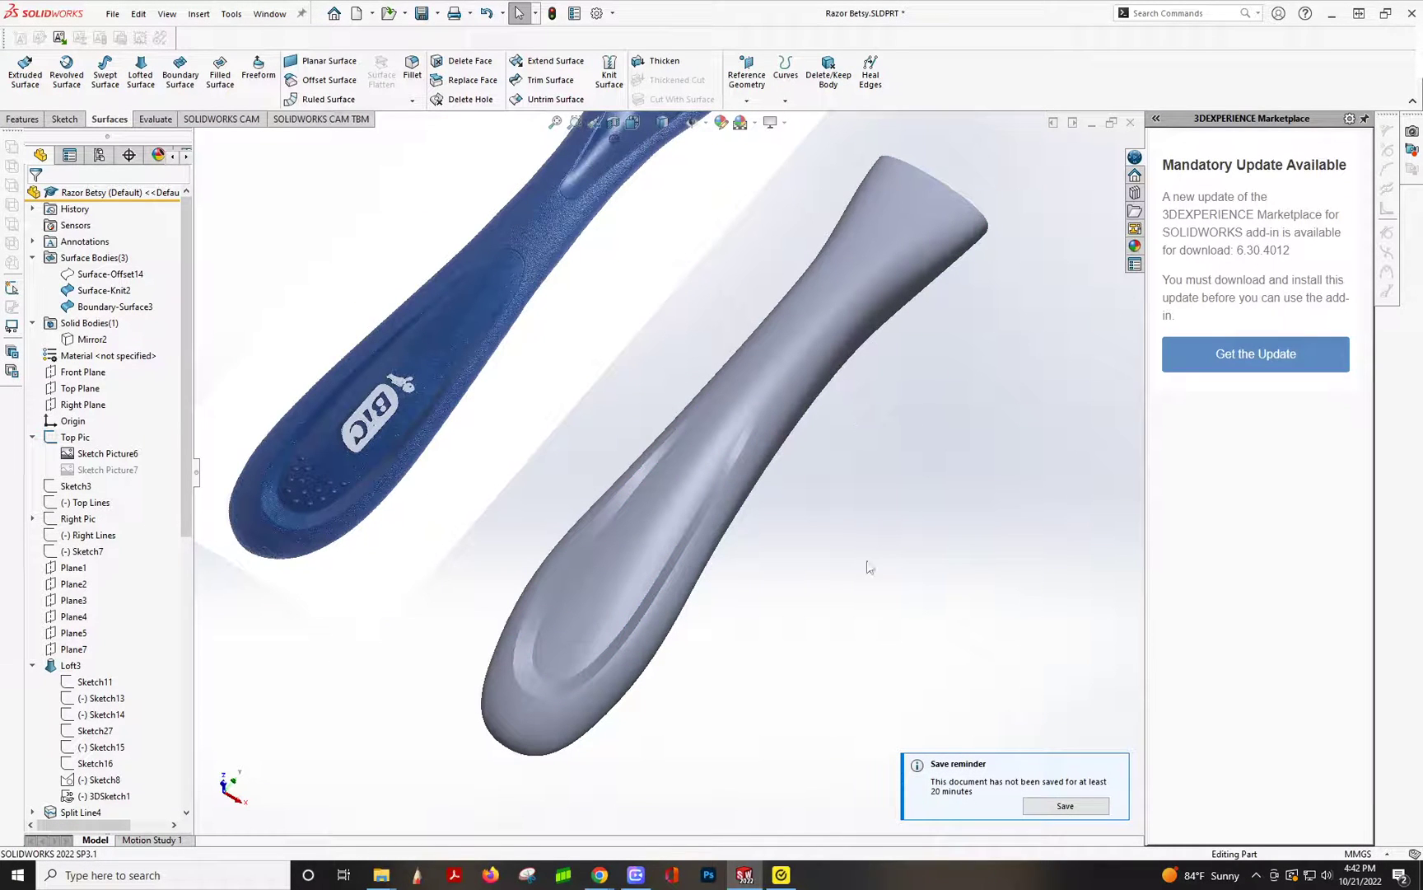
- Save the razor part and view the finished handle beside the reference picture
{"action": "middle_click_drag", "start_coordinate": [852, 410], "coordinate": [1082, 686]}
{"action": "left_click", "coordinate": [1068, 806]}
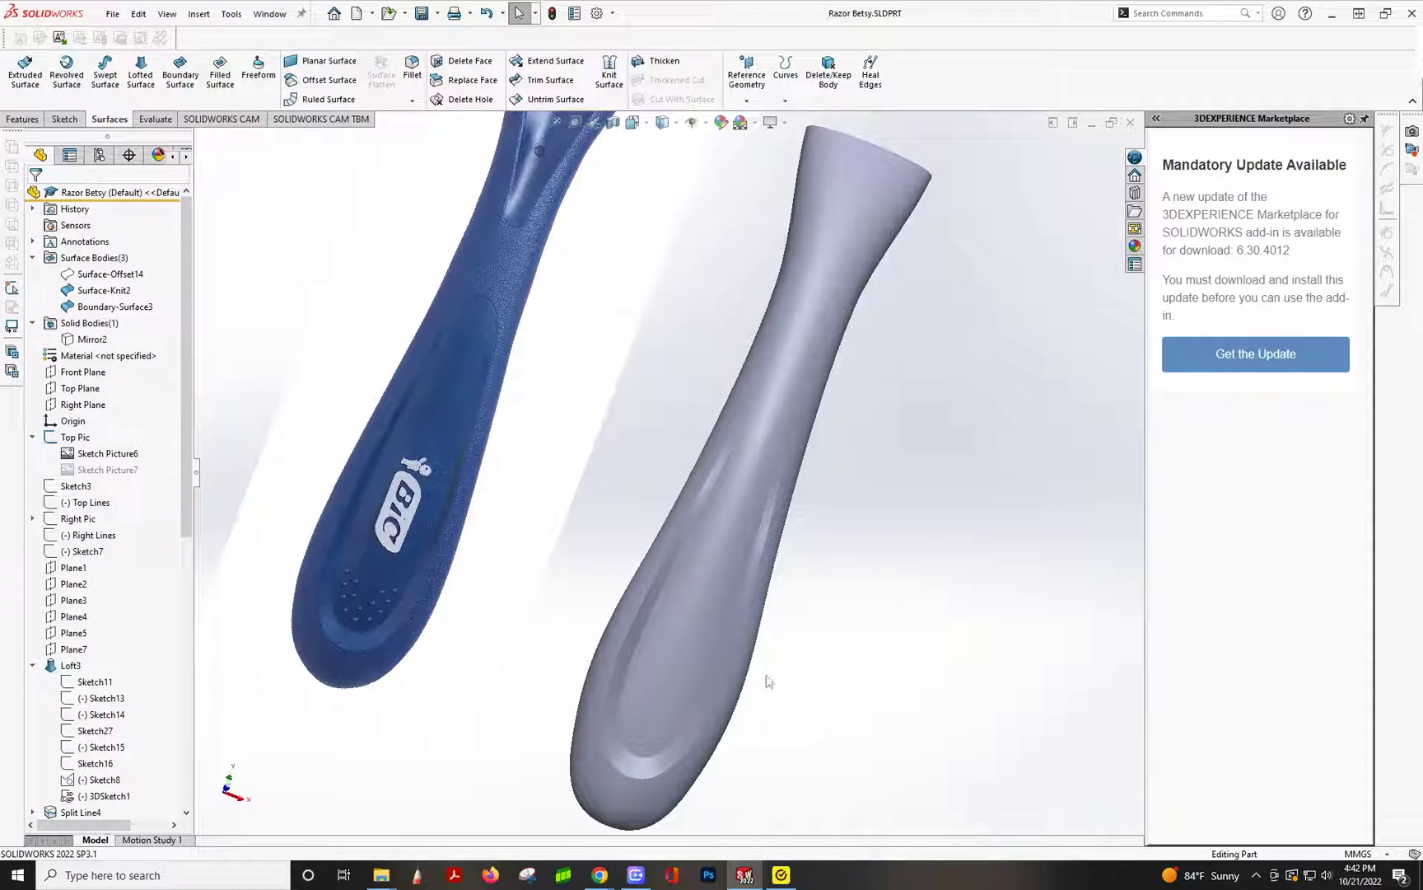
{"action": "scroll", "coordinate": [675, 522], "scroll_direction": "up", "scroll_amount": 3}
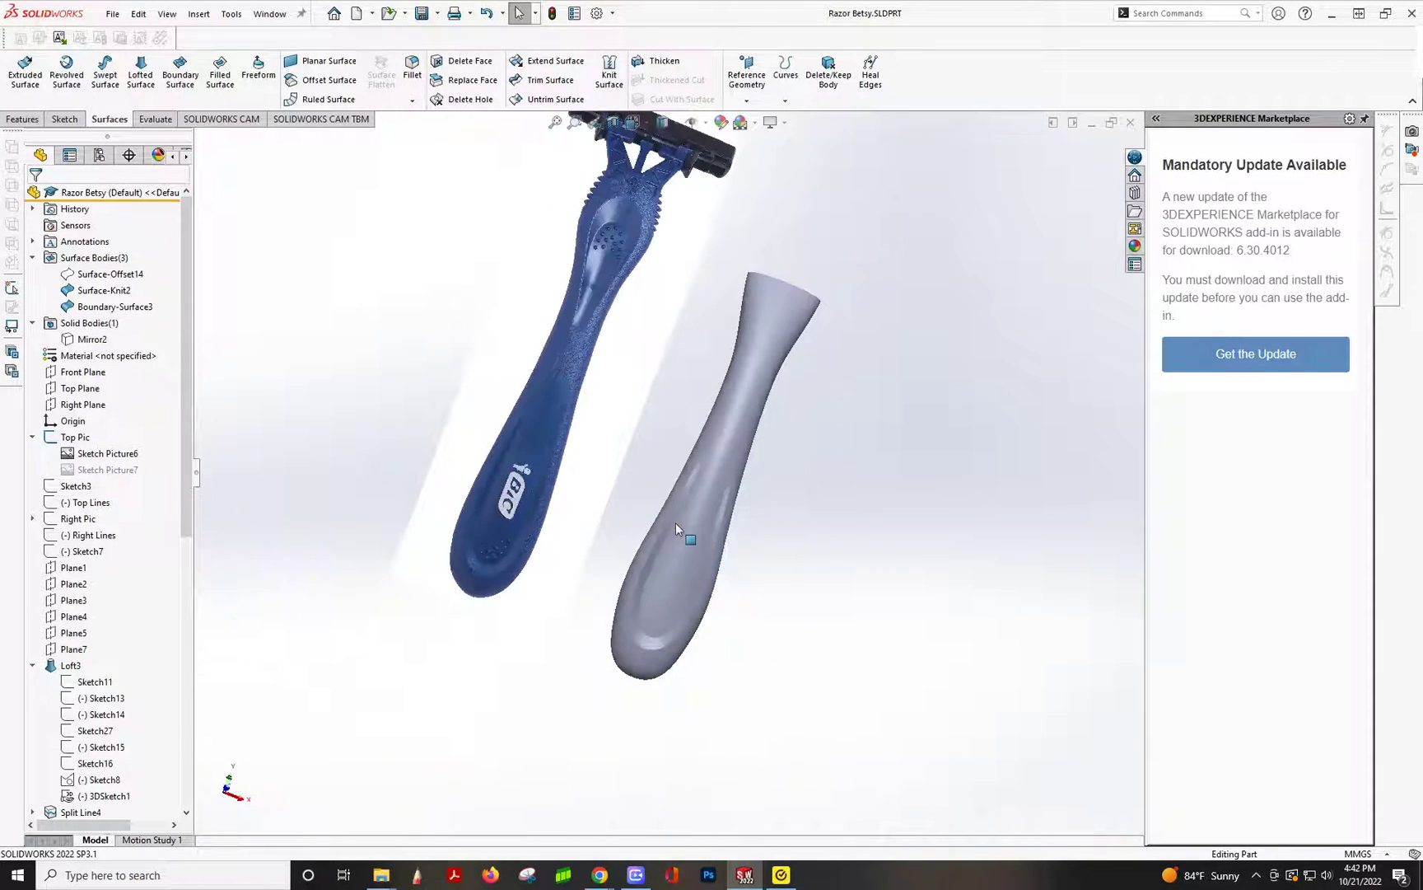
{"action": "middle_click_drag", "start_coordinate": [751, 356], "coordinate": [756, 496]}
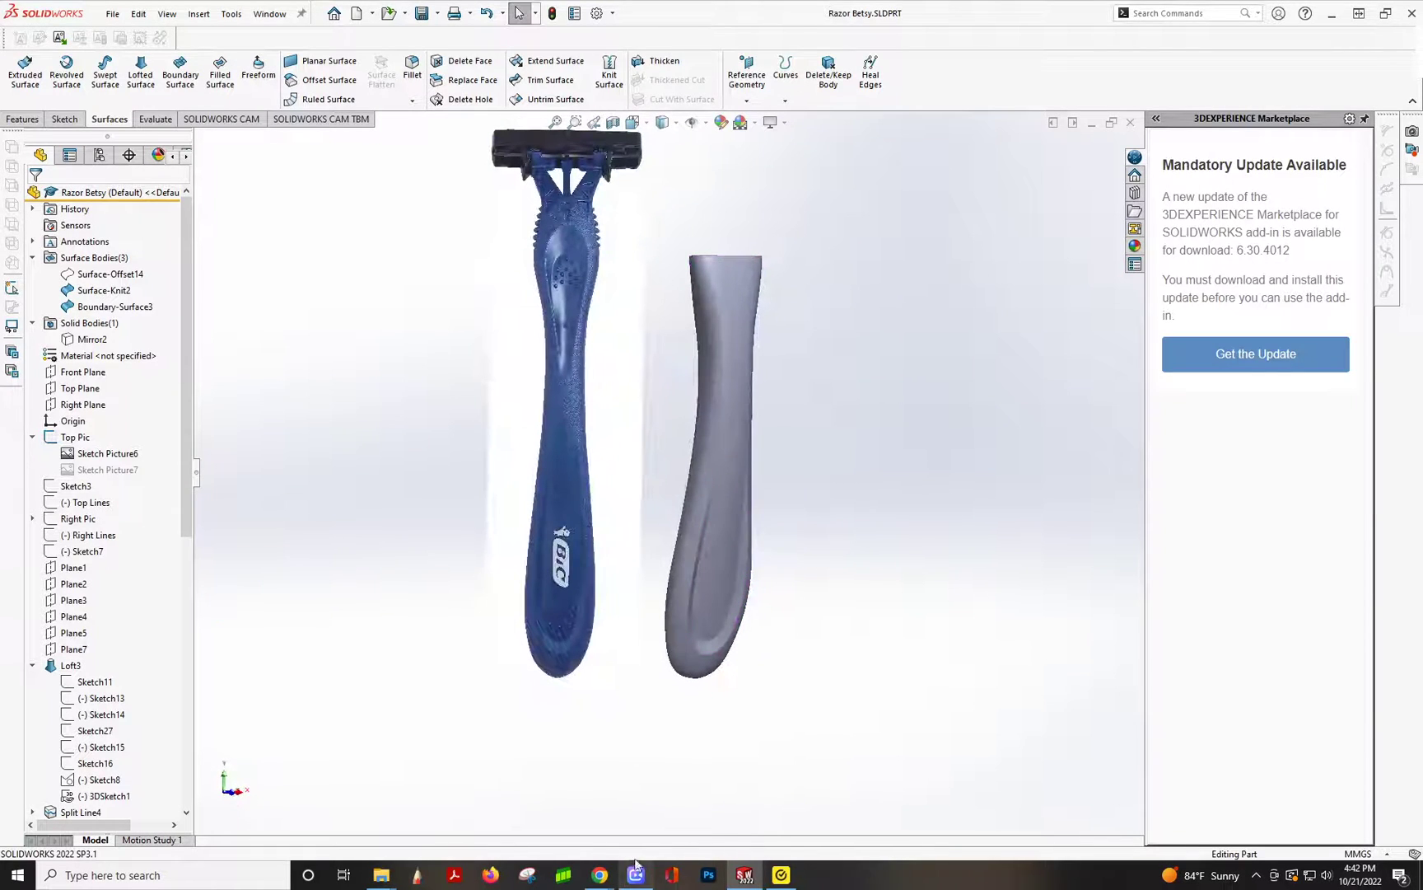